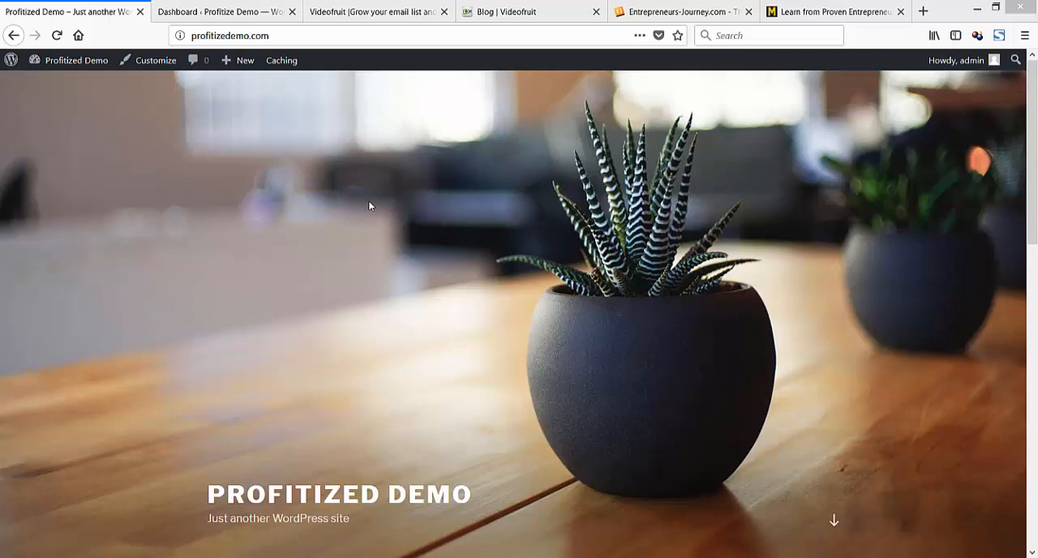
Switch to Notepad, write "Into 30second" in the blank document and move the window out of view.
{"action": "left_click_drag", "start_coordinate": [2, 235], "coordinate": [0, 116]}
{"action": "left_click_drag", "start_coordinate": [0, 116], "coordinate": [296, 104]}
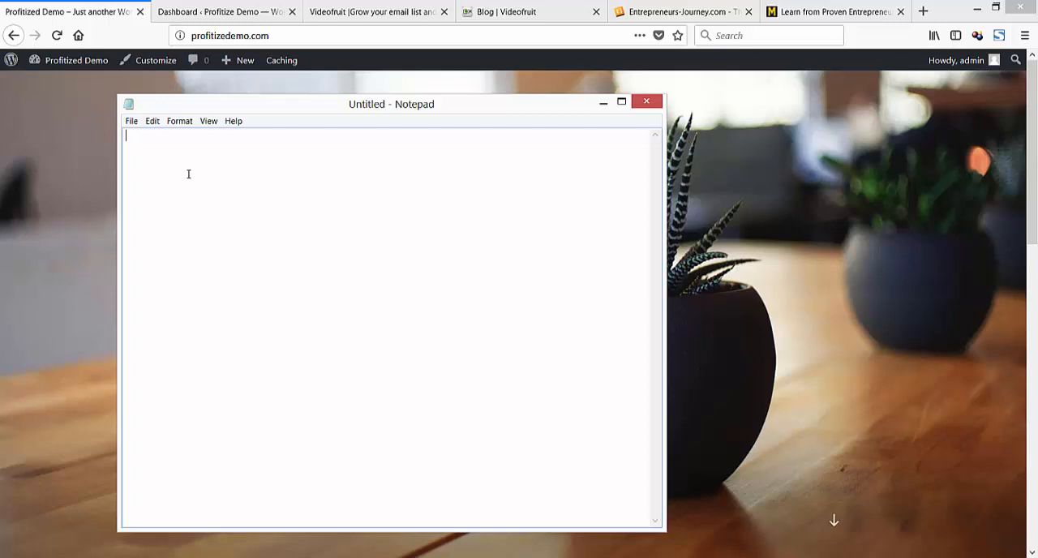
{"action": "type", "text": "Into 30second"}
{"action": "left_click_drag", "start_coordinate": [246, 112], "coordinate": [0, 108]}
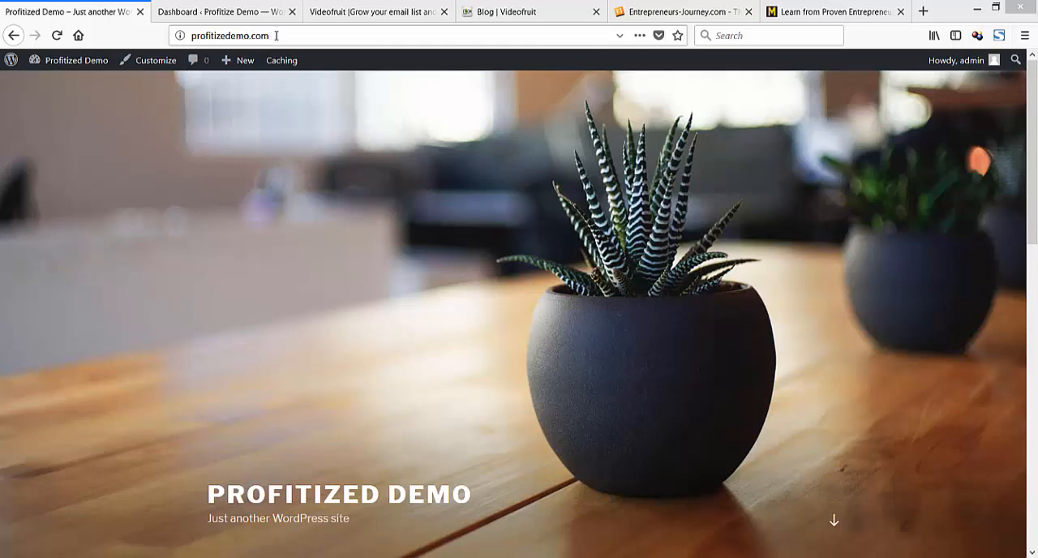
Compare the address of the profitizedemo.com home page with that of the WordPress dashboard under /blog.
{"action": "left_click", "coordinate": [267, 13]}
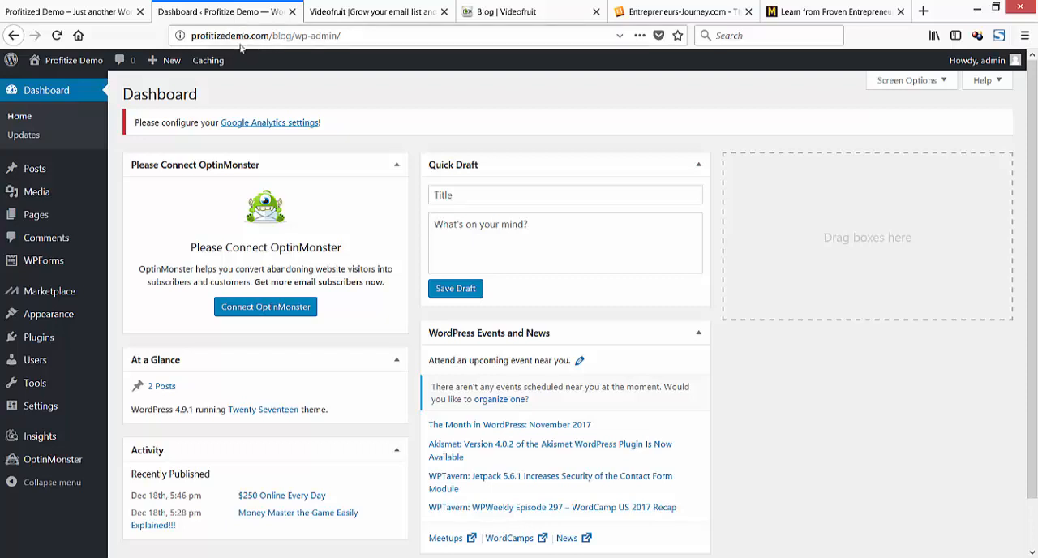
{"action": "left_click", "coordinate": [104, 14]}
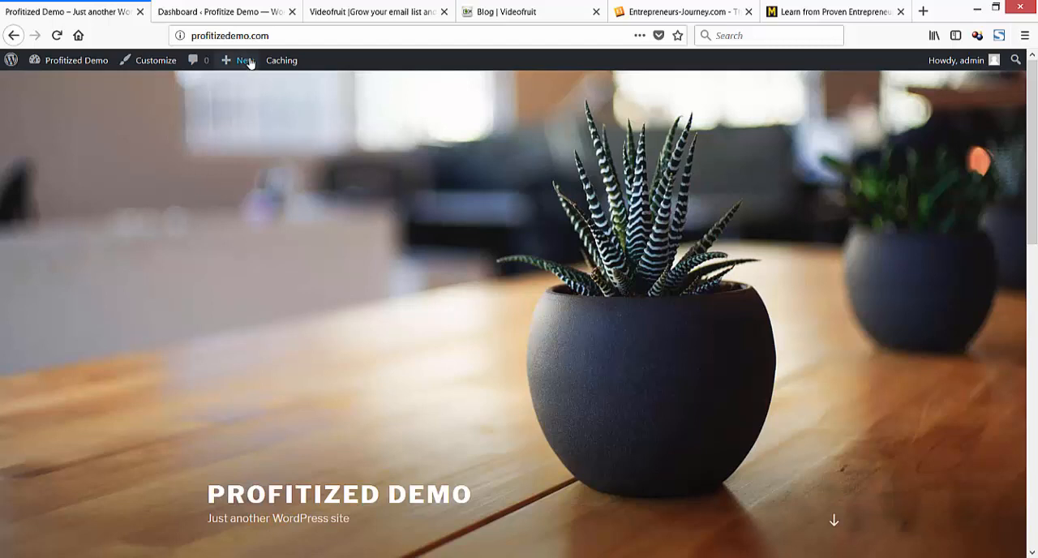
{"action": "mouse_move", "coordinate": [243, 60]}
{"action": "left_click", "coordinate": [219, 14]}
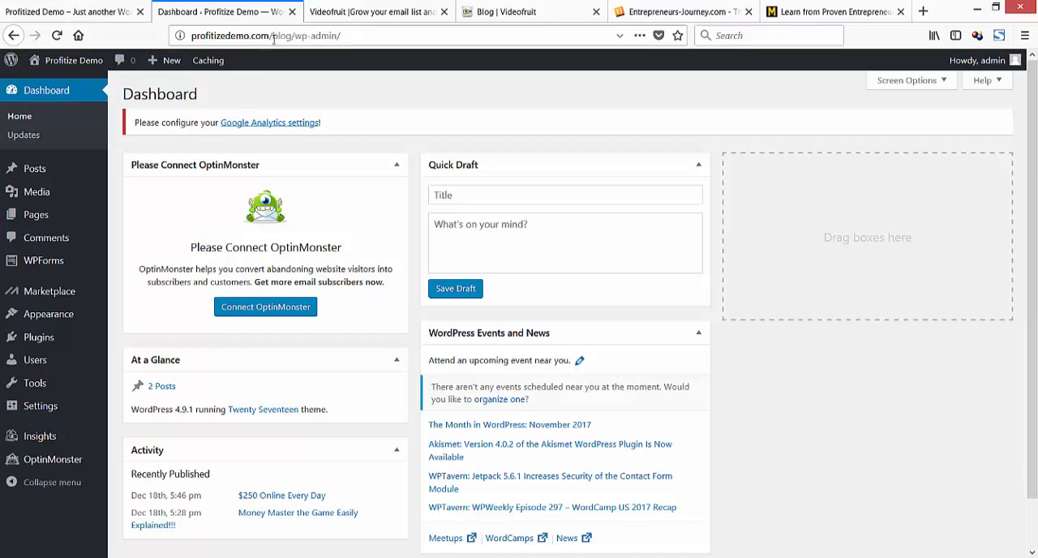
{"action": "left_click", "coordinate": [115, 18]}
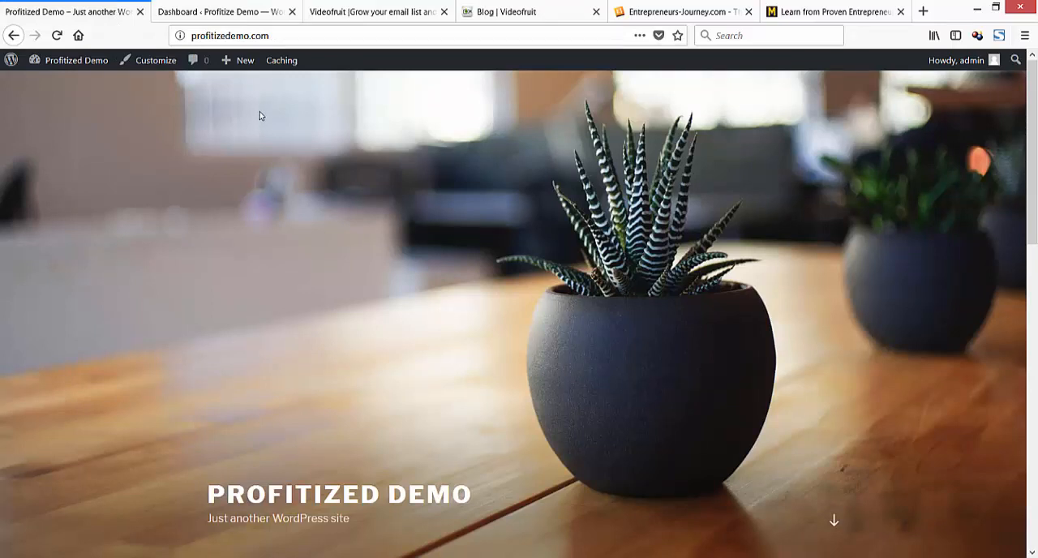
{"action": "left_click", "coordinate": [244, 20]}
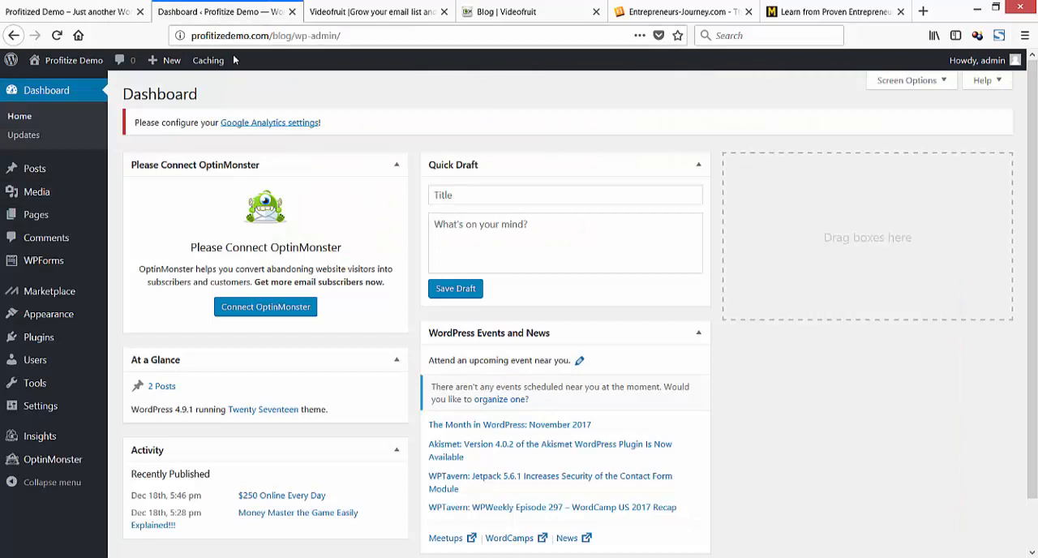
{"action": "left_click", "coordinate": [110, 17]}
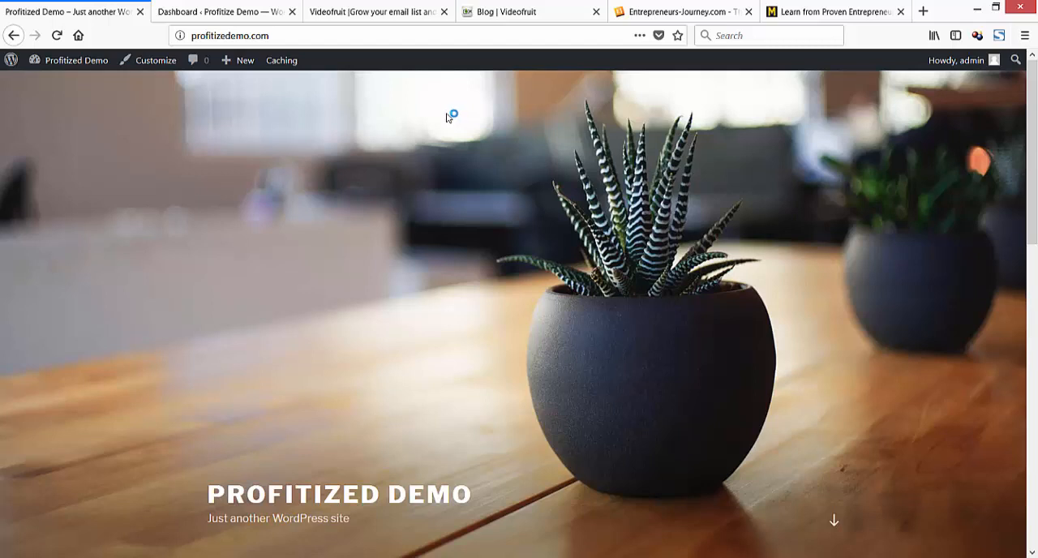
Examine the Videofruit home page and its blog page as examples of a site's front page and posts.
{"action": "left_click", "coordinate": [389, 18]}
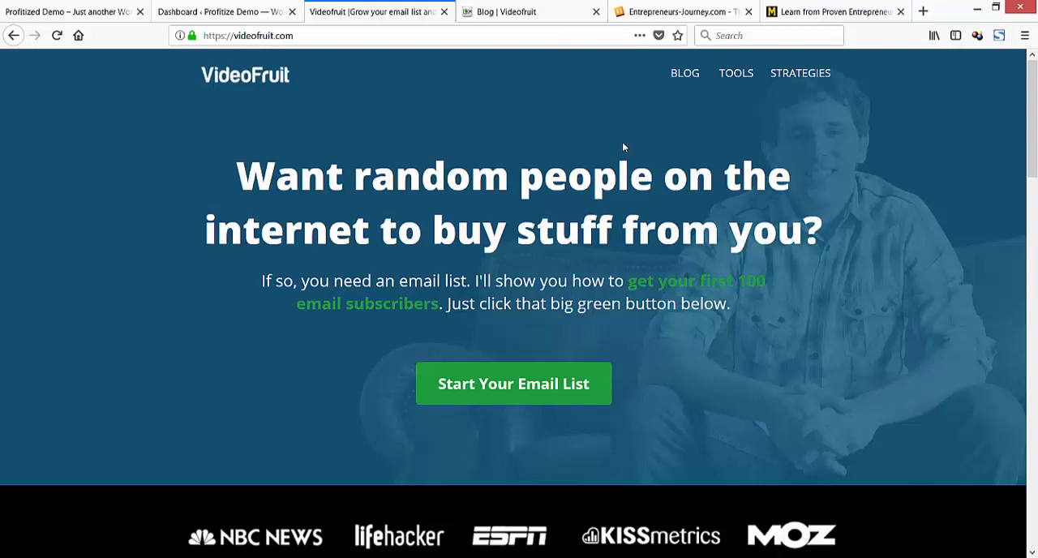
{"action": "scroll", "coordinate": [802, 181], "scroll_direction": "down", "scroll_amount": 10}
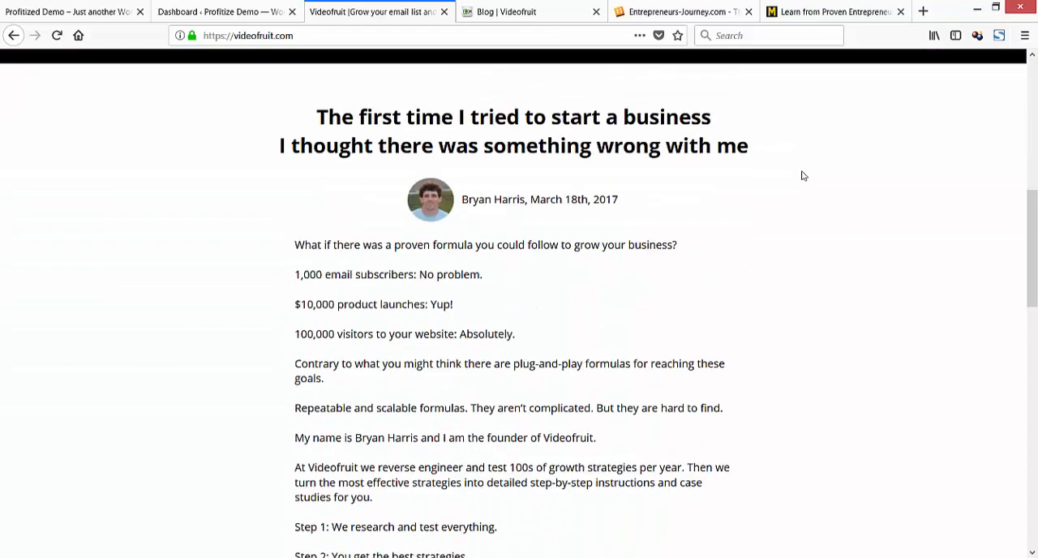
{"action": "scroll", "coordinate": [800, 172], "scroll_direction": "down", "scroll_amount": 8}
{"action": "scroll", "coordinate": [799, 171], "scroll_direction": "up", "scroll_amount": 10}
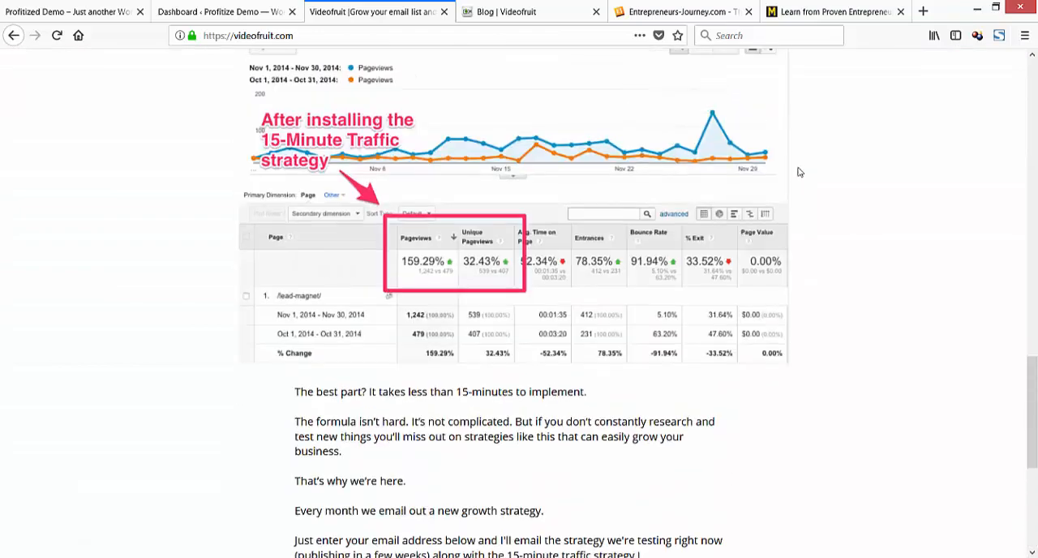
{"action": "scroll", "coordinate": [803, 172], "scroll_direction": "up", "scroll_amount": 12}
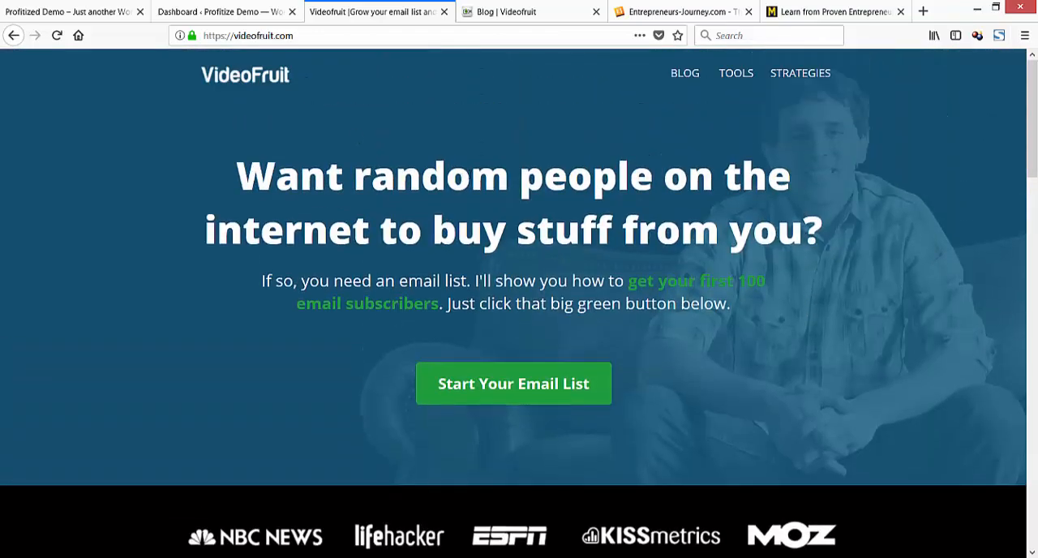
{"action": "left_click", "coordinate": [533, 18]}
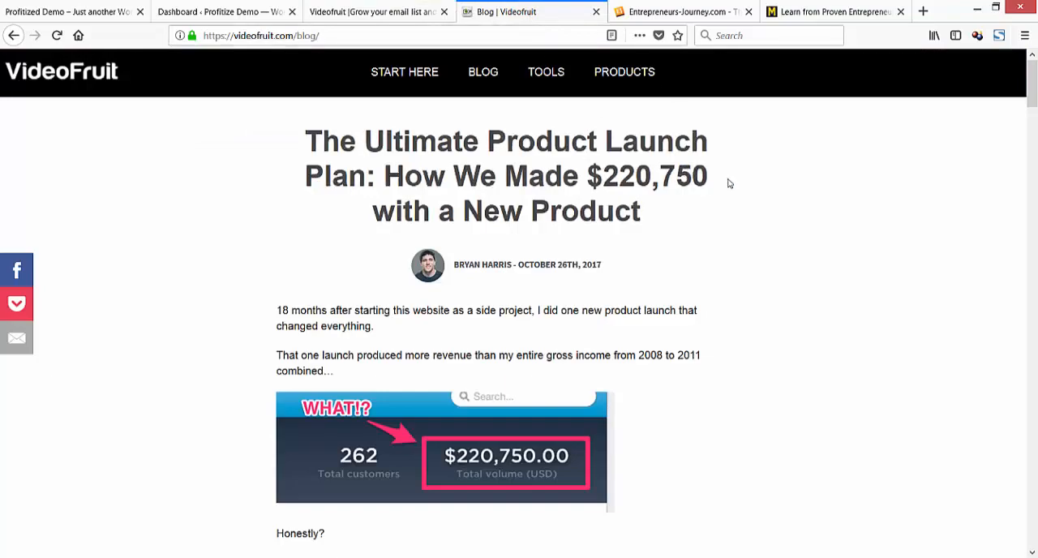
{"action": "scroll", "coordinate": [729, 175], "scroll_direction": "down", "scroll_amount": 4}
{"action": "scroll", "coordinate": [729, 174], "scroll_direction": "down", "scroll_amount": 15}
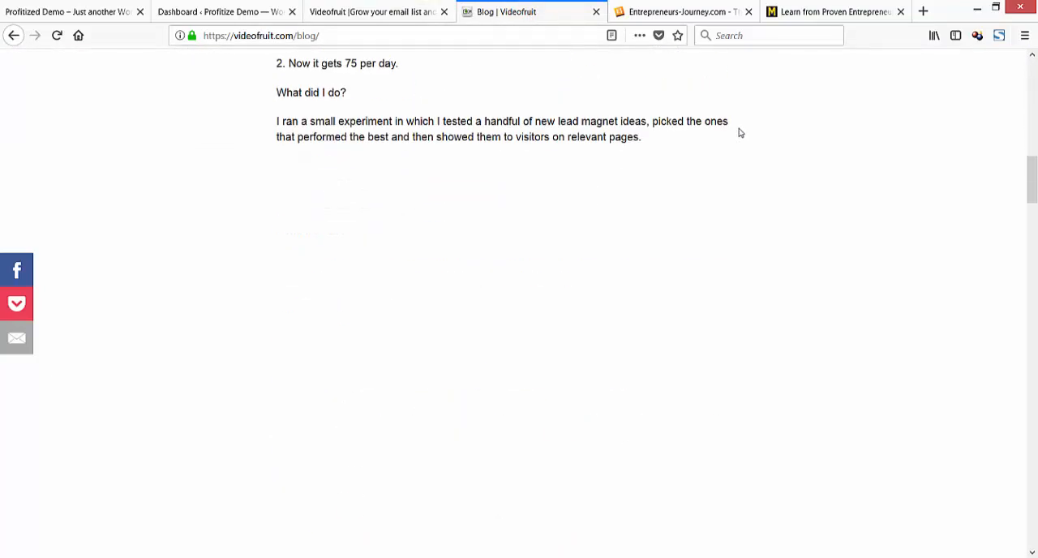
{"action": "scroll", "coordinate": [740, 132], "scroll_direction": "down", "scroll_amount": 4}
{"action": "scroll", "coordinate": [741, 132], "scroll_direction": "up", "scroll_amount": 20}
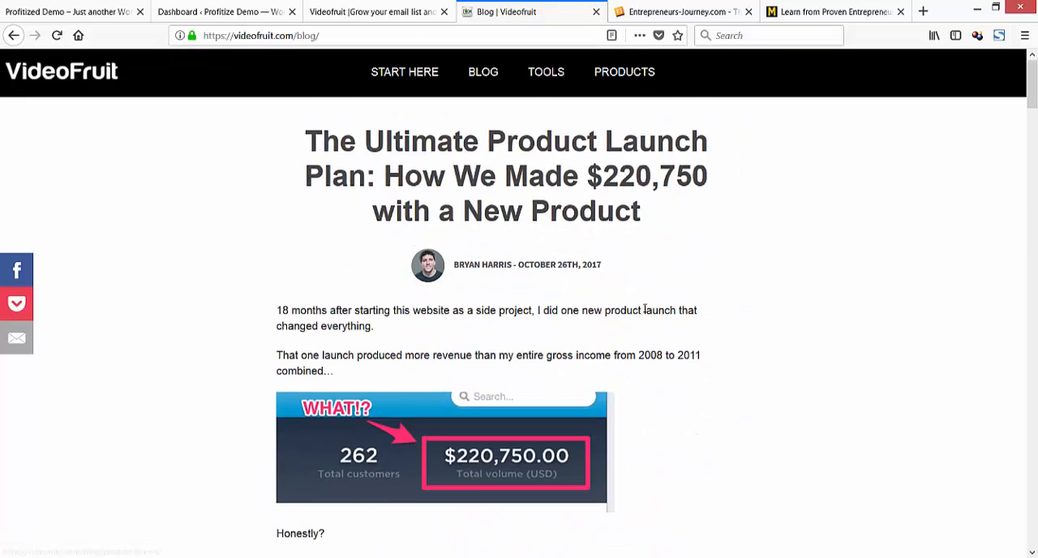
Examine the articles, podcasts and videos laid out on the Entrepreneurs-Journey.com home page.
{"action": "left_click", "coordinate": [670, 13]}
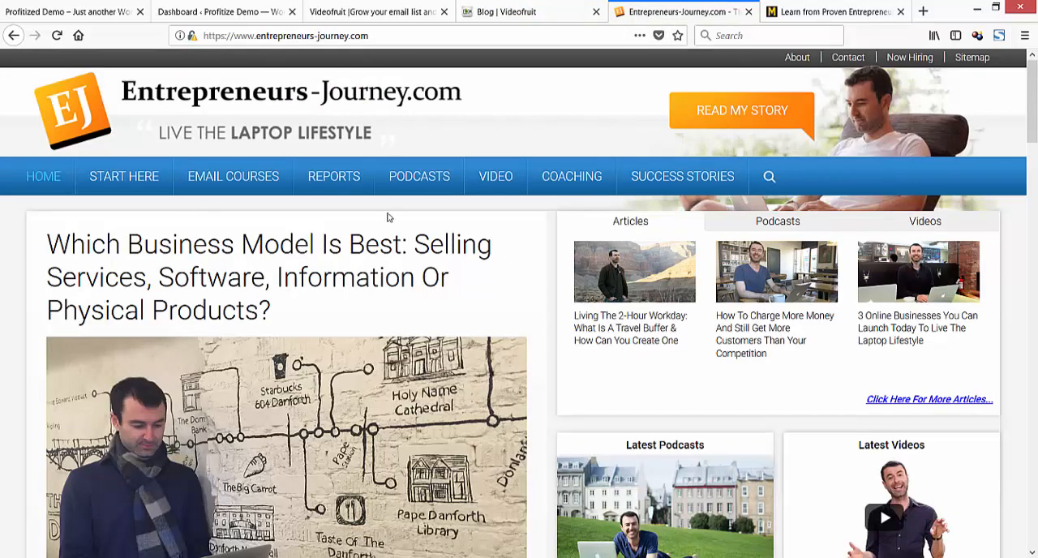
{"action": "scroll", "coordinate": [494, 220], "scroll_direction": "down", "scroll_amount": 8}
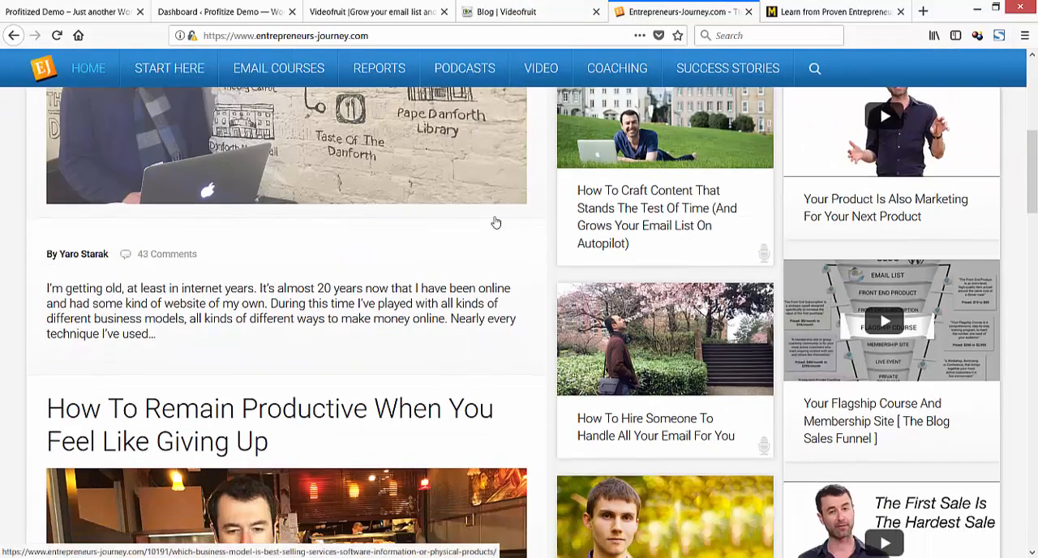
{"action": "scroll", "coordinate": [506, 226], "scroll_direction": "down", "scroll_amount": 5}
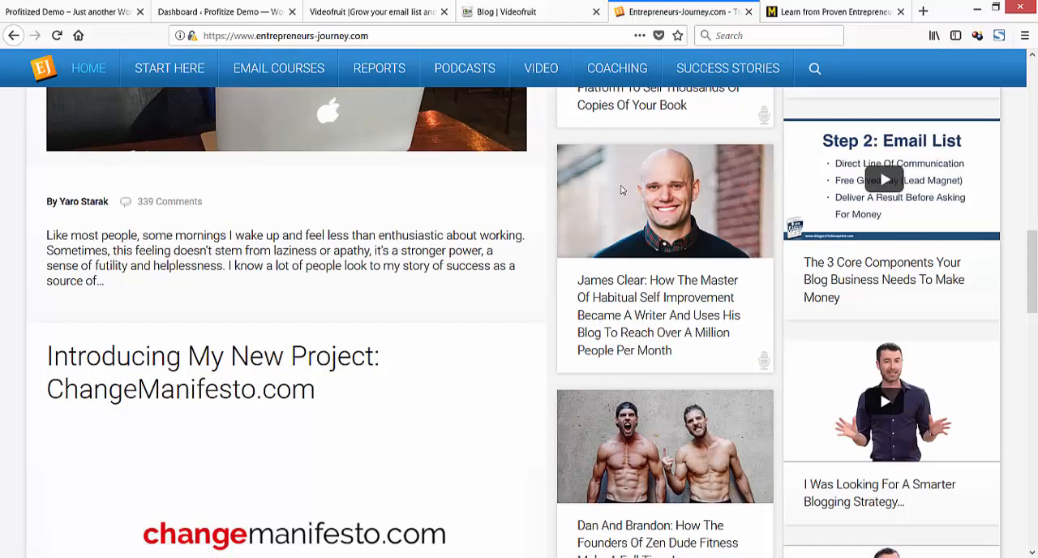
{"action": "scroll", "coordinate": [589, 406], "scroll_direction": "down", "scroll_amount": 4}
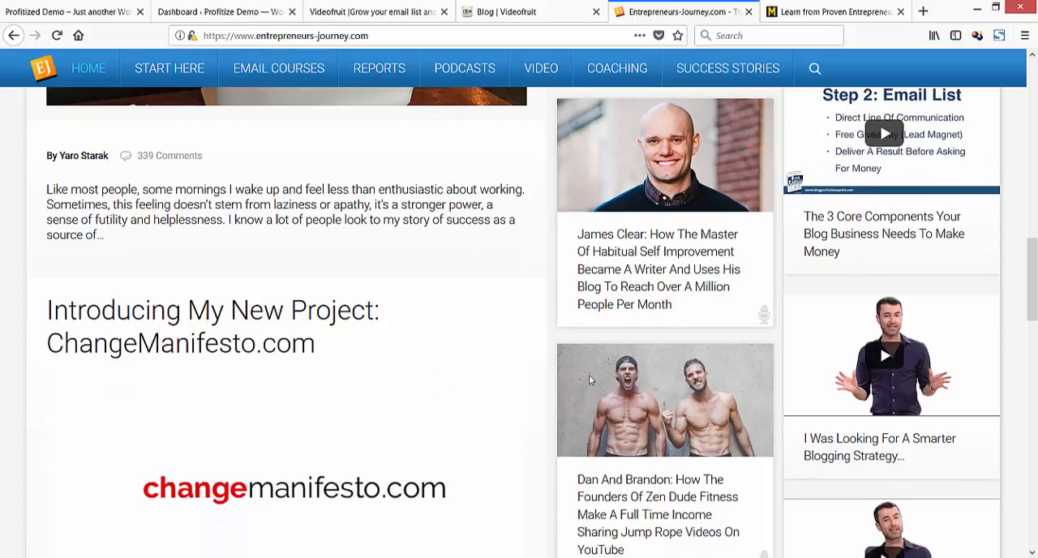
{"action": "scroll", "coordinate": [466, 361], "scroll_direction": "up", "scroll_amount": 10}
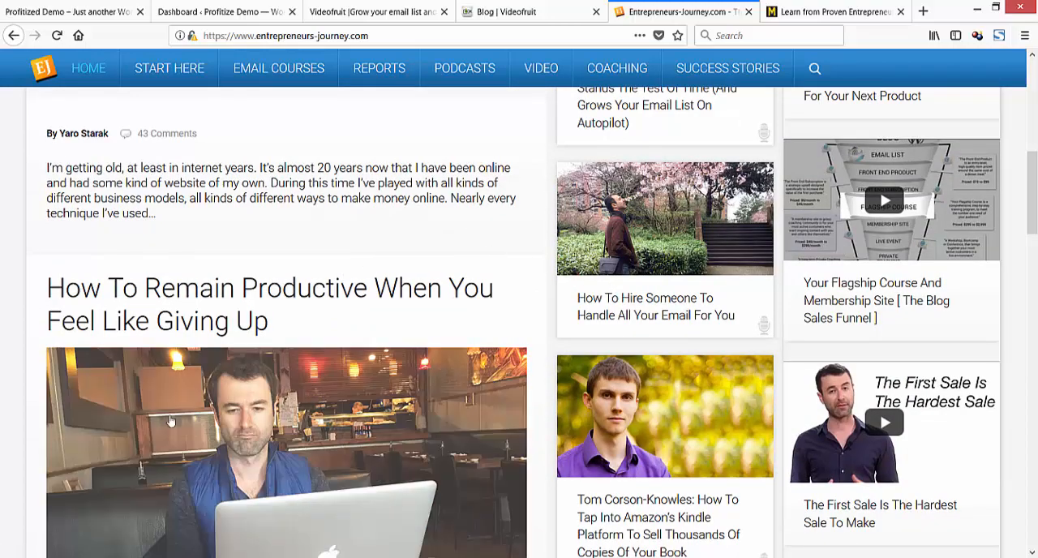
{"action": "scroll", "coordinate": [346, 246], "scroll_direction": "up", "scroll_amount": 5}
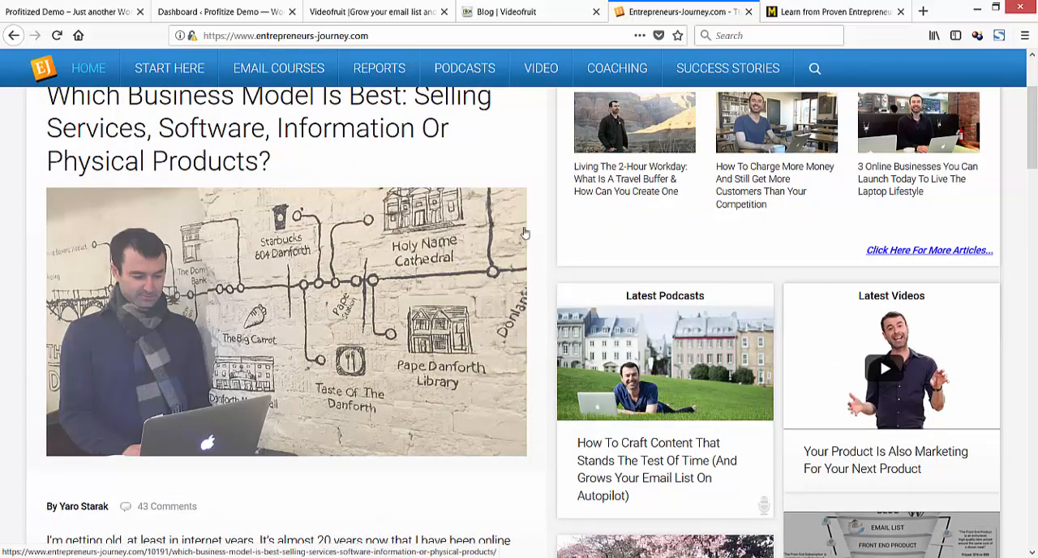
{"action": "scroll", "coordinate": [458, 262], "scroll_direction": "down", "scroll_amount": 5}
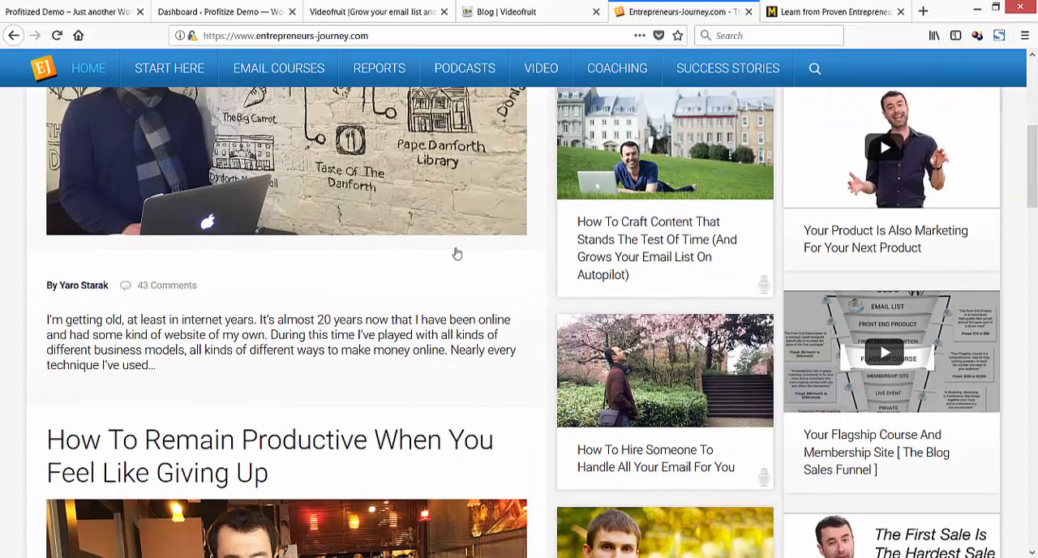
{"action": "scroll", "coordinate": [457, 250], "scroll_direction": "up", "scroll_amount": 5}
Compare the post listing of the Videofruit blog with the Entrepreneurs-Journey.com home page.
{"action": "left_click", "coordinate": [514, 11]}
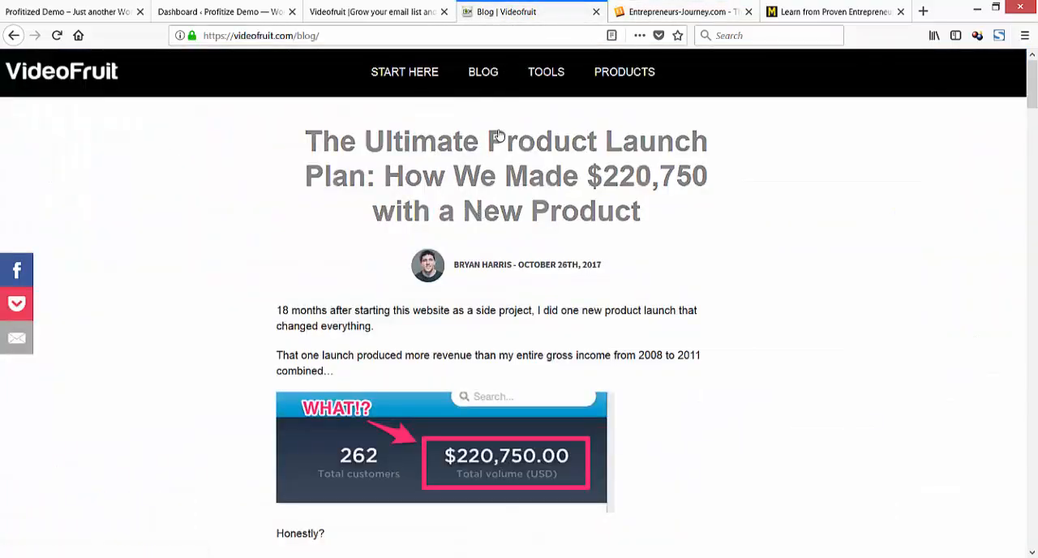
{"action": "scroll", "coordinate": [535, 219], "scroll_direction": "down", "scroll_amount": 4}
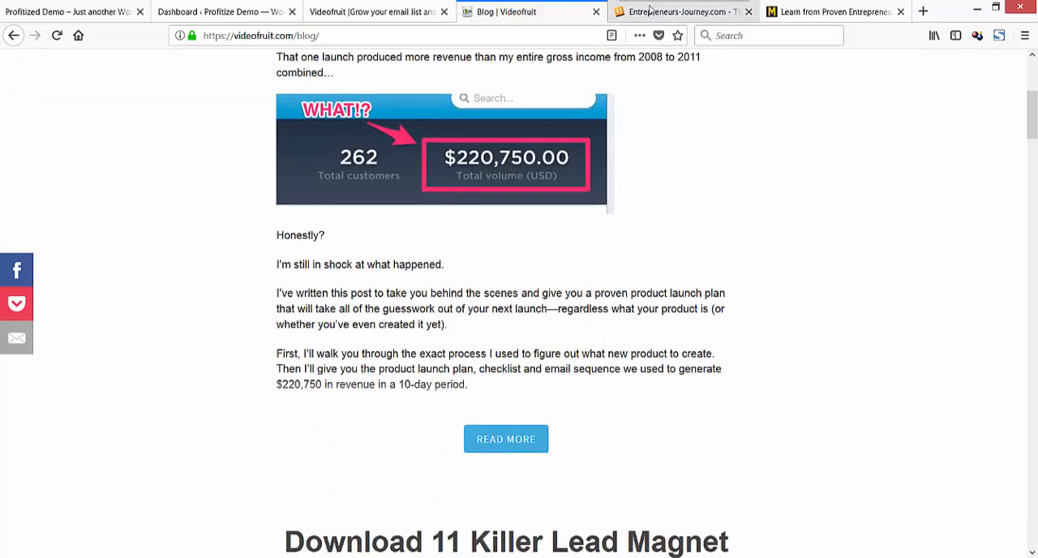
{"action": "scroll", "coordinate": [557, 206], "scroll_direction": "down", "scroll_amount": 4}
{"action": "scroll", "coordinate": [558, 206], "scroll_direction": "up", "scroll_amount": 6}
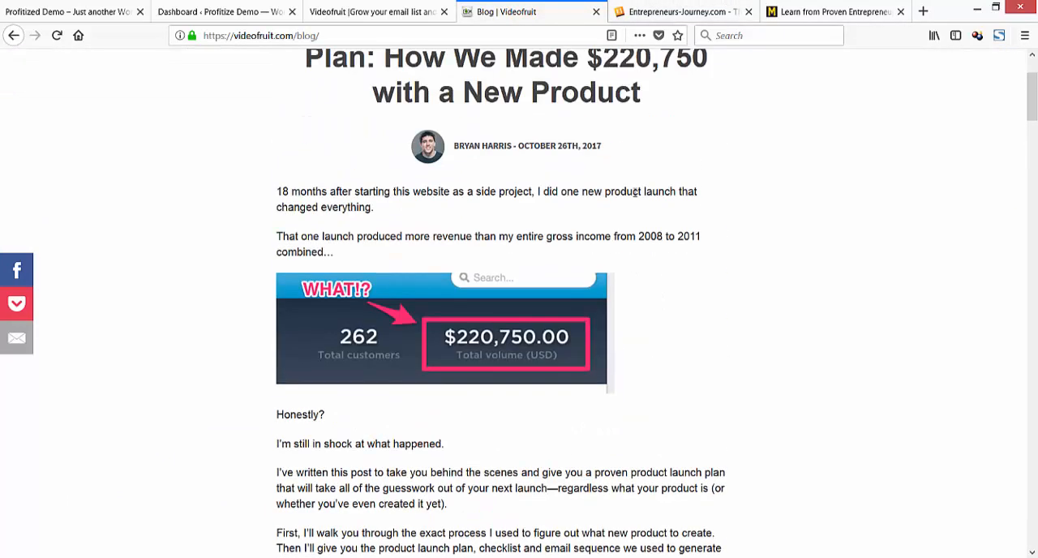
{"action": "left_click", "coordinate": [653, 18]}
{"action": "scroll", "coordinate": [556, 233], "scroll_direction": "up", "scroll_amount": 3}
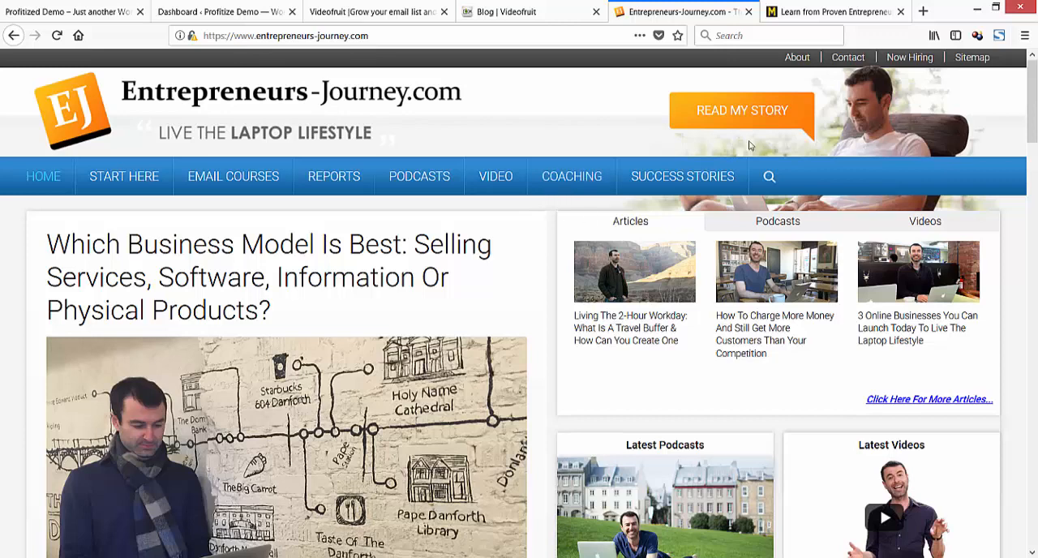
Look through the interviews and courses on the Mixergy home page, and return to Entrepreneurs-Journey.com.
{"action": "left_click", "coordinate": [804, 13]}
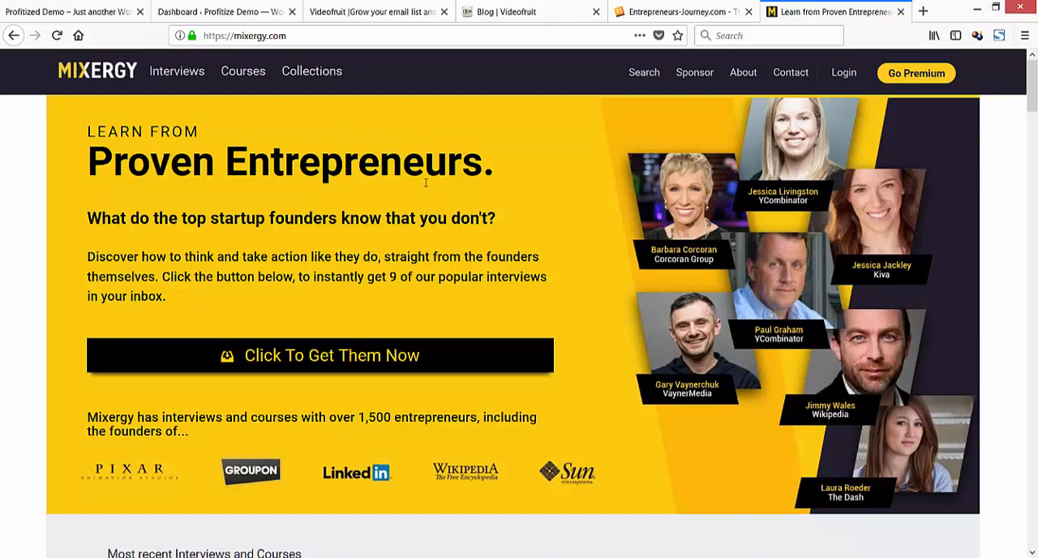
{"action": "scroll", "coordinate": [513, 243], "scroll_direction": "down", "scroll_amount": 3}
{"action": "scroll", "coordinate": [514, 243], "scroll_direction": "down", "scroll_amount": 6}
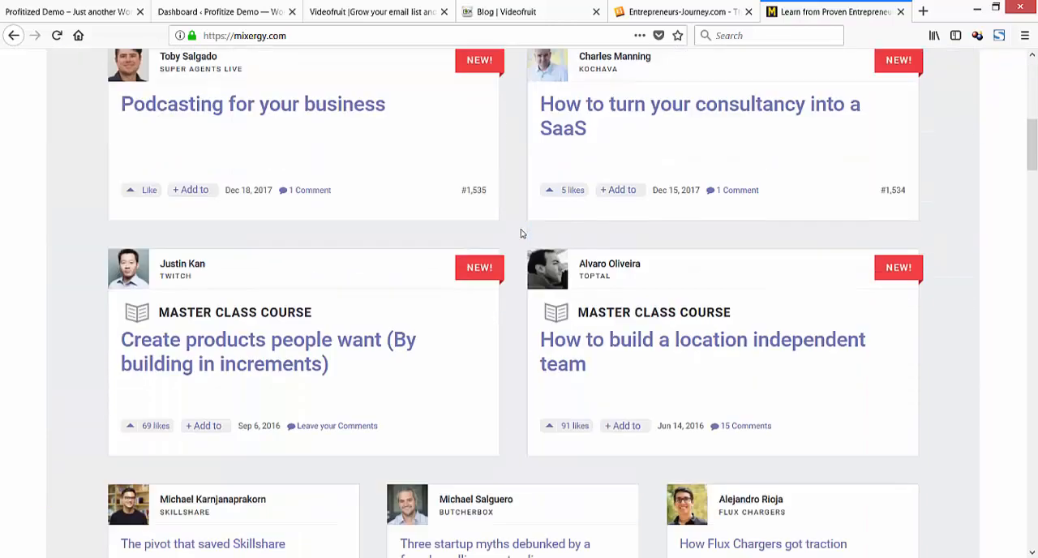
{"action": "scroll", "coordinate": [523, 233], "scroll_direction": "up", "scroll_amount": 9}
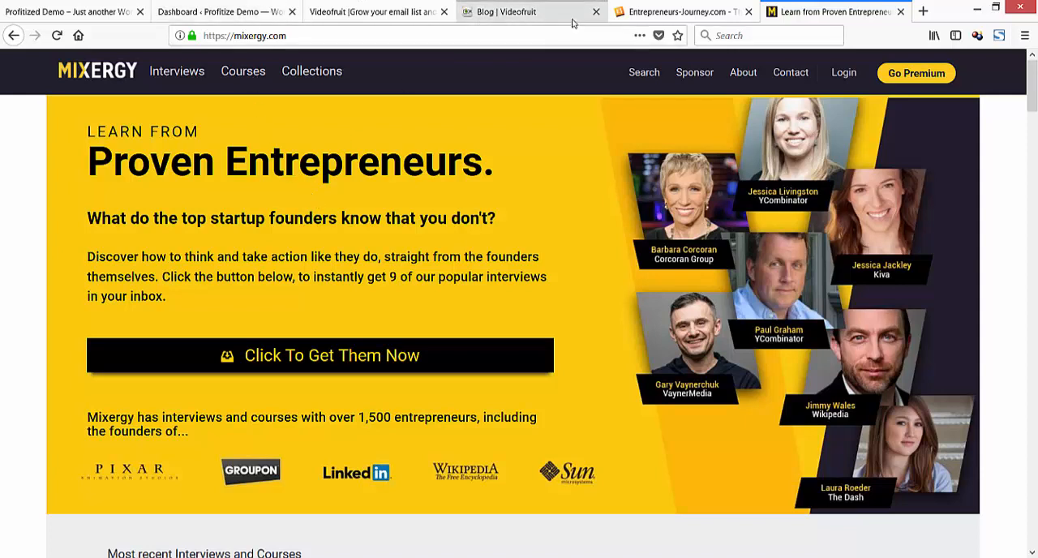
{"action": "left_click", "coordinate": [679, 16]}
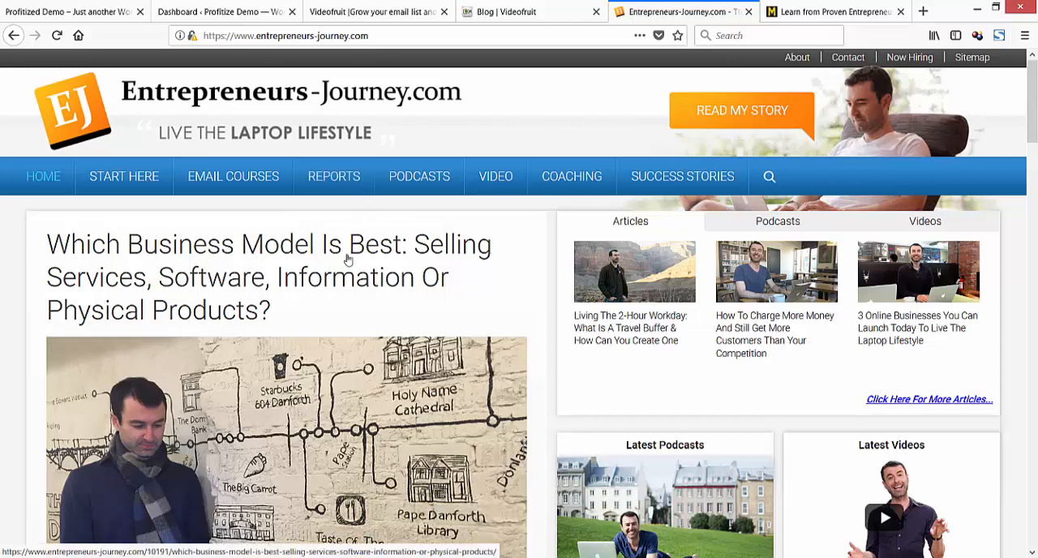
Switch back to the Notepad notes and delete "30second" from the first line, keeping "Into".
{"action": "left_click_drag", "start_coordinate": [0, 166], "coordinate": [337, 81]}
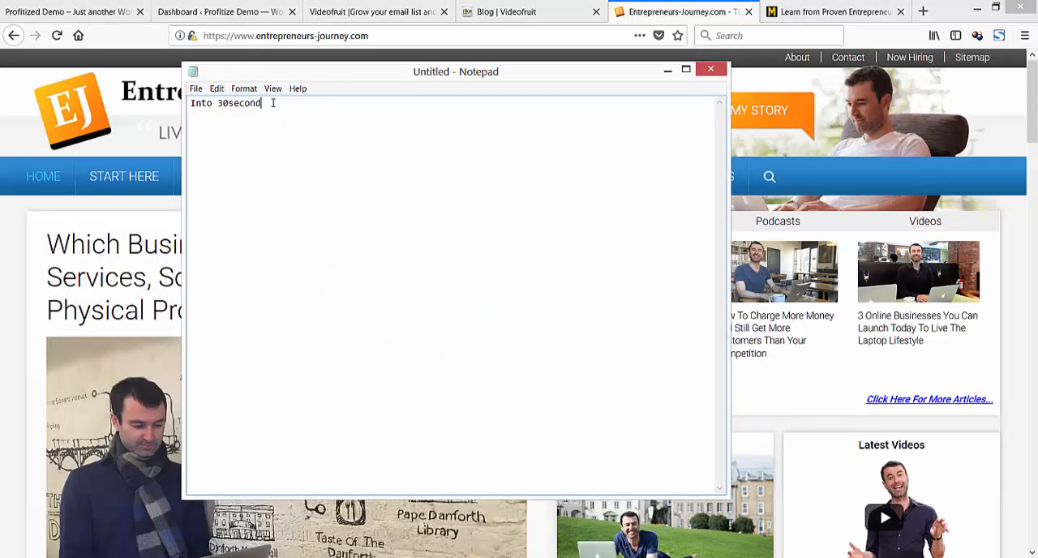
{"action": "left_click_drag", "start_coordinate": [273, 103], "coordinate": [218, 106]}
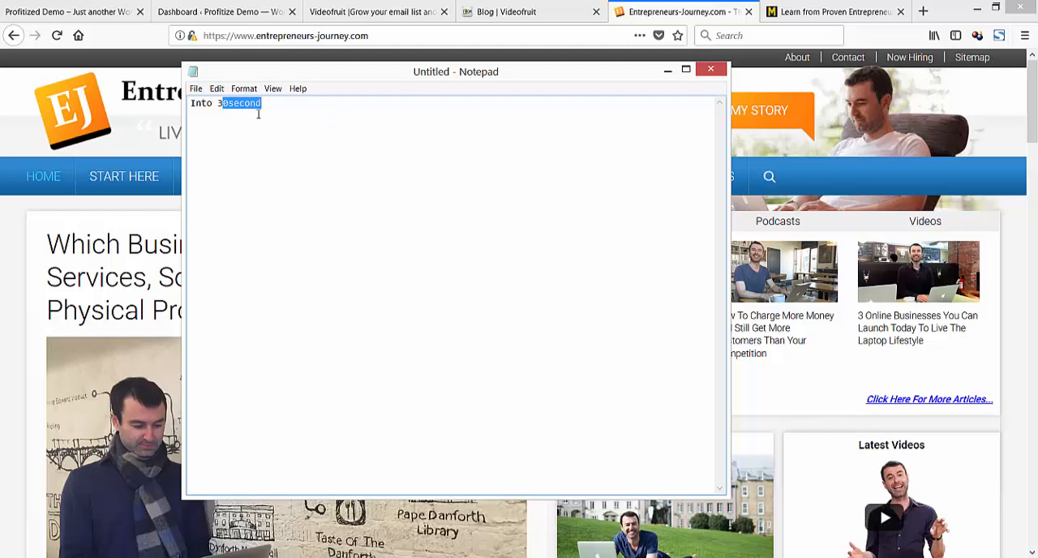
{"action": "key", "text": "BackSpace"}
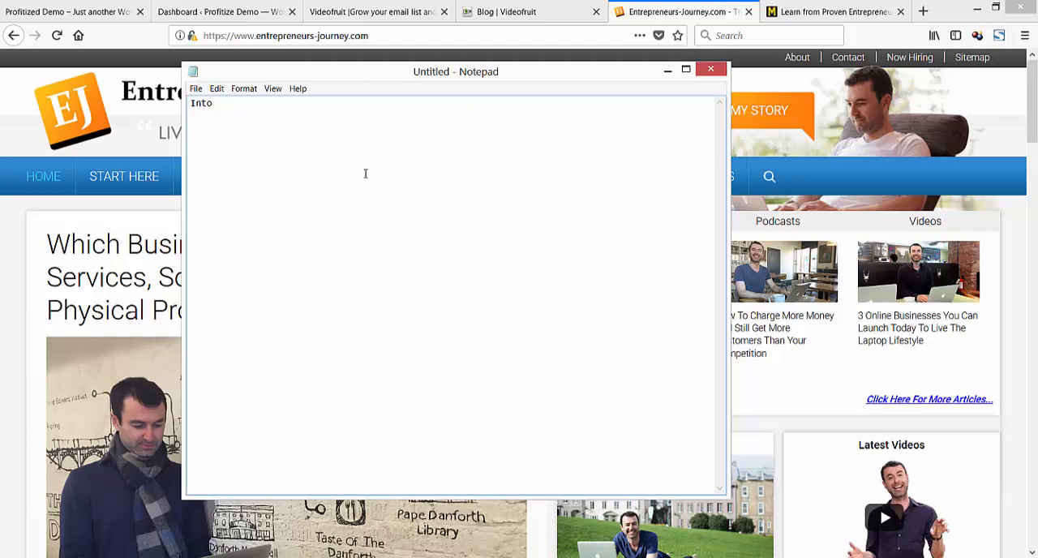
Write the heading "Profitize Website 3 main parts" below the first line of the notes, leaving a blank line between.
{"action": "type", "text": "Profitize Website 3 main c"}
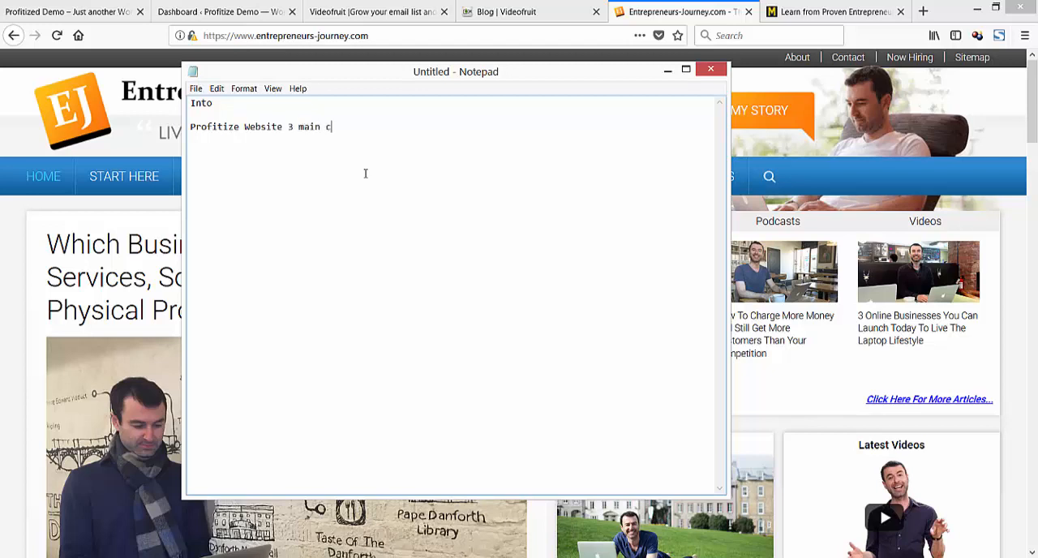
{"action": "type", "text": "o"}
{"action": "key", "text": "BackSpace"}
{"action": "key", "text": "BackSpace"}
{"action": "type", "text": "parts"}
Add the indented lines "Niche - MMO" and "3 - 5 sub niches / cat" below the main parts heading.
{"action": "type", "text": "Niche"}
{"action": "key", "text": "Return"}
{"action": "key", "text": "Return"}
{"action": "key", "text": "Tab"}
{"action": "type", "text": "3 - 5 sub niches "}
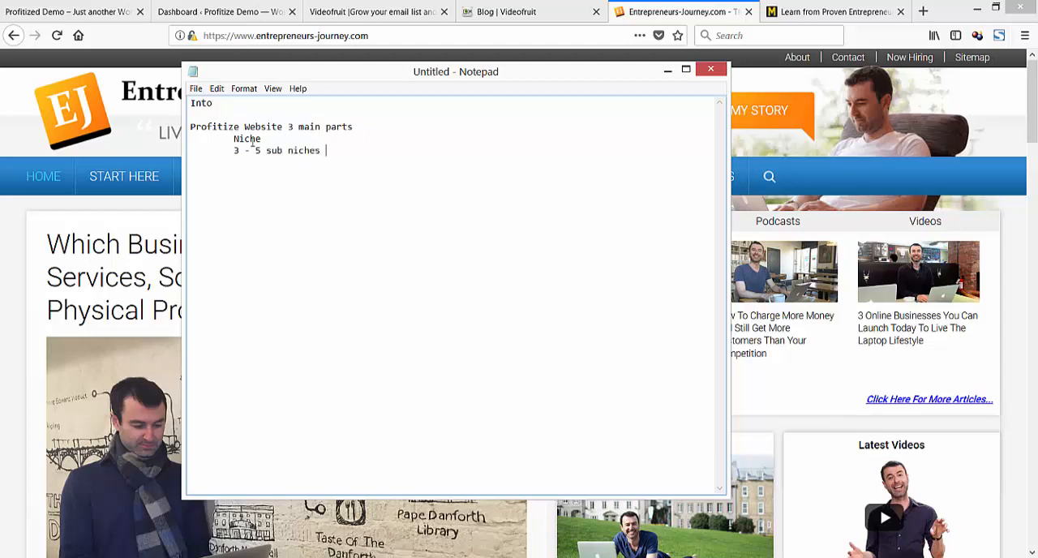
{"action": "type", "text": "/ cat"}
{"action": "left_click", "coordinate": [291, 138]}
{"action": "type", "text": "- MMO"}
Try "SEO, email, traffic, etc" as example sub niches after "cat", and clear the examples again.
{"action": "left_click", "coordinate": [356, 151]}
{"action": "type", "text": "- SEO, email, "}
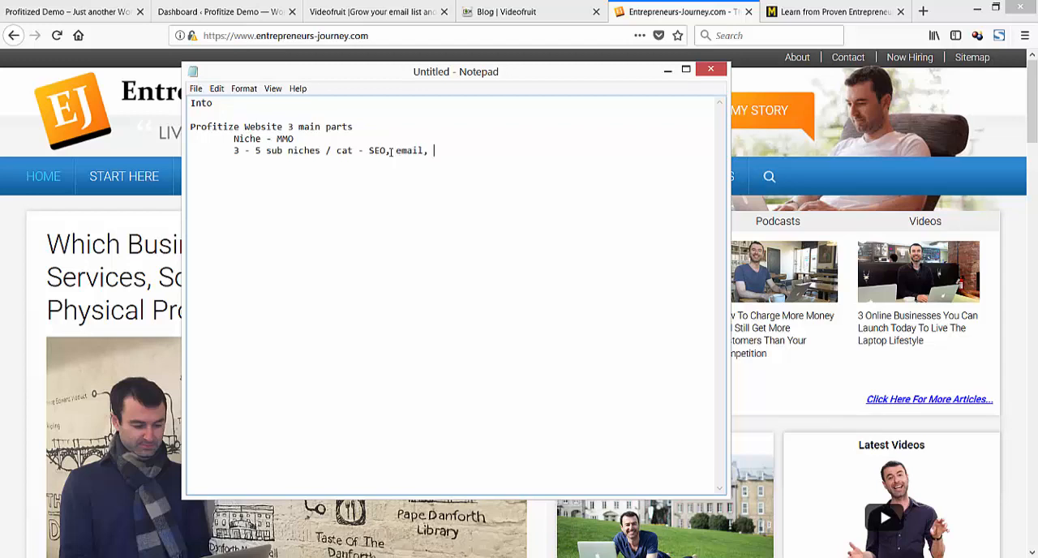
{"action": "type", "text": "traffic, etc"}
{"action": "key", "text": "BackSpace"}
{"action": "key", "text": "BackSpace"}
Try "Nut, weights, cardio" as example sub niches on the same line, and delete them again.
{"action": "key", "text": "BackSpace"}
{"action": "key", "text": "BackSpace"}
{"action": "key", "text": "BackSpace"}
{"action": "key", "text": "BackSpace"}
{"action": "key", "text": "BackSpace"}
{"action": "key", "text": "BackSpace"}
{"action": "key", "text": "BackSpace"}
{"action": "key", "text": "BackSpace"}
{"action": "key", "text": "BackSpace"}
{"action": "key", "text": "BackSpace"}
{"action": "key", "text": "BackSpace"}
{"action": "key", "text": "BackSpace"}
{"action": "key", "text": "BackSpace"}
{"action": "key", "text": "BackSpace"}
{"action": "key", "text": "BackSpace"}
{"action": "key", "text": "BackSpace"}
{"action": "key", "text": "BackSpace"}
{"action": "key", "text": "BackSpace"}
{"action": "key", "text": "BackSpace"}
{"action": "key", "text": "BackSpace"}
{"action": "type", "text": "Weight"}
{"action": "key", "text": "BackSpace"}
{"action": "key", "text": "BackSpace"}
{"action": "key", "text": "BackSpace"}
{"action": "key", "text": "BackSpace"}
{"action": "key", "text": "BackSpace"}
{"action": "key", "text": "BackSpace"}
{"action": "type", "text": "Nut, weights, cardio"}
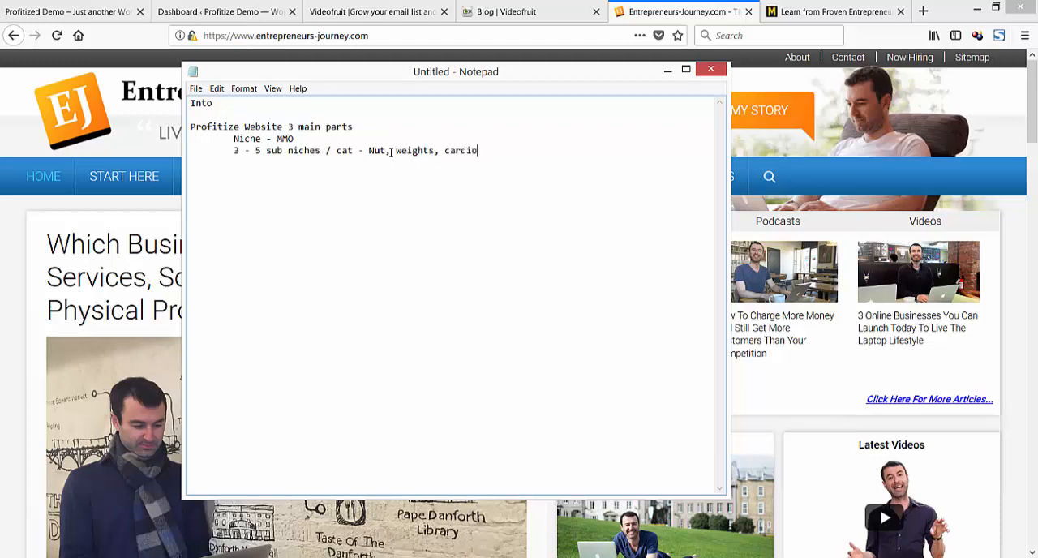
{"action": "key", "text": "BackSpace"}
{"action": "key", "text": "BackSpace"}
{"action": "key", "text": "BackSpace"}
{"action": "key", "text": "BackSpace"}
{"action": "key", "text": "BackSpace"}
{"action": "key", "text": "BackSpace"}
{"action": "key", "text": "BackSpace"}
{"action": "key", "text": "BackSpace"}
{"action": "key", "text": "BackSpace"}
{"action": "key", "text": "BackSpace"}
{"action": "key", "text": "BackSpace"}
{"action": "key", "text": "BackSpace"}
{"action": "key", "text": "BackSpace"}
{"action": "key", "text": "BackSpace"}
{"action": "key", "text": "BackSpace"}
{"action": "key", "text": "BackSpace"}
{"action": "key", "text": "BackSpace"}
{"action": "key", "text": "BackSpace"}
{"action": "key", "text": "BackSpace"}
{"action": "key", "text": "BackSpace"}
Try "golf fitness, putting, driving" as example sub niches, and remove them so the line ends at "cat".
{"action": "type", "text": "golf fitn"}
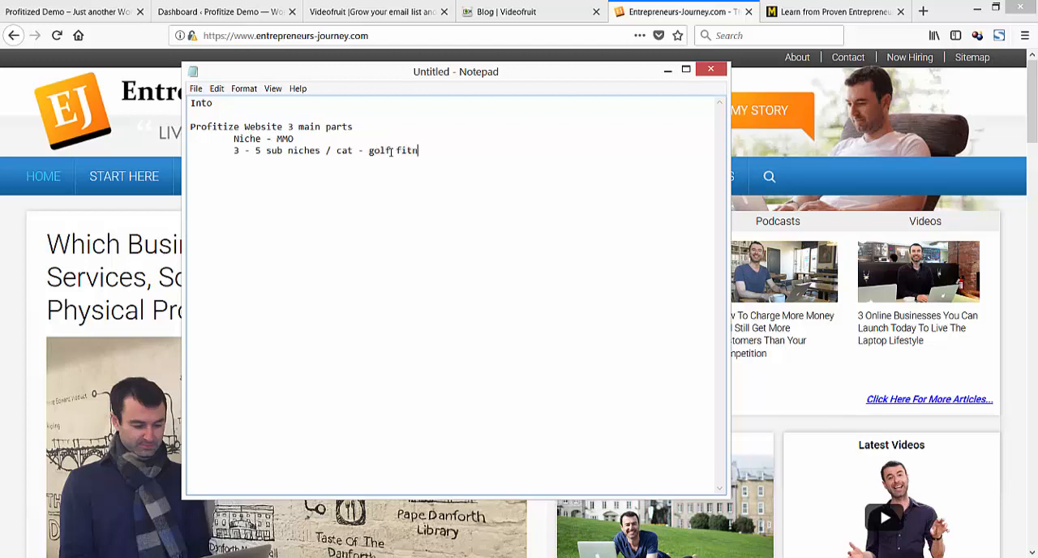
{"action": "type", "text": "ess, putting, driving"}
{"action": "key", "text": "BackSpace"}
{"action": "key", "text": "BackSpace"}
{"action": "key", "text": "BackSpace"}
{"action": "key", "text": "BackSpace"}
{"action": "key", "text": "BackSpace"}
{"action": "key", "text": "BackSpace"}
{"action": "key", "text": "BackSpace"}
{"action": "key", "text": "BackSpace"}
{"action": "key", "text": "BackSpace"}
{"action": "key", "text": "BackSpace"}
{"action": "key", "text": "BackSpace"}
{"action": "key", "text": "BackSpace"}
{"action": "key", "text": "BackSpace"}
{"action": "key", "text": "BackSpace"}
{"action": "key", "text": "BackSpace"}
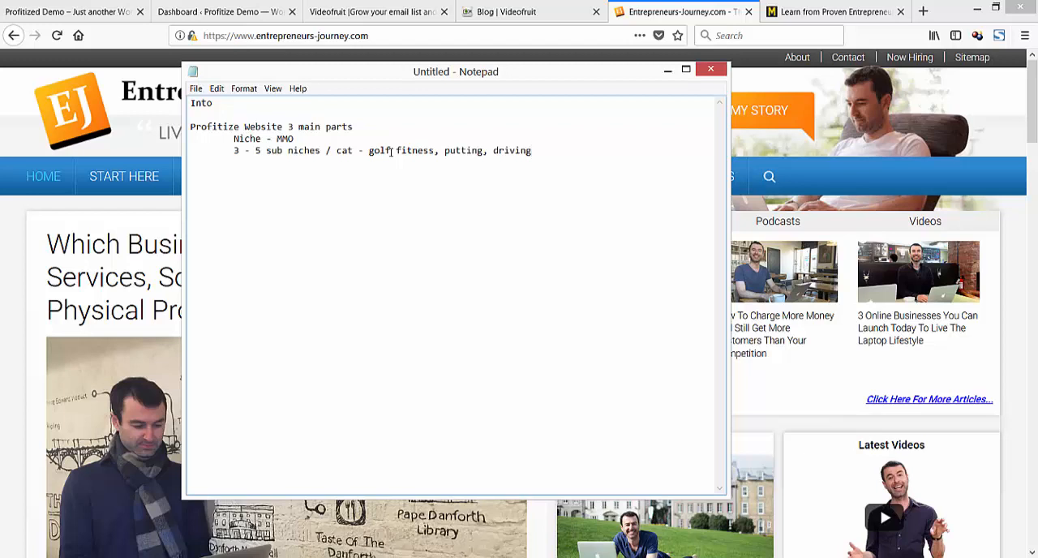
{"action": "key", "text": "BackSpace"}
{"action": "key", "text": "BackSpace"}
{"action": "key", "text": "BackSpace"}
{"action": "key", "text": "BackSpace"}
{"action": "key", "text": "BackSpace"}
{"action": "key", "text": "BackSpace"}
{"action": "key", "text": "BackSpace"}
{"action": "key", "text": "BackSpace"}
{"action": "key", "text": "BackSpace"}
{"action": "key", "text": "BackSpace"}
{"action": "key", "text": "BackSpace"}
{"action": "key", "text": "BackSpace"}
{"action": "key", "text": "BackSpace"}
{"action": "key", "text": "BackSpace"}
{"action": "key", "text": "BackSpace"}
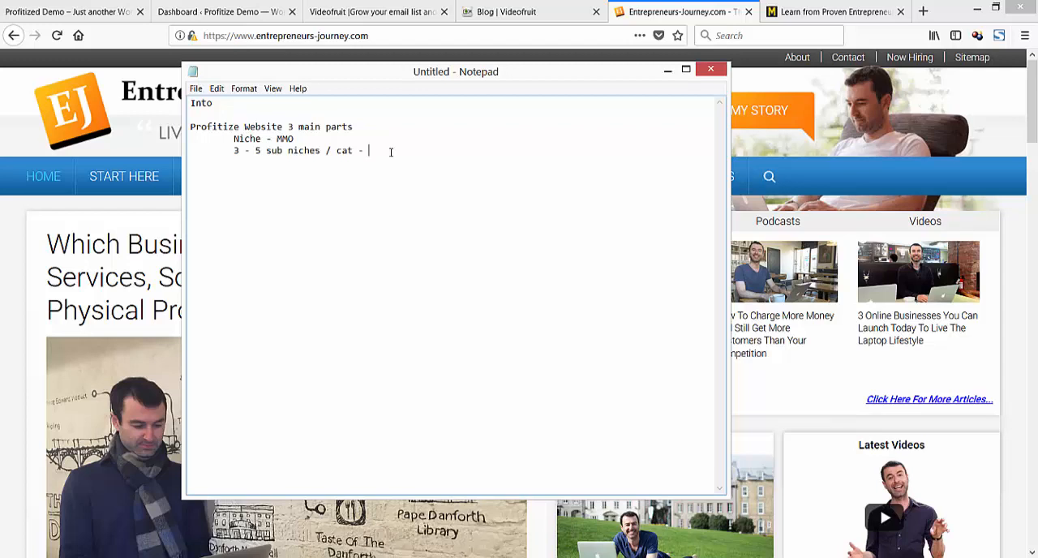
{"action": "key", "text": "BackSpace"}
{"action": "key", "text": "BackSpace"}
Add the indented line "Income reports (optional)" below the sub niches line.
{"action": "key", "text": "Return"}
{"action": "key", "text": "Tab"}
{"action": "type", "text": "Increm"}
{"action": "key", "text": "BackSpace"}
{"action": "key", "text": "BackSpace"}
{"action": "key", "text": "BackSpace"}
{"action": "type", "text": "ome reports"}
{"action": "type", "text": "(optional)"}
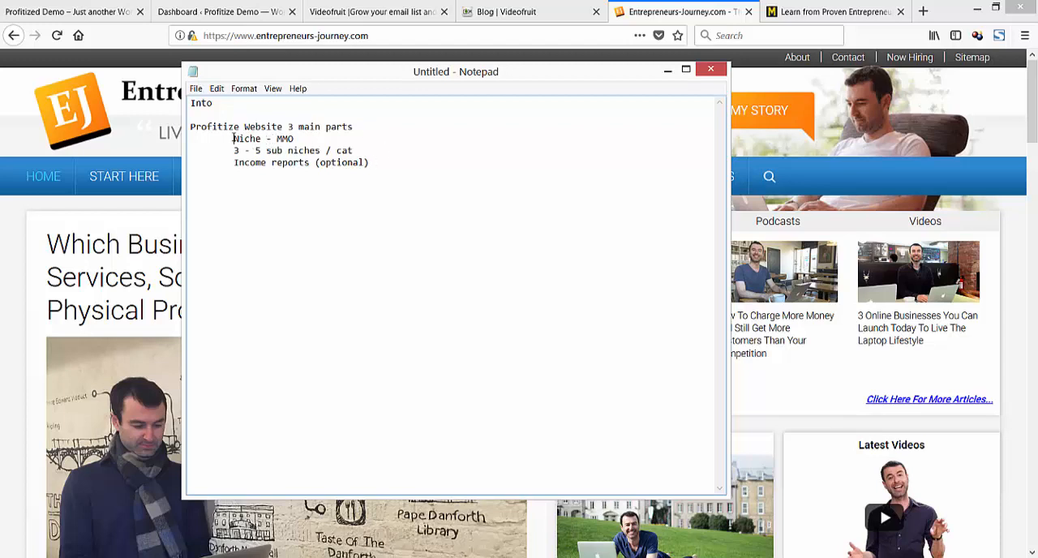
Start a "Website Planning:" section below the three parts, with the indented line "3 - 5 Blog sub niches".
{"action": "left_click_drag", "start_coordinate": [233, 139], "coordinate": [373, 164]}
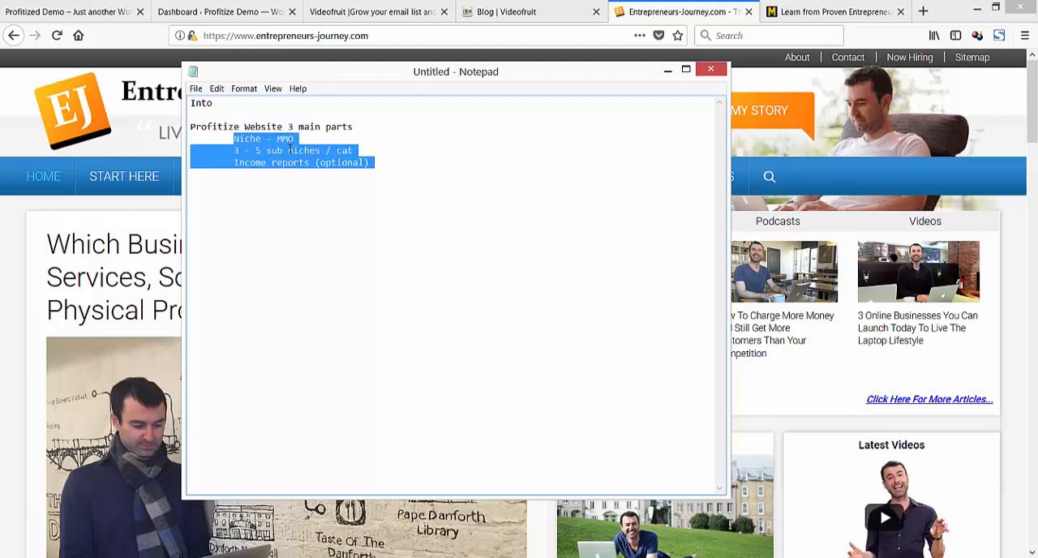
{"action": "left_click", "coordinate": [385, 163]}
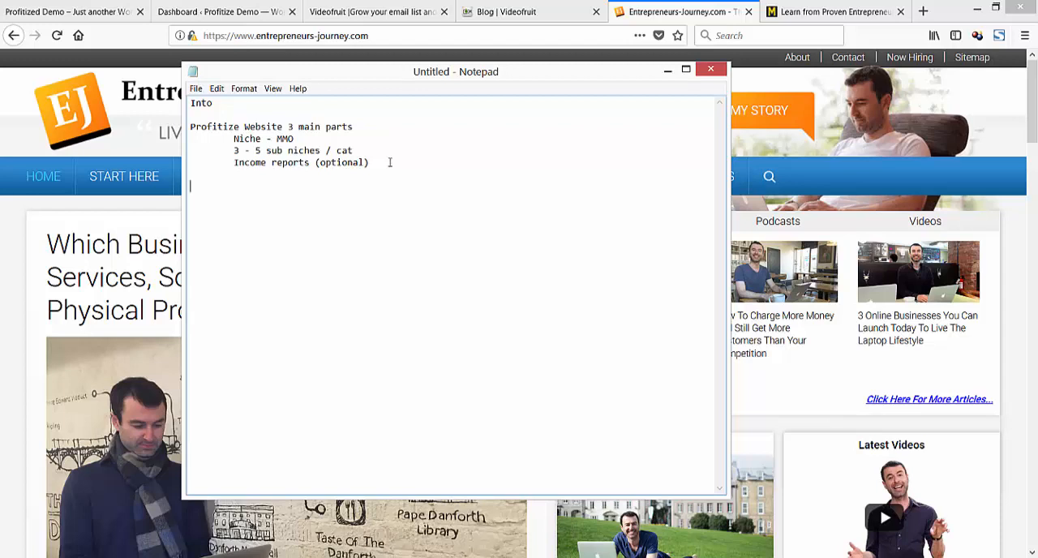
{"action": "type", "text": "Website Planning"}
{"action": "key", "text": "BackSpace"}
{"action": "type", "text": ": \t"}
{"action": "type", "text": "3 - 5 "}
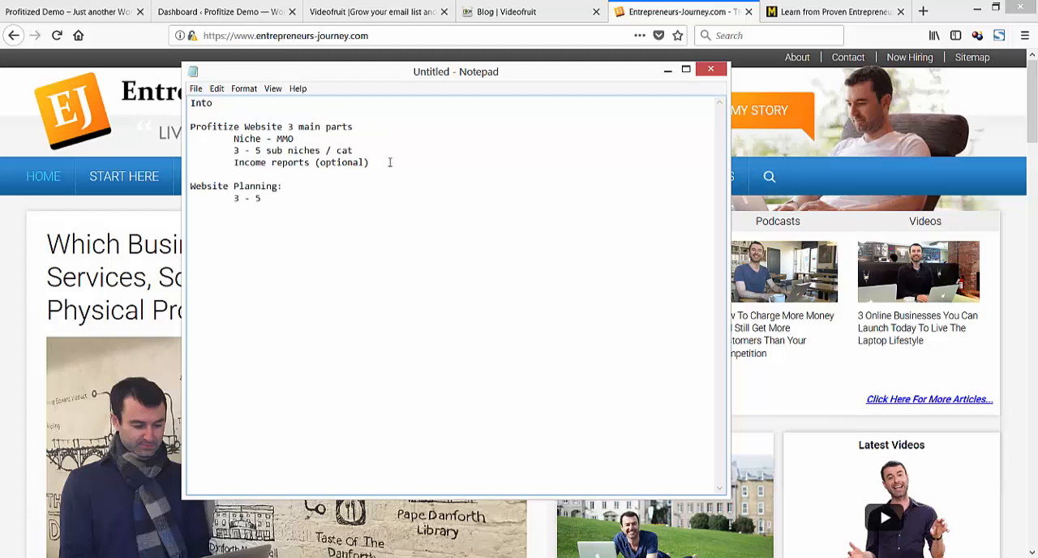
{"action": "type", "text": "Blog sub niches"}
Add an indented line to the Website Planning section reading "Pages: Home, blog, About us / contact".
{"action": "key", "text": "Return"}
{"action": "key", "text": "Tab"}
{"action": "type", "text": "Pages"}
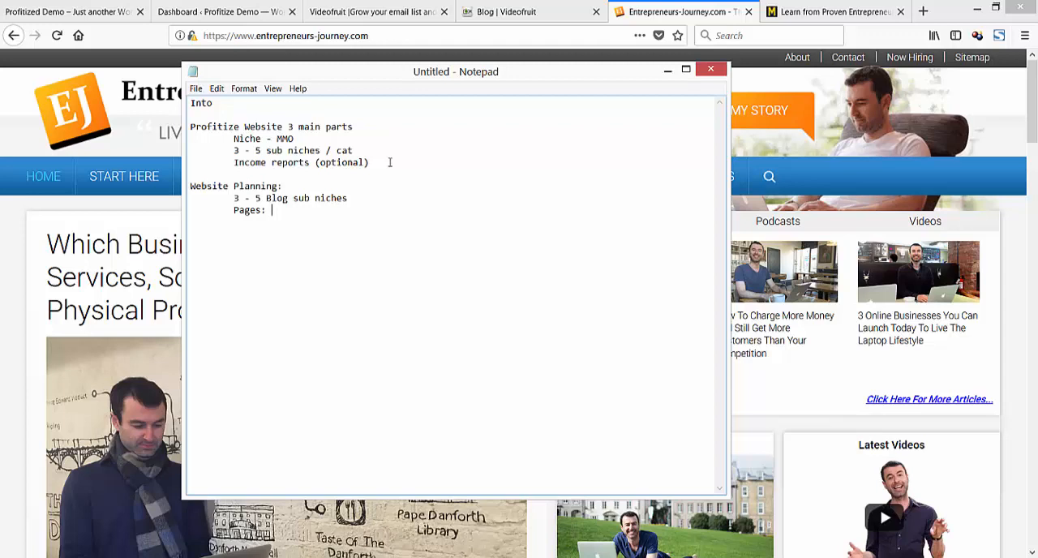
{"action": "type", "text": "Home, blog, About us / contact"}
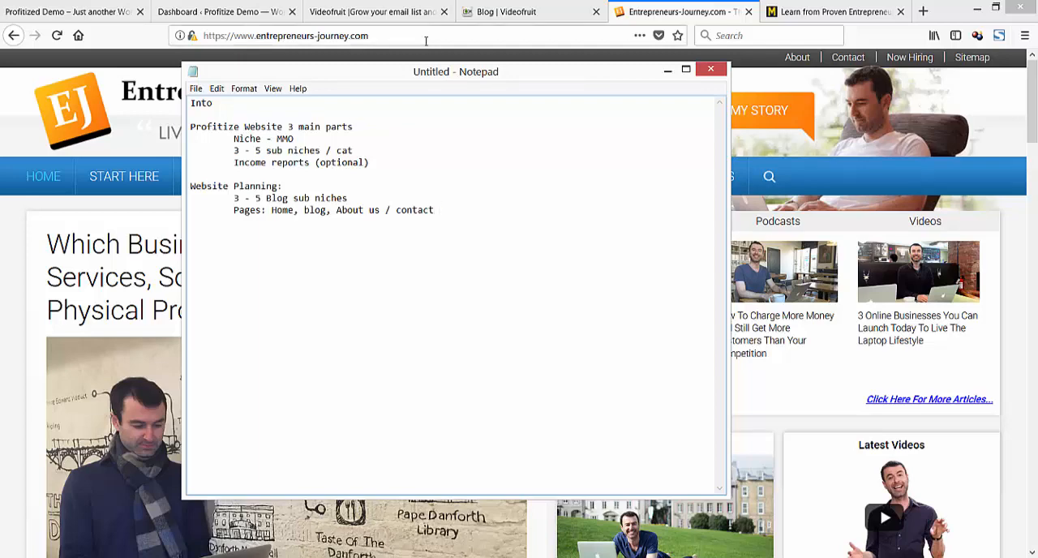
Extend the Pages line with ", resources page, Products" after briefly moving the notes aside to view the website.
{"action": "left_click_drag", "start_coordinate": [387, 79], "coordinate": [0, 97]}
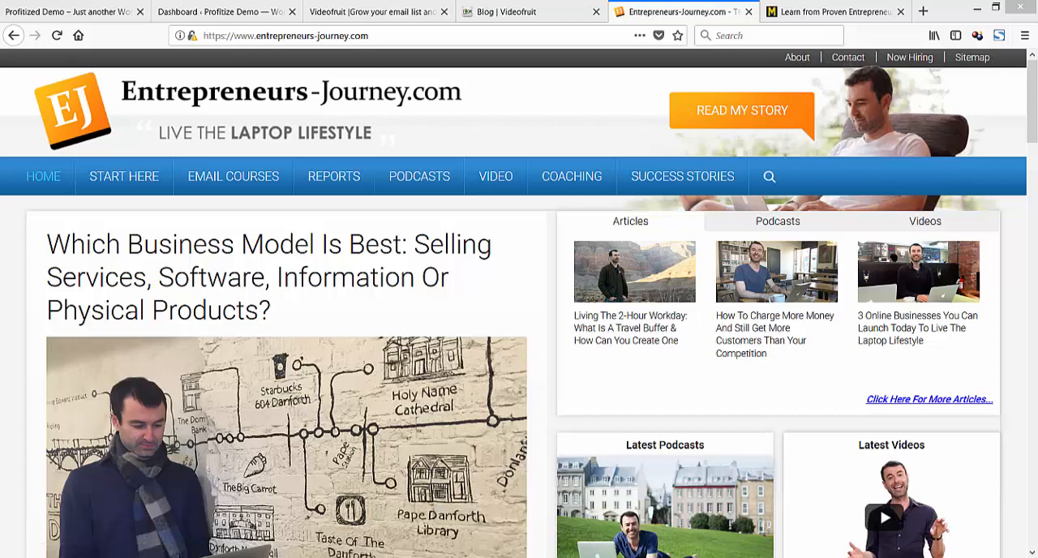
{"action": "left_click_drag", "start_coordinate": [0, 166], "coordinate": [397, 119]}
{"action": "left_click", "coordinate": [472, 266]}
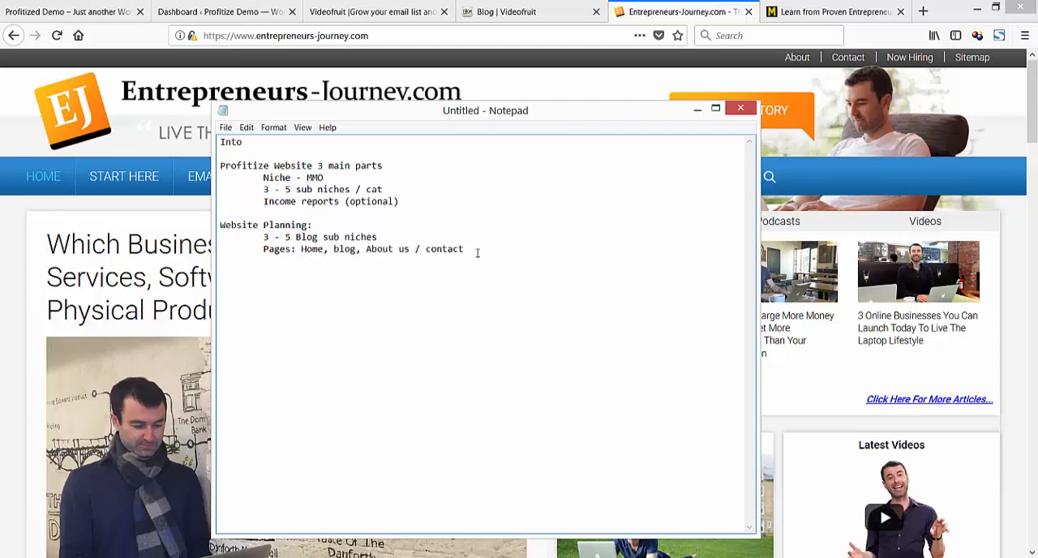
{"action": "type", "text": ","}
{"action": "type", "text": "resources page"}
{"action": "type", "text": ", Products"}
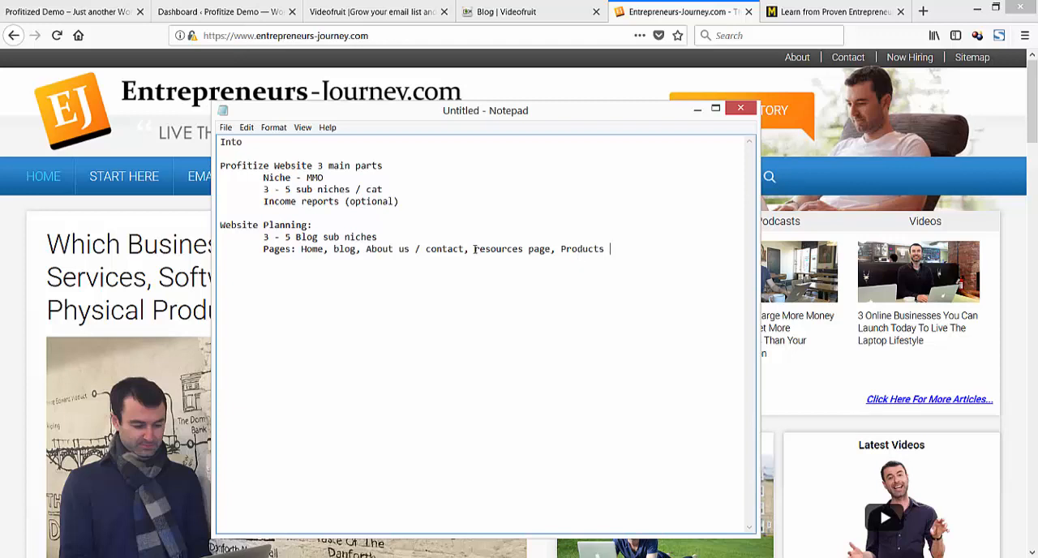
Highlight "resources page" and "Products" in the Pages line to point them out, and clear the selection.
{"action": "left_click_drag", "start_coordinate": [476, 249], "coordinate": [614, 257]}
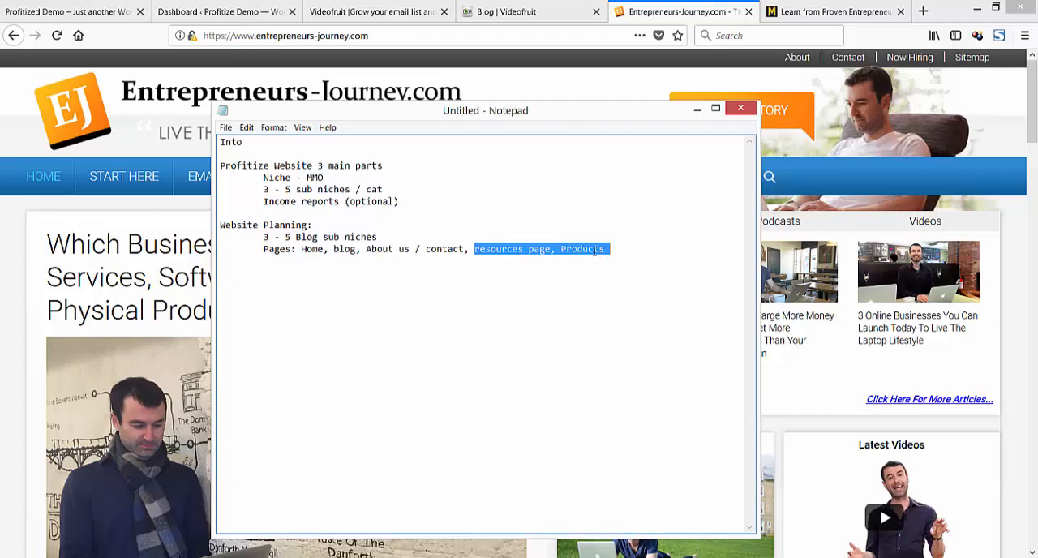
{"action": "left_click", "coordinate": [590, 251]}
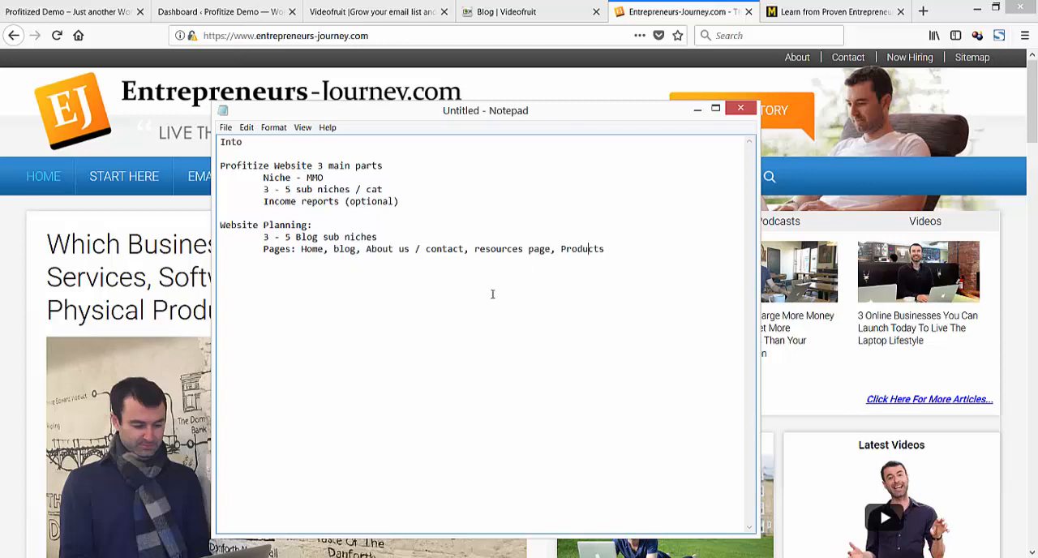
{"action": "left_click", "coordinate": [592, 249]}
{"action": "left_click", "coordinate": [605, 248]}
{"action": "left_click_drag", "start_coordinate": [547, 248], "coordinate": [476, 248]}
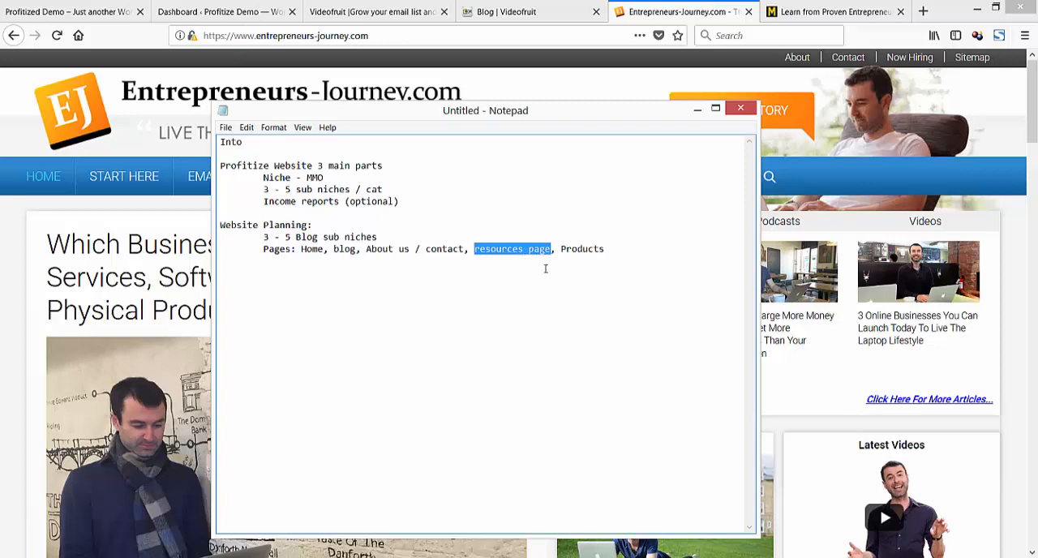
{"action": "left_click", "coordinate": [620, 251]}
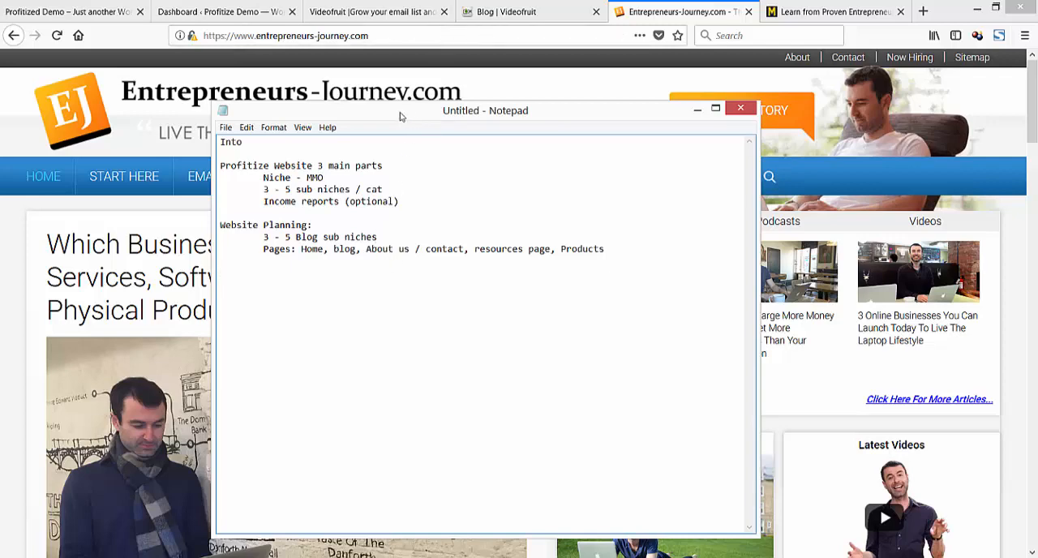
Move the notes out of the way and look through the Videofruit home page in the browser.
{"action": "left_click_drag", "start_coordinate": [400, 112], "coordinate": [0, 147]}
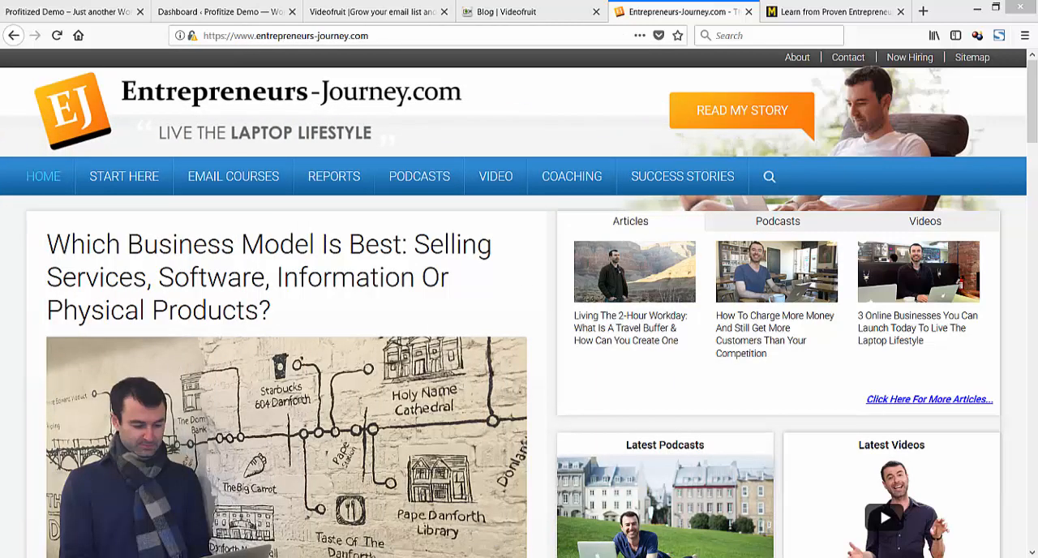
{"action": "left_click", "coordinate": [371, 12]}
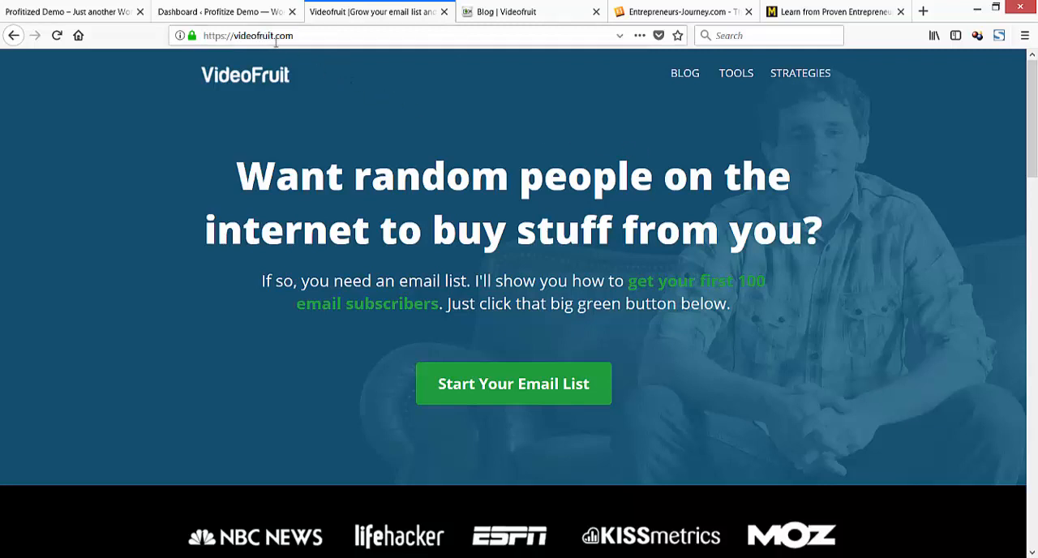
{"action": "scroll", "coordinate": [600, 154], "scroll_direction": "down", "scroll_amount": 20}
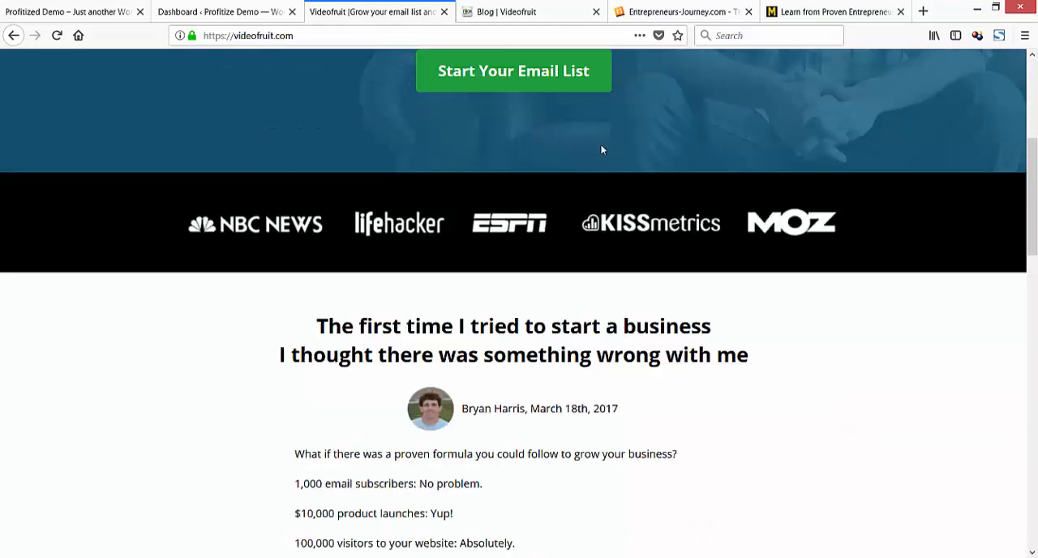
{"action": "scroll", "coordinate": [629, 188], "scroll_direction": "down", "scroll_amount": 3}
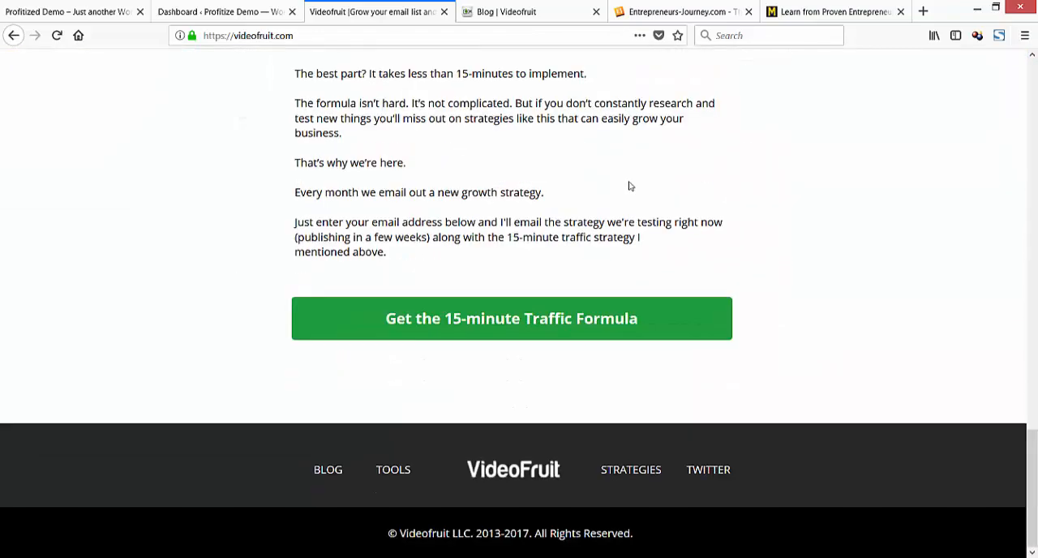
{"action": "scroll", "coordinate": [627, 186], "scroll_direction": "up", "scroll_amount": 20}
{"action": "scroll", "coordinate": [640, 187], "scroll_direction": "up", "scroll_amount": 2}
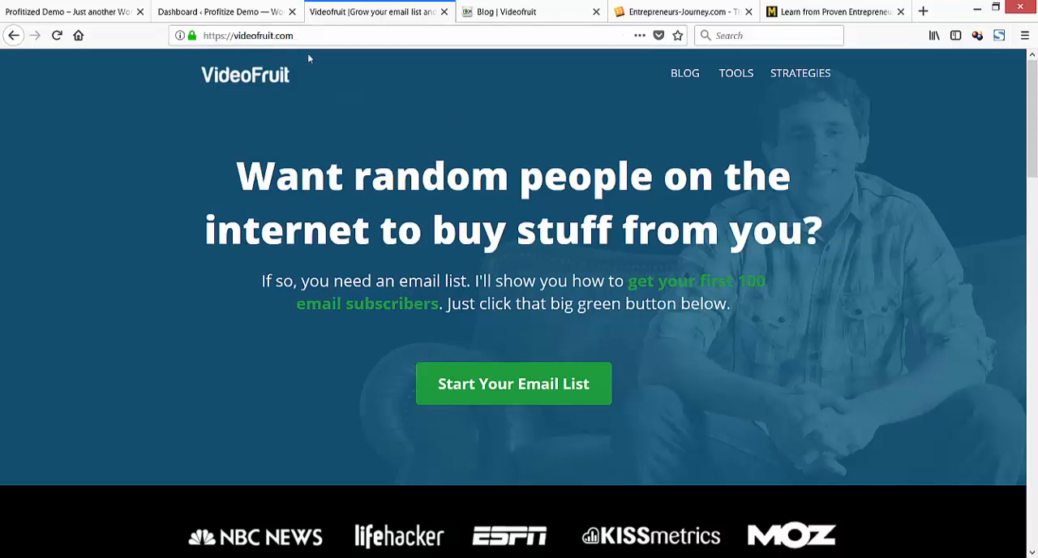
{"action": "scroll", "coordinate": [707, 173], "scroll_direction": "down", "scroll_amount": 2}
{"action": "scroll", "coordinate": [641, 260], "scroll_direction": "up", "scroll_amount": 2}
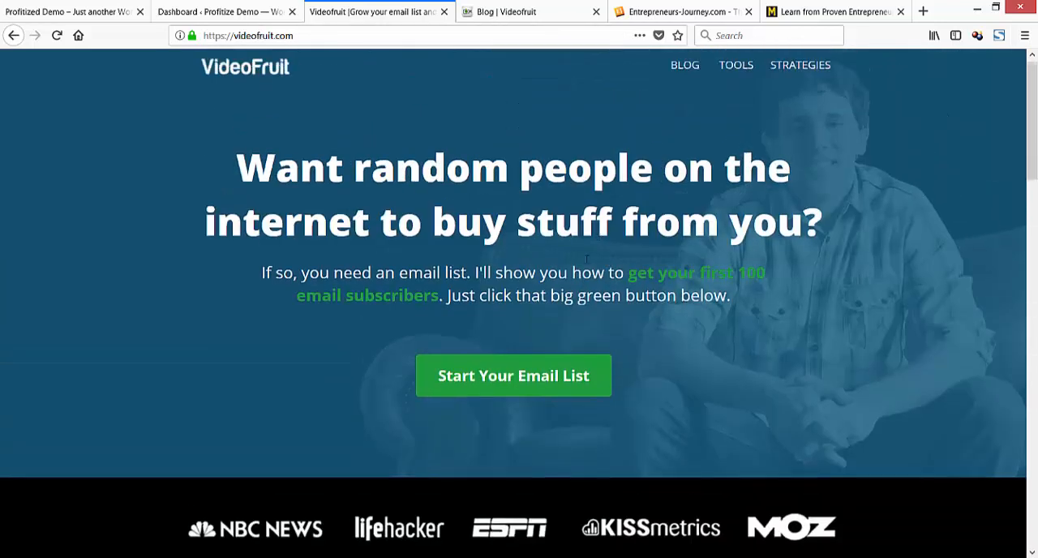
View the email sign-up forms behind "Start Your Email List" and "Get the 15-minute Traffic Formula", closing each one.
{"action": "left_click", "coordinate": [570, 378]}
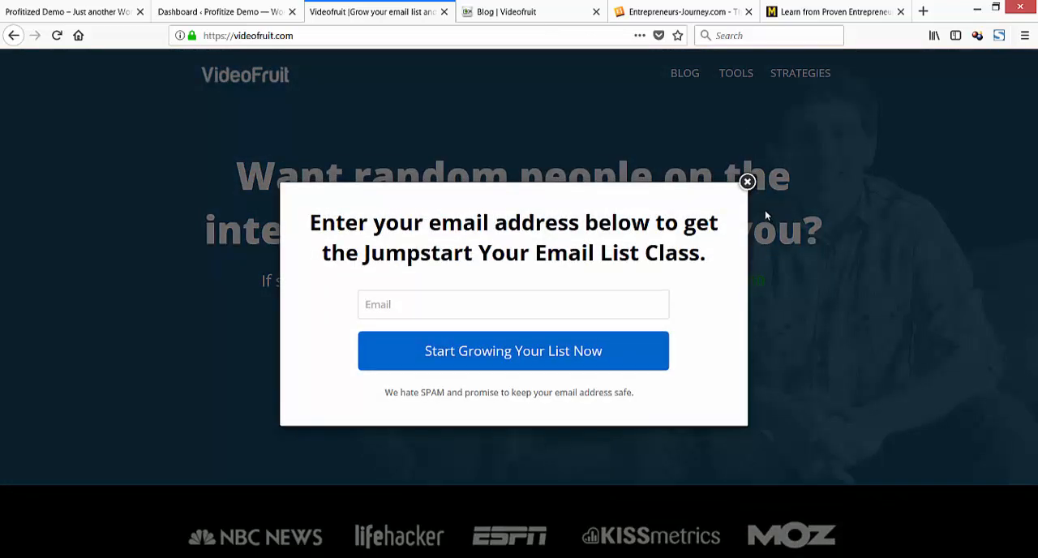
{"action": "left_click", "coordinate": [746, 182]}
{"action": "scroll", "coordinate": [742, 190], "scroll_direction": "down", "scroll_amount": 12}
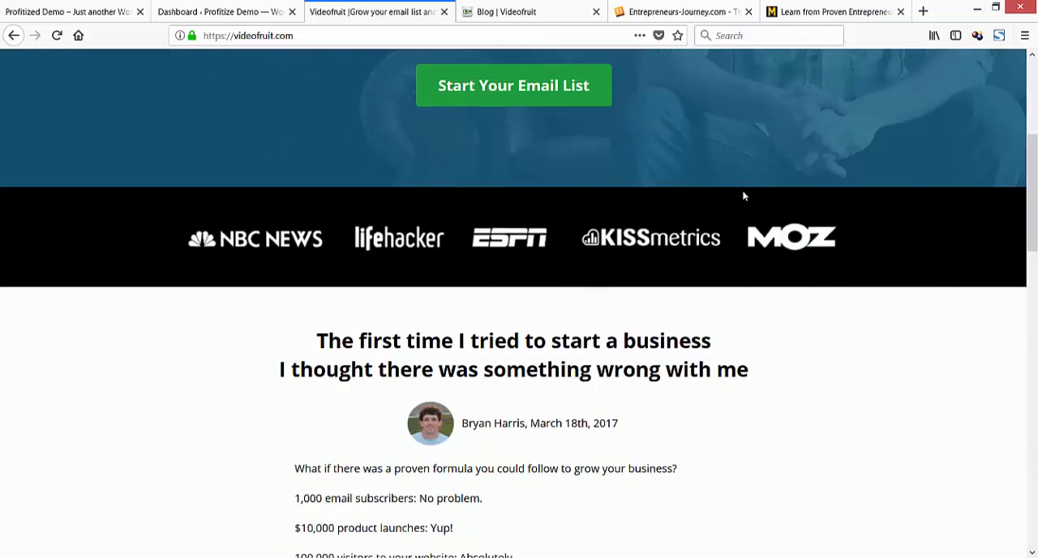
{"action": "scroll", "coordinate": [745, 215], "scroll_direction": "down", "scroll_amount": 5}
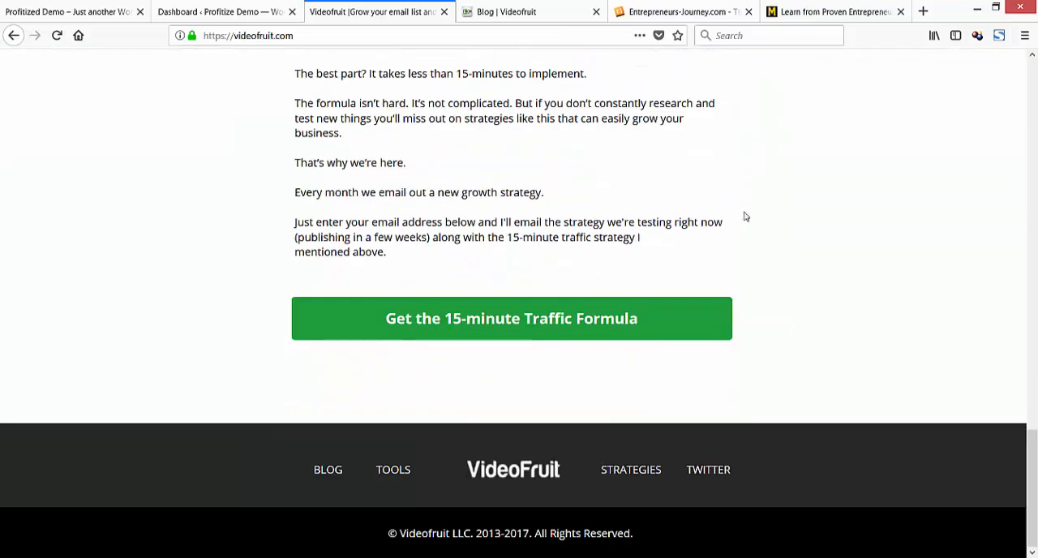
{"action": "left_click", "coordinate": [610, 318]}
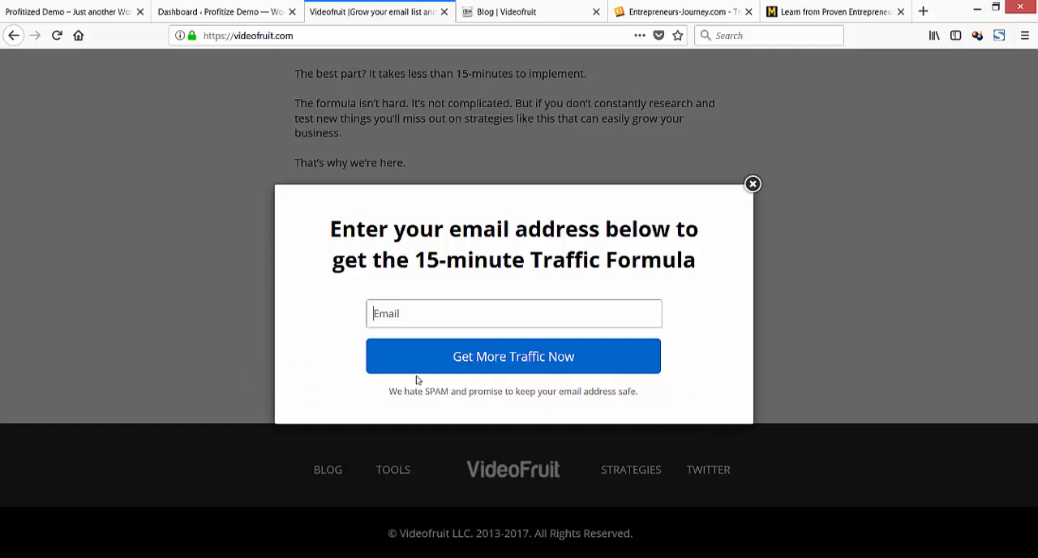
{"action": "left_click", "coordinate": [752, 187]}
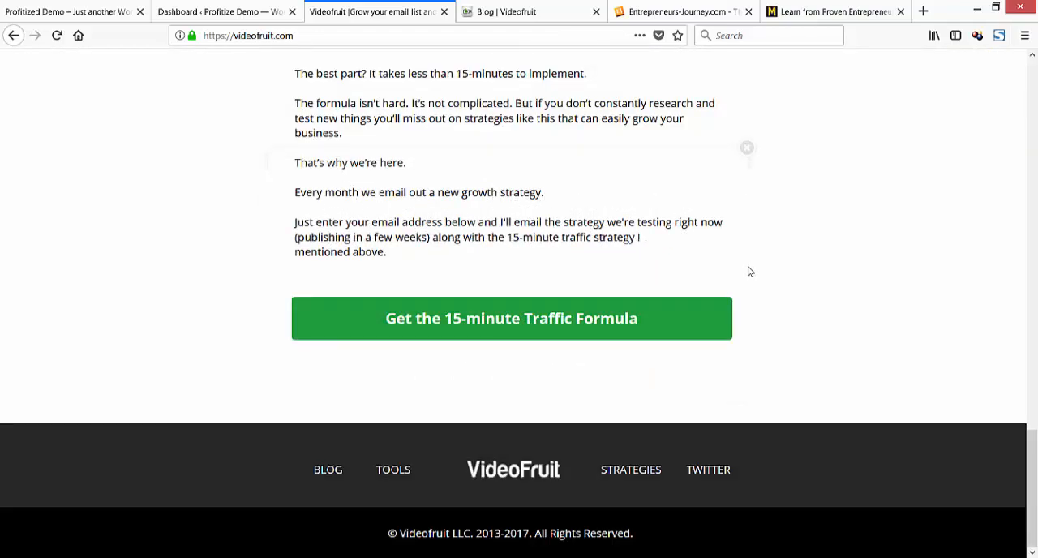
View the "Start Your Email List" sign-up form again, close it, and return to the Entrepreneurs-Journey.com home page.
{"action": "scroll", "coordinate": [758, 308], "scroll_direction": "up", "scroll_amount": 15}
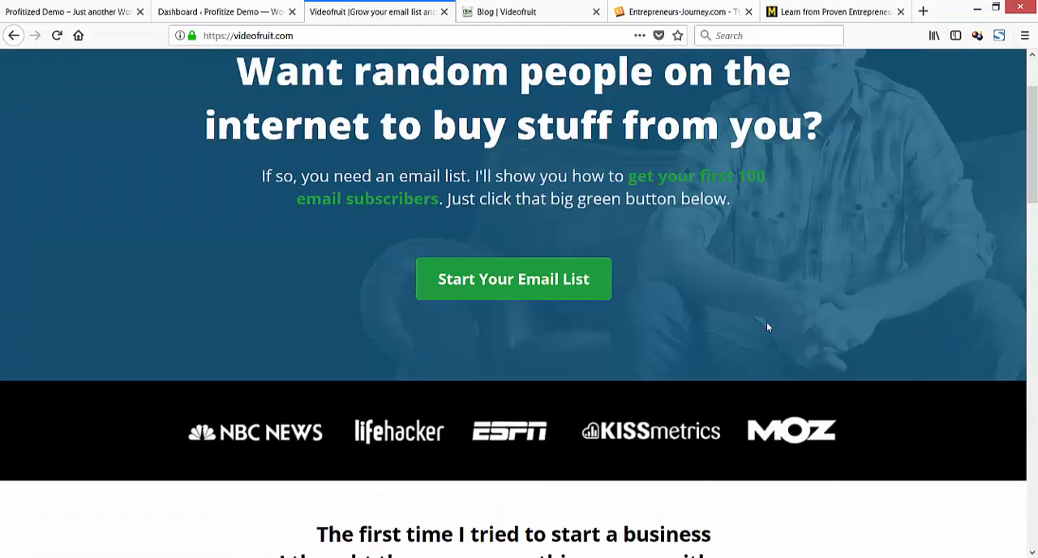
{"action": "scroll", "coordinate": [766, 324], "scroll_direction": "up", "scroll_amount": 3}
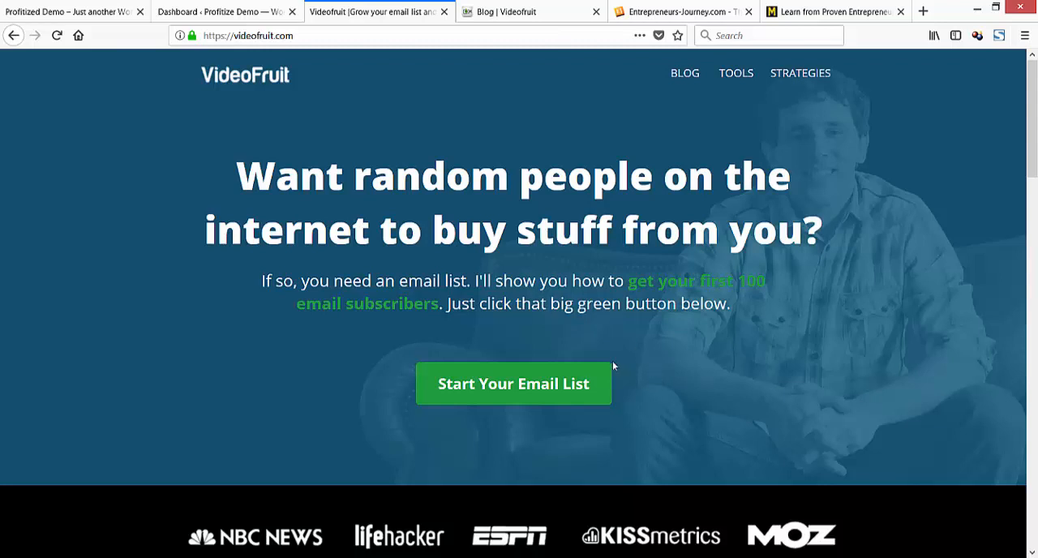
{"action": "left_click", "coordinate": [508, 382]}
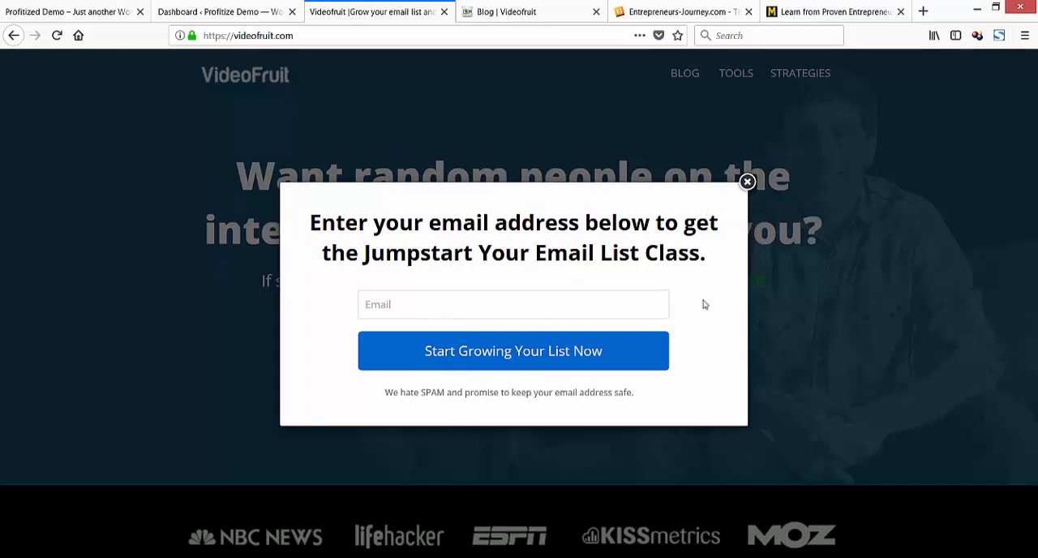
{"action": "left_click", "coordinate": [746, 182]}
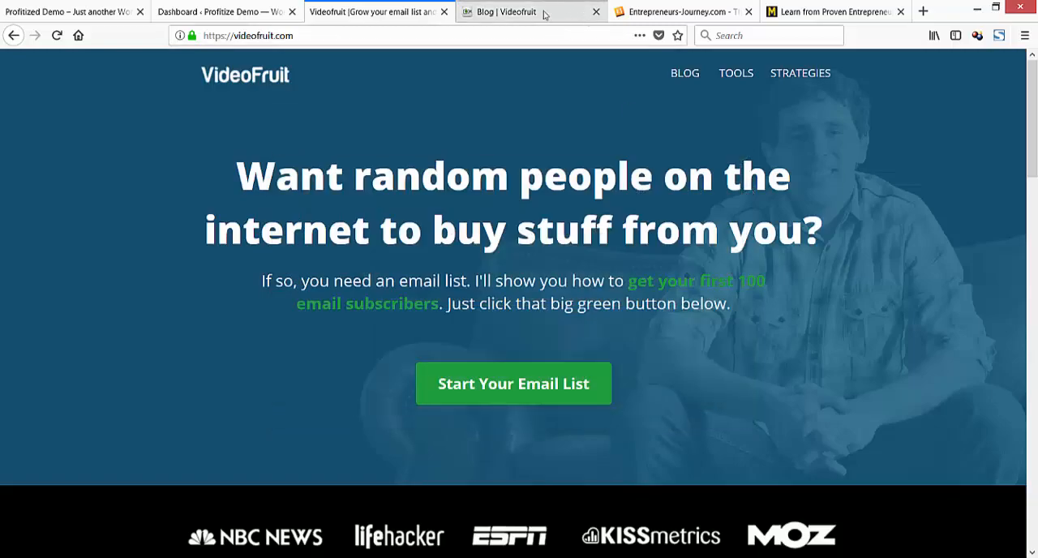
{"action": "left_click", "coordinate": [681, 12]}
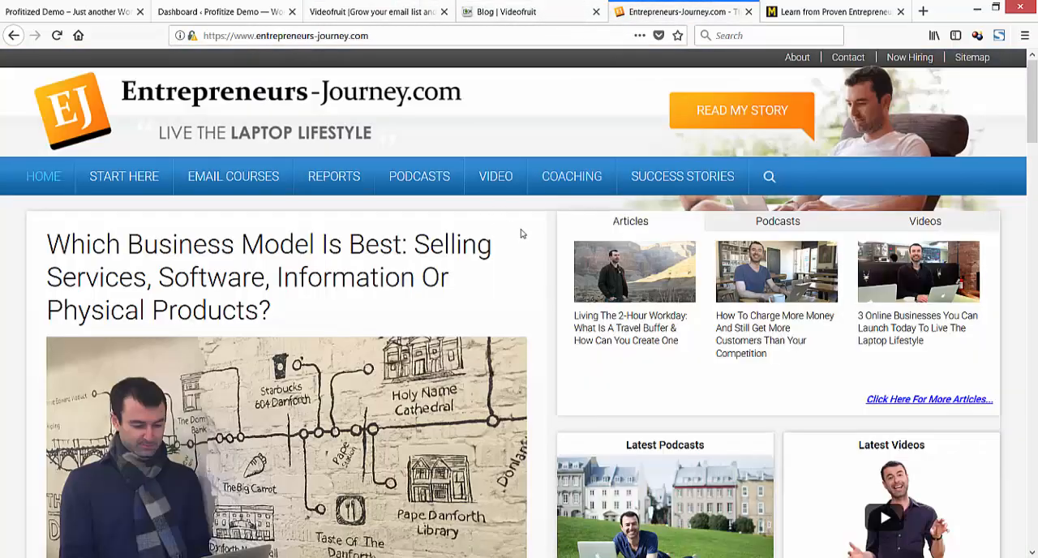
Look through the Entrepreneurs-Journey.com home page, open one of its podcast interview posts, and return to the home page.
{"action": "scroll", "coordinate": [521, 233], "scroll_direction": "down", "scroll_amount": 10}
{"action": "scroll", "coordinate": [523, 243], "scroll_direction": "down", "scroll_amount": 8}
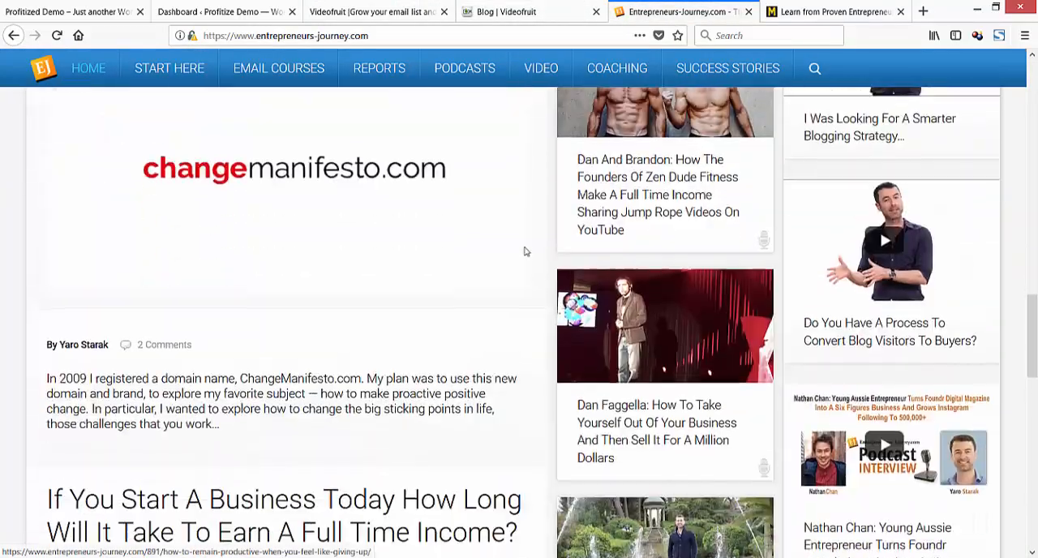
{"action": "scroll", "coordinate": [590, 346], "scroll_direction": "up", "scroll_amount": 10}
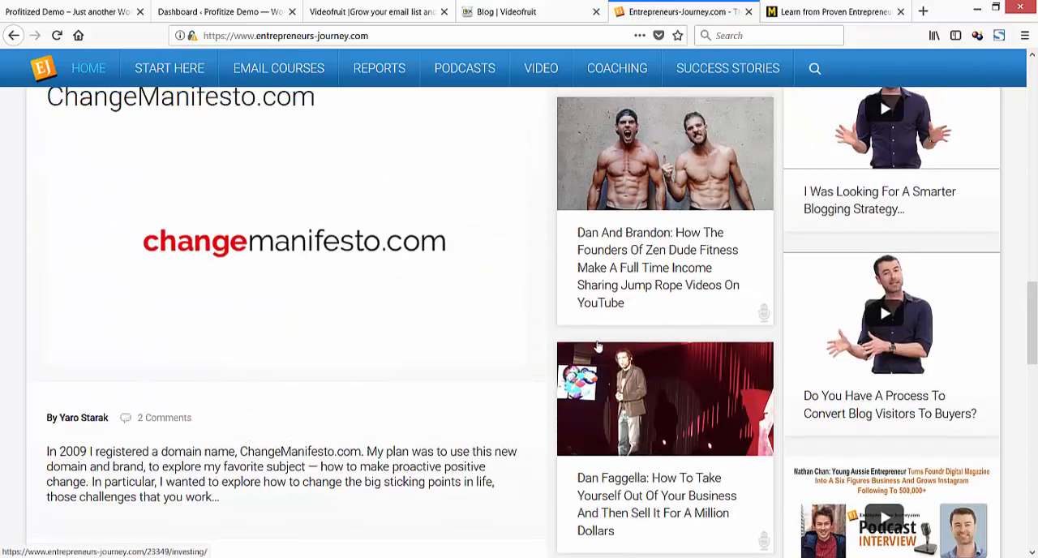
{"action": "left_click", "coordinate": [638, 203]}
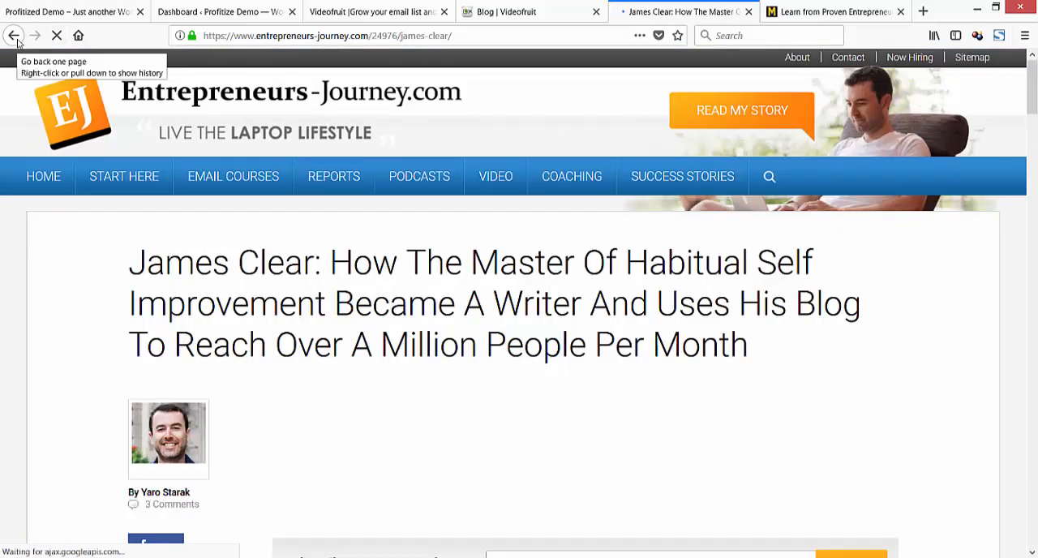
{"action": "left_click", "coordinate": [14, 36]}
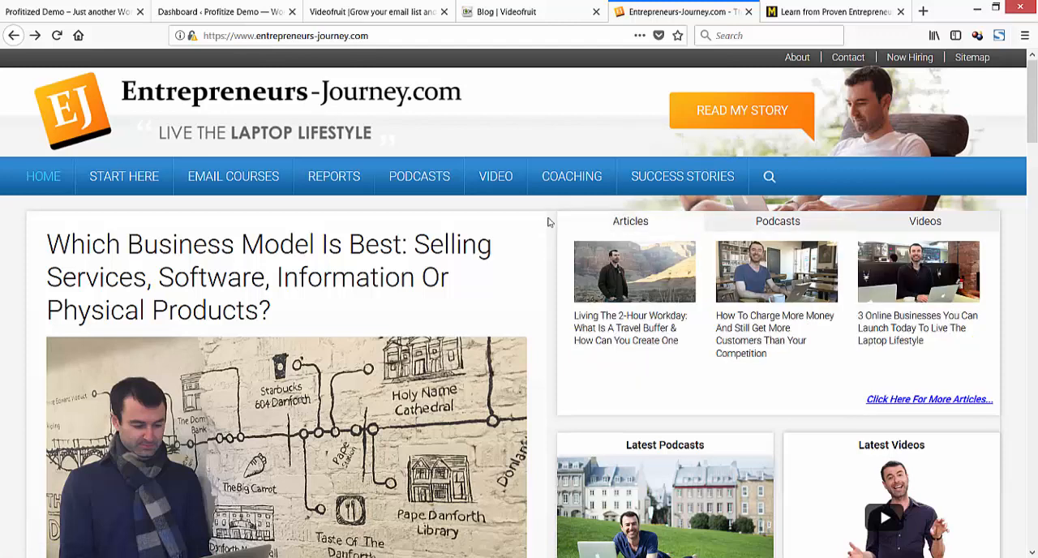
View the Videofruit home page and look through the posts on its separate blog page.
{"action": "left_click", "coordinate": [432, 18]}
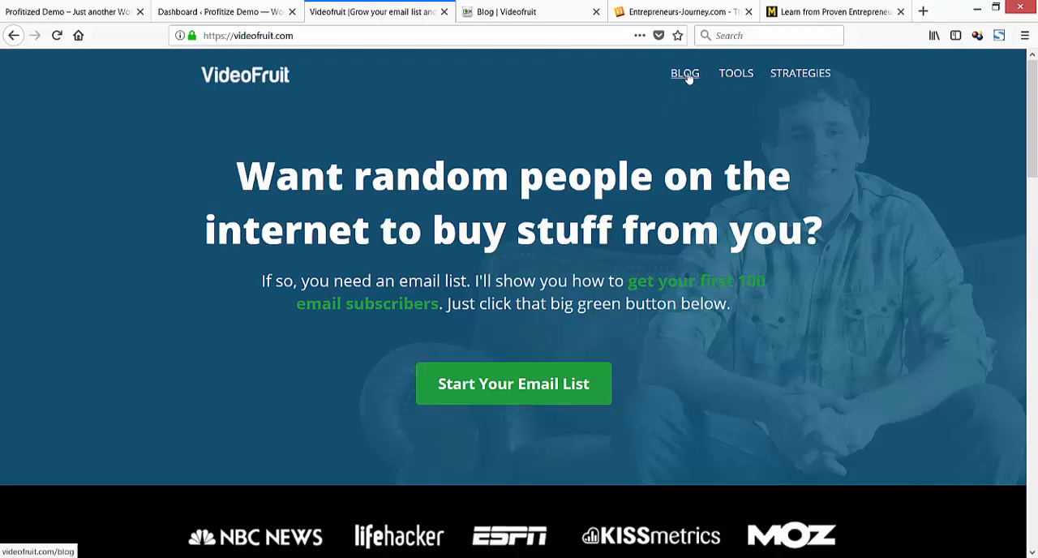
{"action": "left_click", "coordinate": [528, 22]}
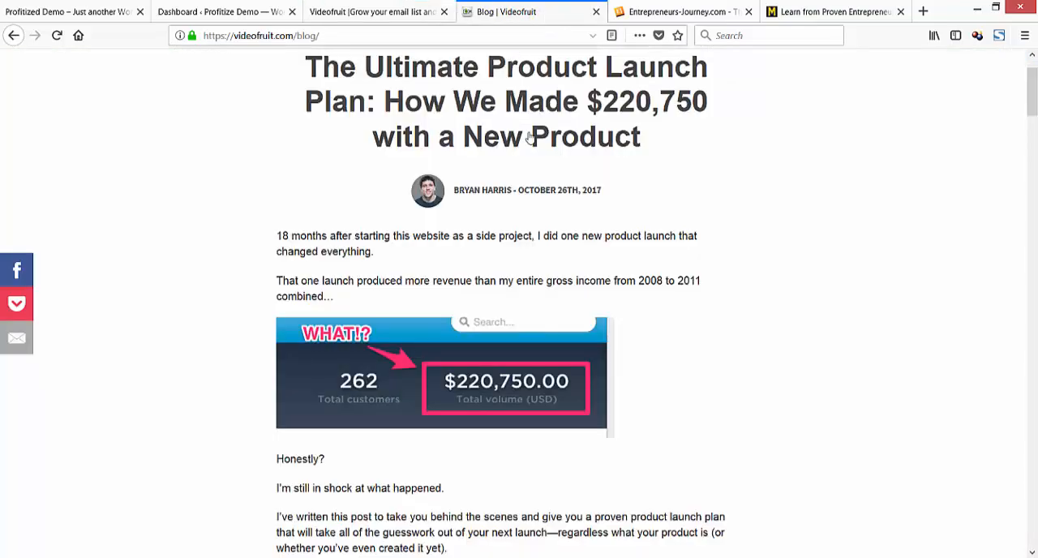
{"action": "scroll", "coordinate": [558, 198], "scroll_direction": "down", "scroll_amount": 20}
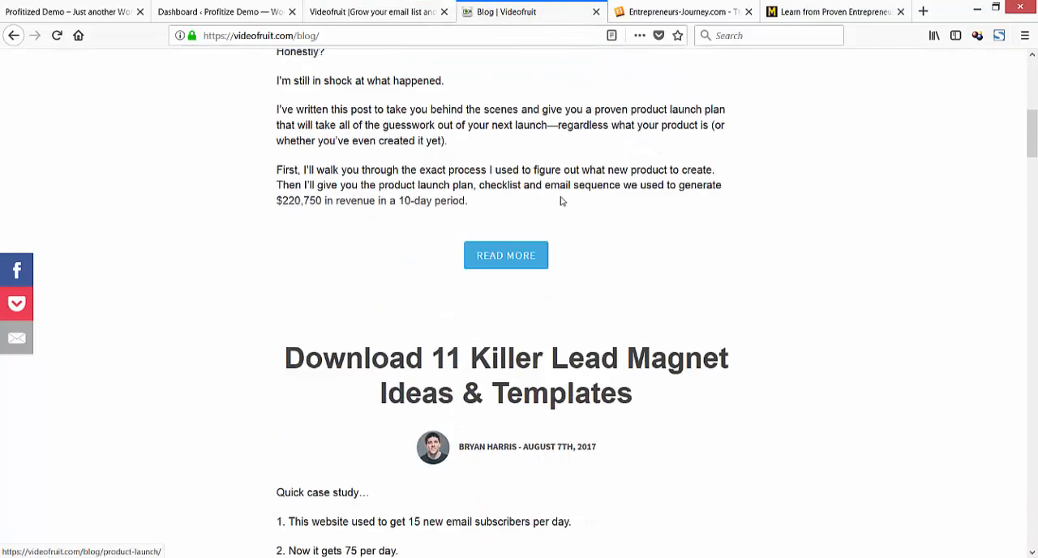
{"action": "scroll", "coordinate": [560, 198], "scroll_direction": "up", "scroll_amount": 5}
{"action": "scroll", "coordinate": [560, 198], "scroll_direction": "up", "scroll_amount": 20}
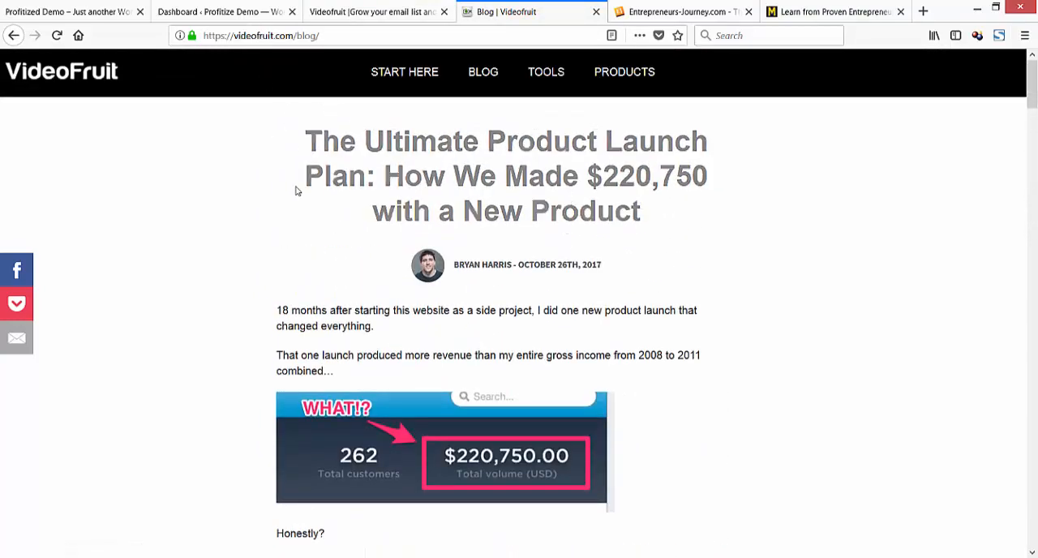
{"action": "scroll", "coordinate": [406, 203], "scroll_direction": "down", "scroll_amount": 8}
{"action": "scroll", "coordinate": [419, 209], "scroll_direction": "up", "scroll_amount": 4}
{"action": "scroll", "coordinate": [418, 209], "scroll_direction": "up", "scroll_amount": 4}
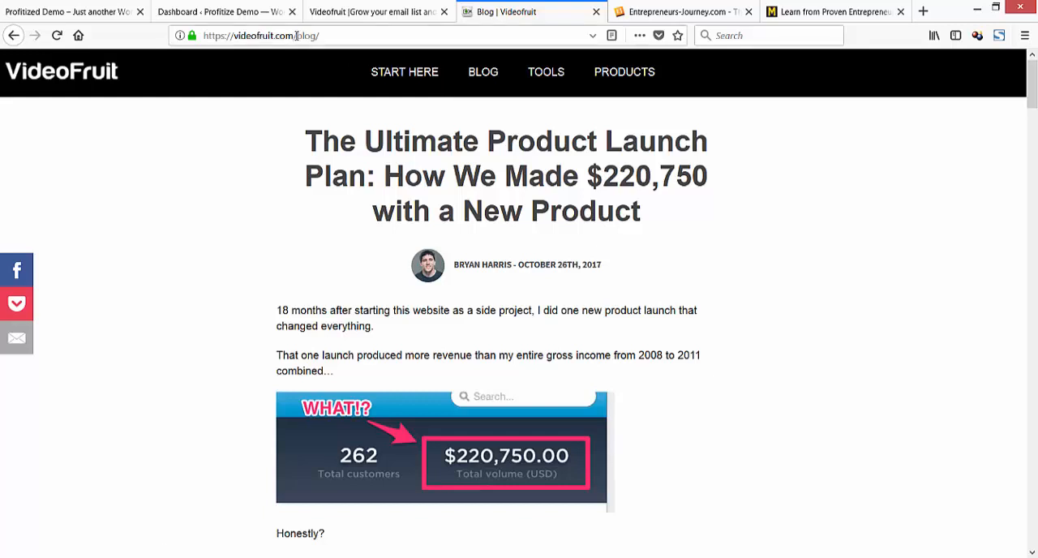
Highlight "blog/" in the Videofruit blog's web address to point it out, and look further down the blog posts.
{"action": "left_click_drag", "start_coordinate": [297, 36], "coordinate": [339, 36]}
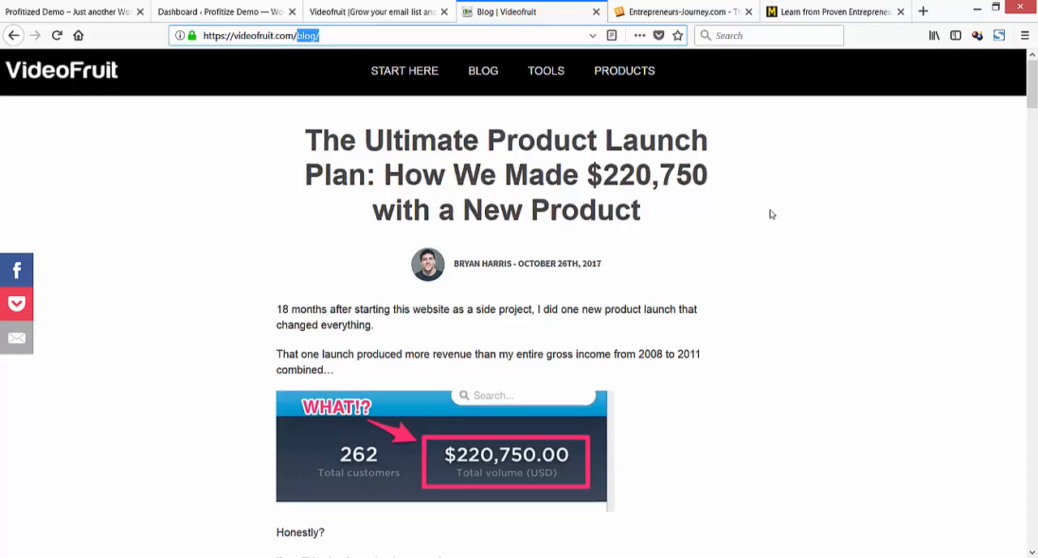
{"action": "scroll", "coordinate": [725, 191], "scroll_direction": "down", "scroll_amount": 15}
{"action": "scroll", "coordinate": [725, 196], "scroll_direction": "down", "scroll_amount": 10}
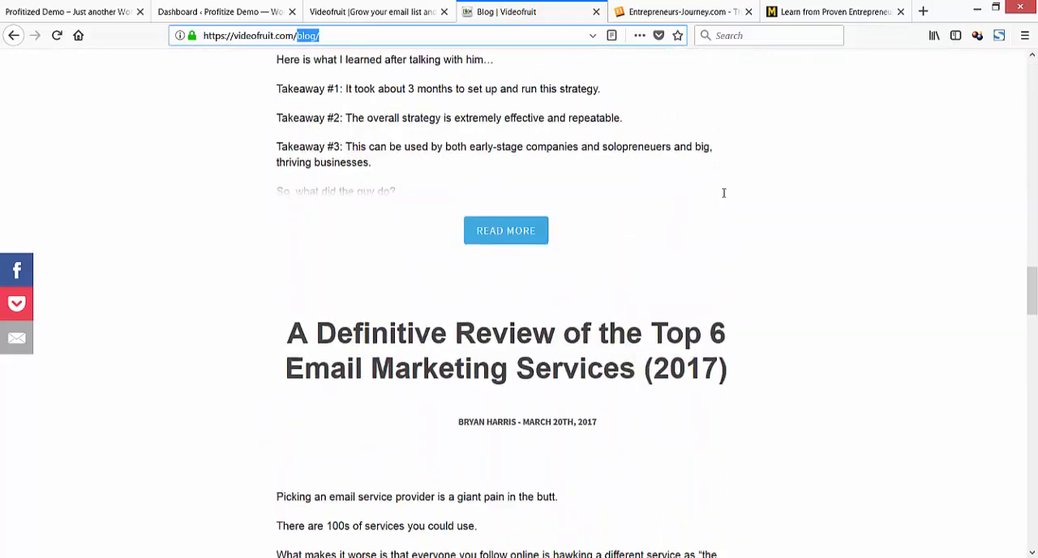
{"action": "scroll", "coordinate": [725, 196], "scroll_direction": "up", "scroll_amount": 6}
{"action": "scroll", "coordinate": [725, 196], "scroll_direction": "up", "scroll_amount": 18}
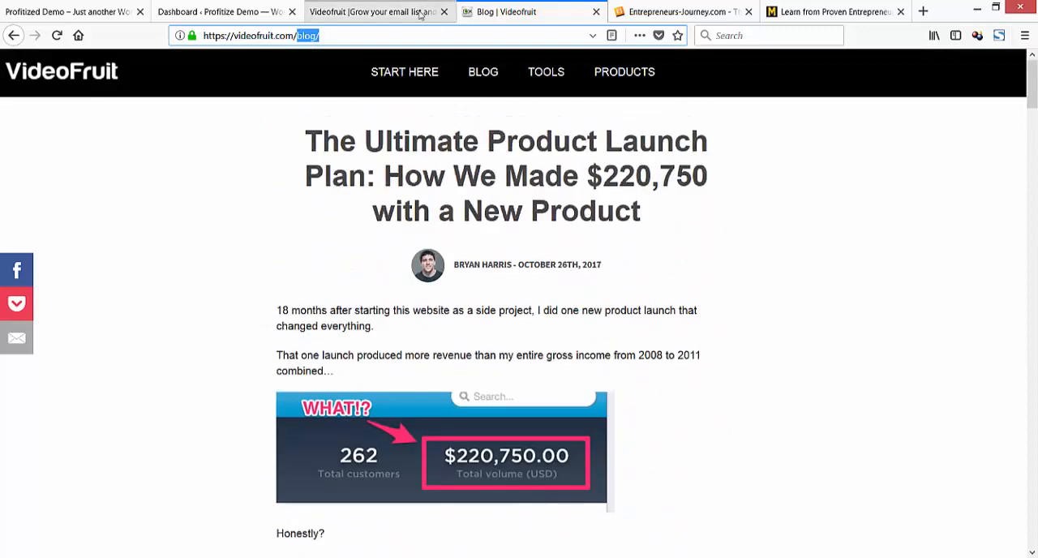
Bring the Notepad notes over the Videofruit home page and add "Decided if you will set up your homepage as a squeeze page" below the Pages line.
{"action": "left_click", "coordinate": [373, 12]}
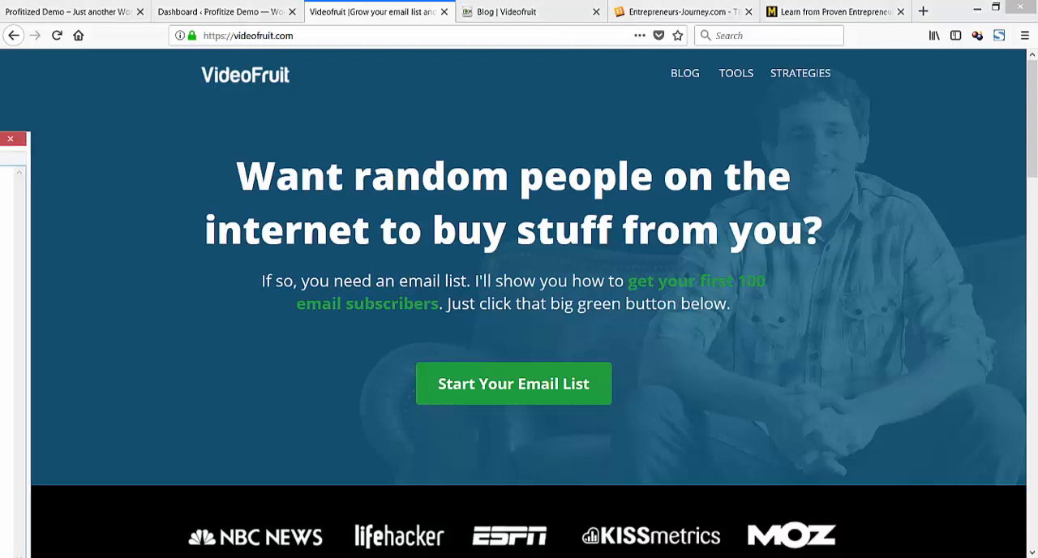
{"action": "left_click_drag", "start_coordinate": [0, 143], "coordinate": [548, 85]}
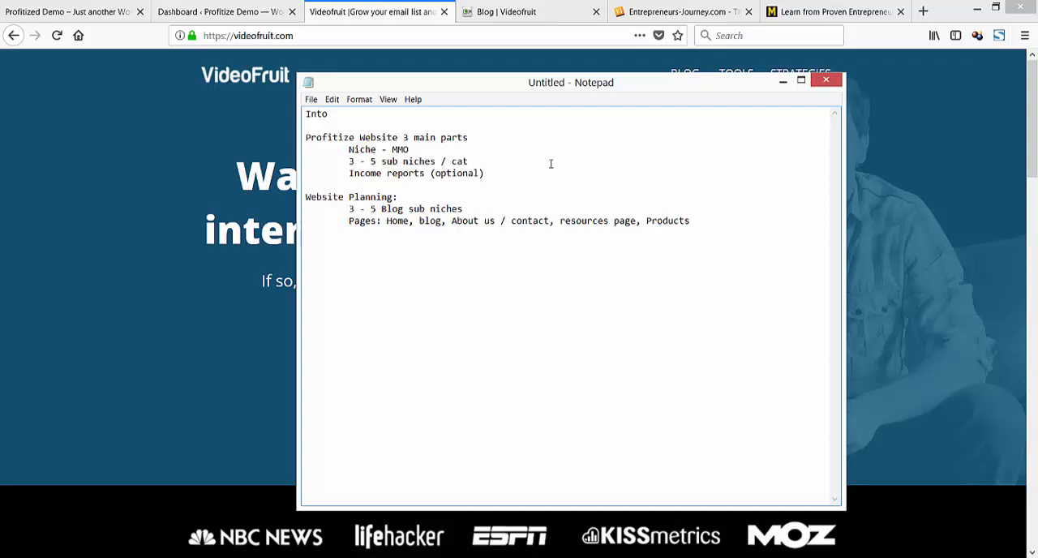
{"action": "type", "text": "Decided if you will set up y"}
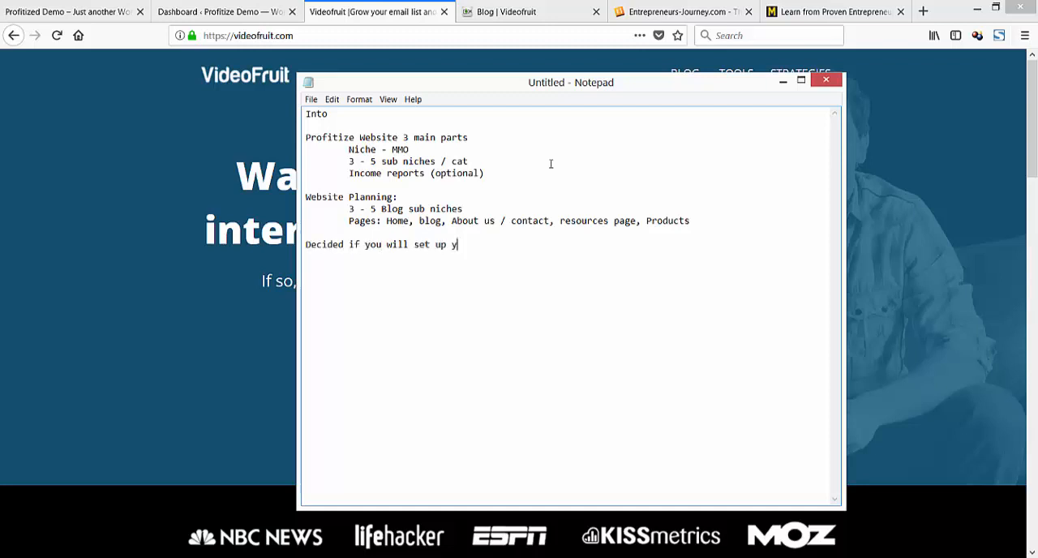
{"action": "type", "text": "our homepage "}
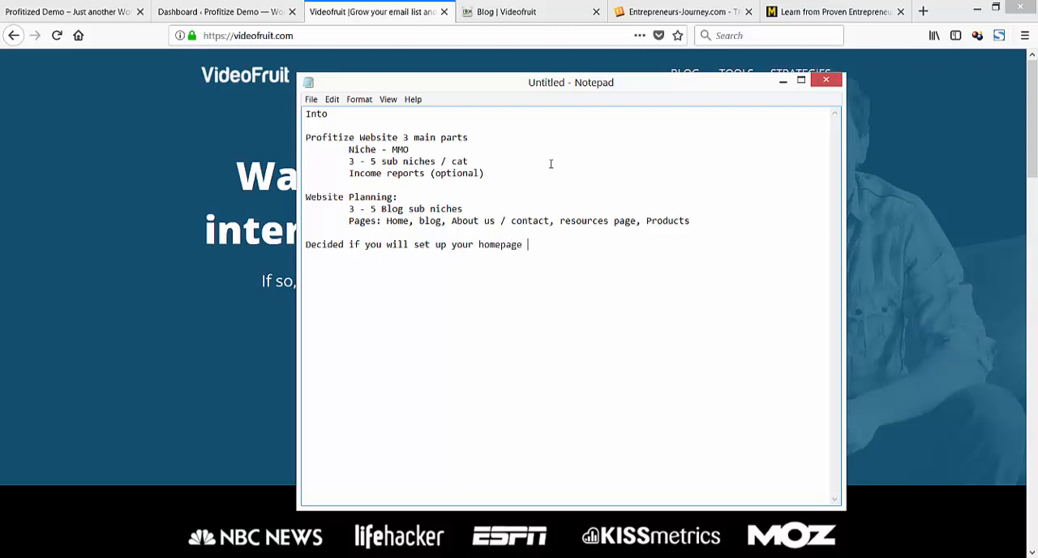
{"action": "type", "text": "as a squeeze page and"}
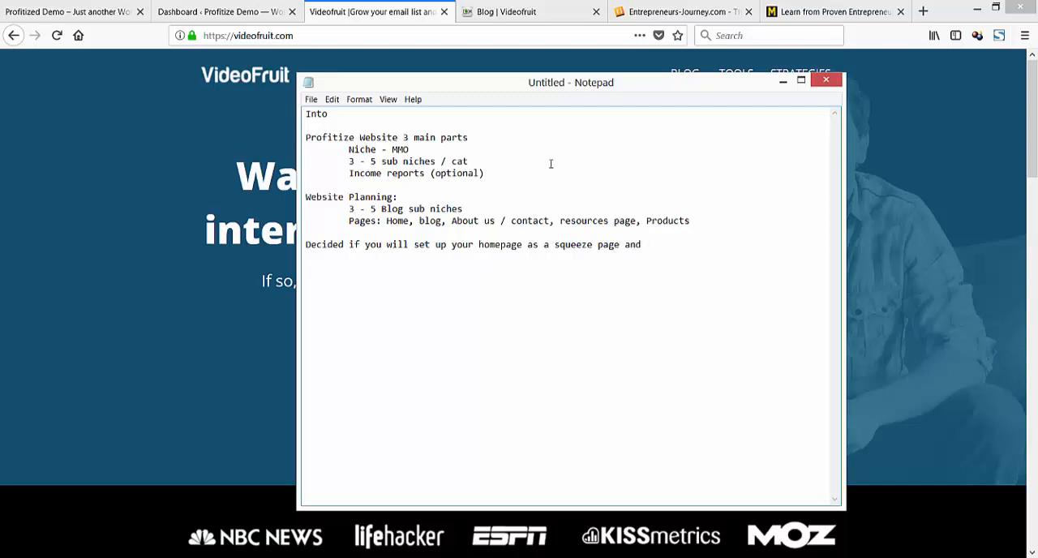
Complete the new sentence in the notes with "or if you will simply have your blog as your home page".
{"action": "key", "text": "BackSpace"}
{"action": "key", "text": "BackSpace"}
{"action": "type", "text": "or if you wi"}
{"action": "type", "text": "ll ha"}
{"action": "key", "text": "BackSpace"}
{"action": "key", "text": "BackSpace"}
{"action": "type", "text": "simply have"}
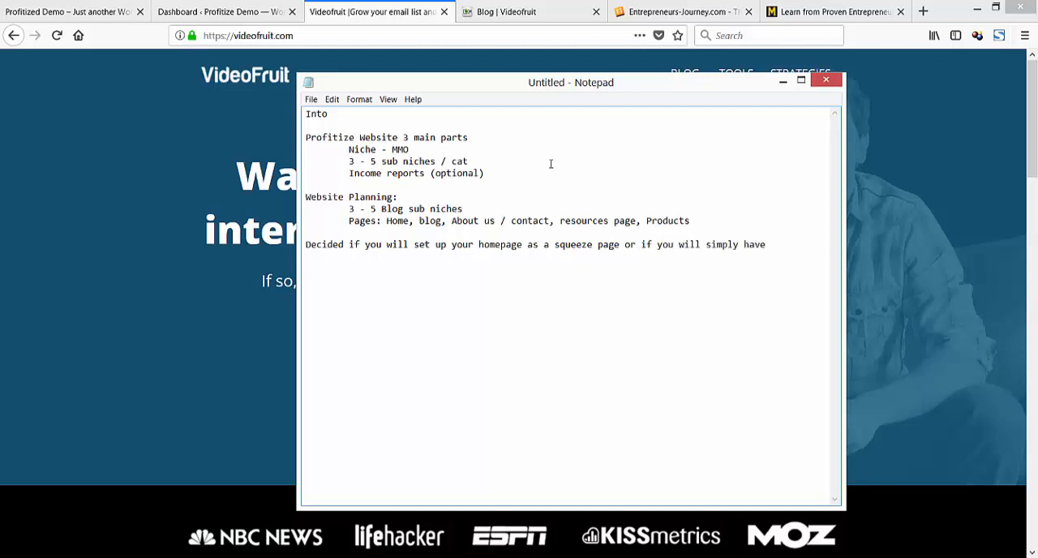
{"action": "type", "text": " your blog as your home page"}
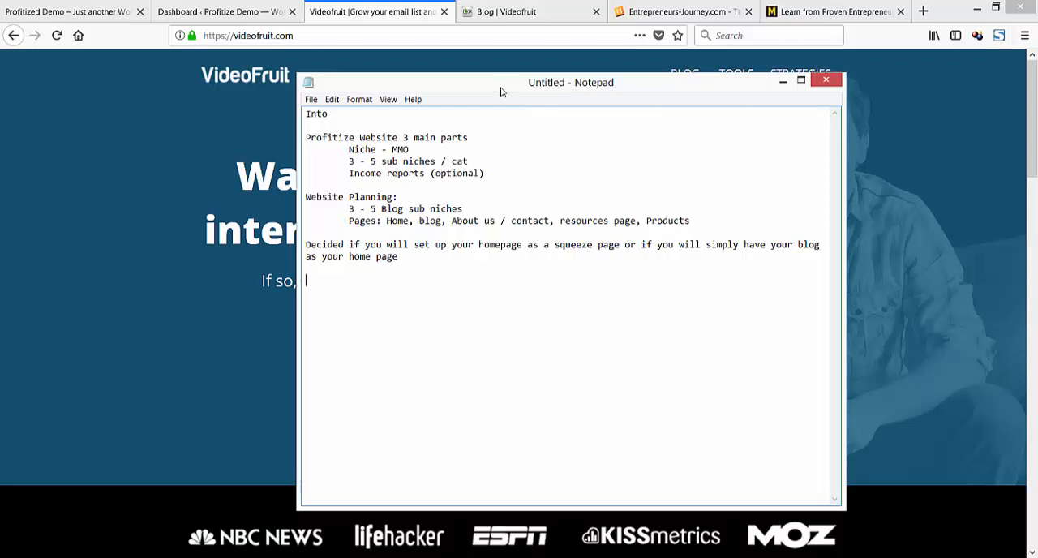
Move the notes out of the way and compare Videofruit's home page with its blog page, looking through the blog posts.
{"action": "left_click_drag", "start_coordinate": [501, 92], "coordinate": [0, 92]}
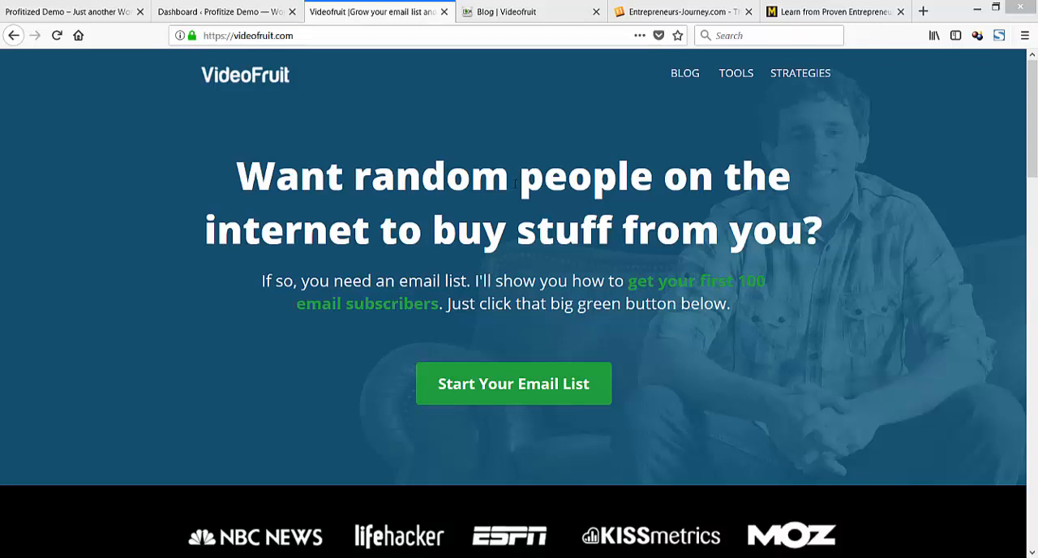
{"action": "left_click", "coordinate": [505, 11]}
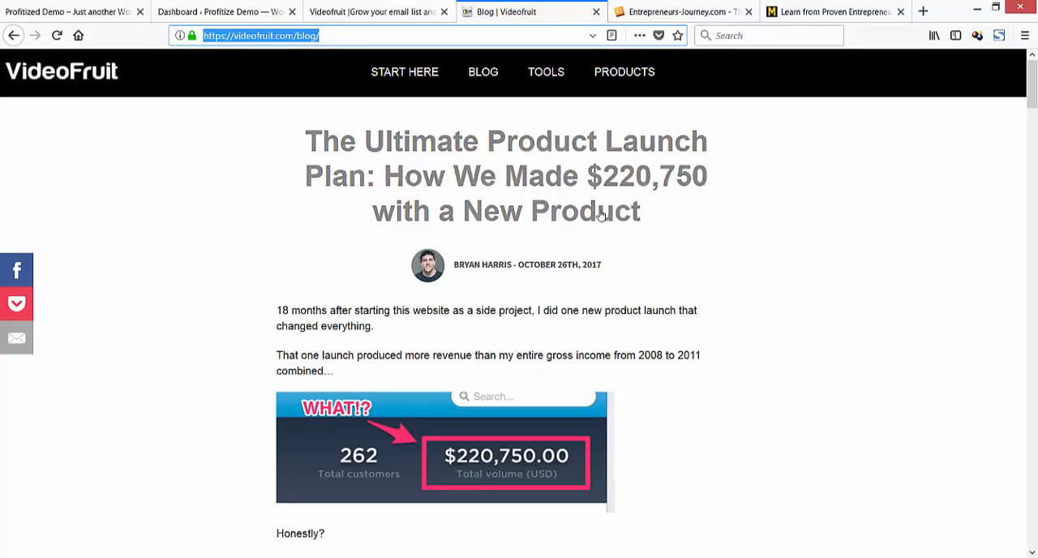
{"action": "left_click", "coordinate": [373, 11]}
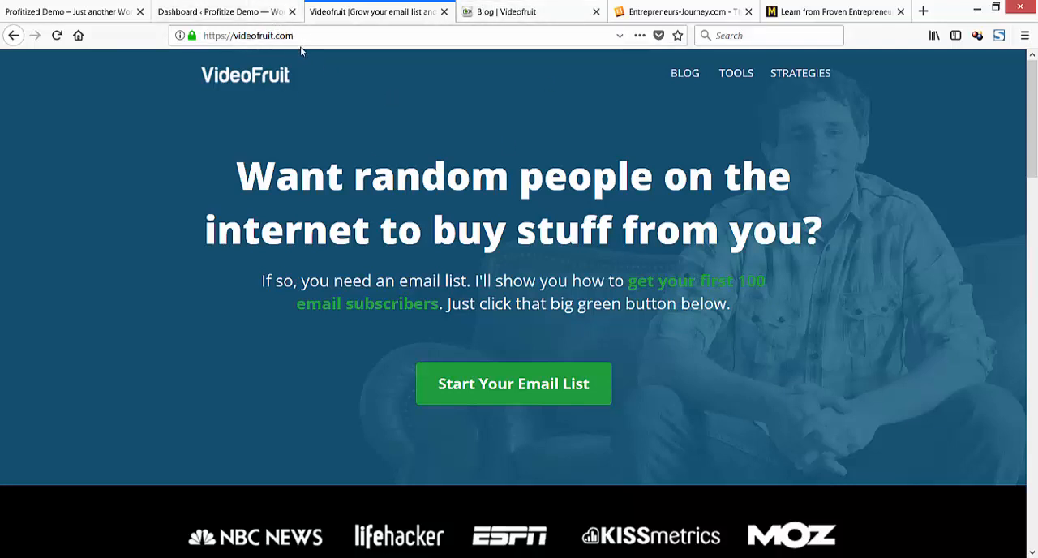
{"action": "left_click", "coordinate": [500, 18]}
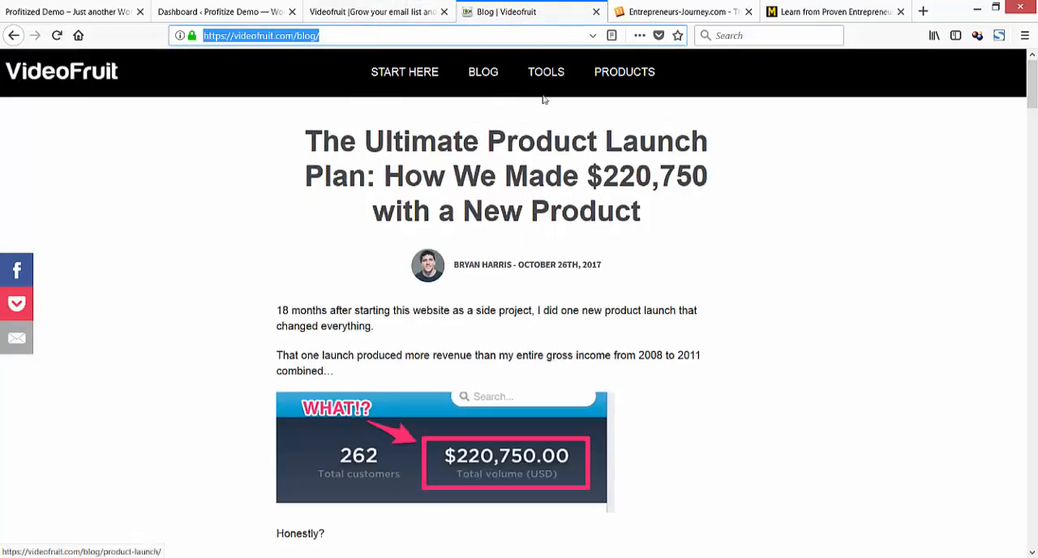
{"action": "scroll", "coordinate": [540, 201], "scroll_direction": "down", "scroll_amount": 10}
{"action": "scroll", "coordinate": [544, 199], "scroll_direction": "down", "scroll_amount": 15}
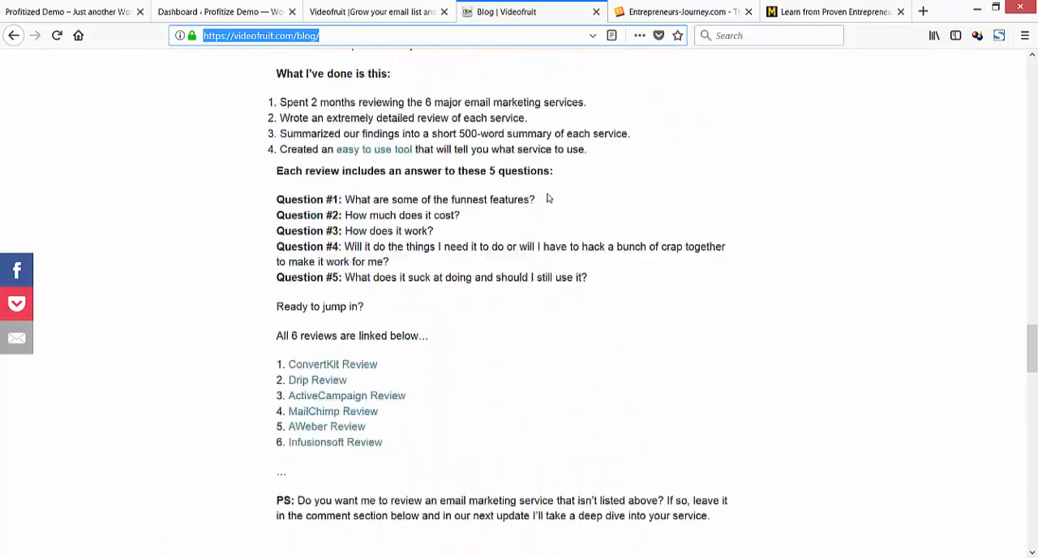
{"action": "scroll", "coordinate": [544, 199], "scroll_direction": "up", "scroll_amount": 15}
{"action": "scroll", "coordinate": [543, 198], "scroll_direction": "up", "scroll_amount": 8}
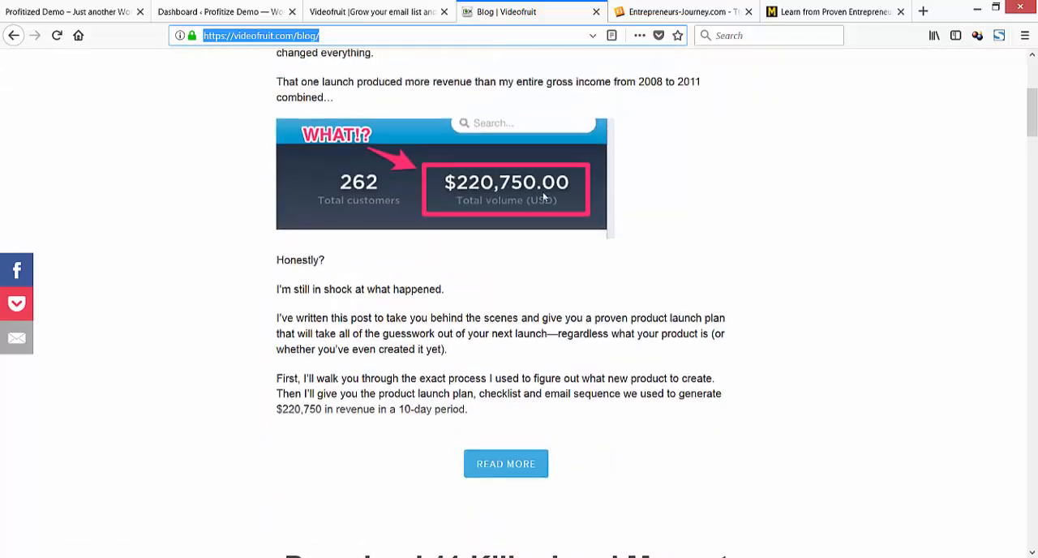
View the Entrepreneurs-Journey.com home page as the example of a blog used as the home page.
{"action": "left_click", "coordinate": [671, 11]}
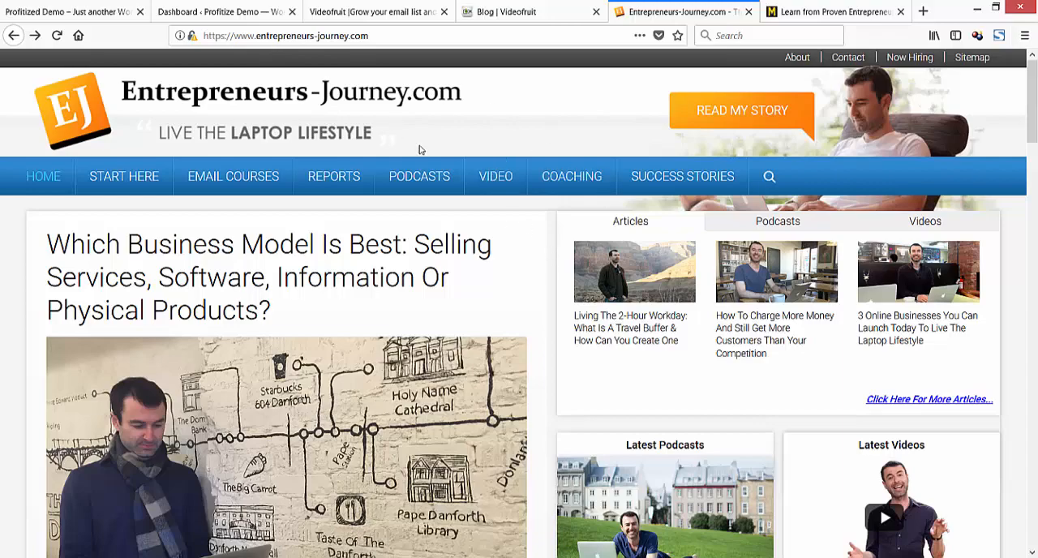
{"action": "scroll", "coordinate": [501, 148], "scroll_direction": "down", "scroll_amount": 4}
{"action": "scroll", "coordinate": [604, 183], "scroll_direction": "up", "scroll_amount": 3}
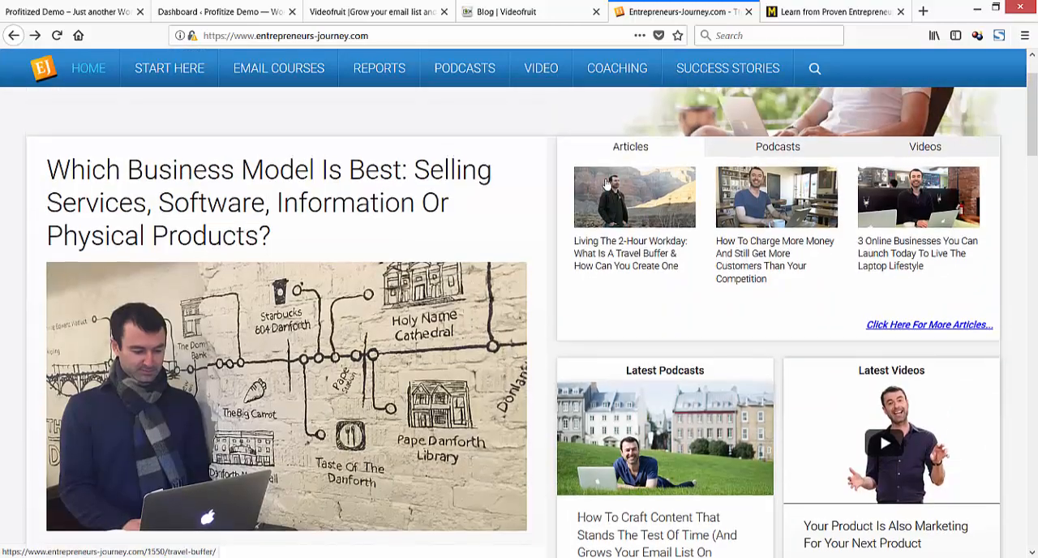
{"action": "scroll", "coordinate": [600, 178], "scroll_direction": "up", "scroll_amount": 2}
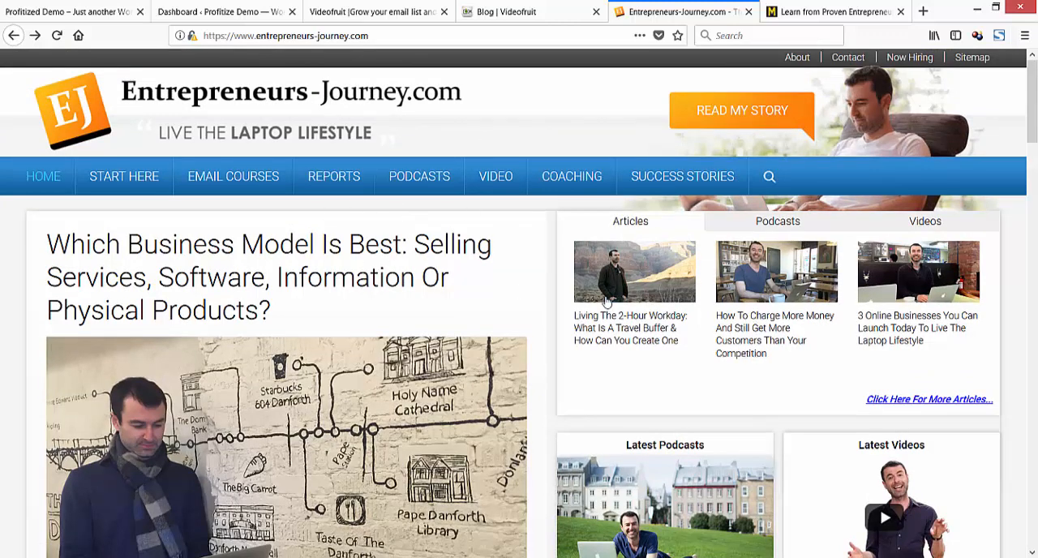
Return to the Videofruit home page and bring the Notepad notes back over it to review the website plan.
{"action": "left_click", "coordinate": [369, 11]}
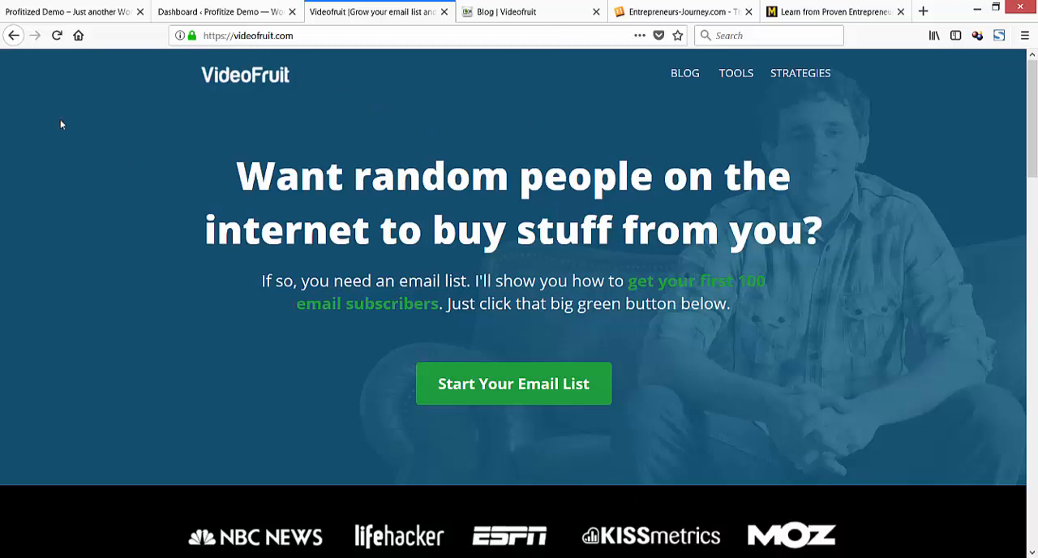
{"action": "key", "text": "alt+Tab"}
{"action": "left_click_drag", "start_coordinate": [433, 136], "coordinate": [661, 86]}
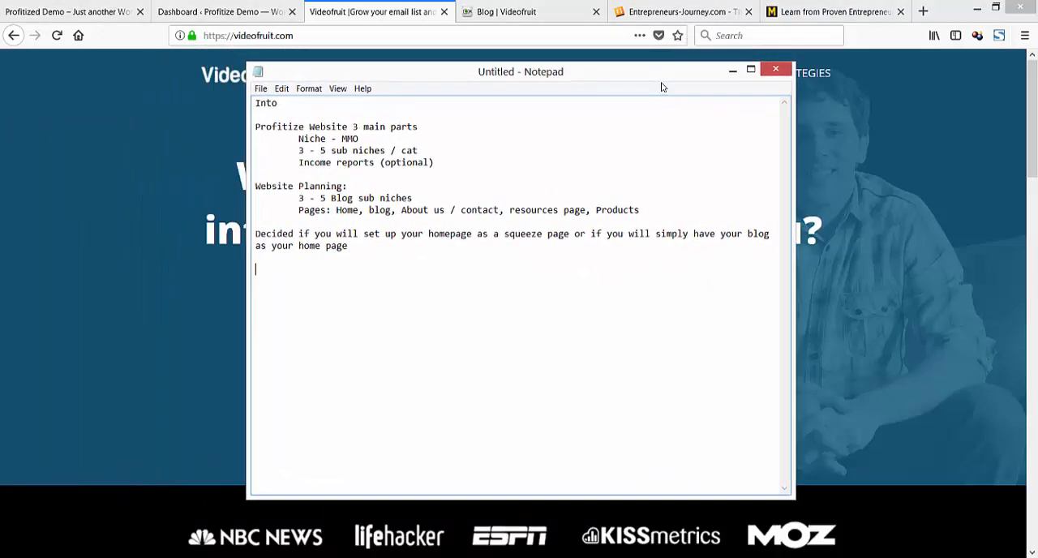
{"action": "key", "text": "Return"}
{"action": "key", "text": "Return"}
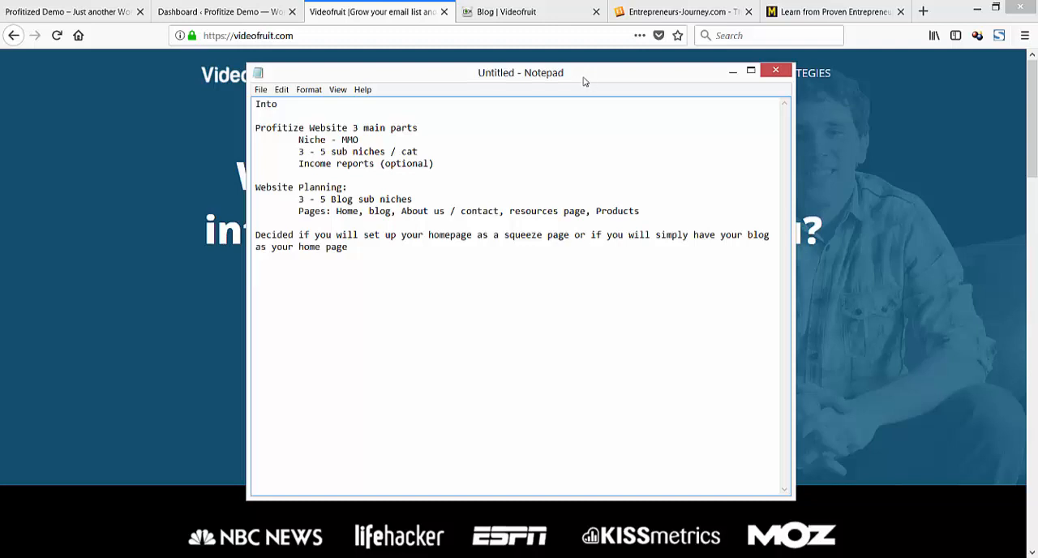
Move the notes aside, point out the profitizedemo.com address on the demo site's front page, and show its WordPress dashboard.
{"action": "left_click_drag", "start_coordinate": [581, 81], "coordinate": [0, 106]}
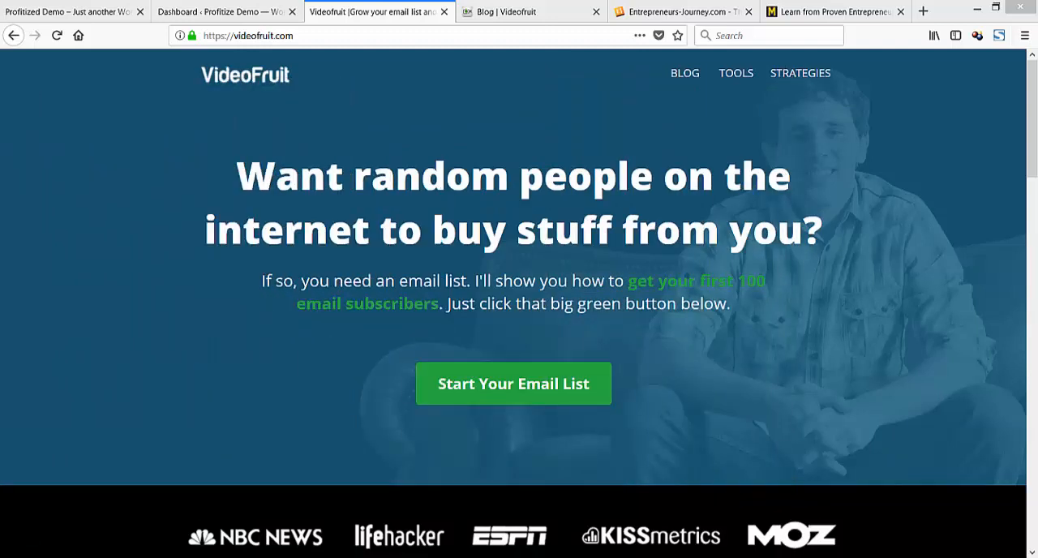
{"action": "left_click", "coordinate": [83, 20]}
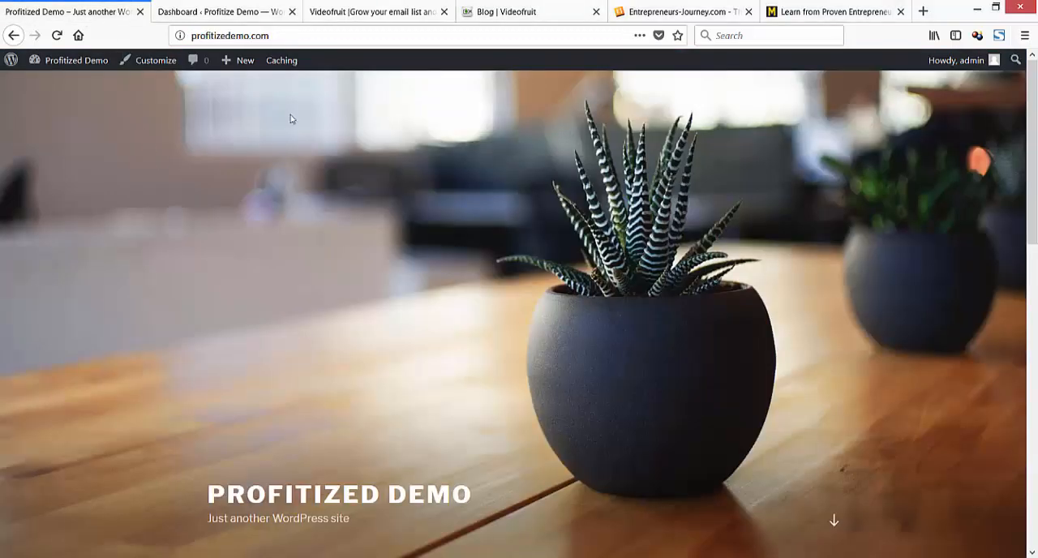
{"action": "left_click", "coordinate": [277, 35]}
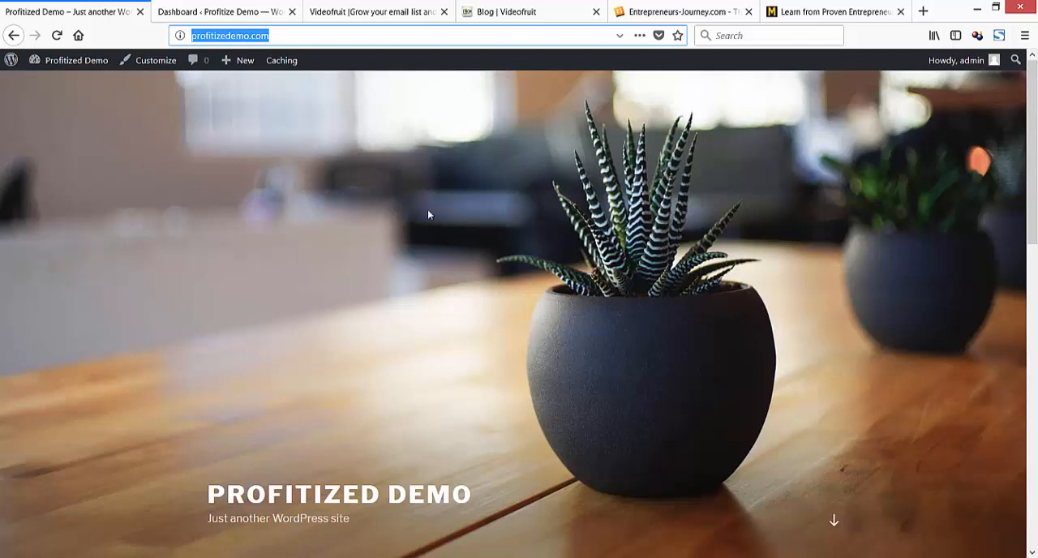
{"action": "left_click", "coordinate": [234, 19]}
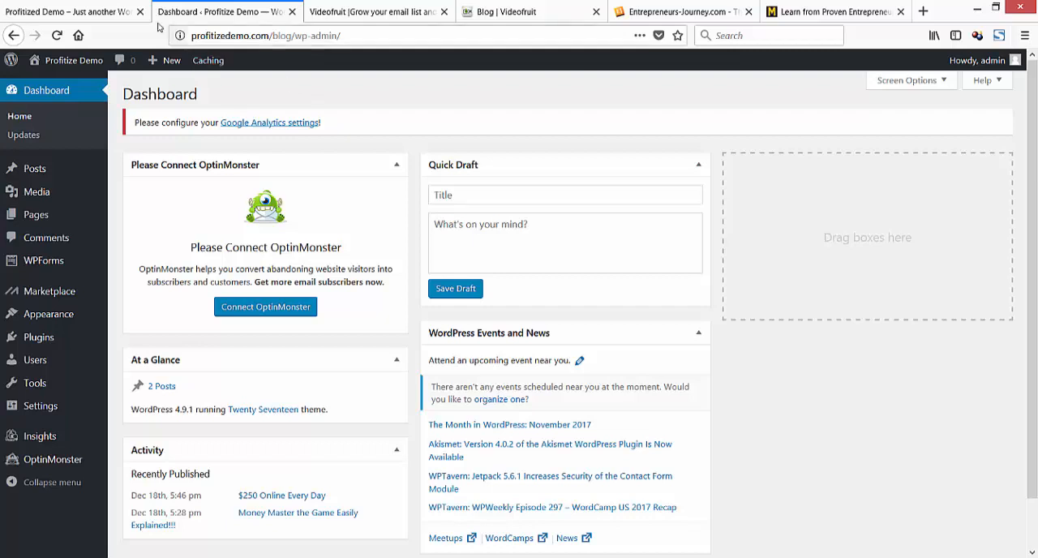
Open the WordPress dashboard of the main profitizedemo.com site from its front page, then go back to the separate blog installation's dashboard.
{"action": "key", "text": "ctrl+Page_Up"}
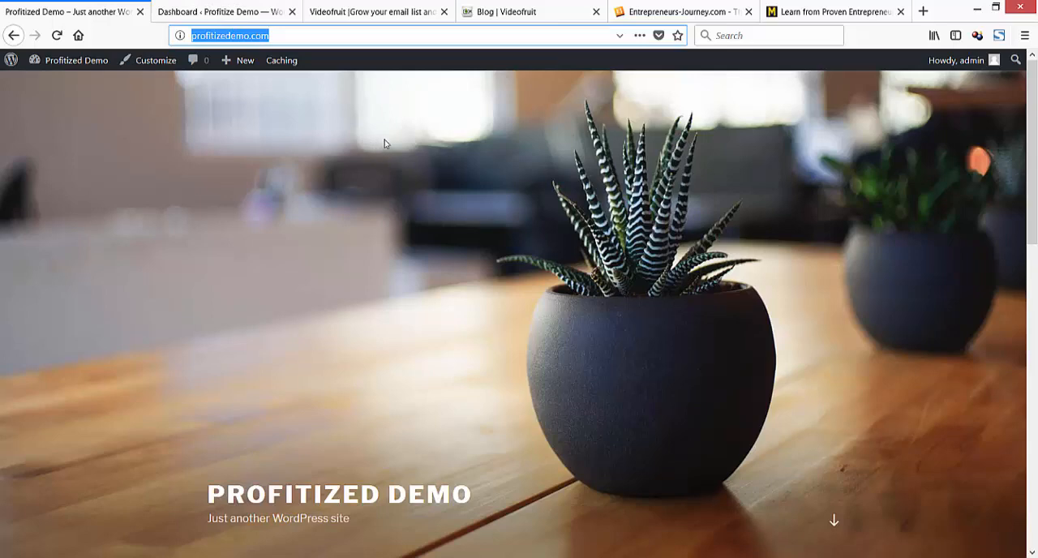
{"action": "scroll", "coordinate": [385, 143], "scroll_direction": "down", "scroll_amount": 5}
{"action": "scroll", "coordinate": [388, 143], "scroll_direction": "up", "scroll_amount": 5}
{"action": "mouse_move", "coordinate": [91, 70]}
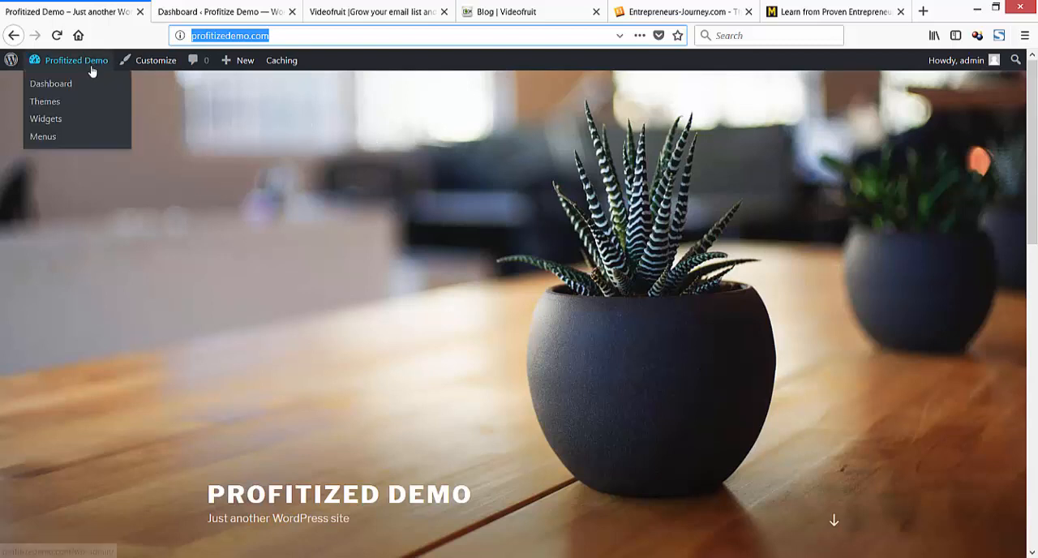
{"action": "left_click", "coordinate": [69, 85]}
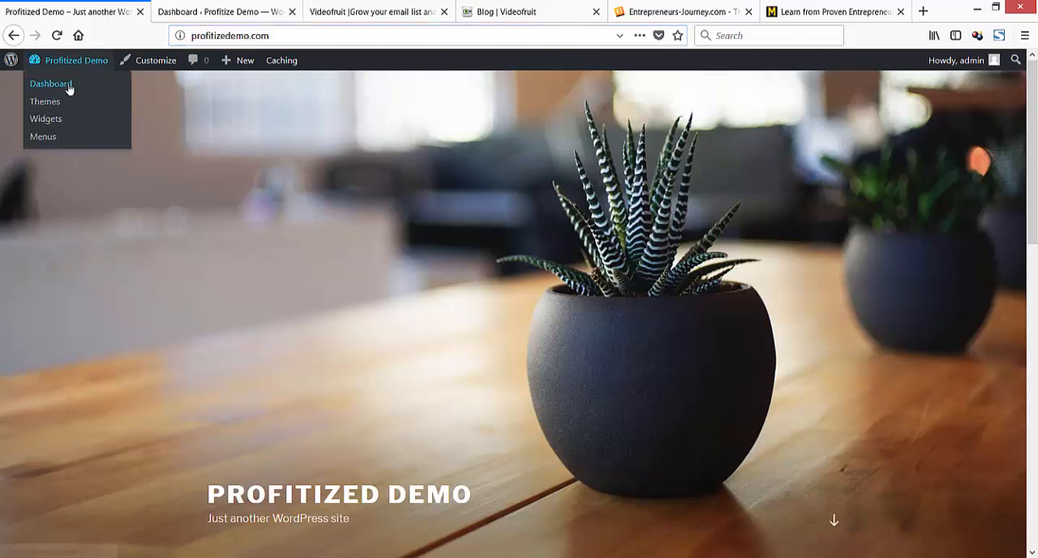
{"action": "left_click", "coordinate": [246, 15]}
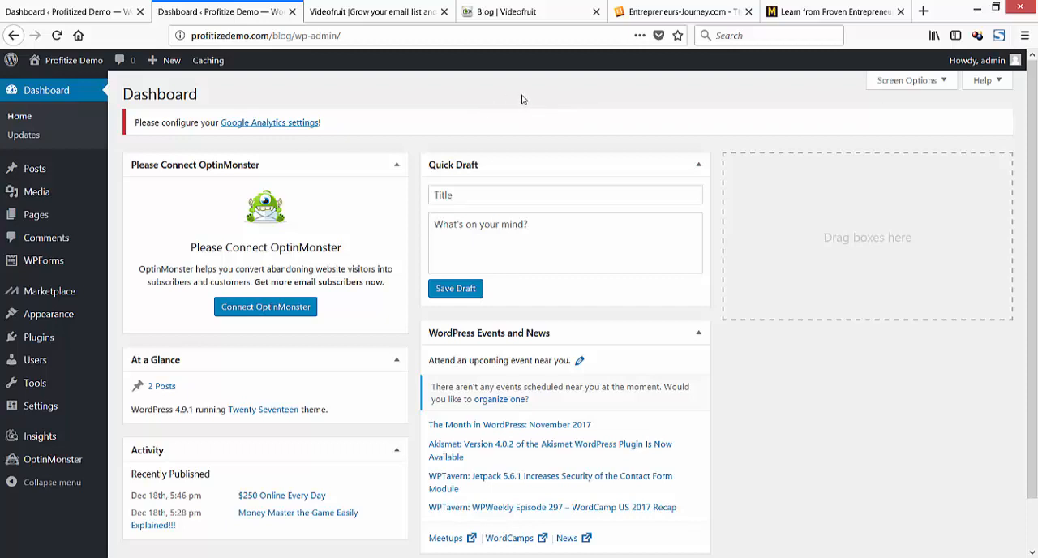
Look through the posts, podcasts and videos on the Entrepreneurs-Journey.com home page and return to the main demo site's dashboard.
{"action": "left_click", "coordinate": [658, 18]}
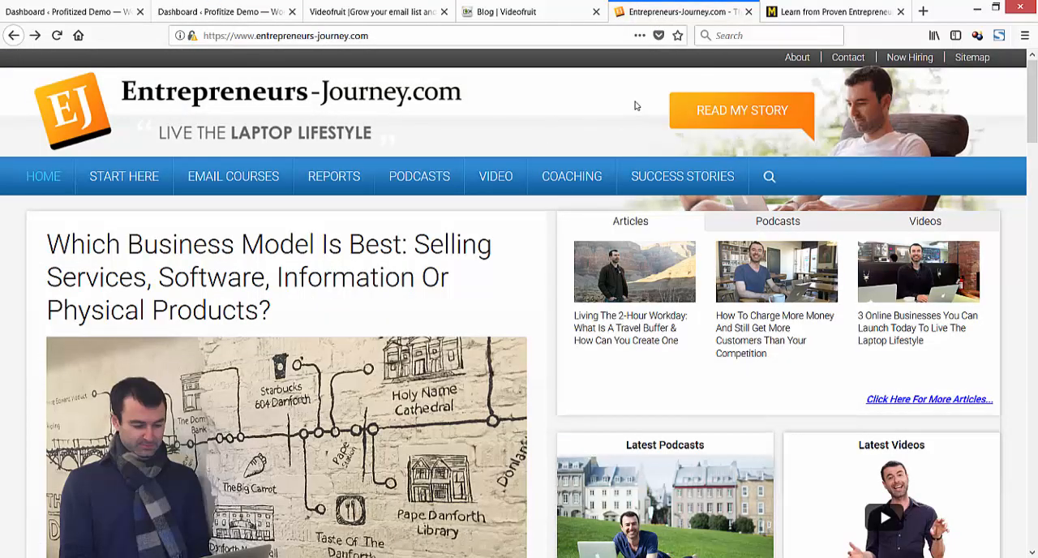
{"action": "scroll", "coordinate": [640, 103], "scroll_direction": "down", "scroll_amount": 1}
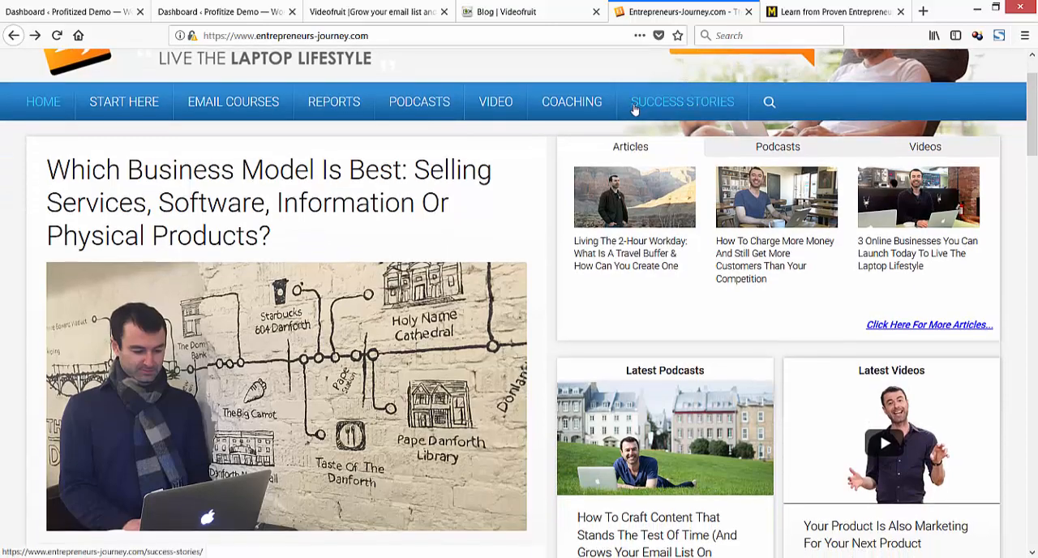
{"action": "scroll", "coordinate": [632, 108], "scroll_direction": "down", "scroll_amount": 3}
{"action": "scroll", "coordinate": [631, 111], "scroll_direction": "down", "scroll_amount": 3}
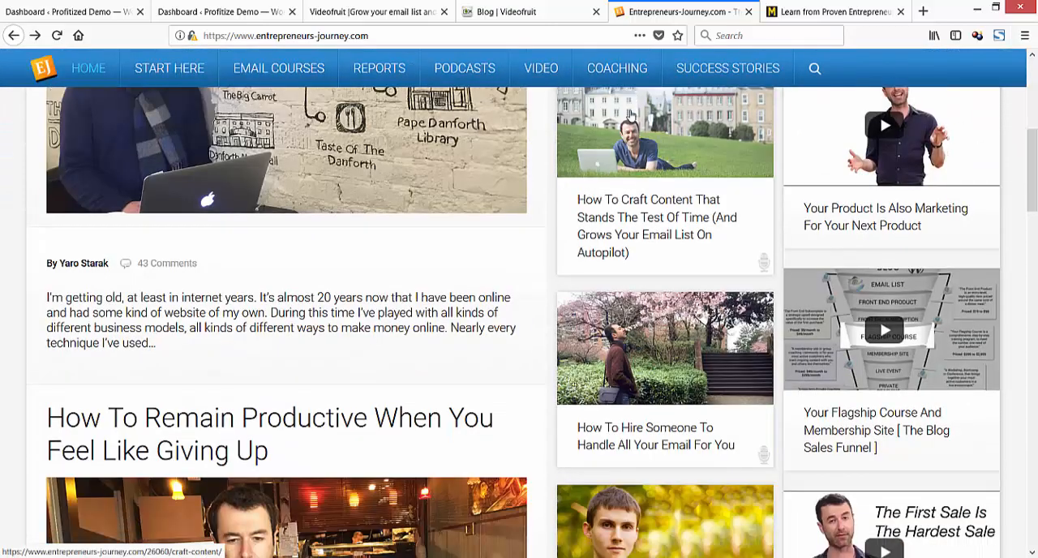
{"action": "scroll", "coordinate": [526, 210], "scroll_direction": "down", "scroll_amount": 4}
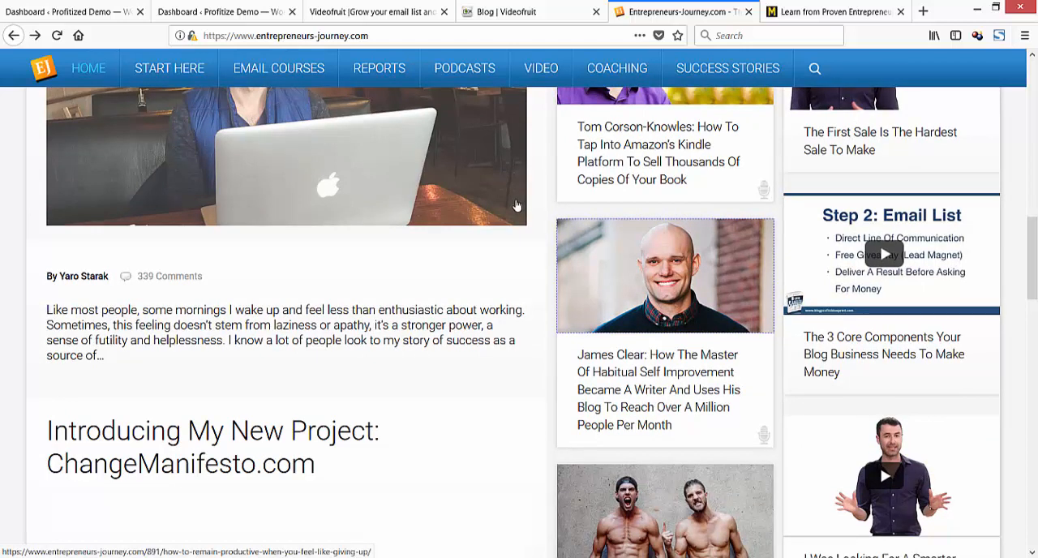
{"action": "scroll", "coordinate": [516, 205], "scroll_direction": "down", "scroll_amount": 3}
{"action": "scroll", "coordinate": [517, 204], "scroll_direction": "up", "scroll_amount": 8}
{"action": "scroll", "coordinate": [517, 203], "scroll_direction": "up", "scroll_amount": 5}
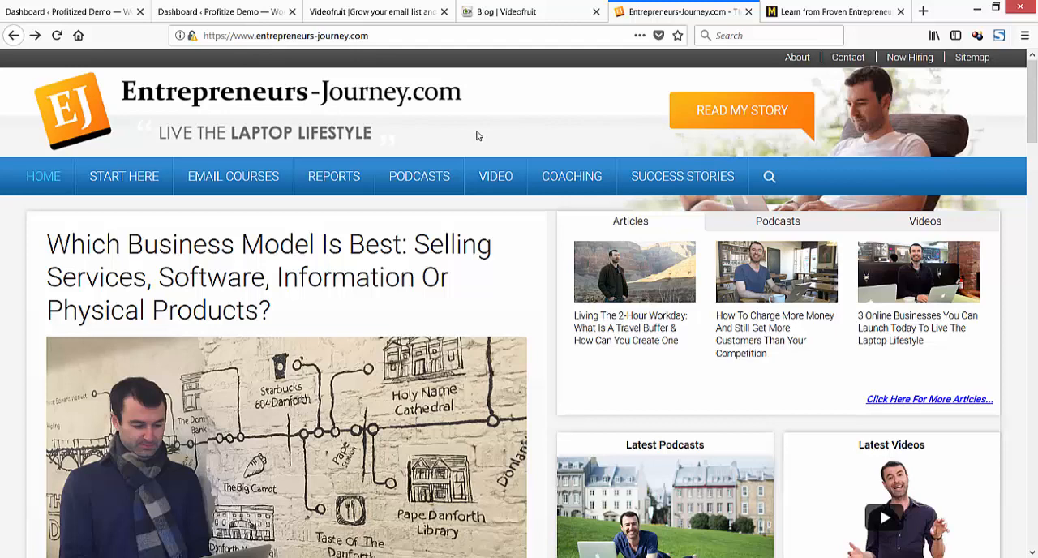
{"action": "left_click", "coordinate": [104, 13]}
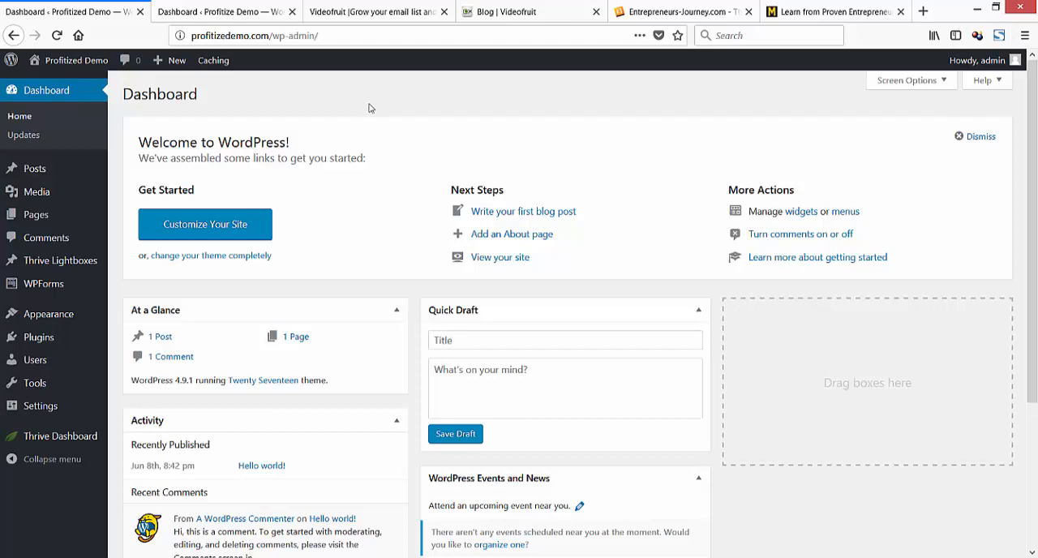
Bring the Notepad notes over the dashboard, add the line "Website setup" at the end, and correct the first word to "Intro".
{"action": "left_click_drag", "start_coordinate": [2, 243], "coordinate": [368, 91]}
{"action": "type", "text": "Website"}
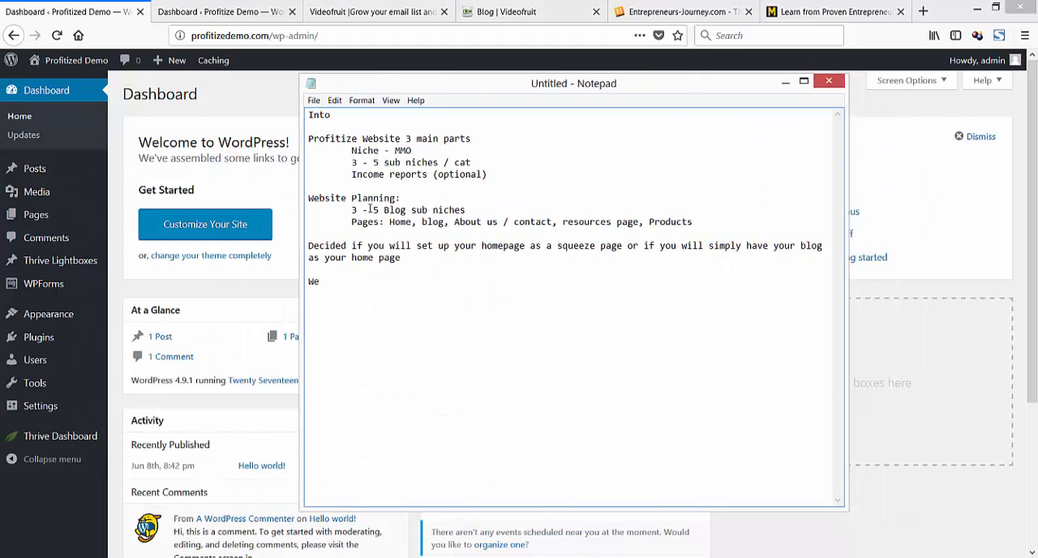
{"action": "type", "text": " setup"}
{"action": "left_click", "coordinate": [325, 115]}
{"action": "type", "text": "r"}
Insert the line "Profits on purpose (Content + Traffic + Leads = $$$)" between the homepage decision paragraph and "Website setup".
{"action": "left_click", "coordinate": [416, 257]}
{"action": "key", "text": "Return"}
{"action": "key", "text": "Return"}
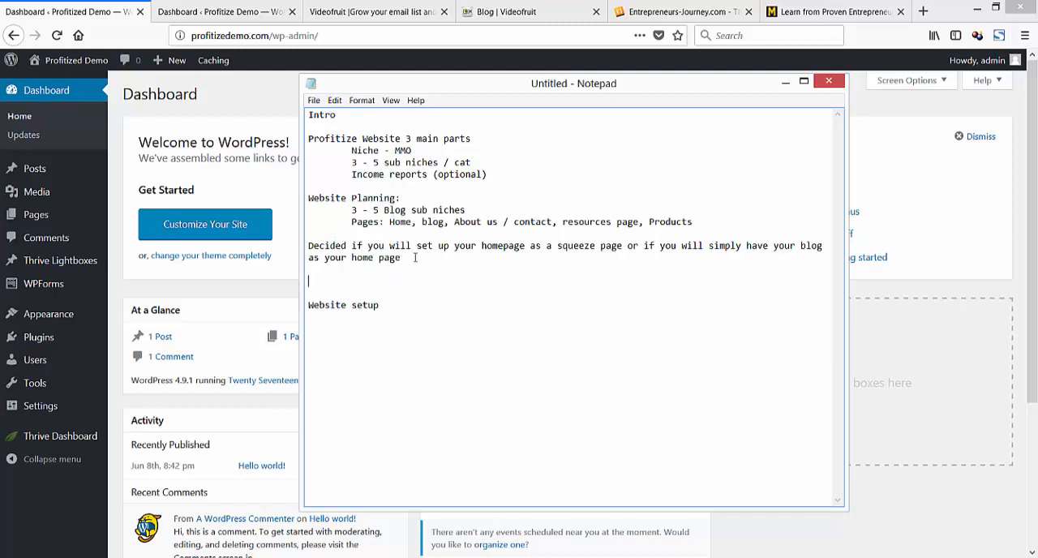
{"action": "type", "text": "Profits on purpose (C"}
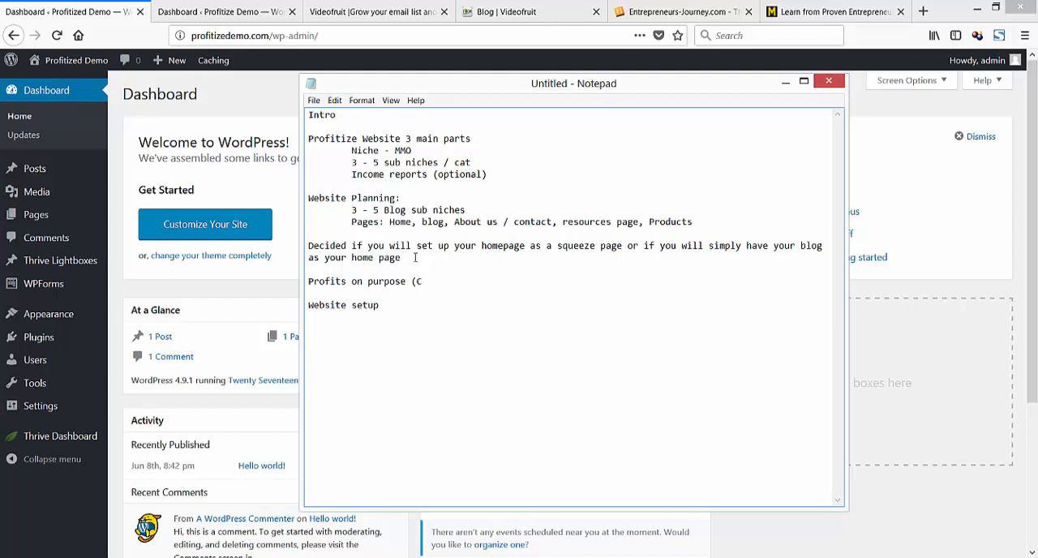
{"action": "type", "text": "ontent + Traffic + Leads"}
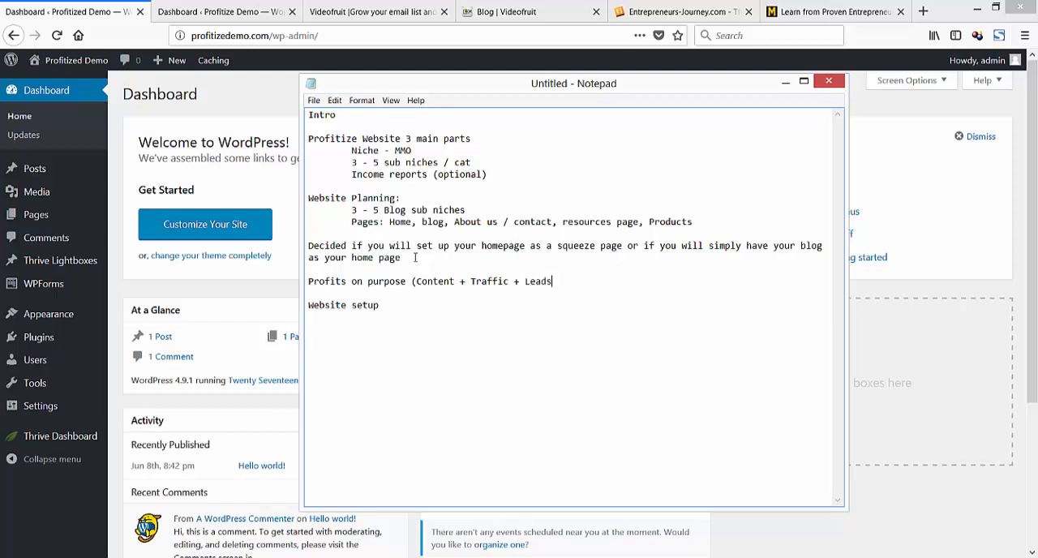
{"action": "type", "text": " = $$$)"}
Add the line "Setup ASAP" below the profits formula and move the notes off the dashboard.
{"action": "key", "text": "Return"}
{"action": "key", "text": "Return"}
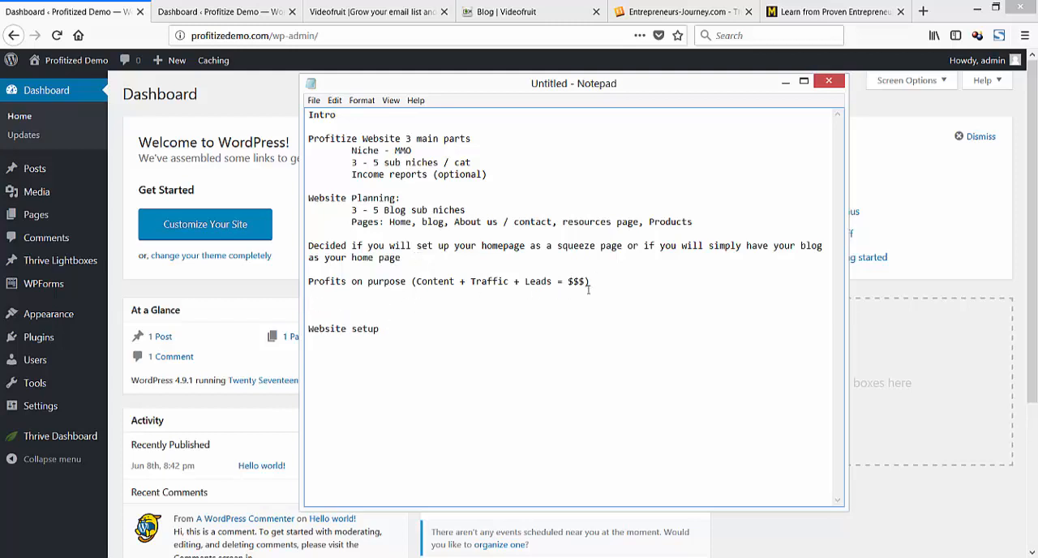
{"action": "type", "text": "Setup ASAP"}
{"action": "left_click_drag", "start_coordinate": [402, 87], "coordinate": [0, 150]}
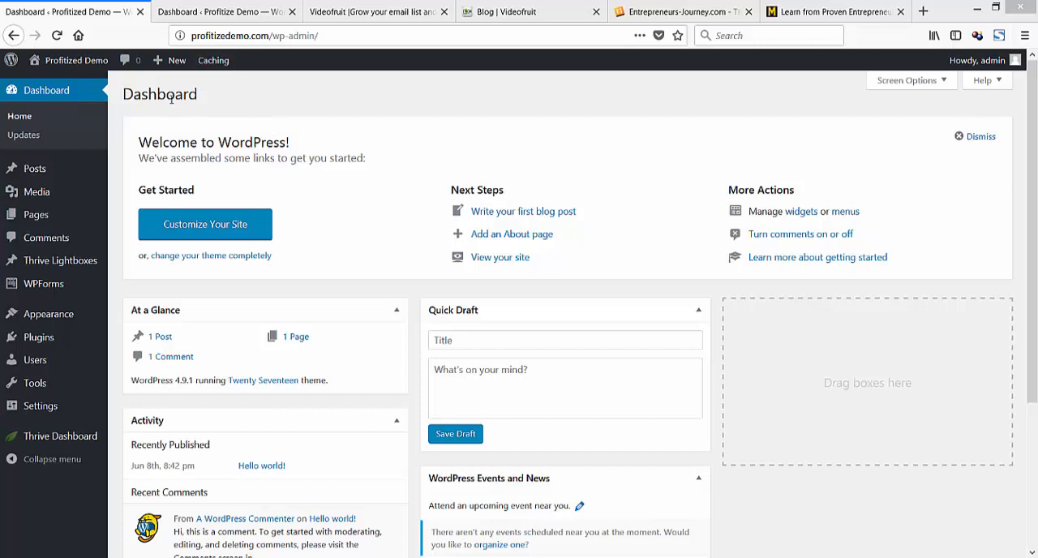
Move the "Hello world!" post of the main demo site to the trash.
{"action": "left_click", "coordinate": [53, 169]}
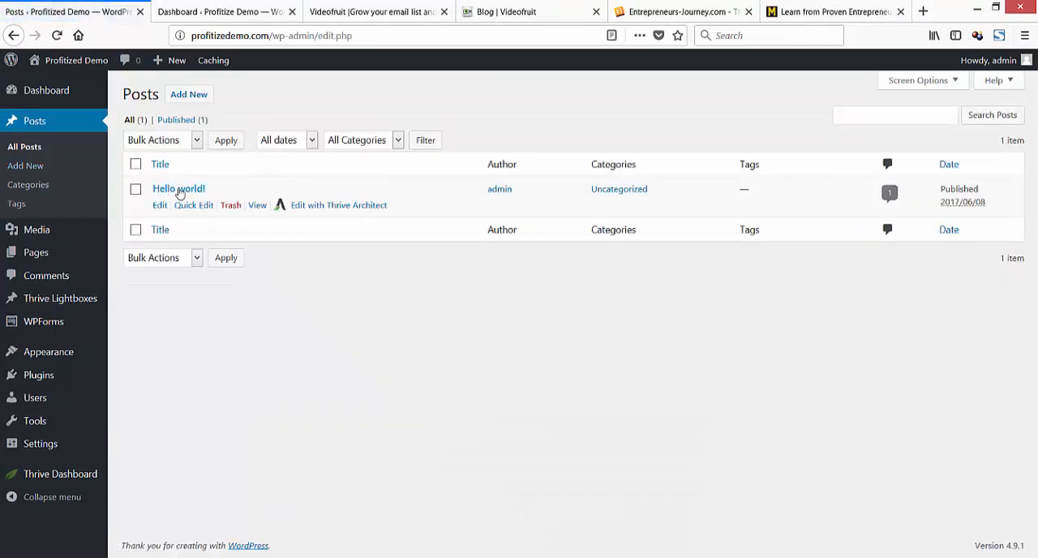
{"action": "left_click", "coordinate": [229, 206]}
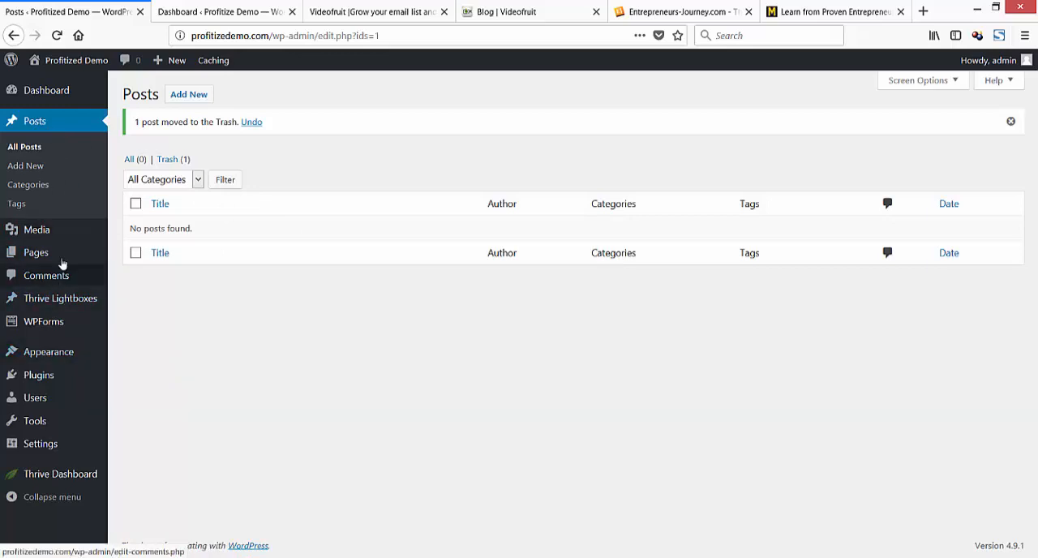
View the published Landing Page from the site's list of pages in a new tab, checking its Thrive Architect editing option in the list.
{"action": "mouse_move", "coordinate": [71, 397]}
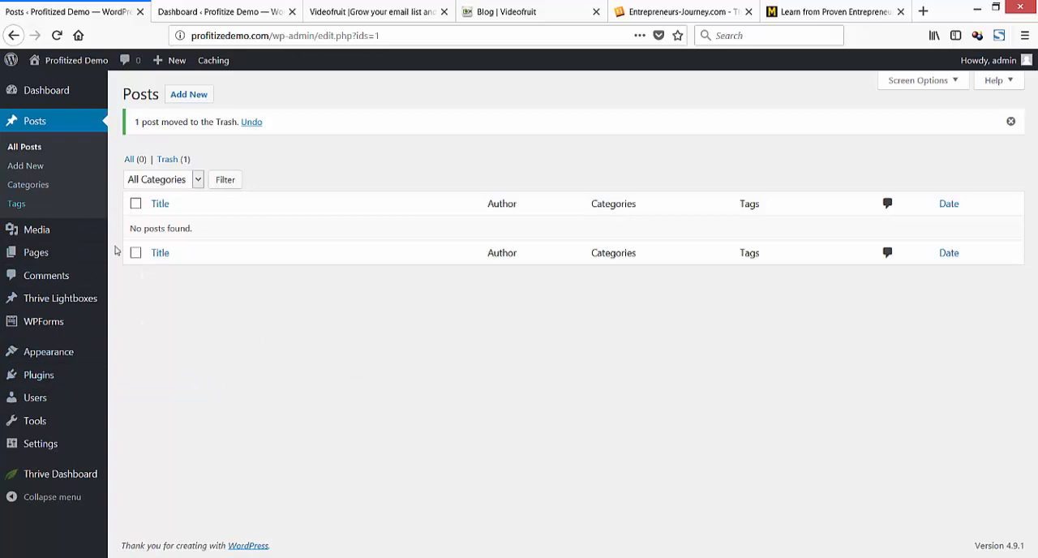
{"action": "left_click", "coordinate": [13, 254]}
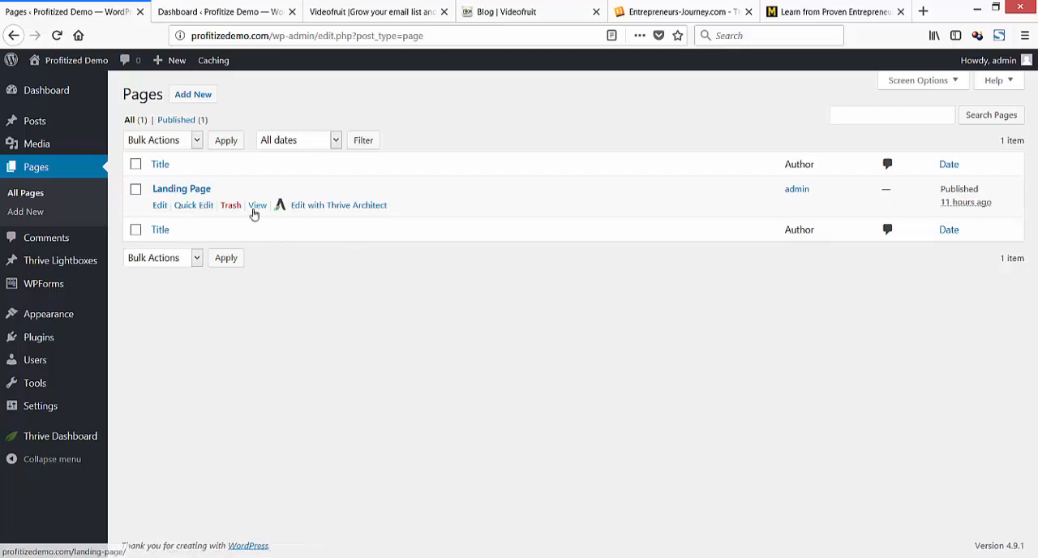
{"action": "left_click", "coordinate": [262, 211]}
{"action": "right_click", "coordinate": [262, 216]}
{"action": "left_click", "coordinate": [280, 218]}
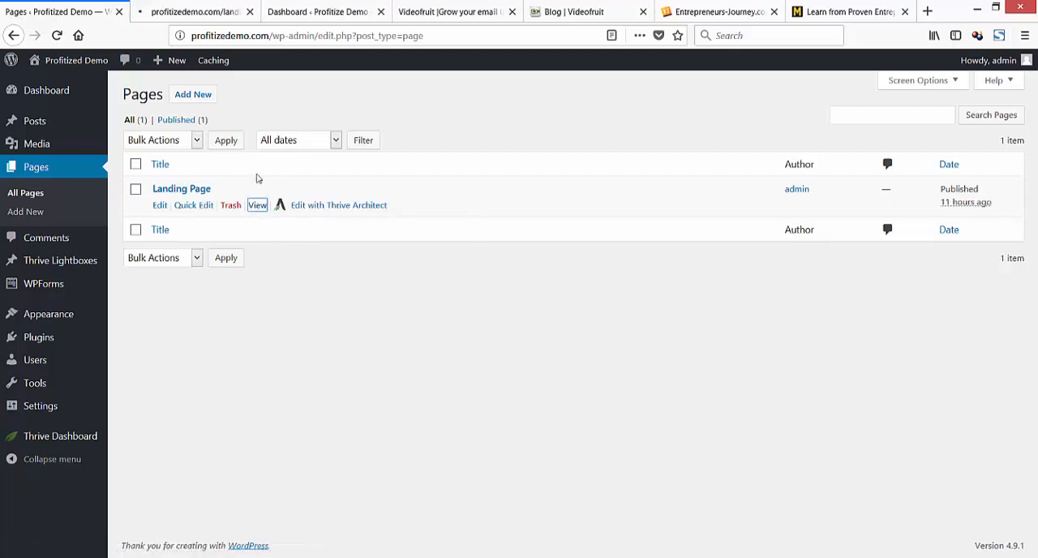
{"action": "left_click", "coordinate": [193, 14]}
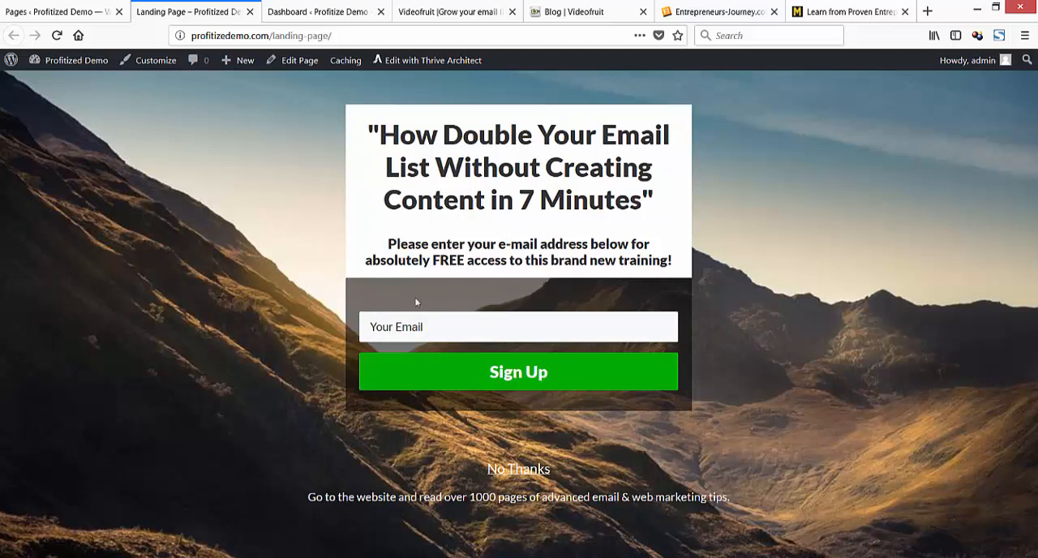
{"action": "left_click", "coordinate": [99, 12]}
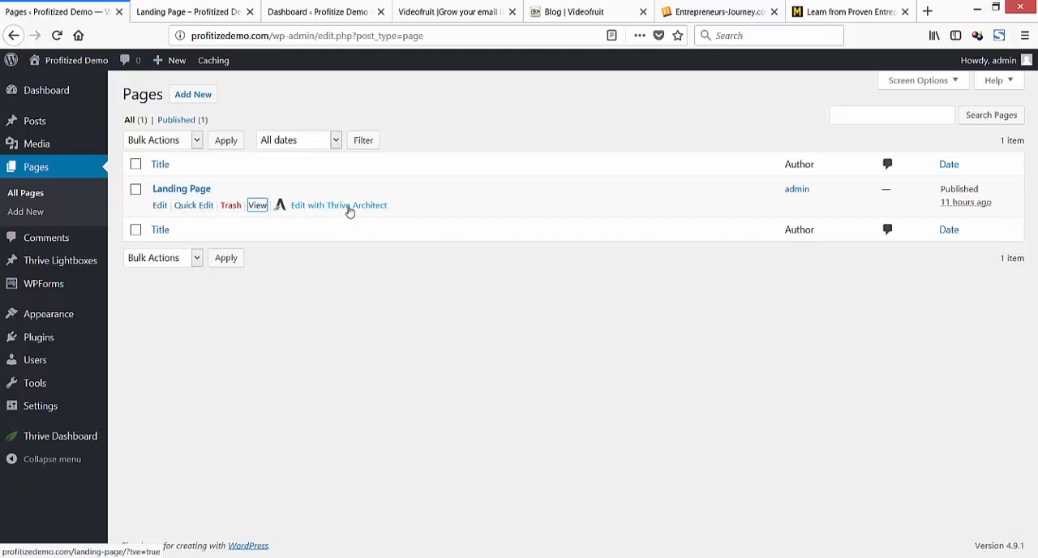
{"action": "left_click", "coordinate": [205, 6]}
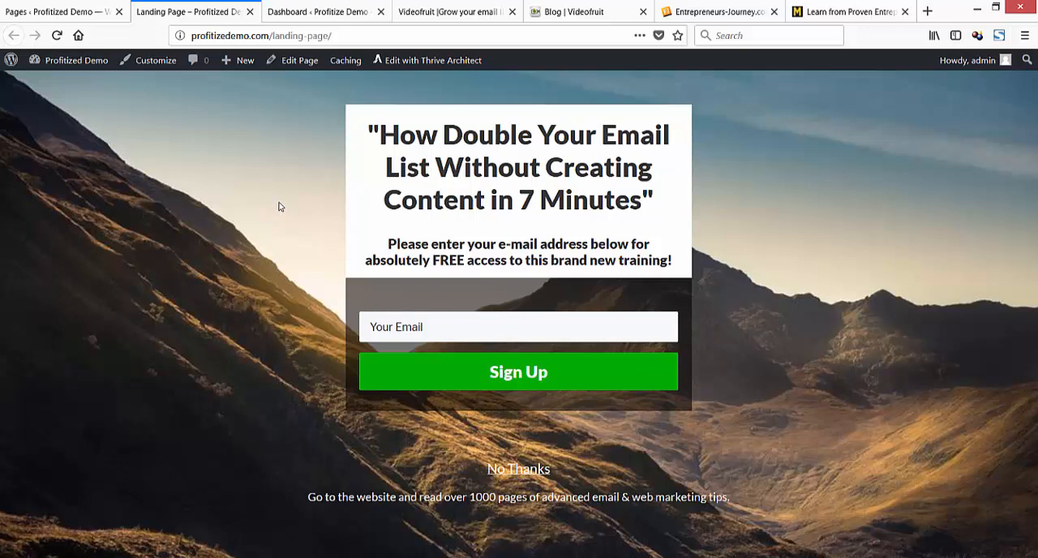
Open fiverr.com in a new tab and place that tab right after the blog installation's dashboard tab.
{"action": "key", "text": "ctrl+t"}
{"action": "type", "text": "fiverr.com/"}
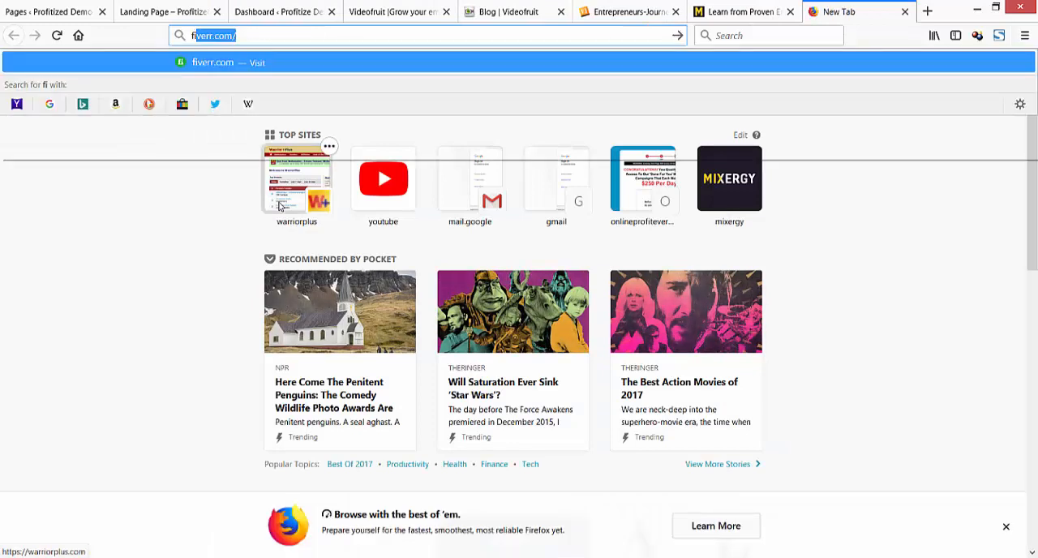
{"action": "key", "text": "Return"}
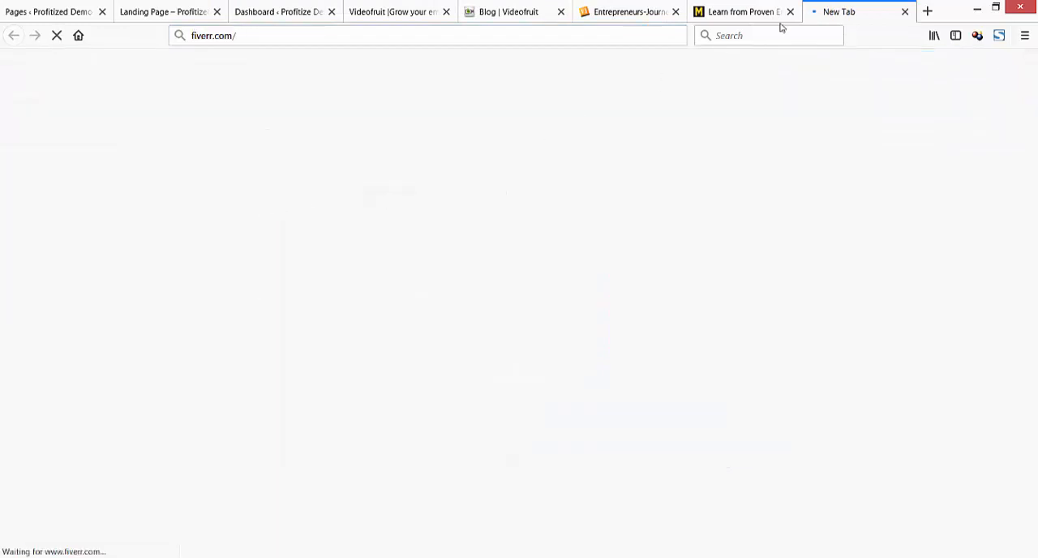
{"action": "left_click_drag", "start_coordinate": [811, 13], "coordinate": [387, 16]}
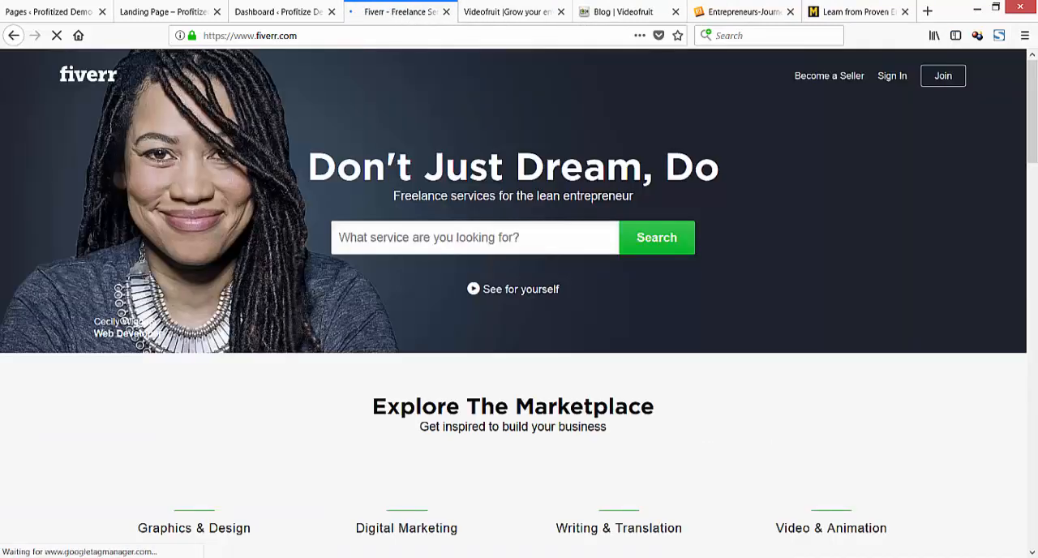
Bring the notes over the Fiverr page and review the choice between a squeeze page and the blog as home page.
{"action": "left_click_drag", "start_coordinate": [0, 169], "coordinate": [459, 107]}
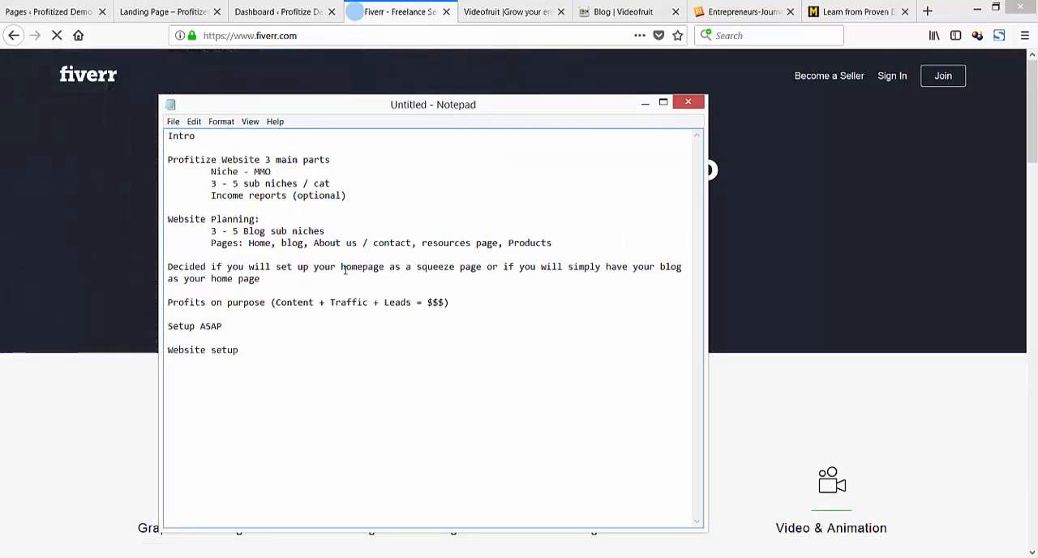
{"action": "left_click_drag", "start_coordinate": [352, 266], "coordinate": [484, 266]}
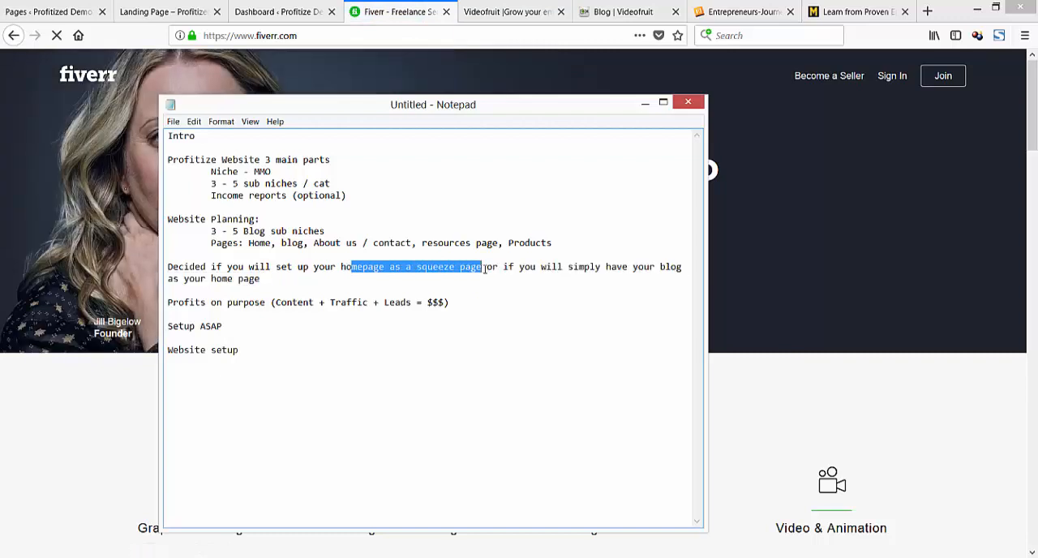
{"action": "left_click_drag", "start_coordinate": [571, 266], "coordinate": [665, 274]}
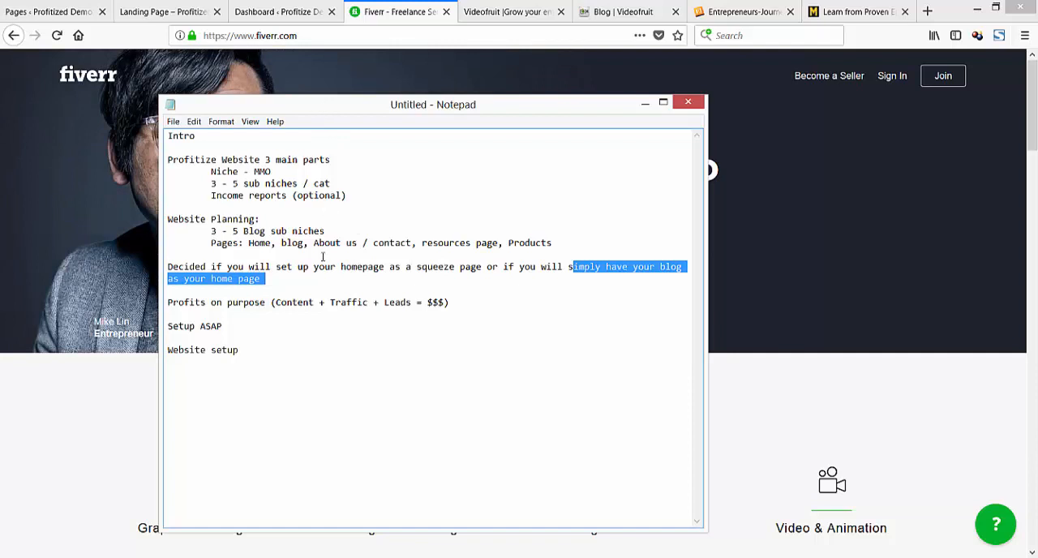
{"action": "left_click", "coordinate": [308, 280]}
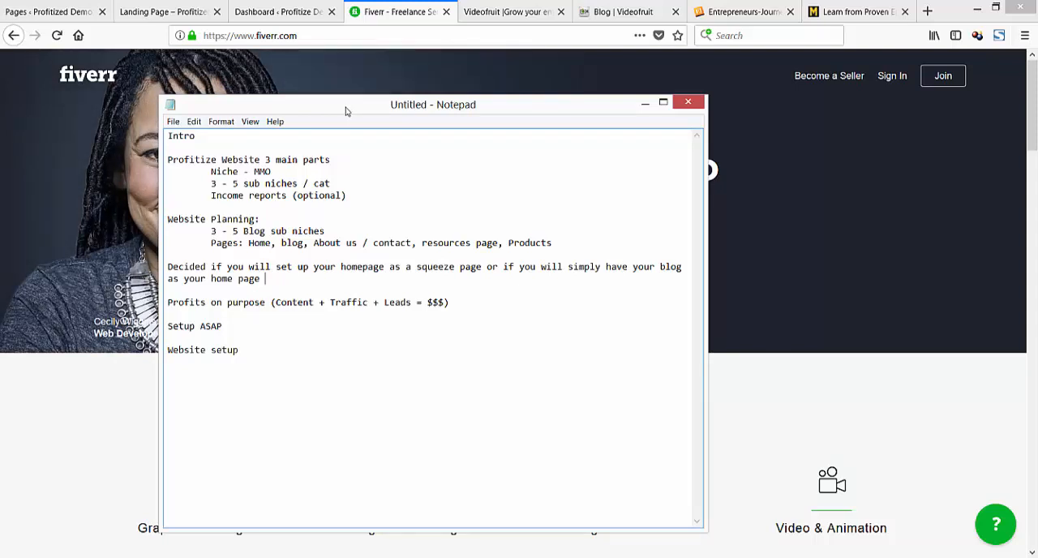
{"action": "left_click_drag", "start_coordinate": [348, 112], "coordinate": [347, 111]}
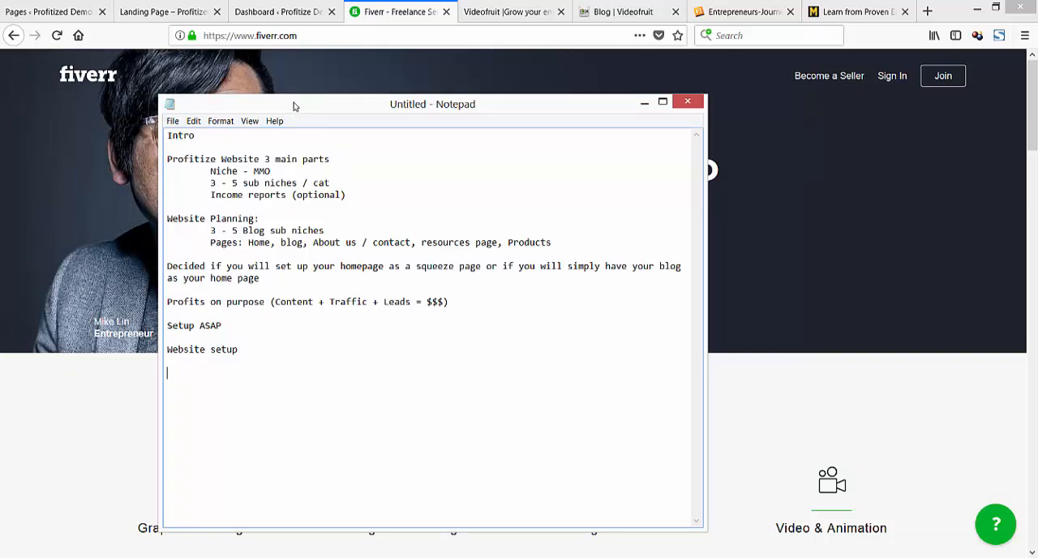
Add the note "Setup your page - contact someone on fiverr if you want your homepage to be a squeeze page" below "Website setup".
{"action": "type", "text": "Setup "}
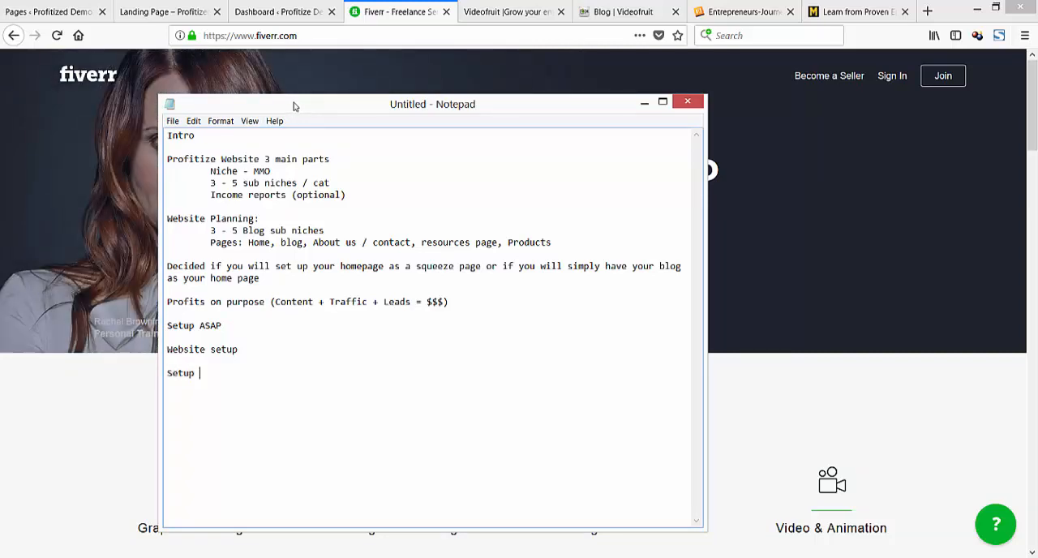
{"action": "type", "text": "your"}
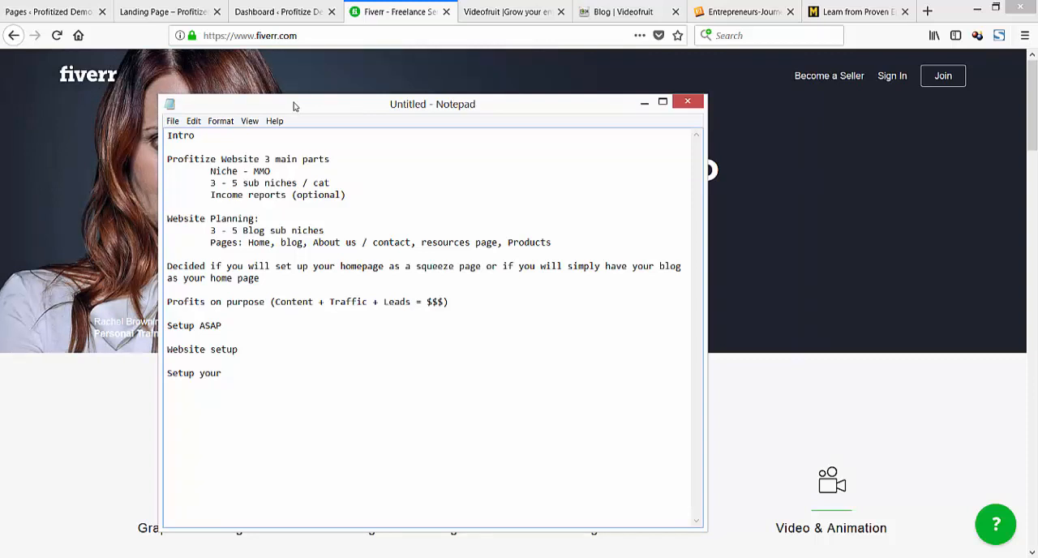
{"action": "type", "text": " page - "}
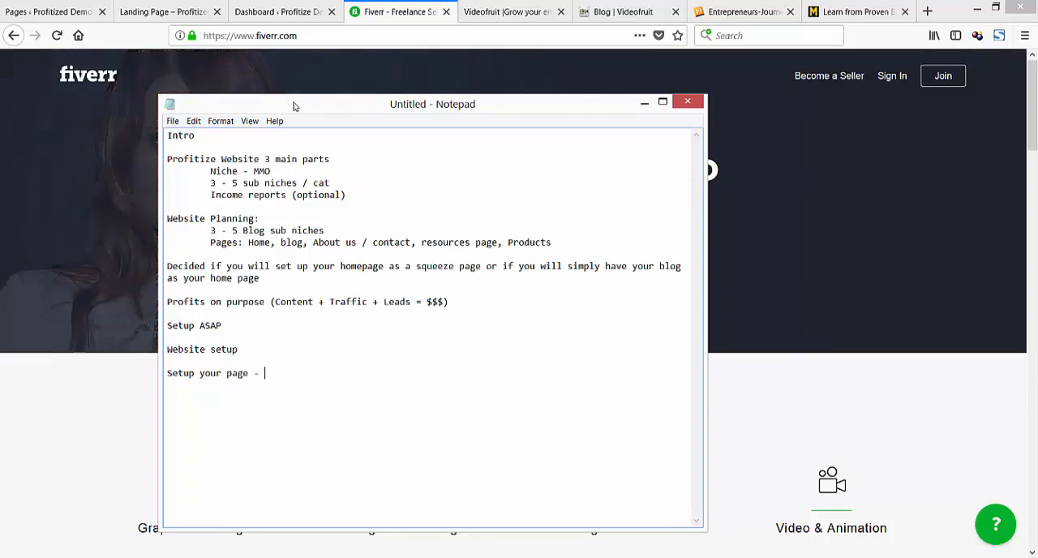
{"action": "type", "text": "cont"}
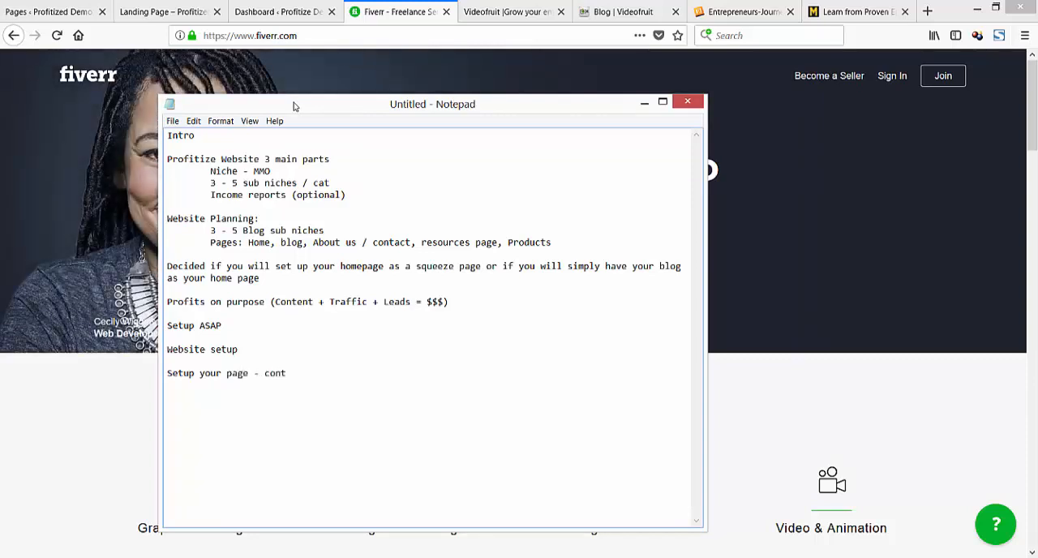
{"action": "type", "text": "act someone on fiverr if "}
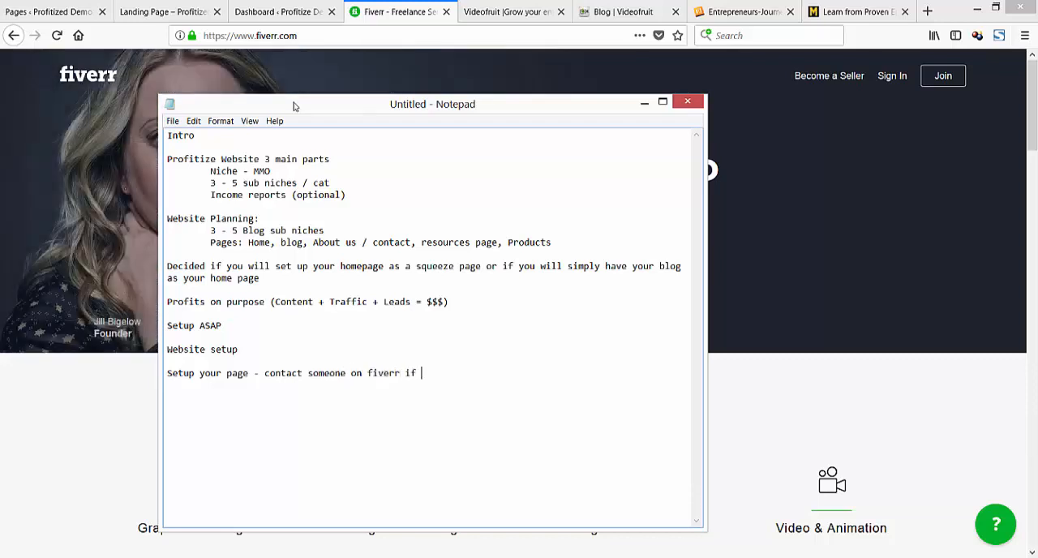
{"action": "type", "text": "you want your home"}
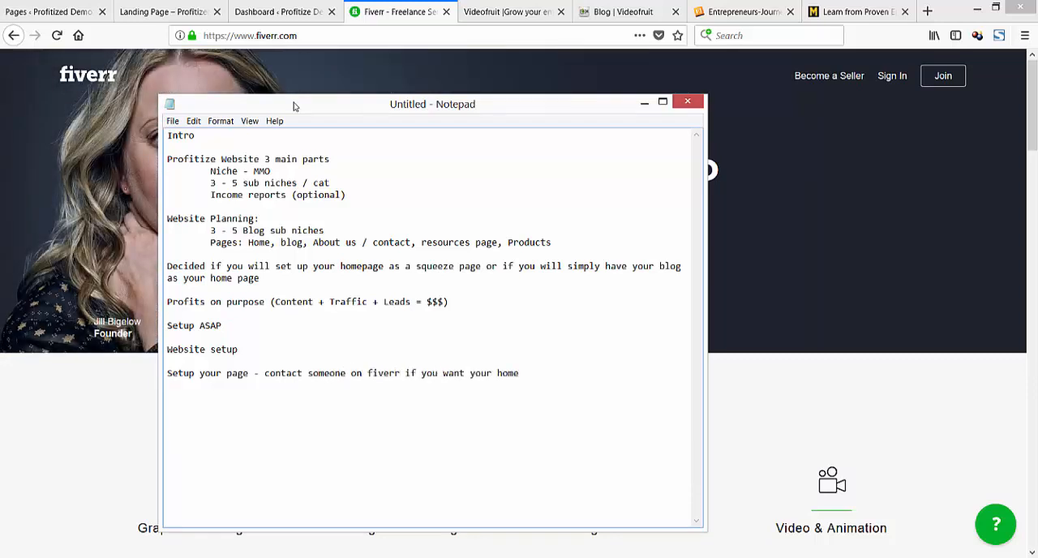
{"action": "type", "text": "page to be a sq"}
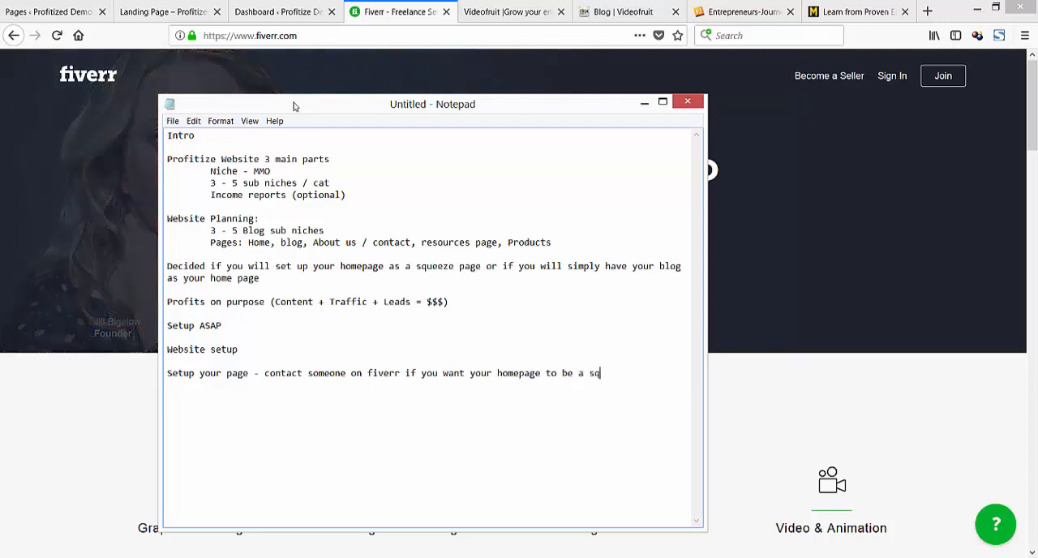
{"action": "type", "text": "ueeze page to be a squeeze page"}
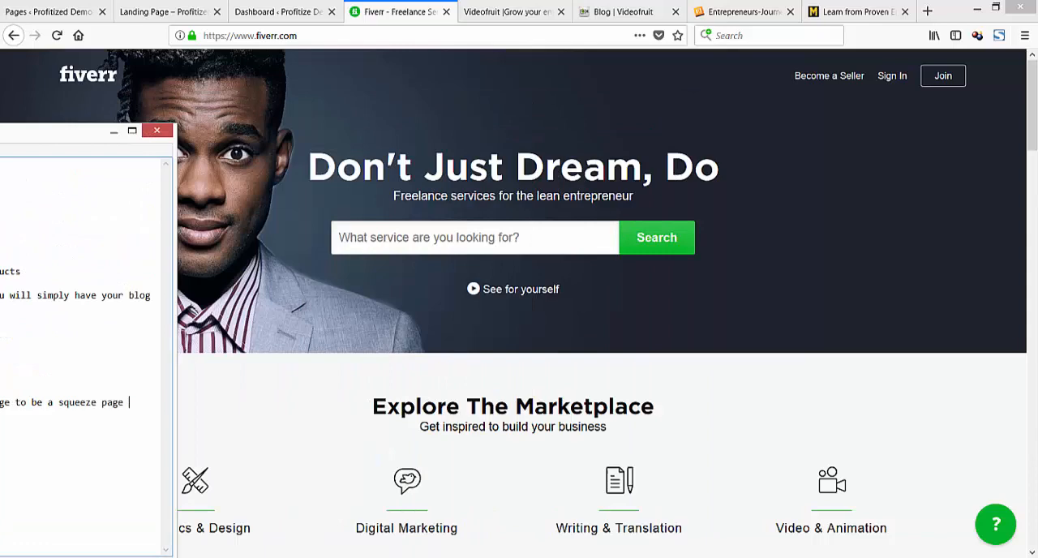
Search Fiverr for "wordpress landing page" services and look through the offered gigs.
{"action": "left_click", "coordinate": [393, 238]}
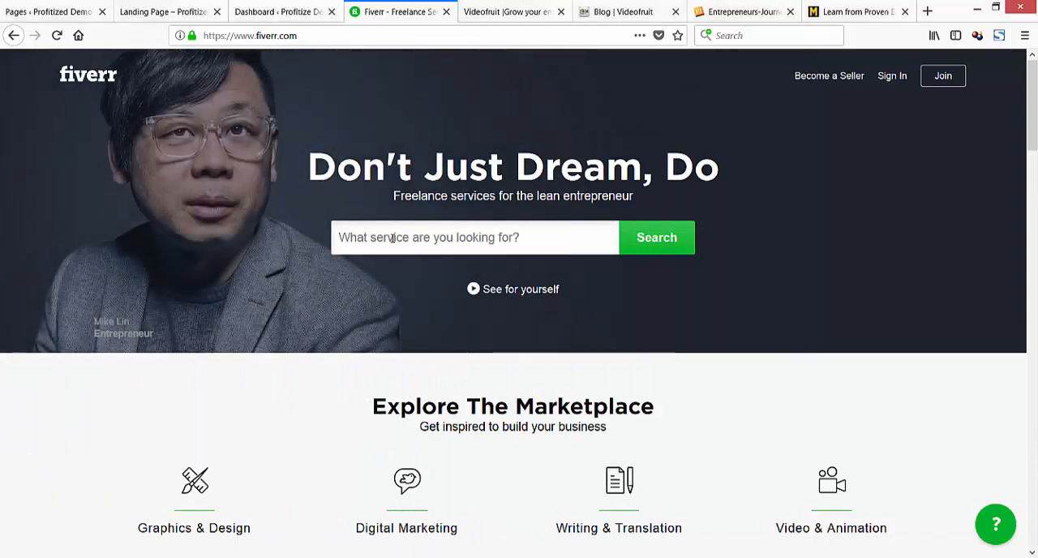
{"action": "type", "text": "wordpress"}
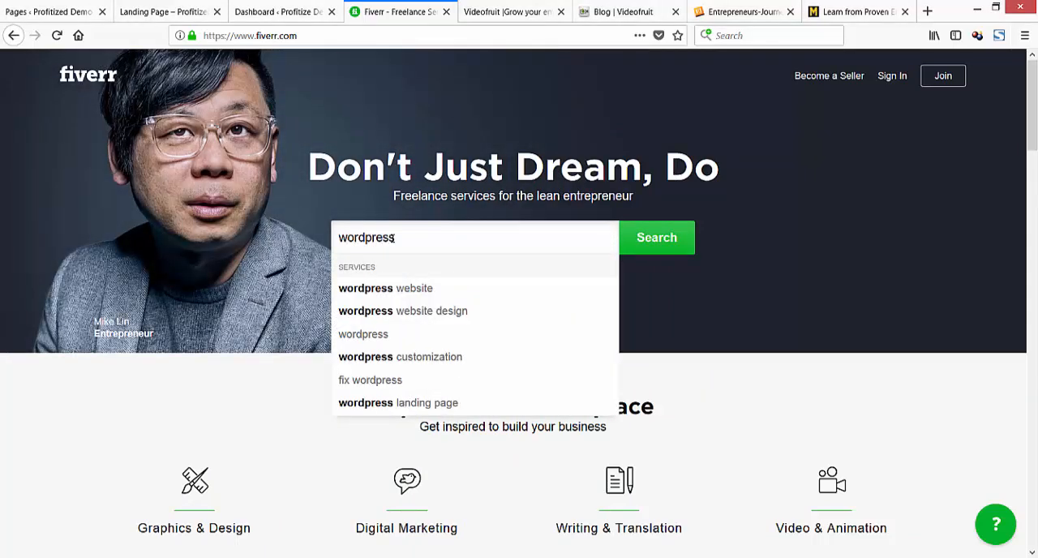
{"action": "type", "text": " landing page"}
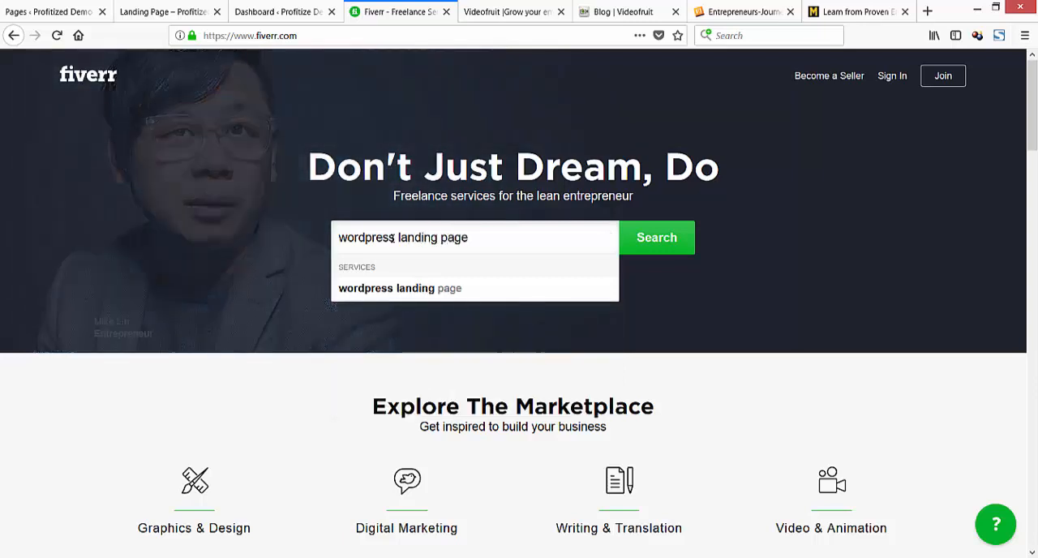
{"action": "key", "text": "Return"}
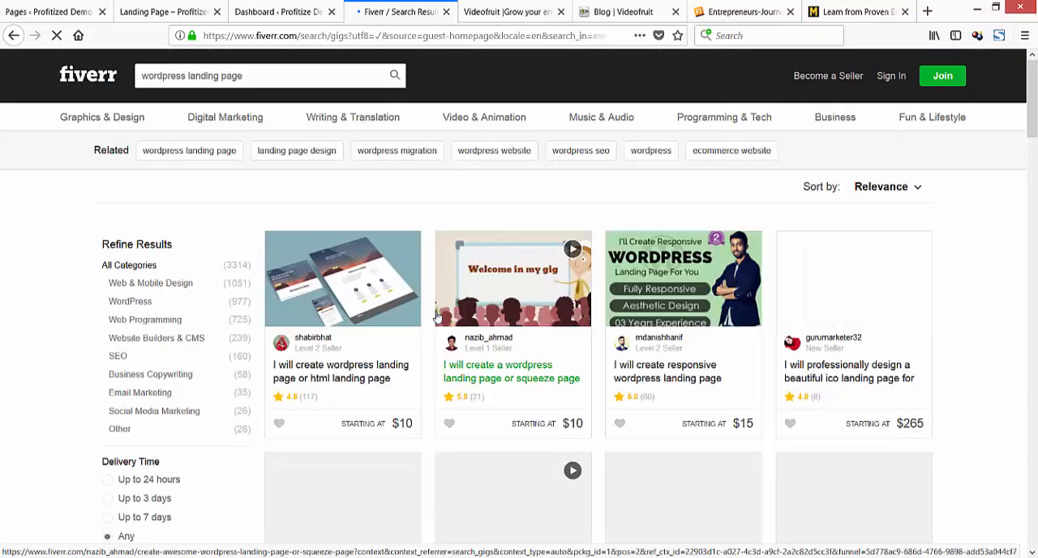
{"action": "scroll", "coordinate": [434, 329], "scroll_direction": "down", "scroll_amount": 3}
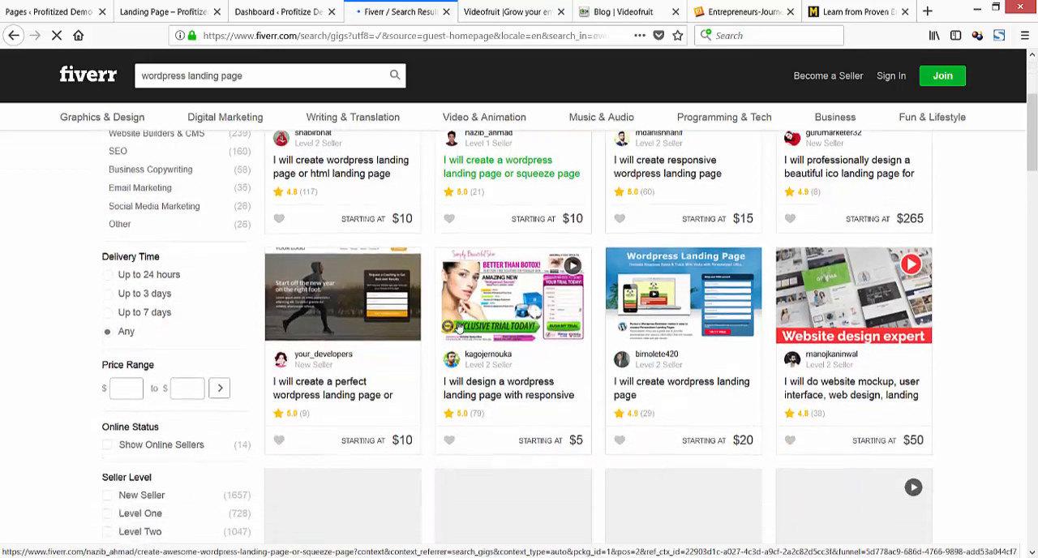
Browse further down the WordPress landing page gigs to compare their offers and starting prices, and return to the search field.
{"action": "scroll", "coordinate": [431, 331], "scroll_direction": "down", "scroll_amount": 1}
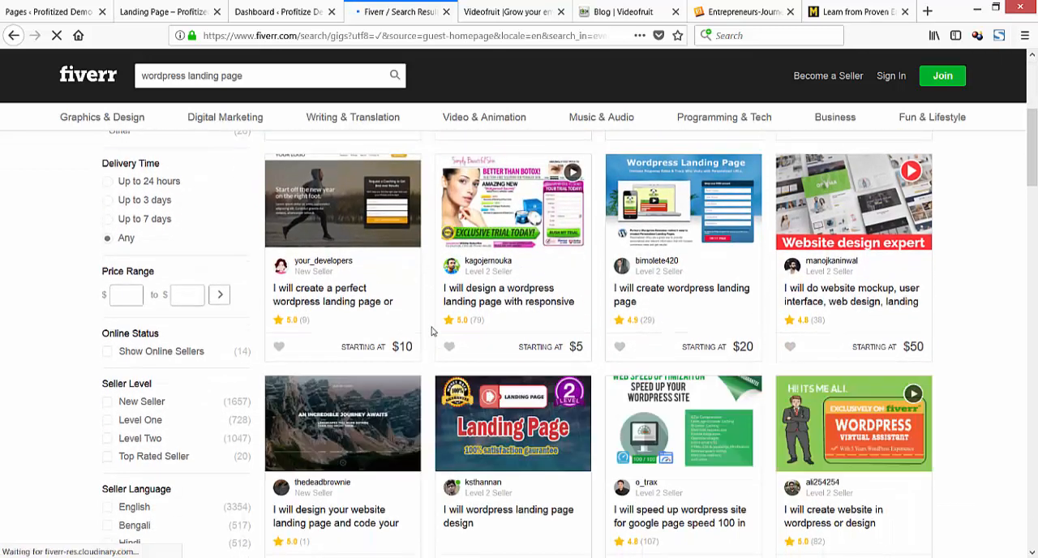
{"action": "scroll", "coordinate": [430, 349], "scroll_direction": "down", "scroll_amount": 1}
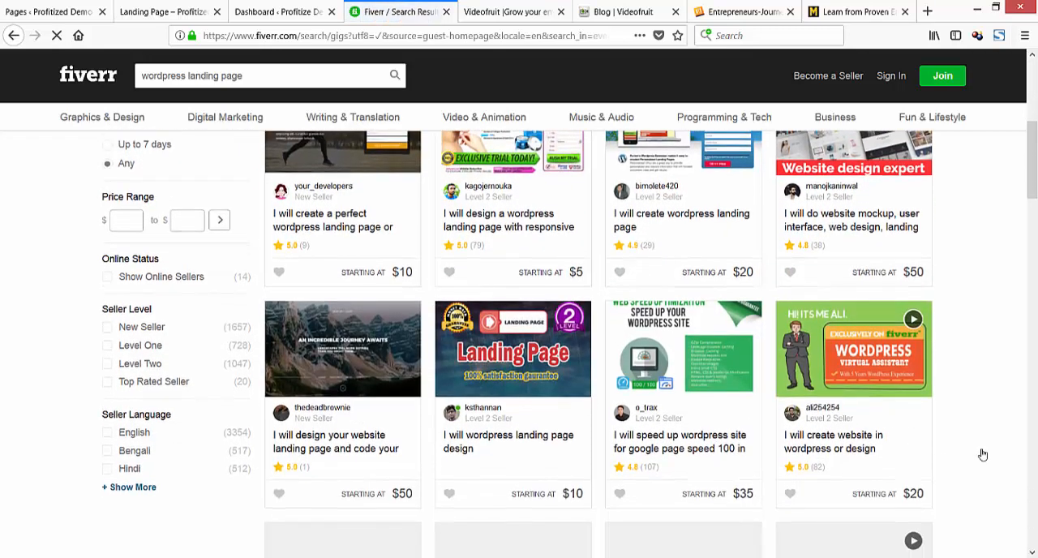
{"action": "left_click", "coordinate": [458, 436]}
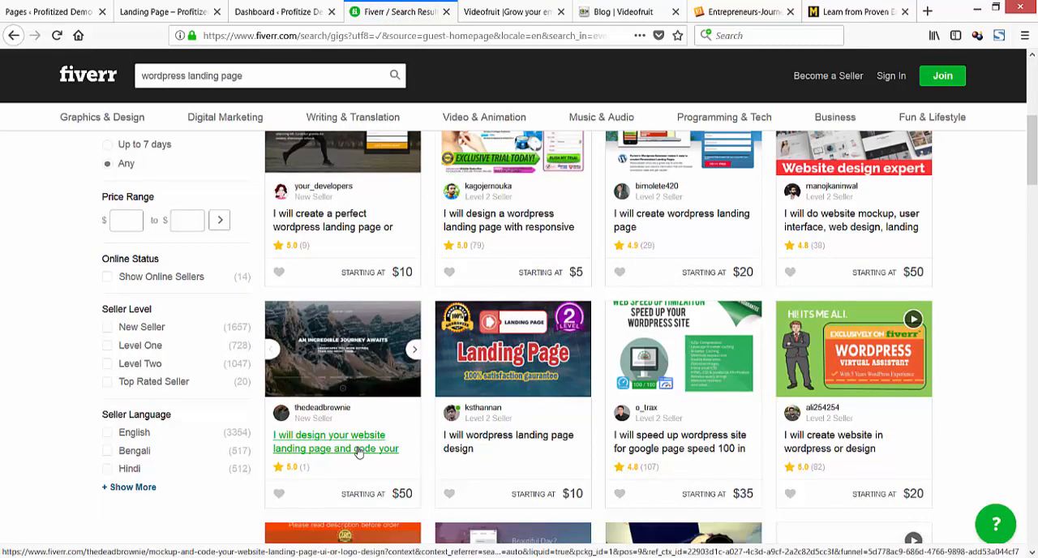
{"action": "scroll", "coordinate": [344, 440], "scroll_direction": "down", "scroll_amount": 2}
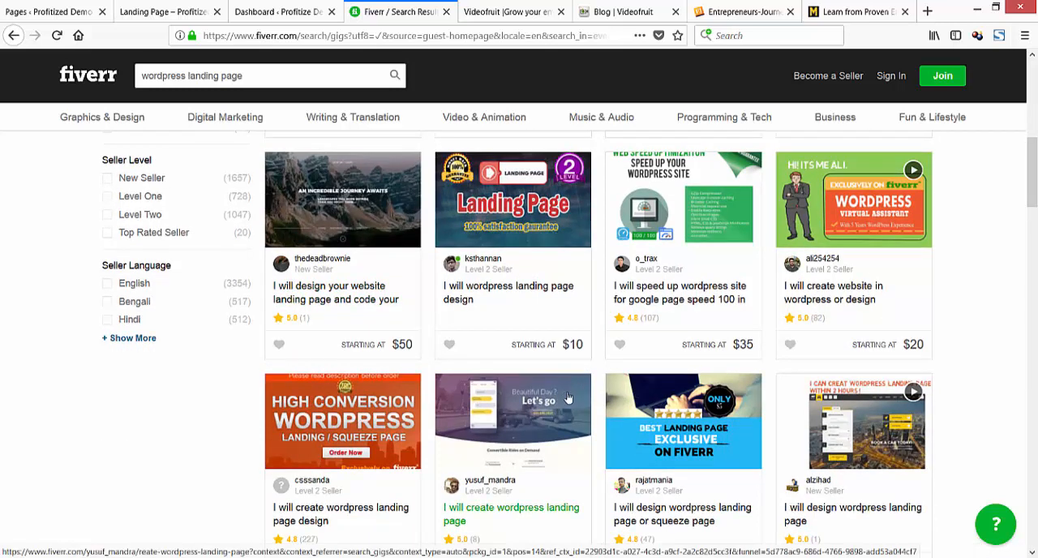
{"action": "scroll", "coordinate": [570, 422], "scroll_direction": "down", "scroll_amount": 3}
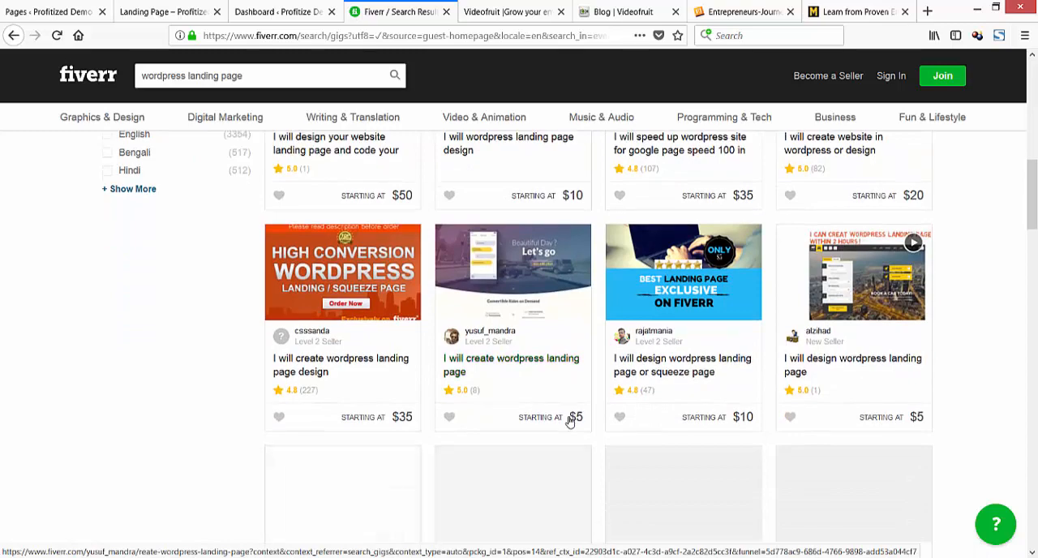
{"action": "scroll", "coordinate": [570, 410], "scroll_direction": "up", "scroll_amount": 5}
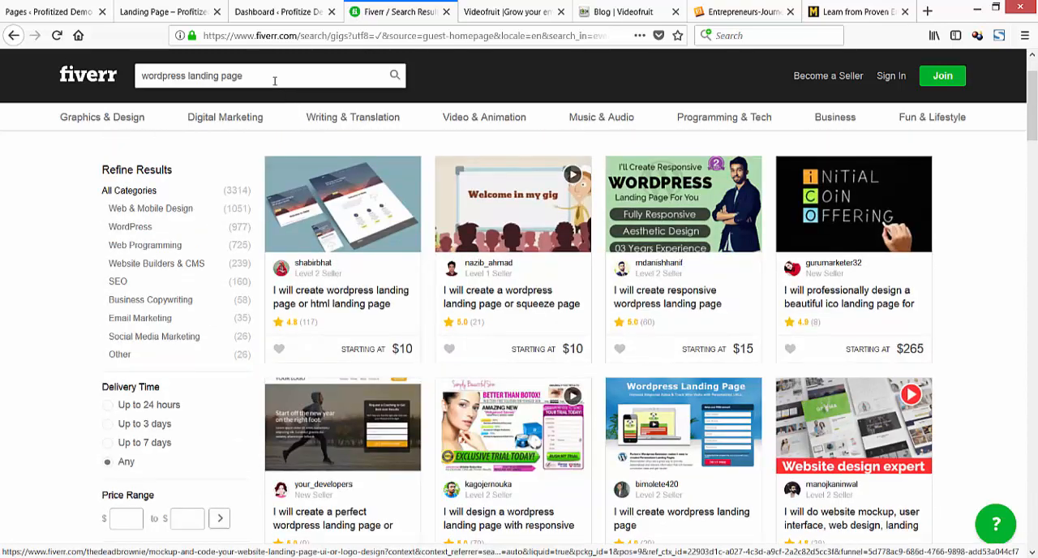
Replace the Fiverr search text and search for "thrive landing page" services.
{"action": "left_click", "coordinate": [253, 77]}
{"action": "left_click_drag", "start_coordinate": [254, 80], "coordinate": [192, 77]}
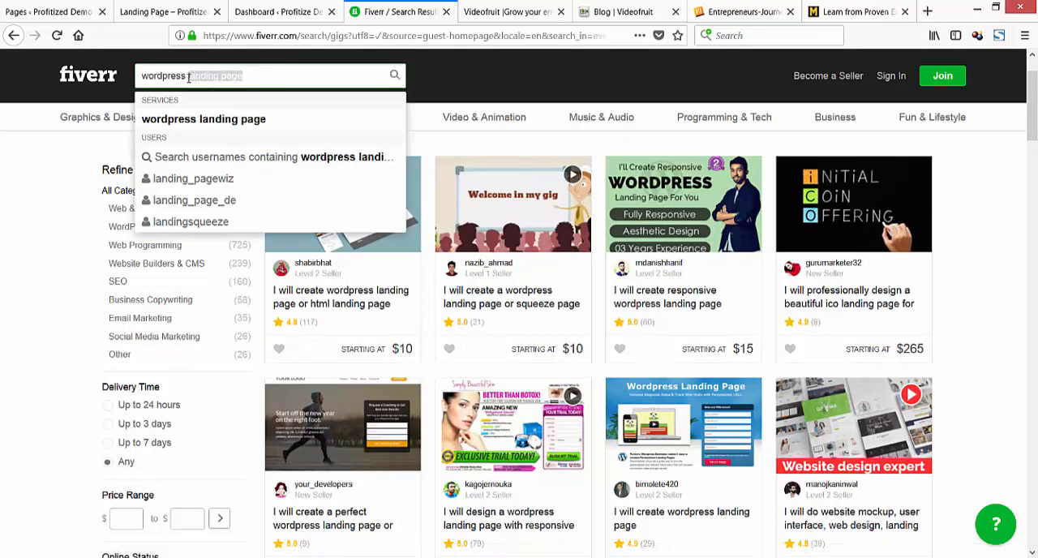
{"action": "key", "text": "BackSpace"}
{"action": "key", "text": "BackSpace"}
{"action": "key", "text": "BackSpace"}
{"action": "key", "text": "BackSpace"}
{"action": "key", "text": "BackSpace"}
{"action": "key", "text": "BackSpace"}
{"action": "key", "text": "BackSpace"}
{"action": "key", "text": "BackSpace"}
{"action": "key", "text": "BackSpace"}
{"action": "key", "text": "BackSpace"}
{"action": "key", "text": "BackSpace"}
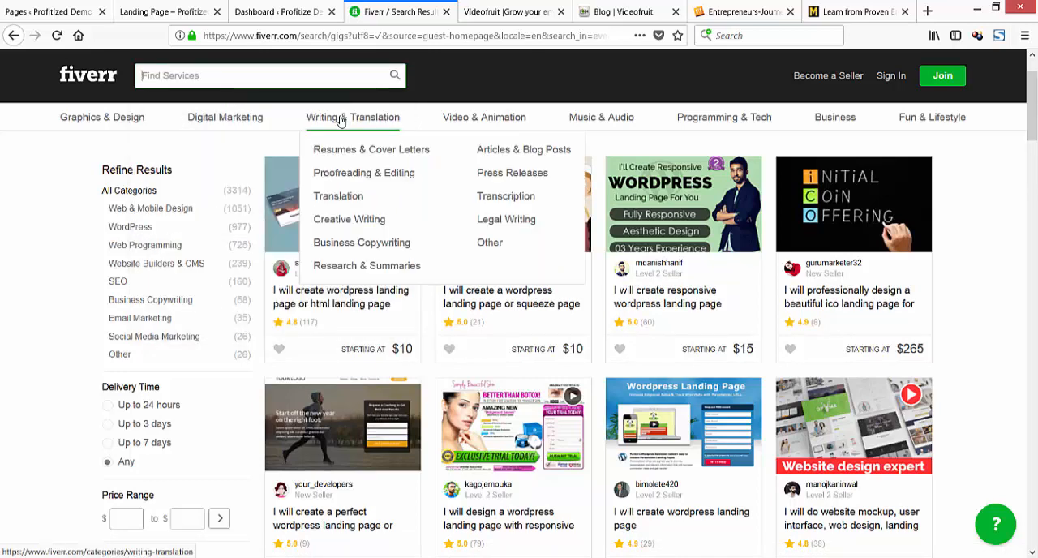
{"action": "type", "text": "thrive landing page"}
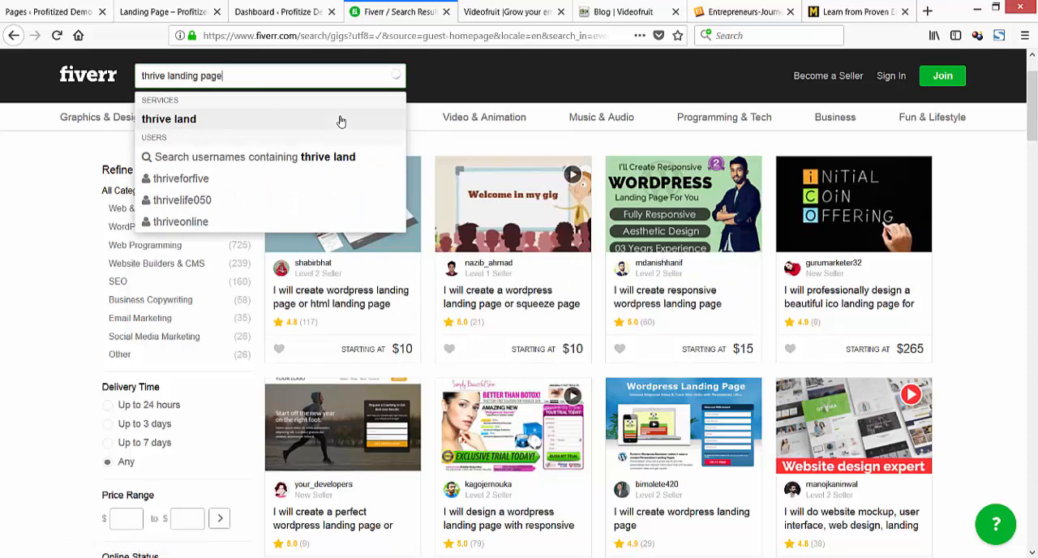
{"action": "key", "text": "Return"}
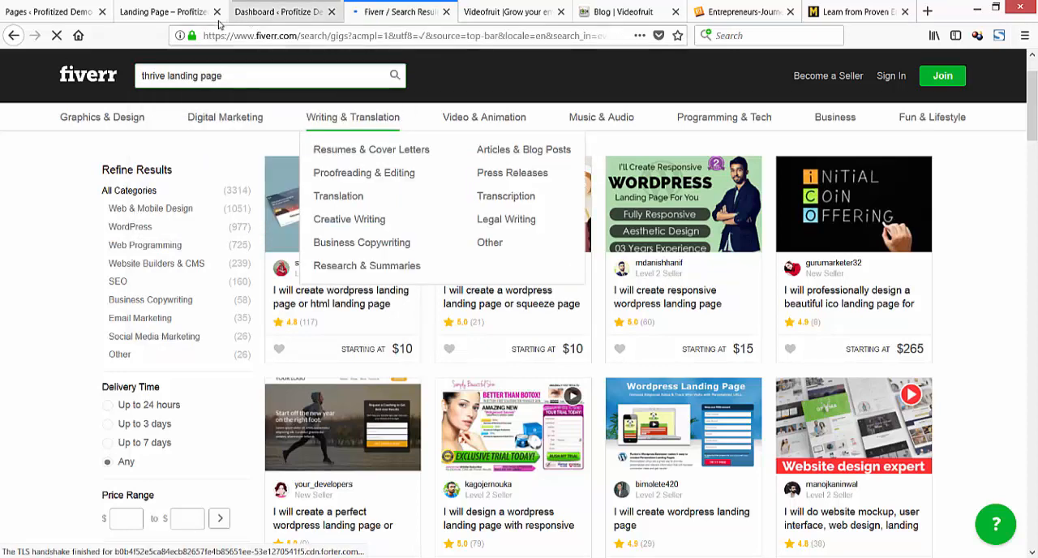
Check the Thrive Architect editing option for the Landing Page in WordPress, return to the Fiverr results and dismiss the join prompt.
{"action": "left_click", "coordinate": [83, 15]}
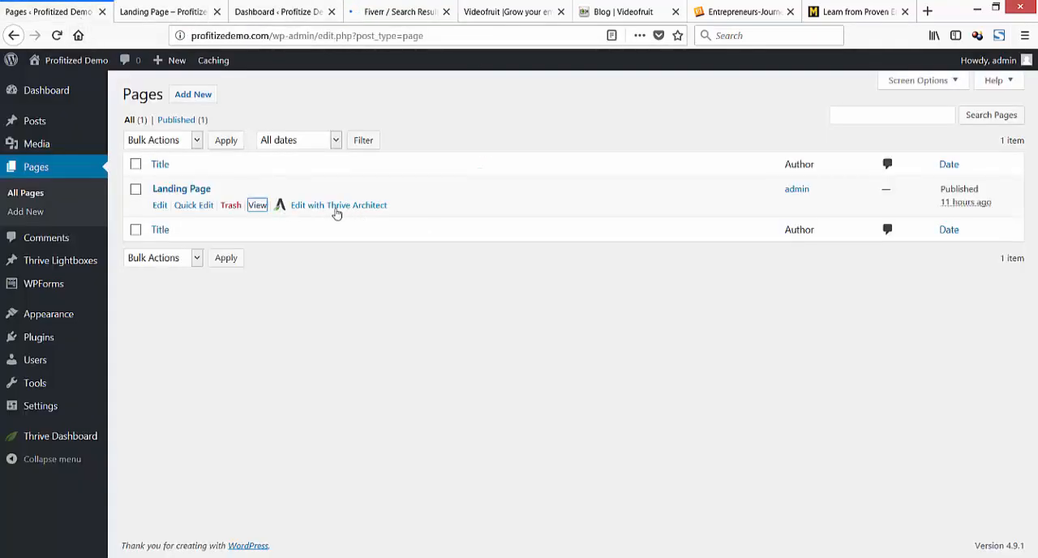
{"action": "left_click", "coordinate": [404, 13]}
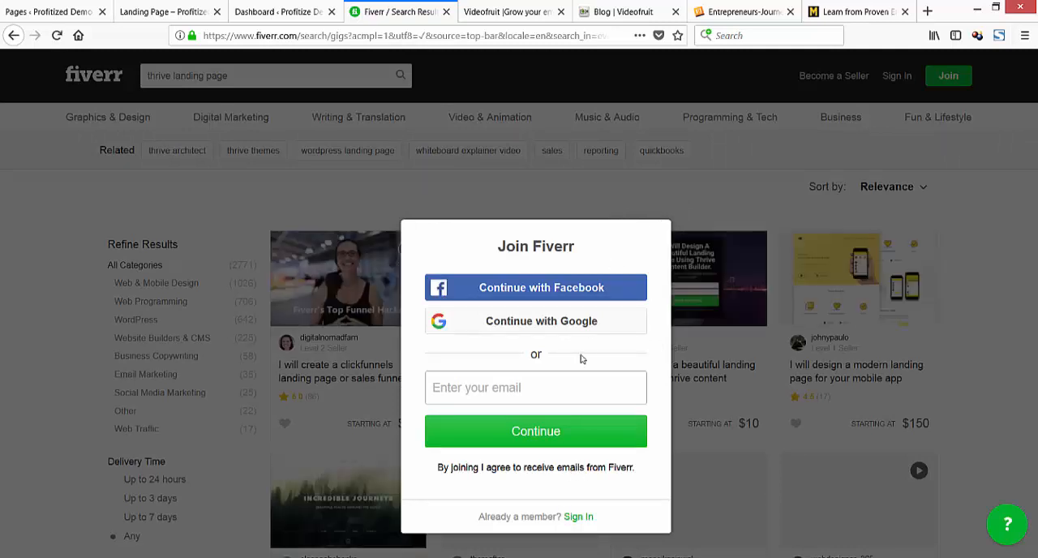
{"action": "left_click", "coordinate": [682, 328]}
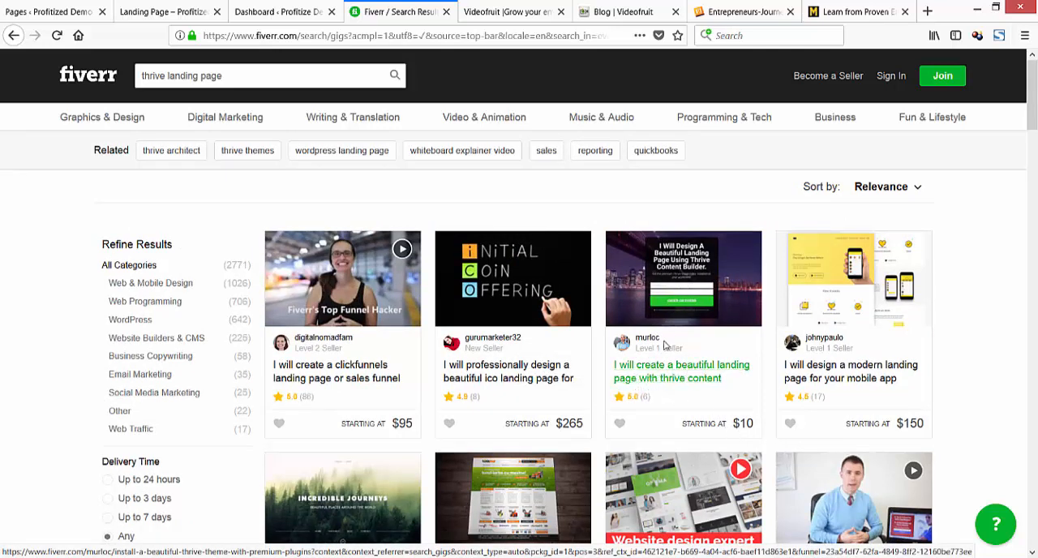
Open the $10 gig for a beautiful landing page with Thrive Content Builder in a new tab and switch to it.
{"action": "right_click", "coordinate": [659, 381]}
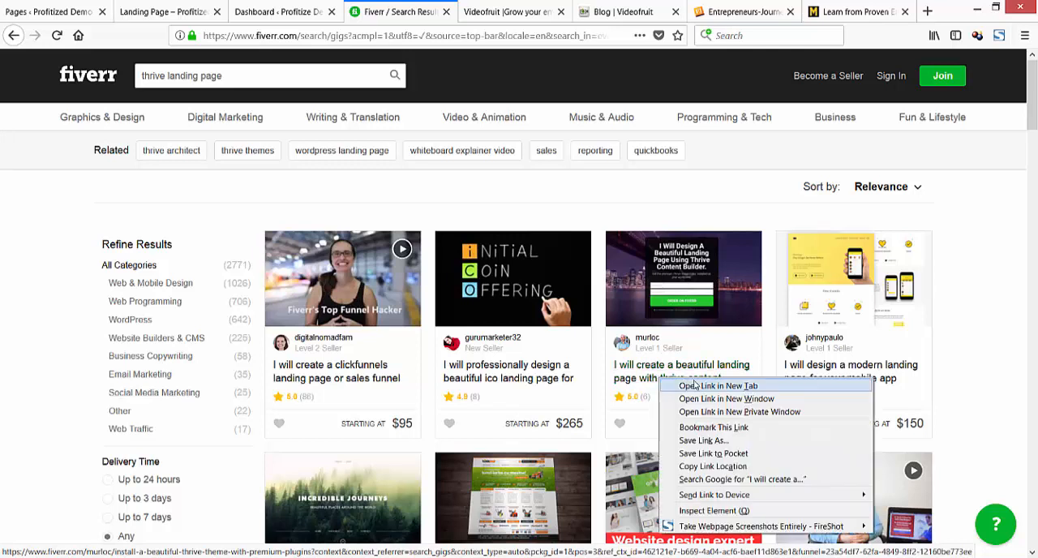
{"action": "left_click", "coordinate": [698, 389]}
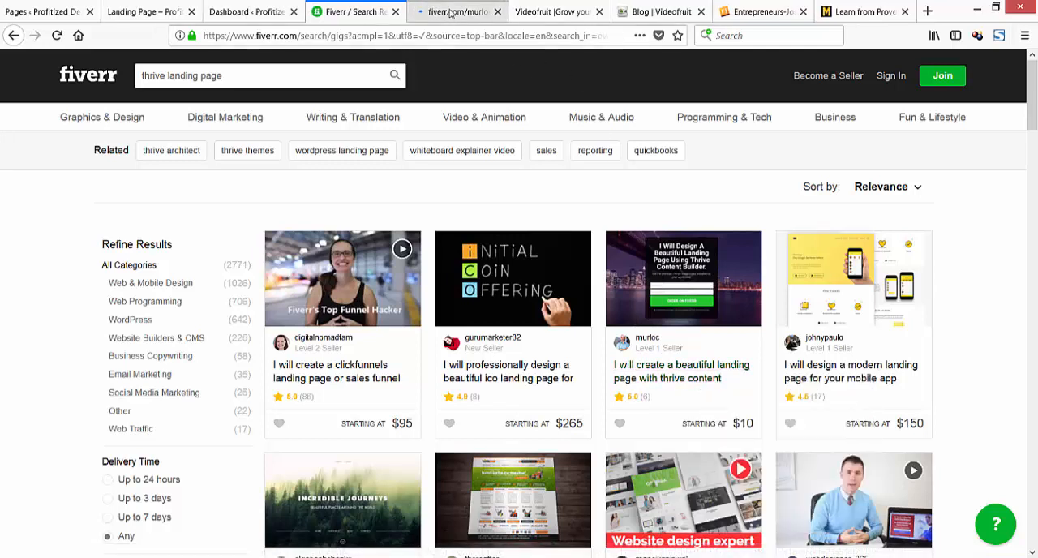
{"action": "left_click", "coordinate": [451, 13]}
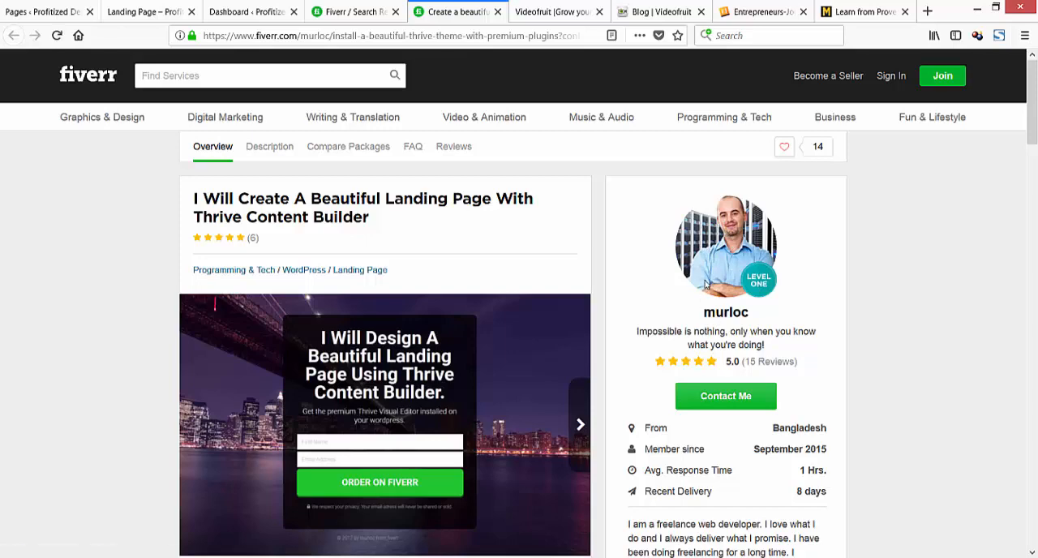
Review the Thrive Content Builder gig's description, package comparison, prices and delivery times.
{"action": "scroll", "coordinate": [704, 282], "scroll_direction": "down", "scroll_amount": 6}
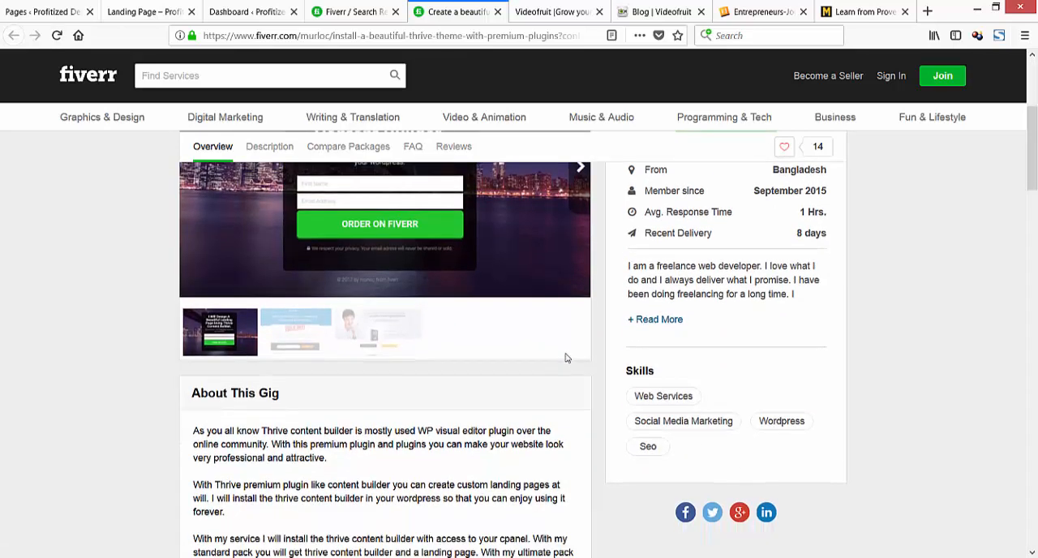
{"action": "scroll", "coordinate": [460, 445], "scroll_direction": "down", "scroll_amount": 2}
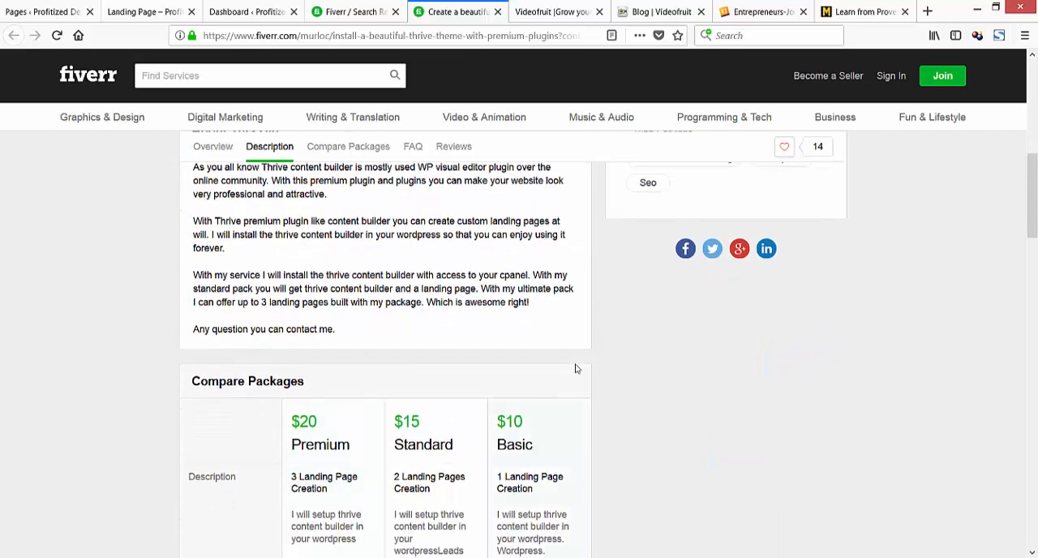
{"action": "scroll", "coordinate": [542, 374], "scroll_direction": "up", "scroll_amount": 6}
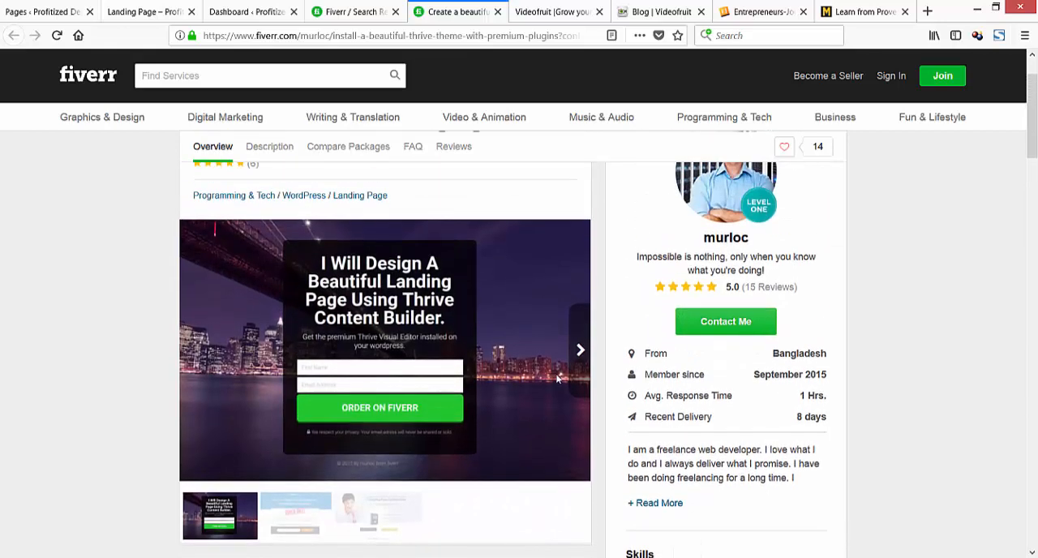
{"action": "scroll", "coordinate": [560, 380], "scroll_direction": "down", "scroll_amount": 4}
{"action": "scroll", "coordinate": [564, 381], "scroll_direction": "down", "scroll_amount": 5}
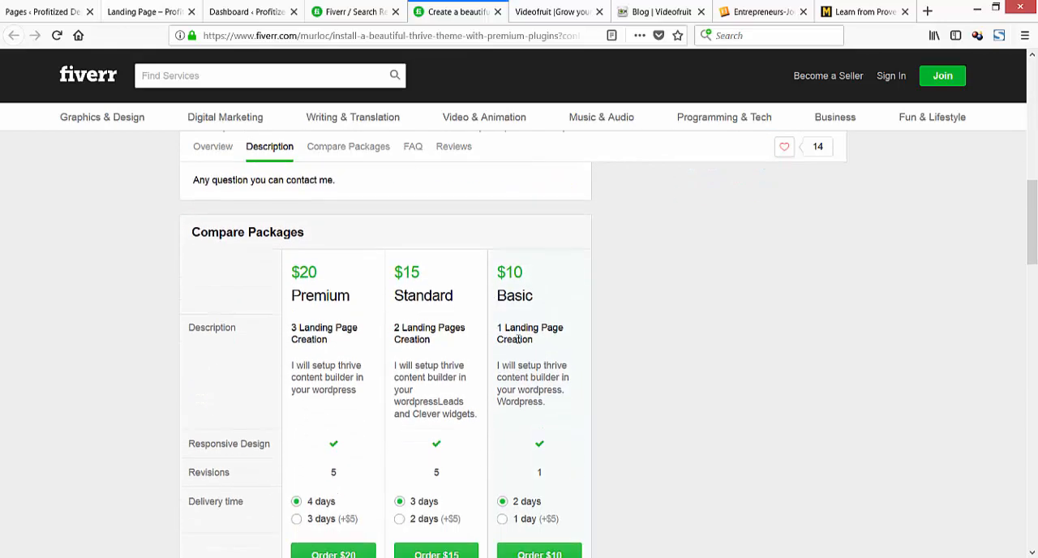
{"action": "scroll", "coordinate": [520, 338], "scroll_direction": "down", "scroll_amount": 1}
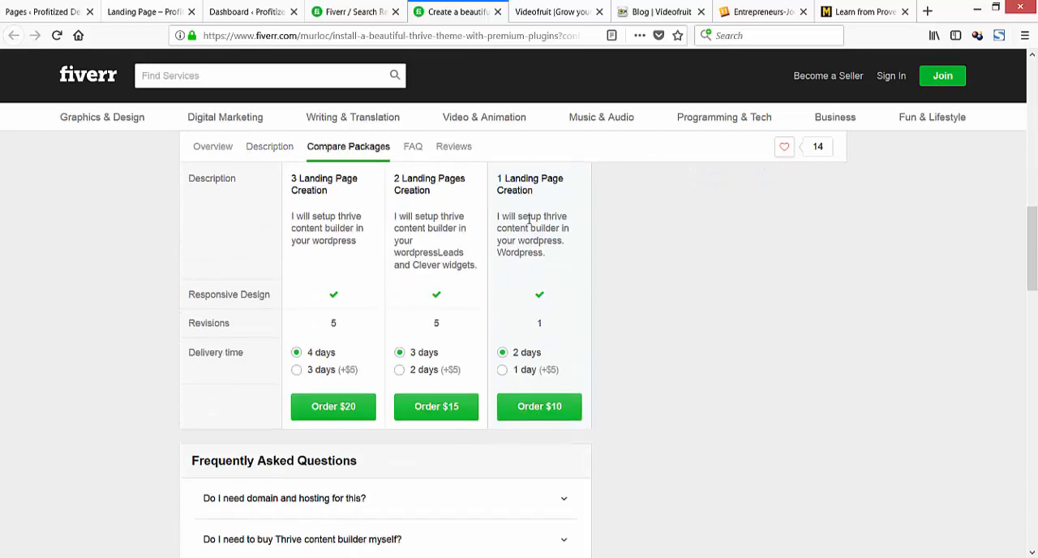
{"action": "scroll", "coordinate": [531, 275], "scroll_direction": "up", "scroll_amount": 4}
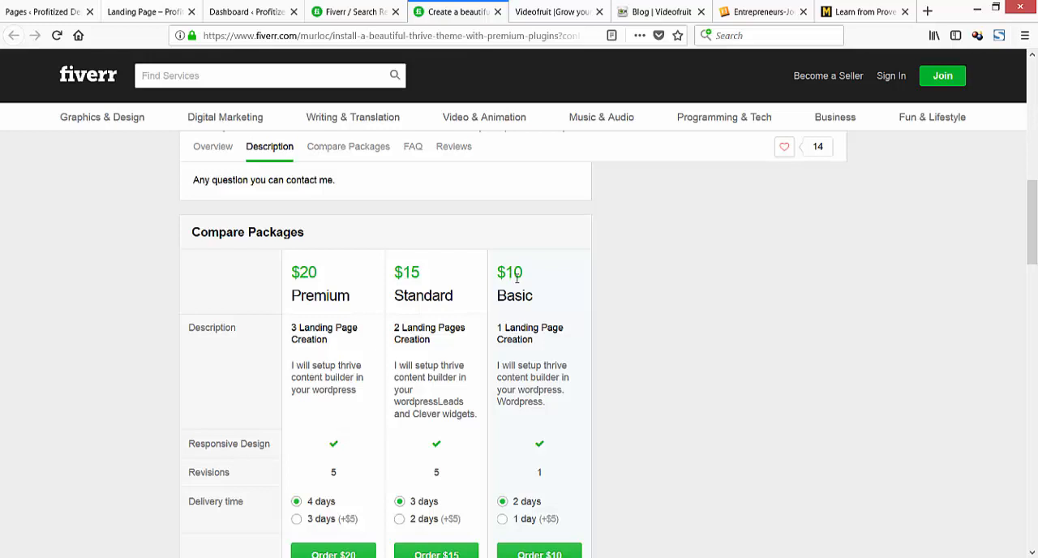
{"action": "scroll", "coordinate": [519, 292], "scroll_direction": "down", "scroll_amount": 2}
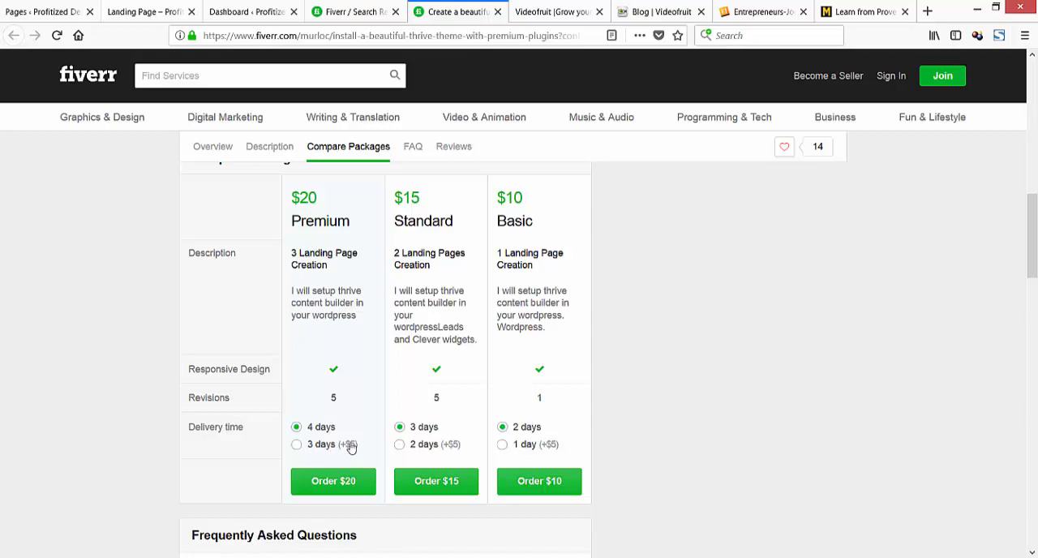
{"action": "scroll", "coordinate": [486, 328], "scroll_direction": "up", "scroll_amount": 10}
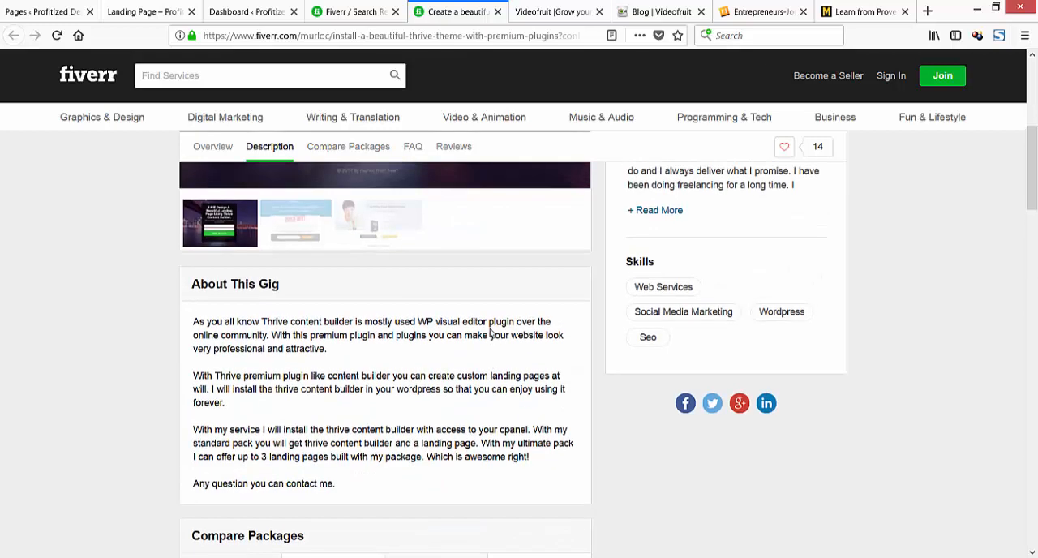
{"action": "scroll", "coordinate": [490, 335], "scroll_direction": "down", "scroll_amount": 3}
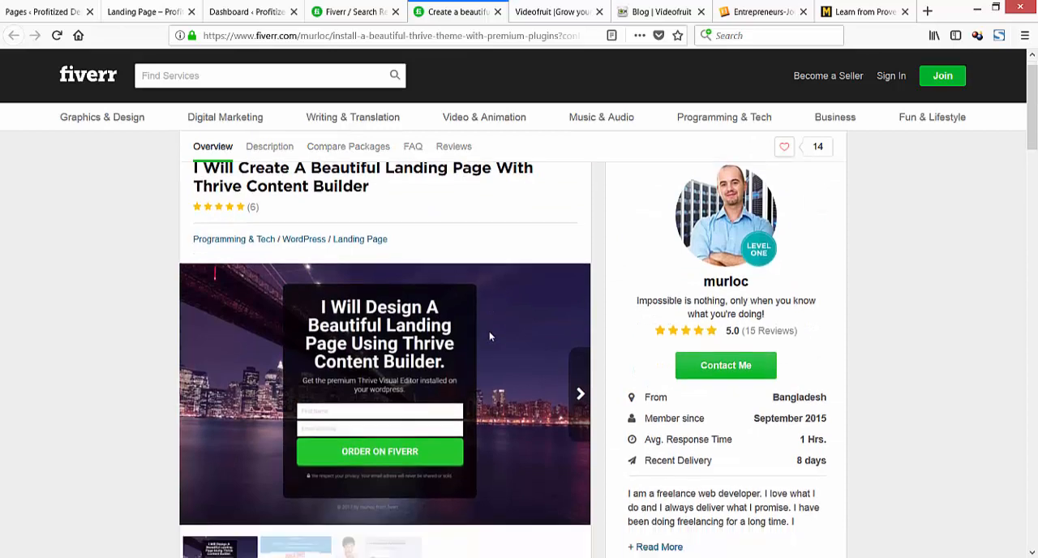
{"action": "scroll", "coordinate": [466, 268], "scroll_direction": "up", "scroll_amount": 2}
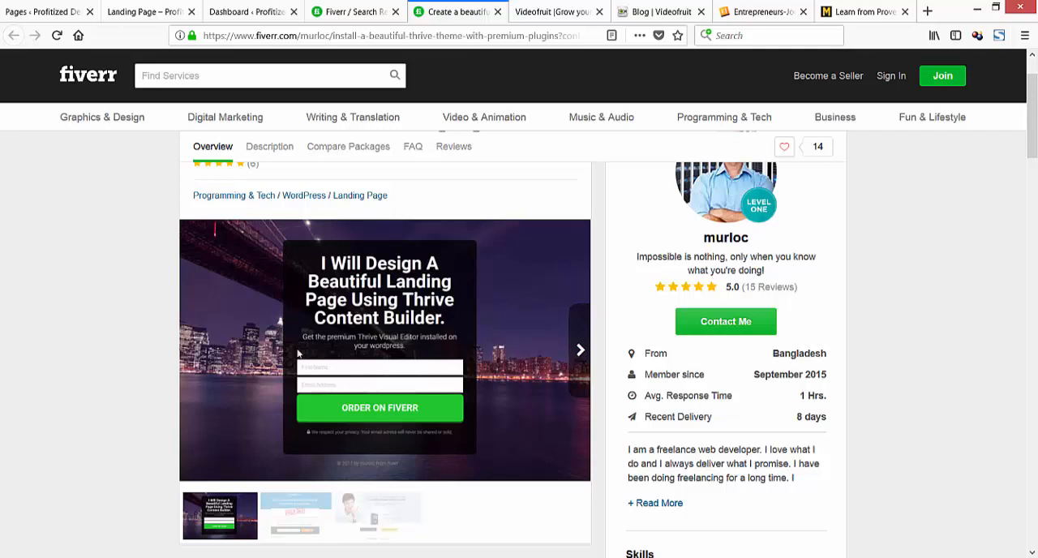
Extend the "Setup your page" note with "or you can use whatever landing page service that you currently have access to." and highlight the whole note.
{"action": "left_click_drag", "start_coordinate": [0, 158], "coordinate": [617, 116]}
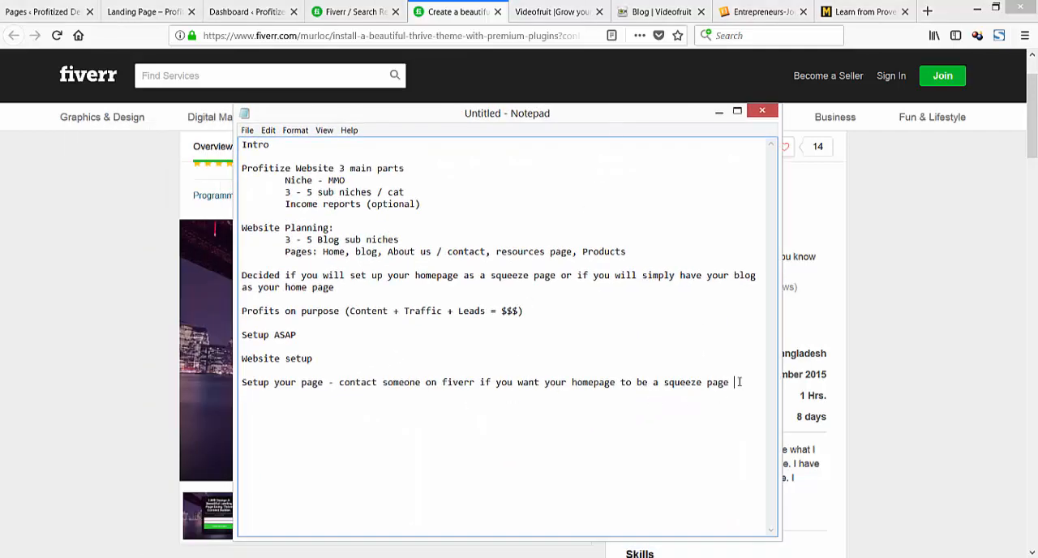
{"action": "type", "text": "can use whatever"}
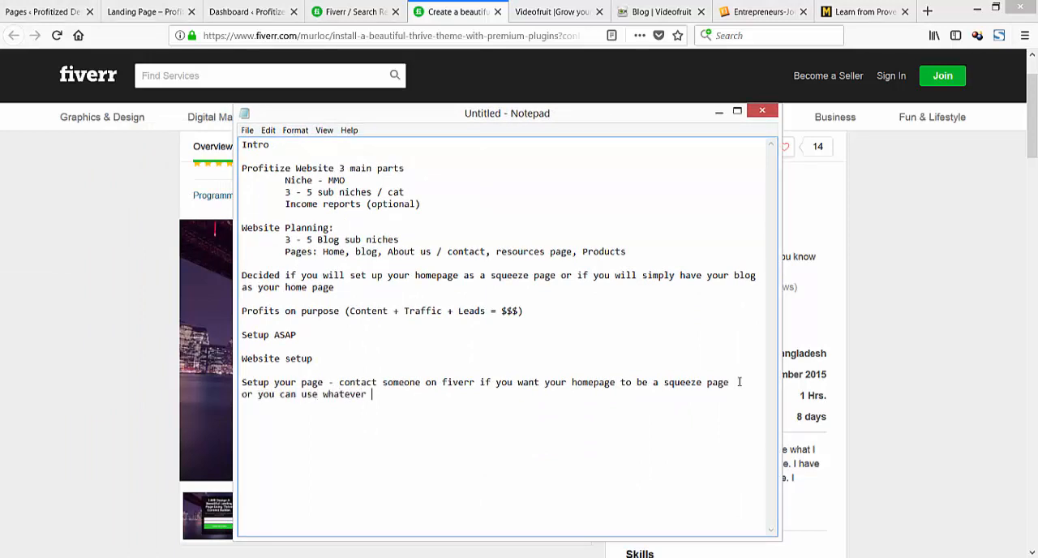
{"action": "type", "text": " landing page servie"}
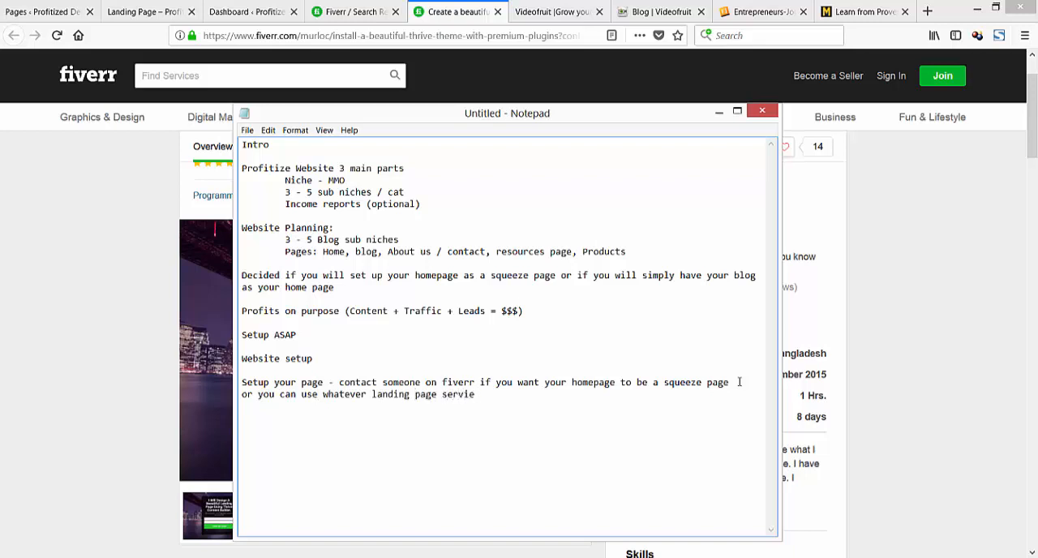
{"action": "key", "text": "BackSpace"}
{"action": "key", "text": "BackSpace"}
{"action": "key", "text": "BackSpace"}
{"action": "type", "text": "vice that you currently have access to."}
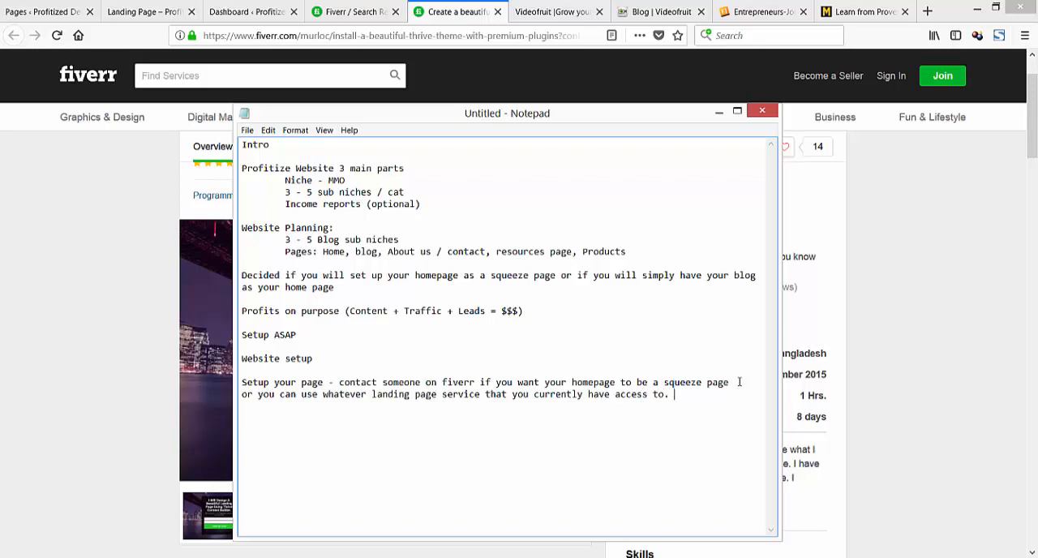
{"action": "left_click_drag", "start_coordinate": [692, 401], "coordinate": [240, 378]}
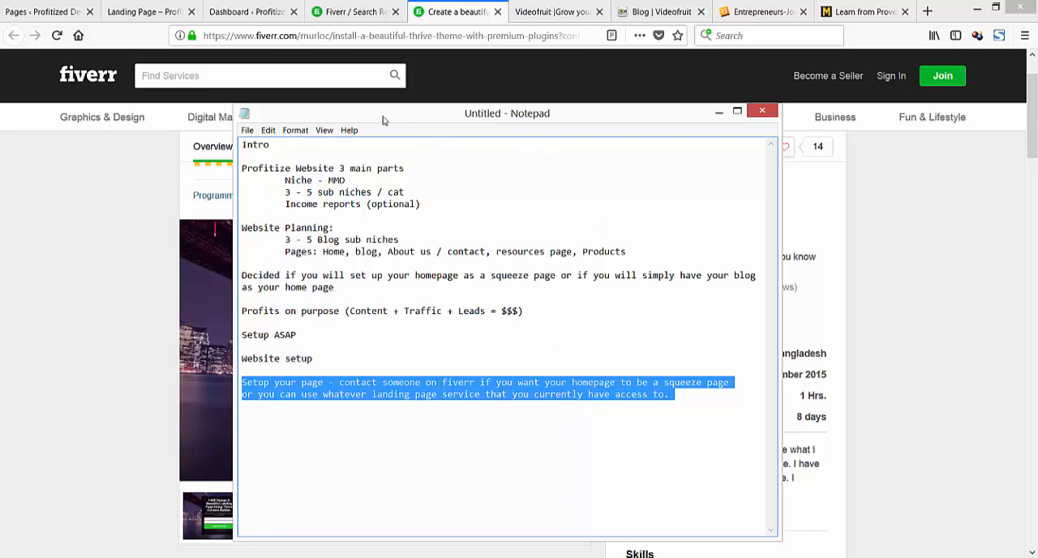
Examine Videofruit's home page as a squeeze-page example, opening and closing its email sign-up form, and bring the notes back over it.
{"action": "left_click", "coordinate": [81, 557]}
{"action": "left_click", "coordinate": [548, 11]}
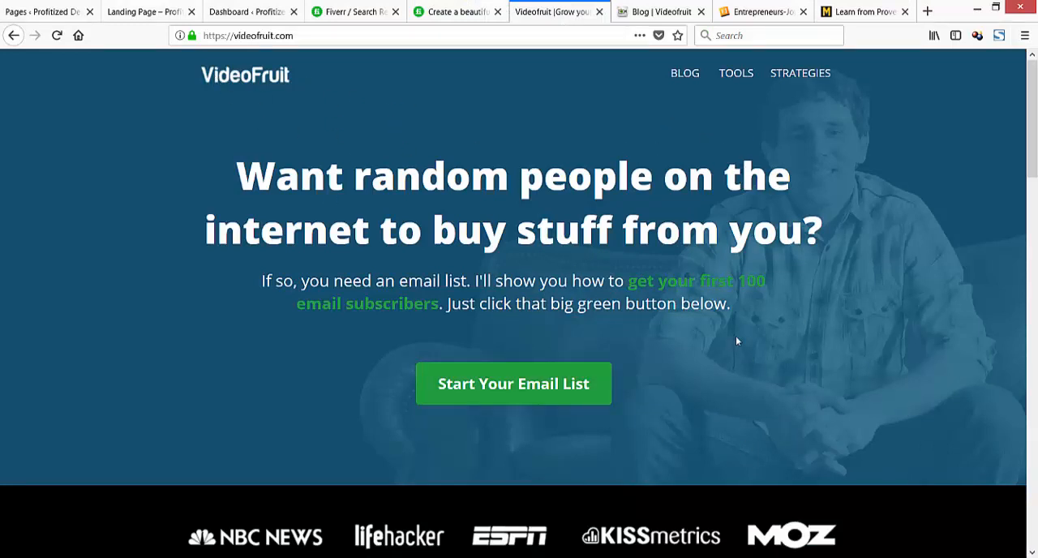
{"action": "left_click", "coordinate": [523, 388]}
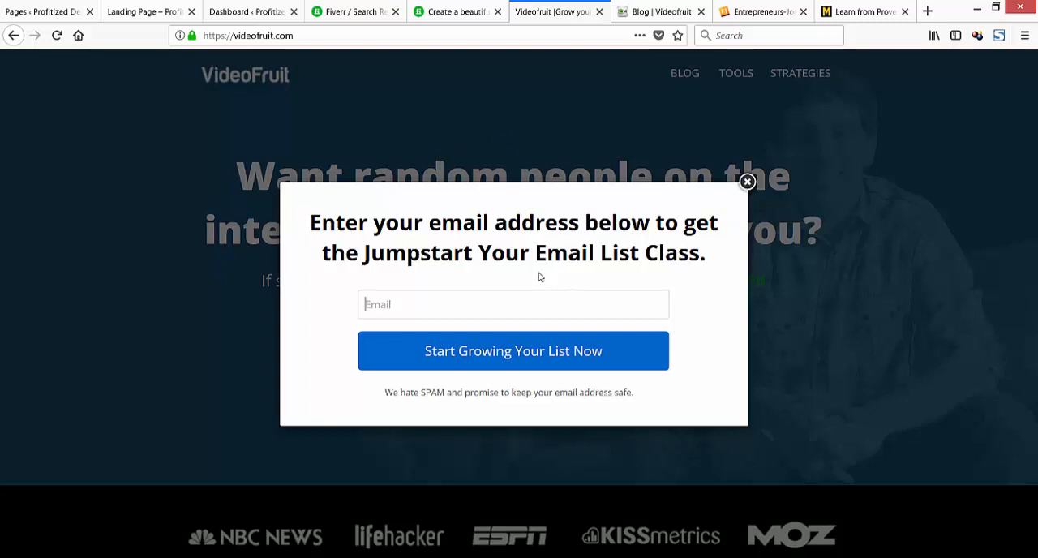
{"action": "left_click", "coordinate": [747, 183]}
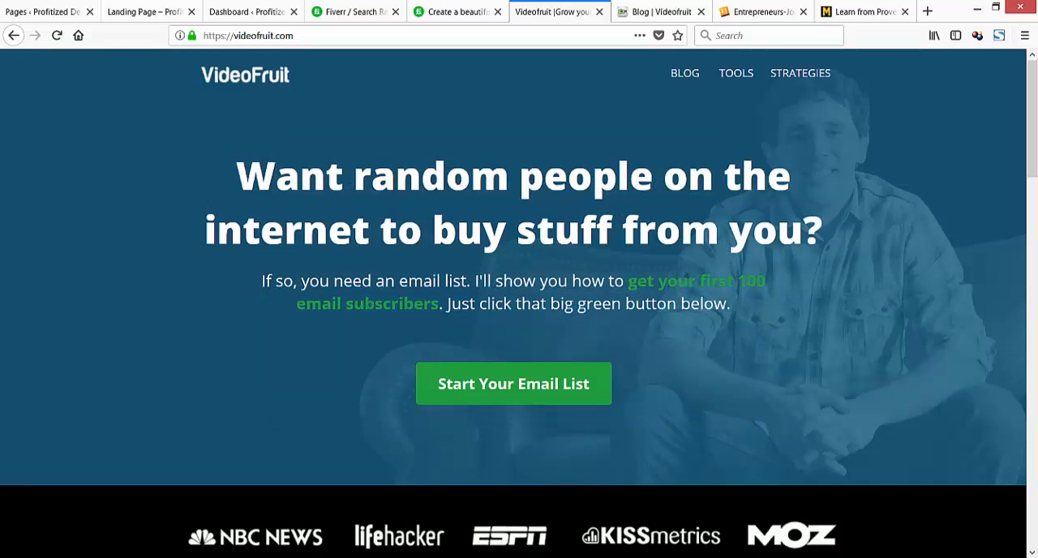
{"action": "key", "text": "alt+Tab"}
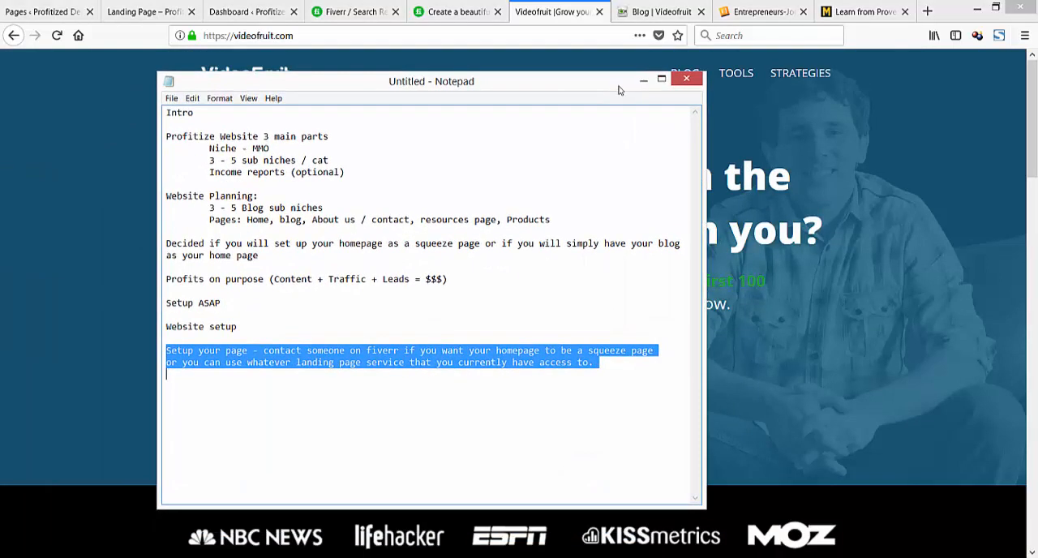
Start a new line below the last note, move the notes out of view and bring up the demo site's landing page.
{"action": "left_click", "coordinate": [602, 363]}
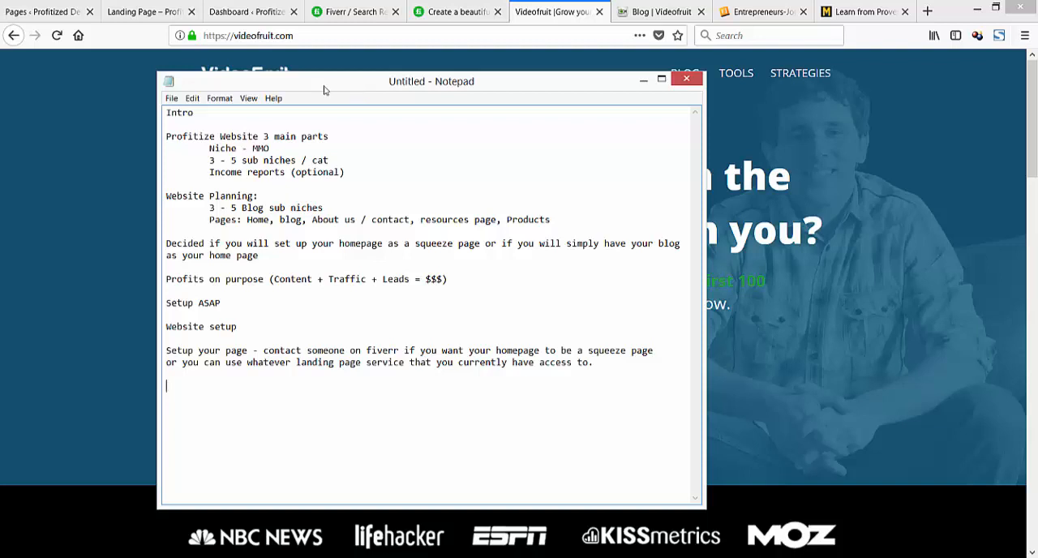
{"action": "left_click_drag", "start_coordinate": [325, 86], "coordinate": [0, 108]}
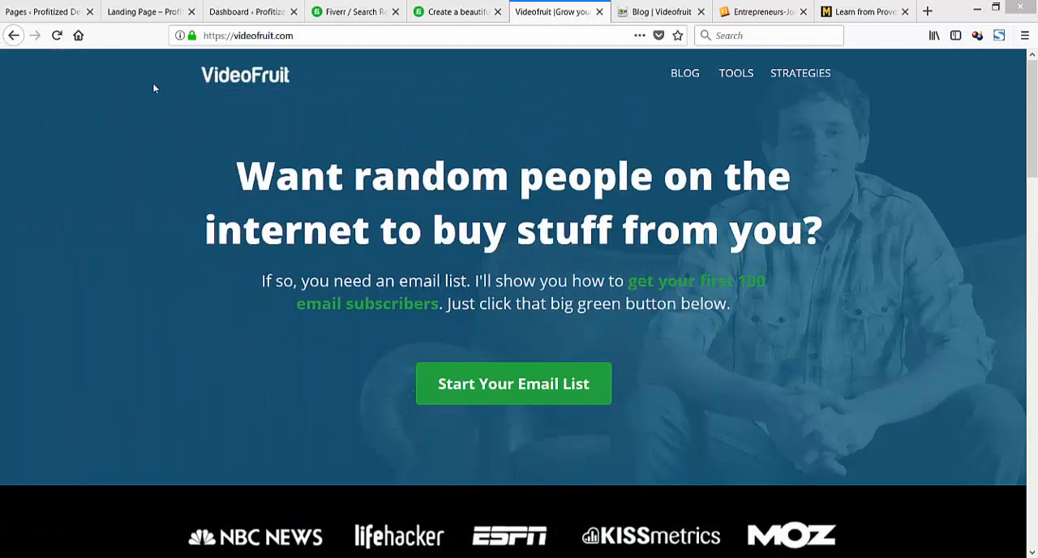
{"action": "left_click", "coordinate": [48, 12]}
{"action": "left_click", "coordinate": [154, 12]}
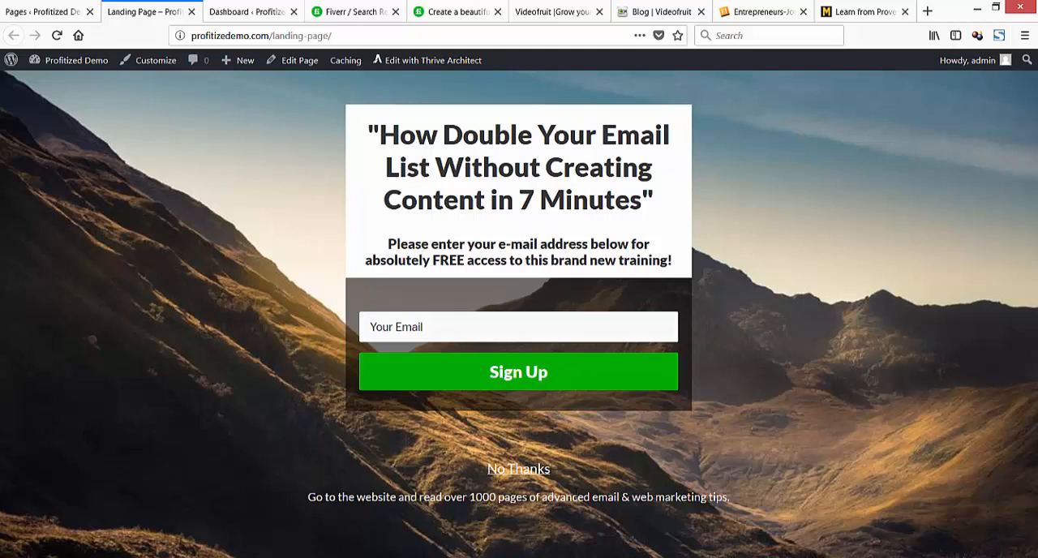
Open the demo site's installed themes page in the WordPress admin, glancing back at the landing page.
{"action": "left_click", "coordinate": [55, 12]}
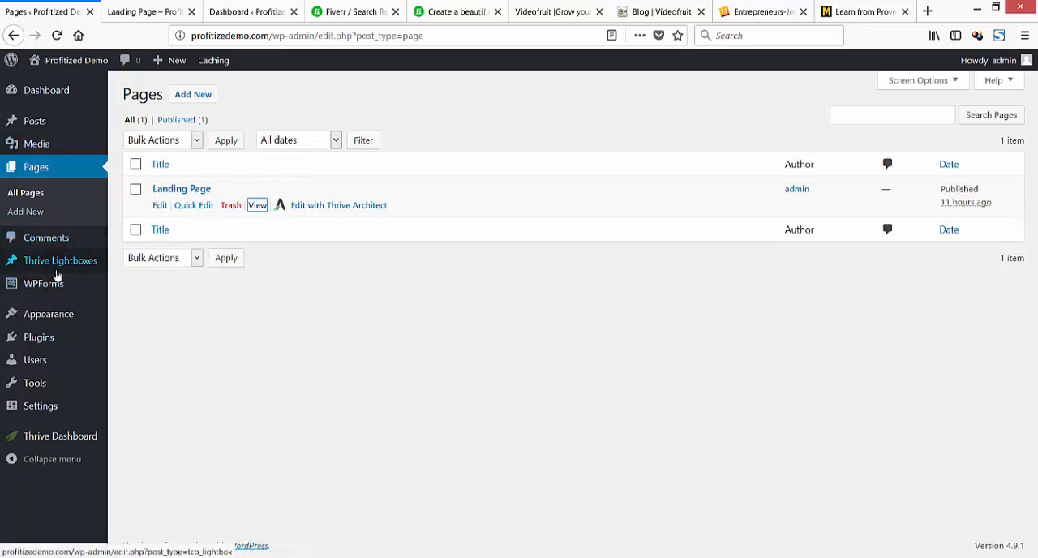
{"action": "left_click", "coordinate": [51, 316]}
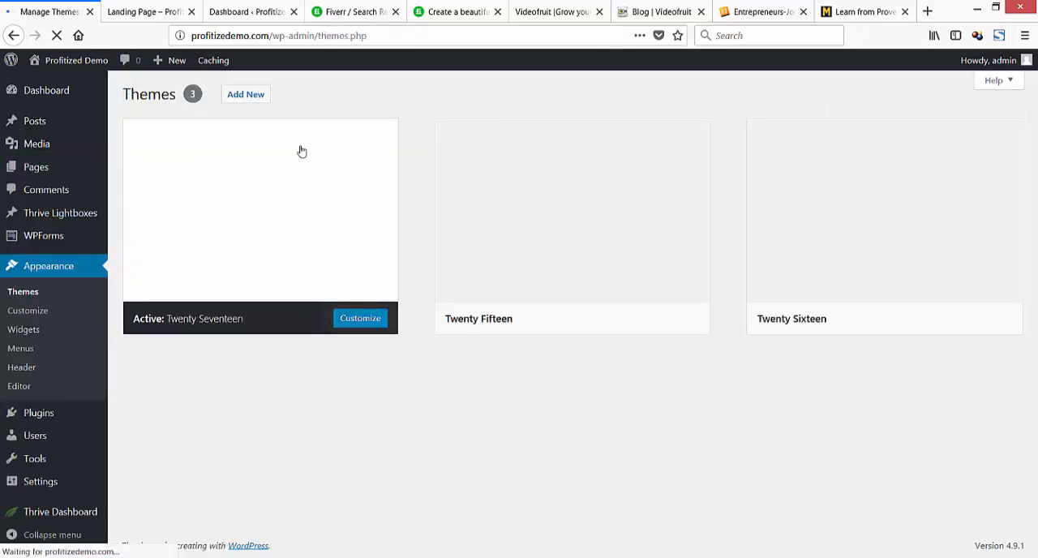
{"action": "left_click", "coordinate": [150, 10]}
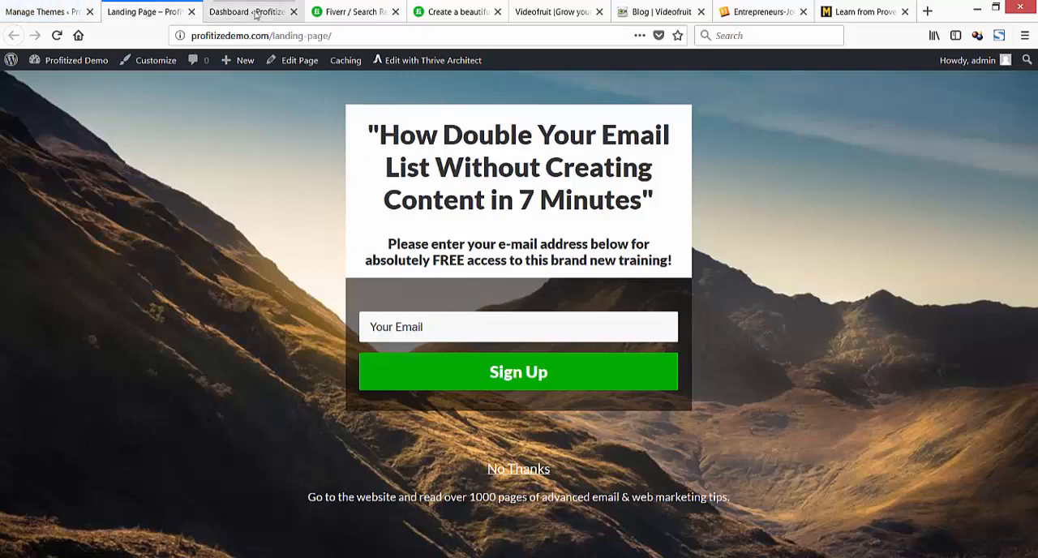
{"action": "left_click", "coordinate": [62, 14]}
Open the live Profitized Demo site in a new tab and compare its front page with the active theme on the themes page.
{"action": "mouse_move", "coordinate": [73, 60]}
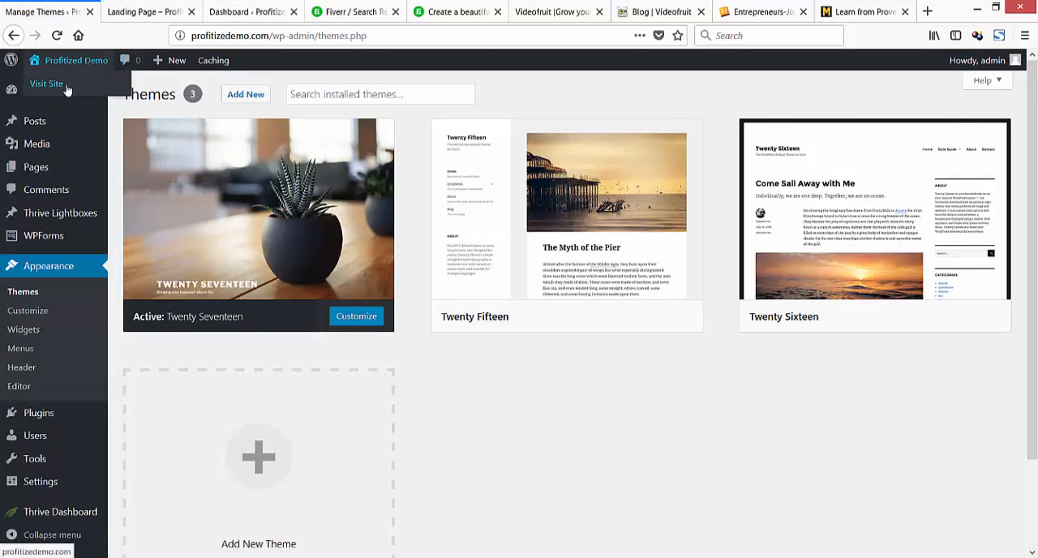
{"action": "right_click", "coordinate": [70, 87]}
{"action": "left_click", "coordinate": [125, 93]}
{"action": "left_click", "coordinate": [133, 12]}
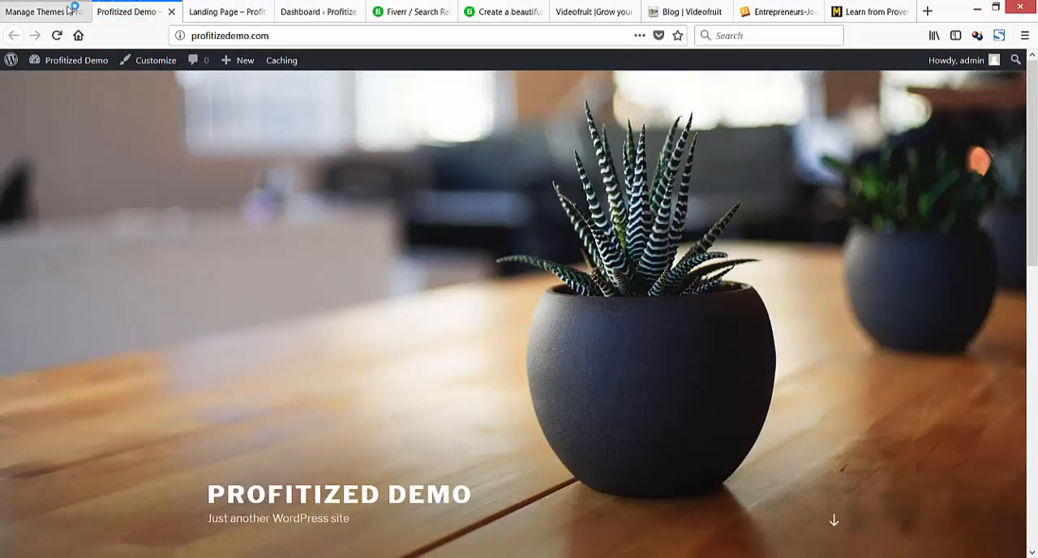
{"action": "left_click", "coordinate": [69, 11]}
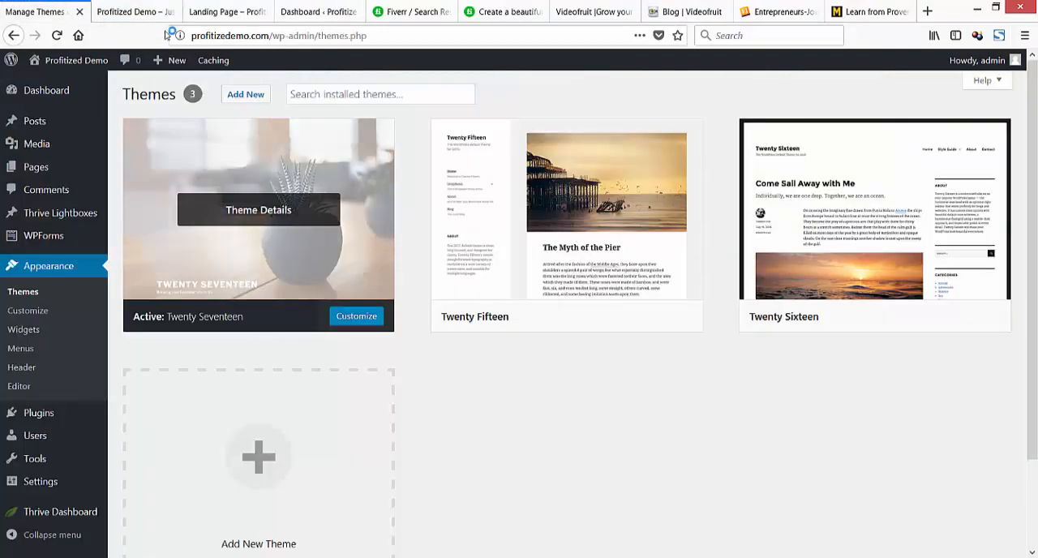
{"action": "left_click", "coordinate": [141, 17]}
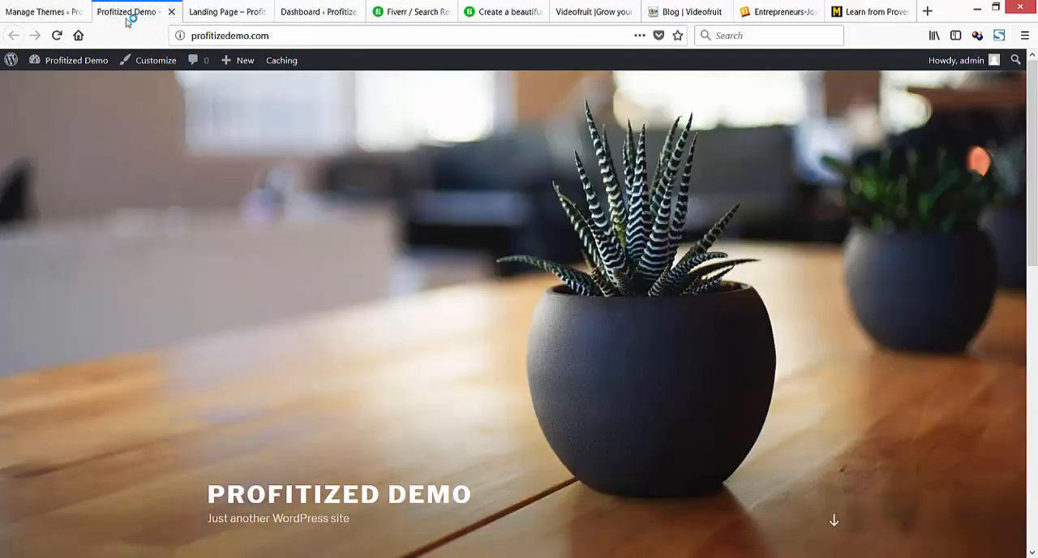
{"action": "left_click", "coordinate": [55, 16]}
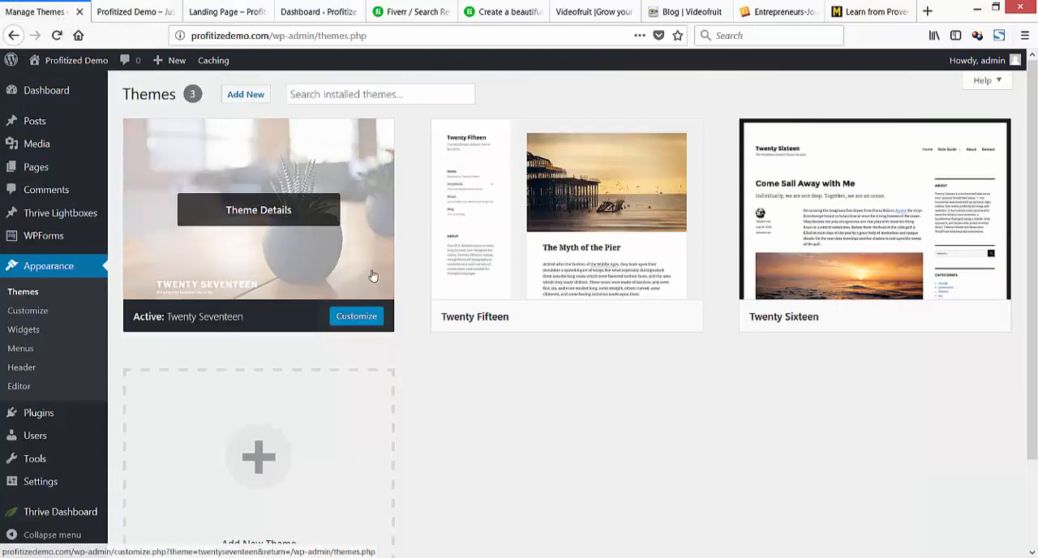
Open the page for adding new themes and browse through the featured themes.
{"action": "left_click", "coordinate": [350, 99]}
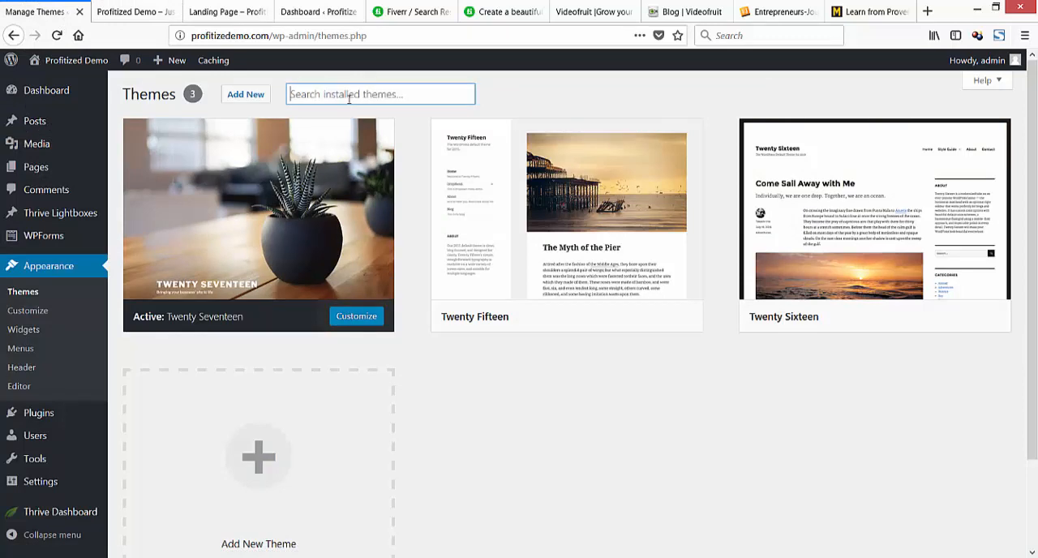
{"action": "left_click", "coordinate": [247, 95]}
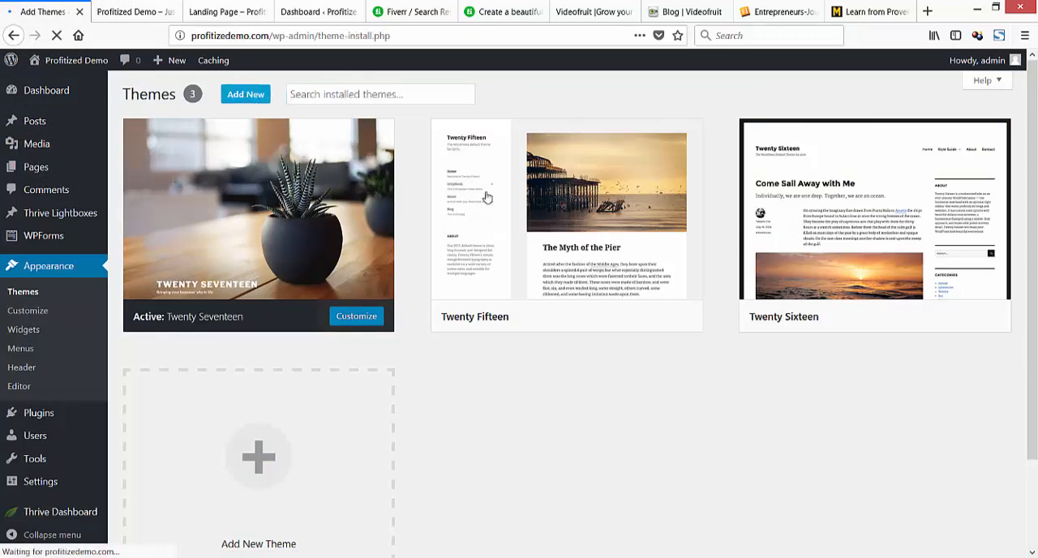
{"action": "left_click", "coordinate": [872, 131]}
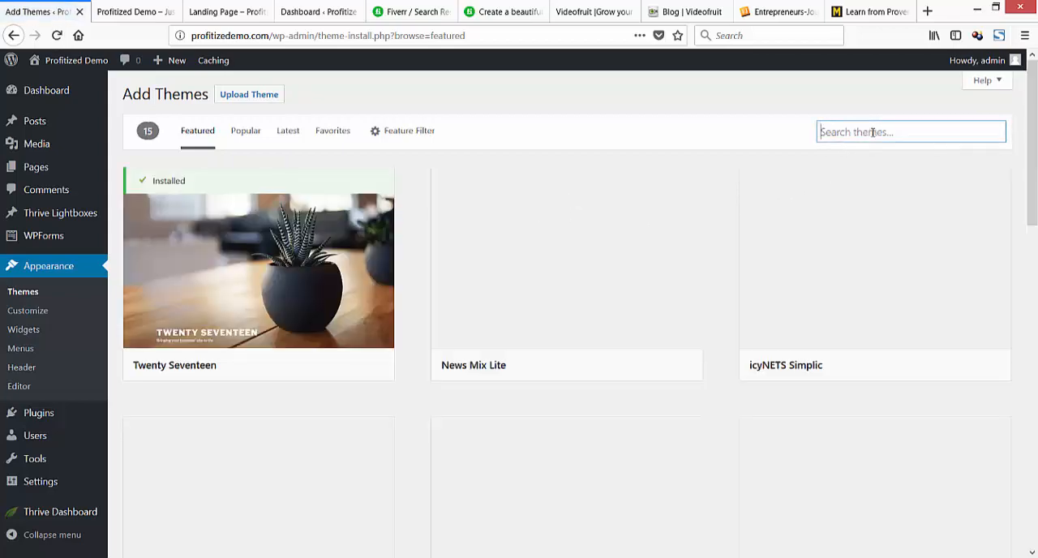
{"action": "scroll", "coordinate": [824, 179], "scroll_direction": "down", "scroll_amount": 5}
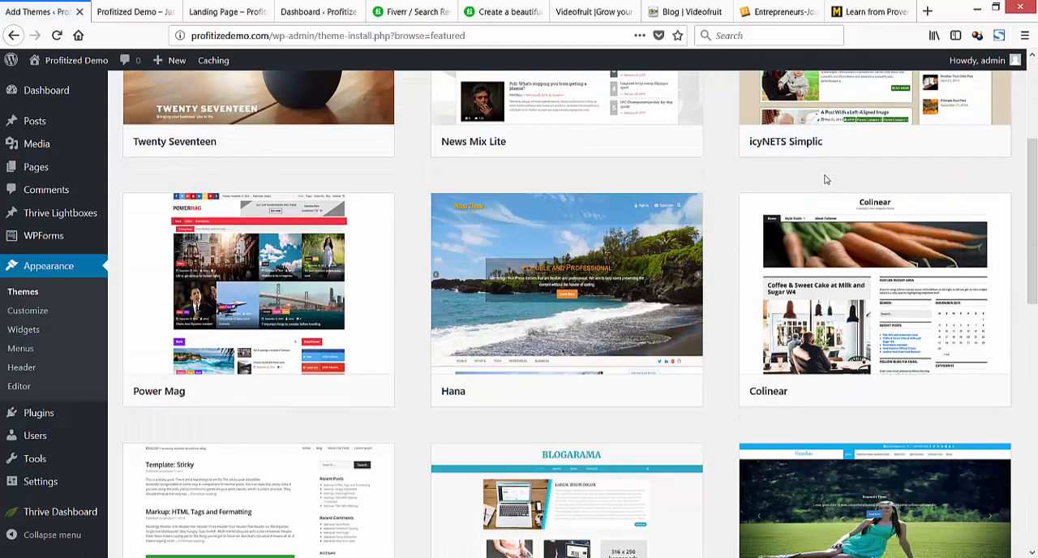
{"action": "scroll", "coordinate": [824, 179], "scroll_direction": "down", "scroll_amount": 6}
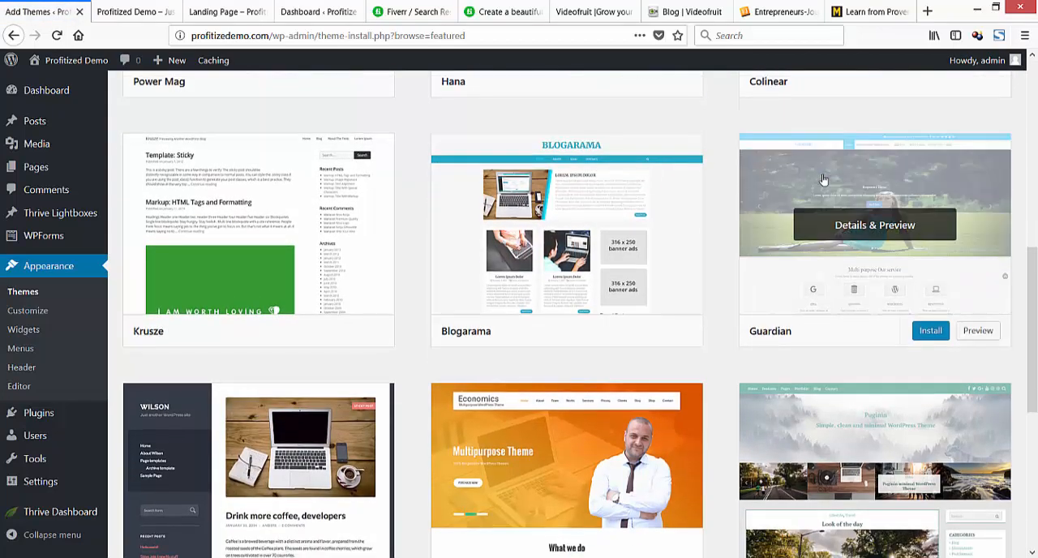
{"action": "scroll", "coordinate": [824, 178], "scroll_direction": "down", "scroll_amount": 1}
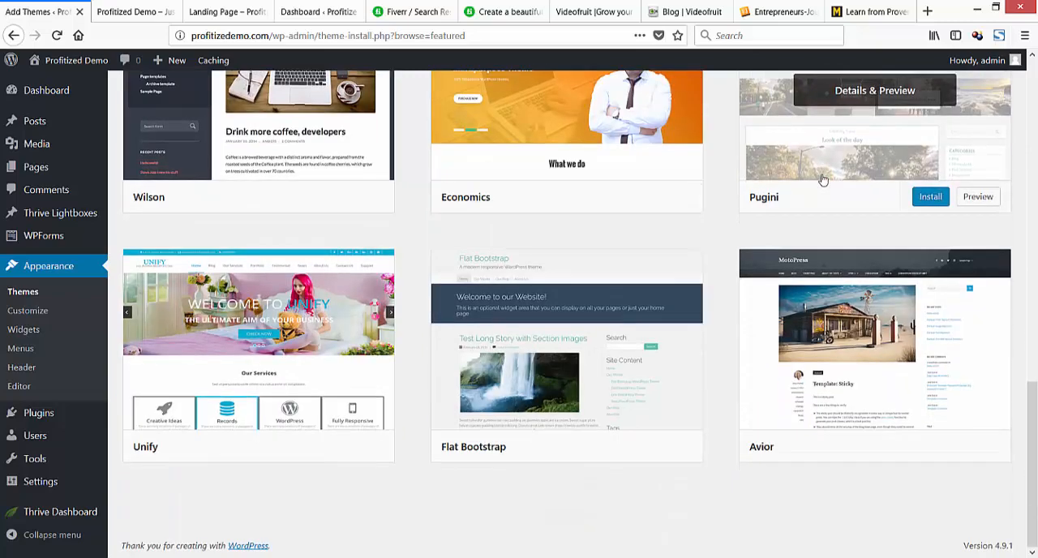
{"action": "scroll", "coordinate": [822, 177], "scroll_direction": "up", "scroll_amount": 12}
Search the available themes for "sydney".
{"action": "left_click", "coordinate": [857, 131]}
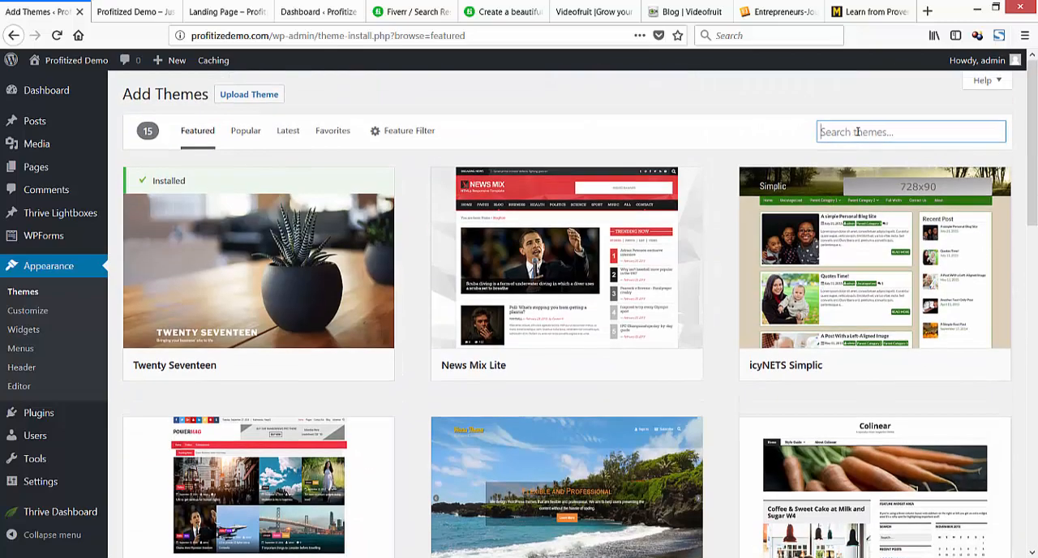
{"action": "type", "text": "synd"}
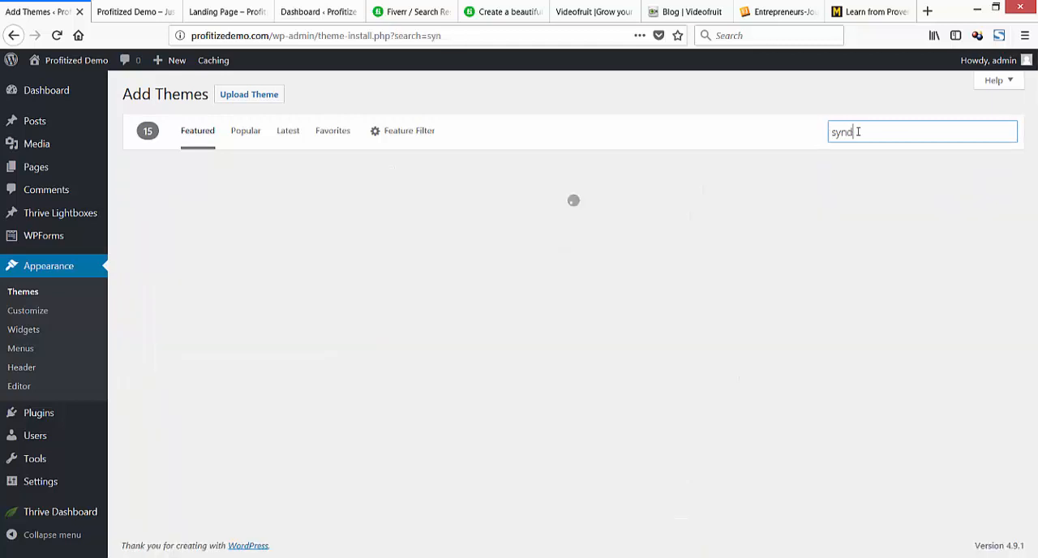
{"action": "type", "text": "e"}
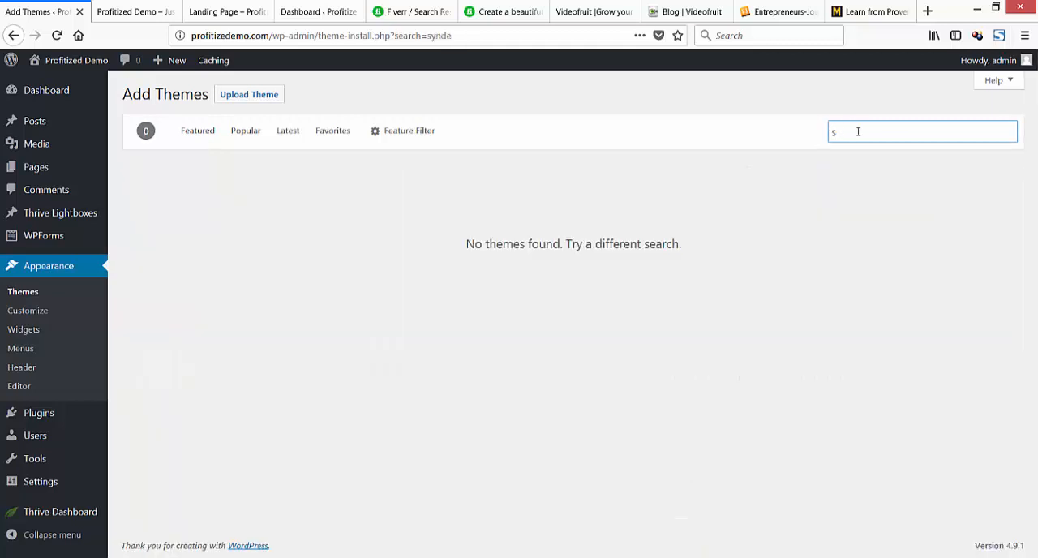
{"action": "type", "text": "ydney"}
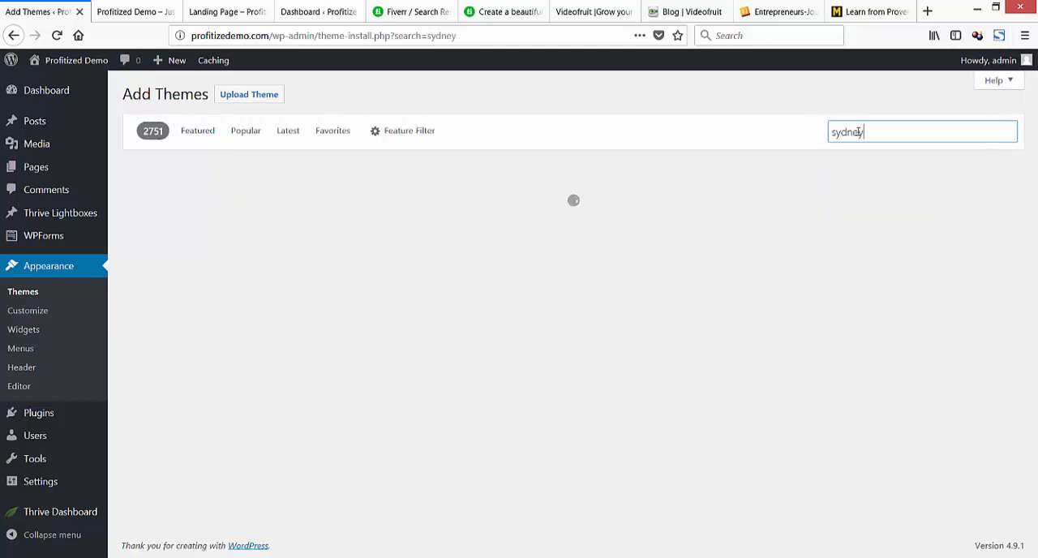
Install the Sydney theme from the search results and activate it.
{"action": "mouse_move", "coordinate": [522, 329]}
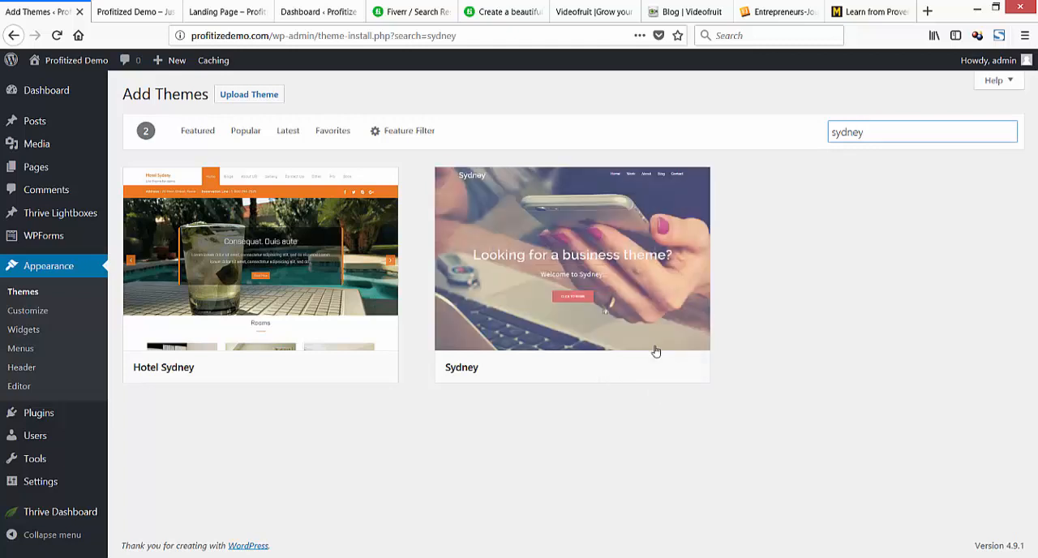
{"action": "mouse_move", "coordinate": [633, 349]}
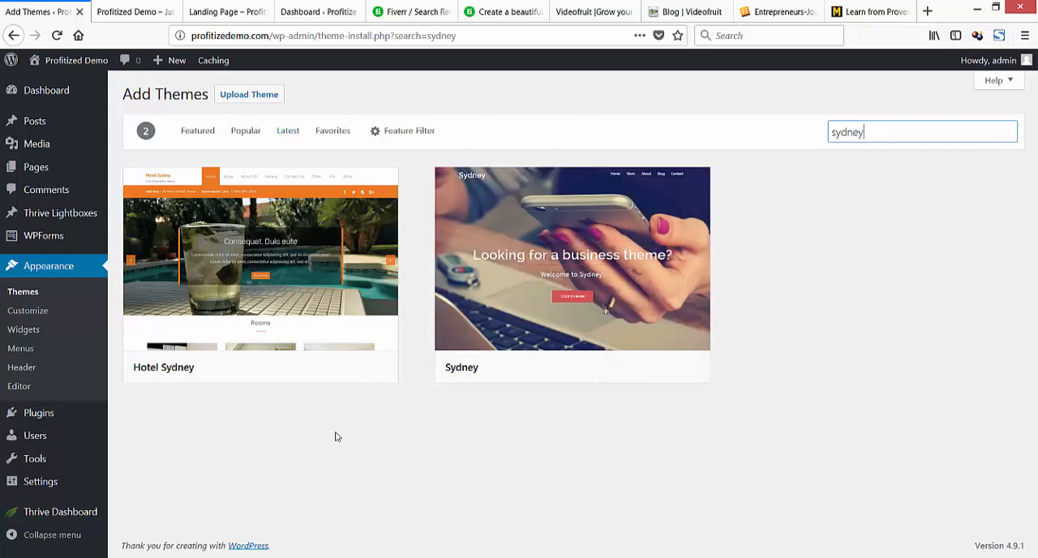
{"action": "mouse_move", "coordinate": [679, 257]}
{"action": "mouse_move", "coordinate": [559, 308]}
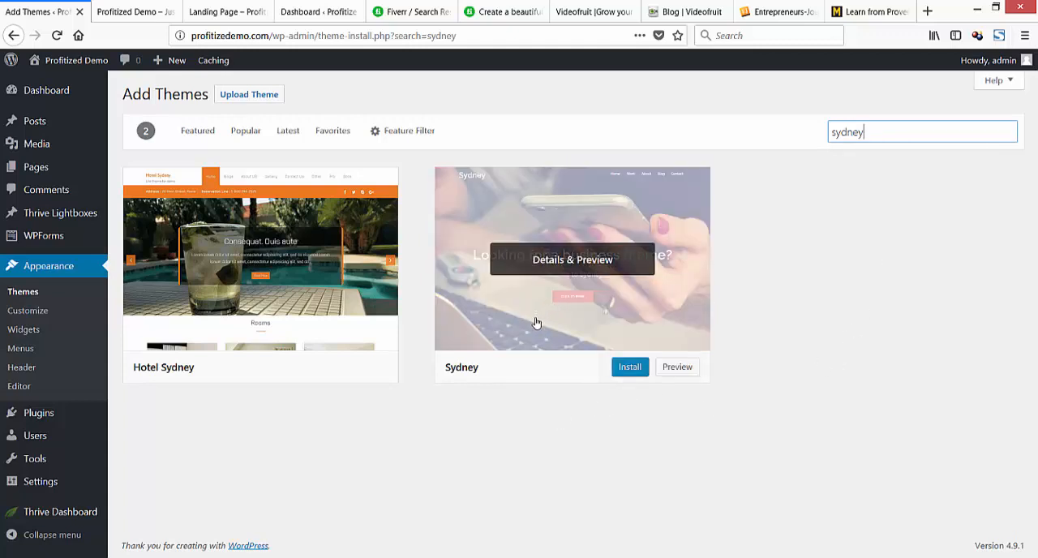
{"action": "left_click", "coordinate": [630, 368]}
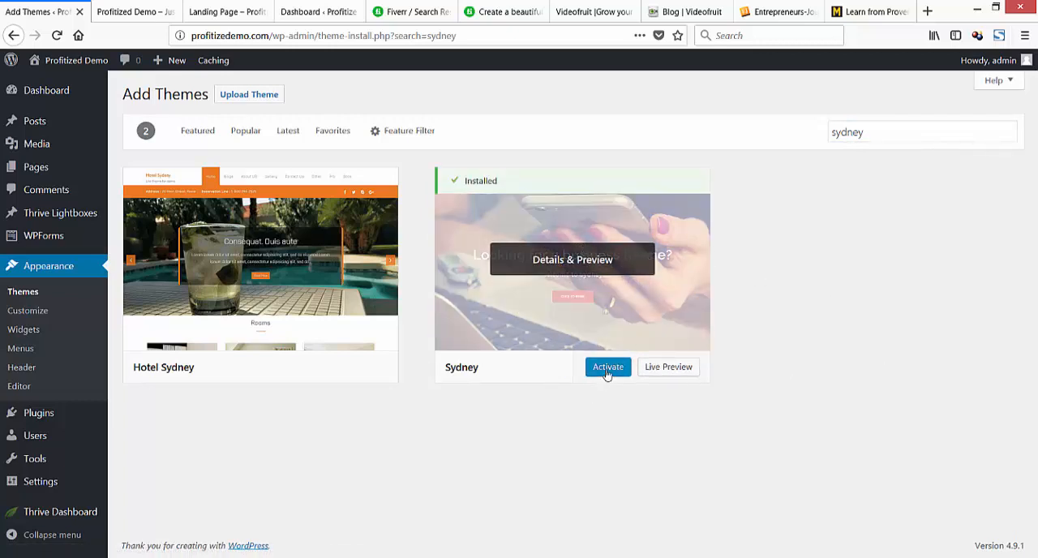
{"action": "left_click", "coordinate": [608, 372]}
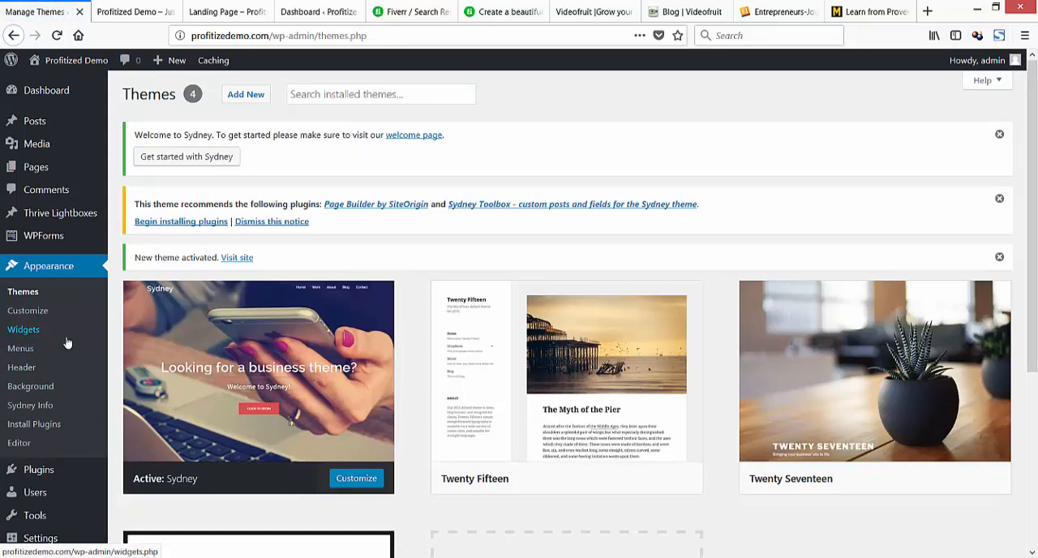
Open the list of installed plugins and highlight the Thrive Architect plugin's name to point it out.
{"action": "scroll", "coordinate": [69, 342], "scroll_direction": "down", "scroll_amount": 3}
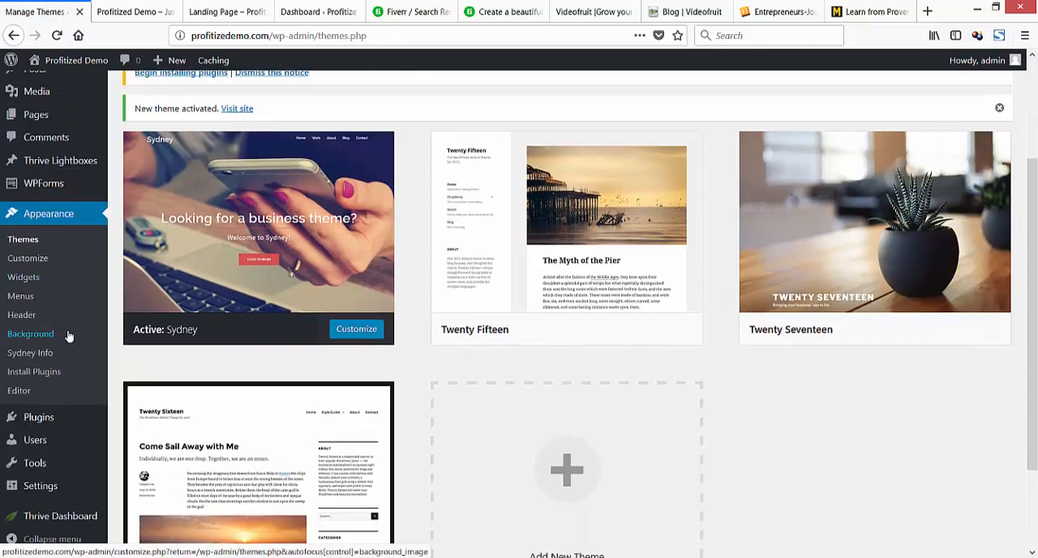
{"action": "scroll", "coordinate": [69, 336], "scroll_direction": "down", "scroll_amount": 2}
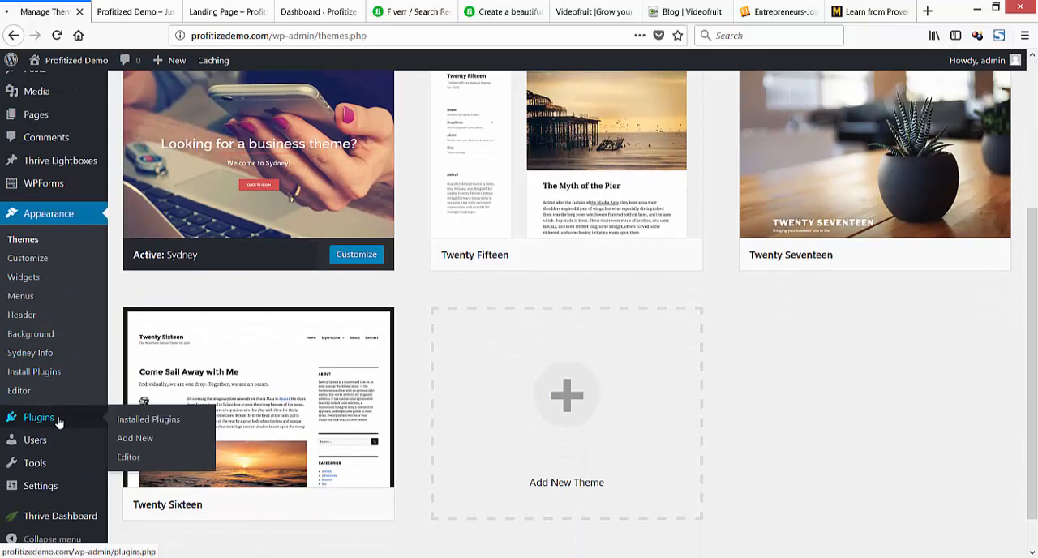
{"action": "left_click", "coordinate": [58, 418]}
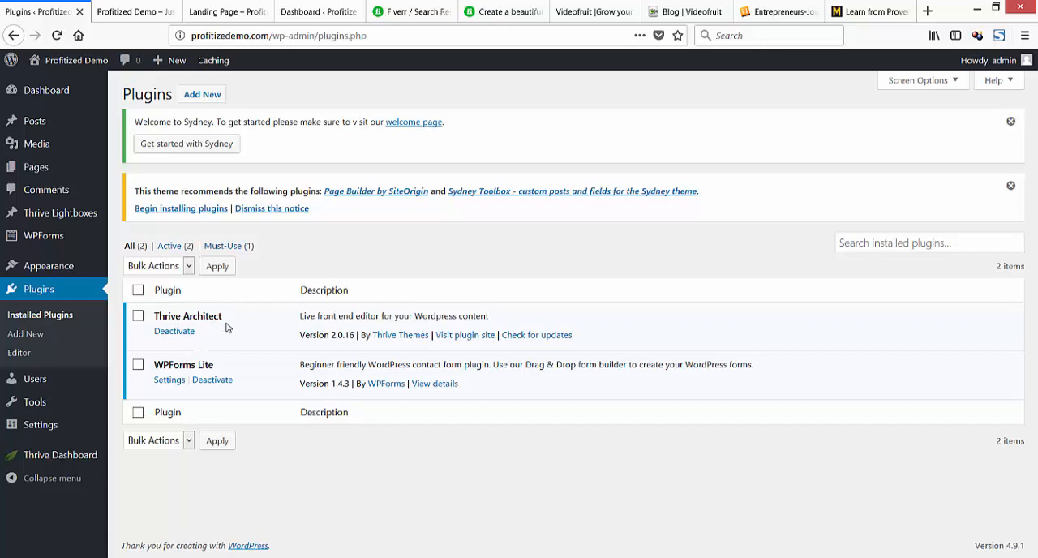
{"action": "left_click_drag", "start_coordinate": [250, 322], "coordinate": [154, 317]}
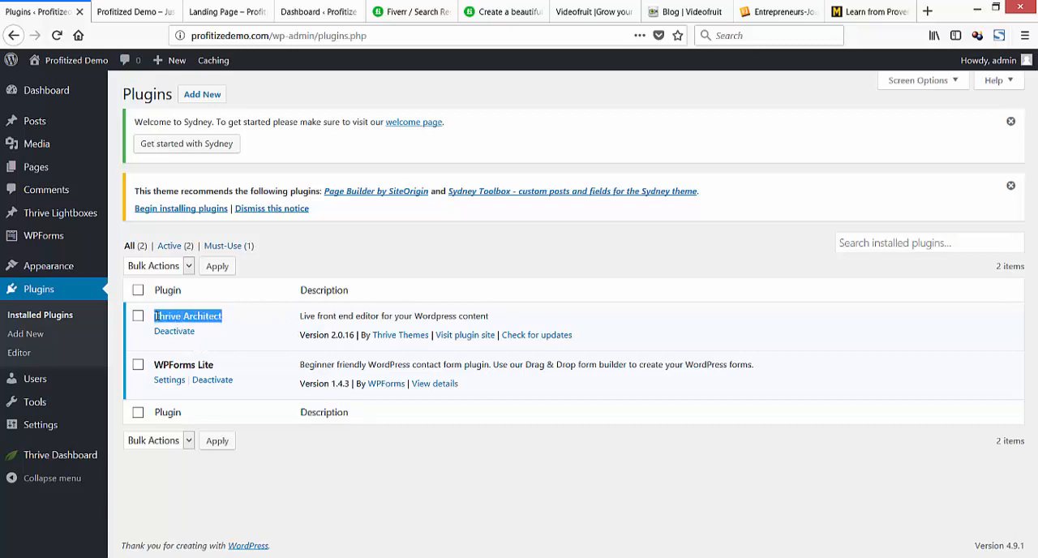
{"action": "left_click", "coordinate": [233, 322]}
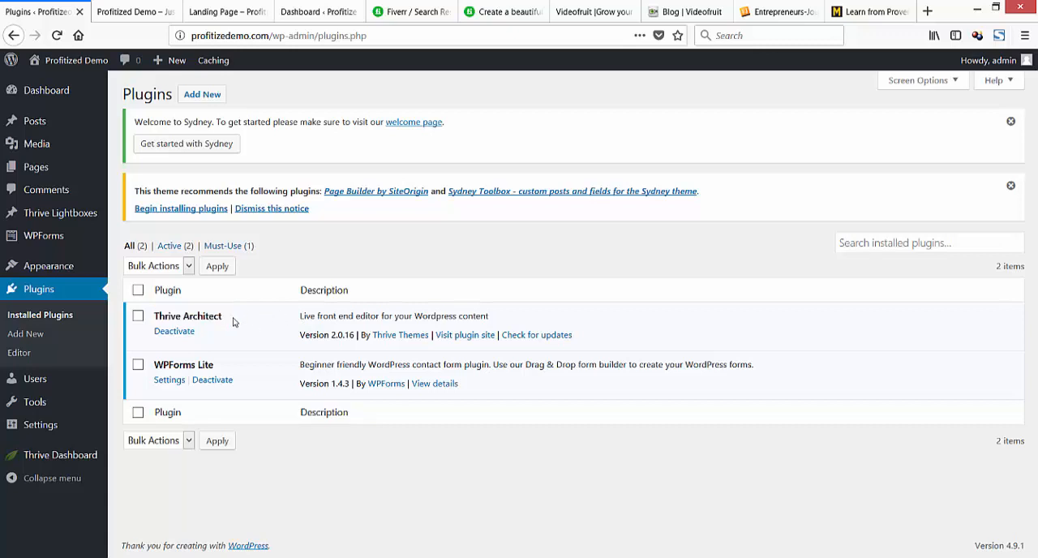
{"action": "left_click_drag", "start_coordinate": [223, 316], "coordinate": [160, 315]}
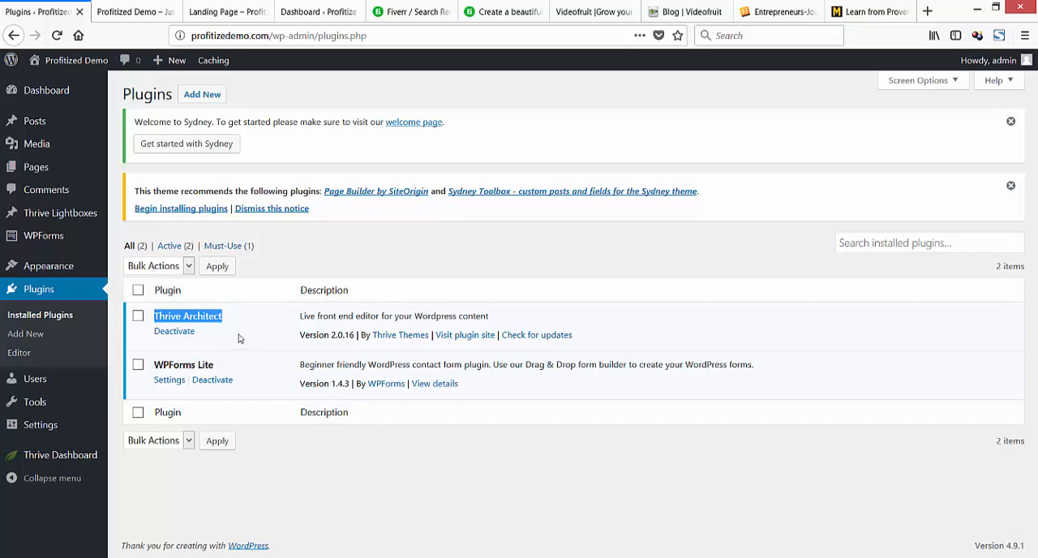
{"action": "left_click", "coordinate": [349, 259]}
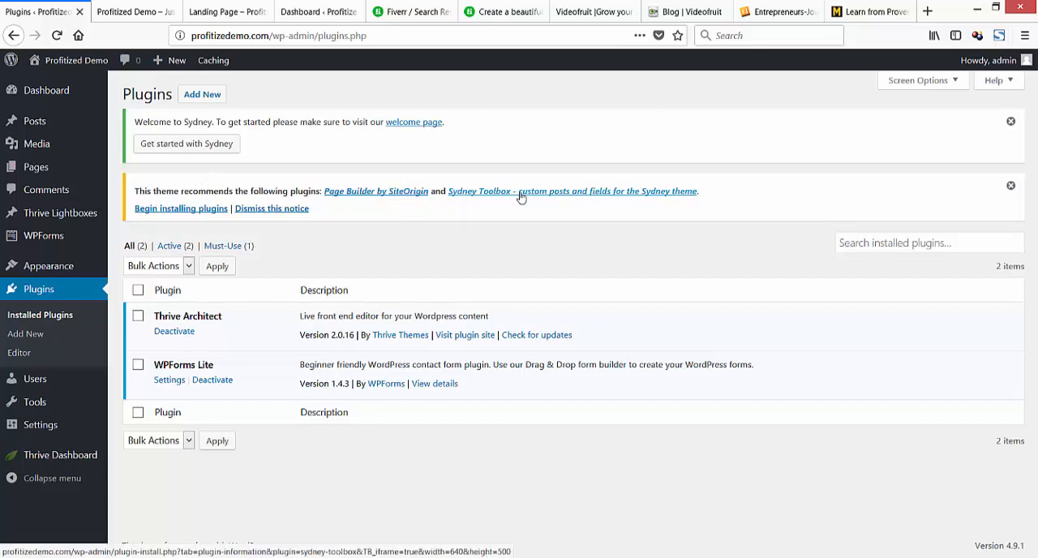
View the details of the recommended Page Builder by SiteOrigin plugin and close them.
{"action": "left_click", "coordinate": [380, 193]}
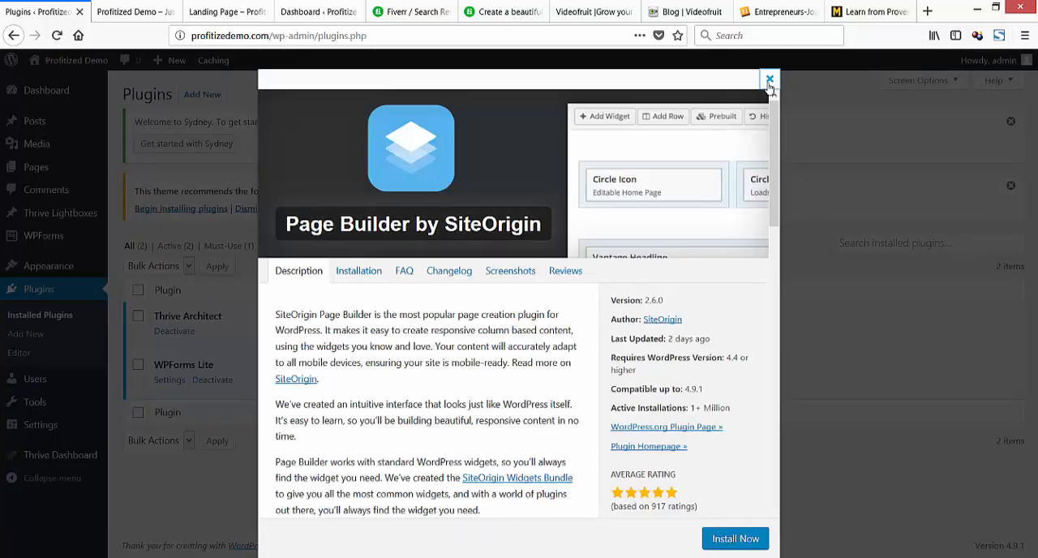
{"action": "left_click", "coordinate": [734, 539]}
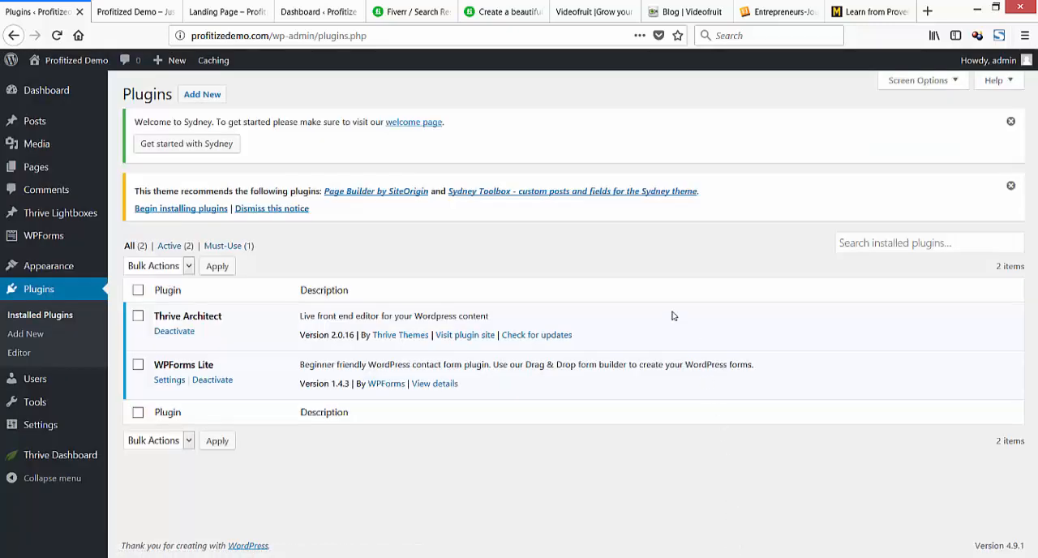
Install the recommended Sydney Toolbox plugin and return to the theme's required plugins list.
{"action": "left_click", "coordinate": [179, 214]}
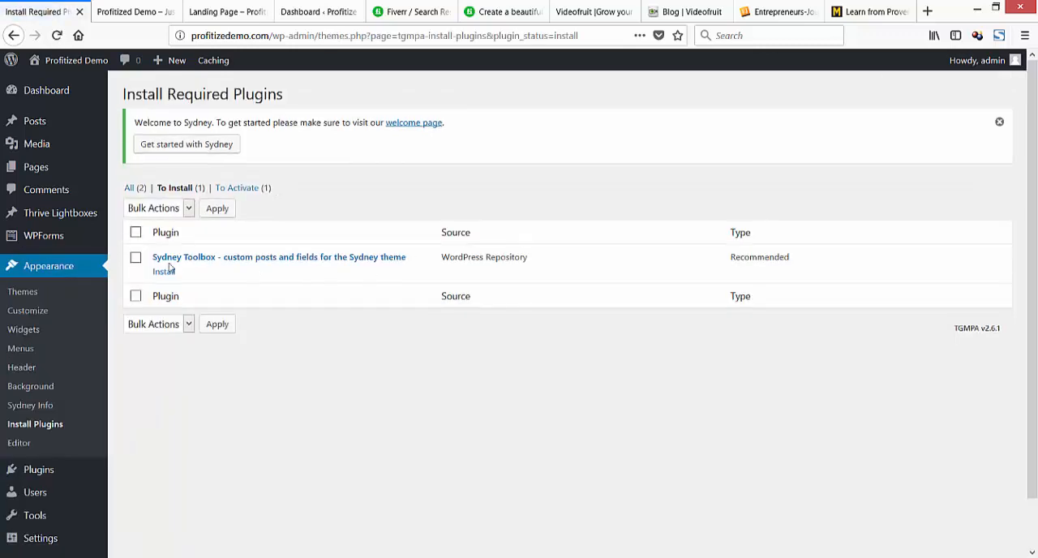
{"action": "left_click", "coordinate": [162, 271]}
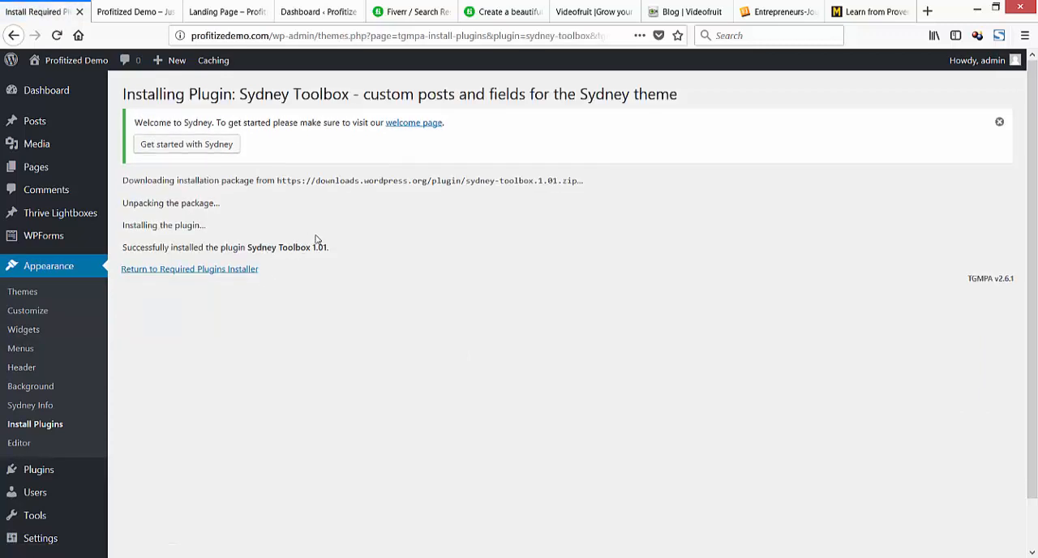
{"action": "left_click", "coordinate": [203, 271]}
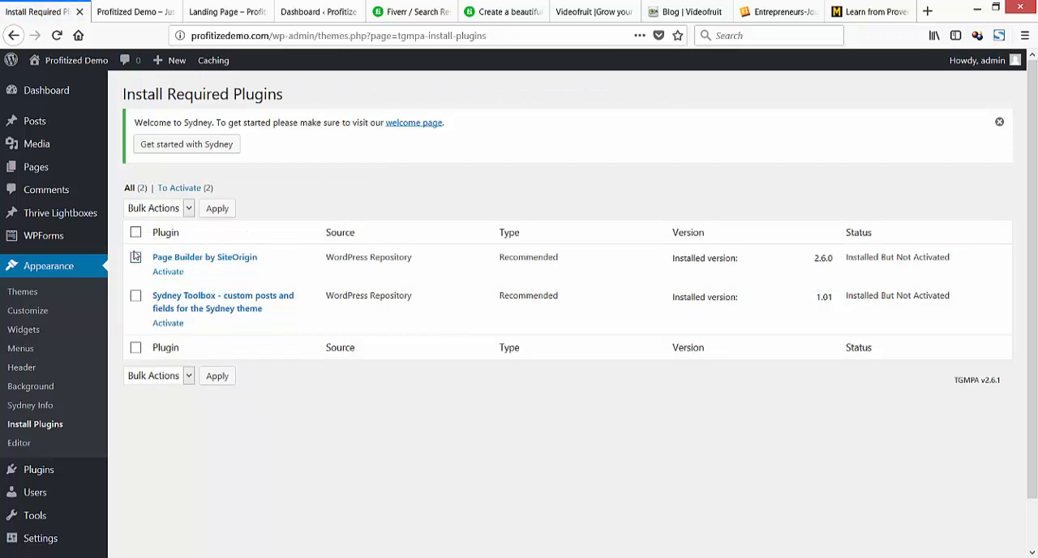
Activate Page Builder by SiteOrigin and Sydney Toolbox together with a bulk action.
{"action": "left_click", "coordinate": [135, 297]}
{"action": "left_click", "coordinate": [135, 258]}
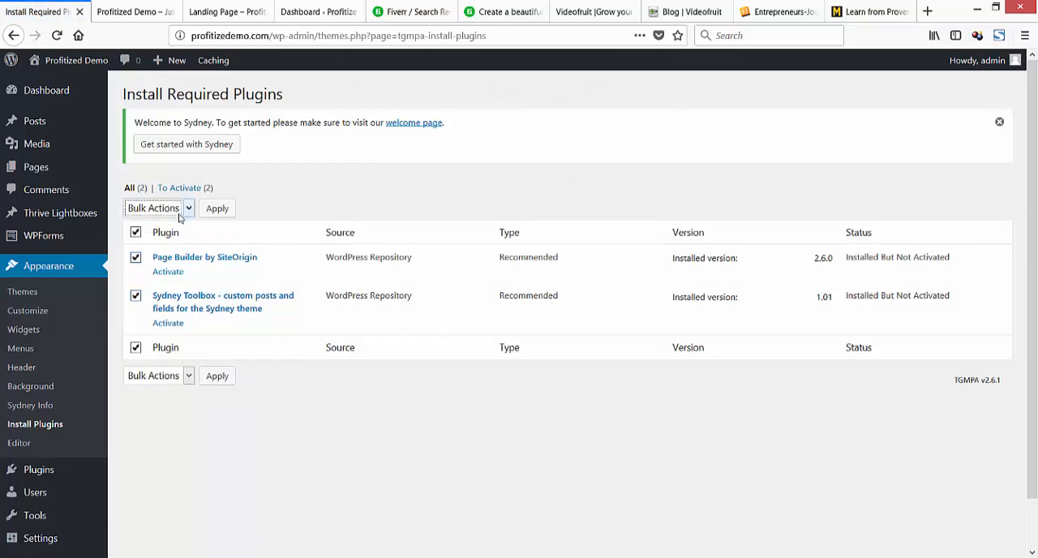
{"action": "left_click", "coordinate": [158, 209]}
{"action": "left_click", "coordinate": [160, 276]}
{"action": "left_click", "coordinate": [216, 209]}
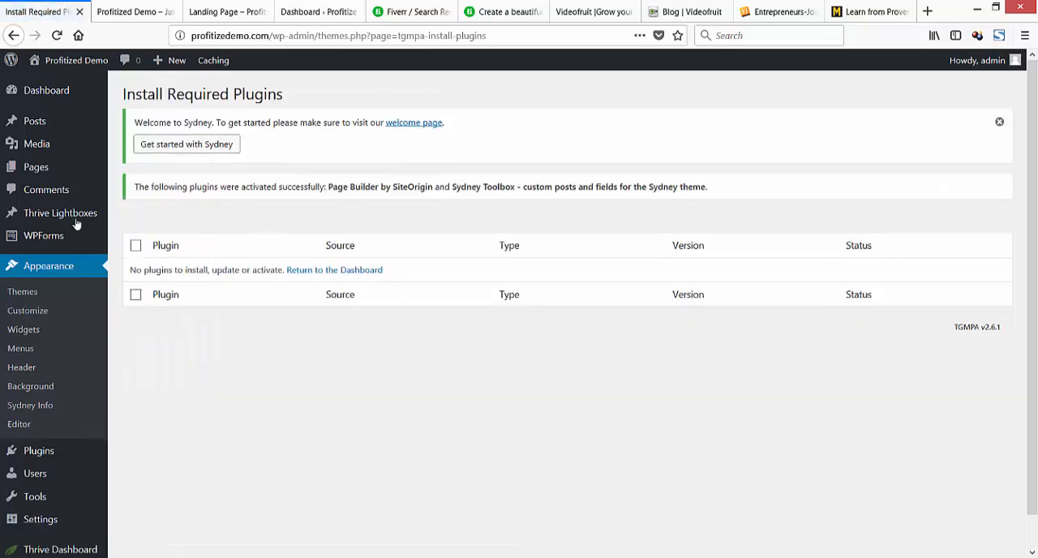
Install the WP Super Cache plugin from the featured plugins available to add.
{"action": "left_click", "coordinate": [40, 452]}
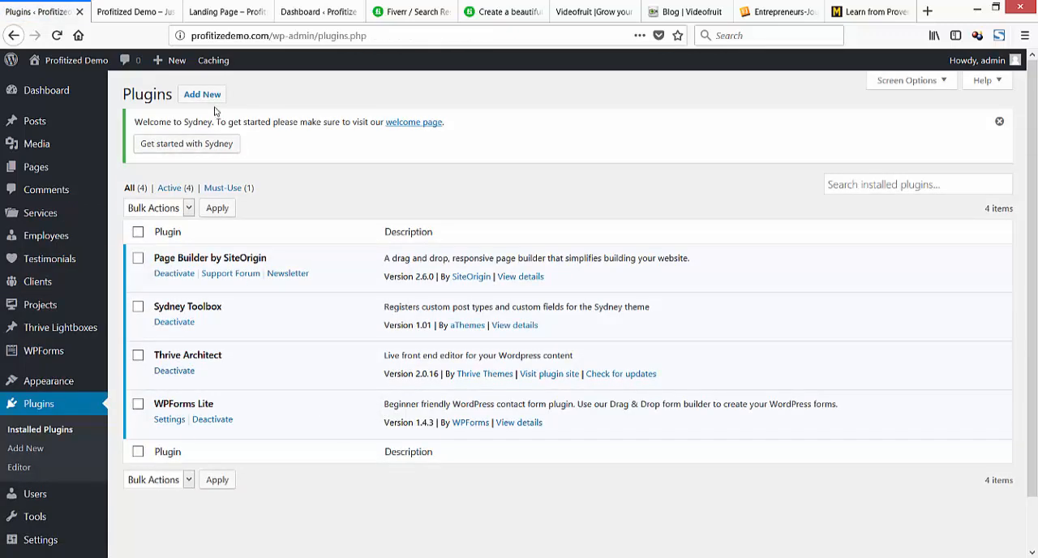
{"action": "left_click", "coordinate": [214, 98]}
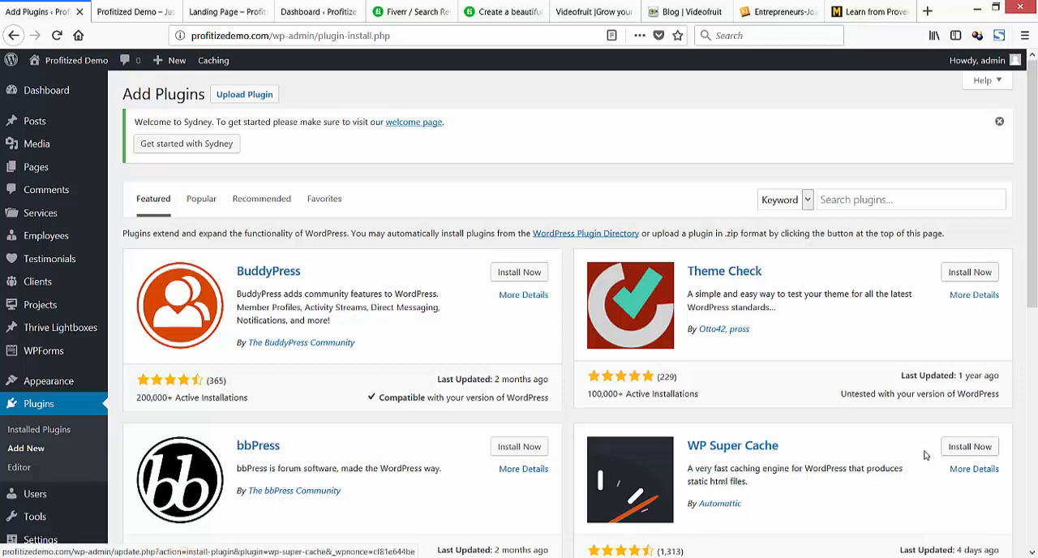
{"action": "left_click", "coordinate": [970, 446]}
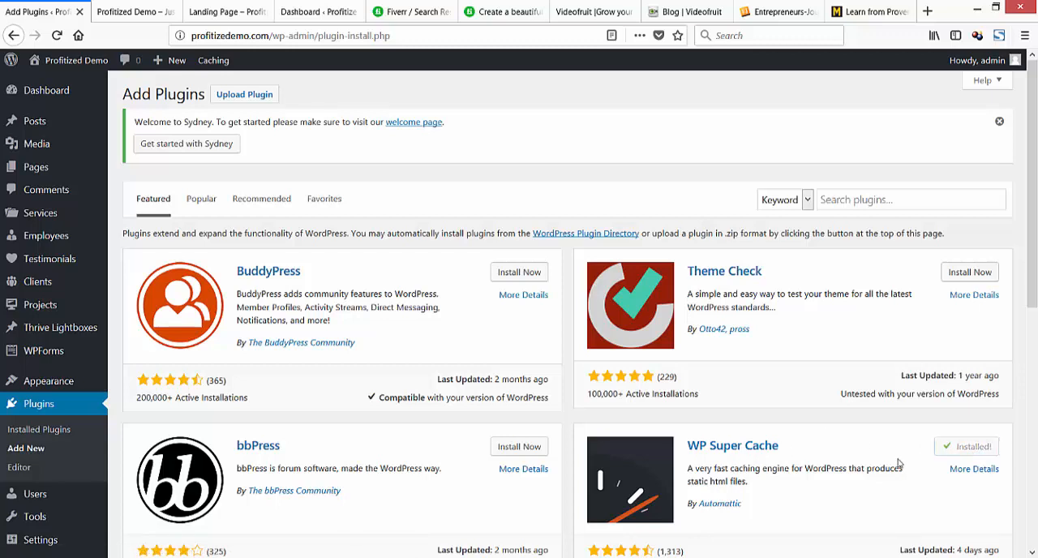
Search the plugin directory for "contact form" and install Contact Form 7.
{"action": "left_click", "coordinate": [836, 199]}
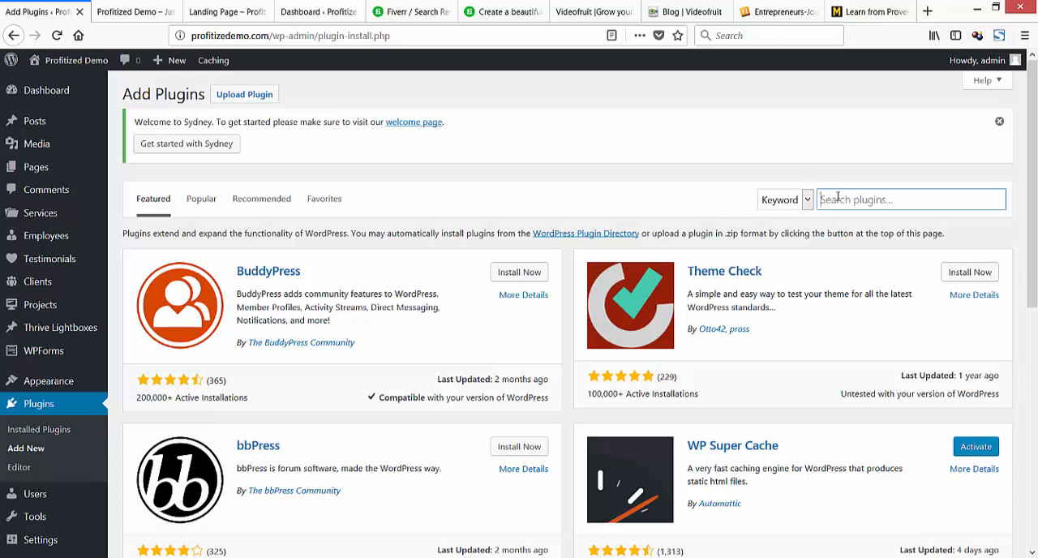
{"action": "type", "text": "contact fom"}
{"action": "key", "text": "BackSpace"}
{"action": "type", "text": "rm"}
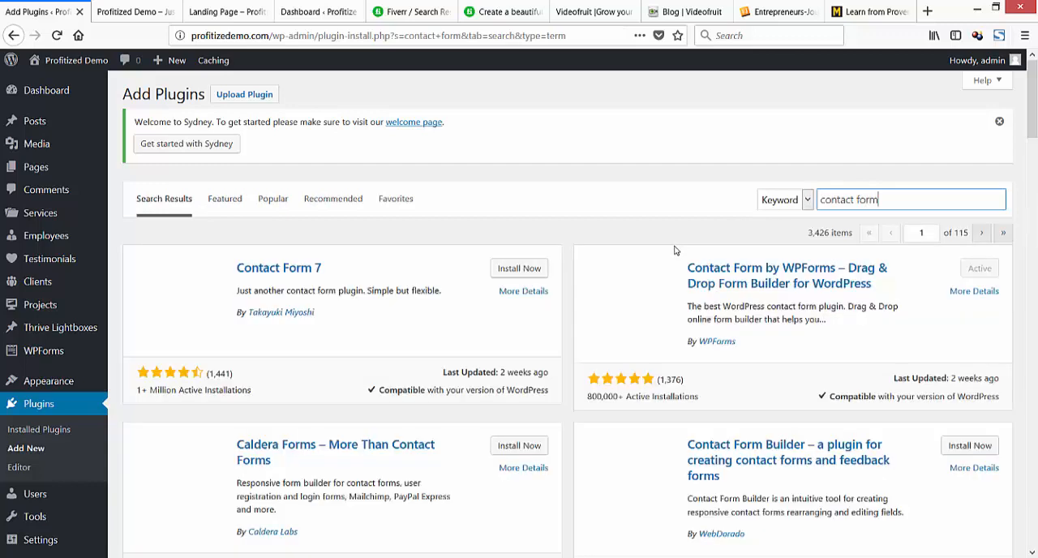
{"action": "left_click", "coordinate": [519, 270]}
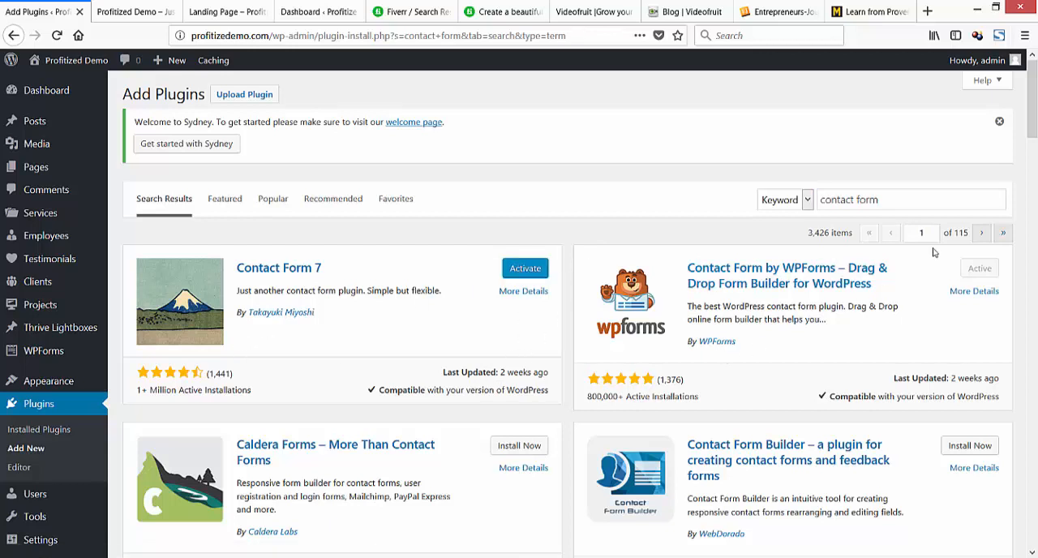
Search the plugin directory for "pretty links", then install and activate Shortlinks by Pretty Links.
{"action": "triple_click", "coordinate": [891, 202]}
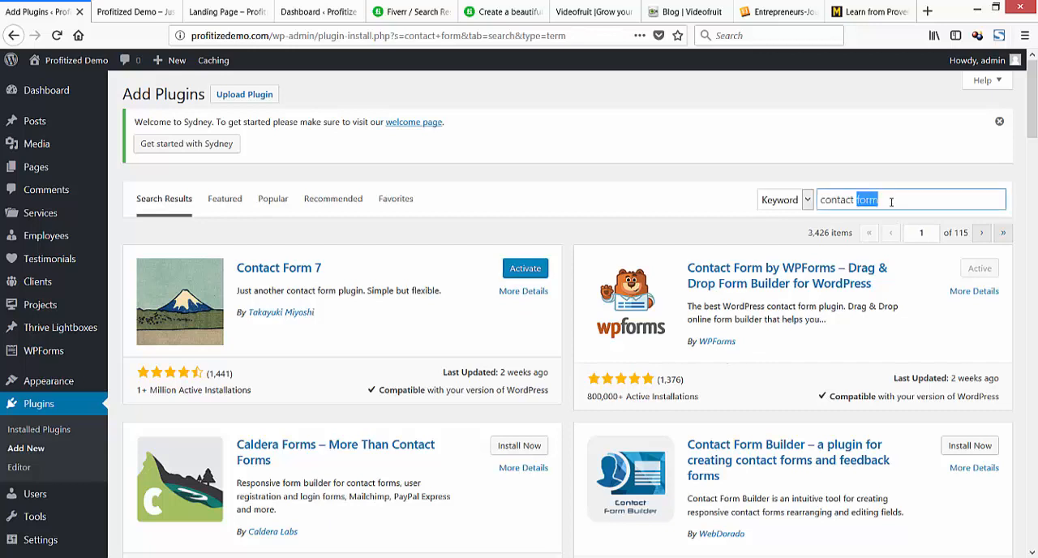
{"action": "type", "text": "pretty links"}
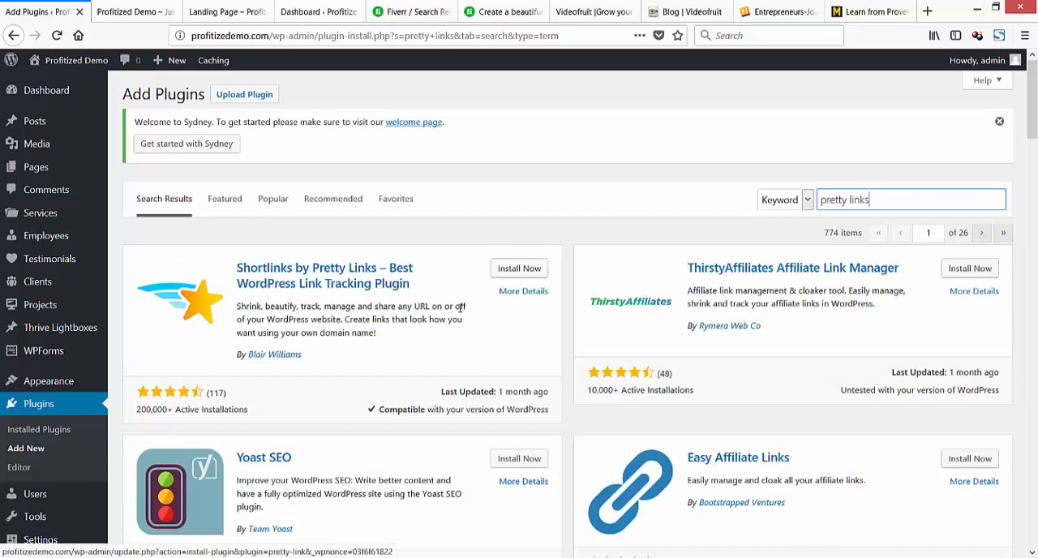
{"action": "left_click", "coordinate": [511, 275]}
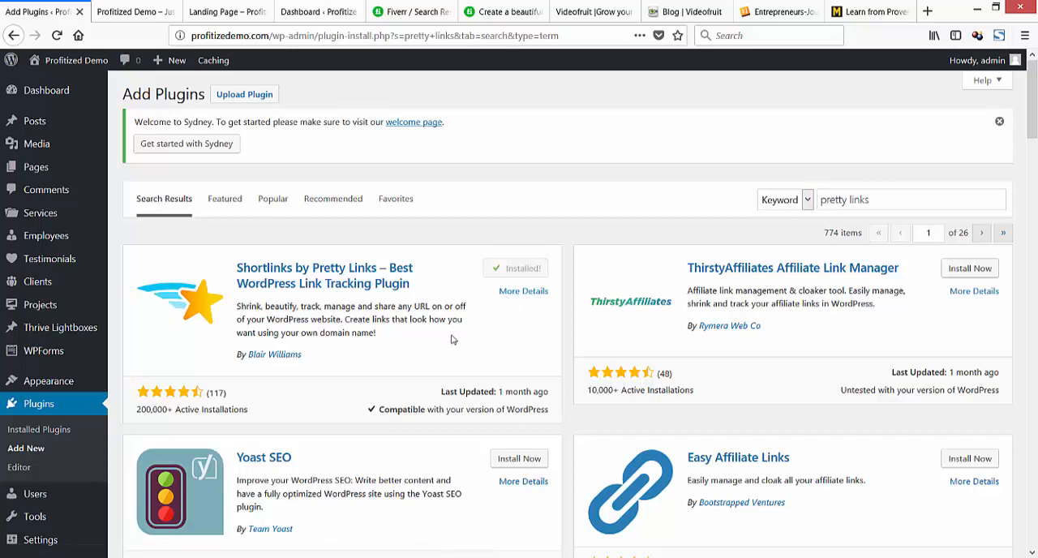
{"action": "left_click", "coordinate": [525, 274]}
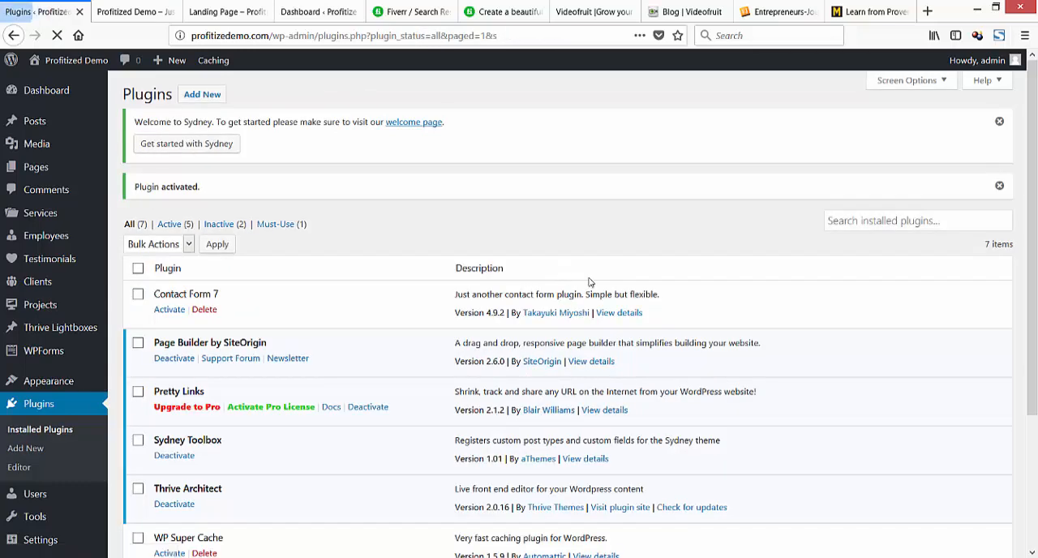
Go back to adding new plugins and search the directory for "hide post title".
{"action": "scroll", "coordinate": [532, 335], "scroll_direction": "down", "scroll_amount": 2}
{"action": "scroll", "coordinate": [532, 335], "scroll_direction": "down", "scroll_amount": 2}
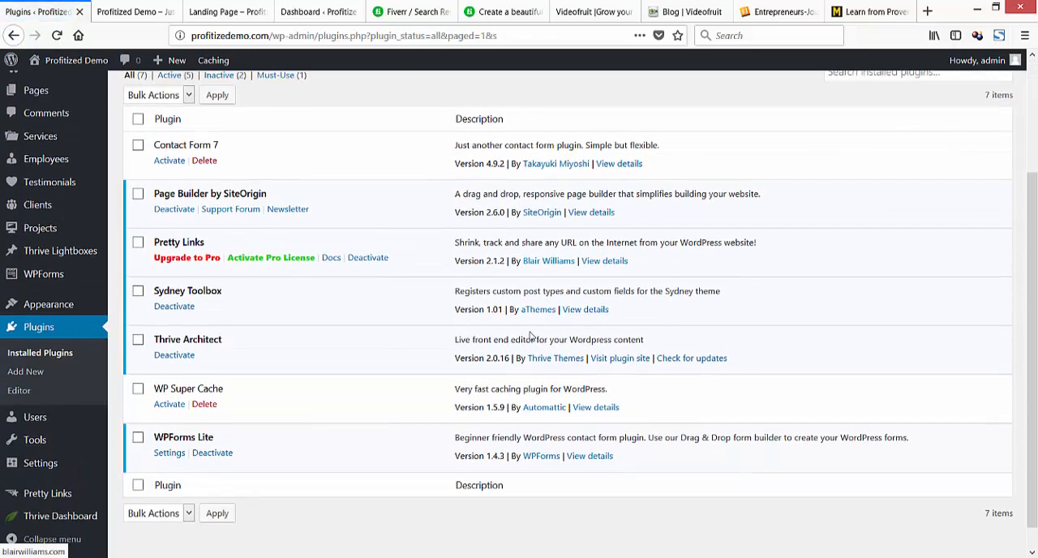
{"action": "scroll", "coordinate": [531, 335], "scroll_direction": "up", "scroll_amount": 4}
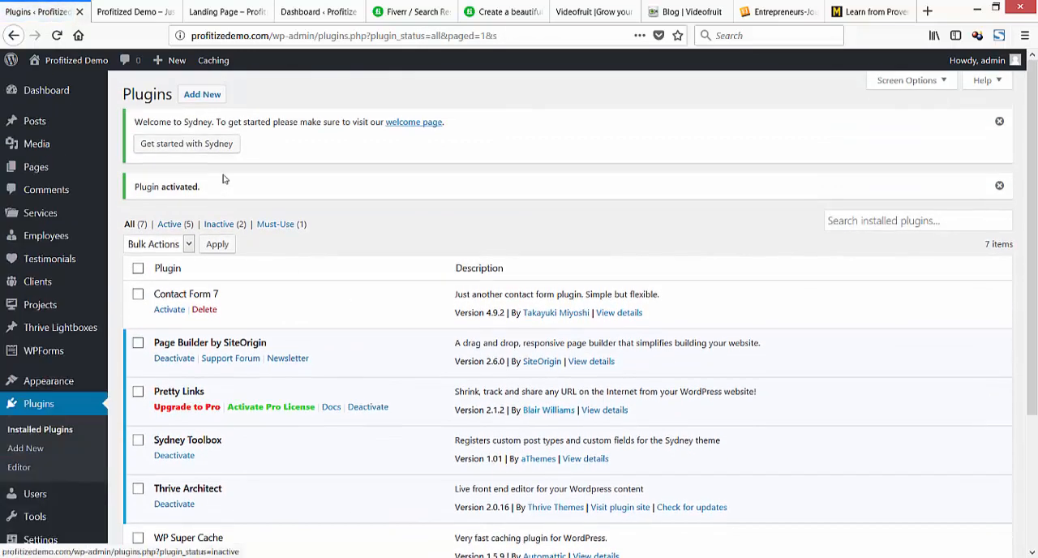
{"action": "left_click", "coordinate": [873, 220]}
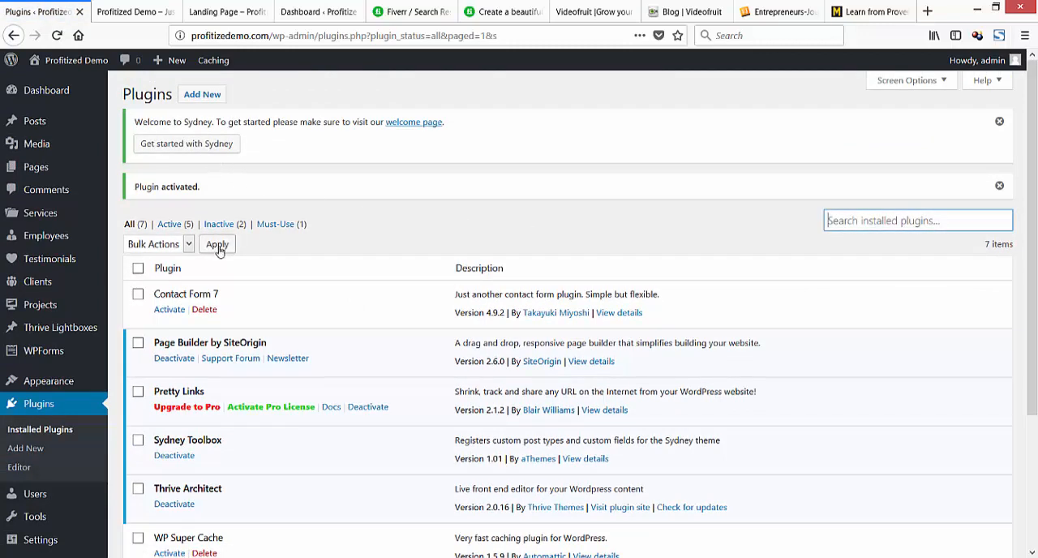
{"action": "left_click", "coordinate": [31, 451]}
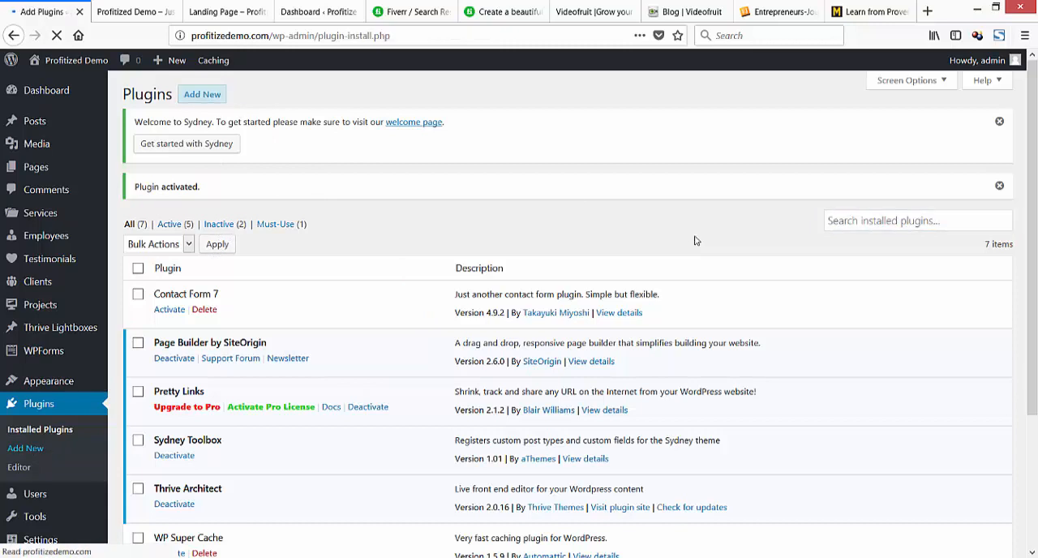
{"action": "left_click", "coordinate": [898, 201]}
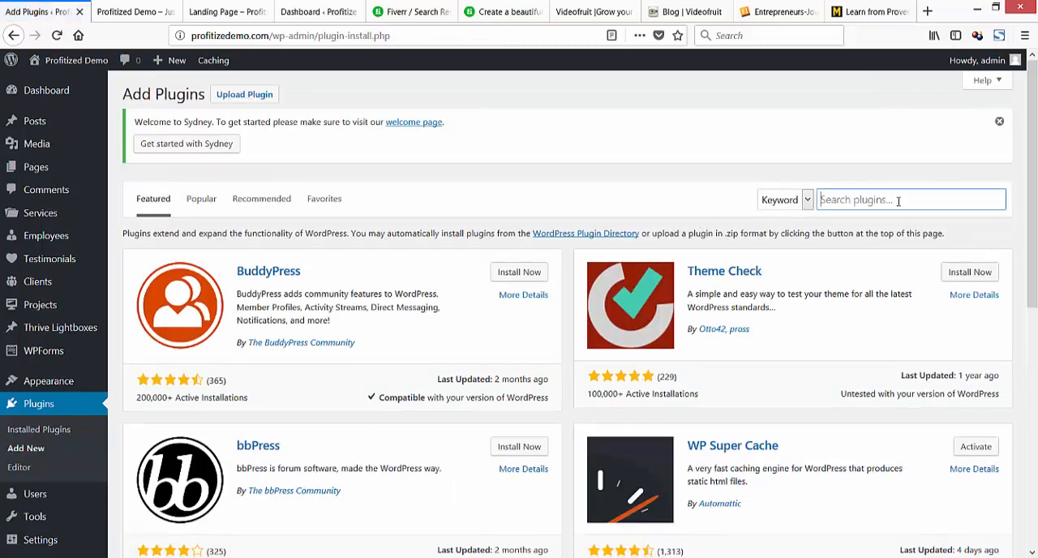
{"action": "type", "text": "hide"}
{"action": "type", "text": " page"}
{"action": "key", "text": "BackSpace"}
{"action": "key", "text": "BackSpace"}
{"action": "key", "text": "BackSpace"}
{"action": "type", "text": "ost title"}
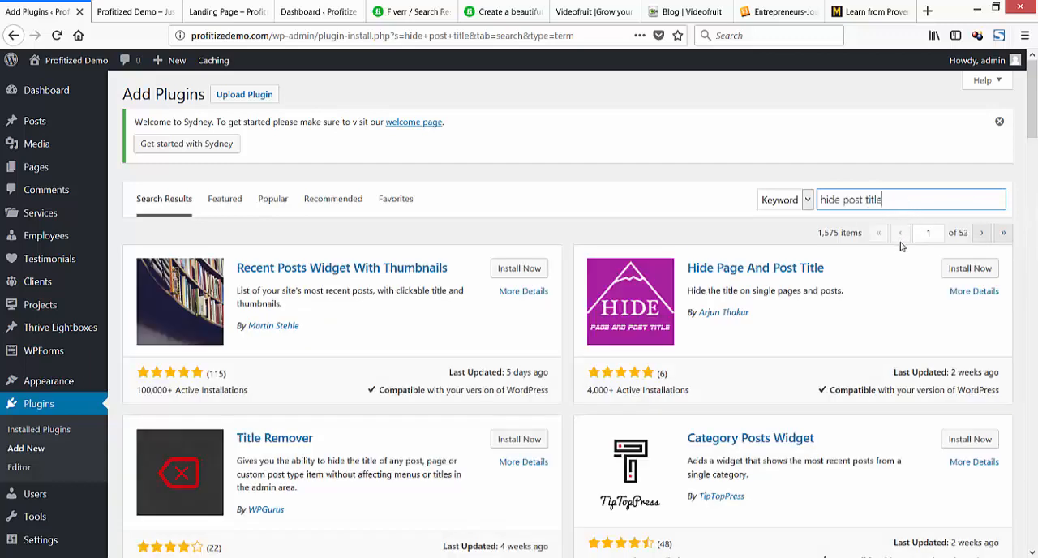
Install and activate the Title Remover plugin by WPGurus from the search results.
{"action": "scroll", "coordinate": [851, 357], "scroll_direction": "down", "scroll_amount": 3}
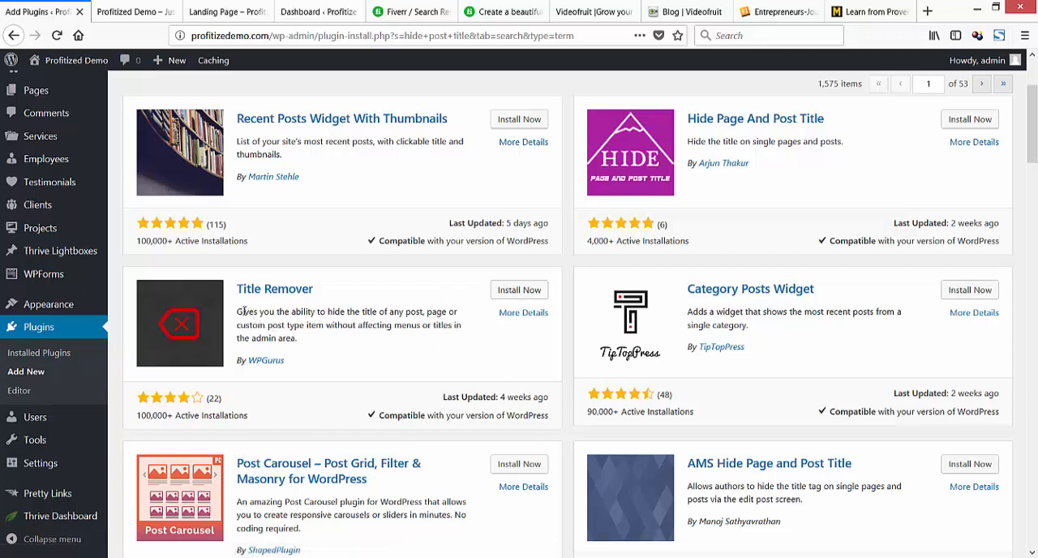
{"action": "left_click_drag", "start_coordinate": [242, 311], "coordinate": [369, 311]}
{"action": "left_click", "coordinate": [290, 313]}
{"action": "left_click", "coordinate": [520, 292]}
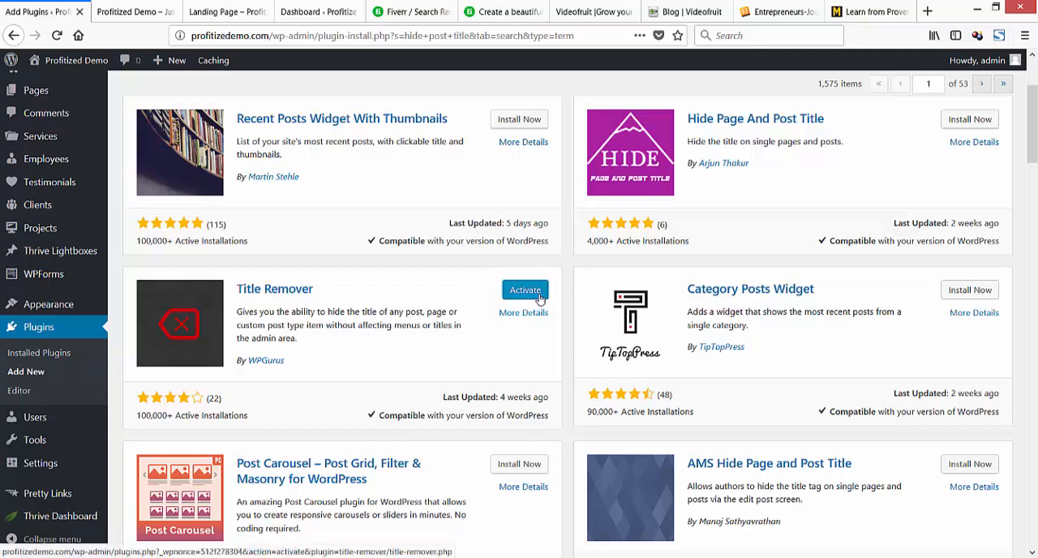
{"action": "left_click", "coordinate": [540, 297]}
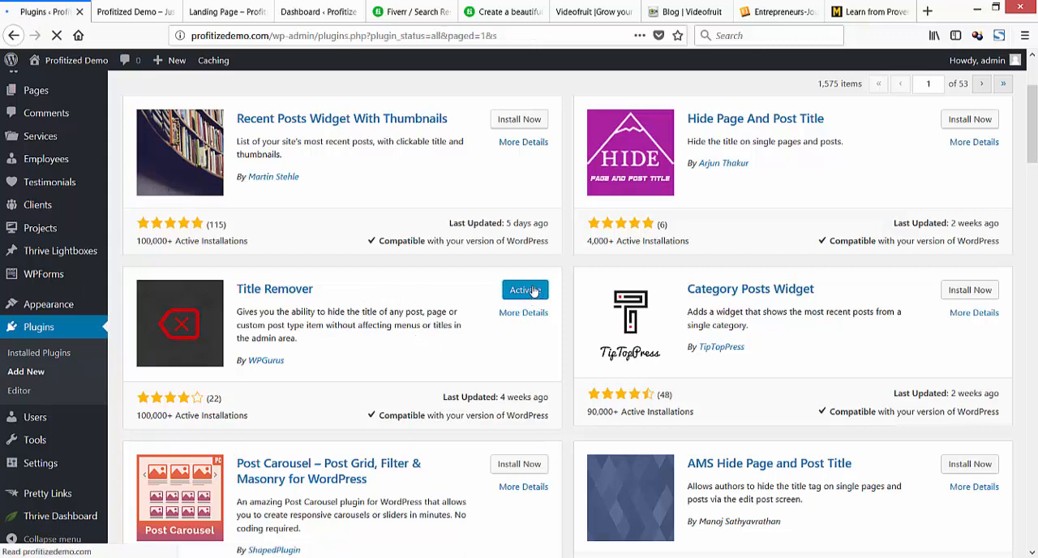
Activate the WP Super Cache and Contact Form 7 plugins in the installed plugins list.
{"action": "scroll", "coordinate": [538, 324], "scroll_direction": "down", "scroll_amount": 3}
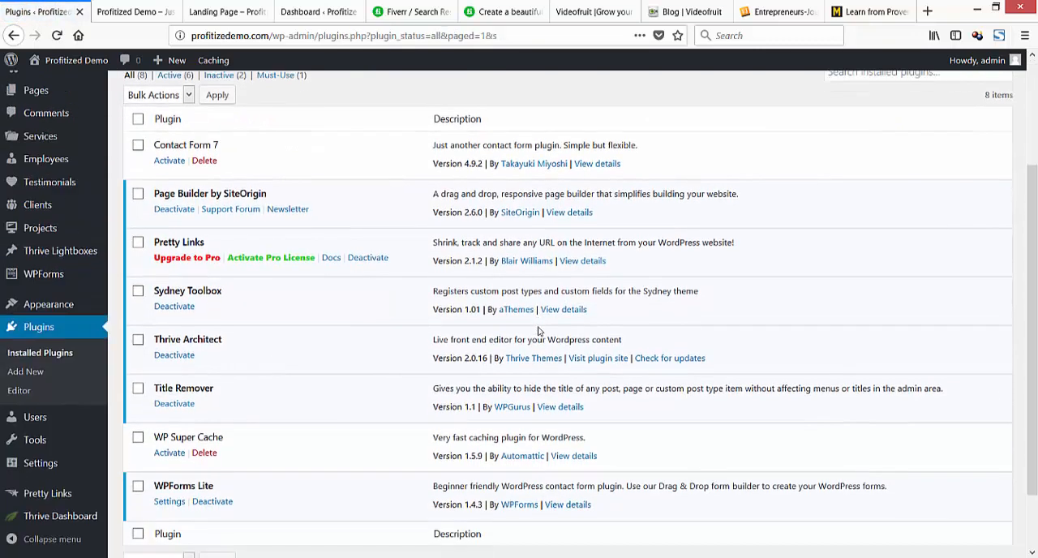
{"action": "left_click", "coordinate": [174, 452]}
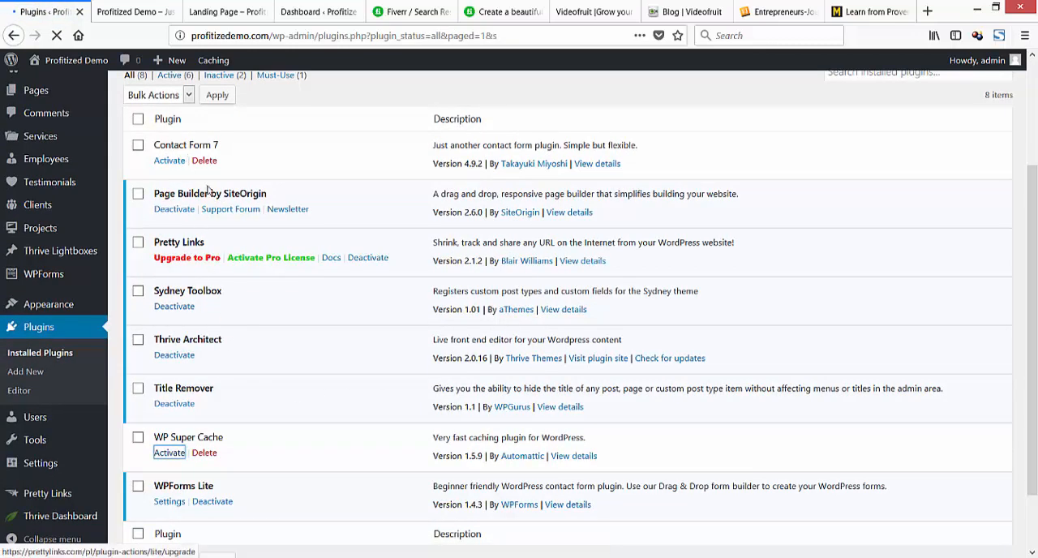
{"action": "scroll", "coordinate": [200, 311], "scroll_direction": "down", "scroll_amount": 3}
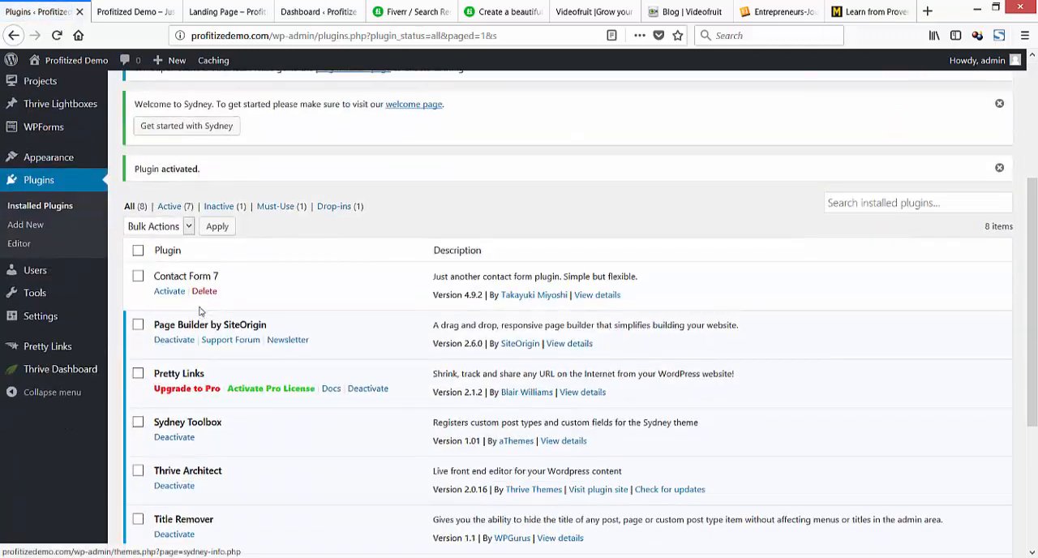
{"action": "left_click", "coordinate": [170, 291]}
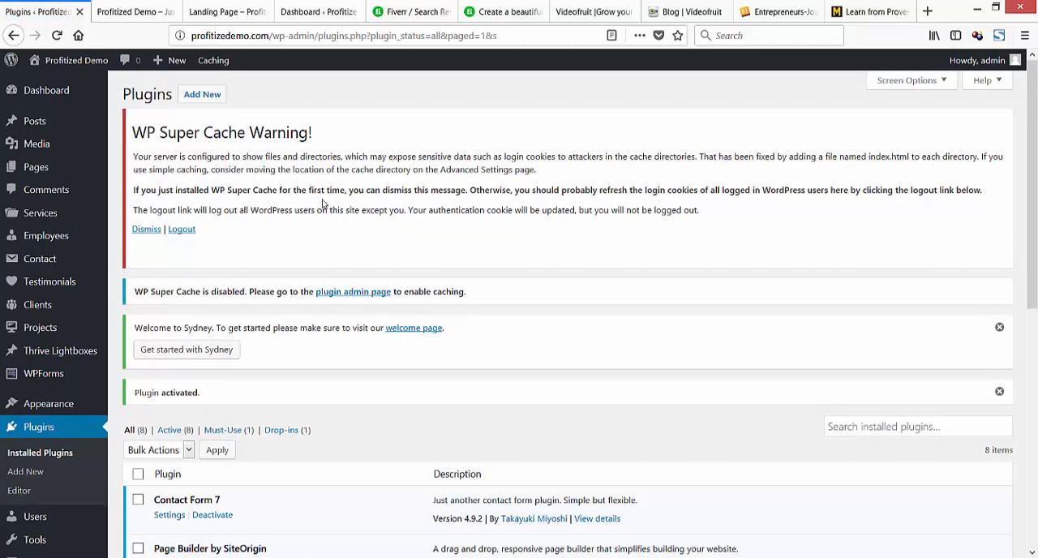
Dismiss the WP Super Cache warning, the Sydney welcome notice and the plugin activation notice.
{"action": "left_click", "coordinate": [147, 230]}
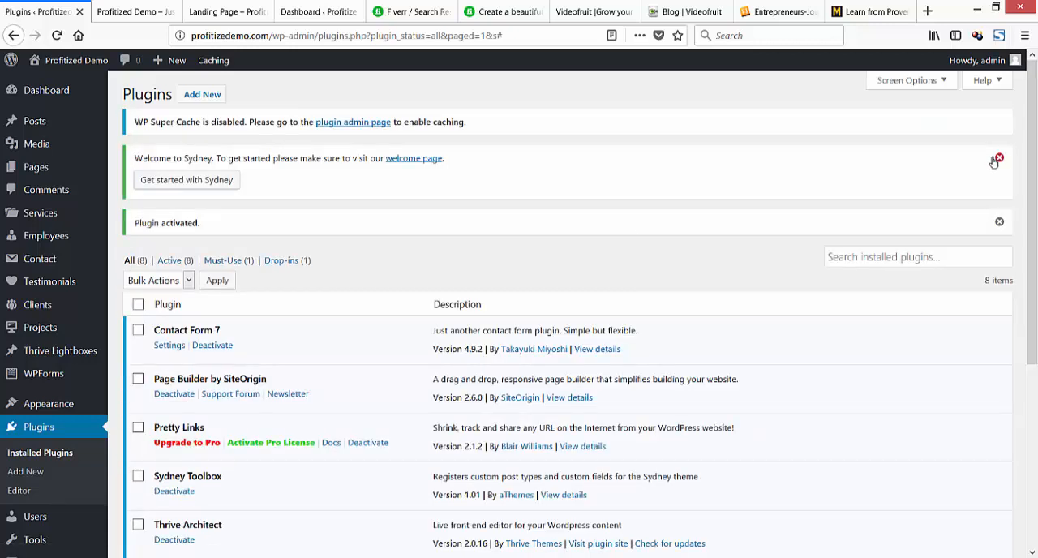
{"action": "left_click", "coordinate": [998, 159]}
{"action": "left_click", "coordinate": [999, 160]}
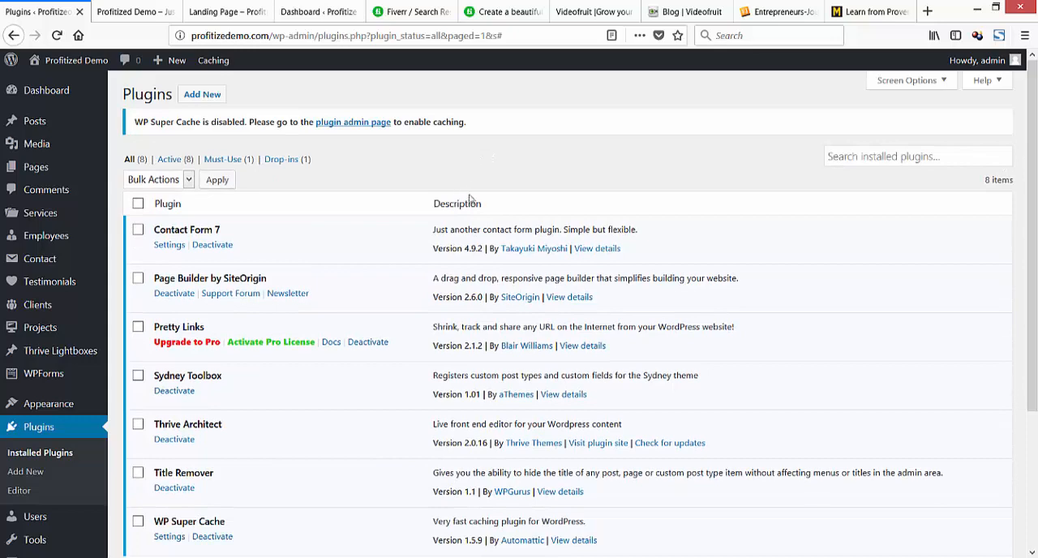
Review the full list of installed plugins to check which ones the site uses.
{"action": "scroll", "coordinate": [483, 263], "scroll_direction": "down", "scroll_amount": 3}
{"action": "scroll", "coordinate": [484, 264], "scroll_direction": "down", "scroll_amount": 1}
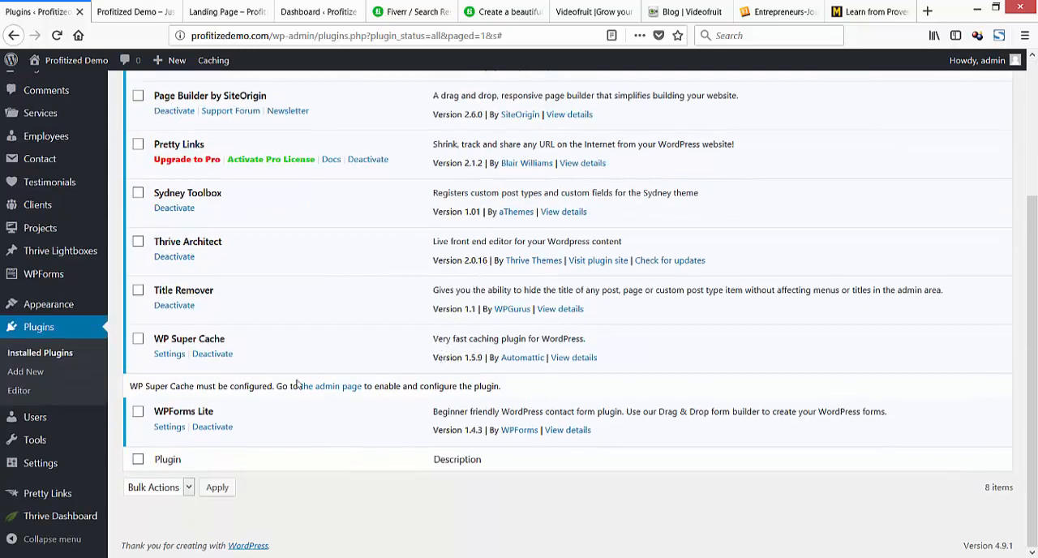
{"action": "scroll", "coordinate": [453, 358], "scroll_direction": "up", "scroll_amount": 5}
{"action": "scroll", "coordinate": [456, 360], "scroll_direction": "down", "scroll_amount": 2}
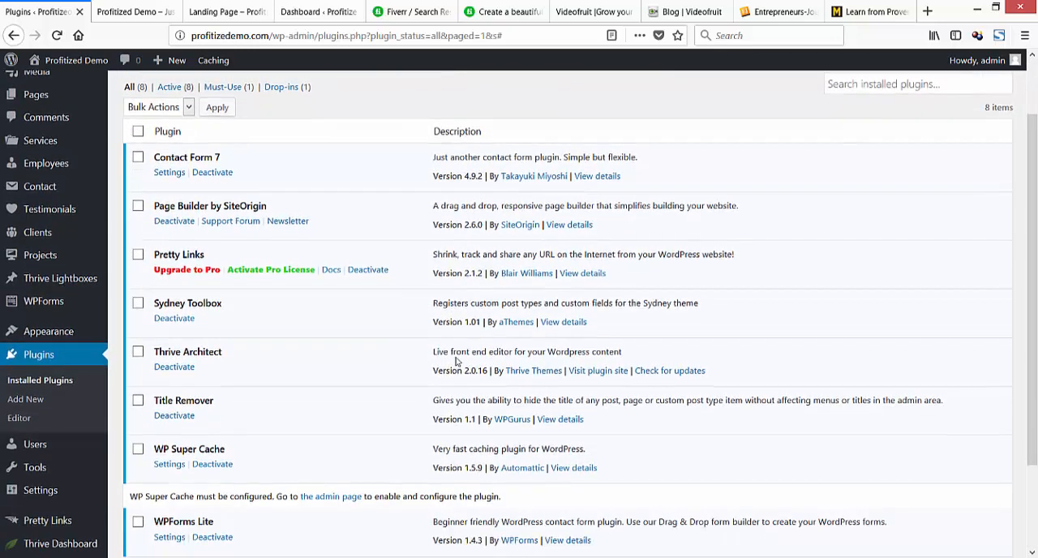
{"action": "scroll", "coordinate": [457, 361], "scroll_direction": "down", "scroll_amount": 2}
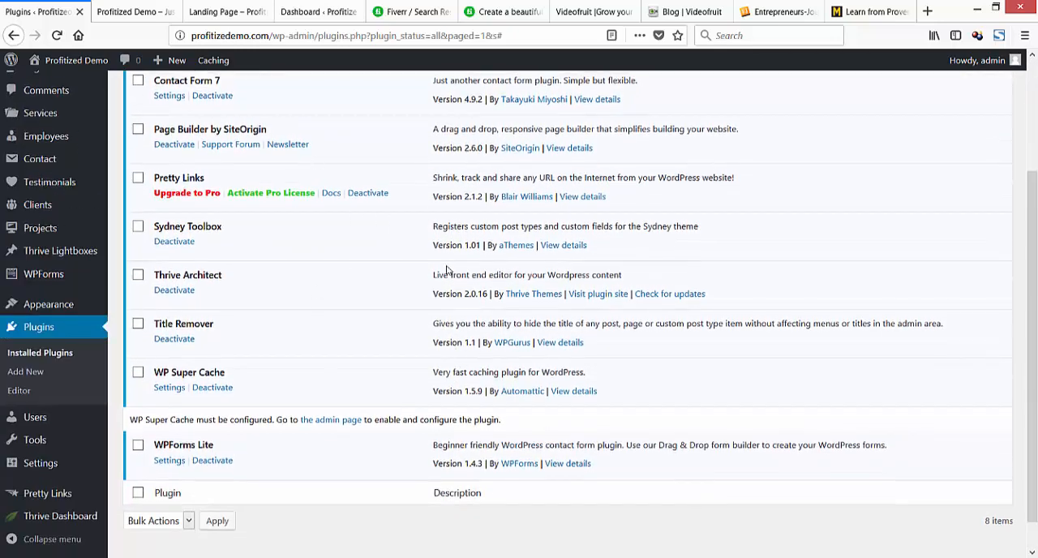
{"action": "scroll", "coordinate": [449, 270], "scroll_direction": "up", "scroll_amount": 4}
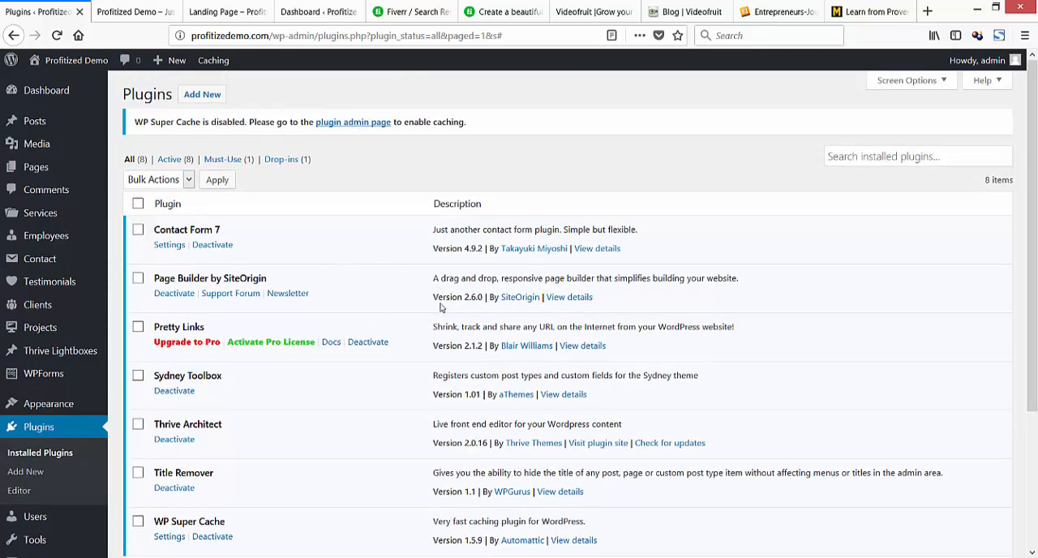
{"action": "scroll", "coordinate": [421, 295], "scroll_direction": "down", "scroll_amount": 5}
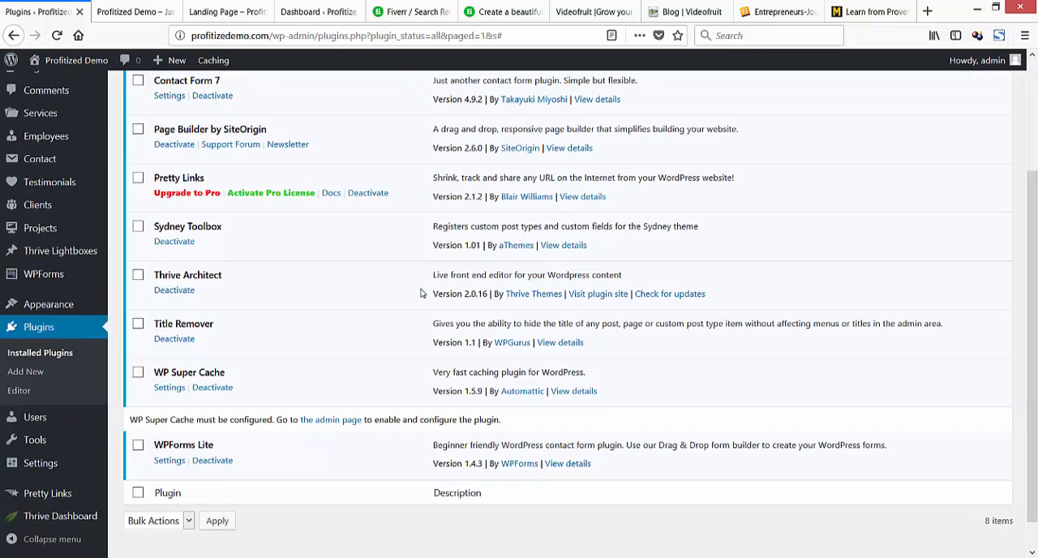
{"action": "scroll", "coordinate": [422, 294], "scroll_direction": "up", "scroll_amount": 5}
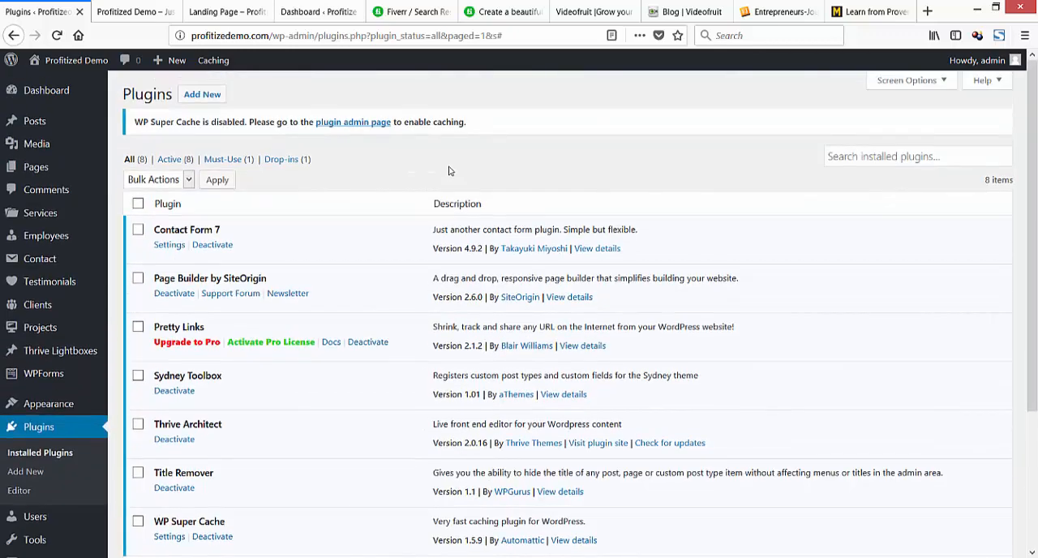
{"action": "scroll", "coordinate": [452, 293], "scroll_direction": "down", "scroll_amount": 2}
{"action": "scroll", "coordinate": [452, 294], "scroll_direction": "down", "scroll_amount": 2}
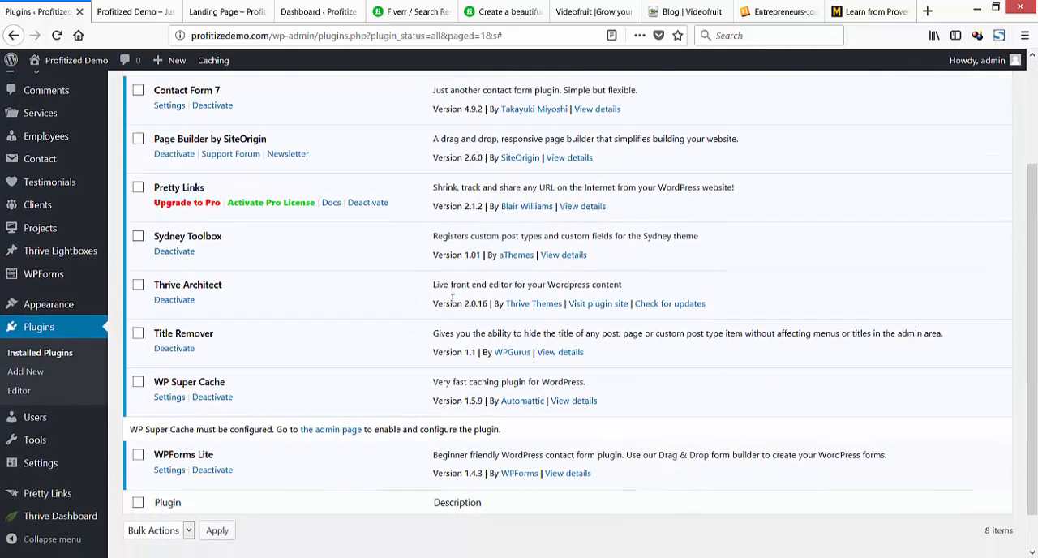
{"action": "scroll", "coordinate": [453, 300], "scroll_direction": "up", "scroll_amount": 2}
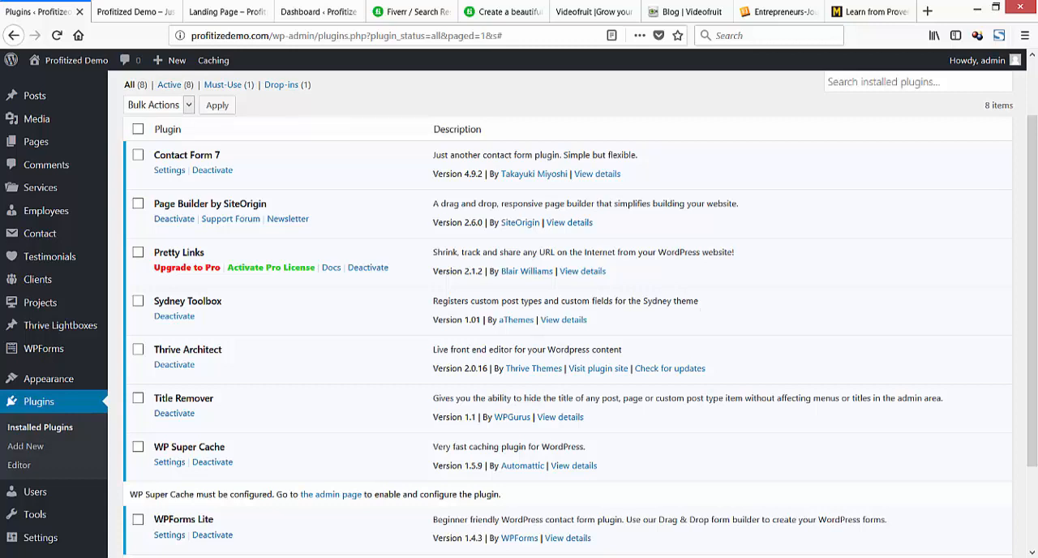
Switch to the Notepad notes and add the line "Plugins: use the plugins you like the most", followed by an indented dash.
{"action": "left_click_drag", "start_coordinate": [0, 138], "coordinate": [373, 84]}
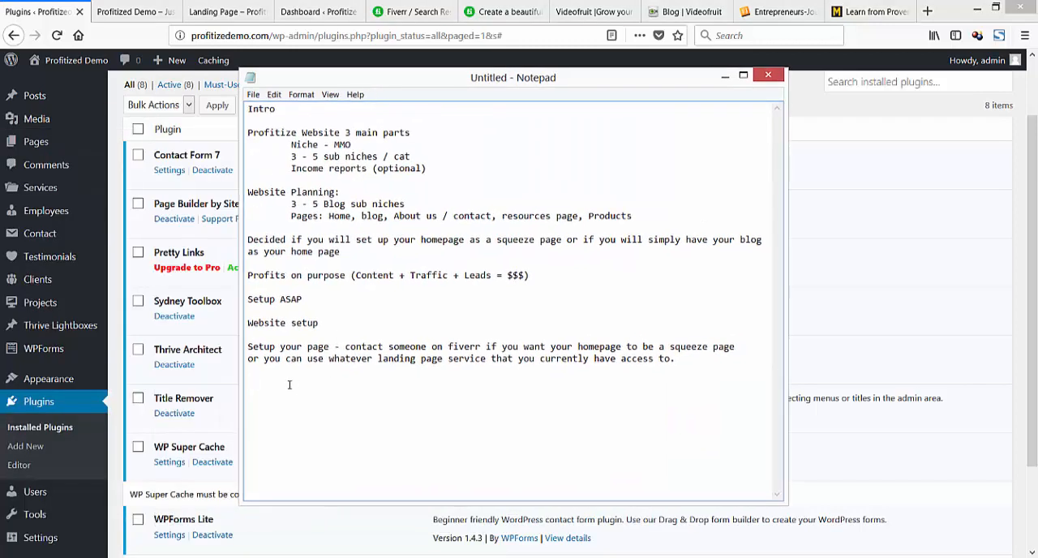
{"action": "type", "text": "Plugins use the plugins you like the most"}
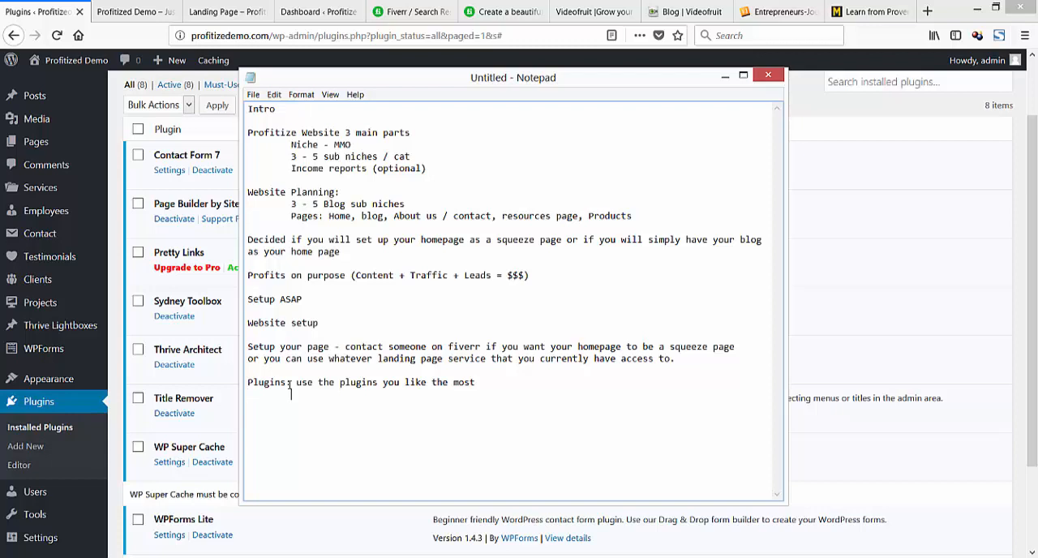
{"action": "type", "text": " \t- if youw"}
Write the first plugin sub-point as "if you want your website to run better use no more than 25 plugins".
{"action": "key", "text": "BackSpace"}
{"action": "key", "text": "BackSpace"}
{"action": "type", "text": "want your website to"}
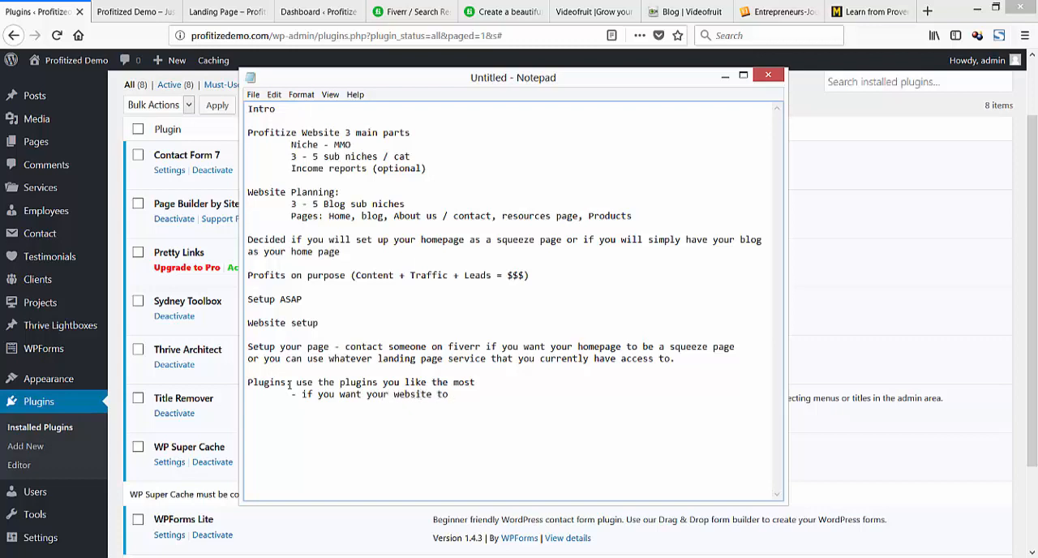
{"action": "type", "text": " run better"}
{"action": "type", "text": "les"}
{"action": "key", "text": "BackSpace"}
{"action": "key", "text": "BackSpace"}
{"action": "key", "text": "BackSpace"}
{"action": "type", "text": "no more than "}
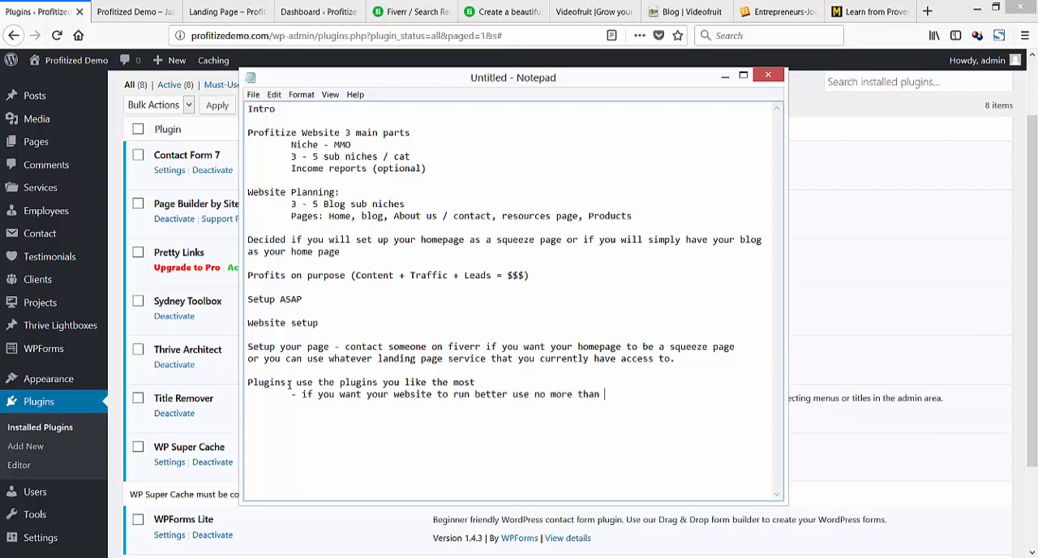
{"action": "type", "text": "25 plugin"}
Add the sub-point "- for best results keep below 10 plugins" and move the notes window out of view.
{"action": "type", "text": "fo"}
{"action": "type", "text": "r best"}
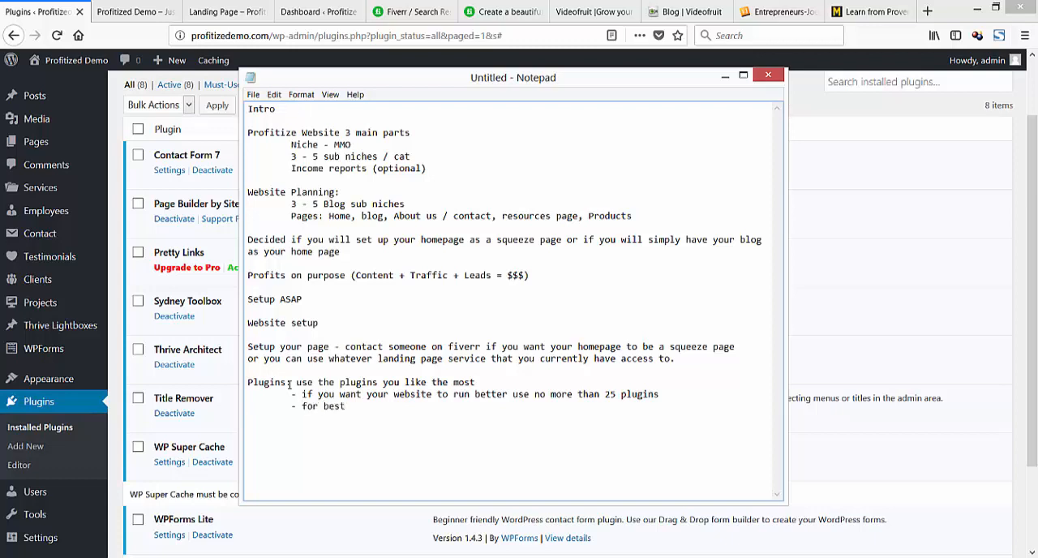
{"action": "type", "text": " results keep below 10 plugins"}
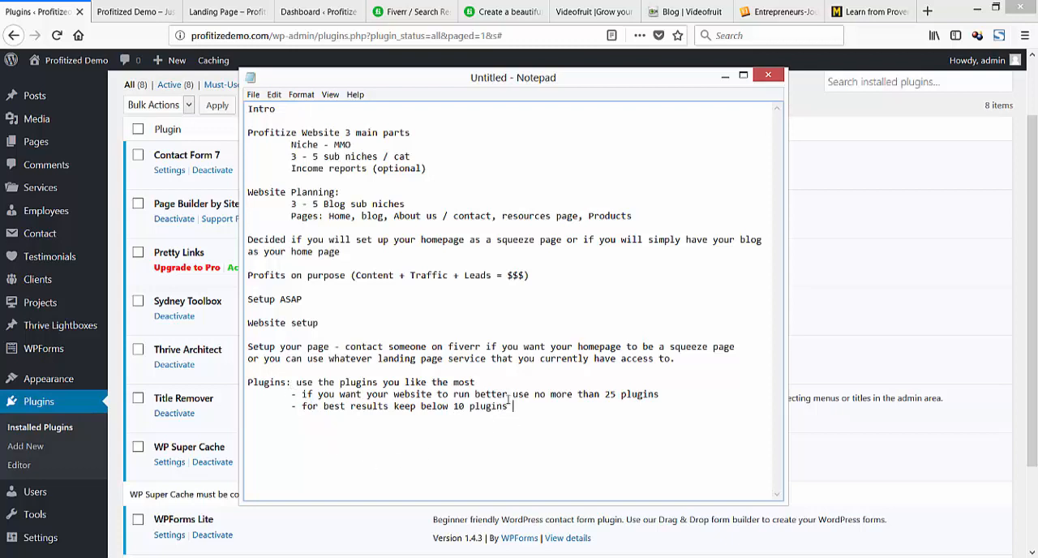
{"action": "left_click_drag", "start_coordinate": [439, 74], "coordinate": [0, 122]}
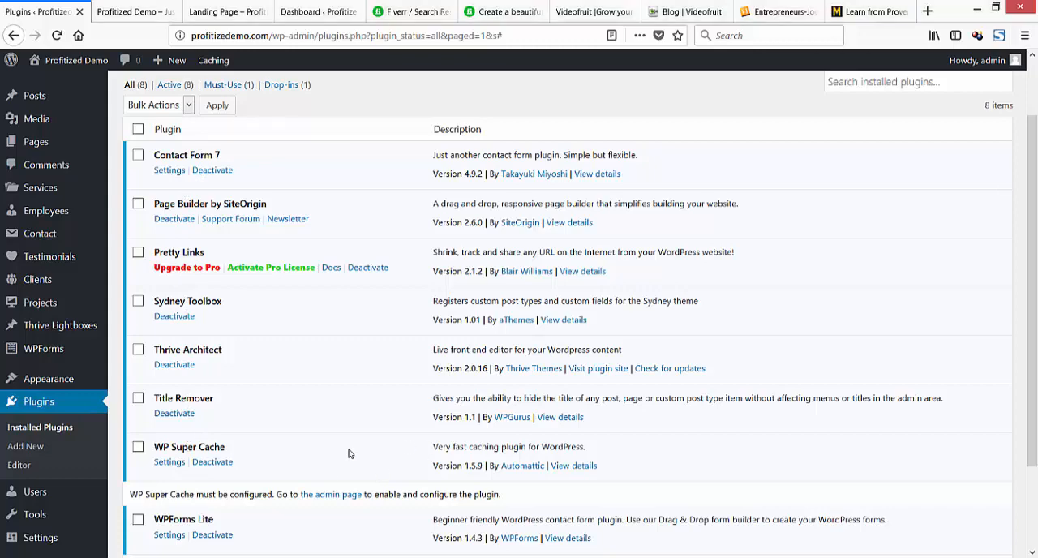
Compare the installed plugins with the plugin guidelines in the notes.
{"action": "scroll", "coordinate": [349, 447], "scroll_direction": "down", "scroll_amount": 3}
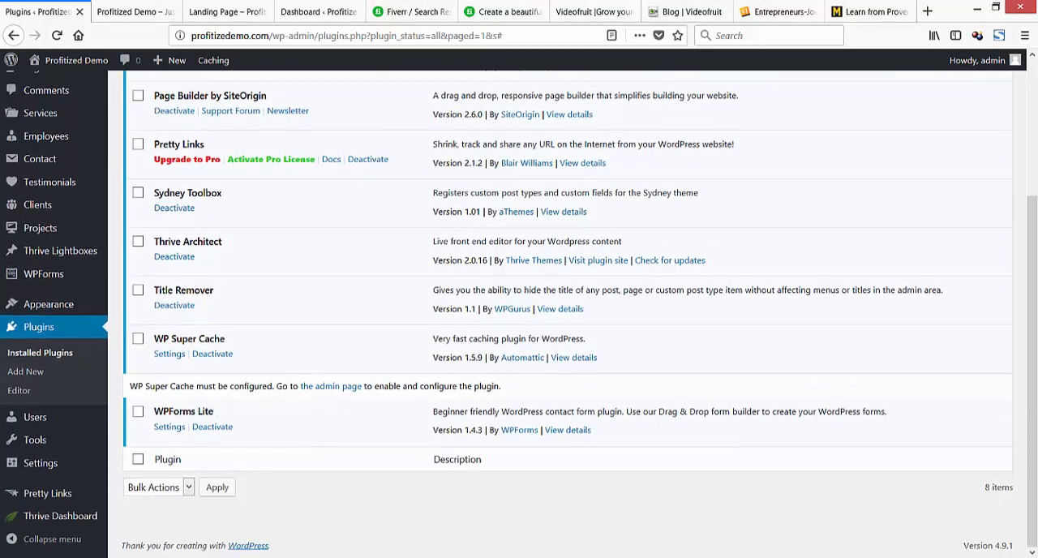
{"action": "key", "text": "alt+Tab"}
{"action": "left_click_drag", "start_coordinate": [429, 171], "coordinate": [587, 112]}
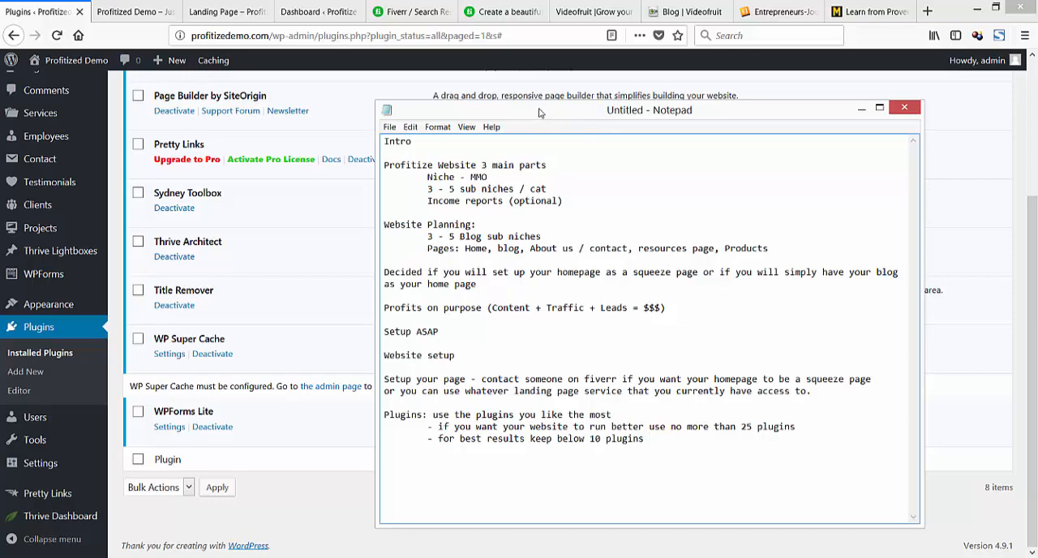
{"action": "left_click_drag", "start_coordinate": [542, 118], "coordinate": [0, 146]}
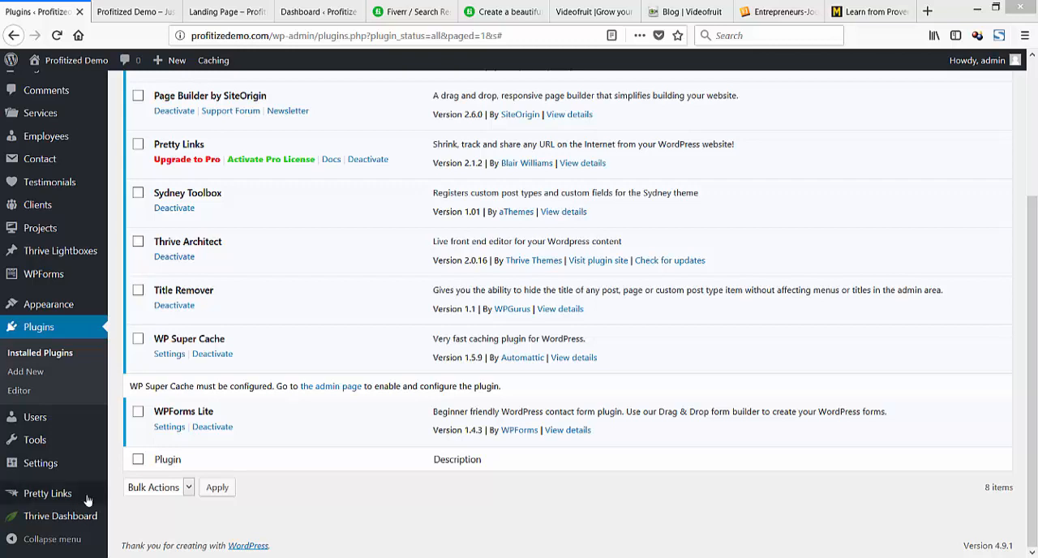
Open the WordPress permalink settings and save them with the Post name structure.
{"action": "mouse_move", "coordinate": [47, 467]}
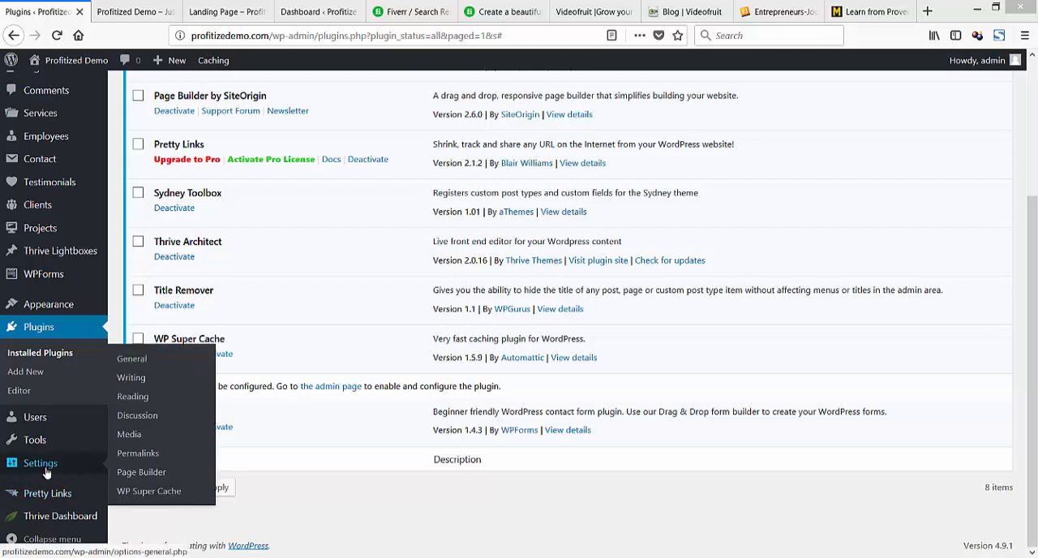
{"action": "left_click", "coordinate": [145, 459]}
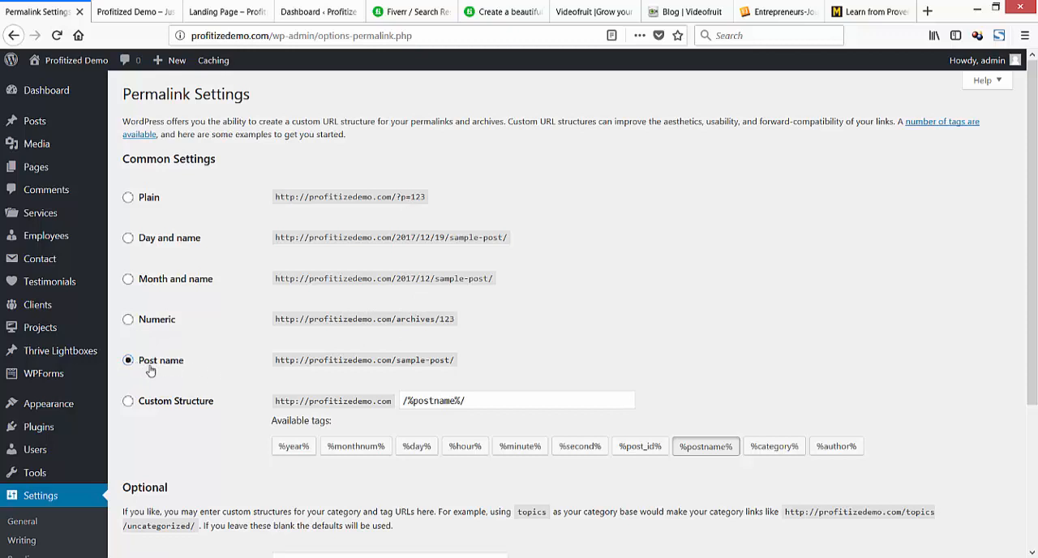
{"action": "scroll", "coordinate": [336, 355], "scroll_direction": "down", "scroll_amount": 5}
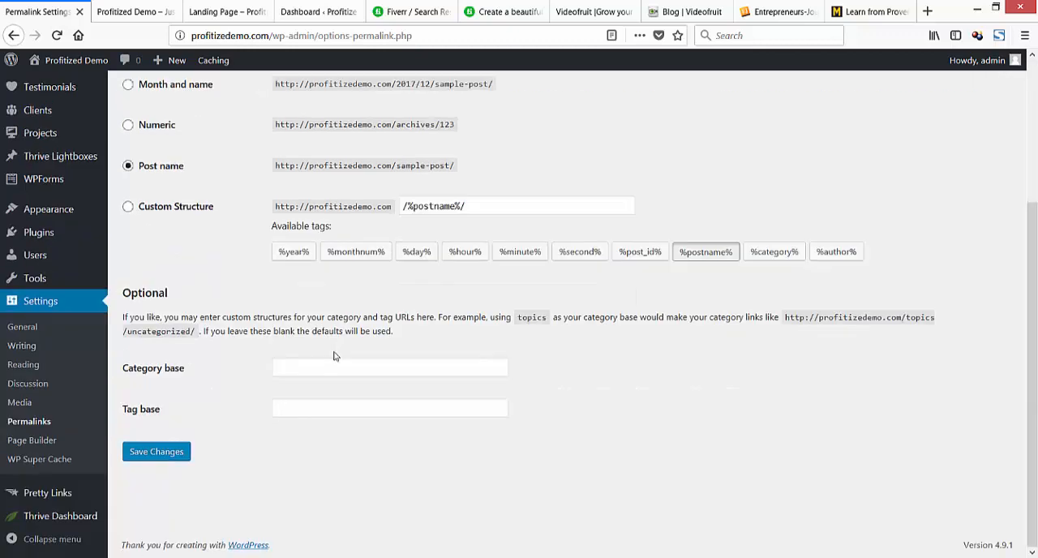
{"action": "left_click", "coordinate": [165, 457]}
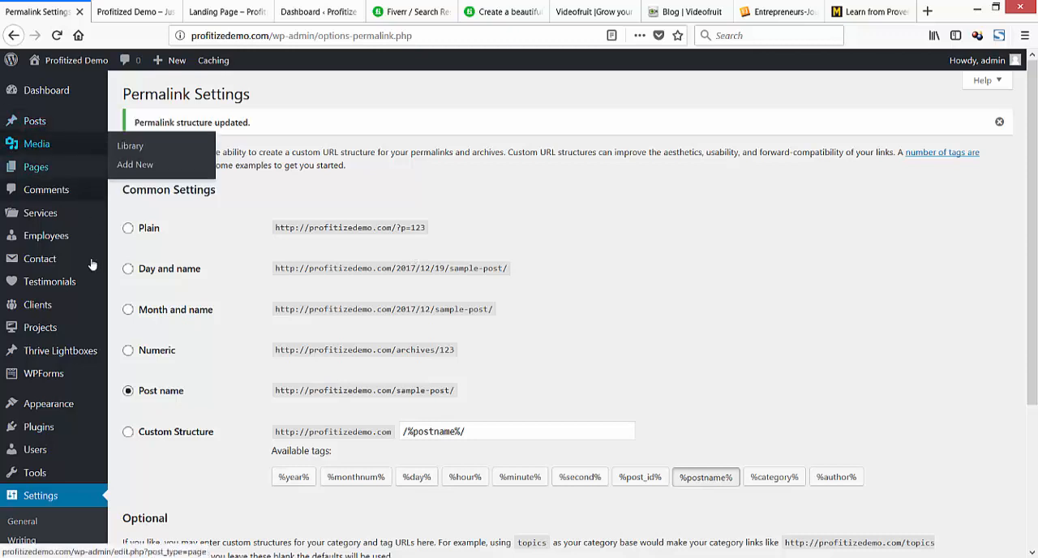
Add the heading "Page Setup:" below the plugin notes in Notepad and move the notes out of view.
{"action": "left_click_drag", "start_coordinate": [0, 154], "coordinate": [527, 96]}
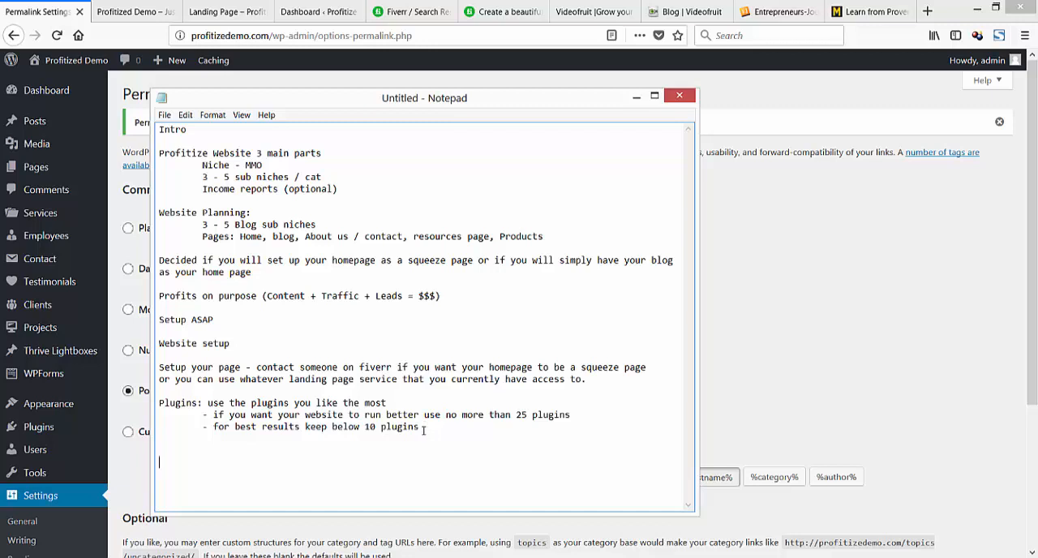
{"action": "type", "text": "Page Setup:"}
{"action": "key", "text": "Return"}
{"action": "key", "text": "Return"}
{"action": "left_click_drag", "start_coordinate": [304, 99], "coordinate": [0, 106]}
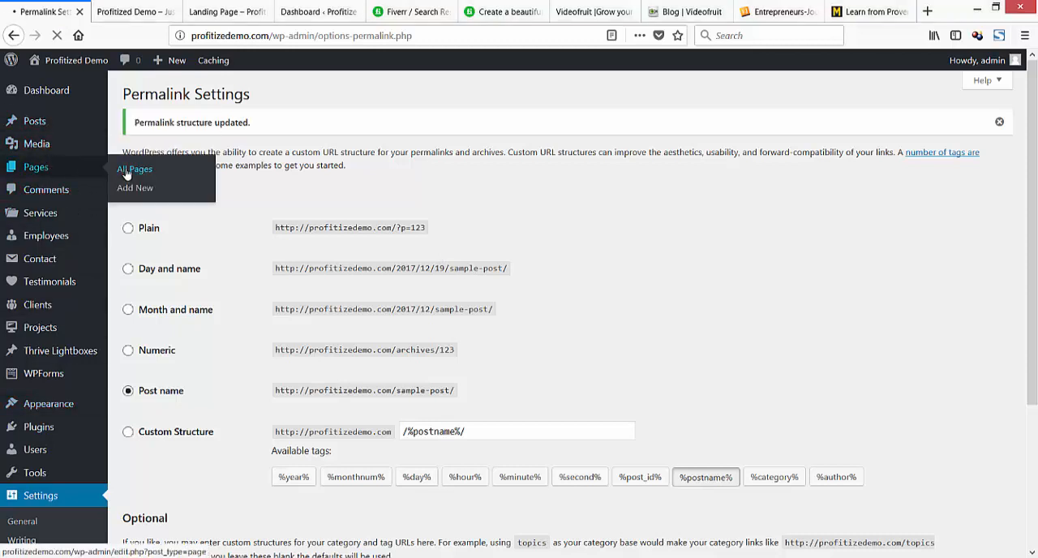
Open the list of all pages, check the planned pages in the notes, and start a new page.
{"action": "left_click", "coordinate": [136, 187]}
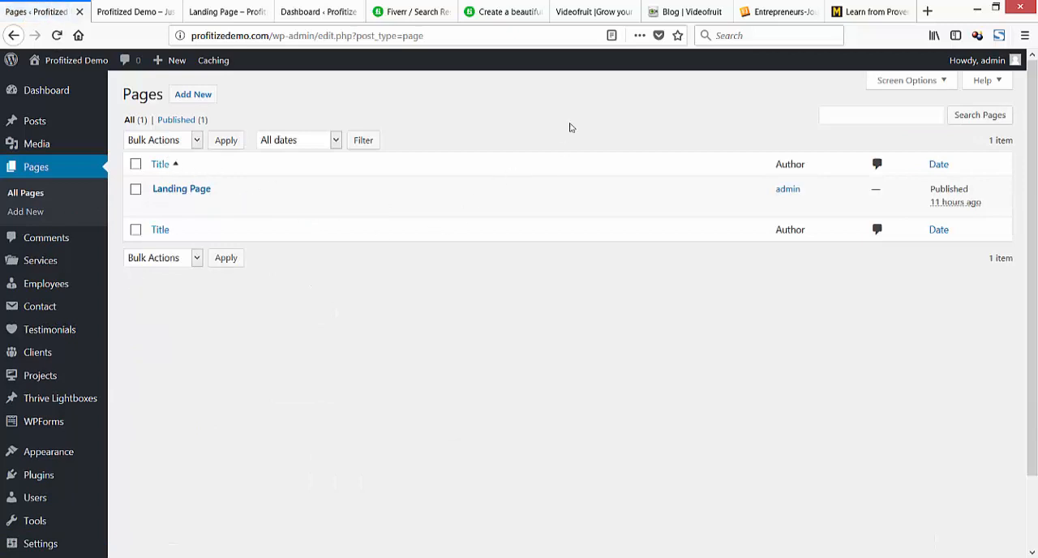
{"action": "left_click", "coordinate": [205, 99]}
{"action": "left_click_drag", "start_coordinate": [0, 142], "coordinate": [442, 108]}
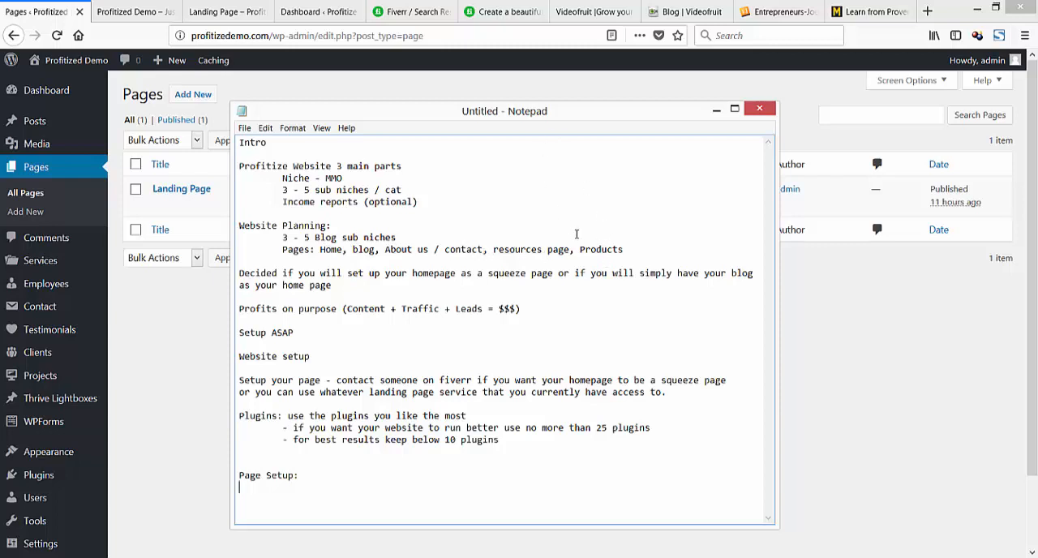
{"action": "left_click_drag", "start_coordinate": [633, 250], "coordinate": [584, 249]}
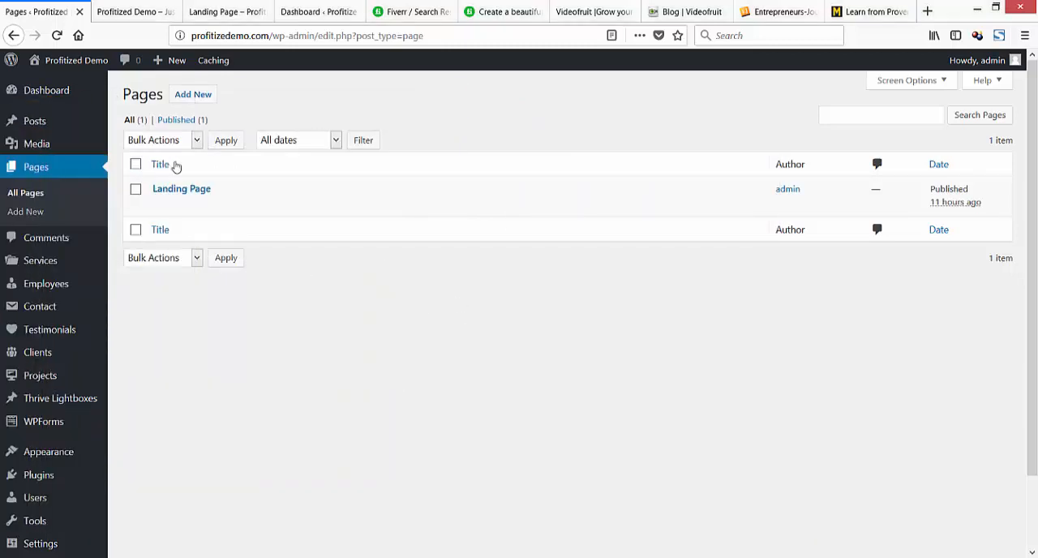
{"action": "left_click", "coordinate": [194, 95]}
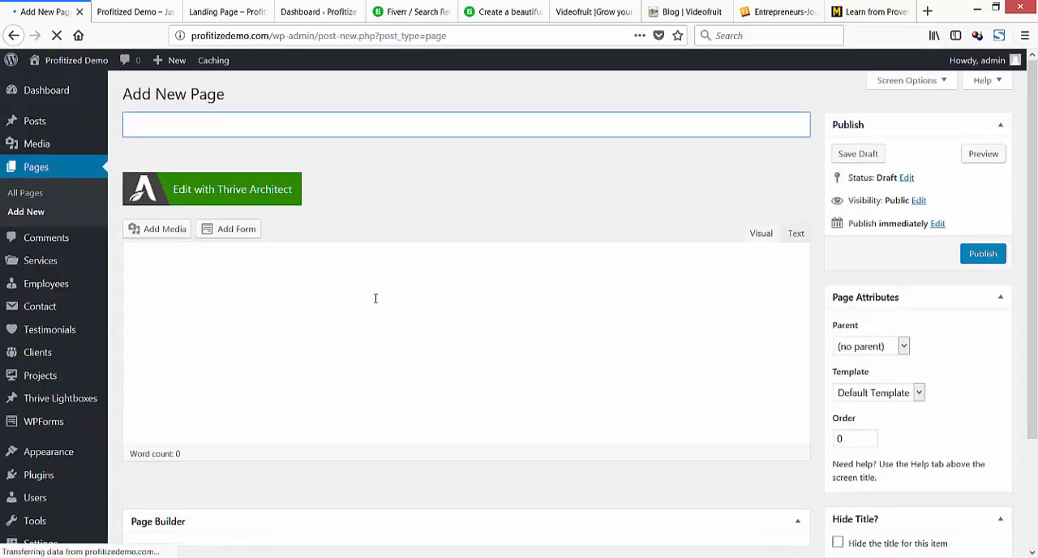
{"action": "type", "text": "Hom"}
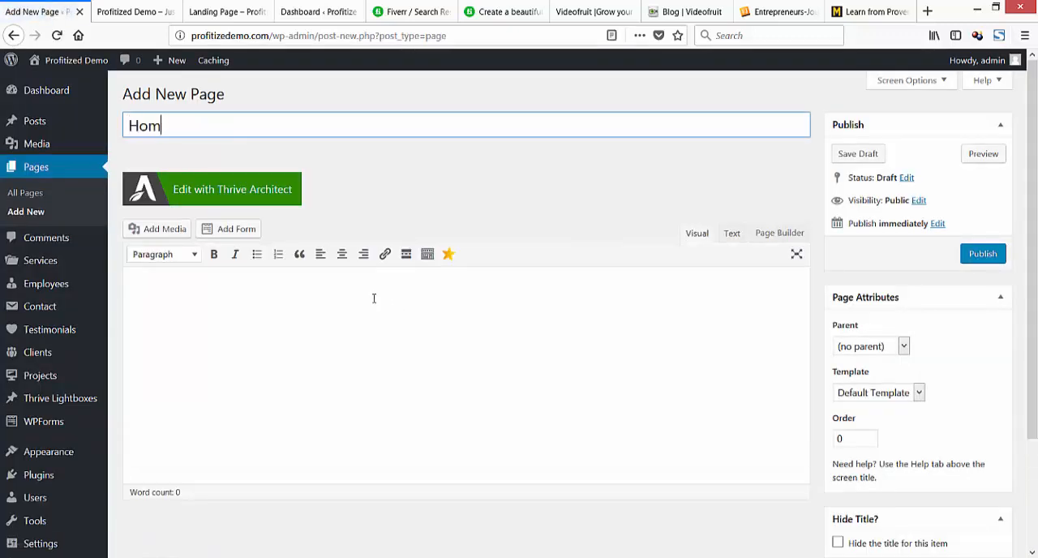
{"action": "key", "text": "BackSpace"}
{"action": "key", "text": "BackSpace"}
{"action": "key", "text": "BackSpace"}
{"action": "type", "text": "Hom"}
{"action": "key", "text": "BackSpace"}
{"action": "key", "text": "BackSpace"}
{"action": "key", "text": "BackSpace"}
Title the new page "Blog" and publish it.
{"action": "type", "text": "og"}
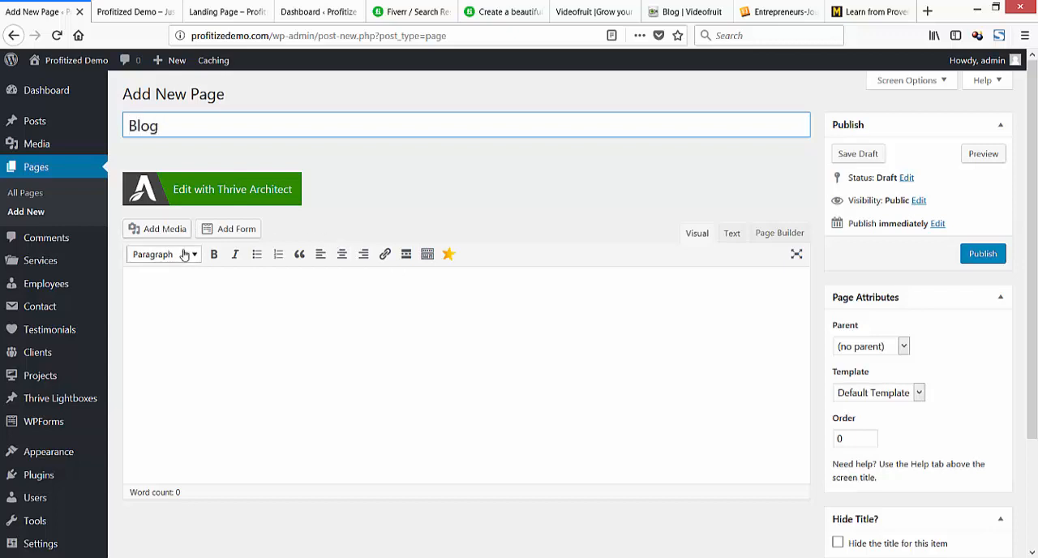
{"action": "left_click", "coordinate": [981, 255]}
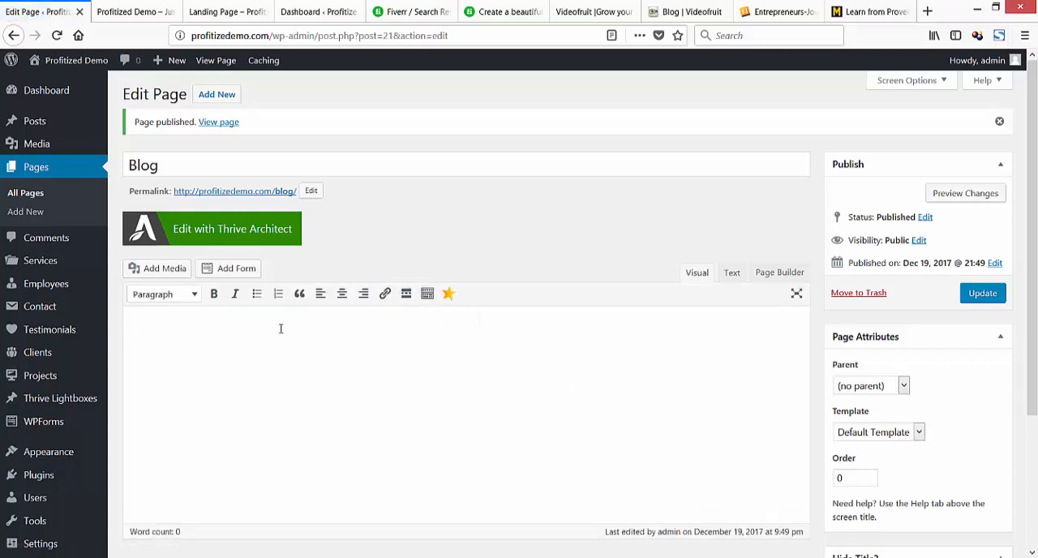
Switch the Blog page to Page Builder editing and insert a row with 1 column.
{"action": "left_click", "coordinate": [774, 274]}
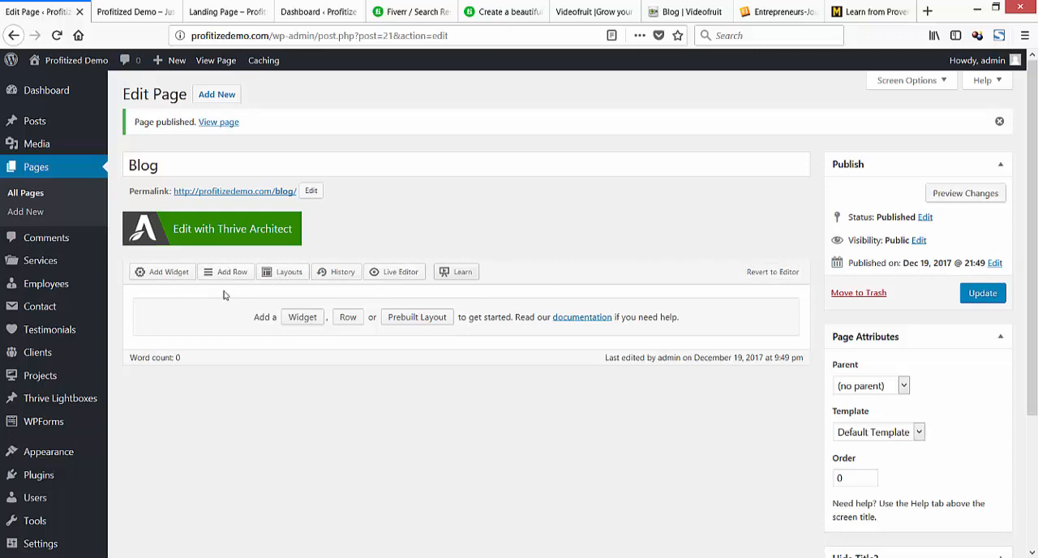
{"action": "left_click", "coordinate": [347, 319]}
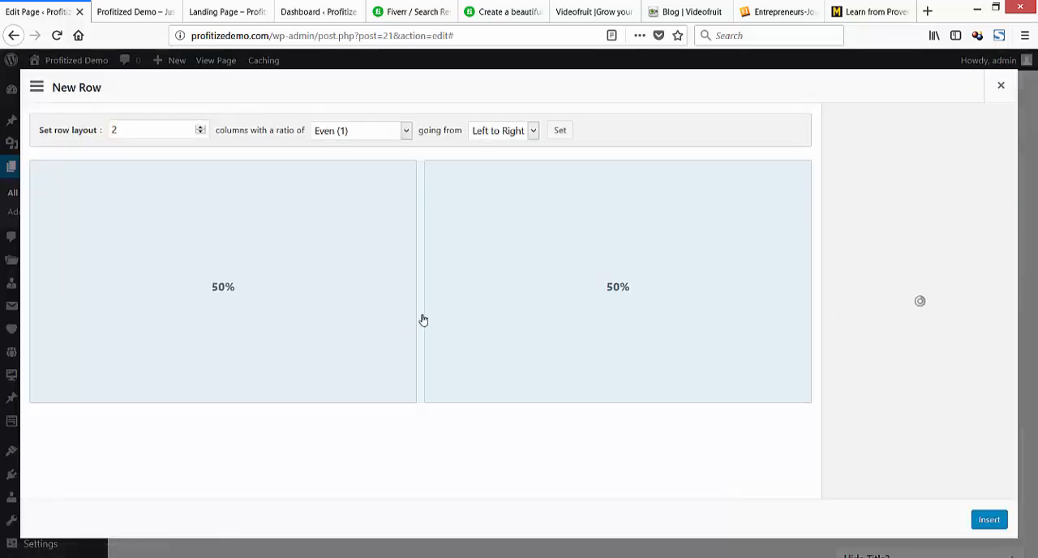
{"action": "left_click_drag", "start_coordinate": [441, 311], "coordinate": [970, 332]}
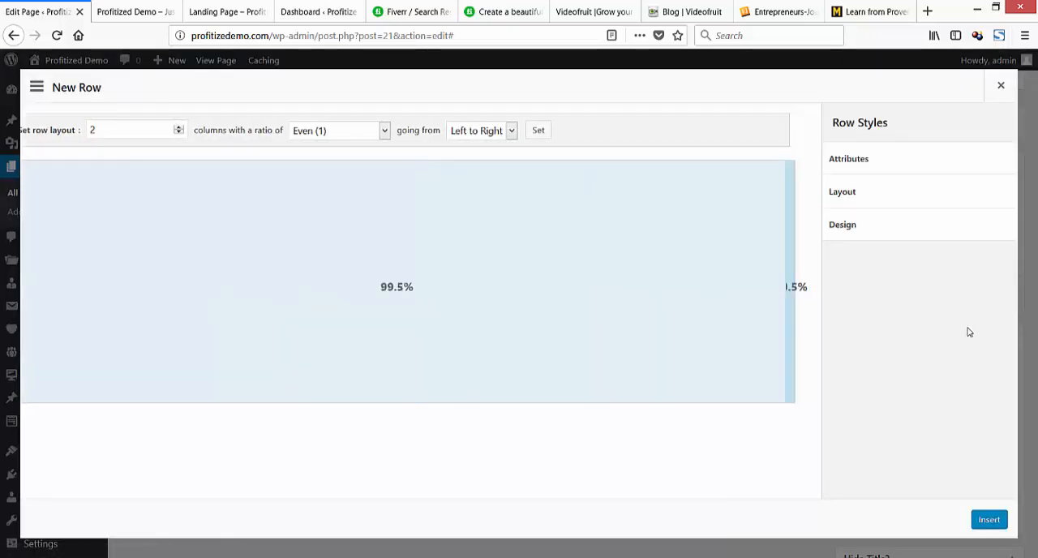
{"action": "left_click_drag", "start_coordinate": [752, 337], "coordinate": [752, 335]}
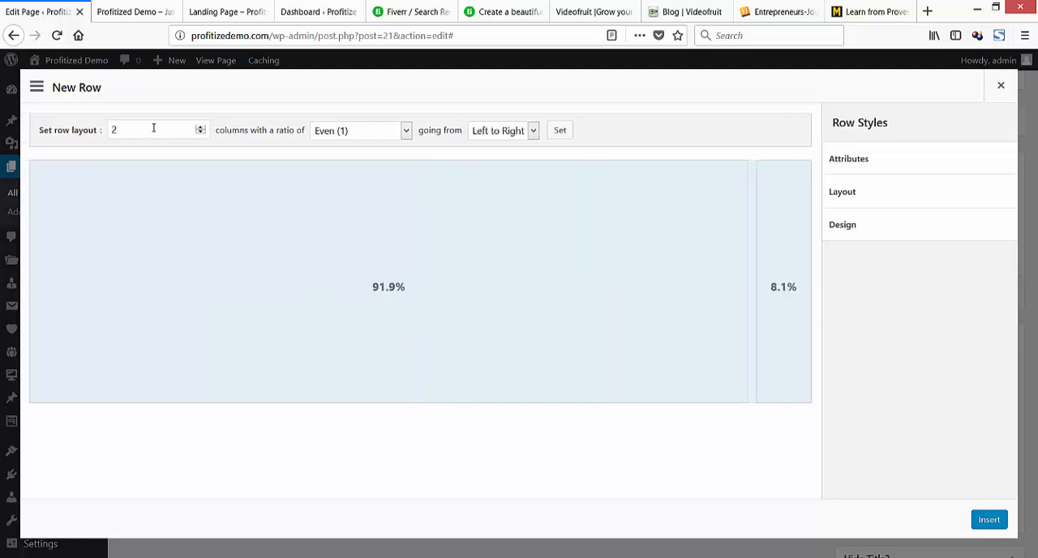
{"action": "left_click", "coordinate": [201, 133]}
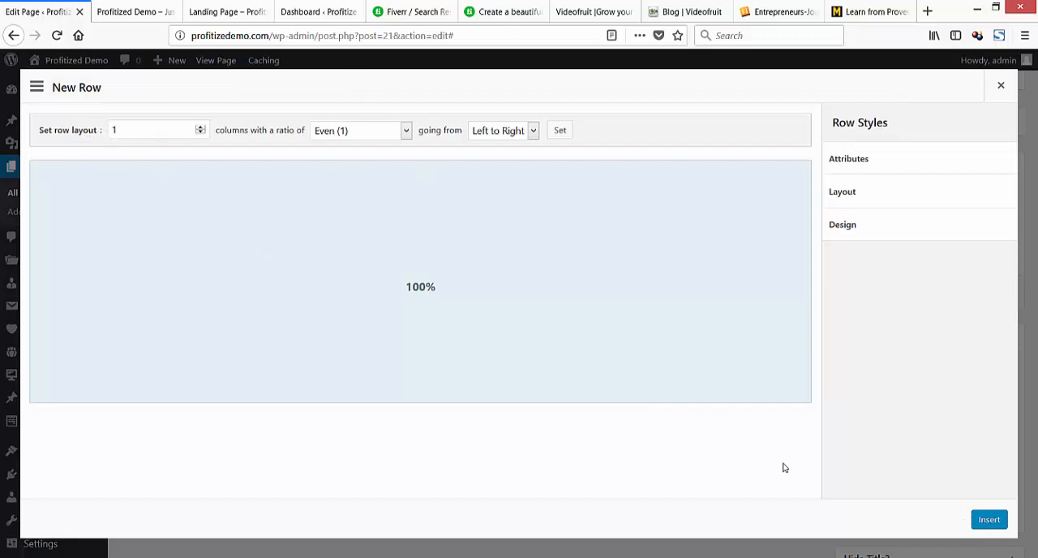
{"action": "left_click", "coordinate": [993, 521]}
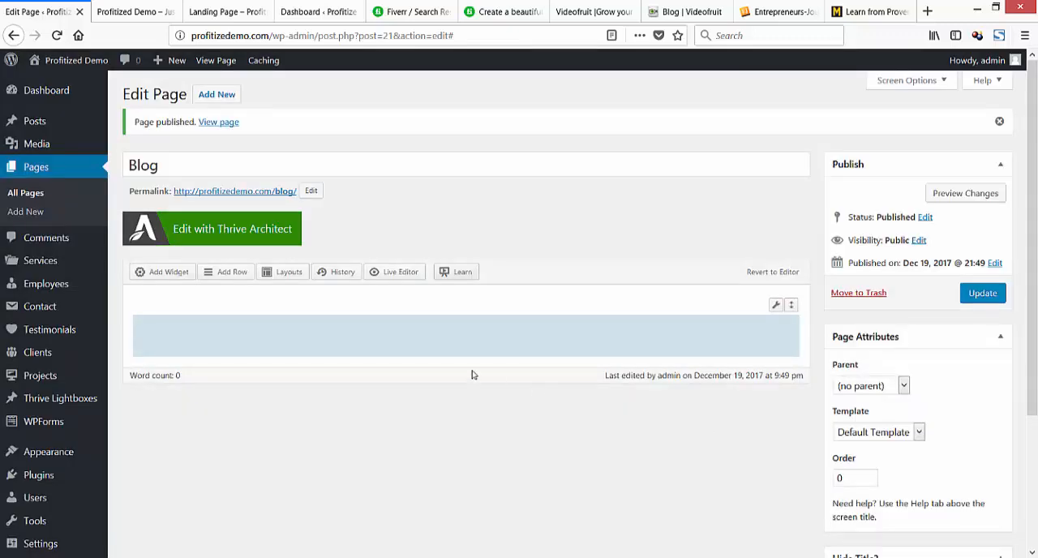
Browse the available widgets and add the WordPress Recent Posts widget to the Blog page's empty row.
{"action": "left_click_drag", "start_coordinate": [169, 272], "coordinate": [396, 350]}
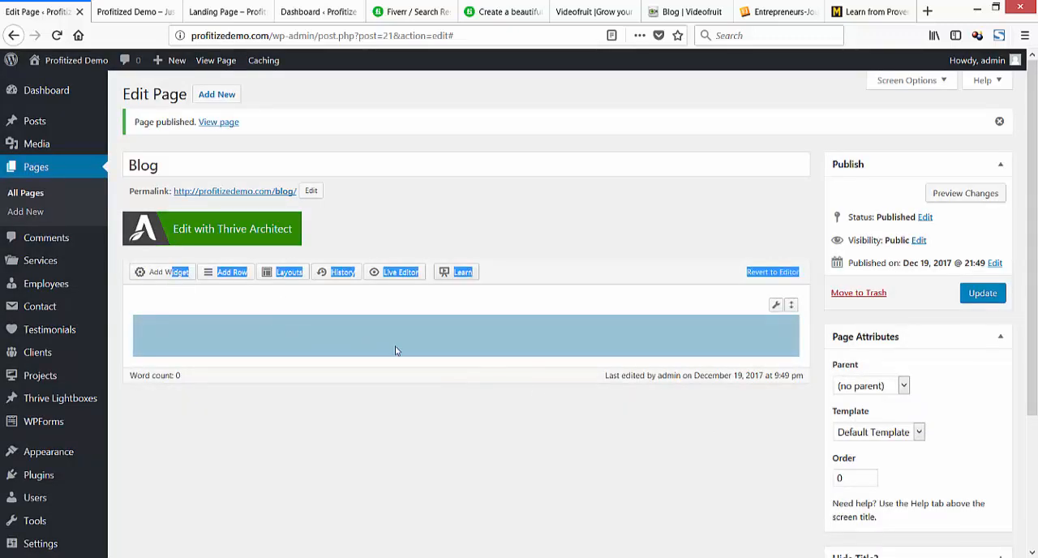
{"action": "left_click", "coordinate": [159, 272]}
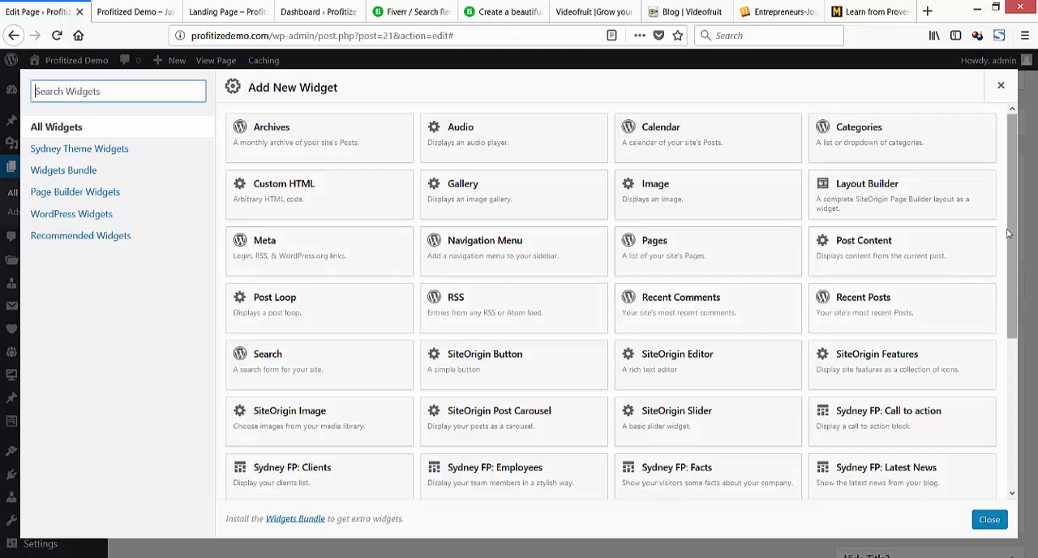
{"action": "scroll", "coordinate": [989, 284], "scroll_direction": "down", "scroll_amount": 3}
{"action": "scroll", "coordinate": [994, 317], "scroll_direction": "down", "scroll_amount": 3}
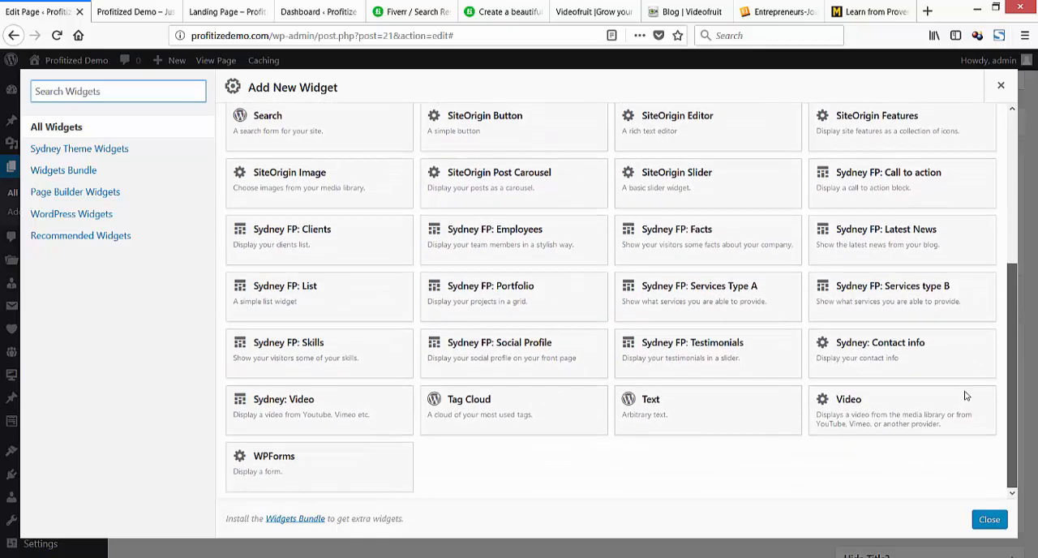
{"action": "scroll", "coordinate": [968, 378], "scroll_direction": "up", "scroll_amount": 1}
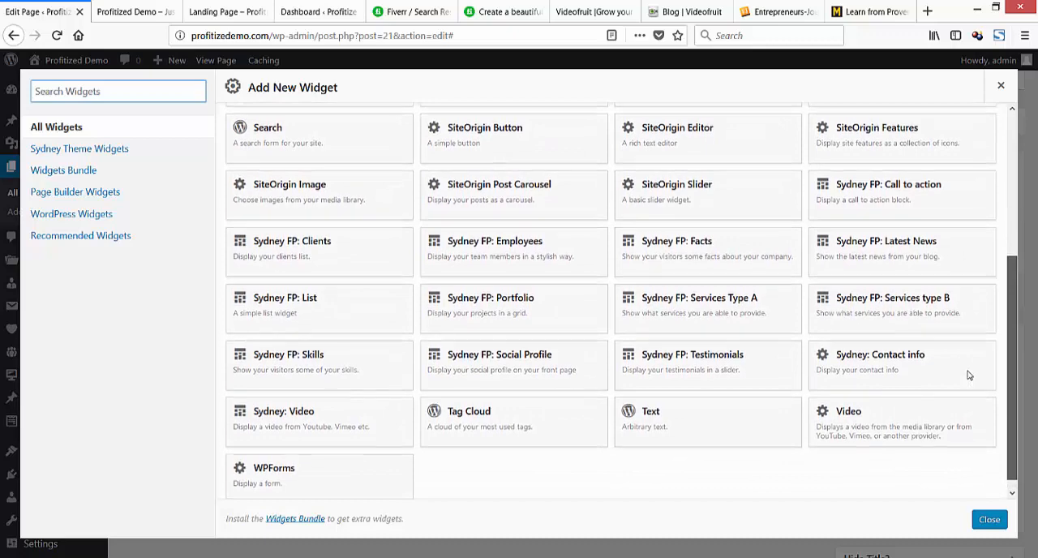
{"action": "scroll", "coordinate": [965, 357], "scroll_direction": "up", "scroll_amount": 2}
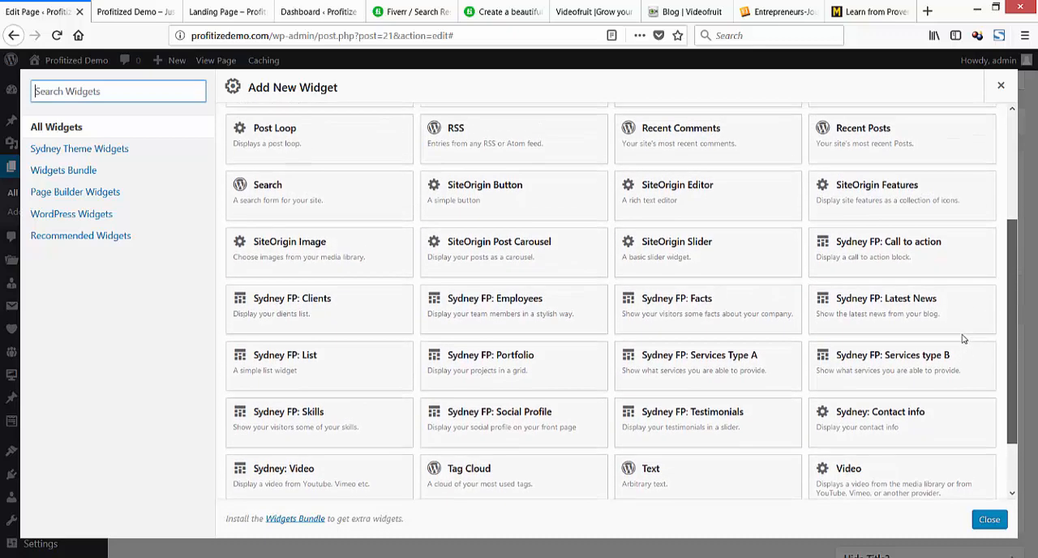
{"action": "scroll", "coordinate": [963, 333], "scroll_direction": "up", "scroll_amount": 1}
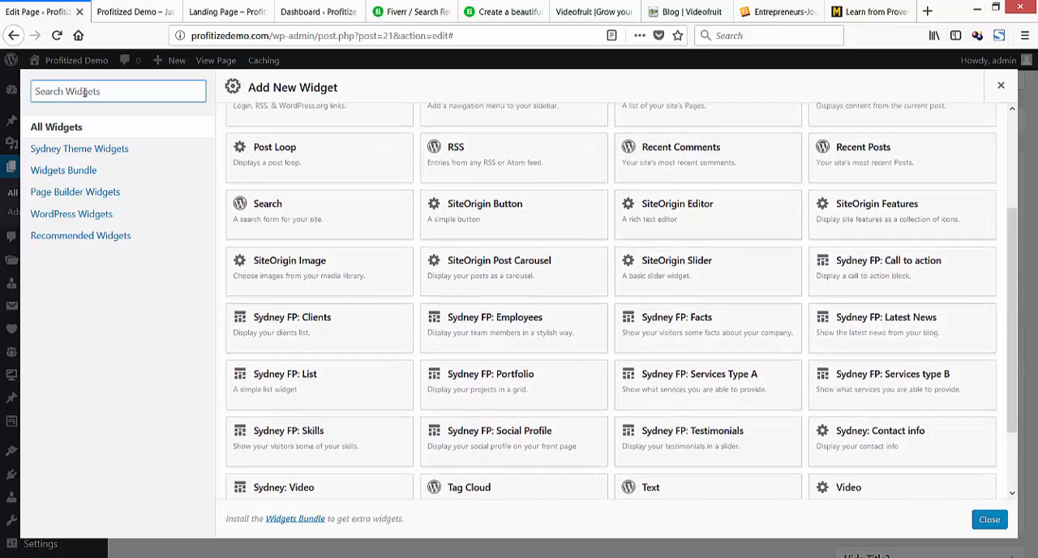
{"action": "type", "text": "bo"}
{"action": "key", "text": "BackSpace"}
{"action": "key", "text": "BackSpace"}
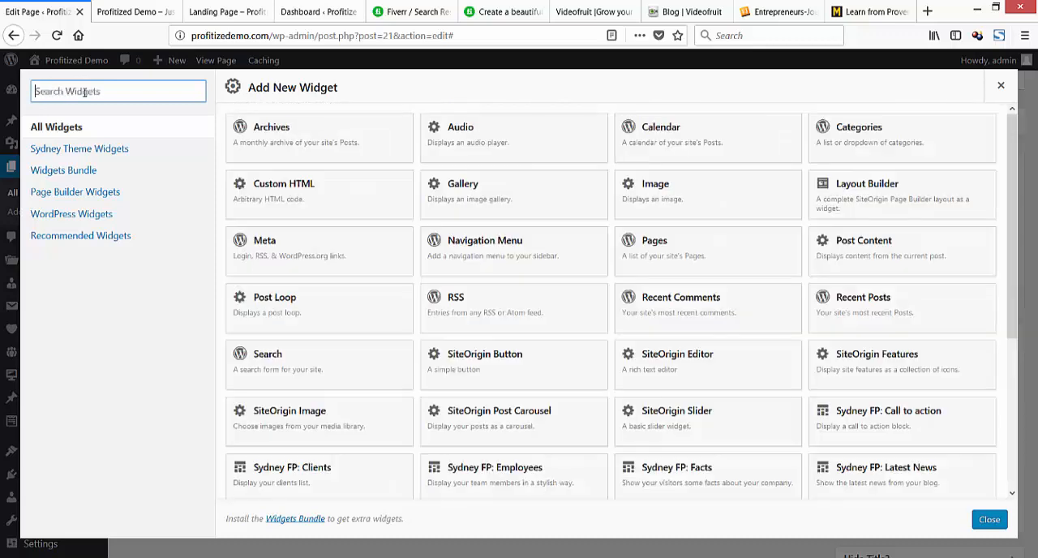
{"action": "left_click", "coordinate": [62, 217]}
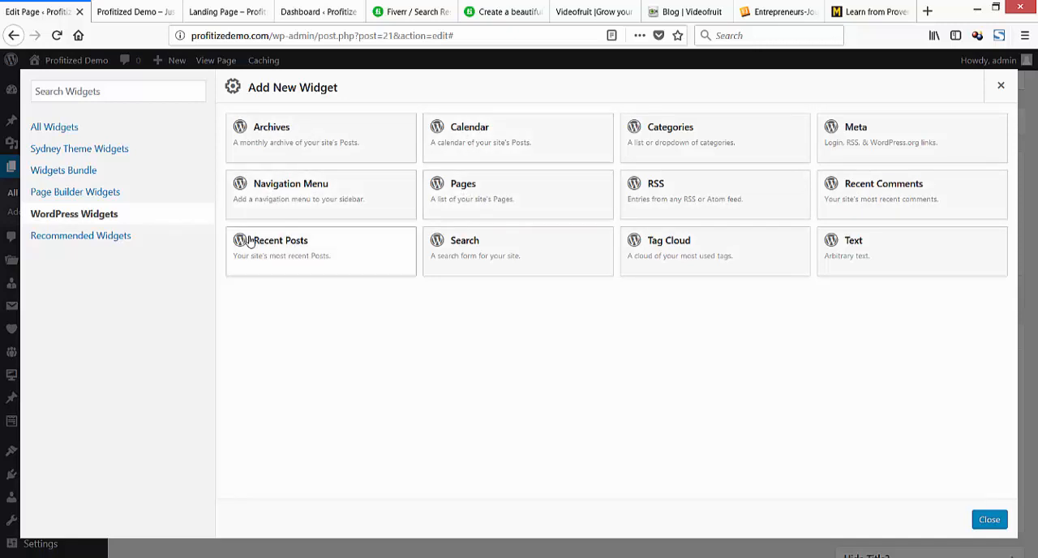
{"action": "left_click", "coordinate": [273, 245]}
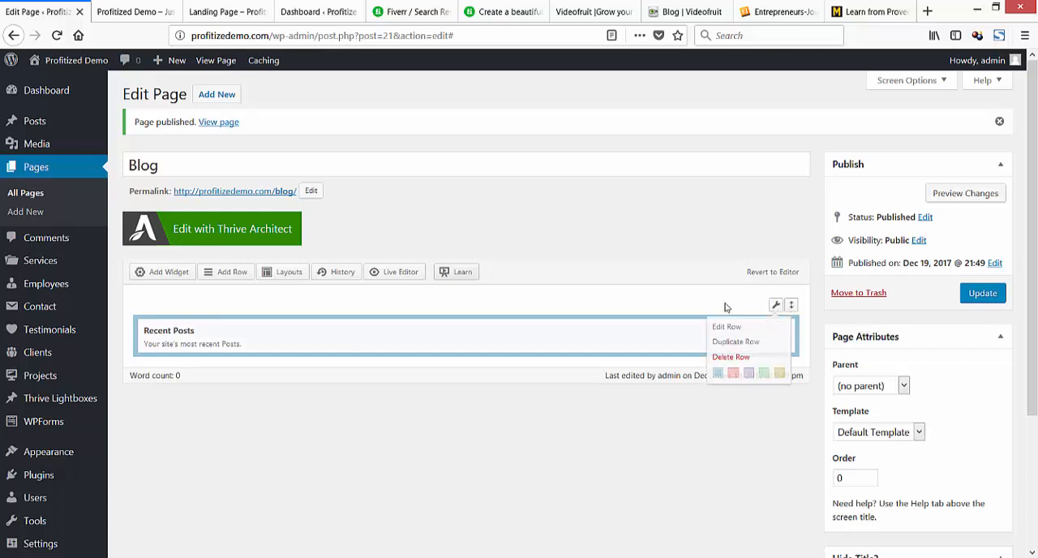
Insert a second 1-column row holding the Archives widget below Recent Posts, and update the Blog page.
{"action": "left_click", "coordinate": [236, 275]}
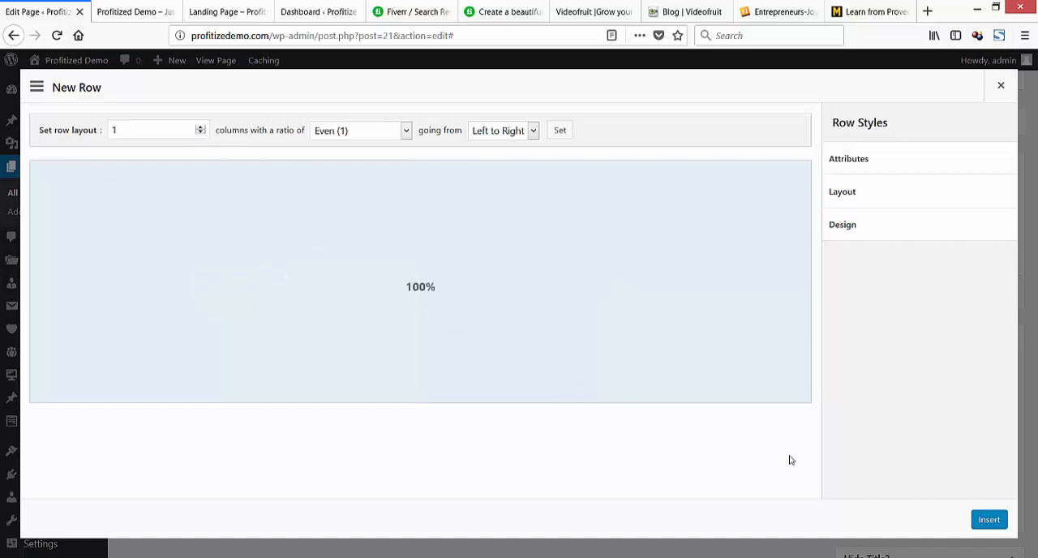
{"action": "left_click", "coordinate": [988, 520]}
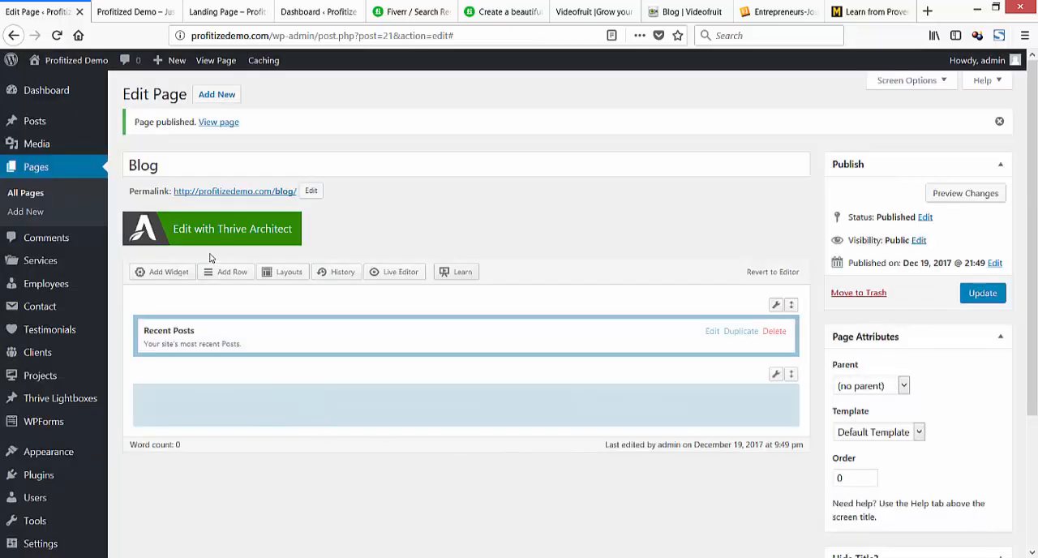
{"action": "left_click", "coordinate": [168, 272]}
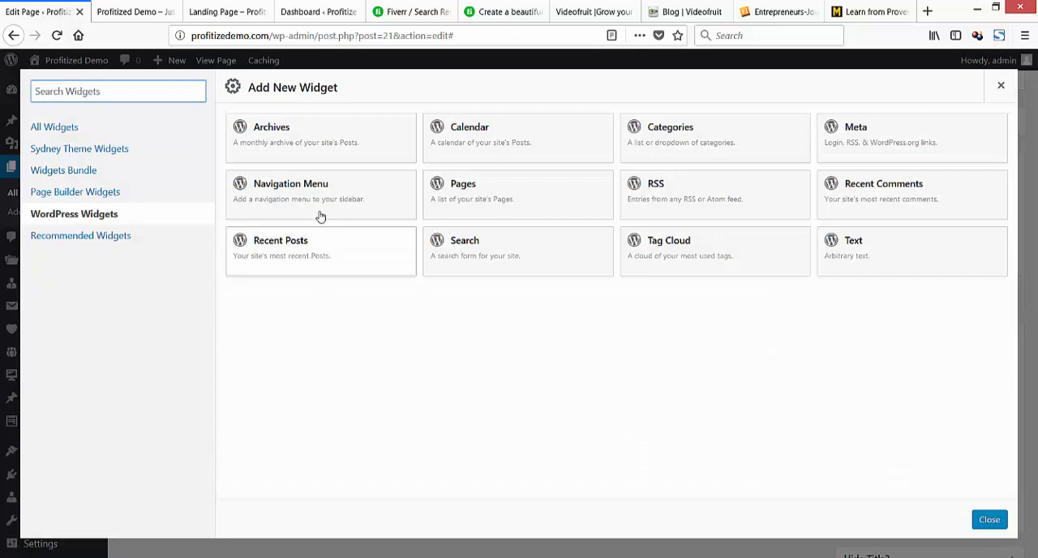
{"action": "left_click", "coordinate": [291, 153]}
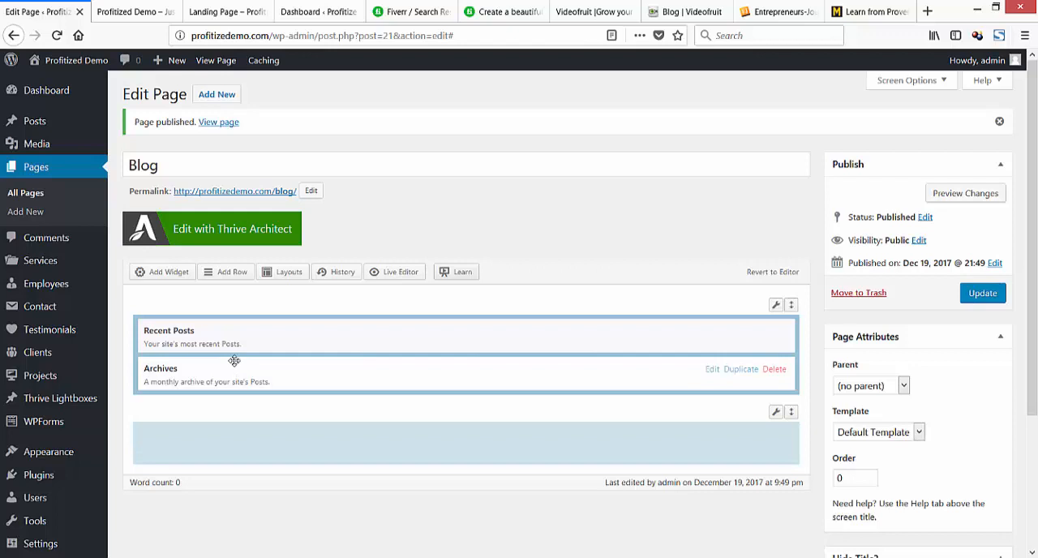
{"action": "left_click_drag", "start_coordinate": [234, 362], "coordinate": [324, 404]}
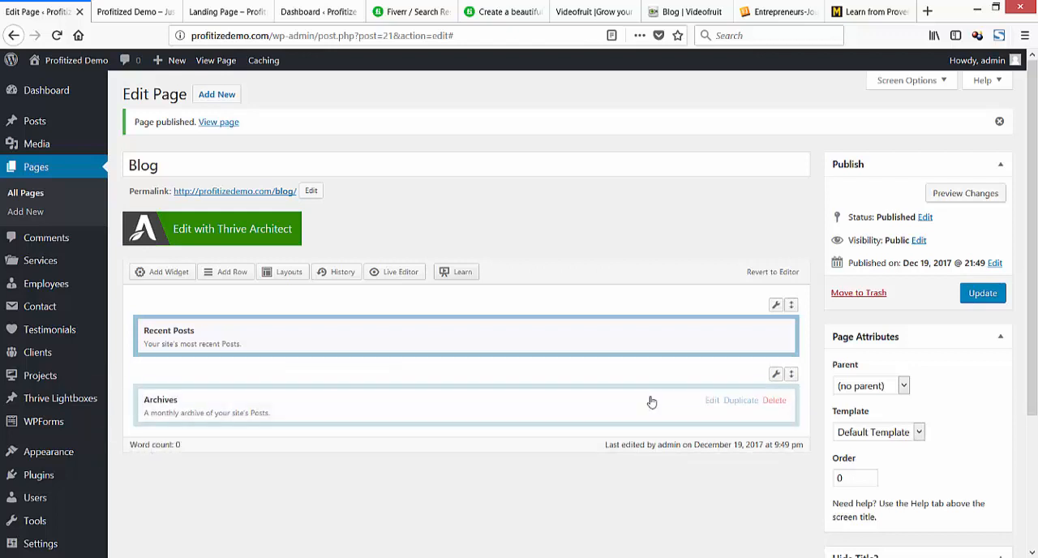
{"action": "left_click", "coordinate": [983, 294]}
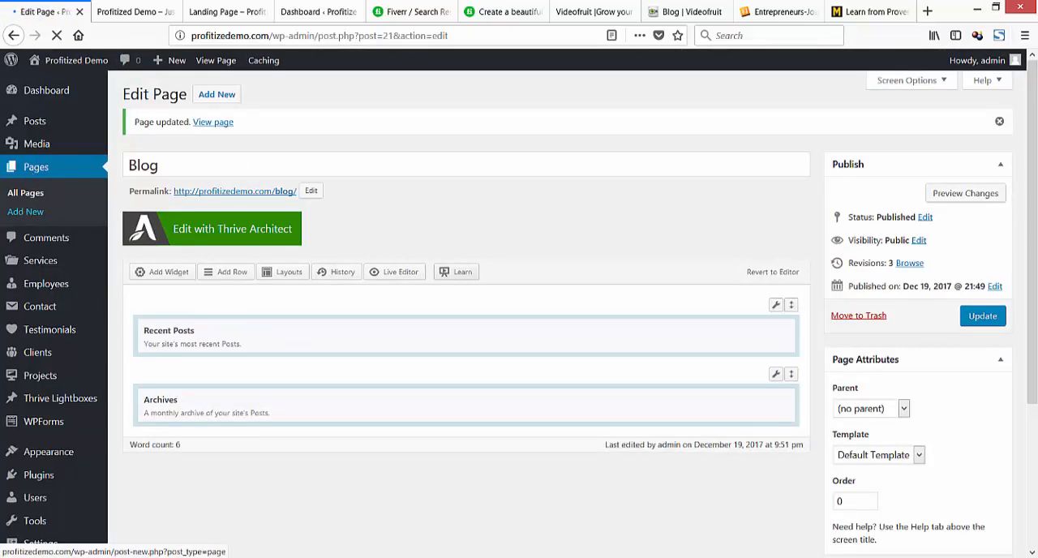
Check the planned pages in the notes, title a new page "About Us", and enter an image placeholder naming the first person in its body.
{"action": "key", "text": "alt+Tab"}
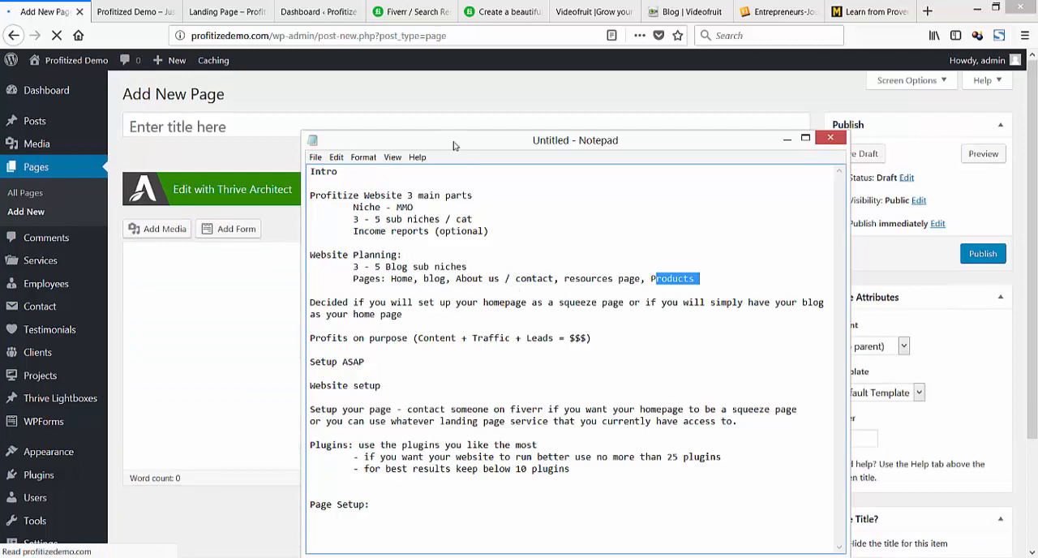
{"action": "left_click_drag", "start_coordinate": [452, 146], "coordinate": [0, 171]}
{"action": "key", "text": "alt+Tab"}
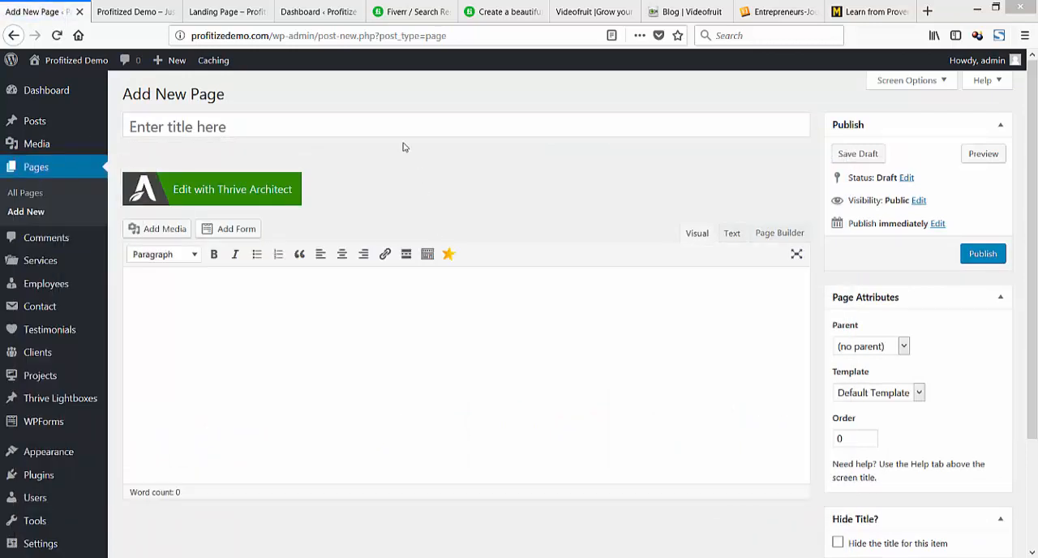
{"action": "left_click", "coordinate": [384, 130]}
{"action": "type", "text": "About Us"}
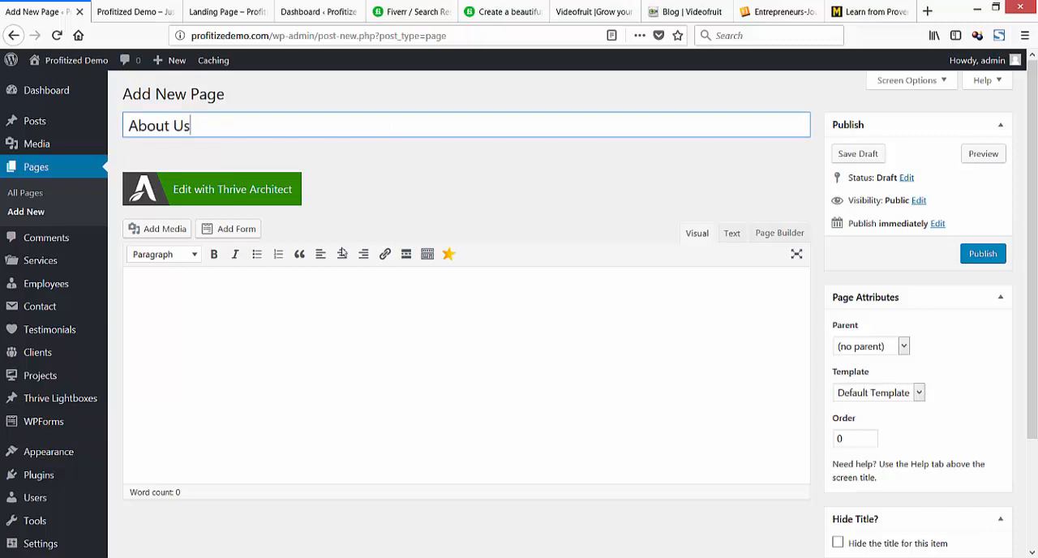
{"action": "left_click", "coordinate": [318, 303]}
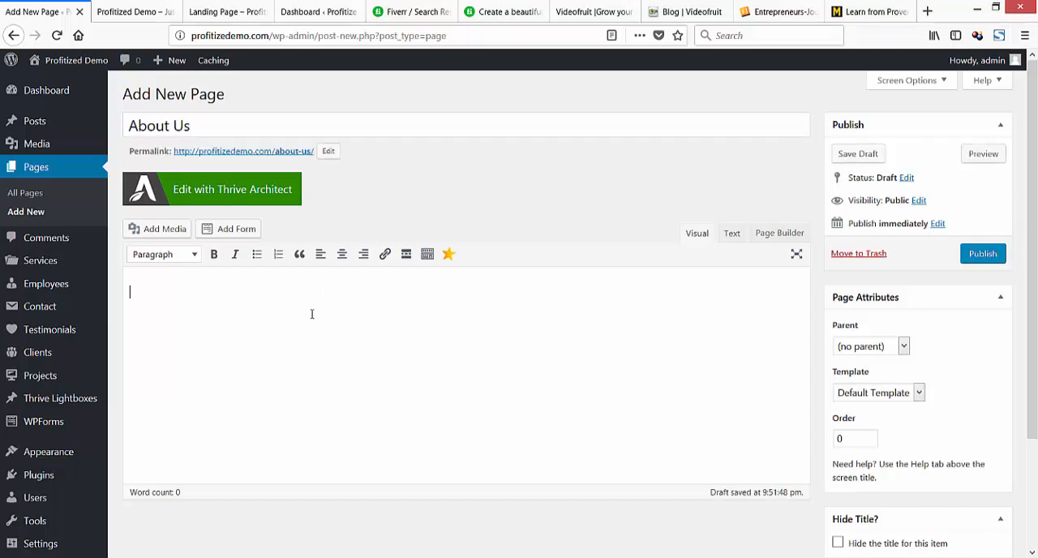
{"action": "type", "text": "<img of kenny>"}
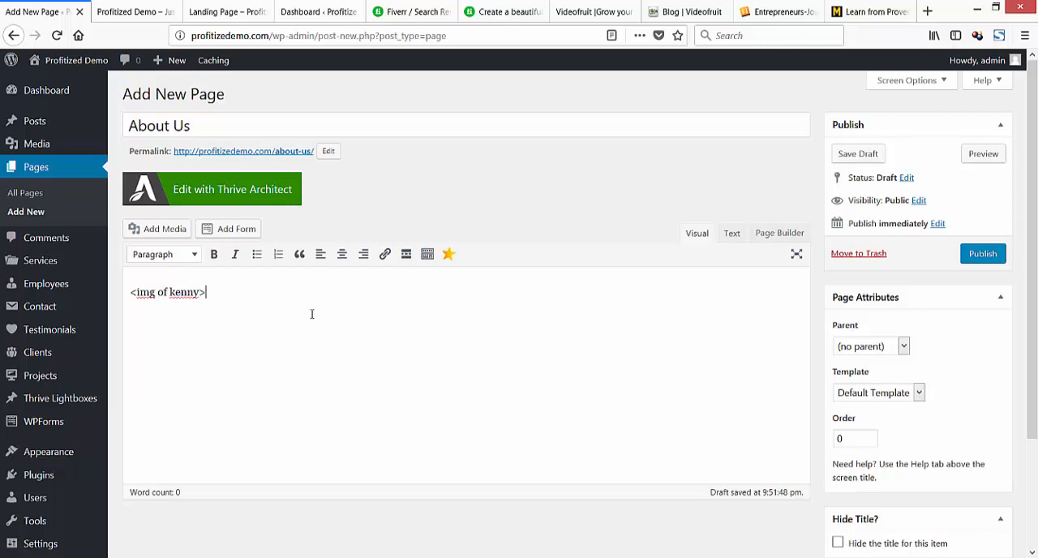
Search the web for "filler text" and copy the "What is Lorem Ipsum?" paragraph from lipsum.com in after the image placeholder.
{"action": "key", "text": "ctrl+t"}
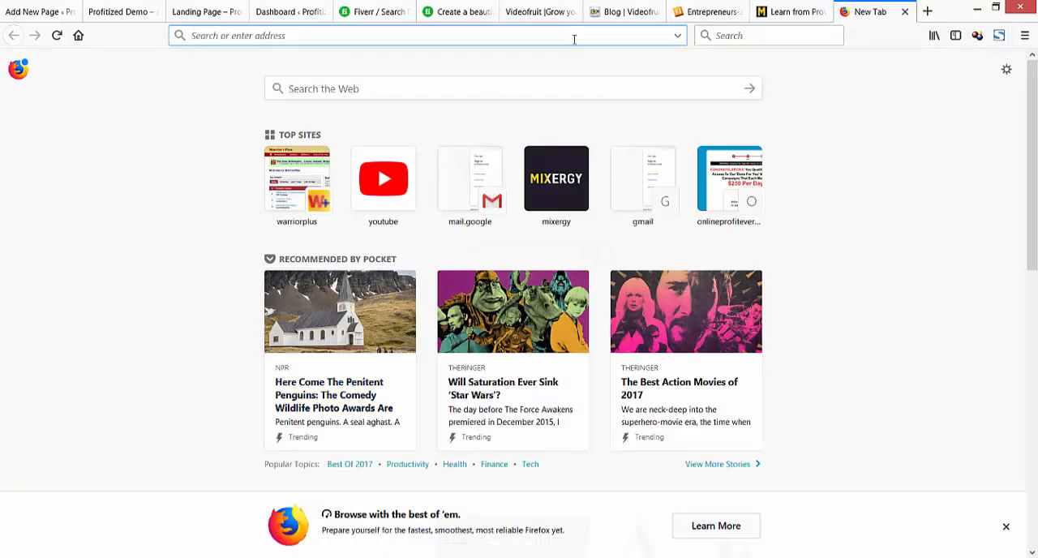
{"action": "type", "text": "filler text"}
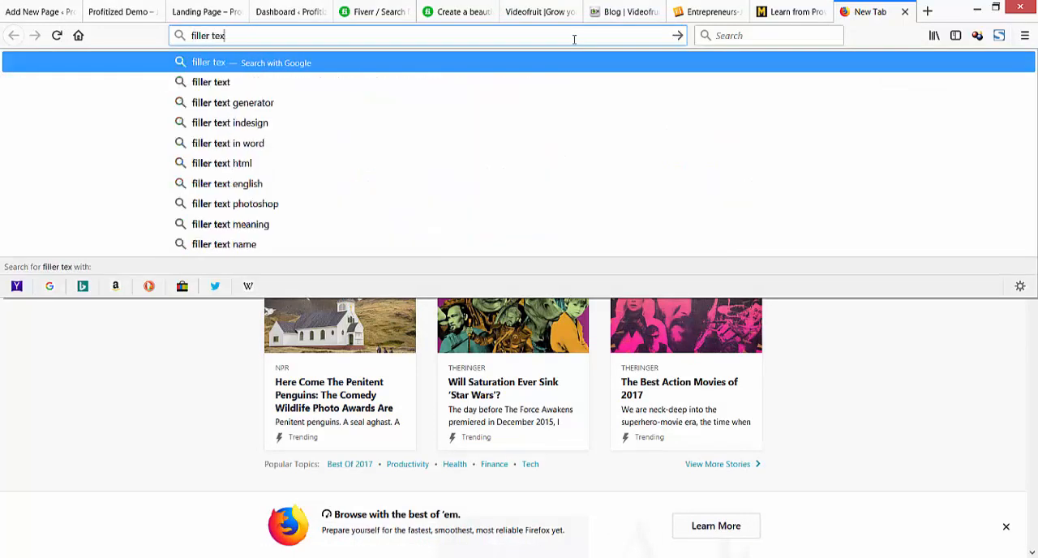
{"action": "key", "text": "Return"}
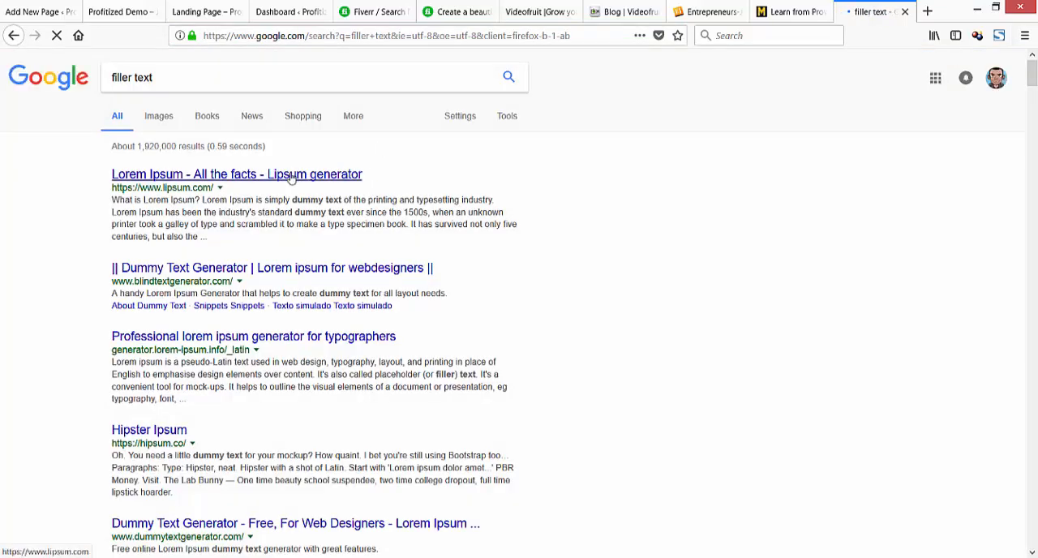
{"action": "left_click", "coordinate": [290, 178]}
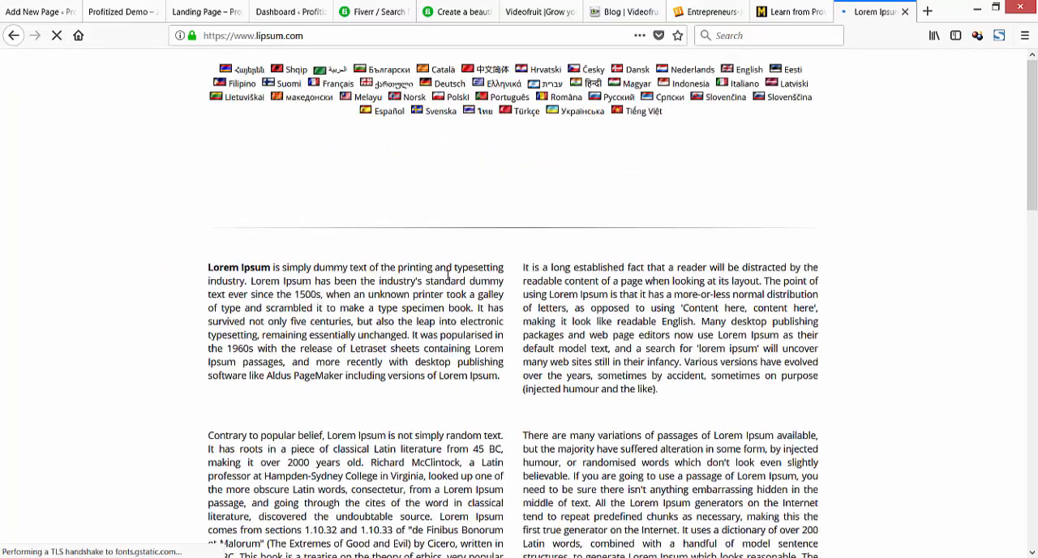
{"action": "left_click_drag", "start_coordinate": [500, 376], "coordinate": [209, 267]}
{"action": "key", "text": "ctrl+c"}
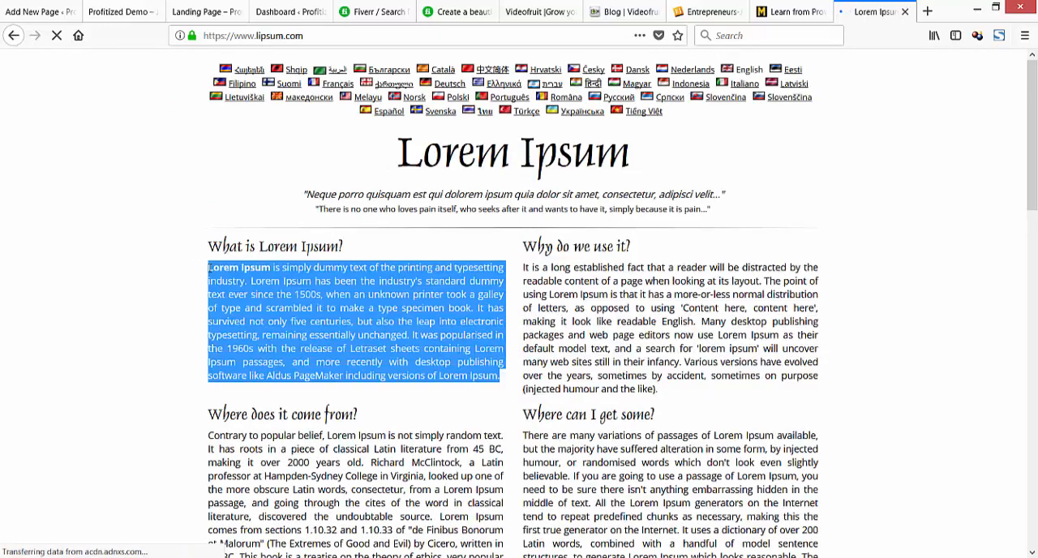
{"action": "left_click", "coordinate": [44, 14]}
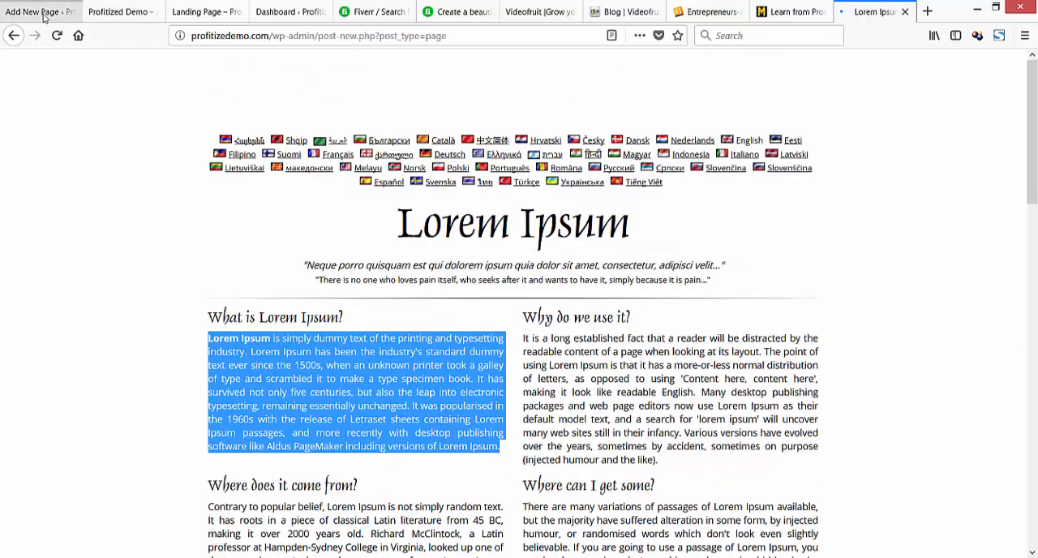
{"action": "key", "text": "ctrl+v"}
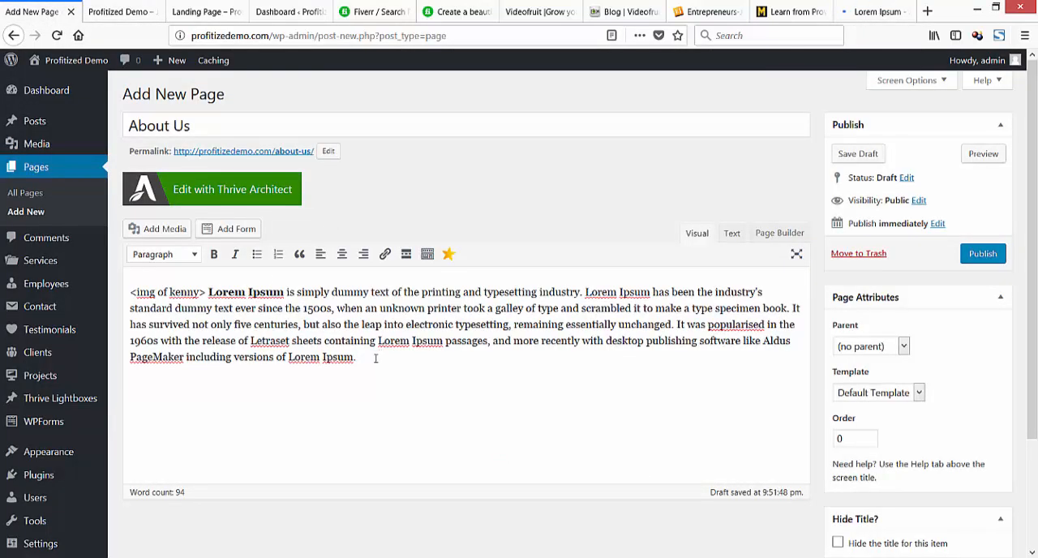
Duplicate the placeholder and paragraph below with the second person's name in the placeholder, and publish the About Us page.
{"action": "left_click_drag", "start_coordinate": [375, 358], "coordinate": [130, 293]}
{"action": "key", "text": "ctrl+c"}
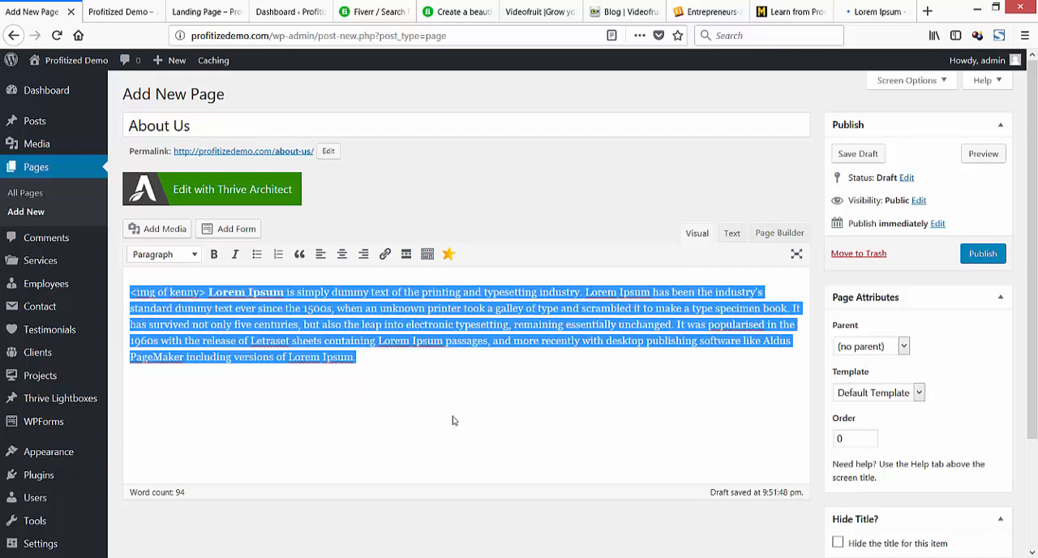
{"action": "left_click", "coordinate": [415, 370]}
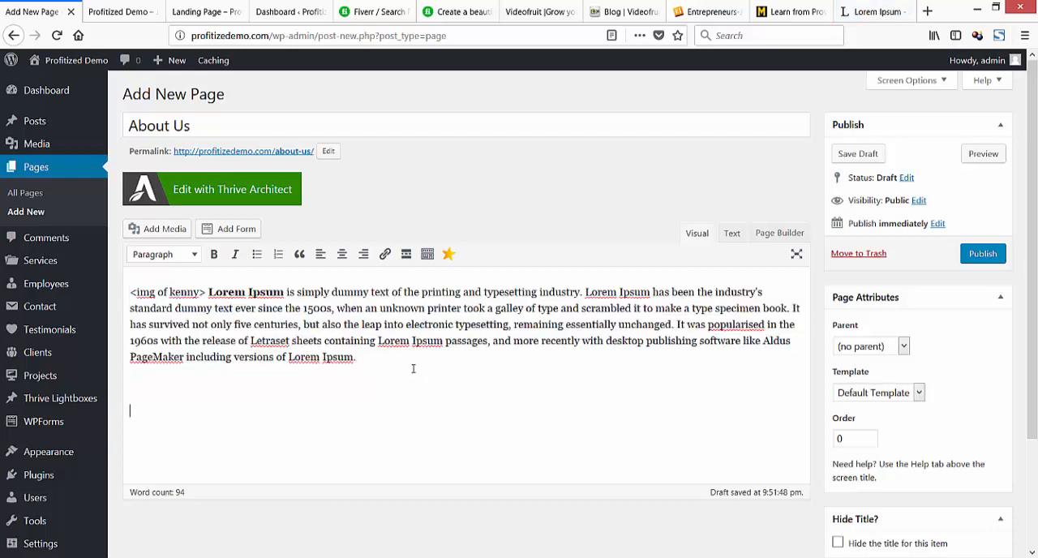
{"action": "key", "text": "ctrl+v"}
{"action": "double_click", "coordinate": [172, 384]}
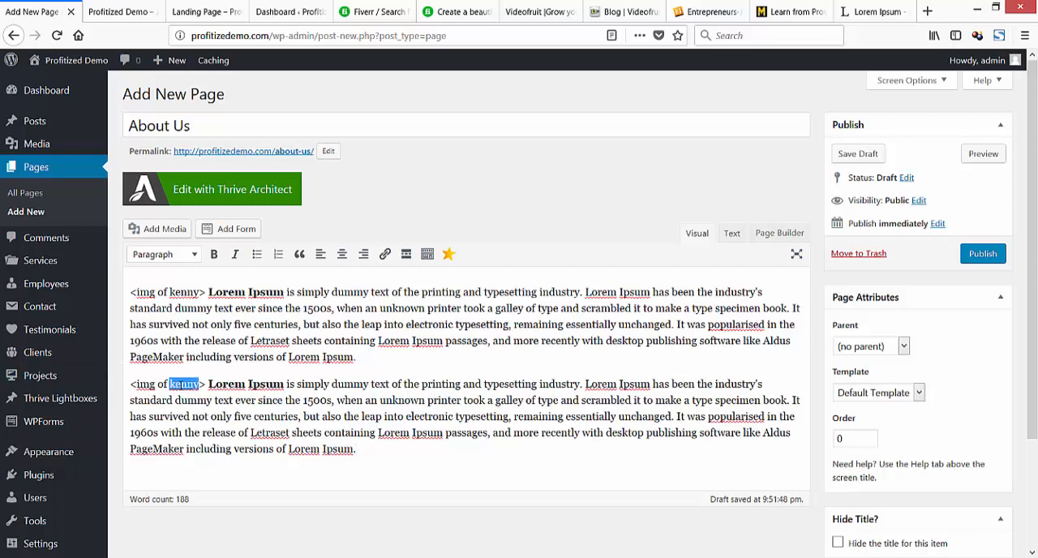
{"action": "type", "text": "cameron"}
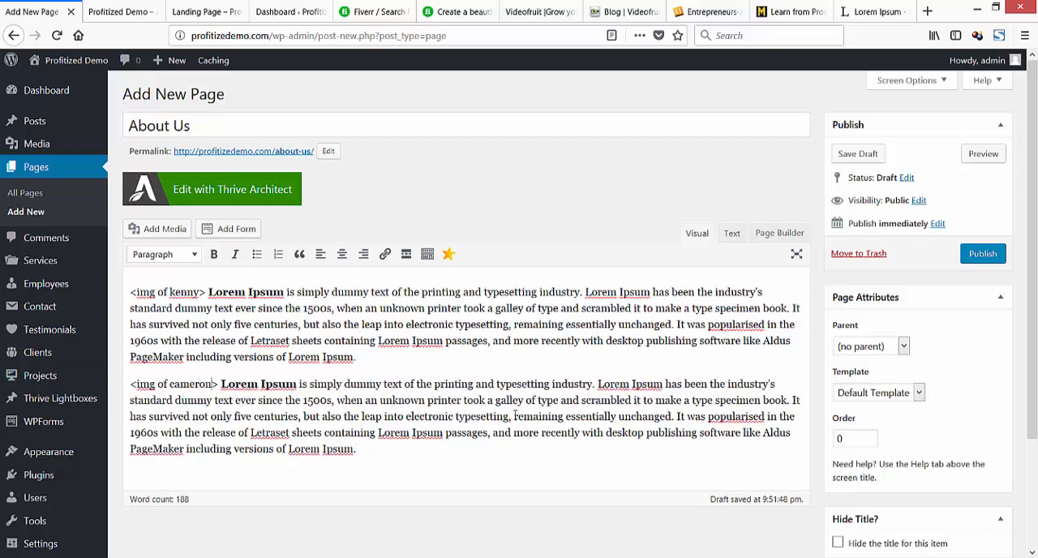
{"action": "left_click", "coordinate": [983, 253]}
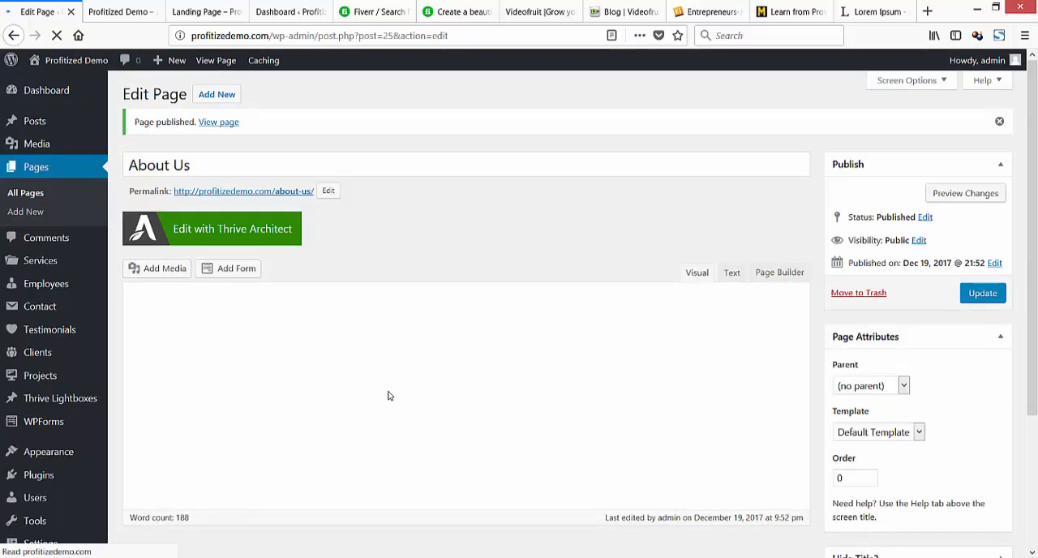
{"action": "key", "text": "Return"}
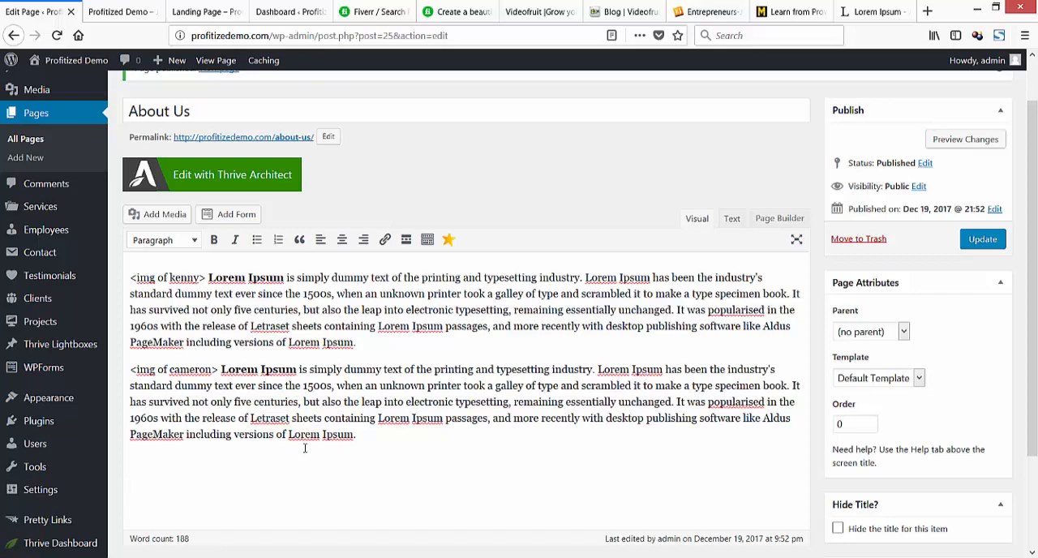
{"action": "scroll", "coordinate": [49, 369], "scroll_direction": "down", "scroll_amount": 2}
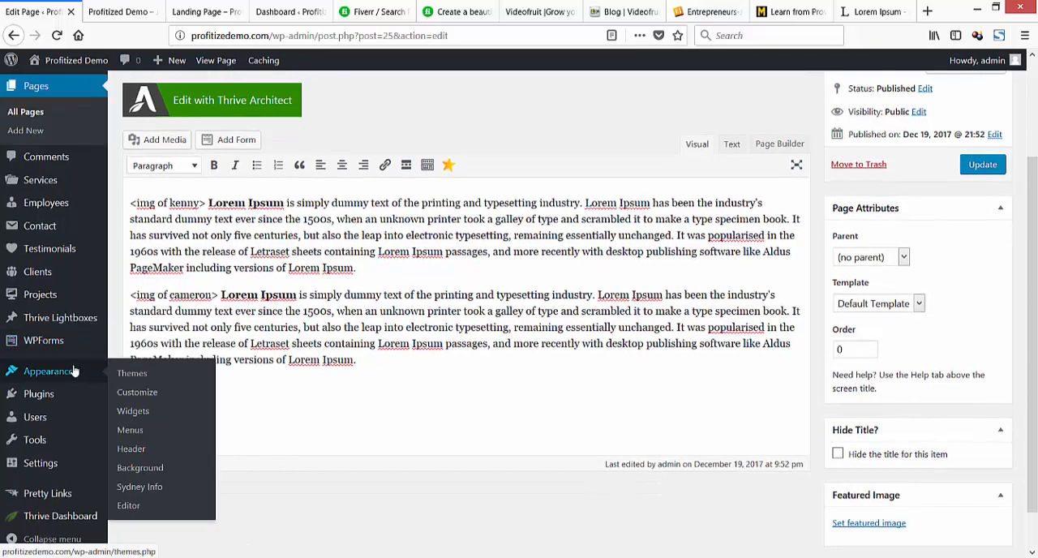
{"action": "mouse_move", "coordinate": [53, 395]}
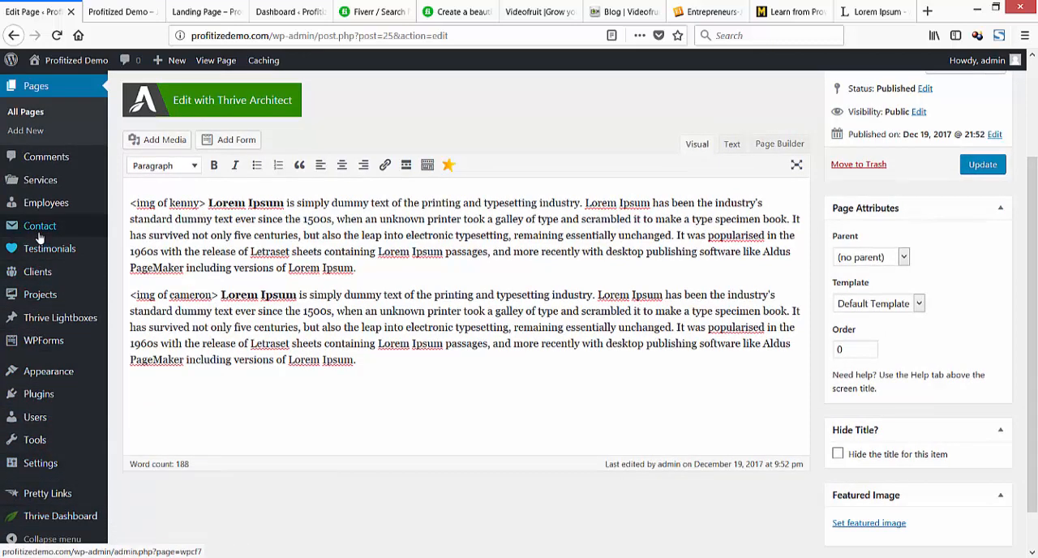
Open the site's contact forms list in a separate browser tab, keeping the About Us editor open.
{"action": "mouse_move", "coordinate": [39, 234]}
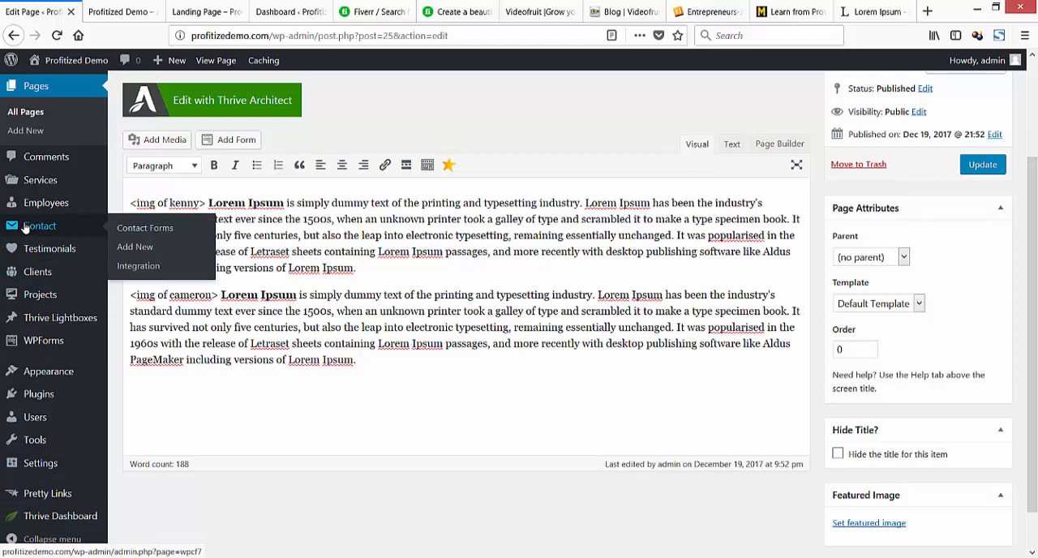
{"action": "right_click", "coordinate": [133, 231]}
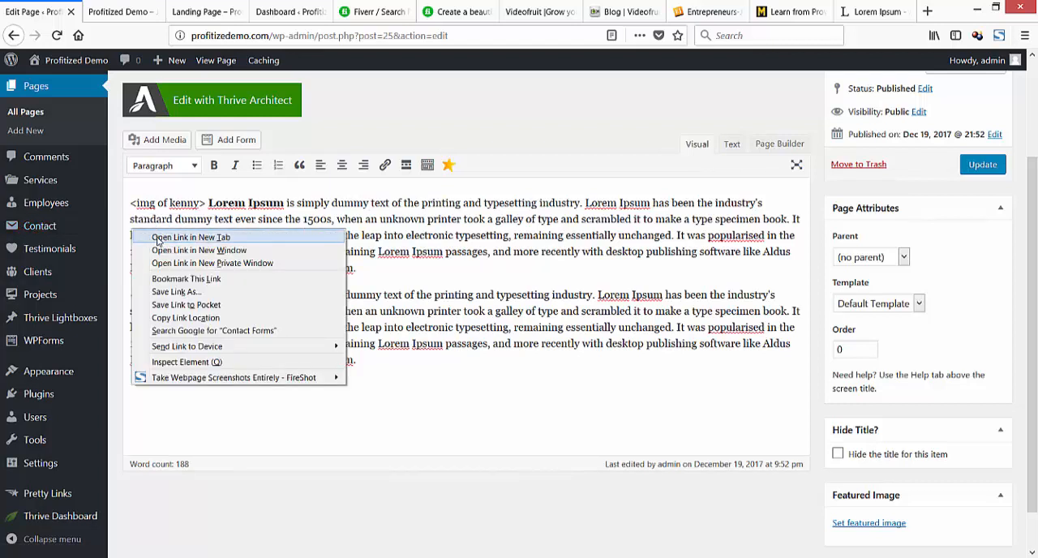
{"action": "left_click", "coordinate": [157, 240]}
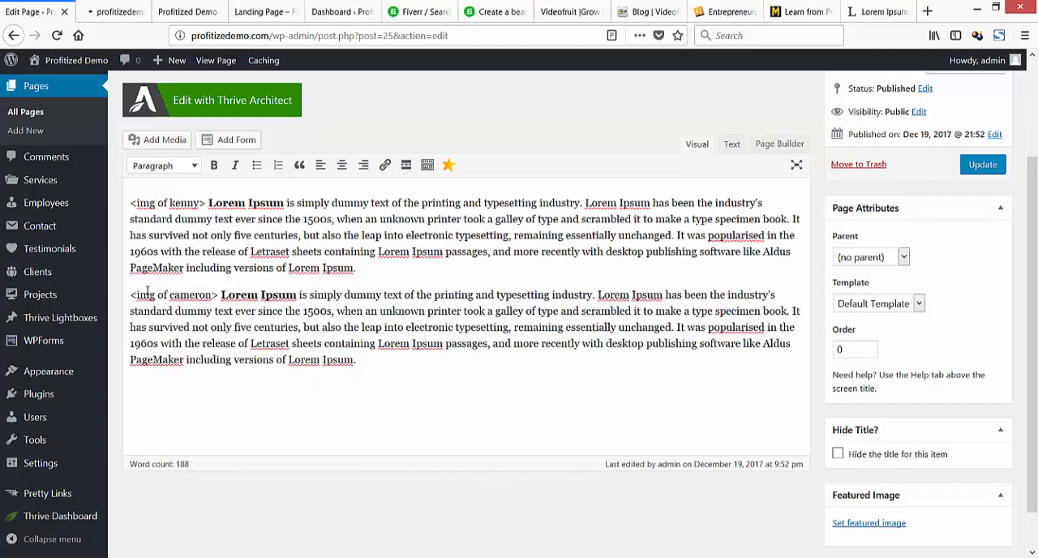
{"action": "left_click", "coordinate": [108, 12]}
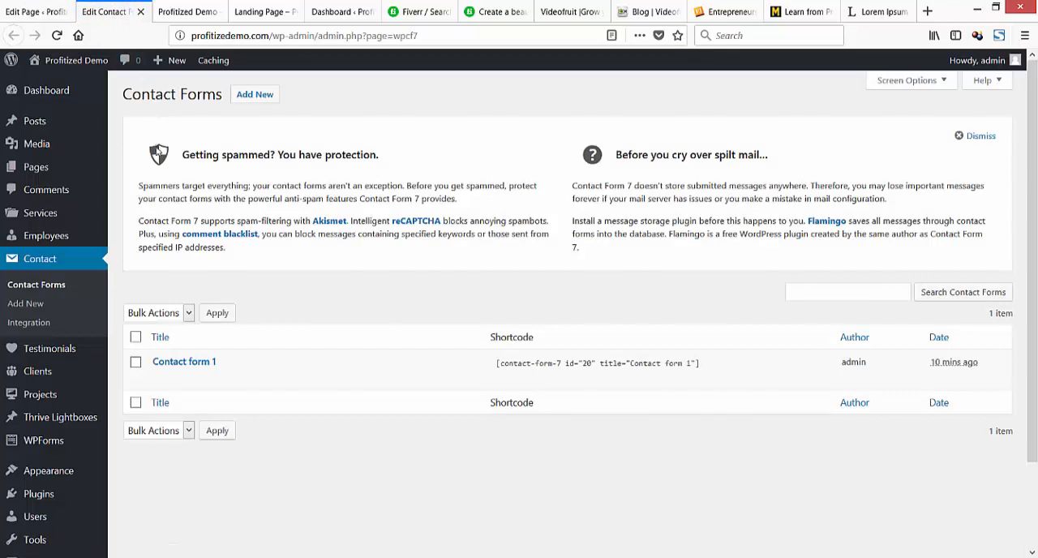
Copy the full shortcode of "Contact form 1" from the contact forms list.
{"action": "mouse_move", "coordinate": [296, 363]}
{"action": "mouse_move", "coordinate": [703, 363]}
{"action": "left_mouse_down"}
{"action": "mouse_move", "coordinate": [654, 363]}
{"action": "mouse_move", "coordinate": [710, 364]}
{"action": "left_mouse_up"}
{"action": "right_click", "coordinate": [684, 363]}
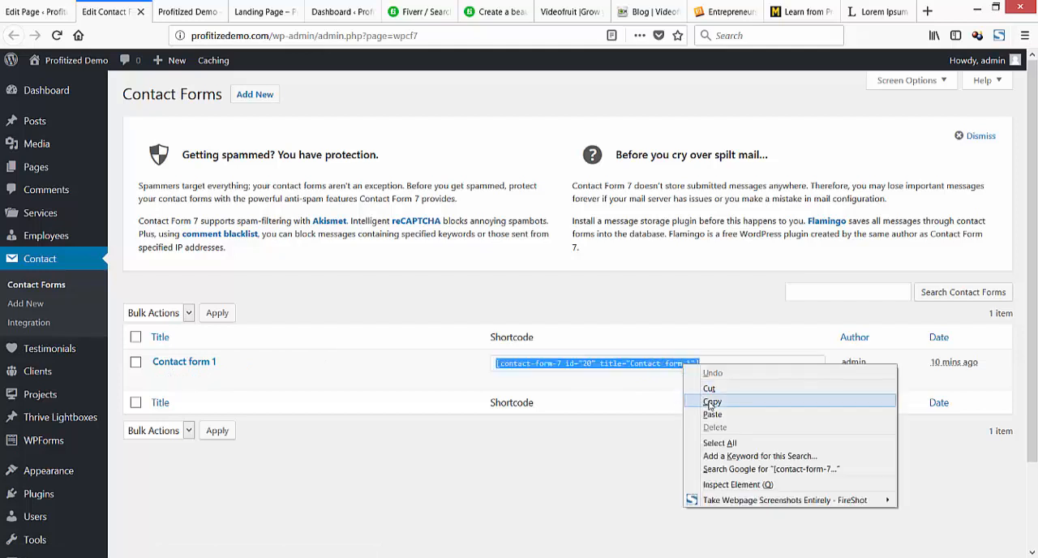
{"action": "left_click", "coordinate": [707, 399]}
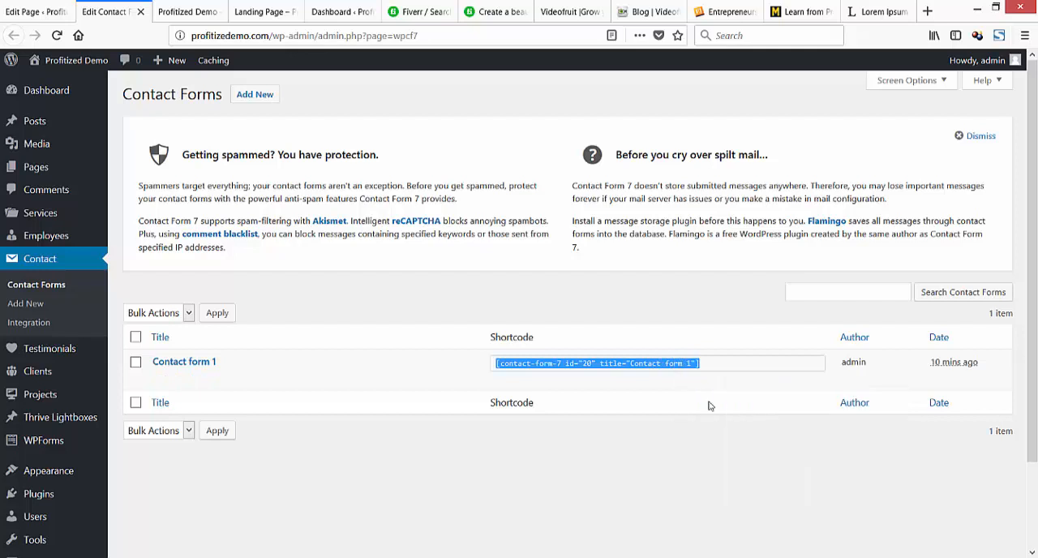
{"action": "right_click", "coordinate": [601, 364]}
{"action": "left_click", "coordinate": [629, 398]}
Paste the Contact form 1 shortcode two lines below the last paragraph of the About Us page and update the page.
{"action": "left_click", "coordinate": [36, 13]}
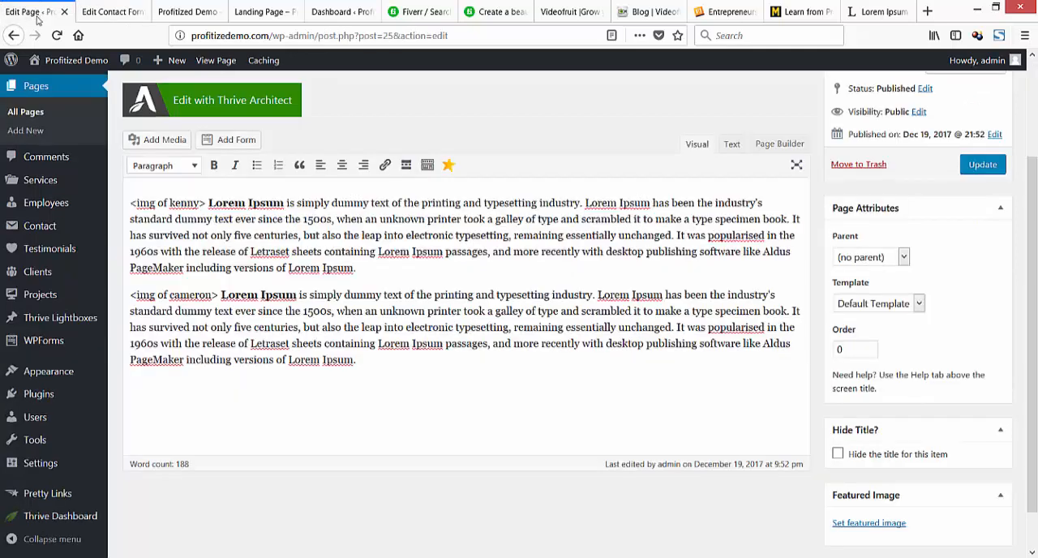
{"action": "left_click", "coordinate": [404, 357]}
{"action": "key", "text": "Return"}
{"action": "key", "text": "Return"}
{"action": "key", "text": "ctrl+v"}
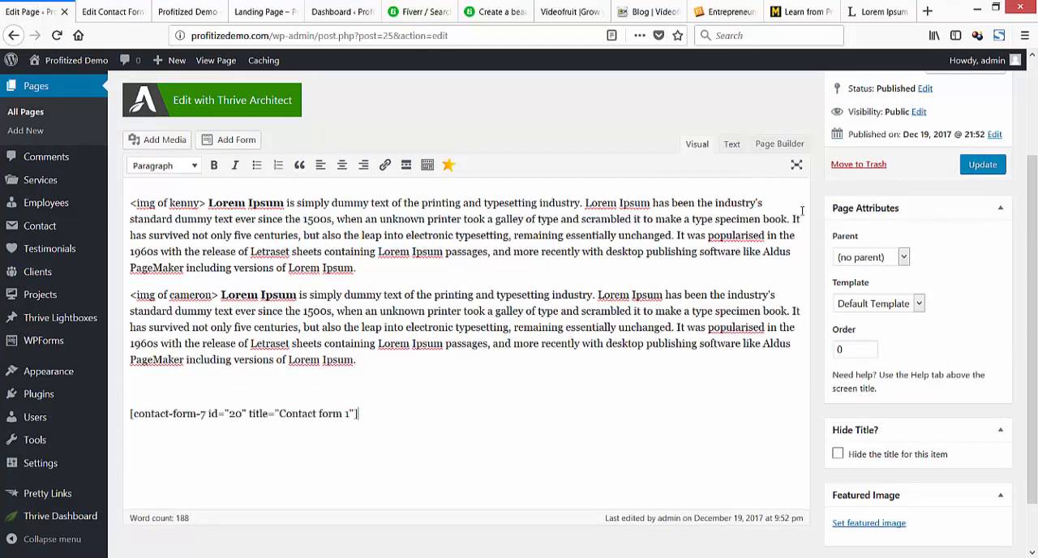
{"action": "left_click", "coordinate": [980, 166]}
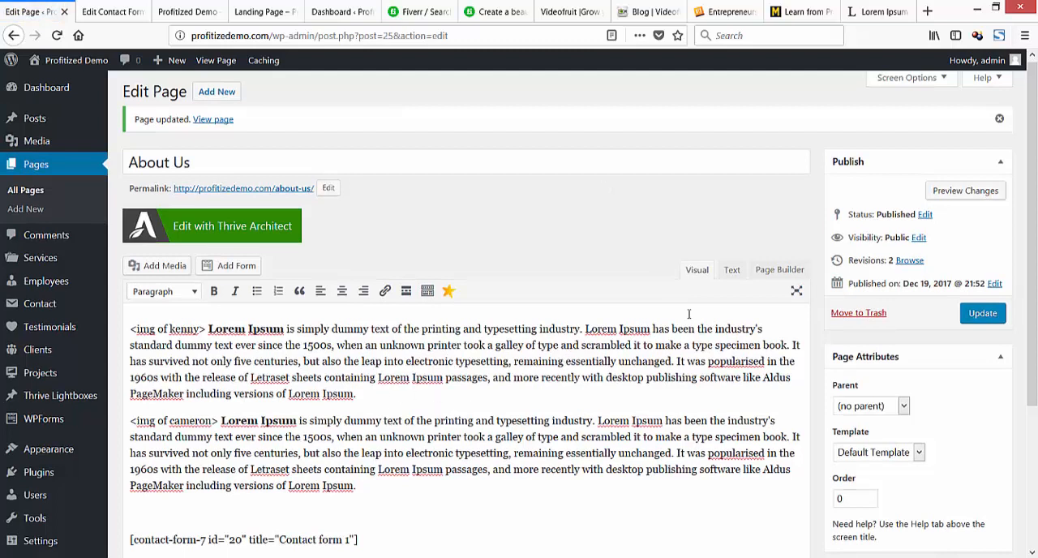
Preview the About Us page and look over its text and the contact form beneath it.
{"action": "left_click", "coordinate": [957, 192]}
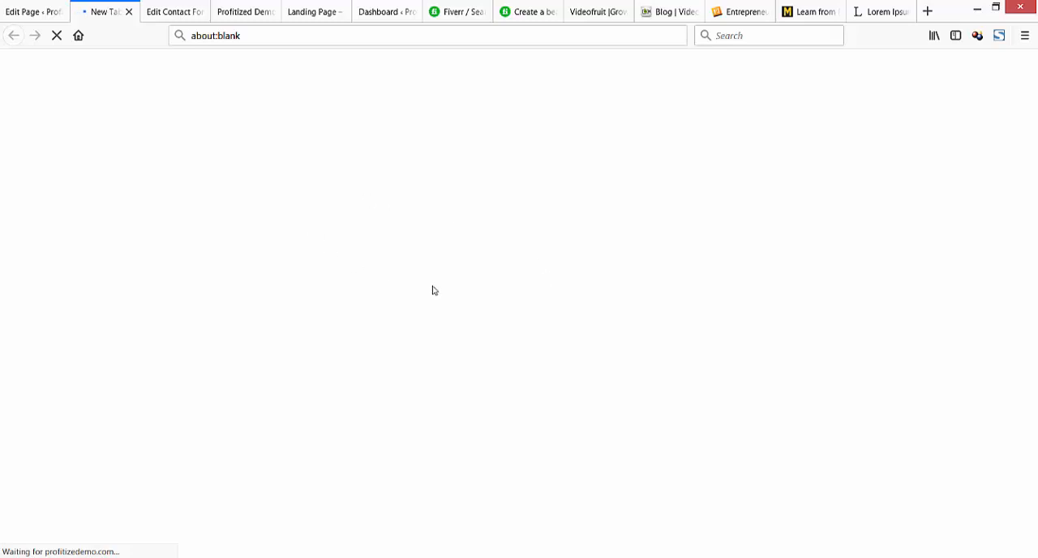
{"action": "scroll", "coordinate": [438, 328], "scroll_direction": "down", "scroll_amount": 2}
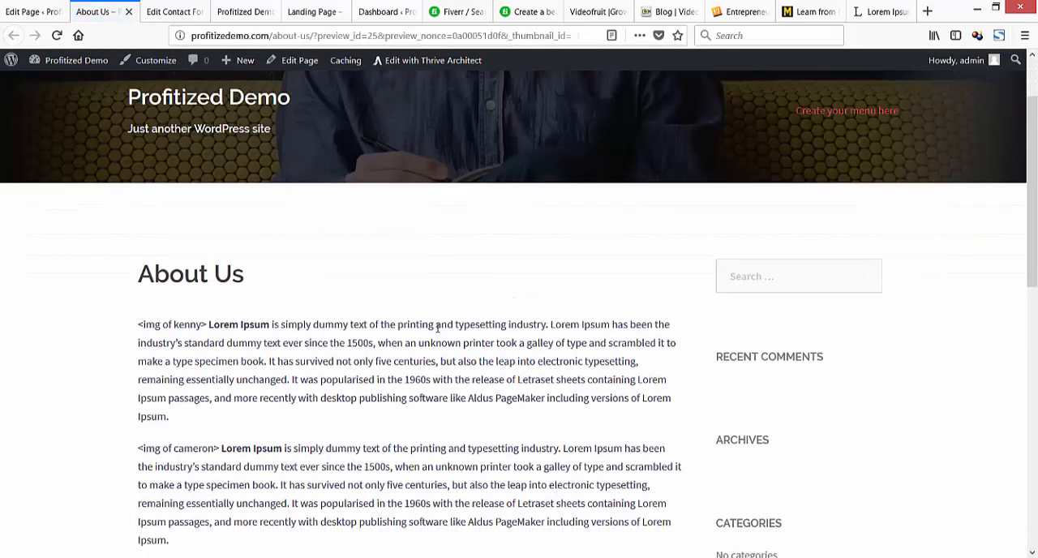
{"action": "scroll", "coordinate": [438, 328], "scroll_direction": "down", "scroll_amount": 5}
{"action": "scroll", "coordinate": [436, 324], "scroll_direction": "up", "scroll_amount": 3}
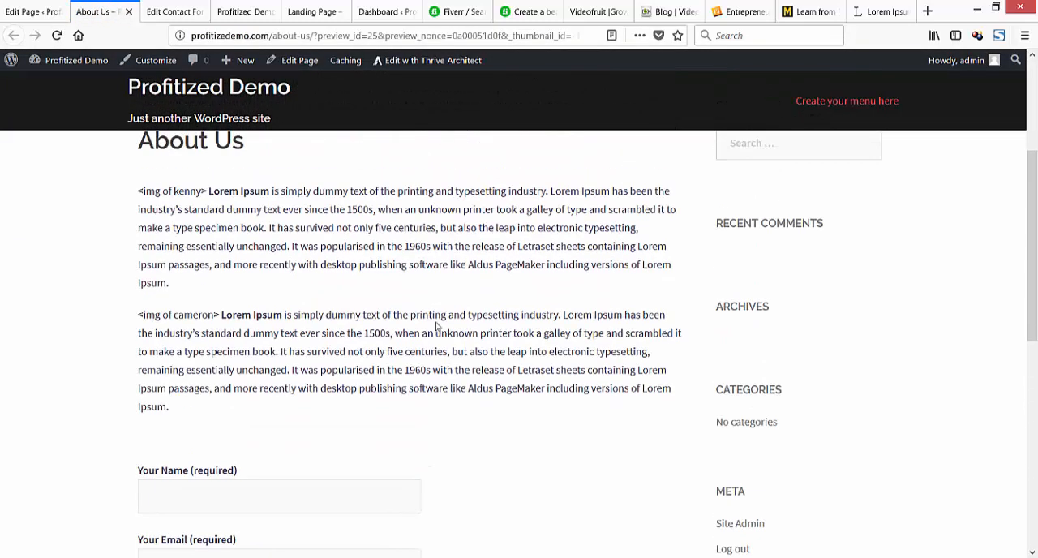
{"action": "scroll", "coordinate": [437, 326], "scroll_direction": "up", "scroll_amount": 3}
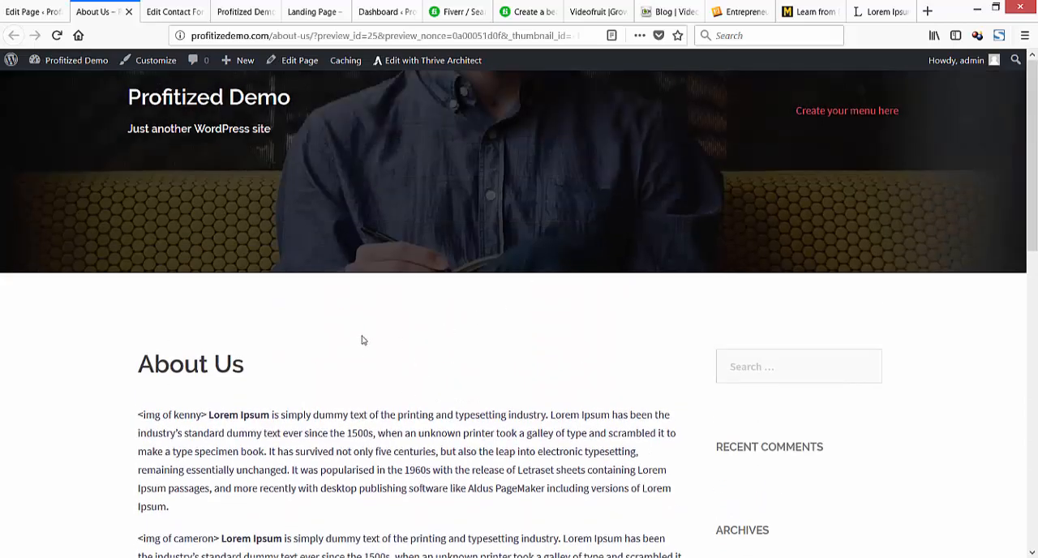
{"action": "scroll", "coordinate": [365, 355], "scroll_direction": "down", "scroll_amount": 3}
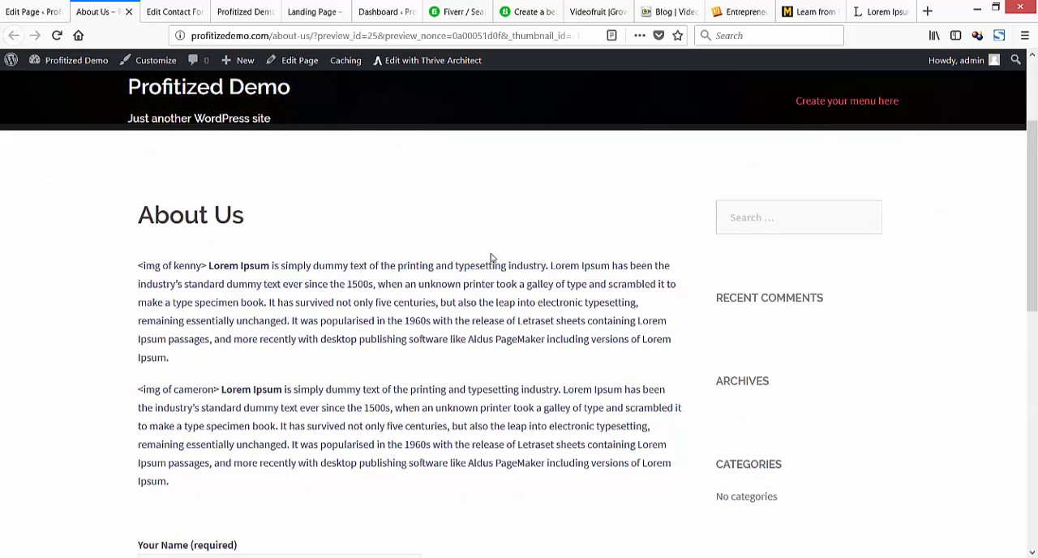
Examine the Contact page of Entrepreneurs-Journey.com as an example of what such a page contains.
{"action": "left_click", "coordinate": [738, 11]}
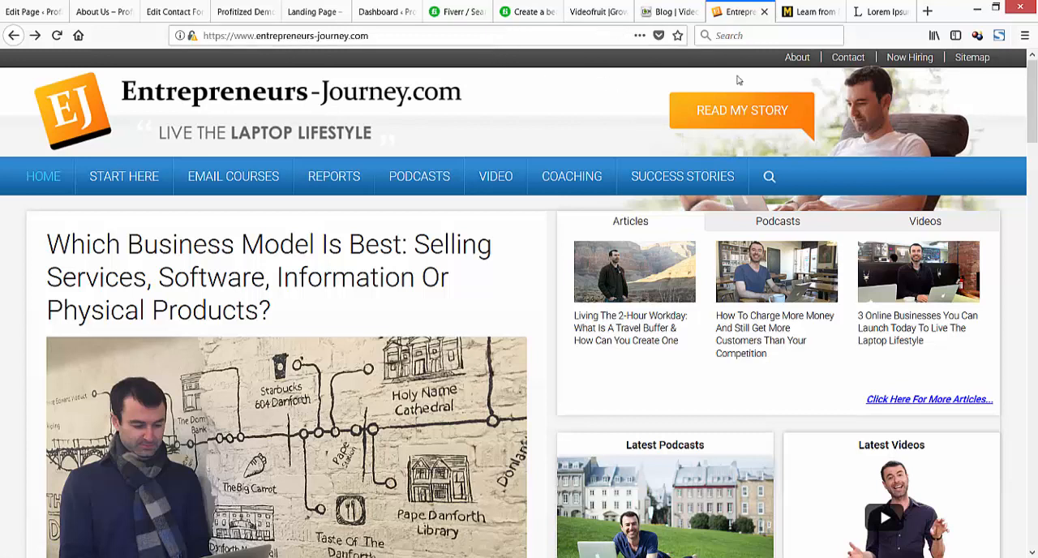
{"action": "left_click", "coordinate": [847, 58]}
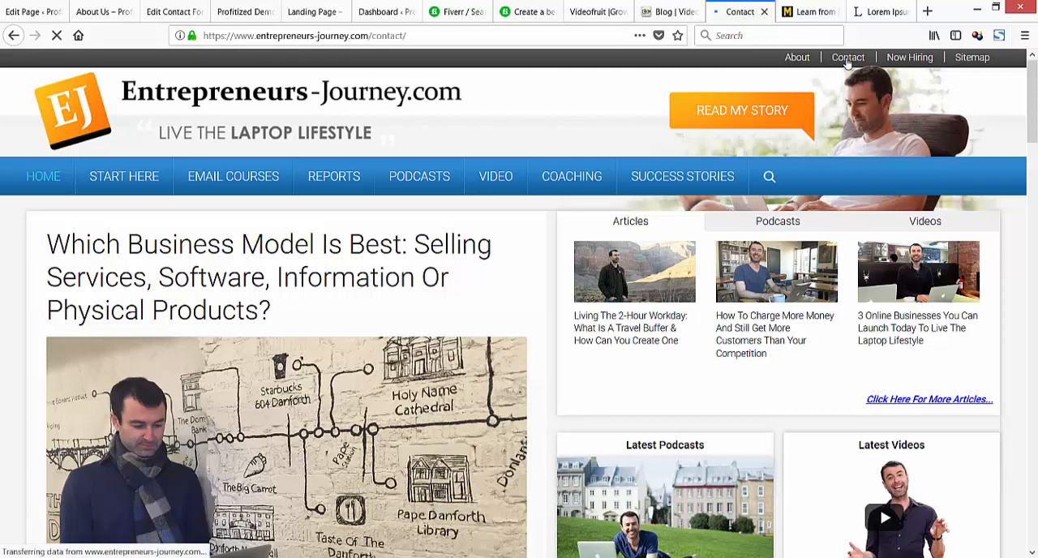
{"action": "scroll", "coordinate": [672, 252], "scroll_direction": "down", "scroll_amount": 8}
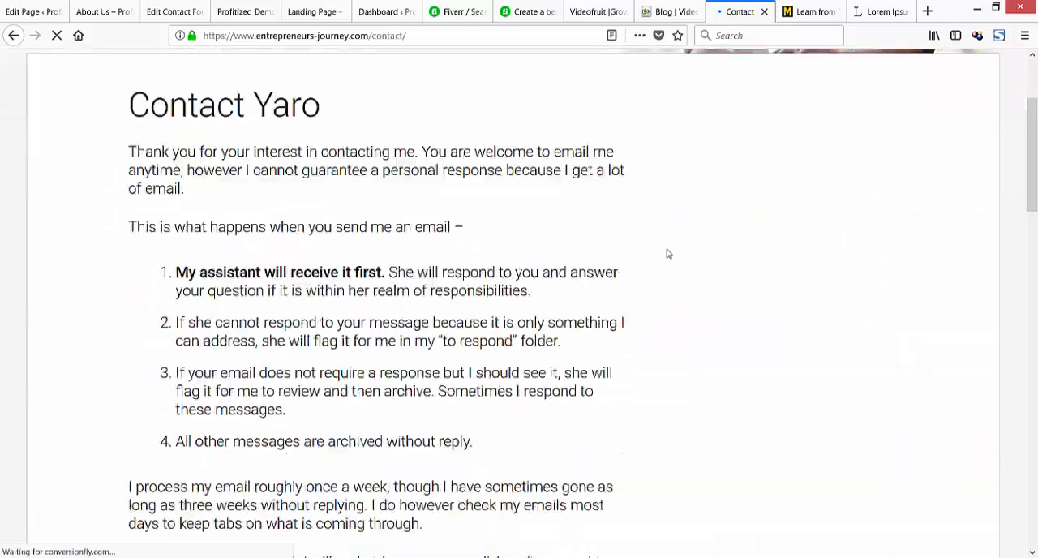
{"action": "scroll", "coordinate": [666, 253], "scroll_direction": "down", "scroll_amount": 6}
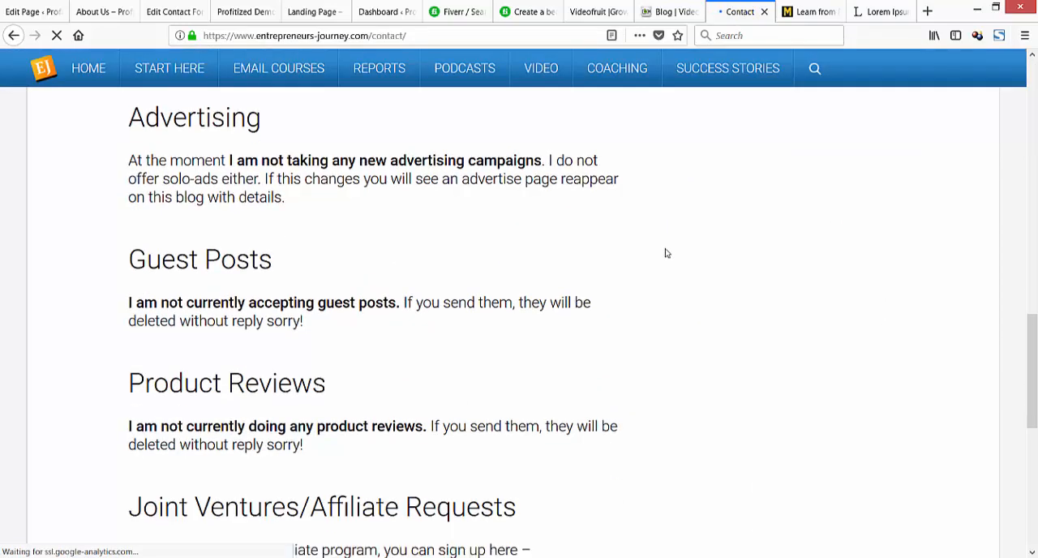
{"action": "scroll", "coordinate": [667, 253], "scroll_direction": "up", "scroll_amount": 12}
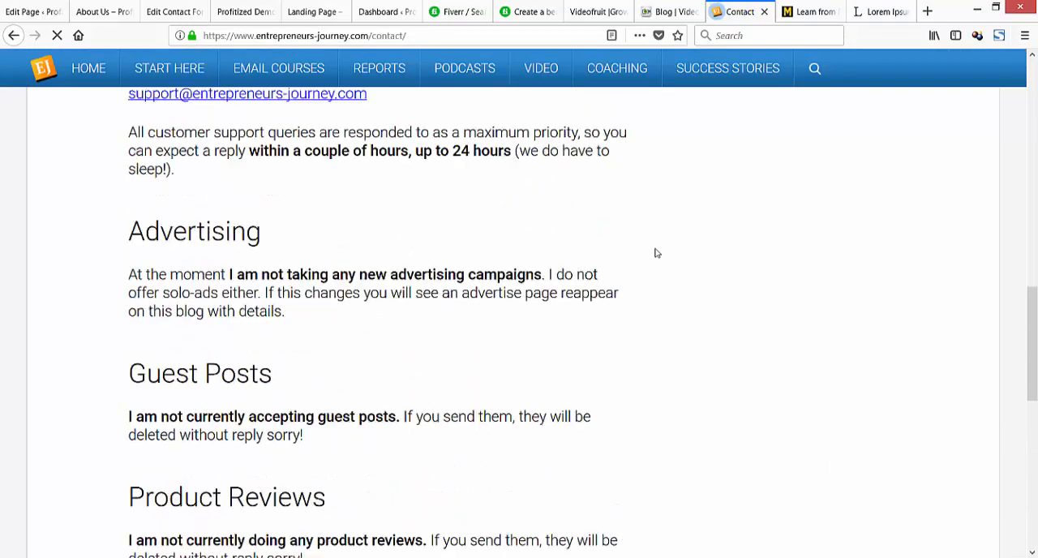
{"action": "scroll", "coordinate": [366, 233], "scroll_direction": "up", "scroll_amount": 3}
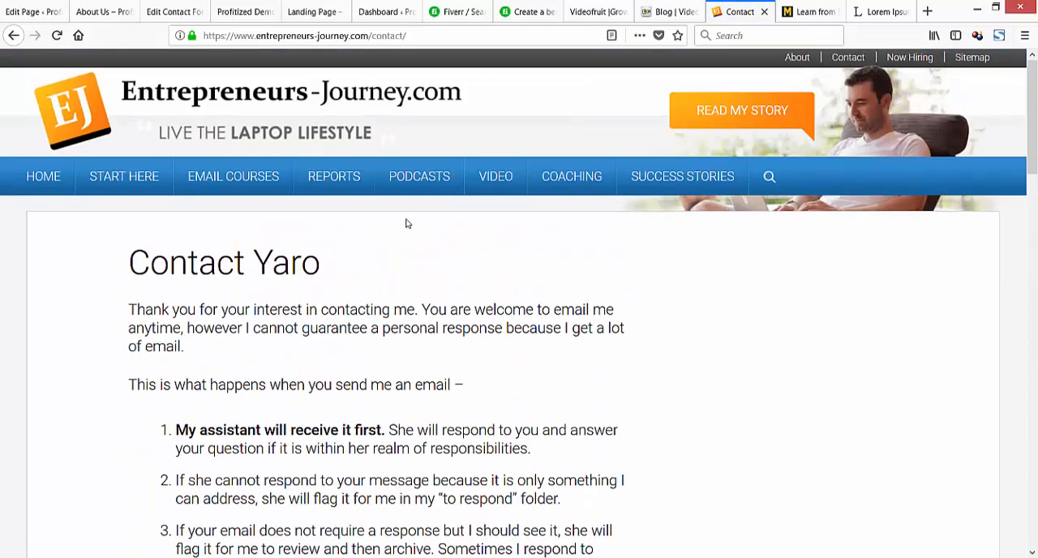
Examine the About page of Entrepreneurs-Journey.com for its photo, introduction and social links, with a brief look at the Mixergy homepage.
{"action": "left_click", "coordinate": [804, 61]}
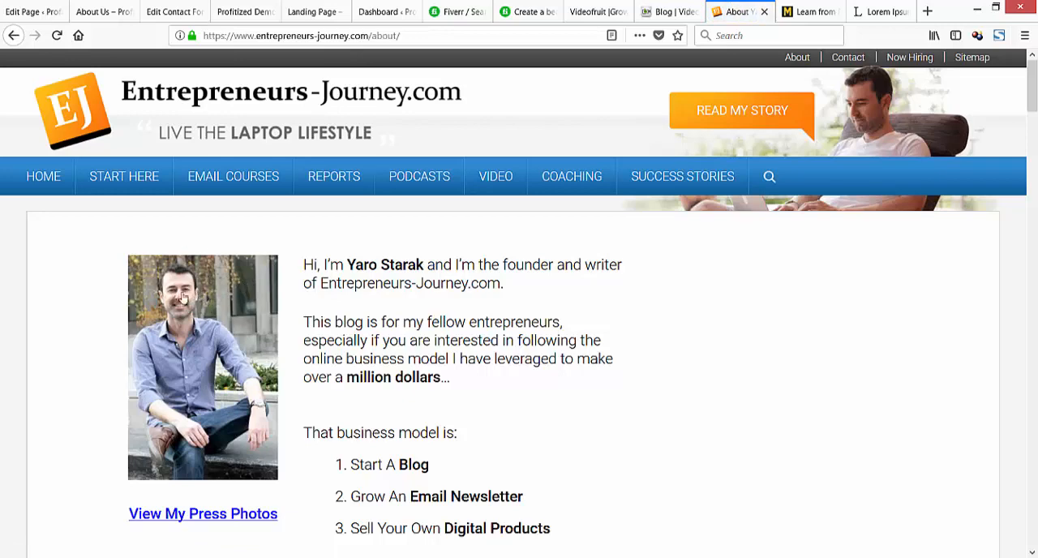
{"action": "scroll", "coordinate": [207, 299], "scroll_direction": "down", "scroll_amount": 3}
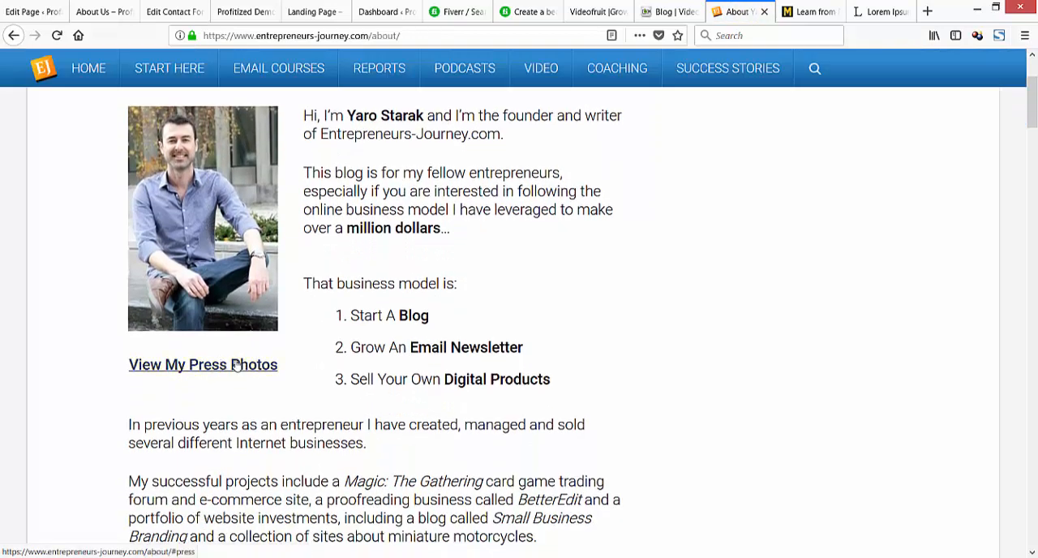
{"action": "scroll", "coordinate": [470, 239], "scroll_direction": "up", "scroll_amount": 3}
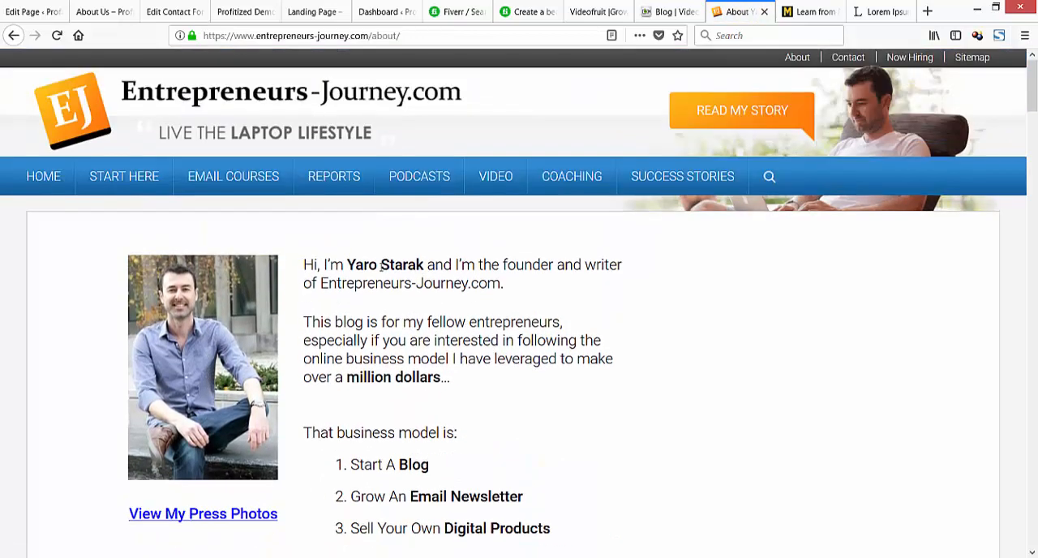
{"action": "scroll", "coordinate": [480, 291], "scroll_direction": "down", "scroll_amount": 15}
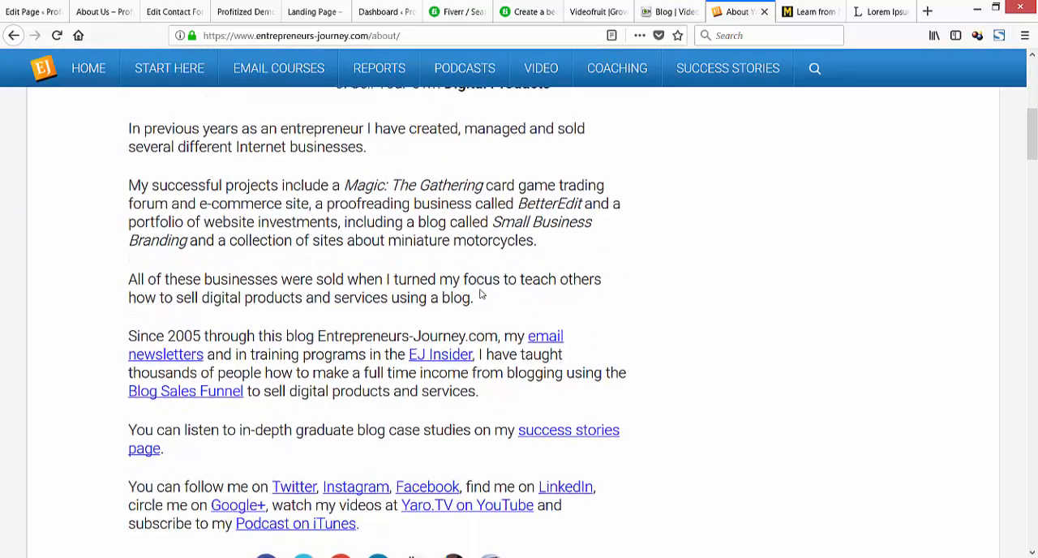
{"action": "scroll", "coordinate": [481, 294], "scroll_direction": "down", "scroll_amount": 2}
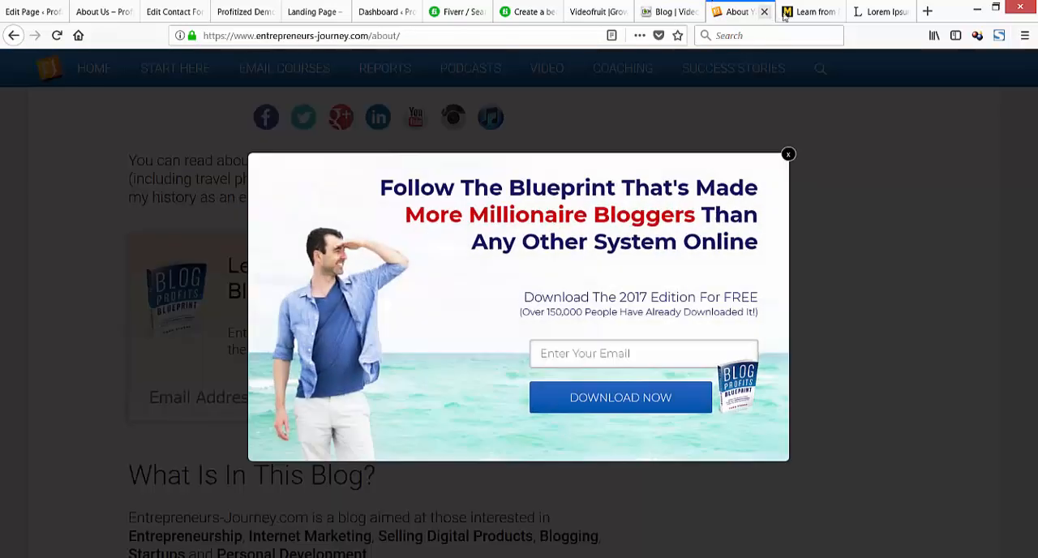
{"action": "left_click", "coordinate": [799, 12]}
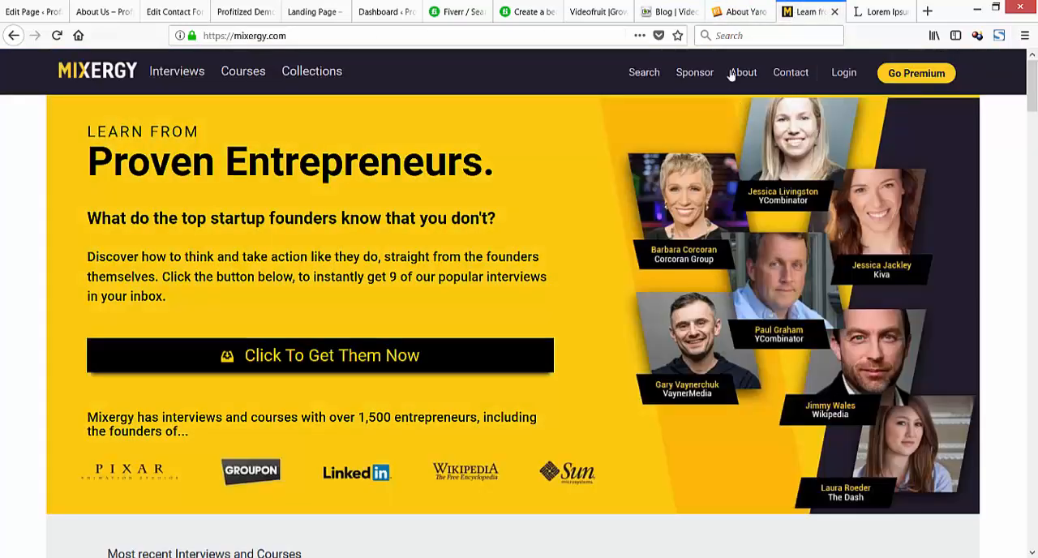
{"action": "left_click", "coordinate": [737, 12]}
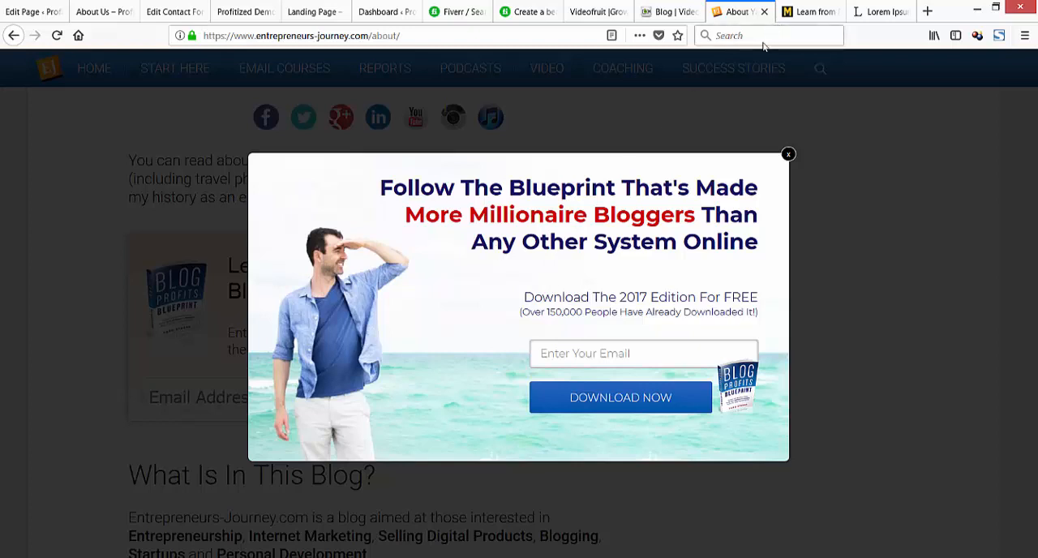
Examine Mixergy's About page and its Contact page as examples of what such pages contain.
{"action": "left_click", "coordinate": [813, 13]}
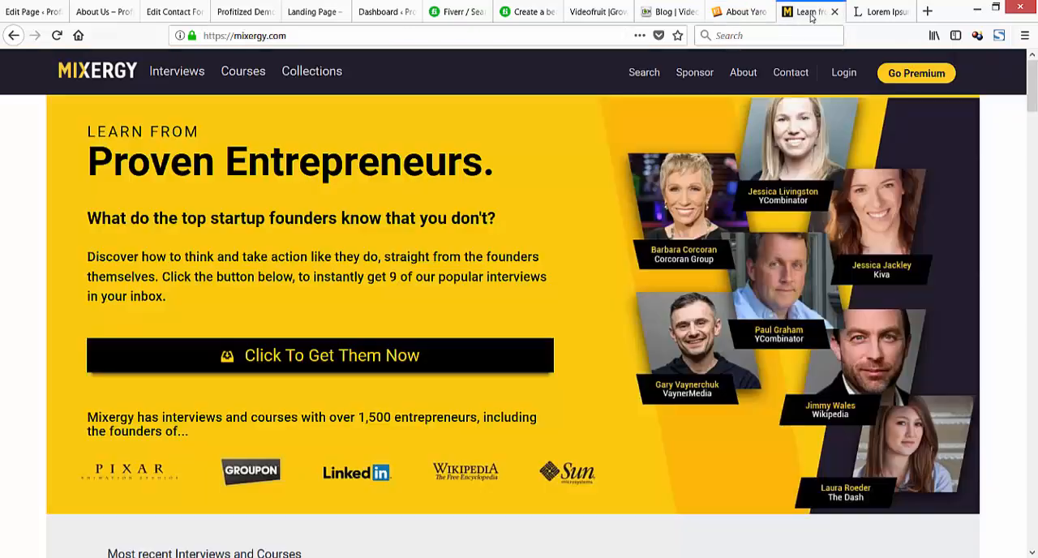
{"action": "left_click", "coordinate": [744, 81]}
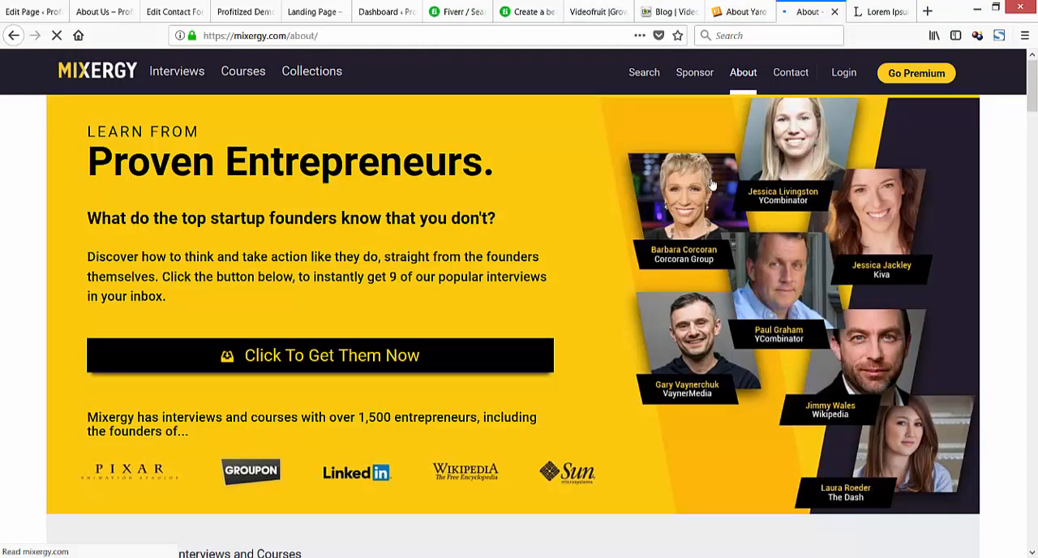
{"action": "scroll", "coordinate": [650, 203], "scroll_direction": "down", "scroll_amount": 4}
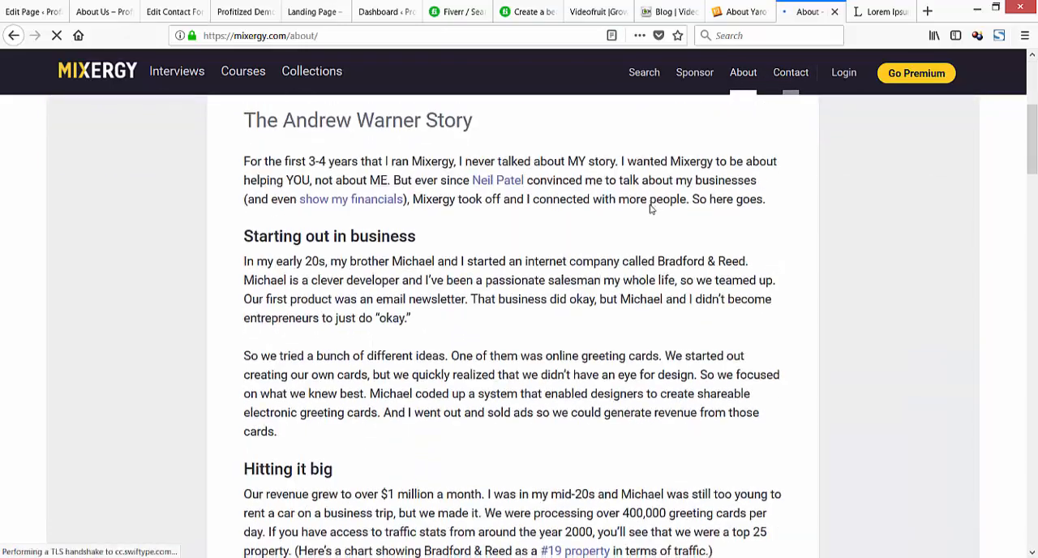
{"action": "scroll", "coordinate": [649, 209], "scroll_direction": "down", "scroll_amount": 15}
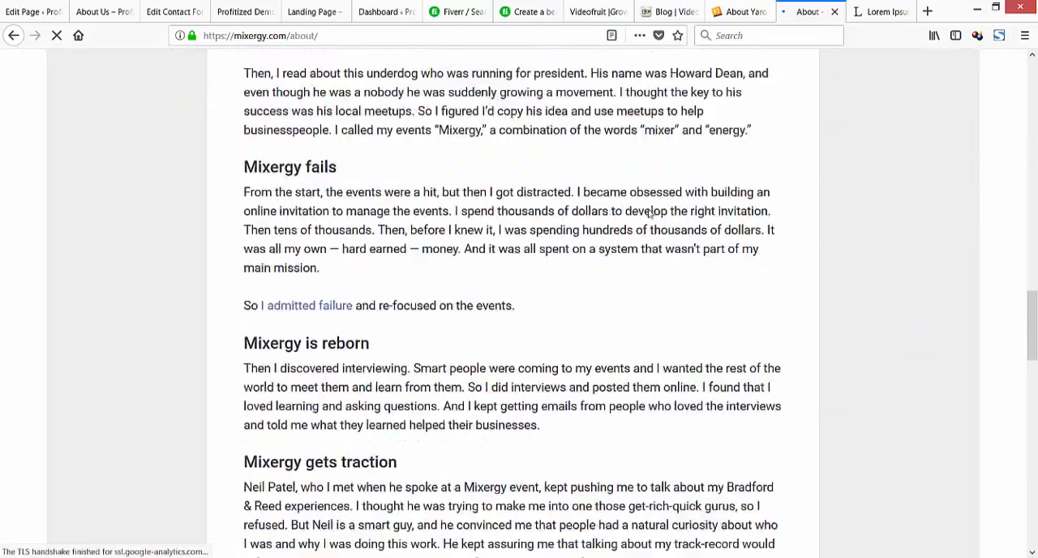
{"action": "scroll", "coordinate": [650, 211], "scroll_direction": "up", "scroll_amount": 15}
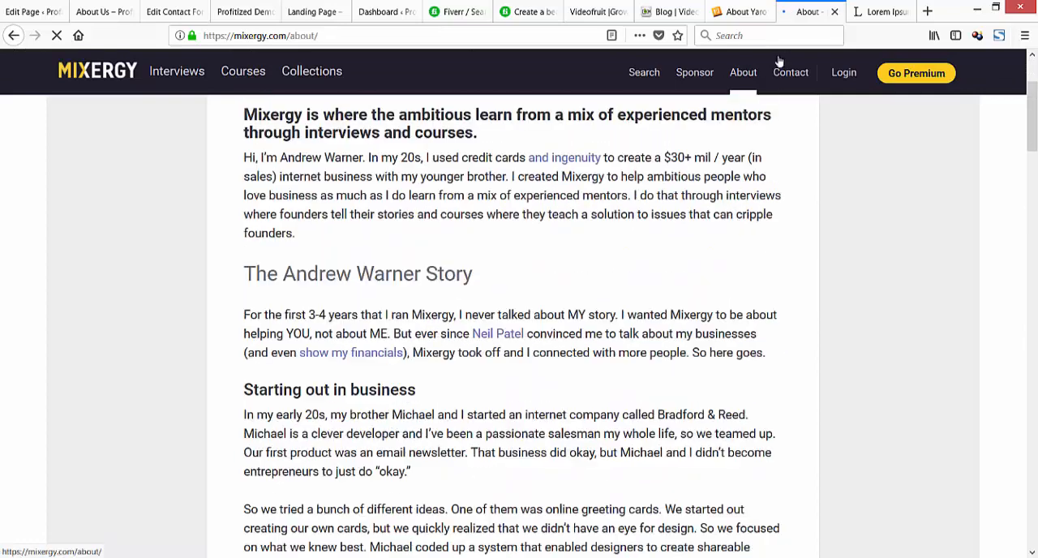
{"action": "left_click", "coordinate": [788, 72]}
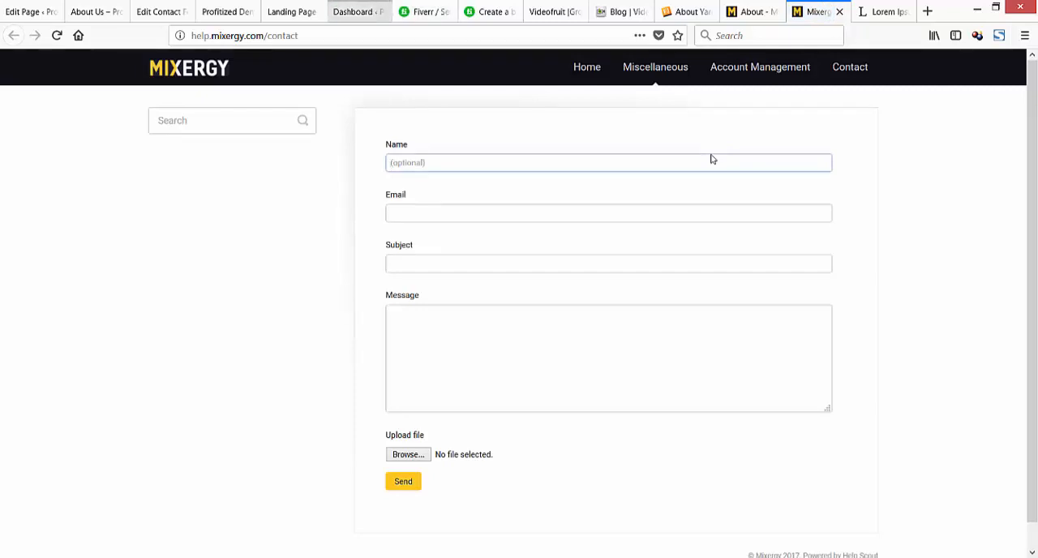
Add the Heading 1 line "Contact Us Below :)" above the contact form shortcode on the About Us page and update the page.
{"action": "left_click", "coordinate": [97, 11]}
{"action": "scroll", "coordinate": [712, 159], "scroll_direction": "down", "scroll_amount": 3}
{"action": "scroll", "coordinate": [711, 159], "scroll_direction": "down", "scroll_amount": 2}
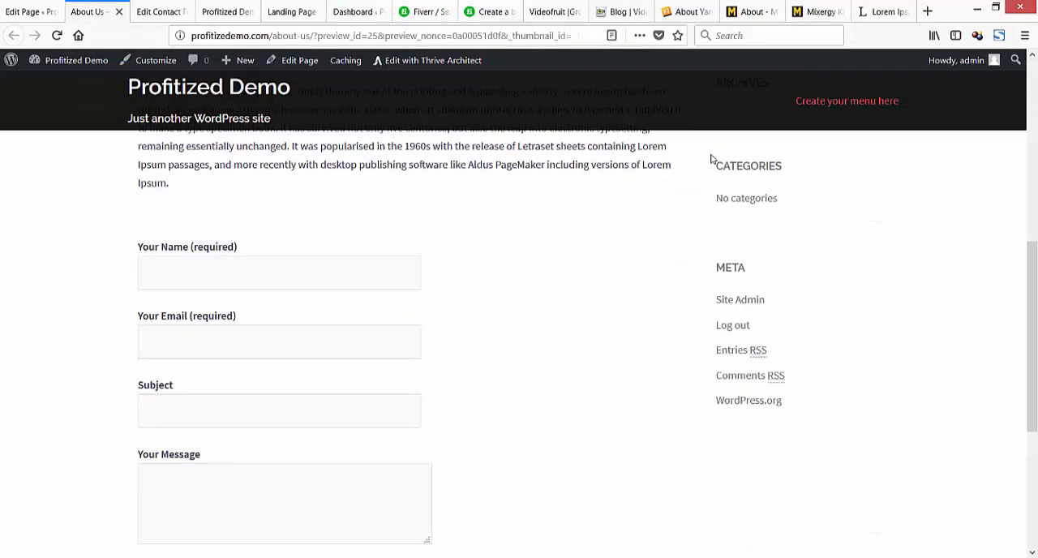
{"action": "left_click", "coordinate": [32, 11]}
{"action": "scroll", "coordinate": [711, 159], "scroll_direction": "down", "scroll_amount": 3}
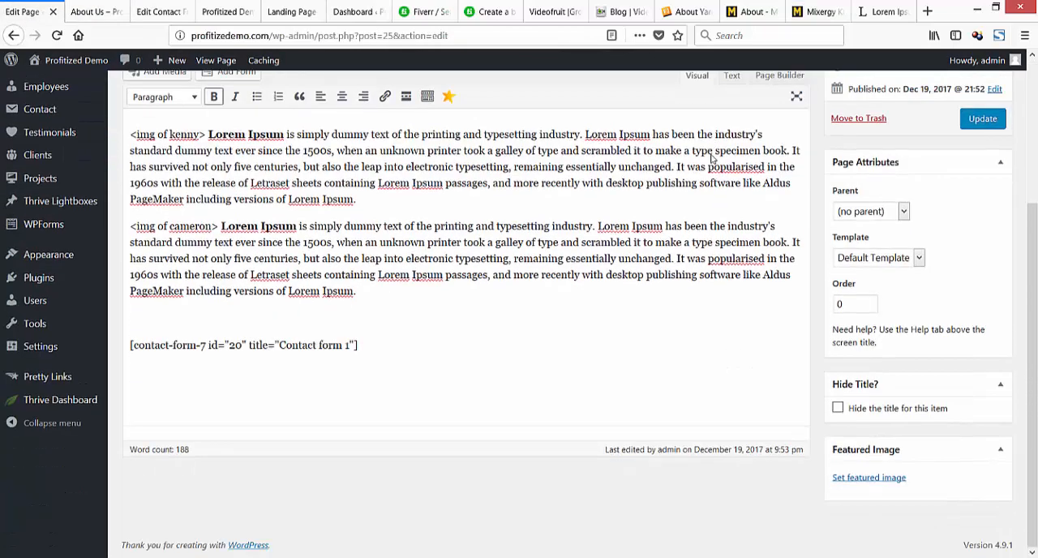
{"action": "left_click", "coordinate": [163, 119]}
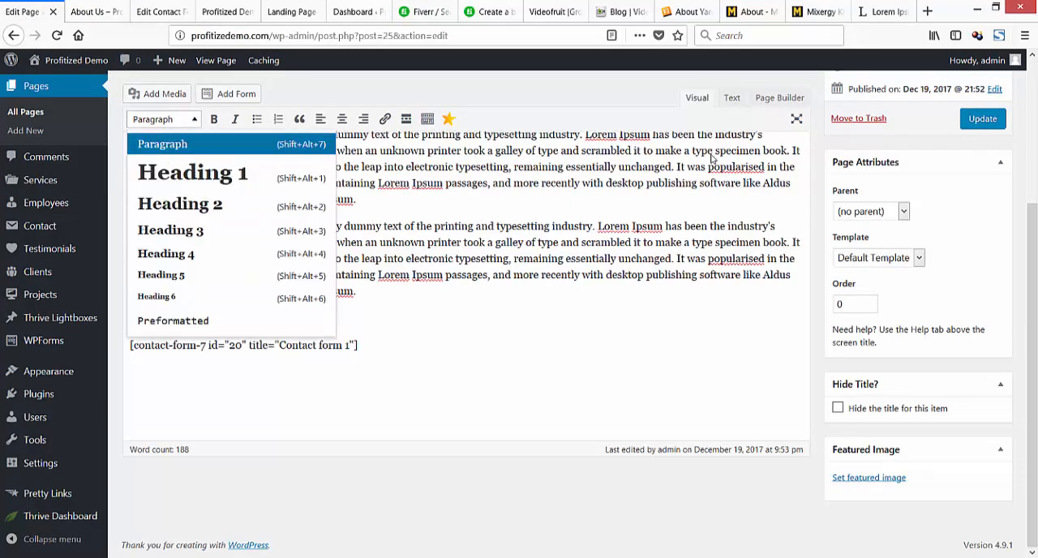
{"action": "left_click", "coordinate": [186, 174]}
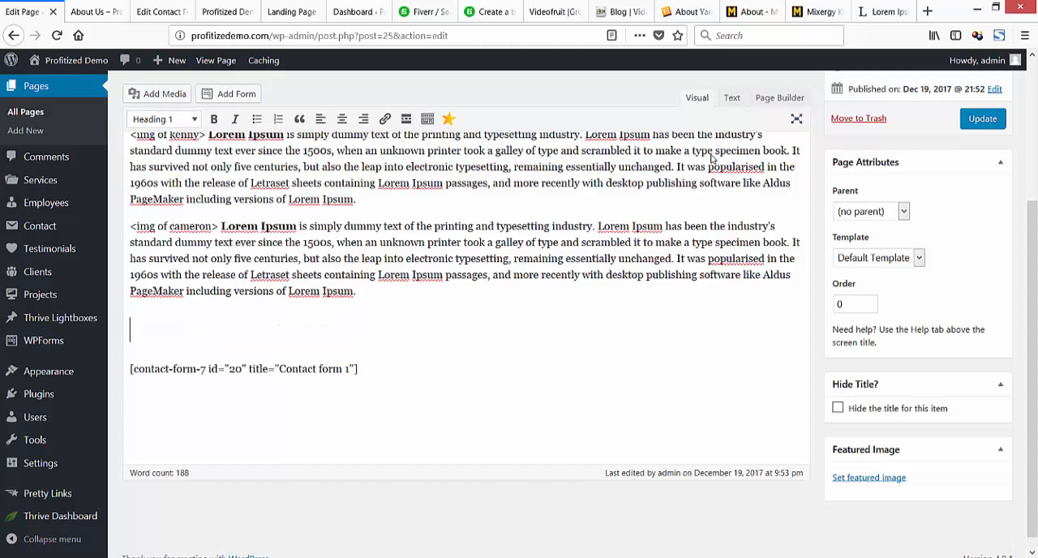
{"action": "type", "text": "Contac"}
{"action": "key", "text": "BackSpace"}
{"action": "key", "text": "BackSpace"}
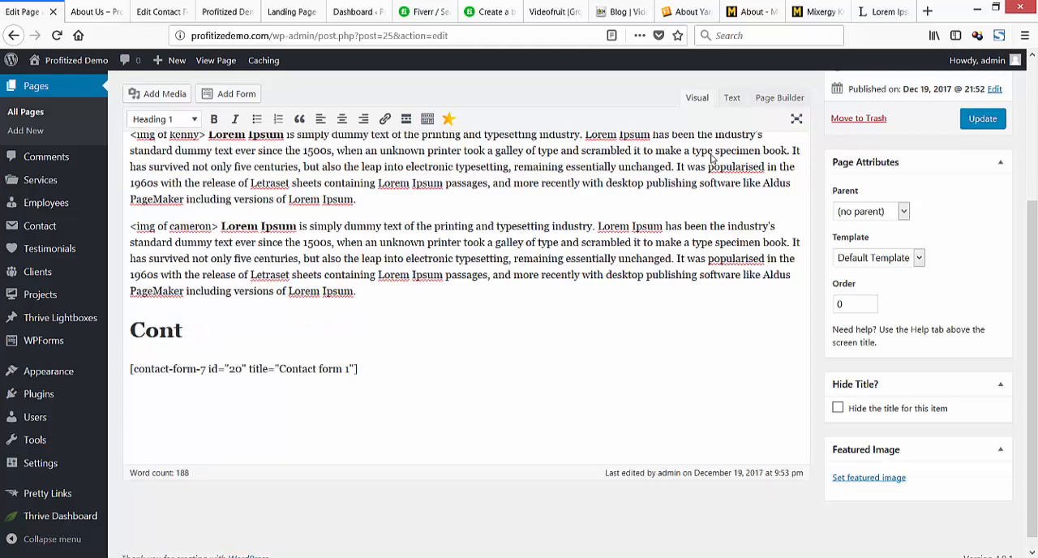
{"action": "type", "text": "tact Us Below"}
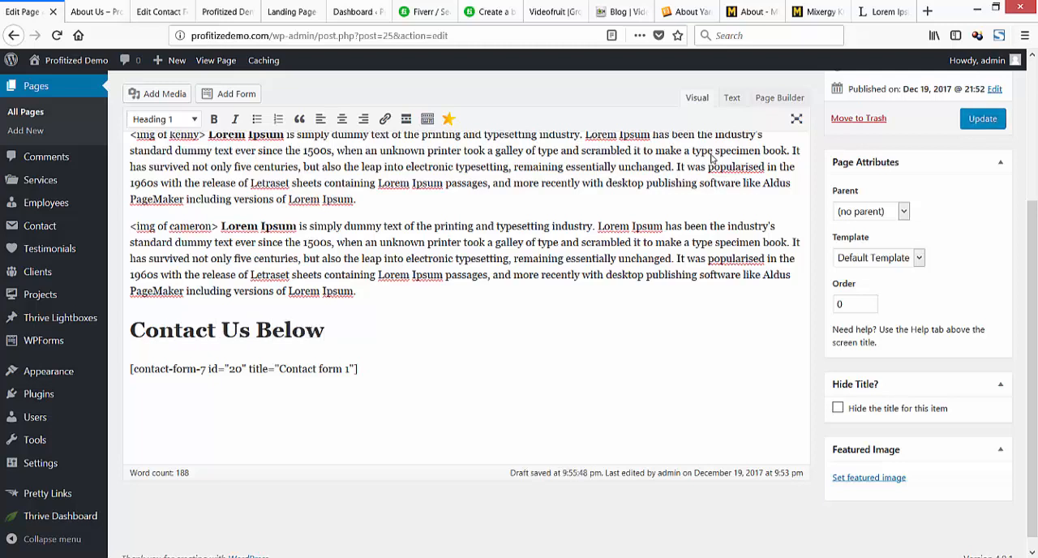
{"action": "type", "text": " :)"}
{"action": "left_click", "coordinate": [983, 119]}
Reload the About Us preview and compare its contact heading with the text in the page editor.
{"action": "left_click", "coordinate": [95, 12]}
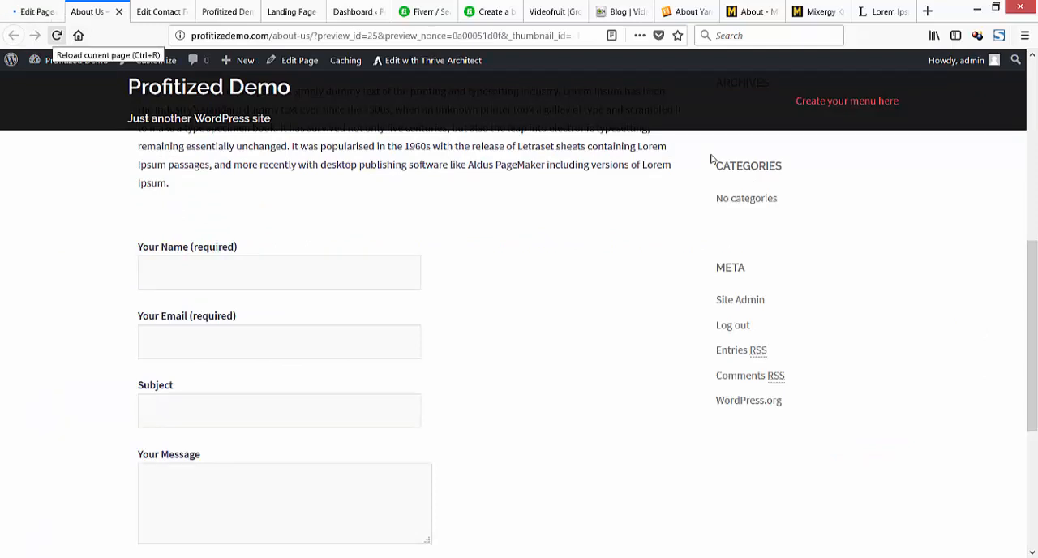
{"action": "key", "text": "ctrl+r"}
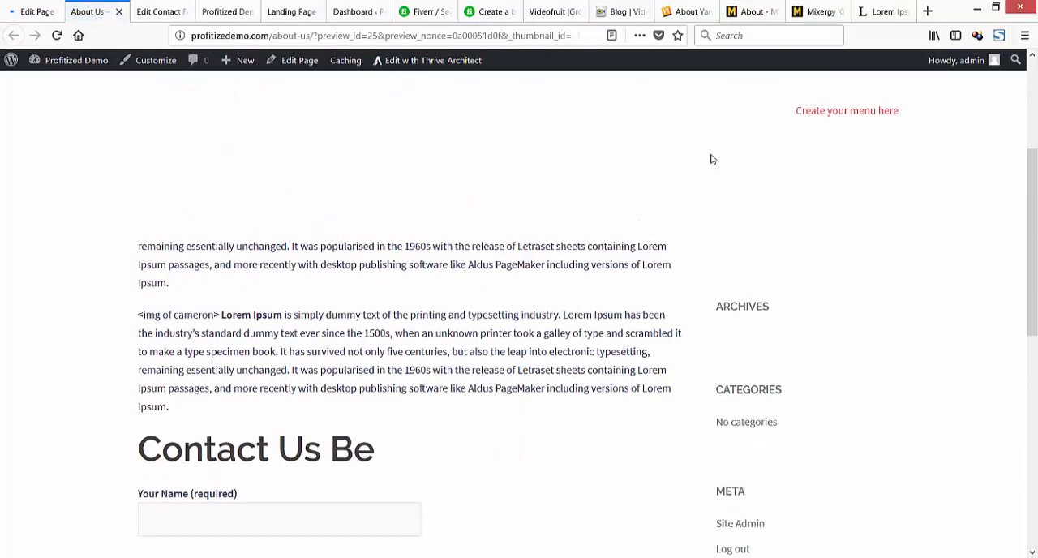
{"action": "key", "text": "ctrl+shift+Tab"}
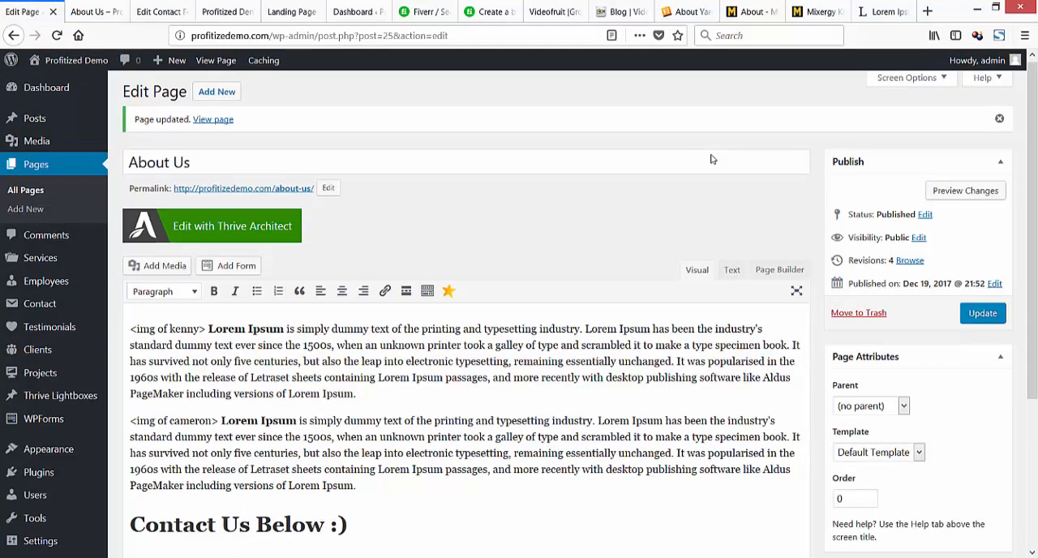
{"action": "key", "text": "ctrl+Tab"}
{"action": "scroll", "coordinate": [711, 159], "scroll_direction": "down", "scroll_amount": 3}
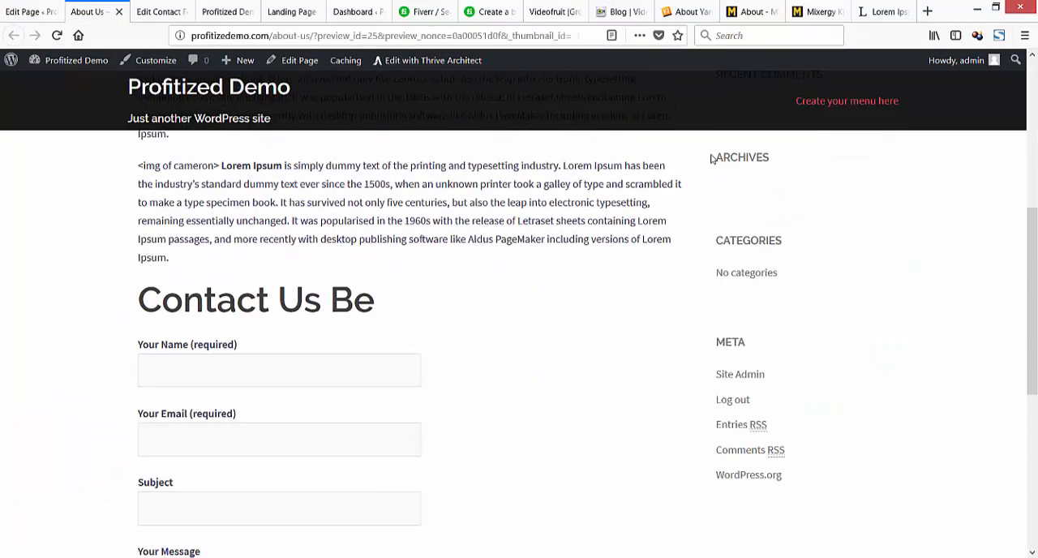
{"action": "key", "text": "ctrl+shift+Tab"}
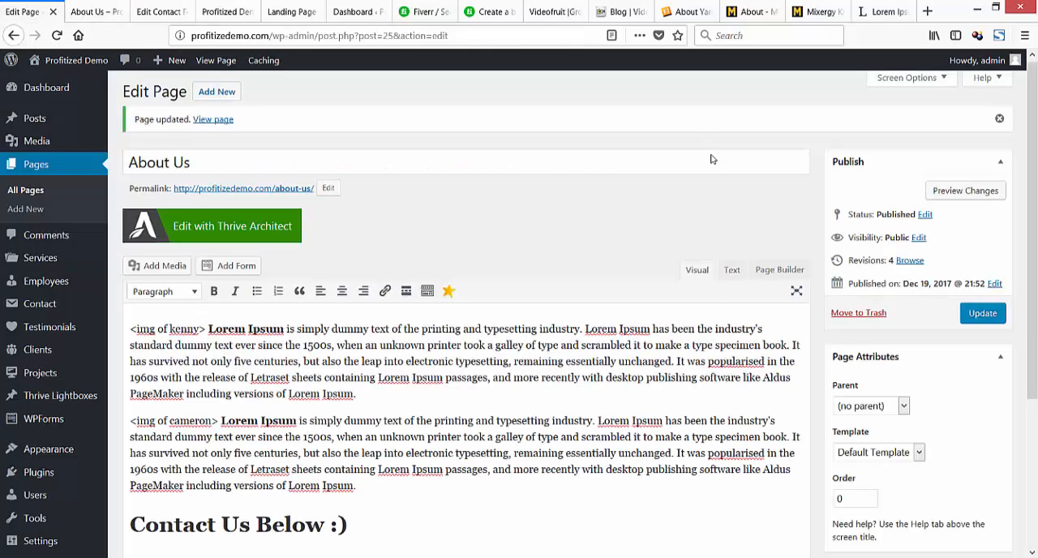
{"action": "key", "text": "ctrl+Tab"}
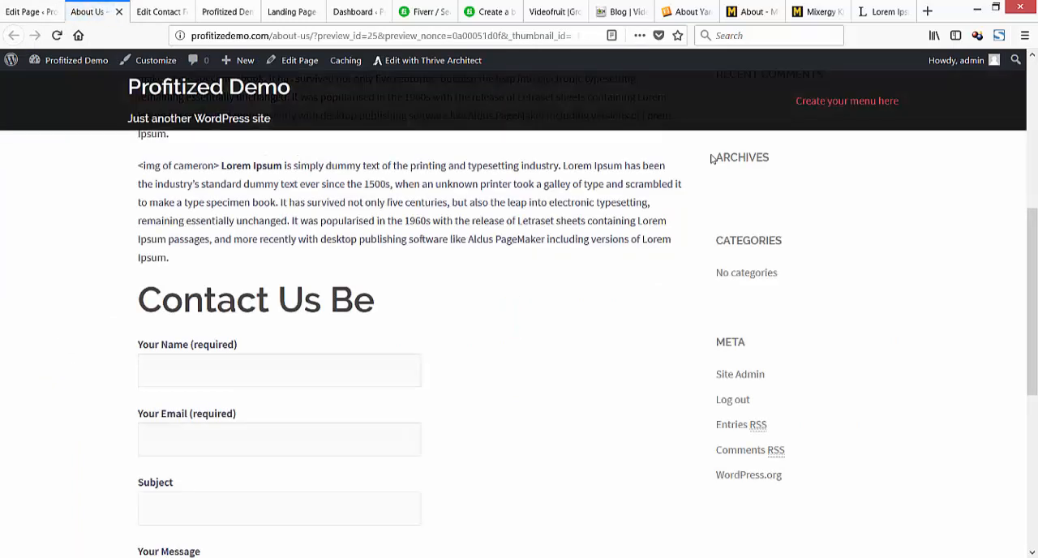
{"action": "key", "text": "ctrl+shift+Tab"}
Change the "Contact Us Below :)" line to Heading 2 and update the About Us page.
{"action": "scroll", "coordinate": [712, 158], "scroll_direction": "down", "scroll_amount": 3}
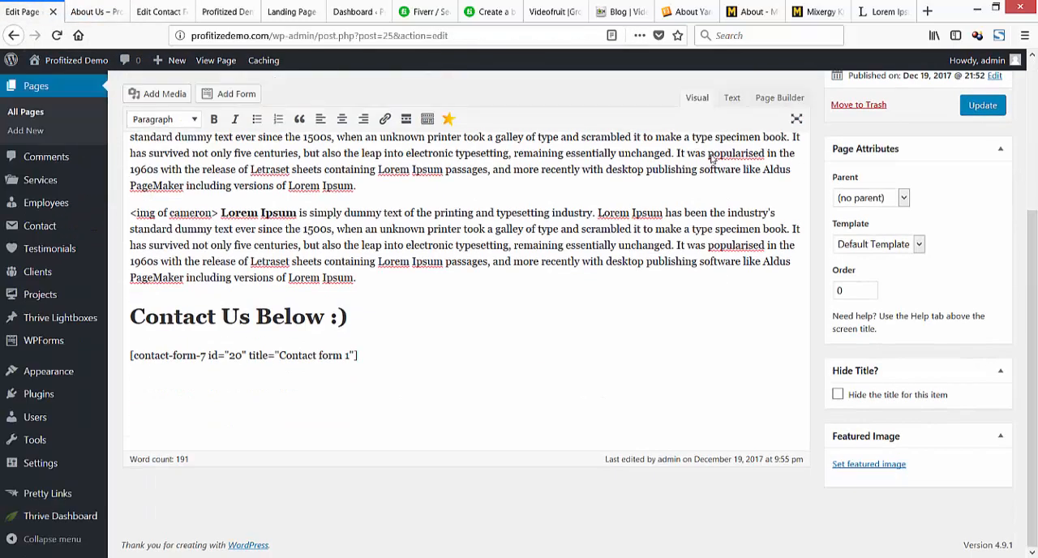
{"action": "key", "text": "shift+Left"}
{"action": "key", "text": "shift+Left"}
{"action": "key", "text": "shift+Left"}
{"action": "key", "text": "shift+Left"}
{"action": "key", "text": "shift+Left"}
{"action": "key", "text": "shift+Left"}
{"action": "key", "text": "shift+Left"}
{"action": "key", "text": "shift+Left"}
{"action": "key", "text": "shift+Left"}
{"action": "key", "text": "shift+Left"}
{"action": "key", "text": "shift+Left"}
{"action": "key", "text": "shift+Left"}
{"action": "key", "text": "shift+Left"}
{"action": "key", "text": "shift+Left"}
{"action": "key", "text": "shift+Left"}
{"action": "key", "text": "shift+Left"}
{"action": "key", "text": "shift+Left"}
{"action": "key", "text": "shift+Left"}
{"action": "key", "text": "shift+Left"}
{"action": "left_click", "coordinate": [165, 119]}
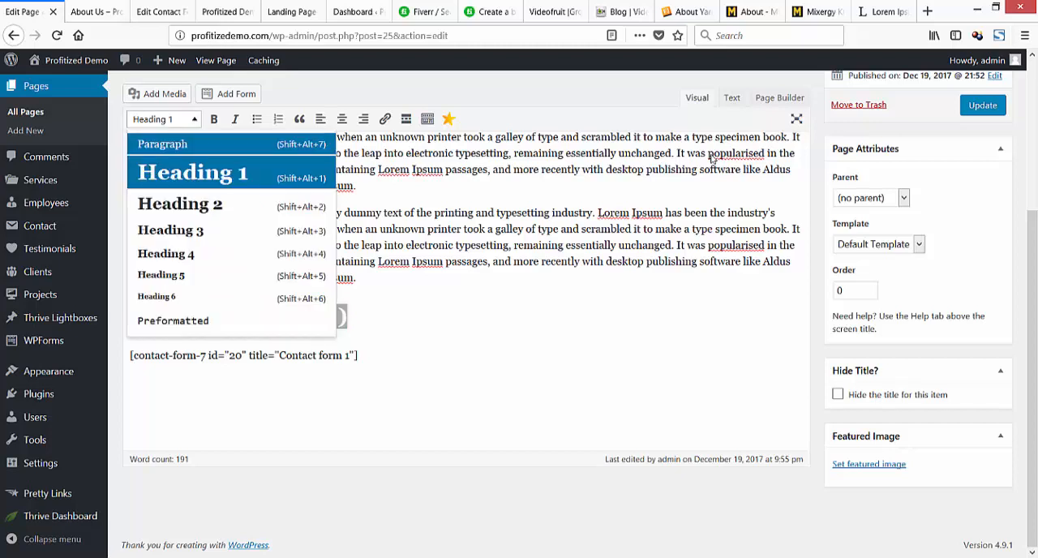
{"action": "left_click", "coordinate": [181, 204]}
{"action": "left_click", "coordinate": [983, 115]}
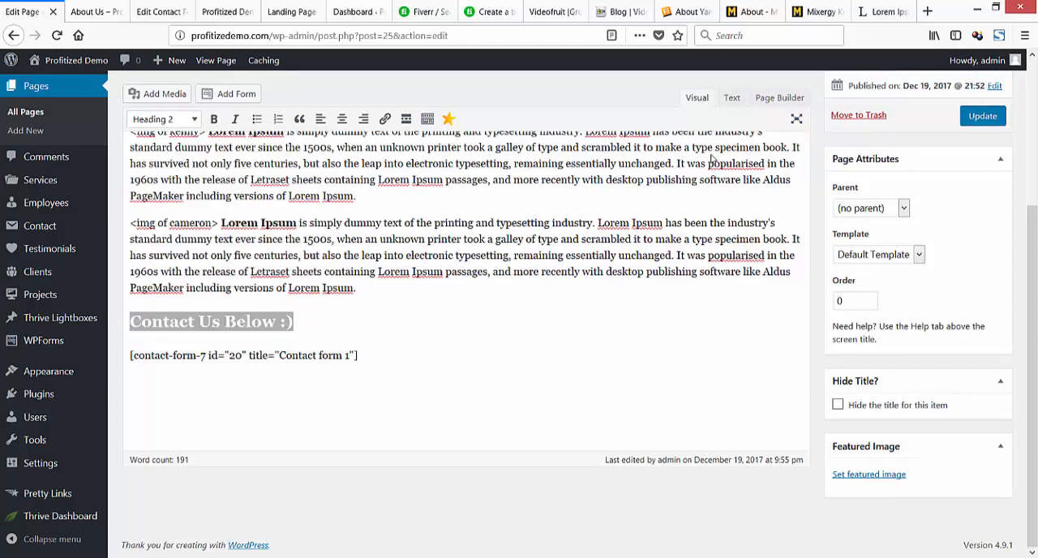
Reload the About Us preview and check how the heading above the contact form is displayed.
{"action": "left_click", "coordinate": [91, 11]}
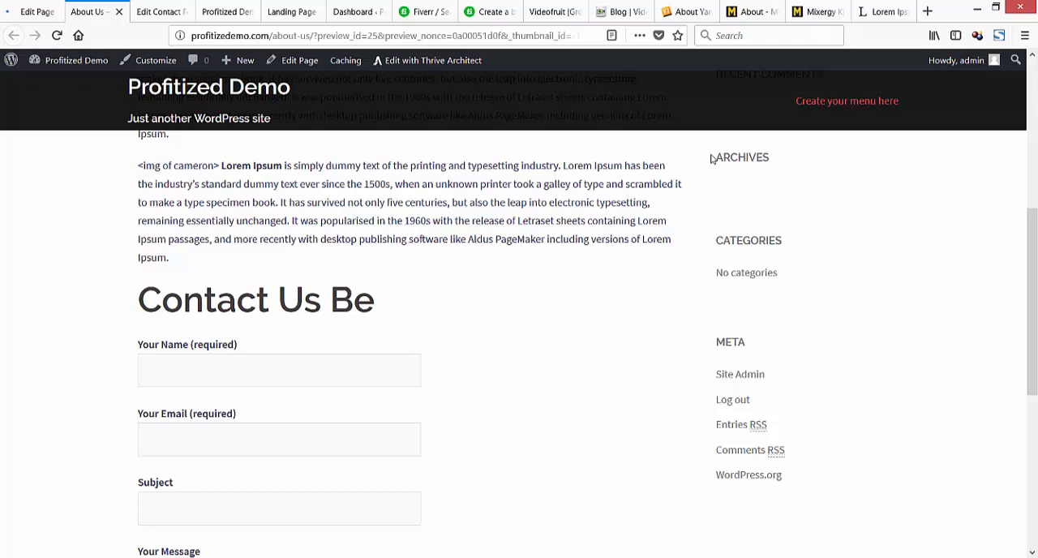
{"action": "scroll", "coordinate": [711, 159], "scroll_direction": "up", "scroll_amount": 5}
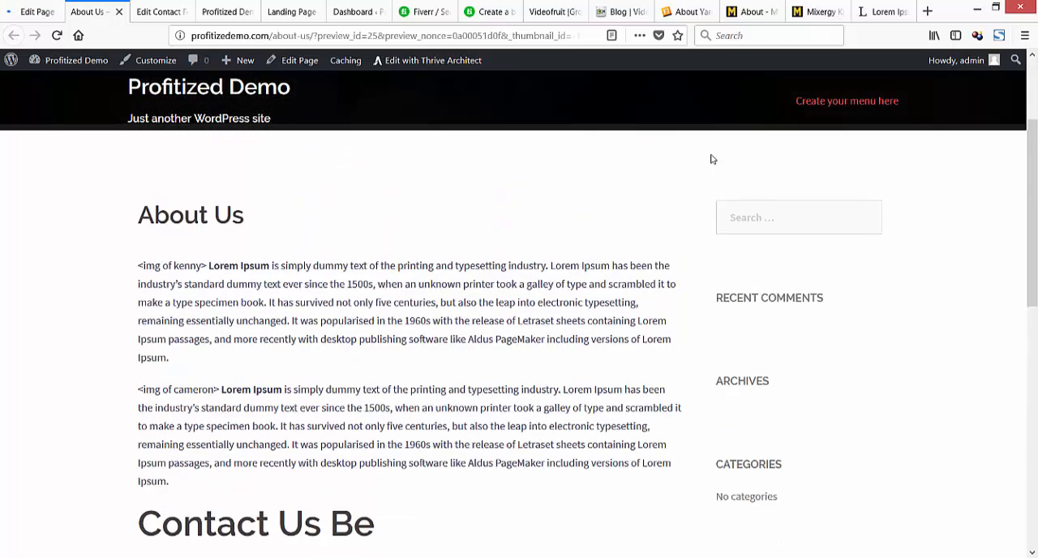
{"action": "scroll", "coordinate": [711, 159], "scroll_direction": "up", "scroll_amount": 3}
{"action": "scroll", "coordinate": [711, 159], "scroll_direction": "down", "scroll_amount": 6}
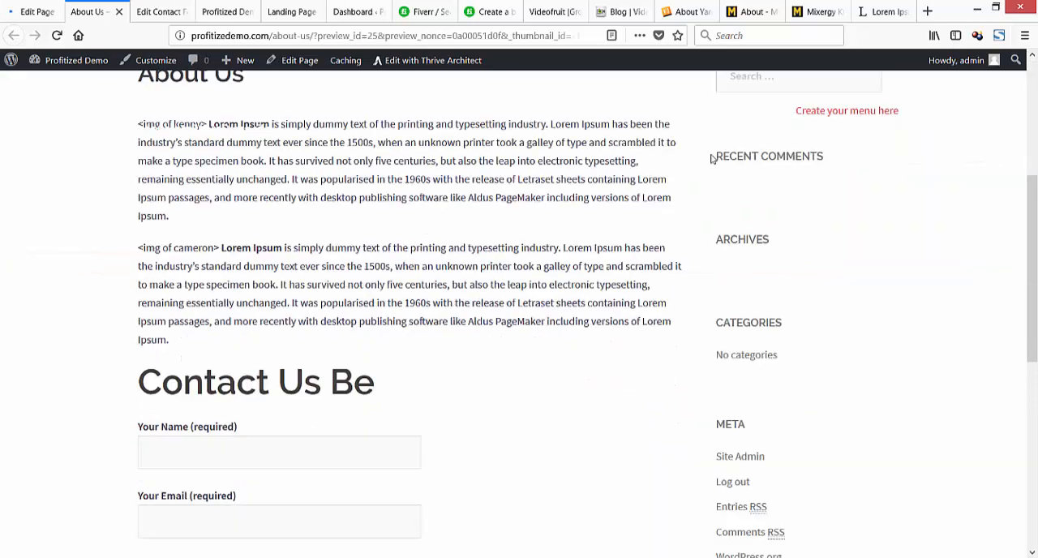
{"action": "scroll", "coordinate": [712, 159], "scroll_direction": "up", "scroll_amount": 4}
{"action": "key", "text": "F5"}
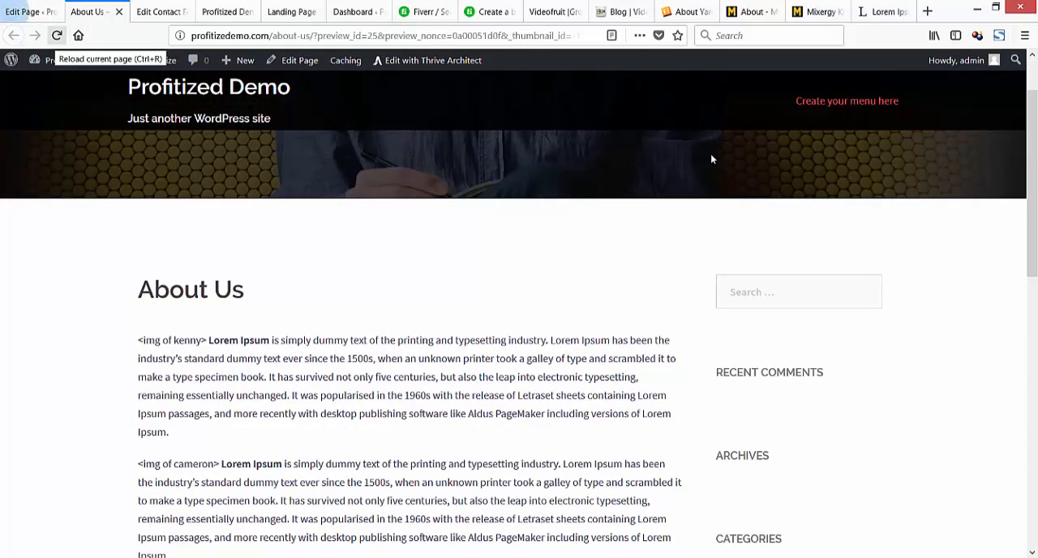
{"action": "left_click", "coordinate": [57, 35]}
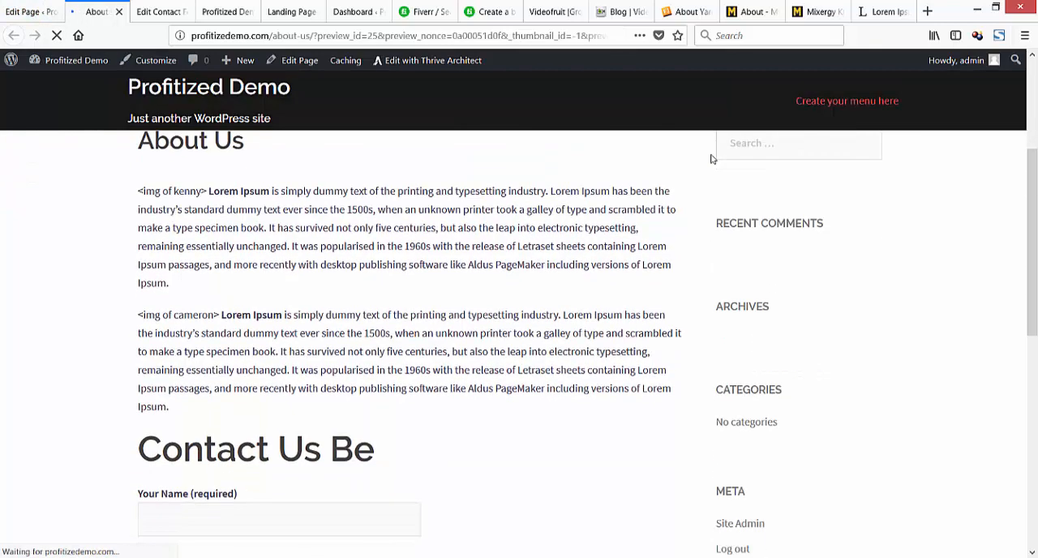
{"action": "scroll", "coordinate": [711, 159], "scroll_direction": "down", "scroll_amount": 2}
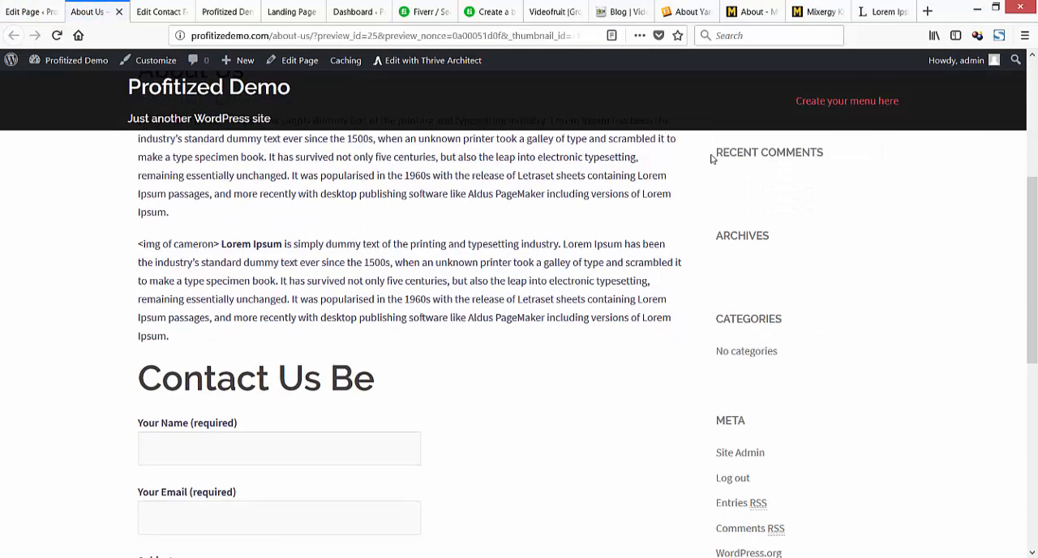
Remove the ":)" from the end of the "Contact Us Below" heading in the visual editor of the About Us page.
{"action": "key", "text": "ctrl+shift+Tab"}
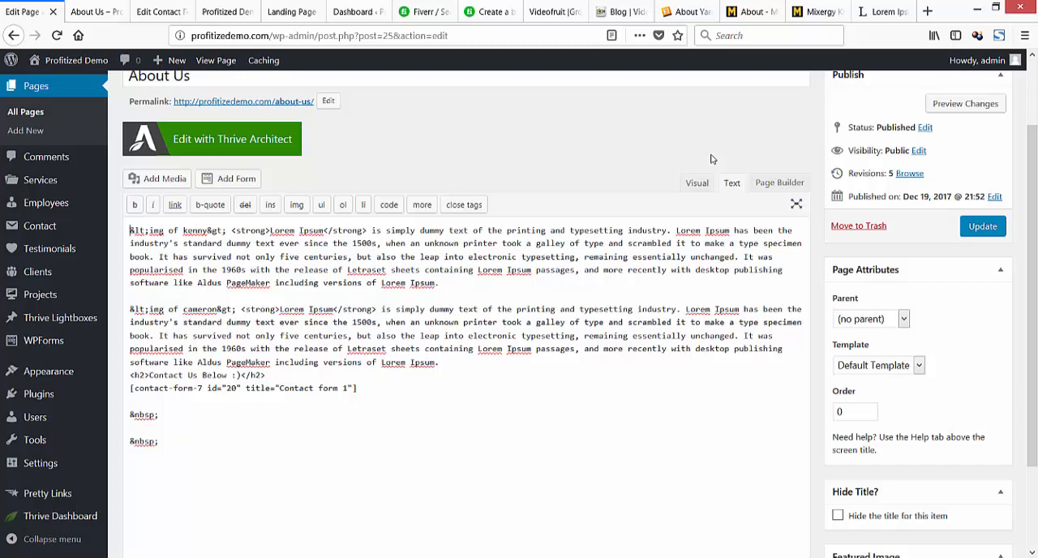
{"action": "left_click", "coordinate": [697, 182]}
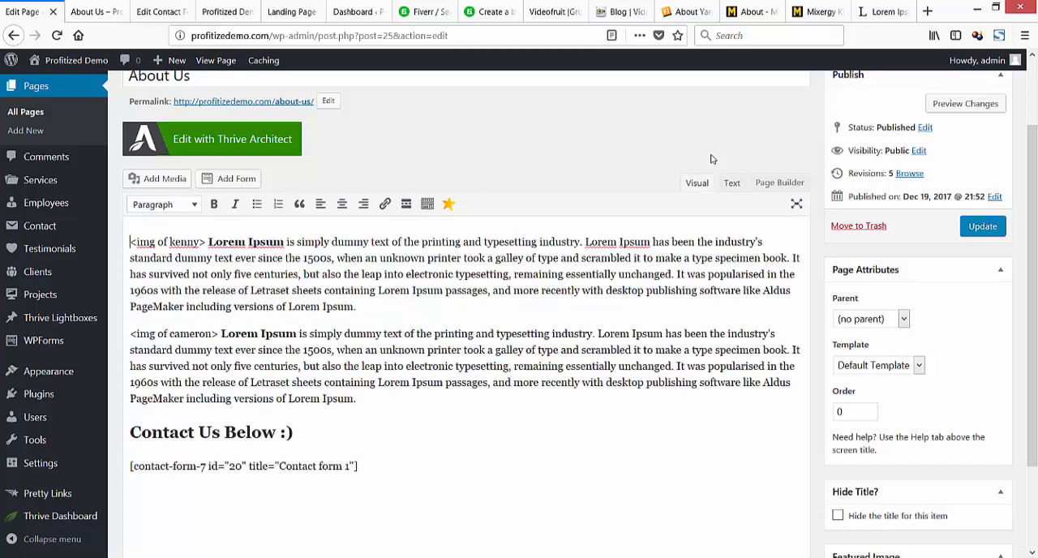
{"action": "left_click_drag", "start_coordinate": [294, 433], "coordinate": [285, 433]}
{"action": "key", "text": "shift+Left"}
{"action": "key", "text": "BackSpace"}
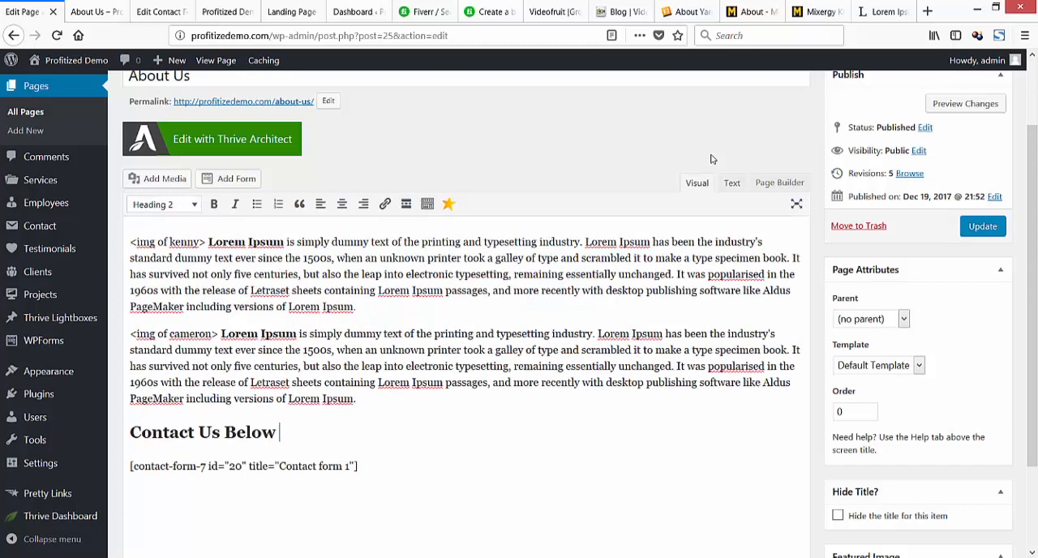
Format the "Contact Us Below" line as bold Paragraph text and update the About Us page.
{"action": "key", "text": "shift+Left"}
{"action": "key", "text": "shift+Left"}
{"action": "key", "text": "shift+Left"}
{"action": "key", "text": "shift+Left"}
{"action": "key", "text": "shift+Left"}
{"action": "key", "text": "shift+Left"}
{"action": "key", "text": "shift+Left"}
{"action": "key", "text": "shift+Left"}
{"action": "key", "text": "shift+Left"}
{"action": "key", "text": "shift+Left"}
{"action": "key", "text": "shift+Left"}
{"action": "key", "text": "shift+Left"}
{"action": "key", "text": "shift+Left"}
{"action": "key", "text": "shift+Left"}
{"action": "key", "text": "shift+Left"}
{"action": "key", "text": "shift+Left"}
{"action": "left_click", "coordinate": [165, 204]}
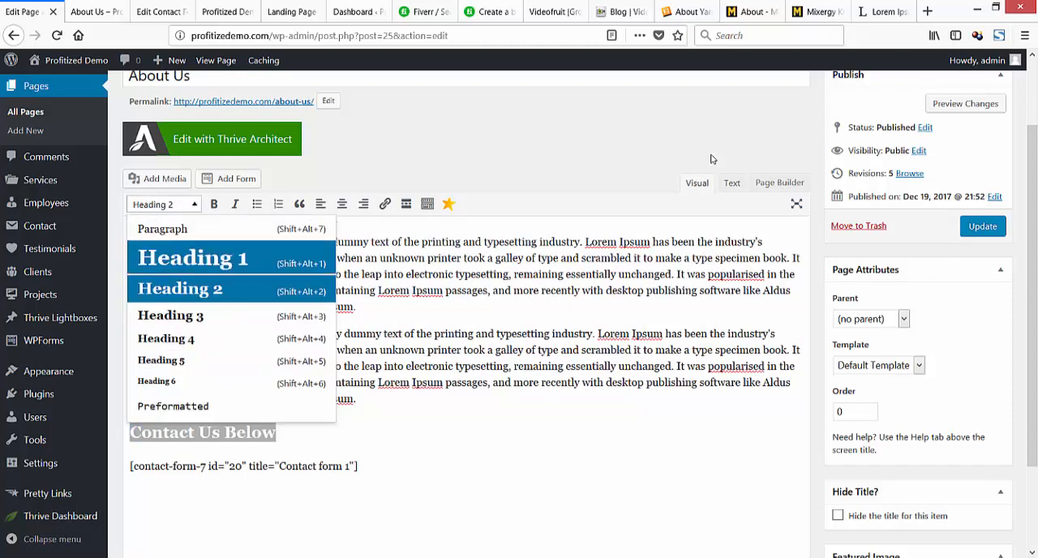
{"action": "left_click", "coordinate": [163, 230]}
{"action": "key", "text": "ctrl+b"}
{"action": "key", "text": "ctrl+End"}
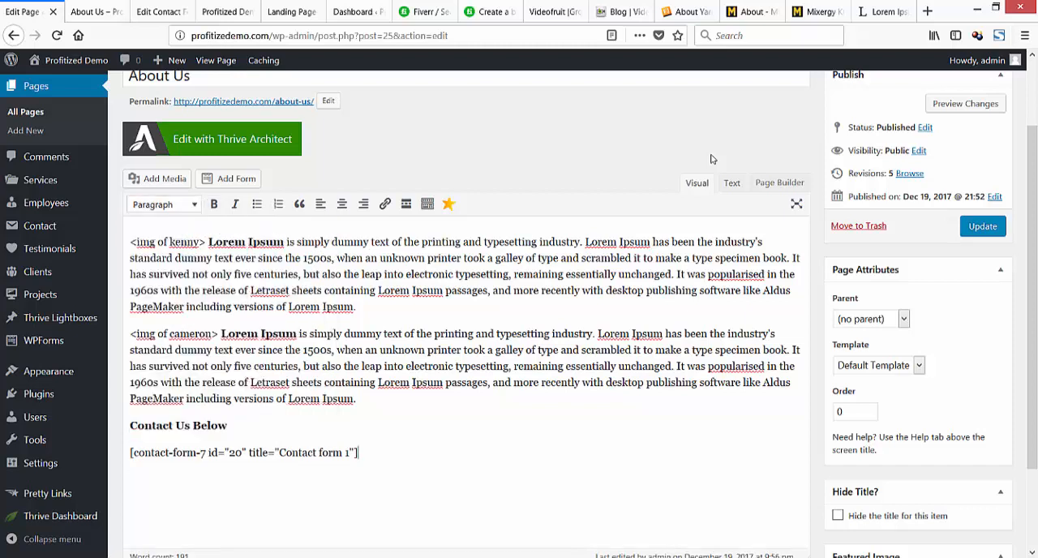
{"action": "key", "text": "ctrl+s"}
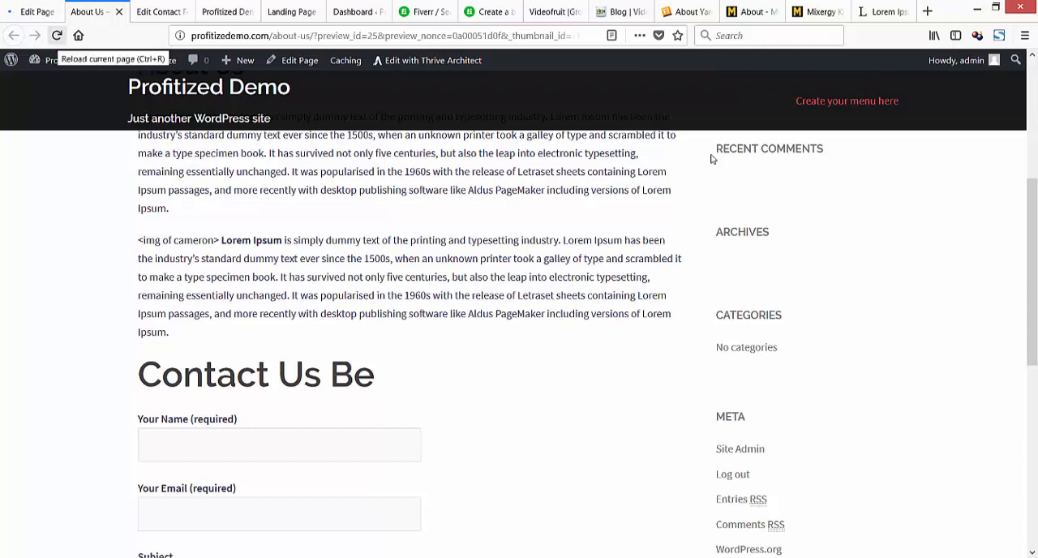
Reload the About Us preview to check the contact line and close the preview.
{"action": "key", "text": "ctrl+r"}
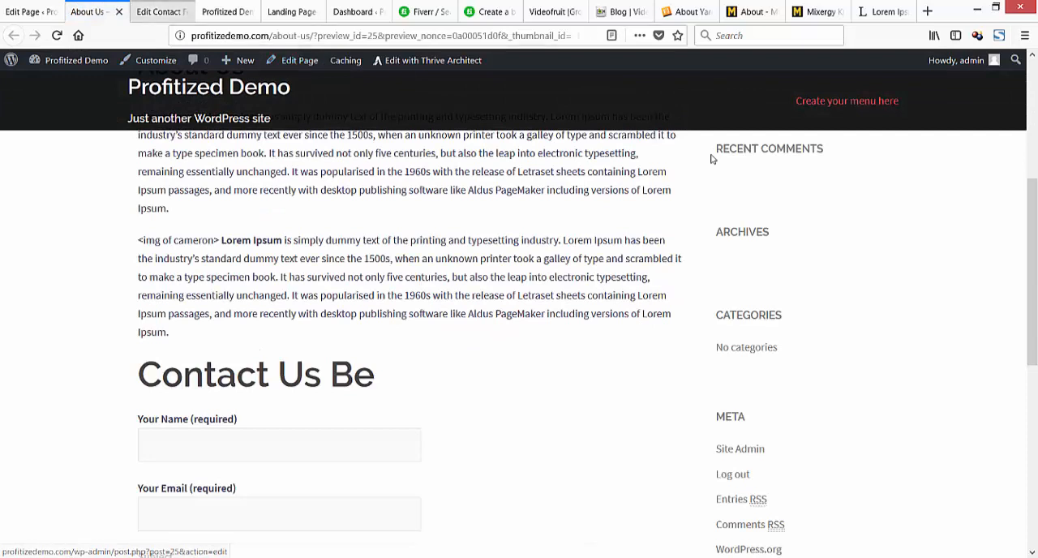
{"action": "key", "text": "ctrl+w"}
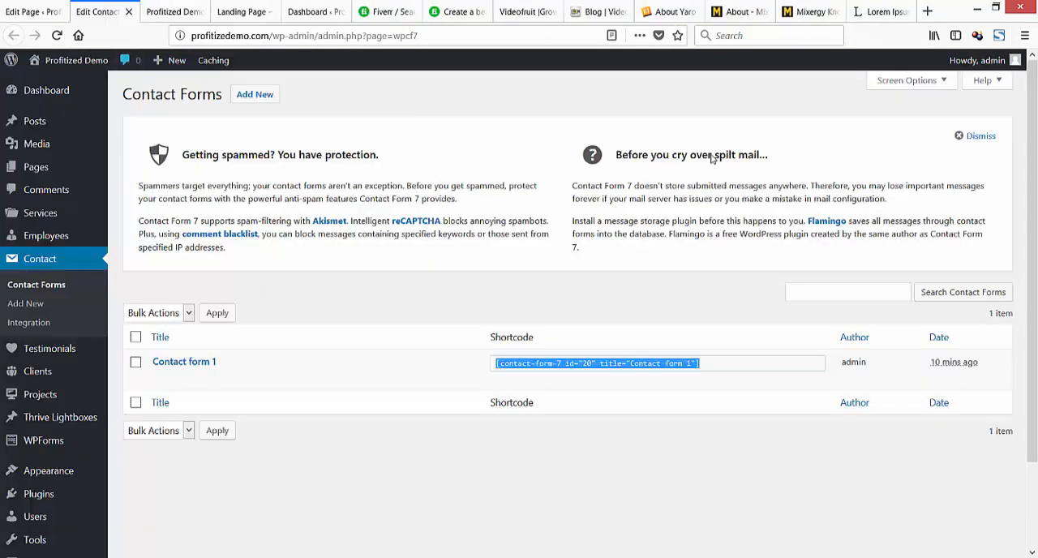
Open the published About Us page in a new tab and check the "Contact Us Below" line above the form.
{"action": "key", "text": "ctrl+shift+Tab"}
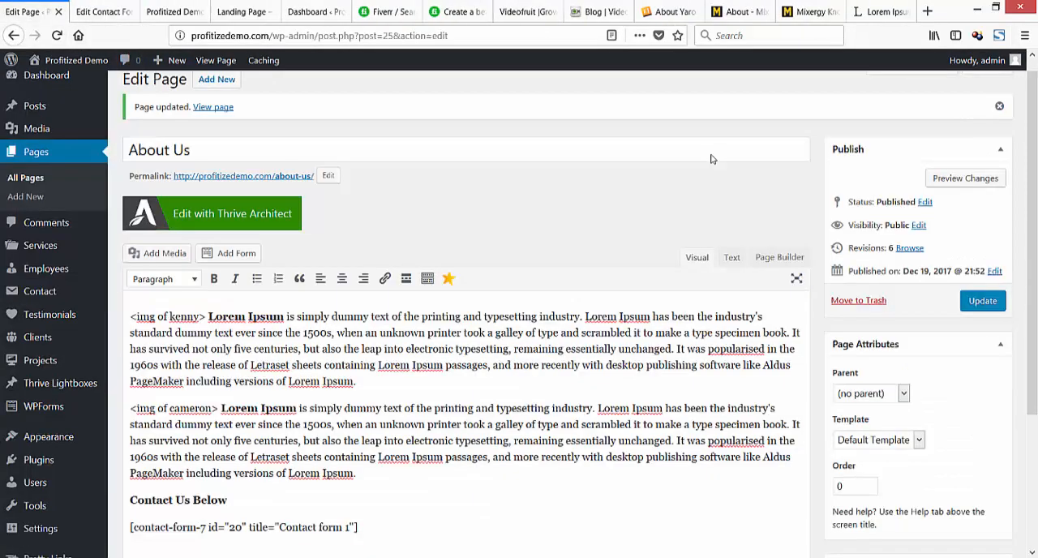
{"action": "right_click", "coordinate": [254, 173]}
{"action": "left_click", "coordinate": [313, 180]}
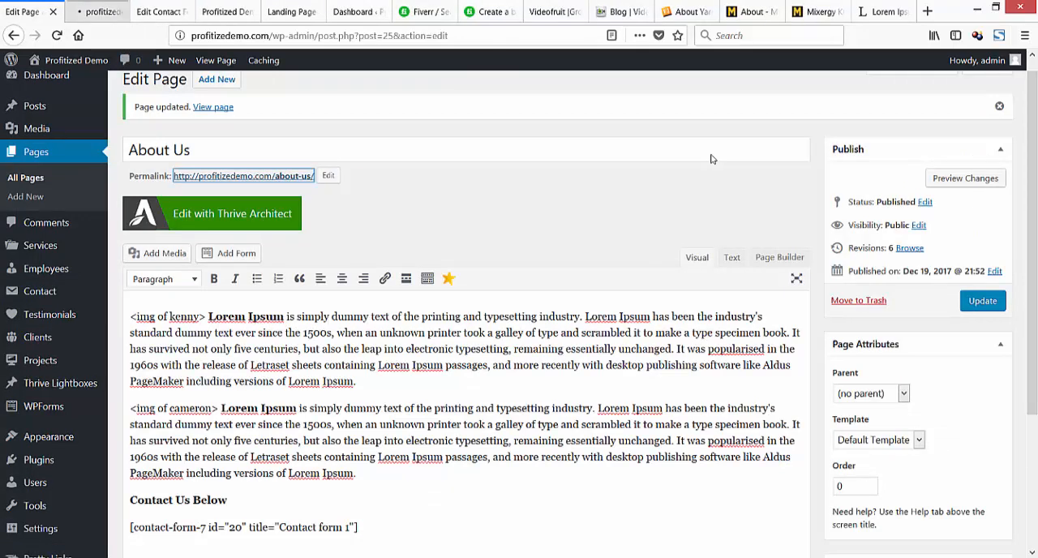
{"action": "key", "text": "ctrl+Tab"}
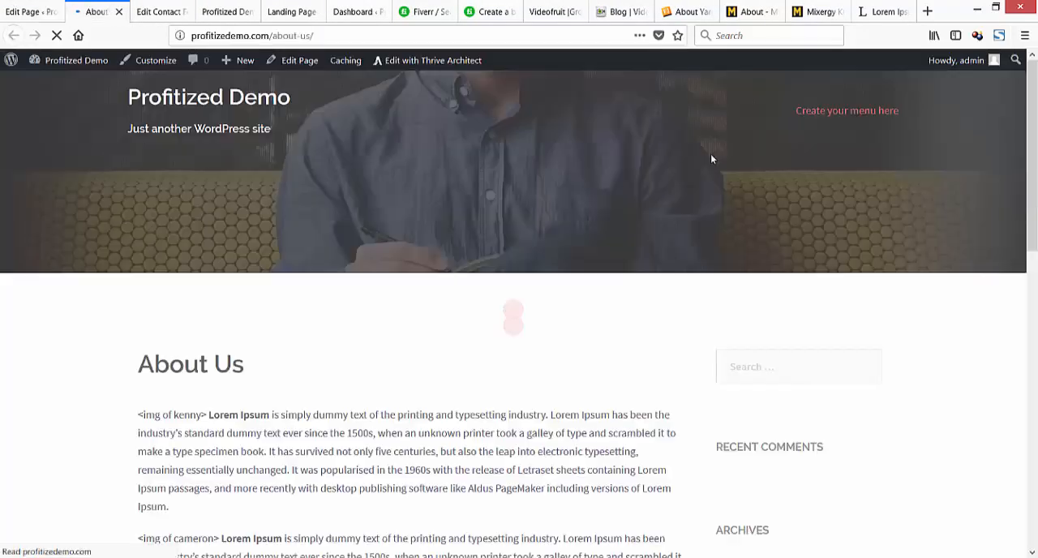
{"action": "scroll", "coordinate": [711, 159], "scroll_direction": "down", "scroll_amount": 4}
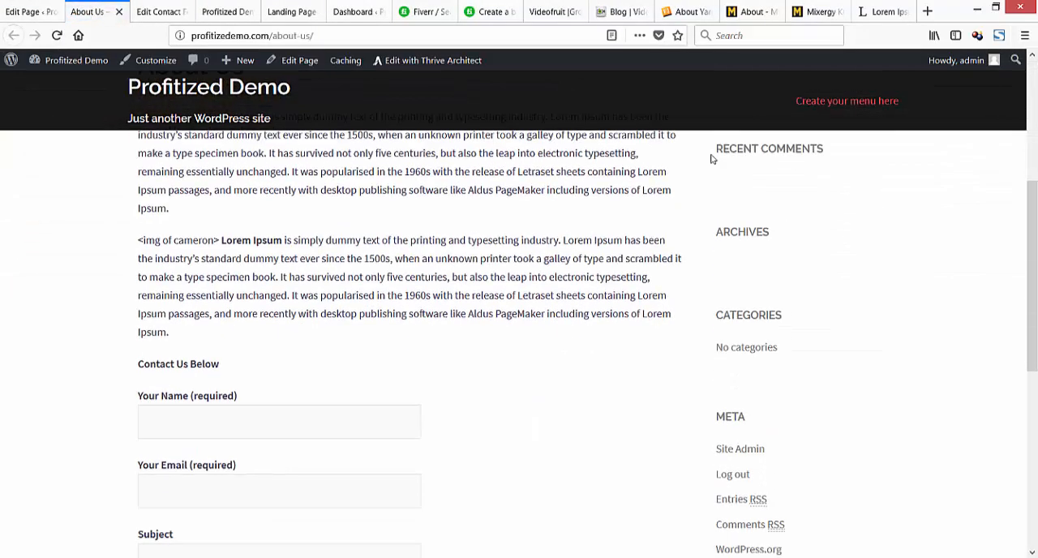
Format the "Contact Us Below" line as Heading 1 without bold and update the About Us page.
{"action": "key", "text": "ctrl+shift+Tab"}
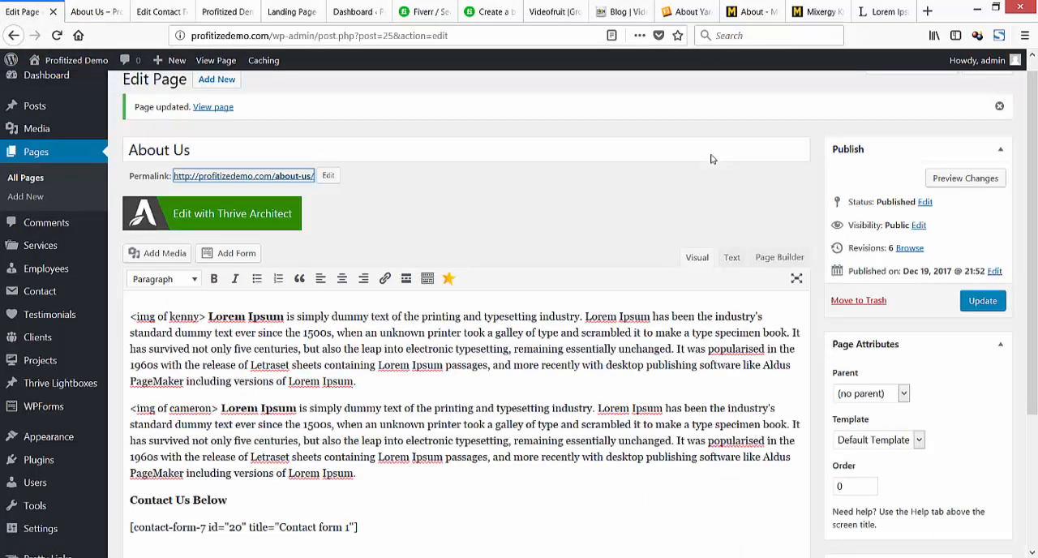
{"action": "triple_click", "coordinate": [178, 501]}
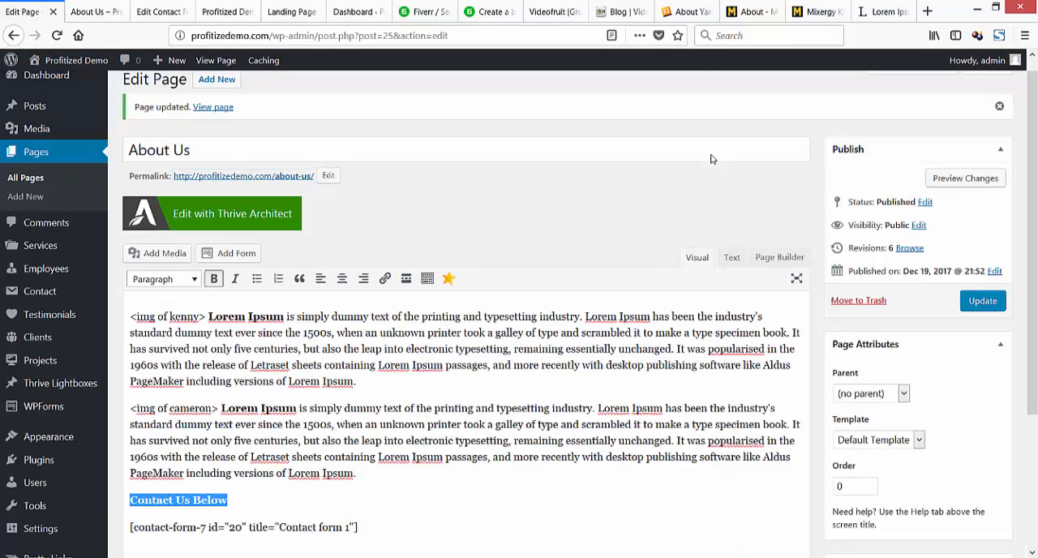
{"action": "left_click", "coordinate": [165, 279]}
{"action": "left_click", "coordinate": [193, 332]}
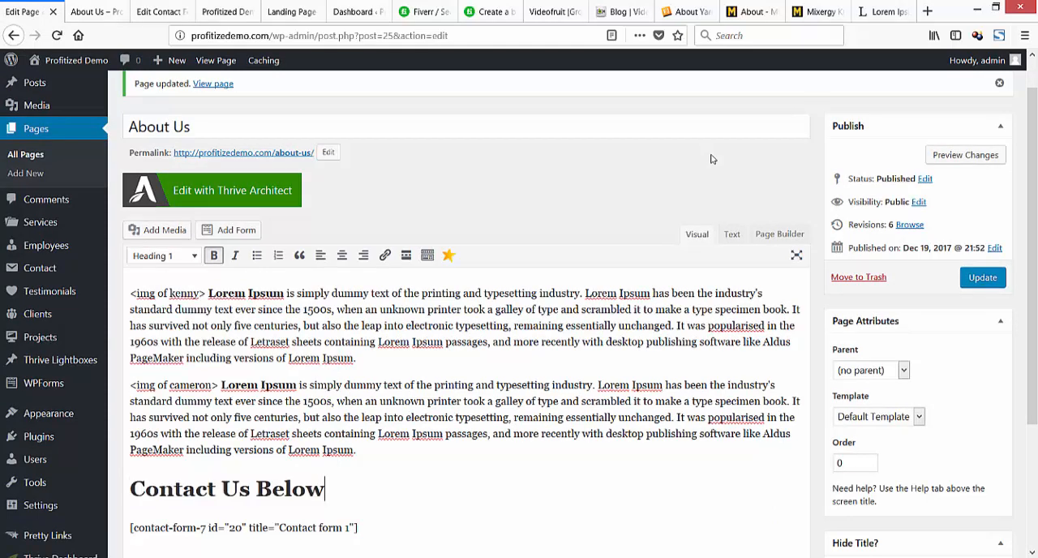
{"action": "left_click_drag", "start_coordinate": [325, 489], "coordinate": [130, 489]}
{"action": "left_click", "coordinate": [214, 255]}
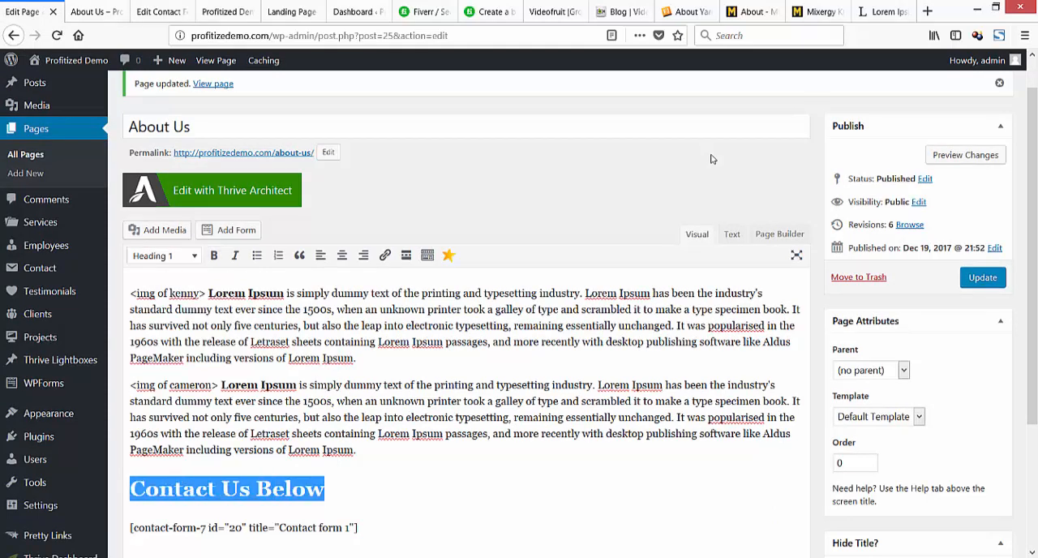
{"action": "left_click", "coordinate": [326, 489]}
{"action": "left_click", "coordinate": [983, 278]}
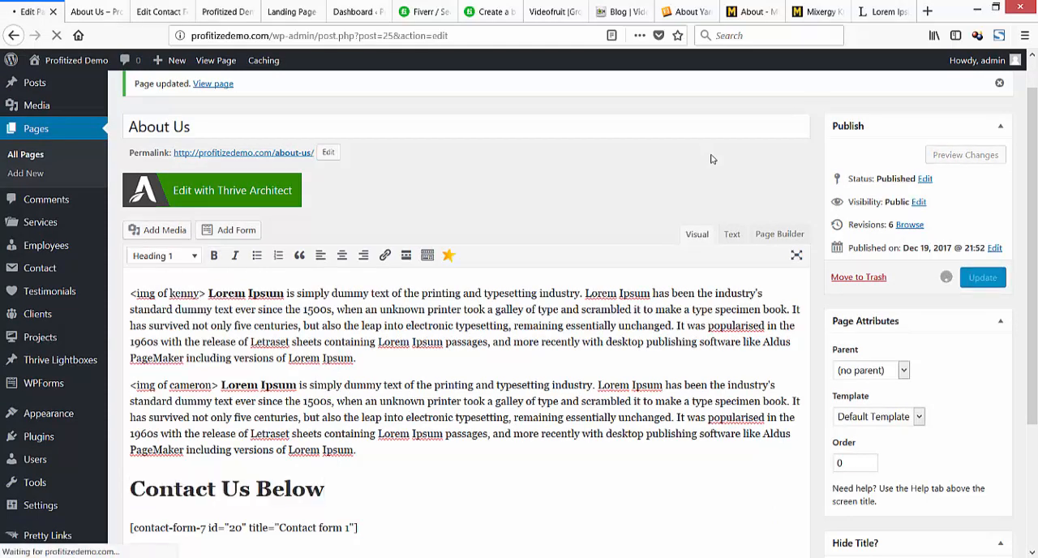
Reload the published About Us page, review its text, heading and contact form, and close it.
{"action": "left_click", "coordinate": [91, 12]}
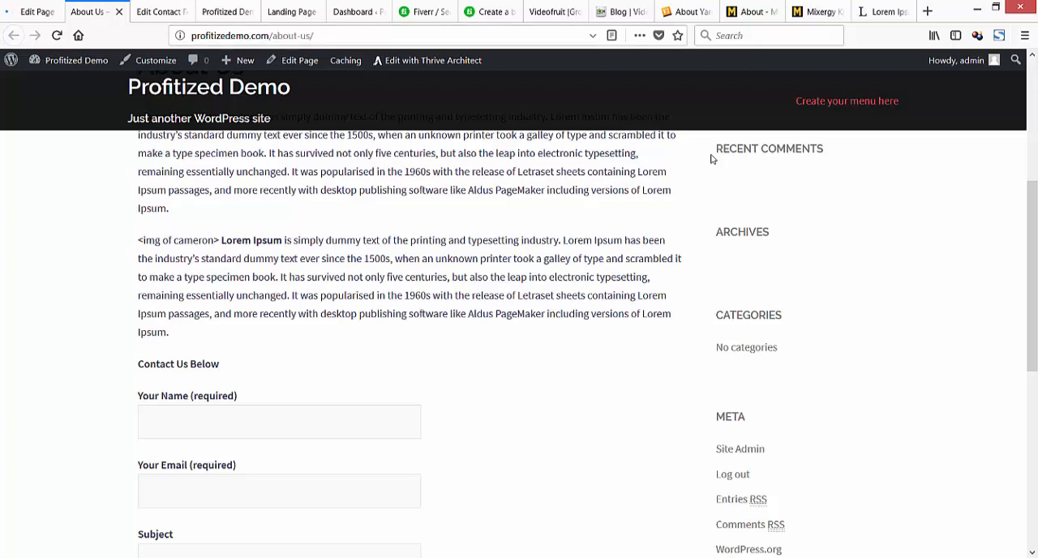
{"action": "left_click", "coordinate": [57, 35]}
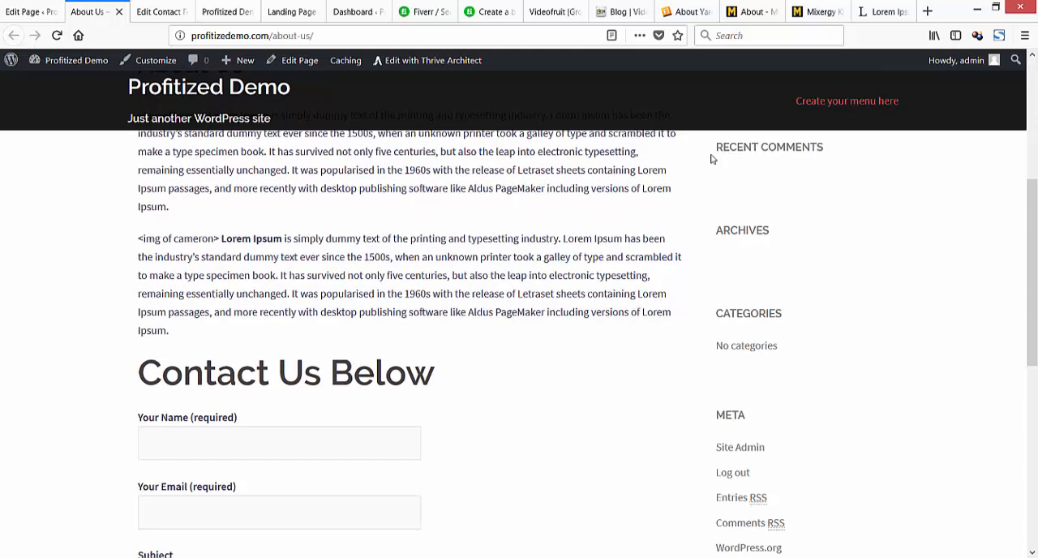
{"action": "scroll", "coordinate": [712, 158], "scroll_direction": "down", "scroll_amount": 3}
{"action": "scroll", "coordinate": [711, 159], "scroll_direction": "up", "scroll_amount": 7}
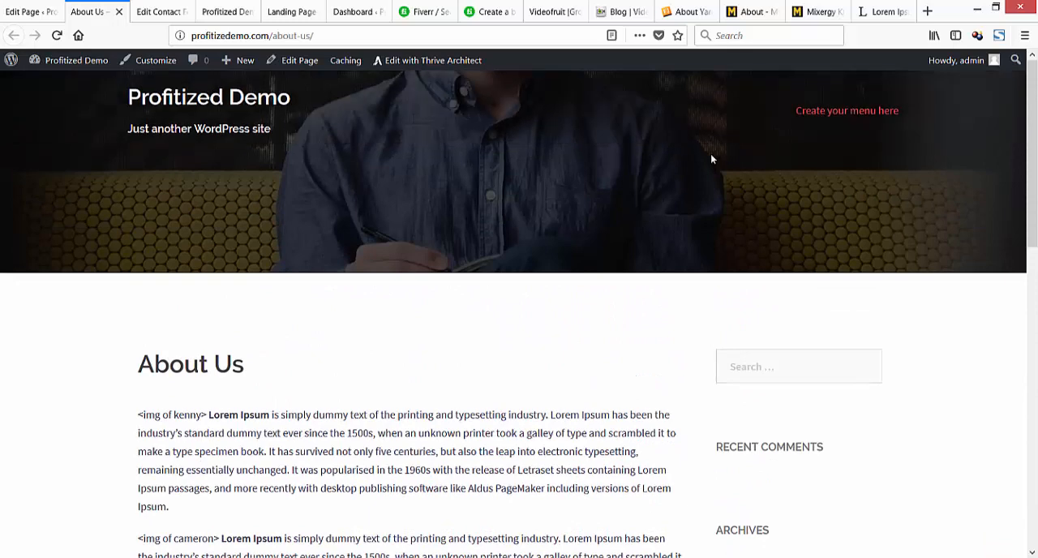
{"action": "scroll", "coordinate": [711, 158], "scroll_direction": "down", "scroll_amount": 2}
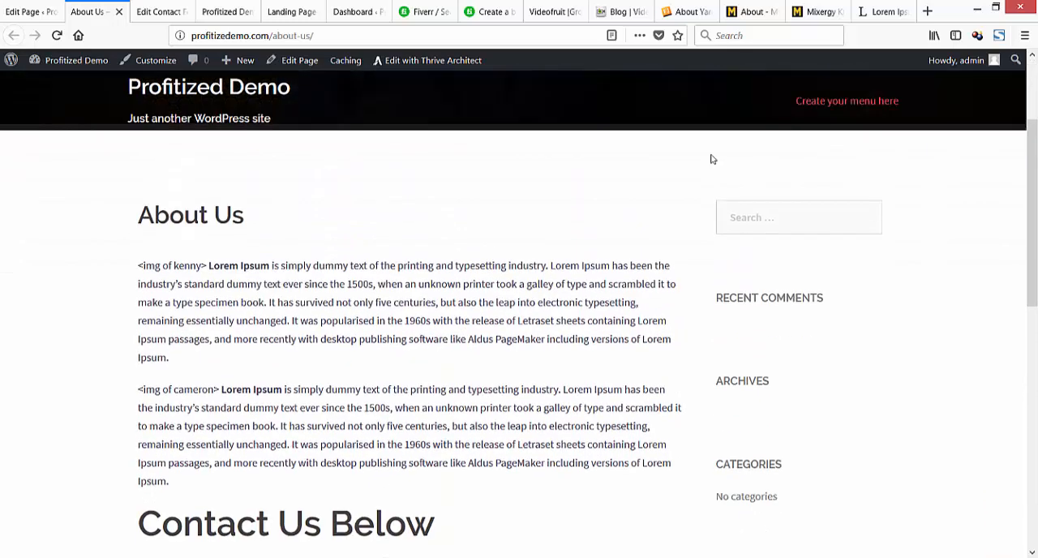
{"action": "scroll", "coordinate": [711, 159], "scroll_direction": "down", "scroll_amount": 3}
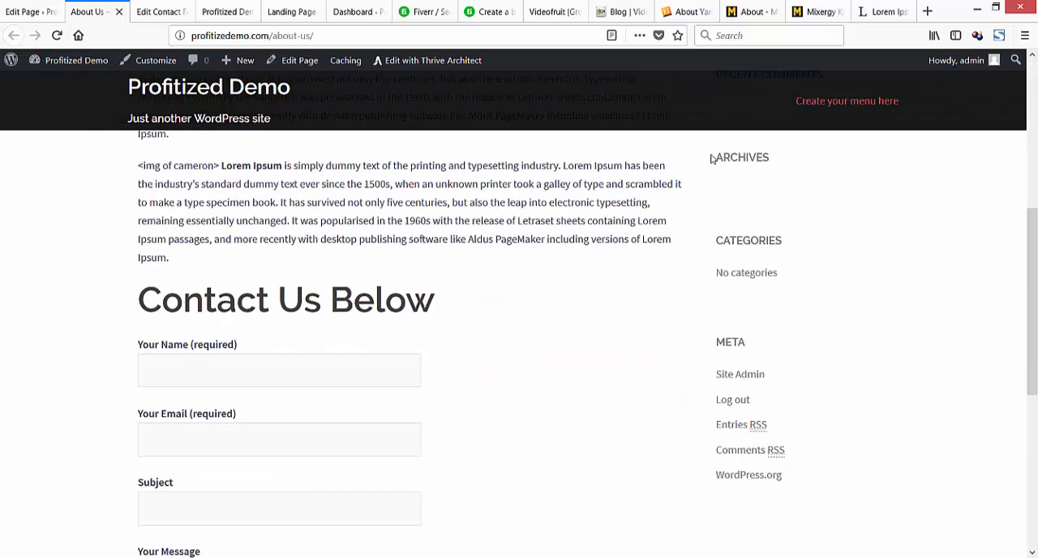
{"action": "scroll", "coordinate": [711, 159], "scroll_direction": "down", "scroll_amount": 4}
{"action": "scroll", "coordinate": [711, 158], "scroll_direction": "up", "scroll_amount": 4}
{"action": "scroll", "coordinate": [711, 159], "scroll_direction": "up", "scroll_amount": 4}
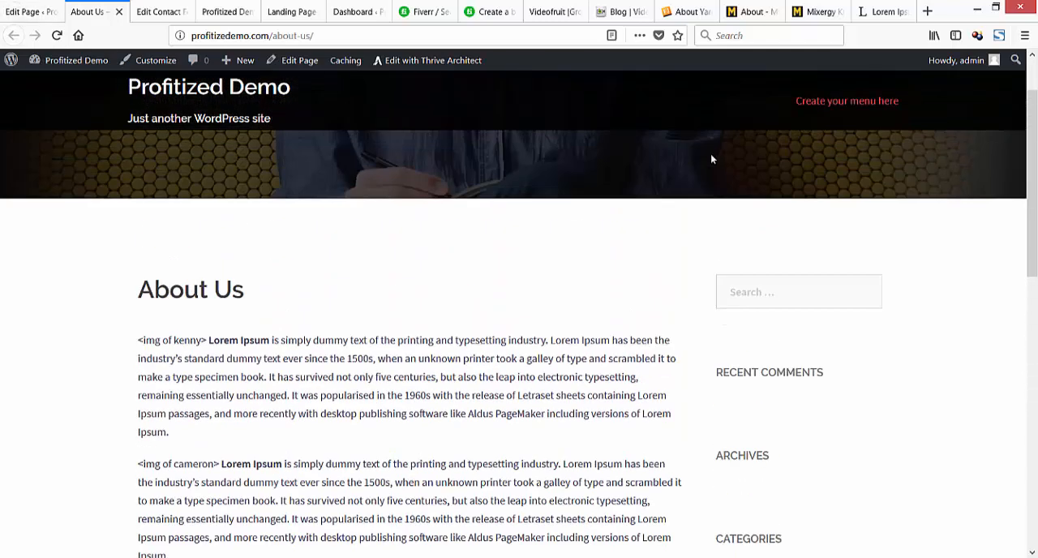
{"action": "key", "text": "ctrl+w"}
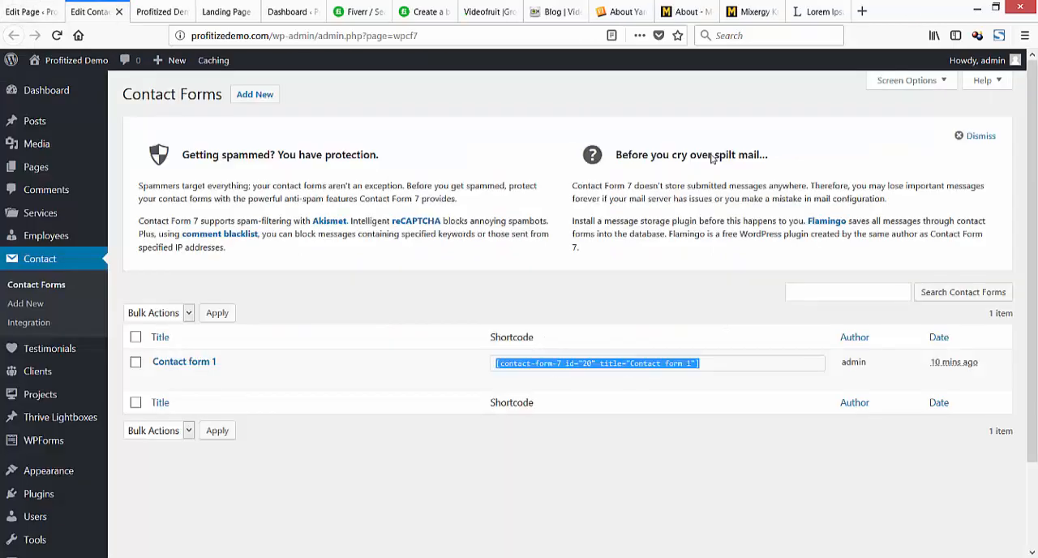
Close the Contact Forms tab and open the list of all pages from the About Us editor.
{"action": "left_click", "coordinate": [36, 167]}
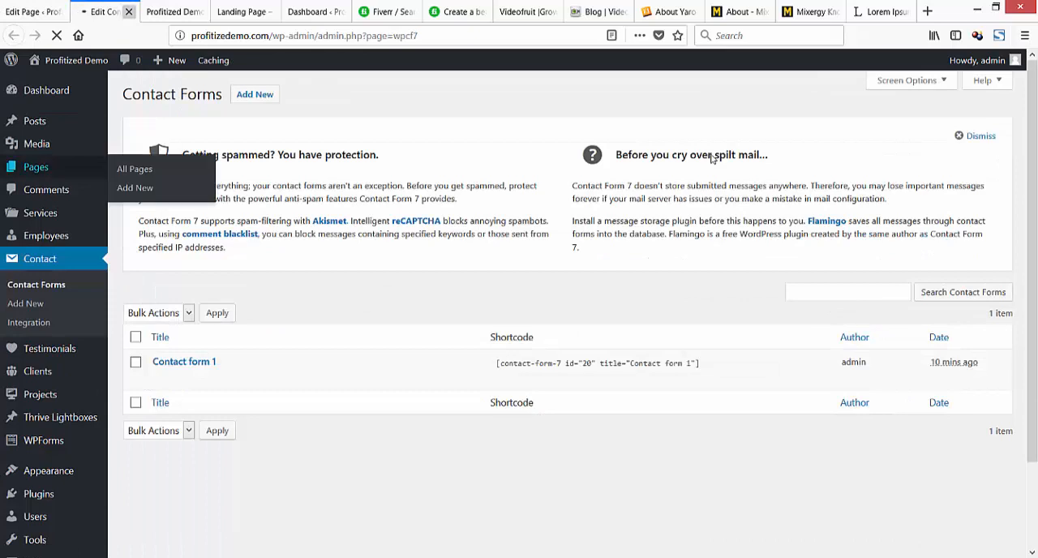
{"action": "left_click", "coordinate": [129, 11]}
{"action": "left_click", "coordinate": [34, 12]}
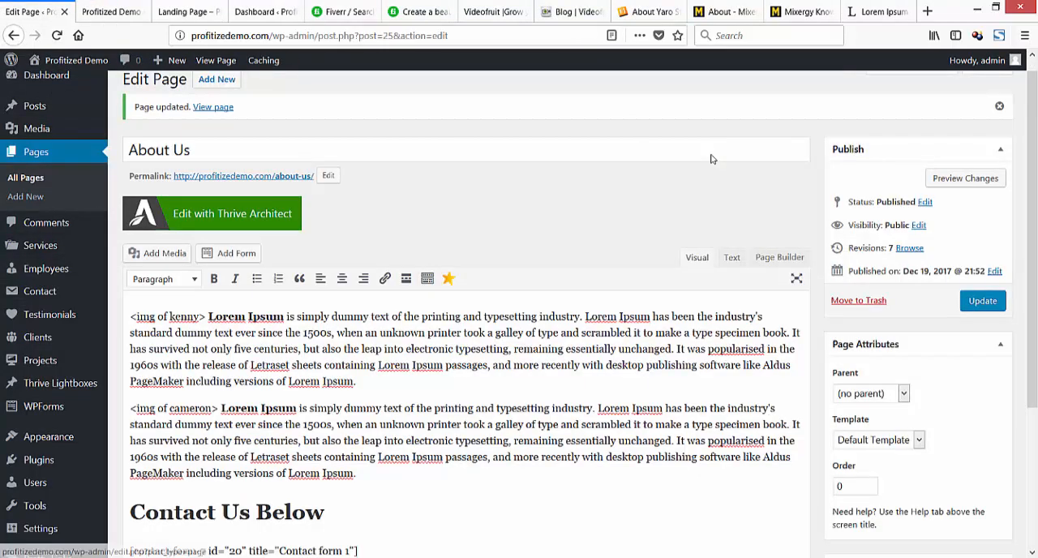
{"action": "left_click", "coordinate": [25, 197]}
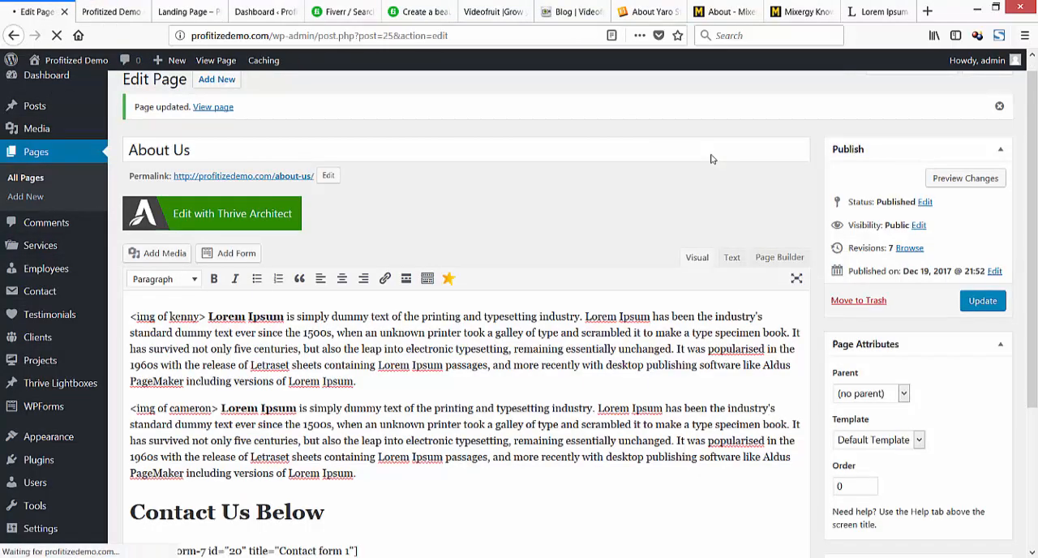
Reload the site's homepage and examine its header area and content from top to bottom.
{"action": "key", "text": "ctrl+Tab"}
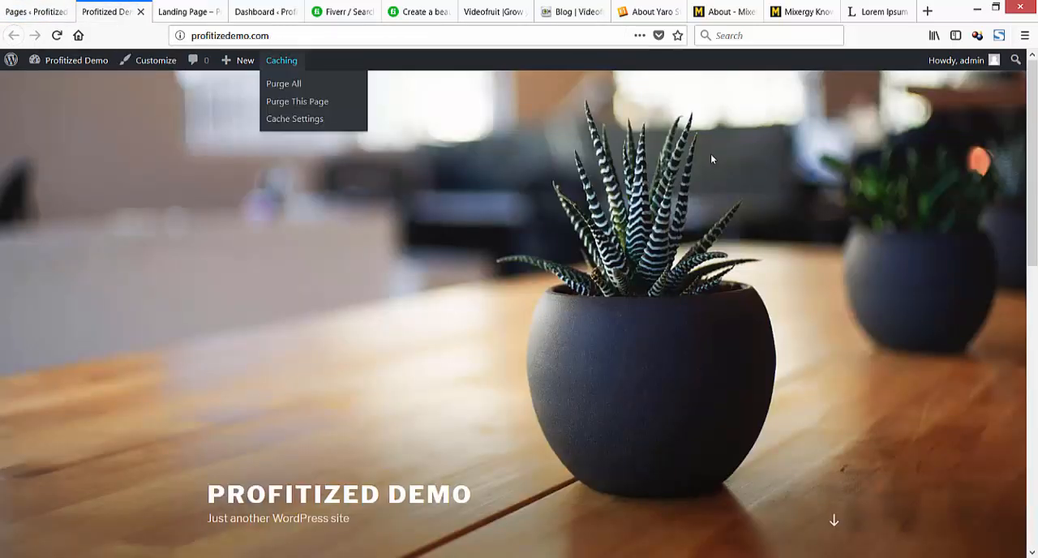
{"action": "scroll", "coordinate": [711, 159], "scroll_direction": "down", "scroll_amount": 9}
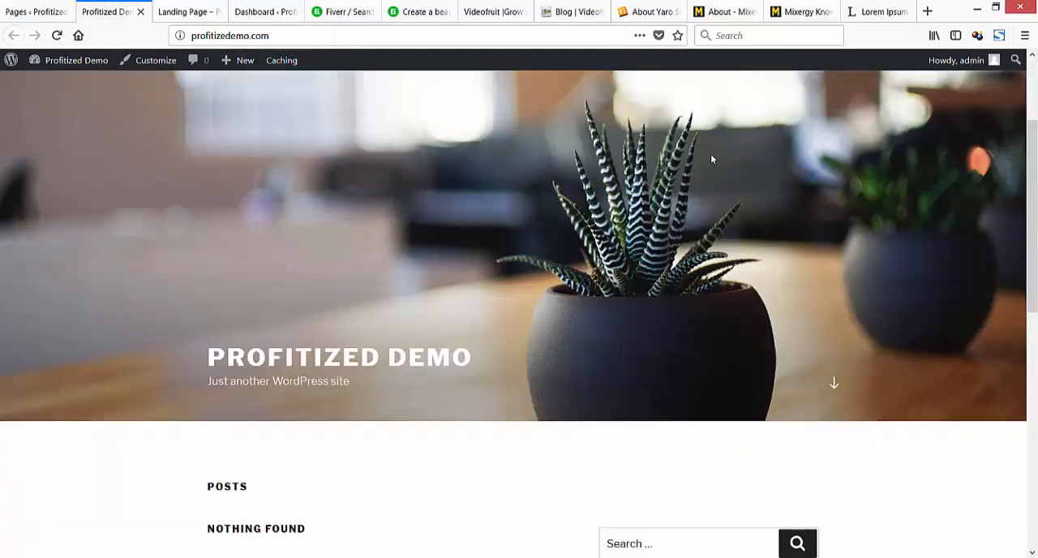
{"action": "scroll", "coordinate": [711, 159], "scroll_direction": "up", "scroll_amount": 8}
{"action": "scroll", "coordinate": [711, 159], "scroll_direction": "up", "scroll_amount": 1}
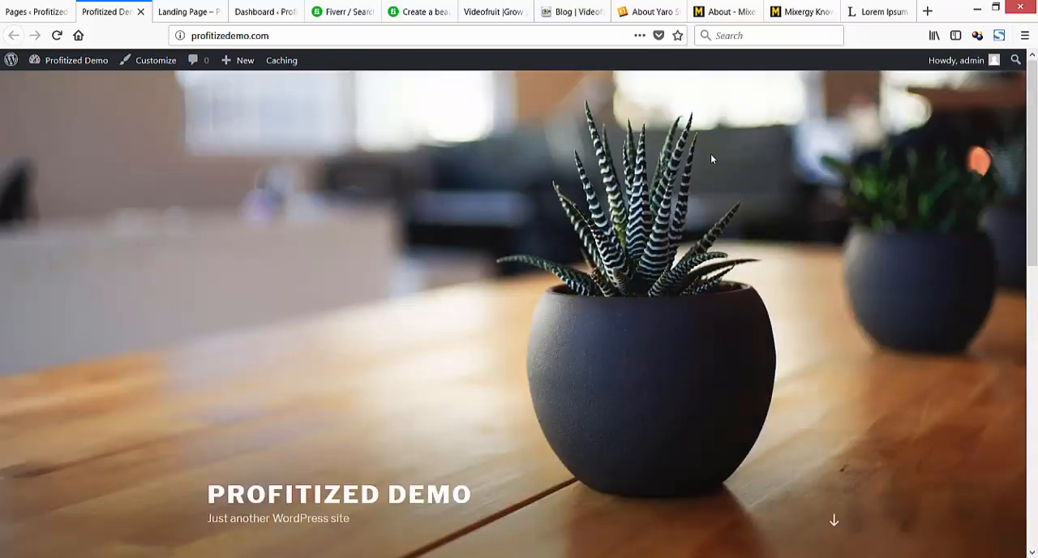
{"action": "left_click", "coordinate": [57, 36]}
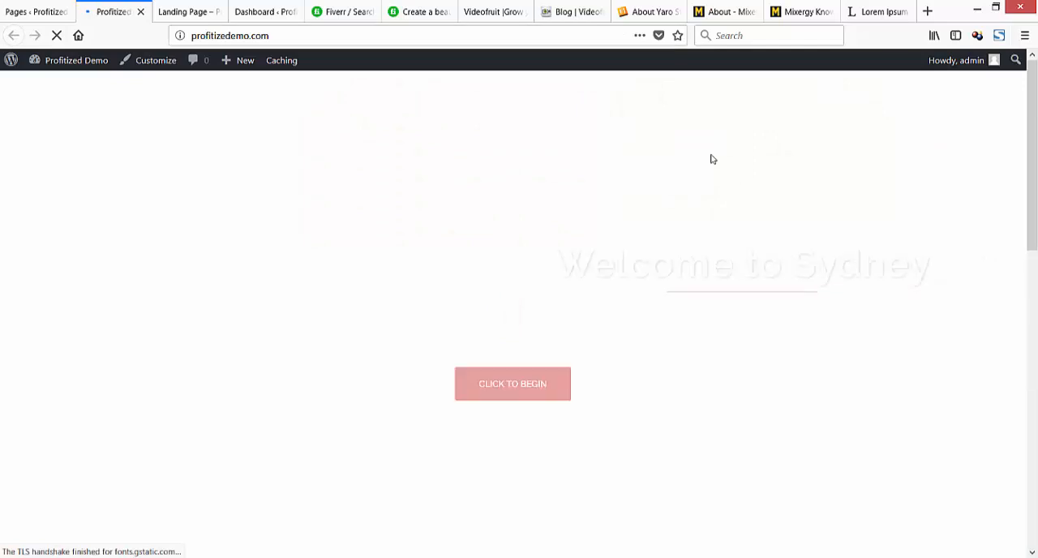
{"action": "scroll", "coordinate": [711, 159], "scroll_direction": "down", "scroll_amount": 4}
{"action": "scroll", "coordinate": [711, 158], "scroll_direction": "down", "scroll_amount": 3}
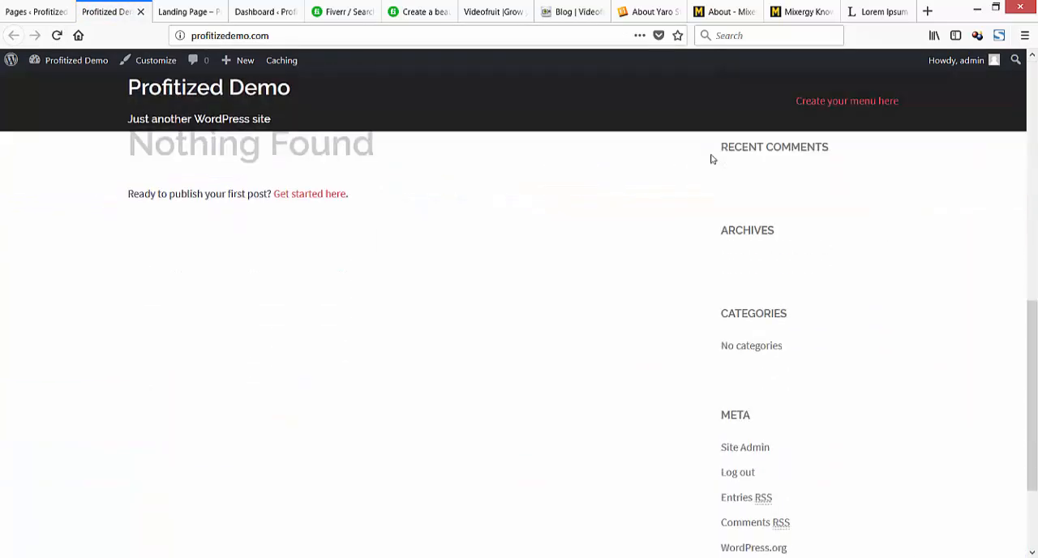
{"action": "scroll", "coordinate": [711, 159], "scroll_direction": "up", "scroll_amount": 5}
{"action": "scroll", "coordinate": [711, 159], "scroll_direction": "up", "scroll_amount": 3}
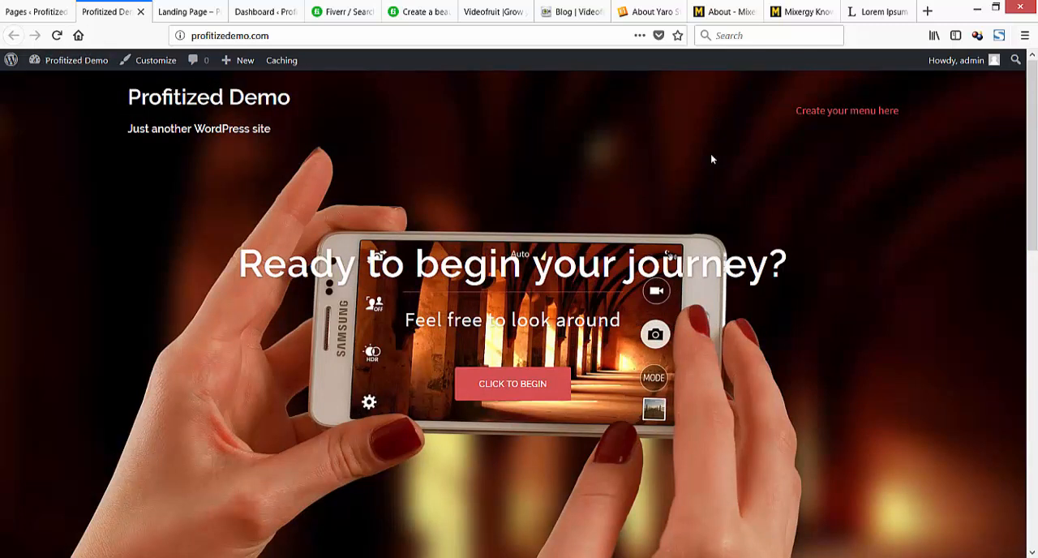
Open the Landing Page entry in the page list for editing and change its title to "Home".
{"action": "key", "text": "ctrl+Page_Up"}
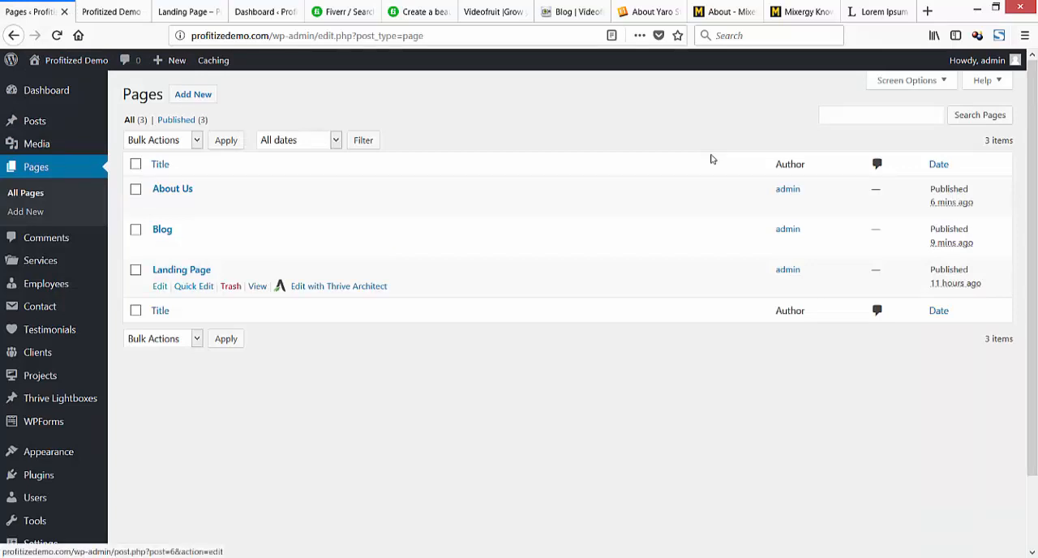
{"action": "key", "text": "Tab"}
{"action": "key", "text": "Return"}
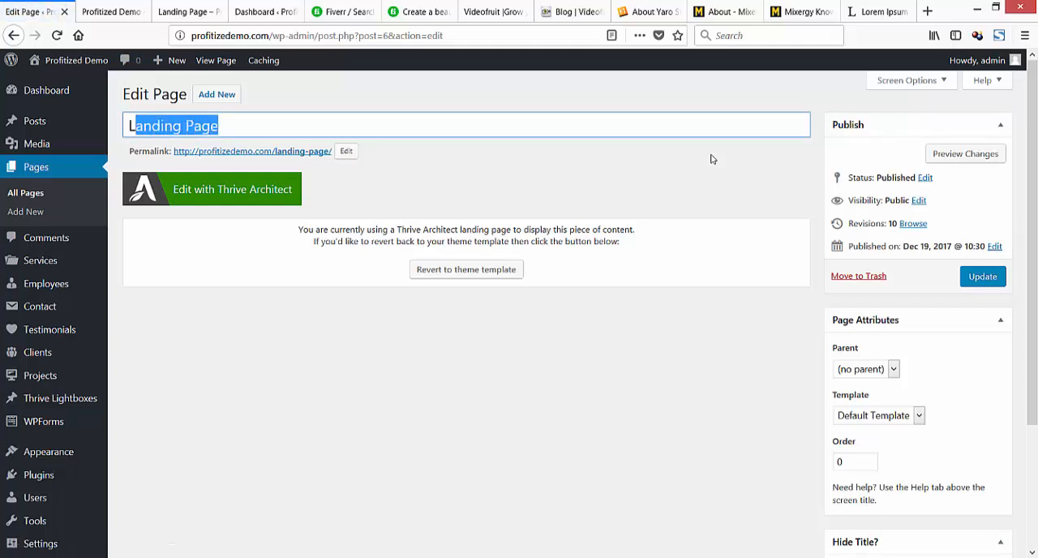
{"action": "type", "text": "HOme"}
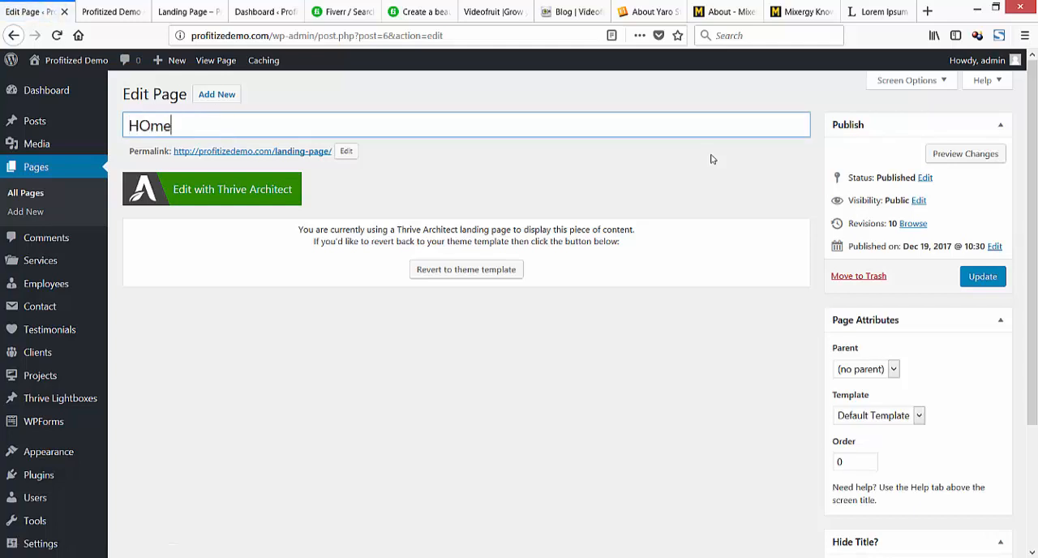
{"action": "key", "text": "BackSpace"}
{"action": "key", "text": "BackSpace"}
{"action": "key", "text": "BackSpace"}
{"action": "type", "text": "ome"}
Set the page's permalink slug to "home" and update the page.
{"action": "key", "text": "Tab"}
{"action": "key", "text": "Tab"}
{"action": "key", "text": "Return"}
{"action": "key", "text": "ctrl+a"}
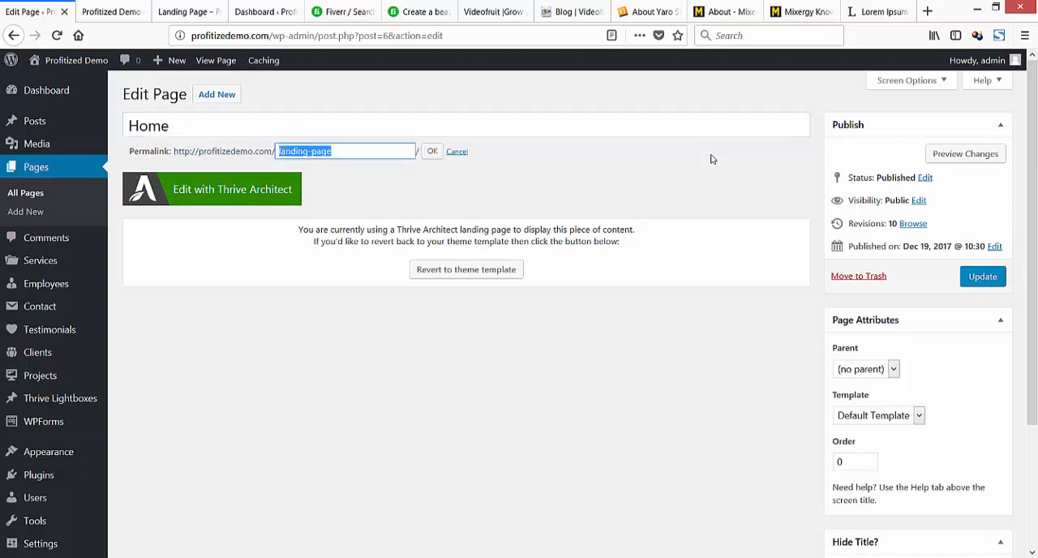
{"action": "type", "text": "home"}
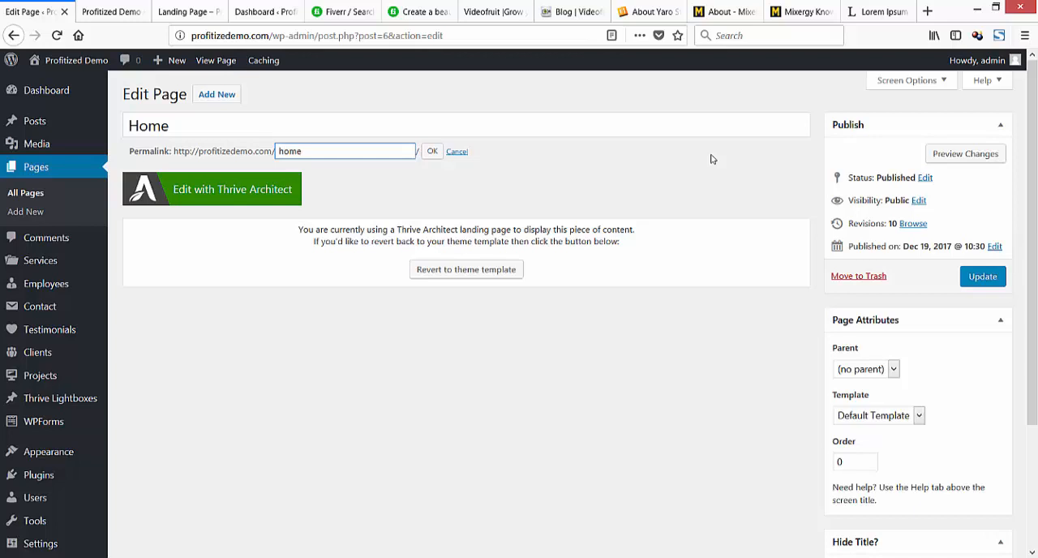
{"action": "key", "text": "Tab"}
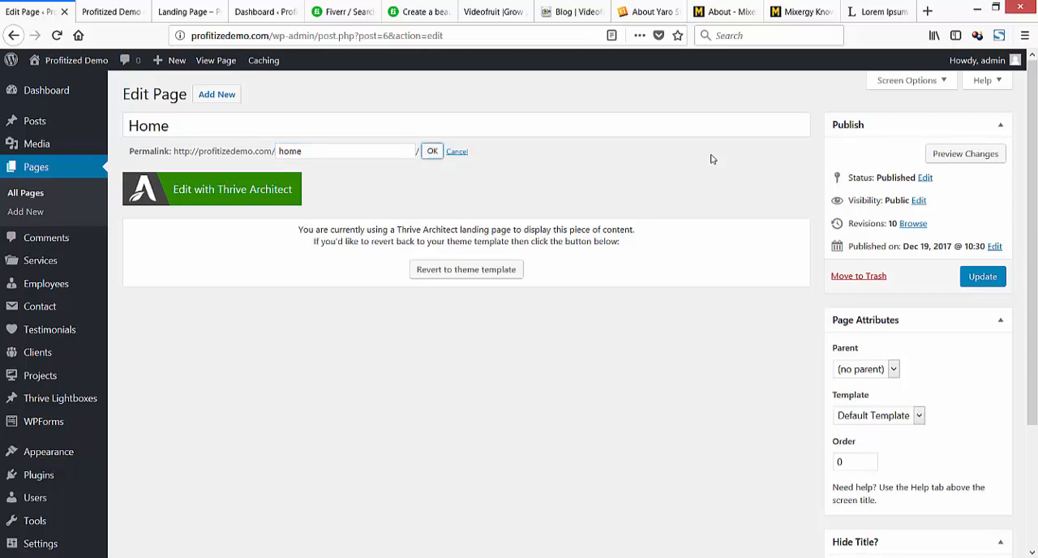
{"action": "key", "text": "Return"}
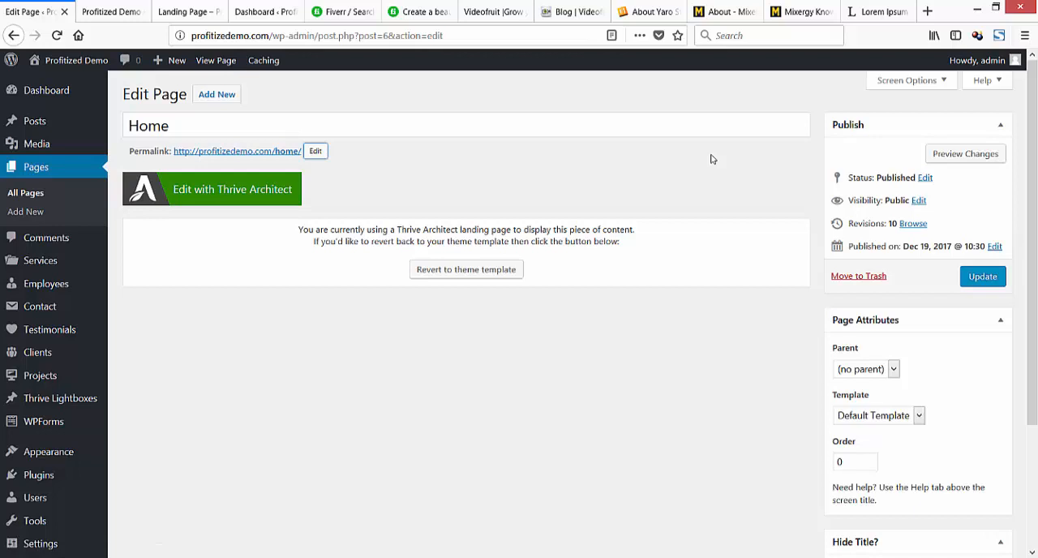
{"action": "left_click", "coordinate": [983, 277]}
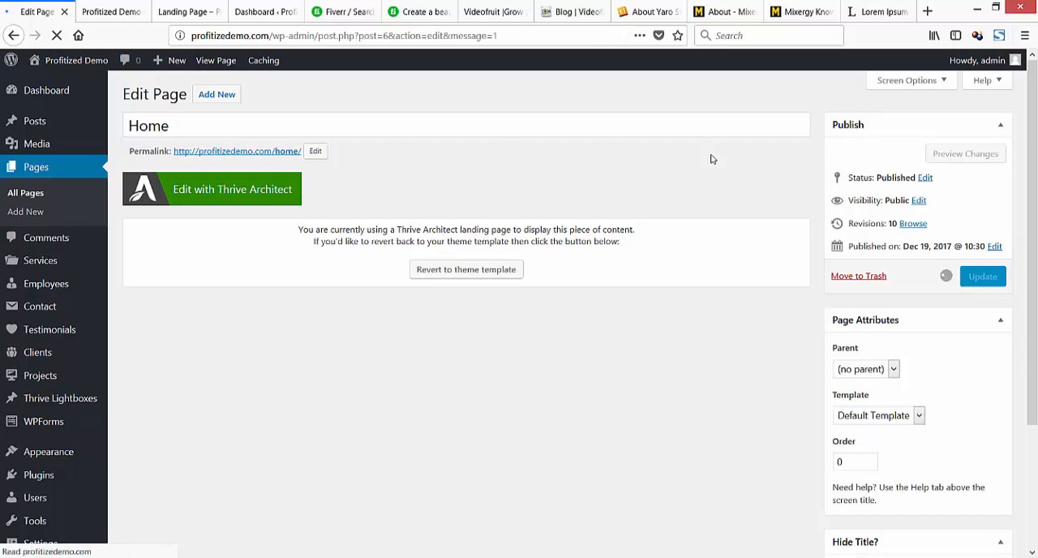
Start a new WordPress page and load eofire.com in a separate browser tab.
{"action": "mouse_move", "coordinate": [4, 167]}
{"action": "left_mouse_down"}
{"action": "mouse_move", "coordinate": [308, 160]}
{"action": "mouse_move", "coordinate": [410, 136]}
{"action": "left_mouse_up"}
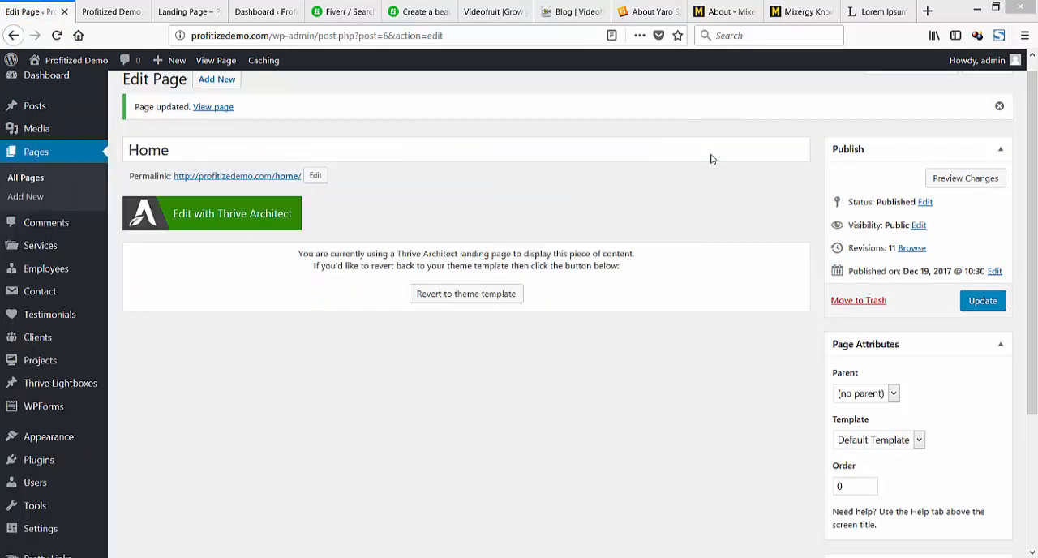
{"action": "left_click", "coordinate": [25, 197]}
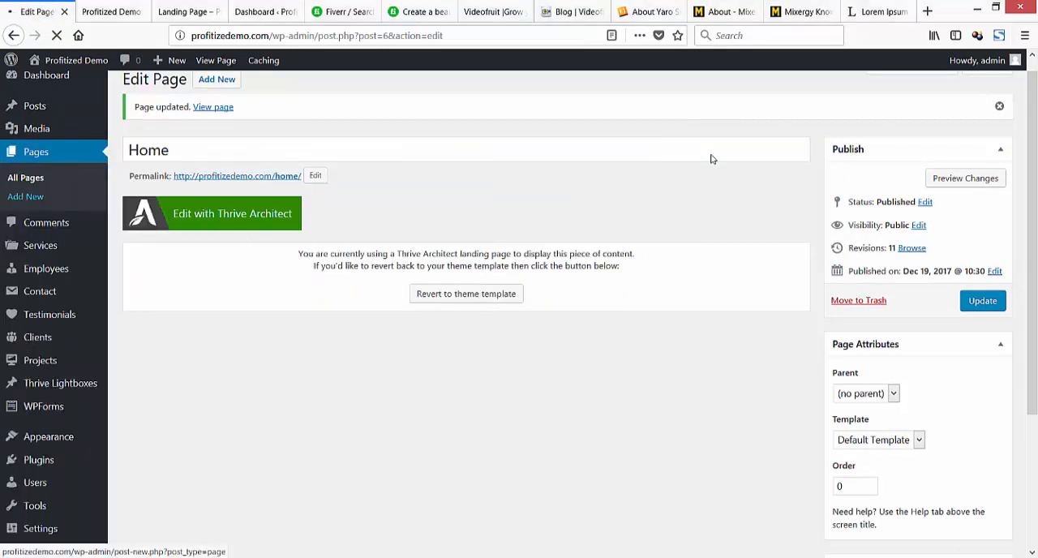
{"action": "key", "text": "ctrl+t"}
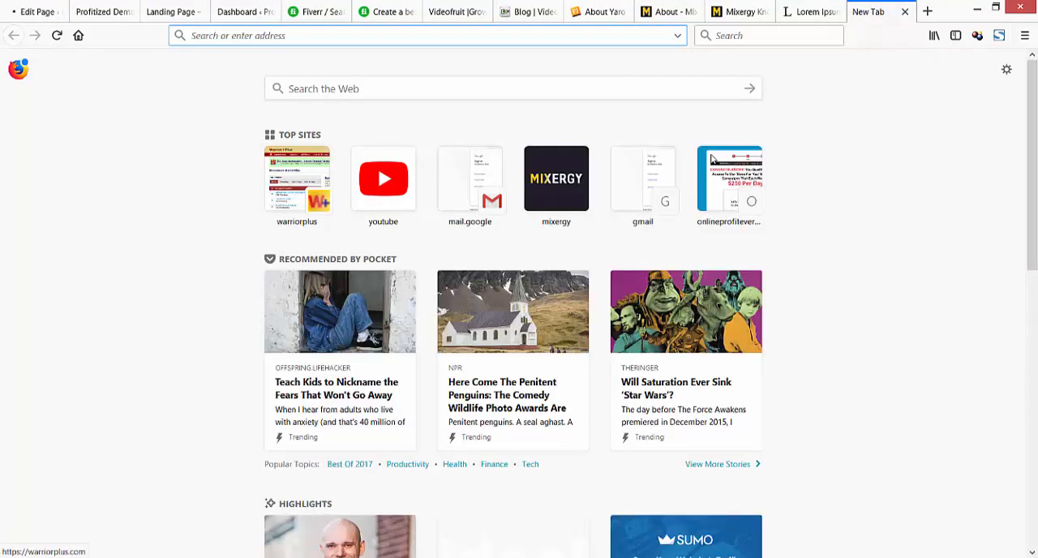
{"action": "type", "text": "eofire.com/"}
{"action": "key", "text": "Return"}
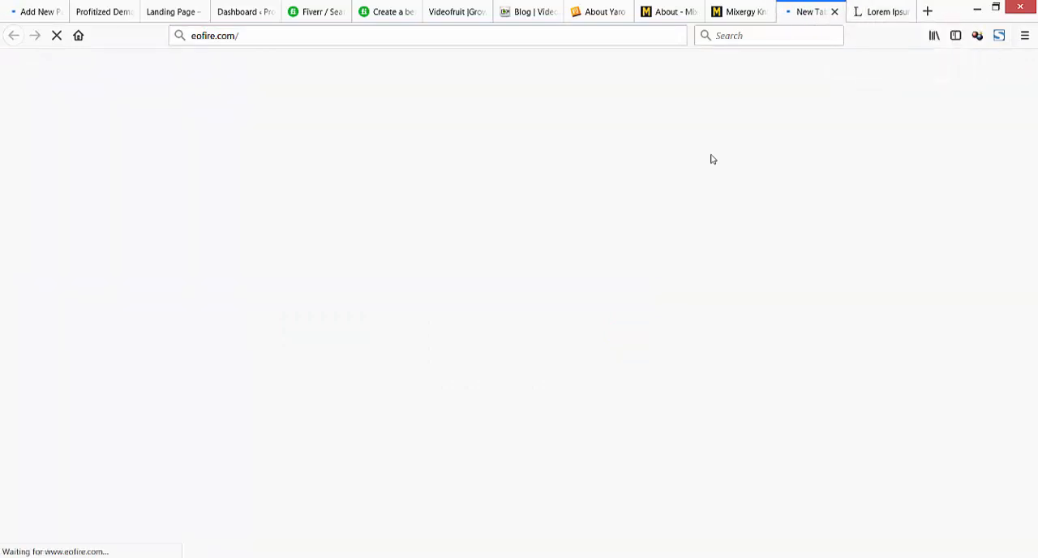
Title the new page "Resources" and move on to its body.
{"action": "key", "text": "ctrl+1"}
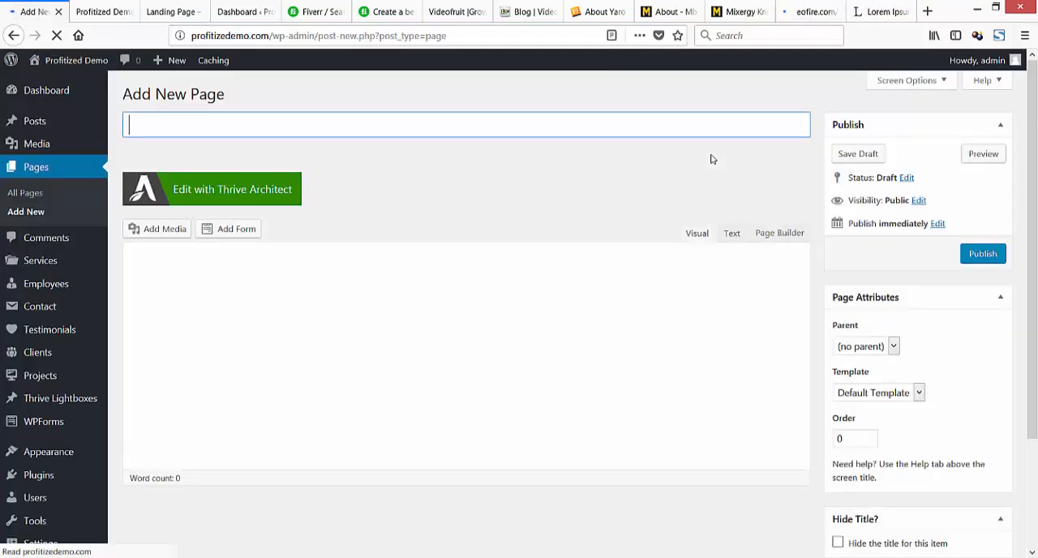
{"action": "type", "text": "Resourcer"}
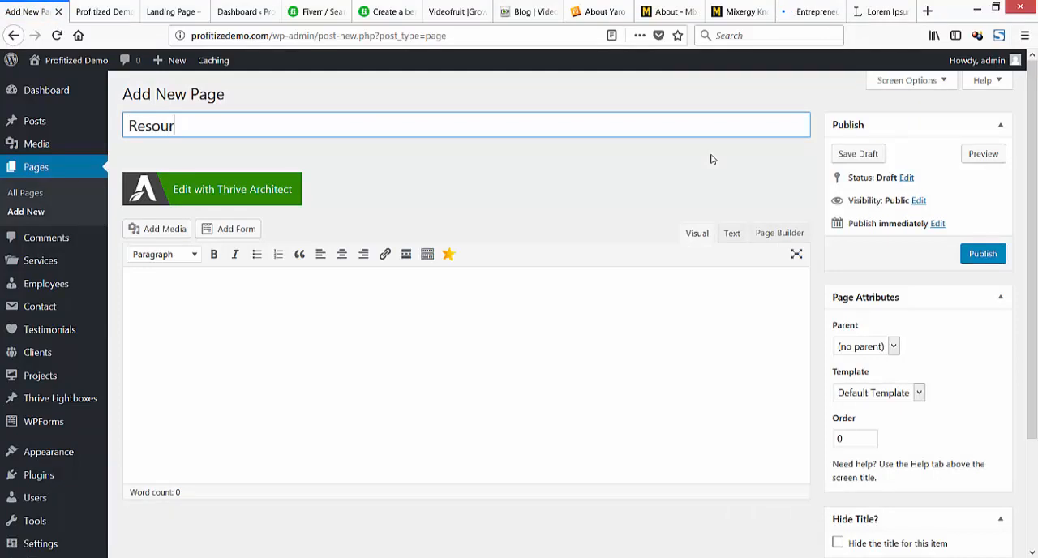
{"action": "key", "text": "BackSpace"}
{"action": "key", "text": "BackSpace"}
{"action": "key", "text": "BackSpace"}
{"action": "key", "text": "BackSpace"}
{"action": "type", "text": "rces"}
{"action": "key", "text": "Tab"}
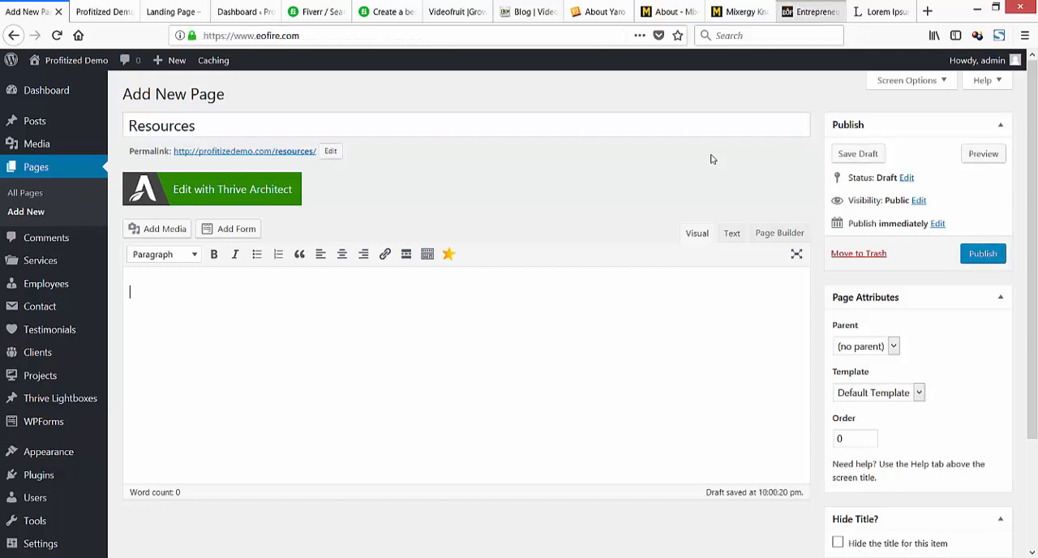
Open the Resources page on eofire.com and load the smartpassiveincome.com resources page in another tab.
{"action": "left_click", "coordinate": [811, 11]}
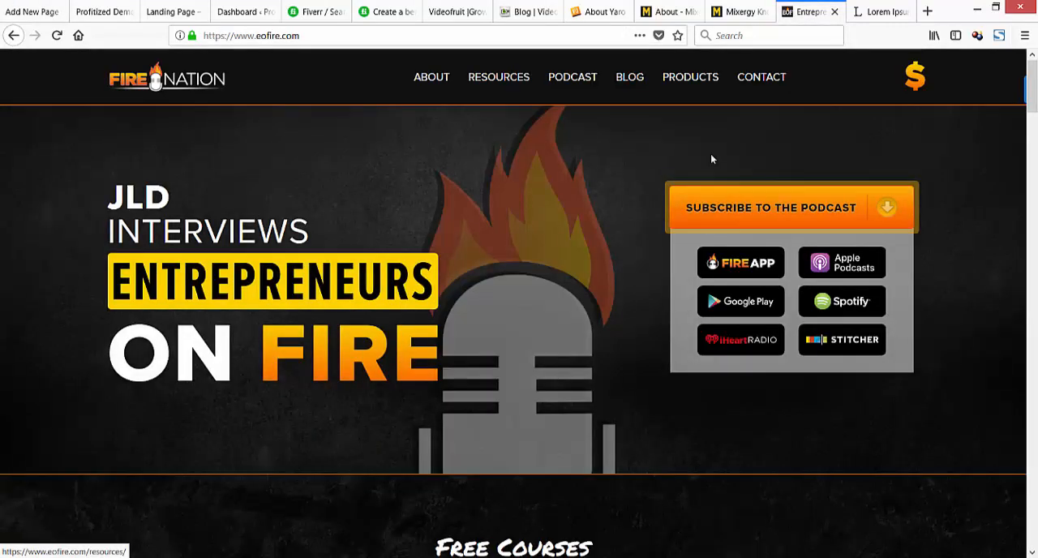
{"action": "left_click", "coordinate": [499, 76]}
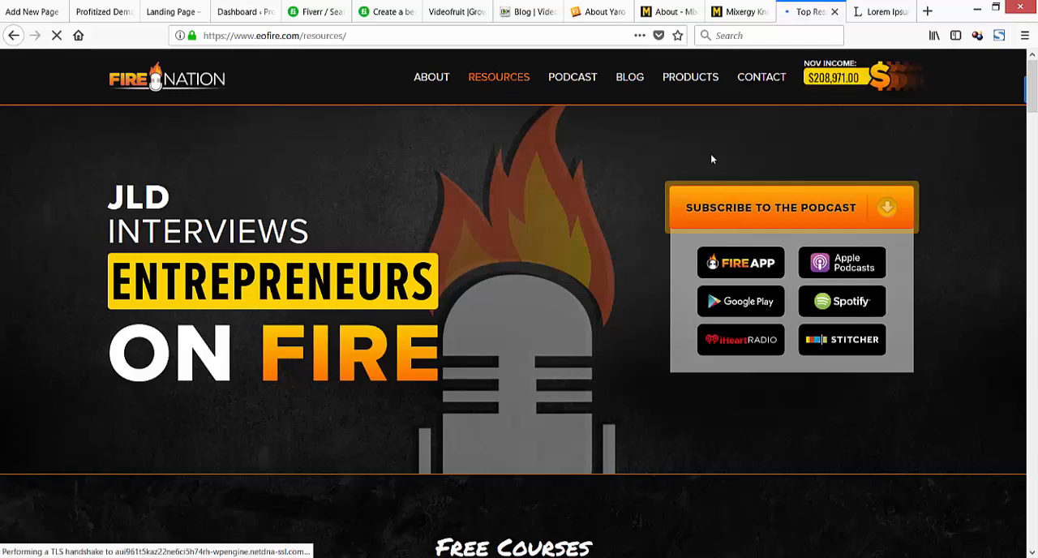
{"action": "key", "text": "ctrl+t"}
{"action": "type", "text": "s"}
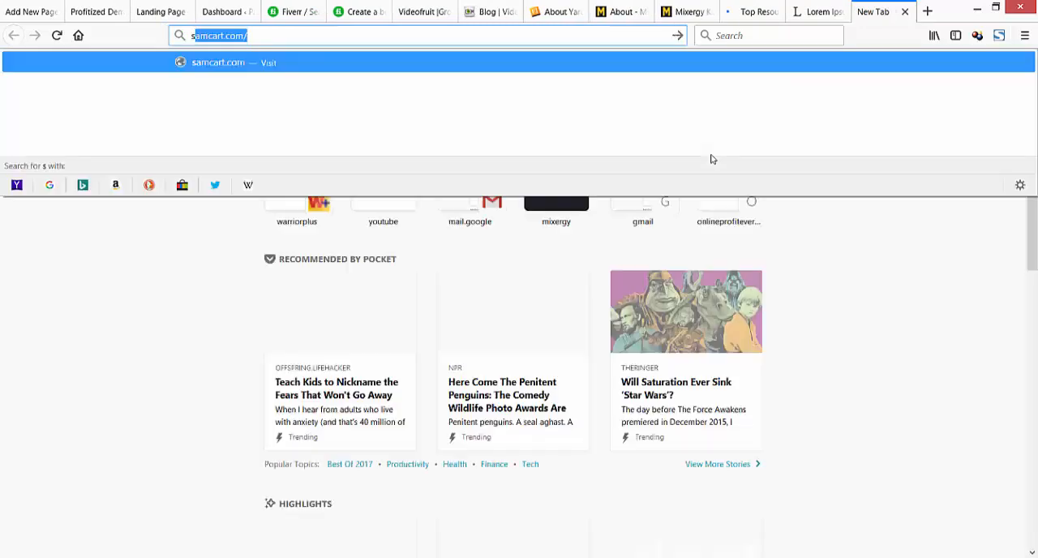
{"action": "type", "text": "martpassi"}
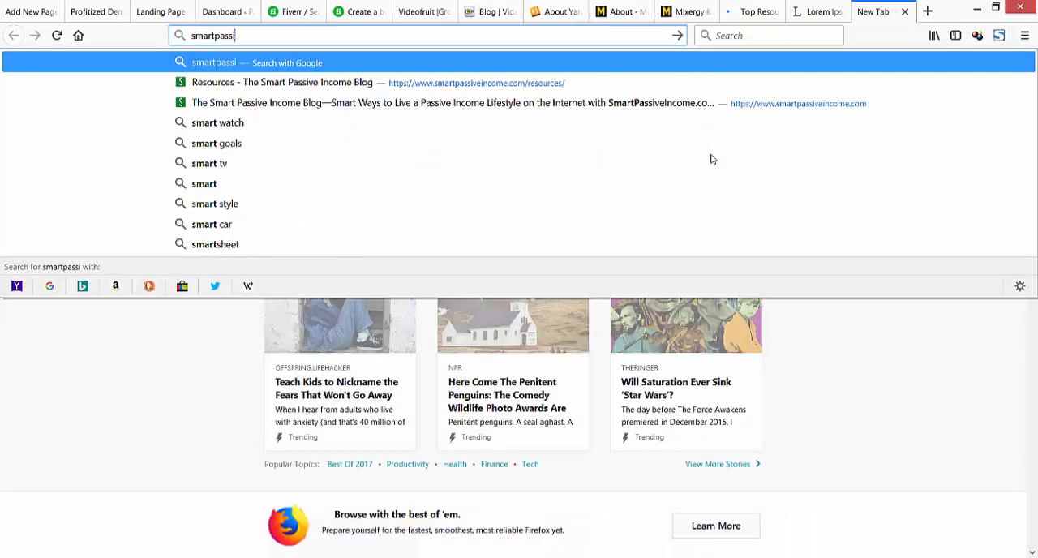
{"action": "type", "text": "veincome.com"}
{"action": "key", "text": "Return"}
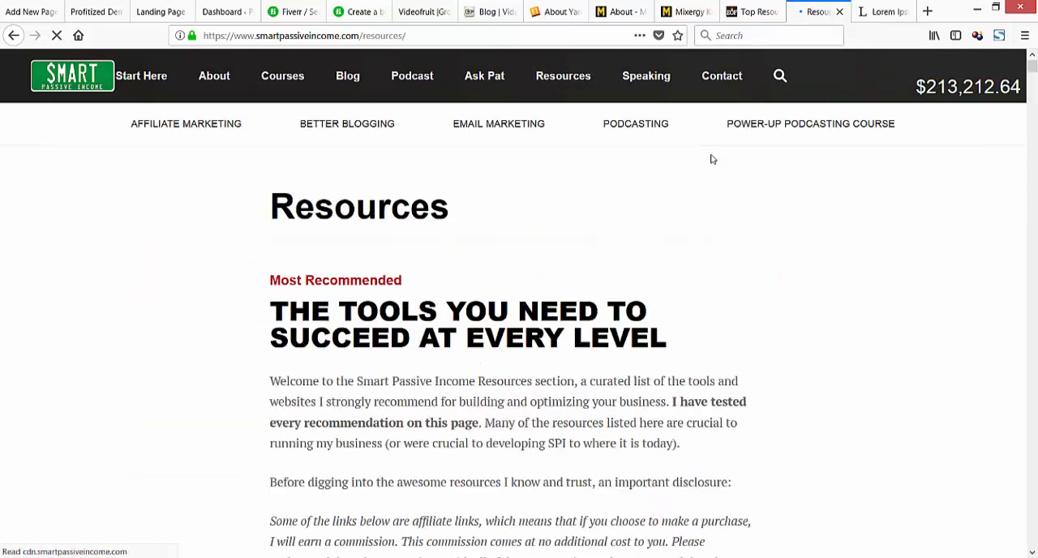
Examine the recommended tools on the Smart Passive Income resources page and the journals, courses and services listed on EOFire's.
{"action": "scroll", "coordinate": [711, 159], "scroll_direction": "down", "scroll_amount": 8}
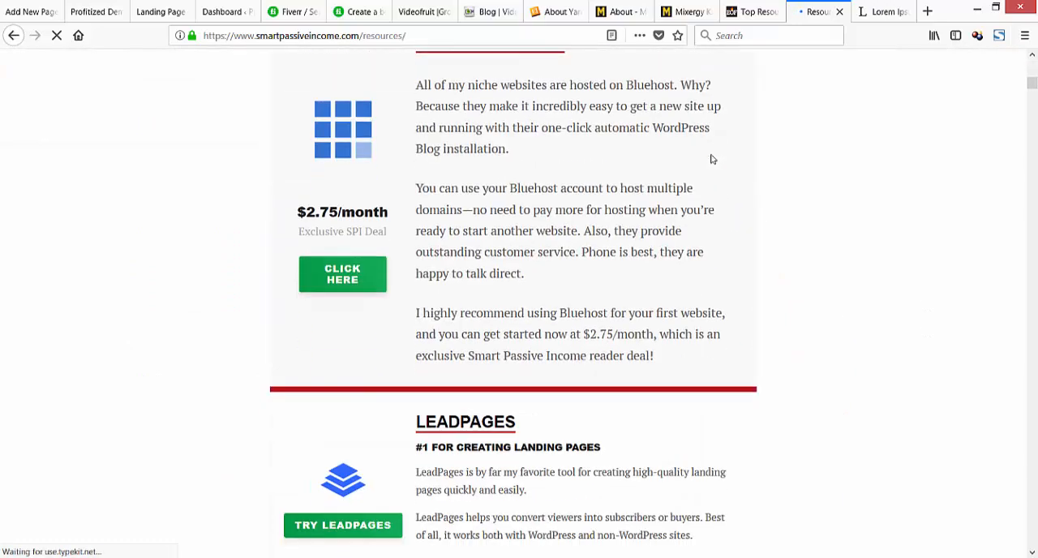
{"action": "scroll", "coordinate": [711, 159], "scroll_direction": "down", "scroll_amount": 3}
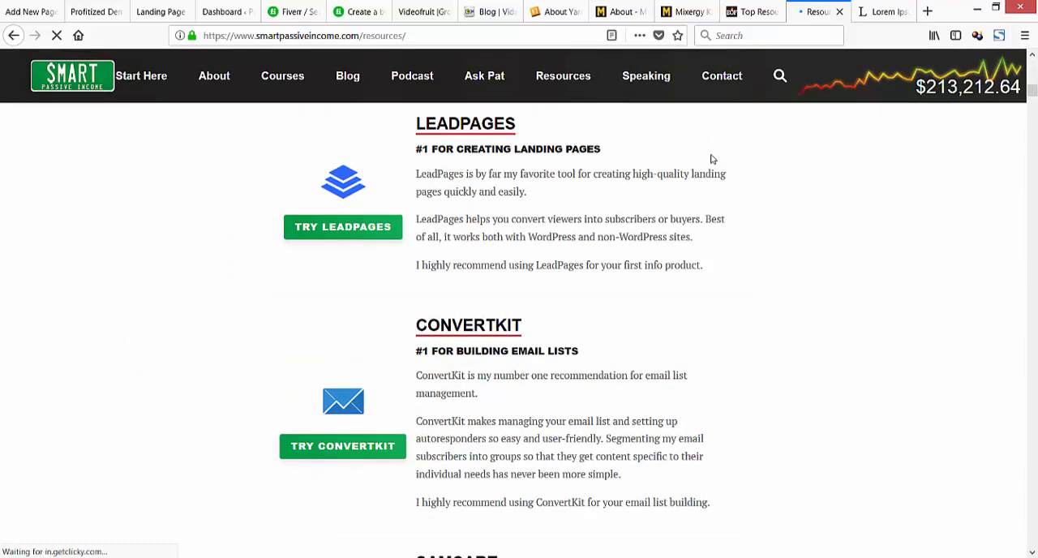
{"action": "scroll", "coordinate": [711, 159], "scroll_direction": "down", "scroll_amount": 3}
{"action": "scroll", "coordinate": [711, 159], "scroll_direction": "down", "scroll_amount": 3}
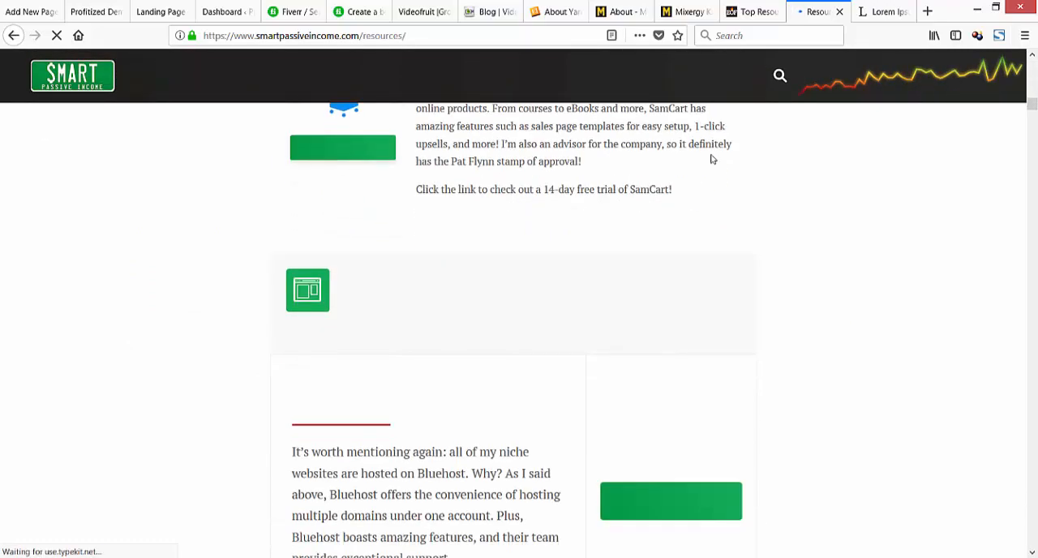
{"action": "key", "text": "ctrl+shift+Tab"}
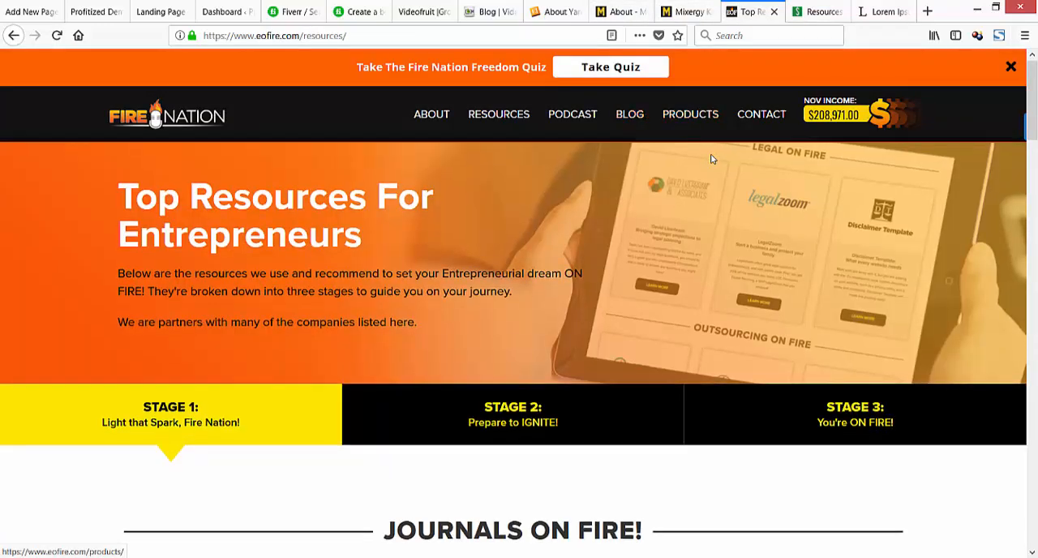
{"action": "scroll", "coordinate": [711, 159], "scroll_direction": "down", "scroll_amount": 3}
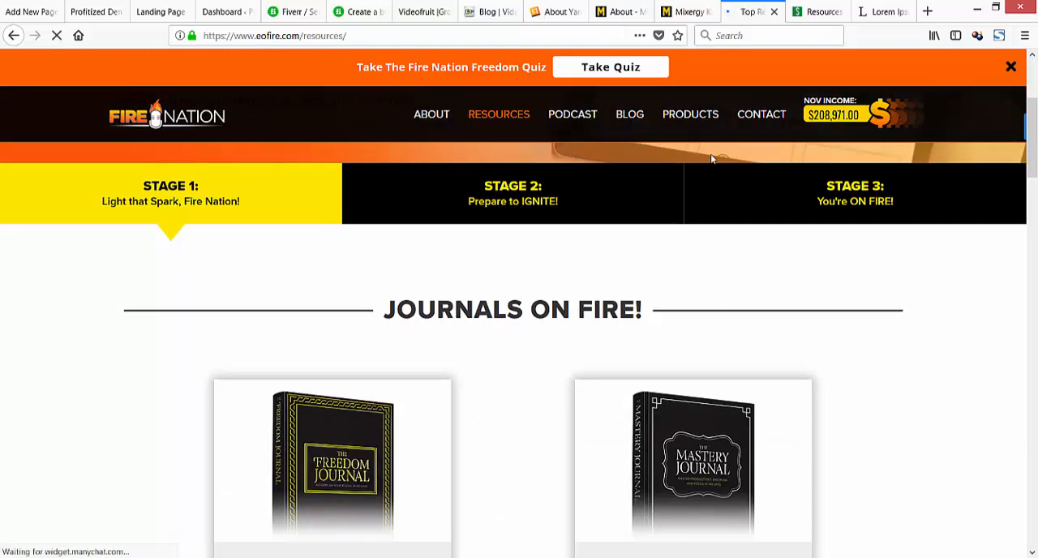
{"action": "scroll", "coordinate": [711, 159], "scroll_direction": "down", "scroll_amount": 15}
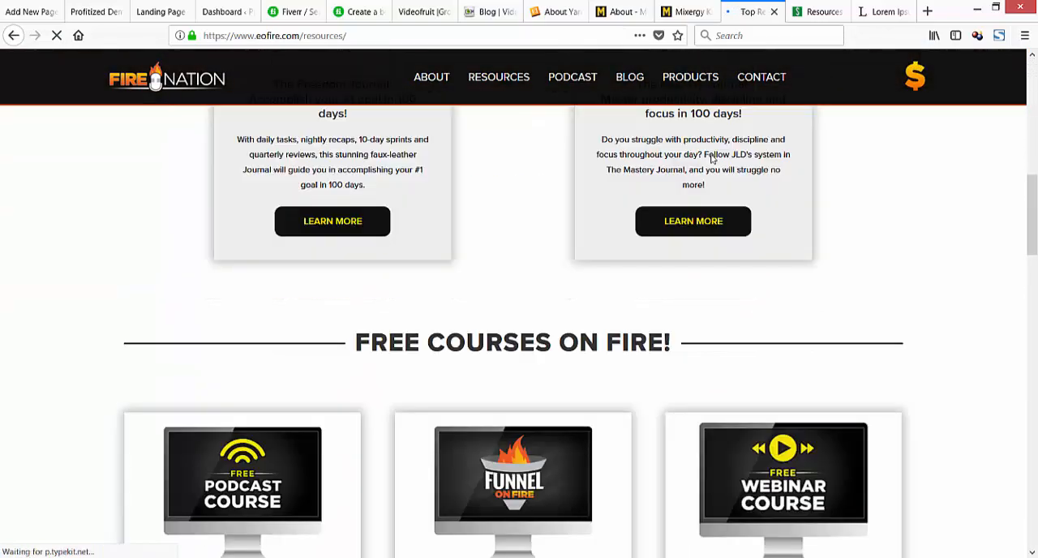
{"action": "scroll", "coordinate": [711, 159], "scroll_direction": "down", "scroll_amount": 8}
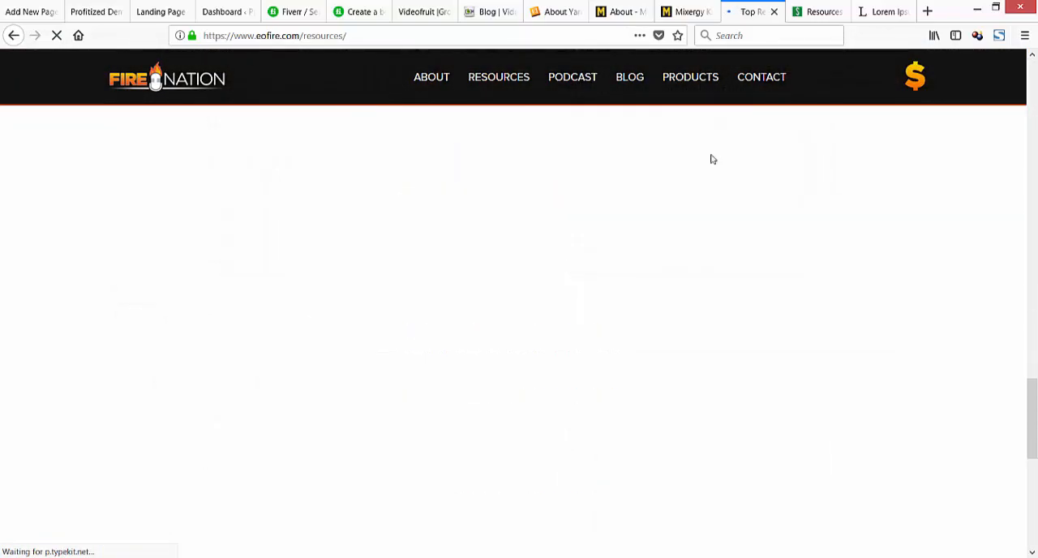
{"action": "scroll", "coordinate": [711, 159], "scroll_direction": "down", "scroll_amount": 6}
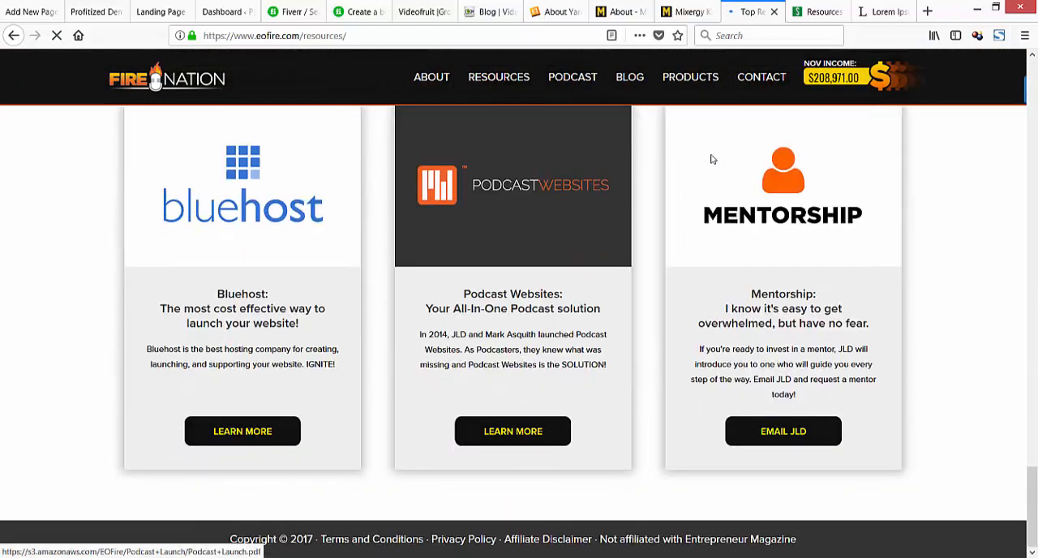
{"action": "scroll", "coordinate": [711, 158], "scroll_direction": "up", "scroll_amount": 5}
{"action": "scroll", "coordinate": [711, 159], "scroll_direction": "down", "scroll_amount": 5}
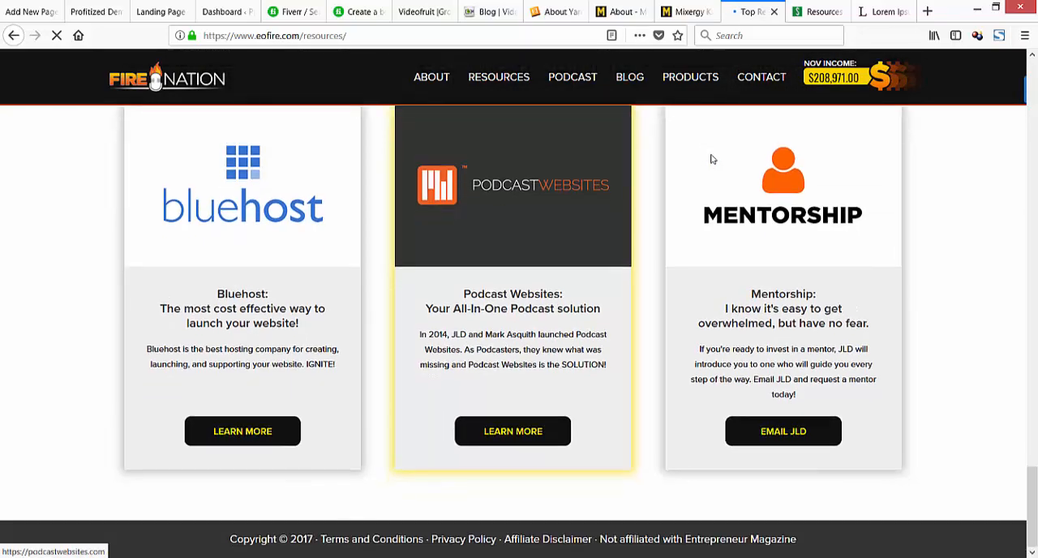
{"action": "scroll", "coordinate": [711, 159], "scroll_direction": "up", "scroll_amount": 4}
{"action": "scroll", "coordinate": [711, 158], "scroll_direction": "up", "scroll_amount": 10}
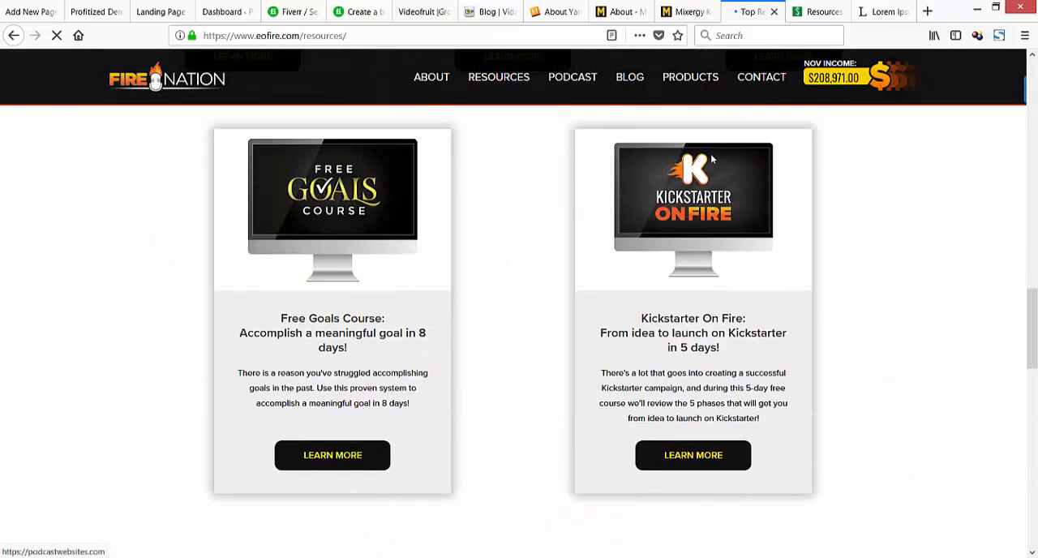
{"action": "scroll", "coordinate": [711, 158], "scroll_direction": "up", "scroll_amount": 6}
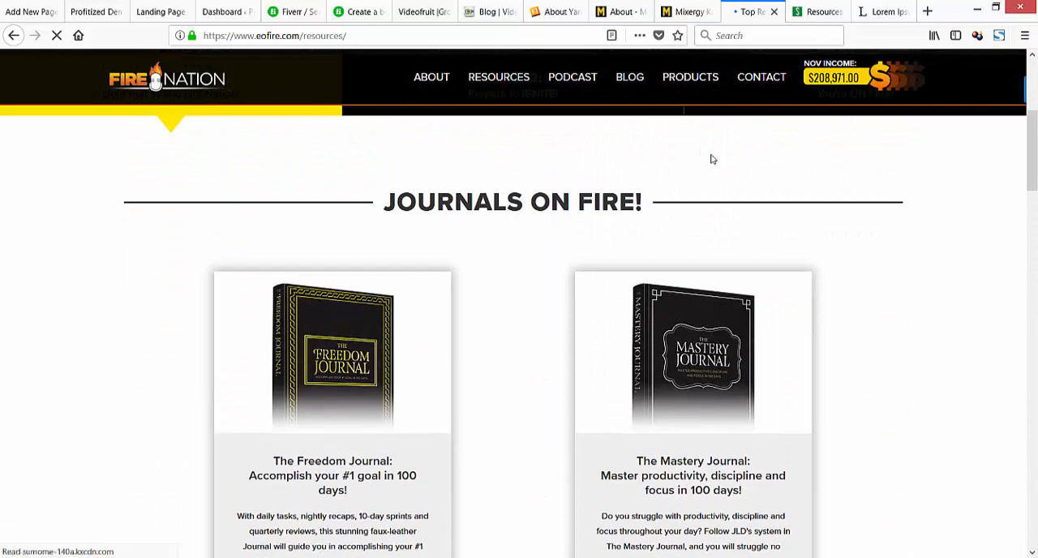
{"action": "scroll", "coordinate": [711, 159], "scroll_direction": "up", "scroll_amount": 4}
Copy the Bluehost recommendation block from the Smart Passive Income resources page into the body of the new Resources page.
{"action": "key", "text": "ctrl+Tab"}
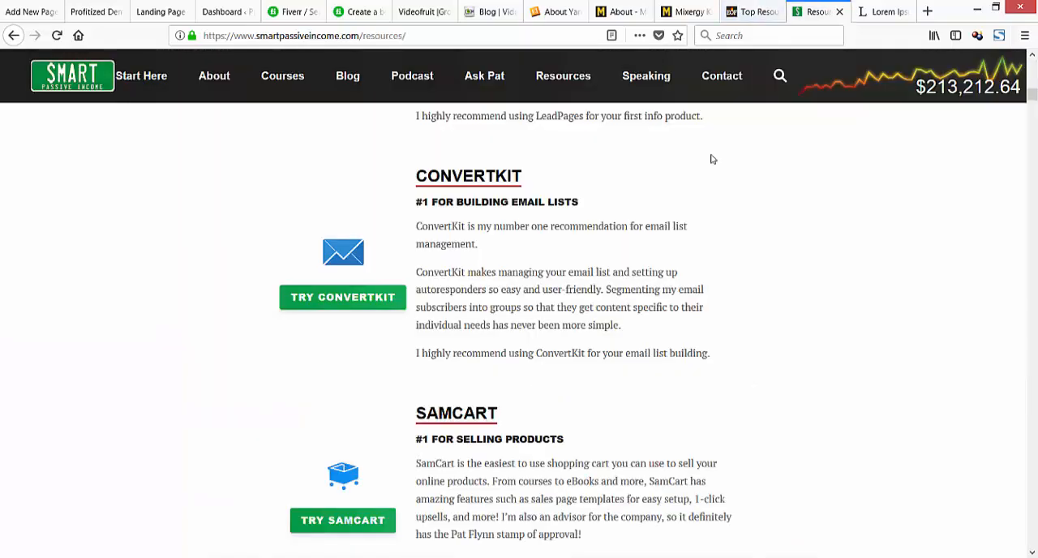
{"action": "scroll", "coordinate": [711, 159], "scroll_direction": "up", "scroll_amount": 5}
{"action": "scroll", "coordinate": [711, 159], "scroll_direction": "up", "scroll_amount": 4}
{"action": "scroll", "coordinate": [712, 159], "scroll_direction": "down", "scroll_amount": 2}
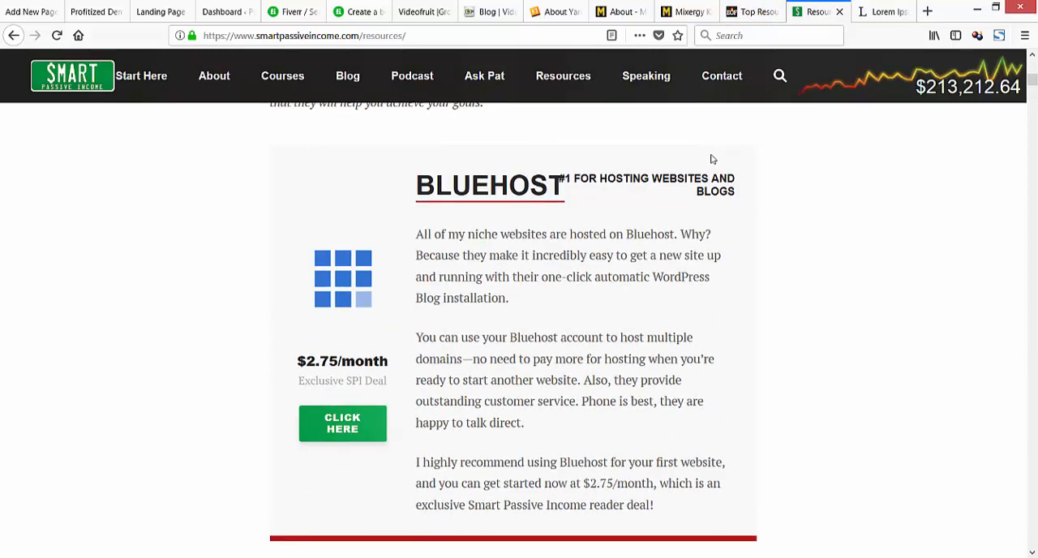
{"action": "mouse_move", "coordinate": [711, 159]}
{"action": "left_mouse_down"}
{"action": "mouse_move", "coordinate": [501, 234]}
{"action": "mouse_move", "coordinate": [564, 402]}
{"action": "mouse_move", "coordinate": [654, 505]}
{"action": "left_mouse_up"}
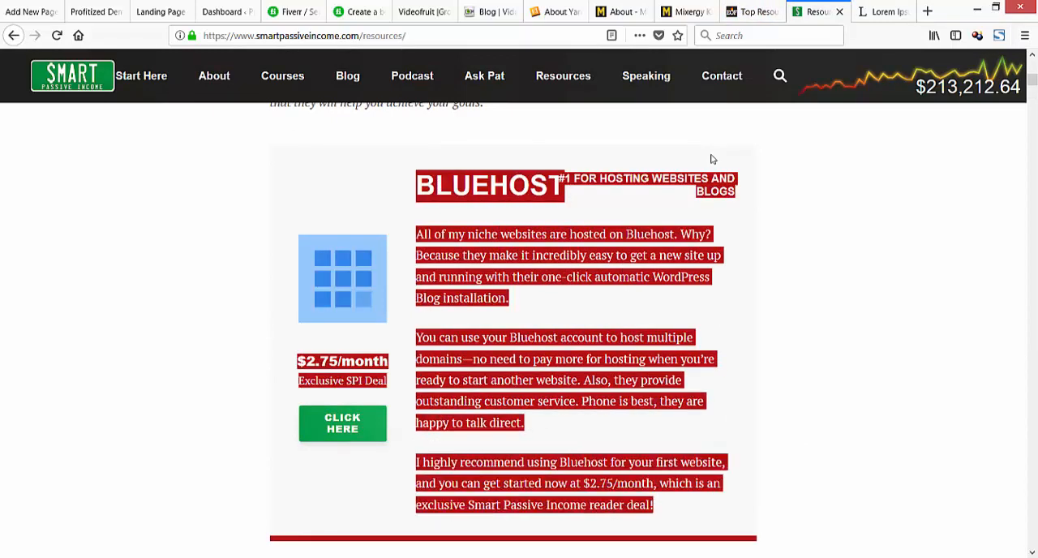
{"action": "right_click", "coordinate": [453, 262]}
{"action": "left_click", "coordinate": [484, 272]}
{"action": "left_click", "coordinate": [32, 11]}
{"action": "key", "text": "ctrl+v"}
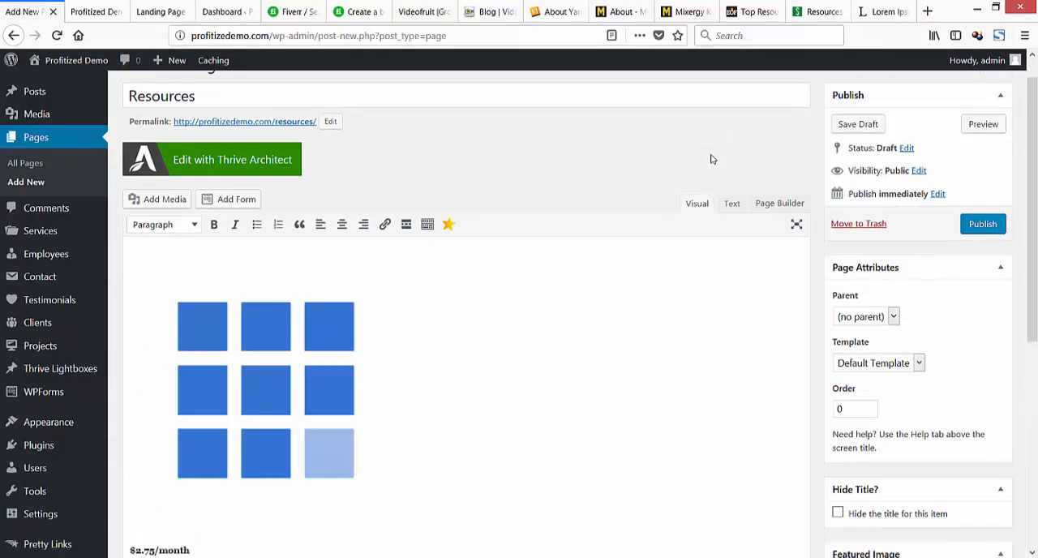
Remove the Bluehost logo image and the "$2.75/month" and "Exclusive SPI Deal" lines above the Bluehost heading.
{"action": "left_click", "coordinate": [266, 389]}
{"action": "key", "text": "Delete"}
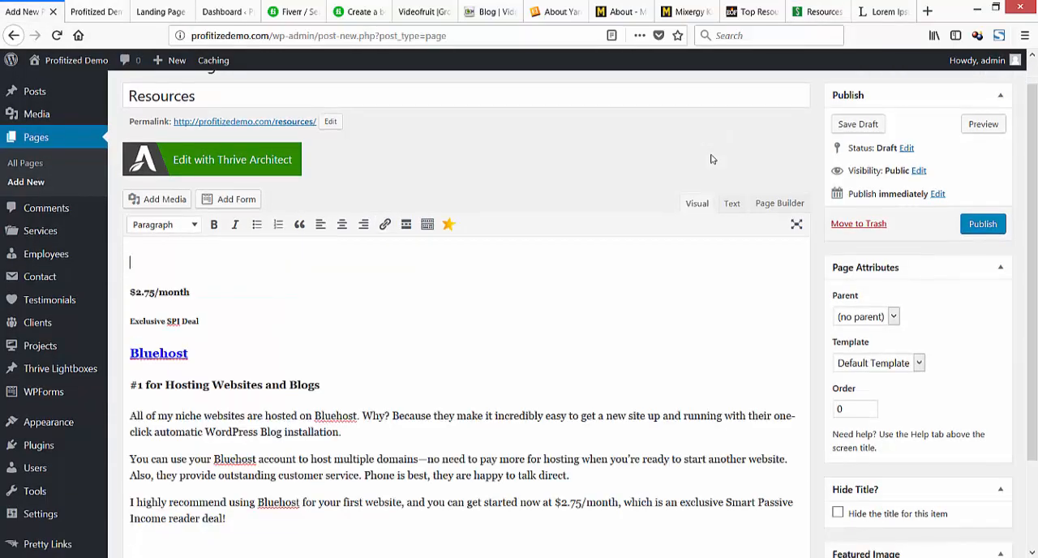
{"action": "scroll", "coordinate": [713, 159], "scroll_direction": "down", "scroll_amount": 2}
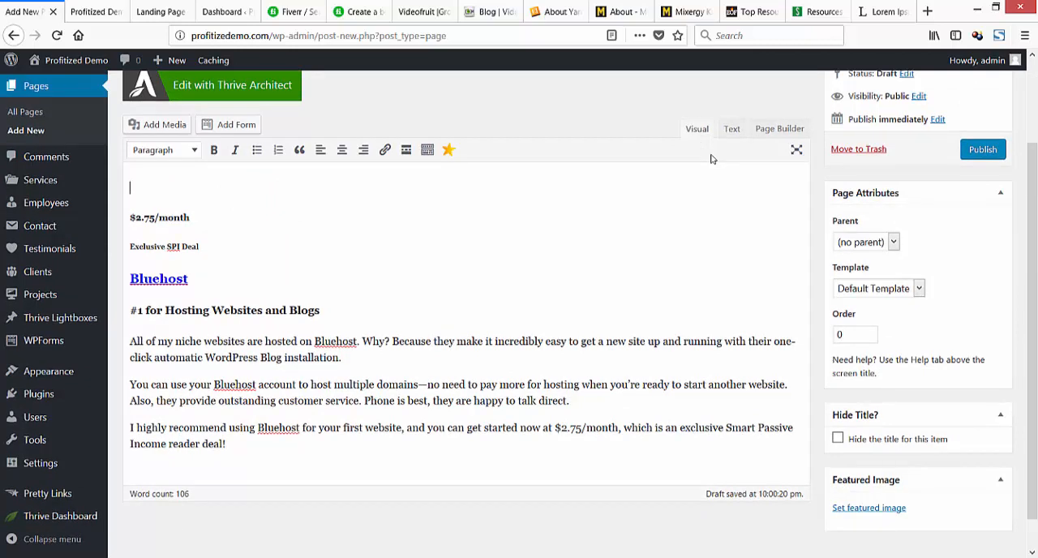
{"action": "left_click_drag", "start_coordinate": [199, 247], "coordinate": [136, 217]}
{"action": "key", "text": "shift+Left"}
{"action": "key", "text": "Delete"}
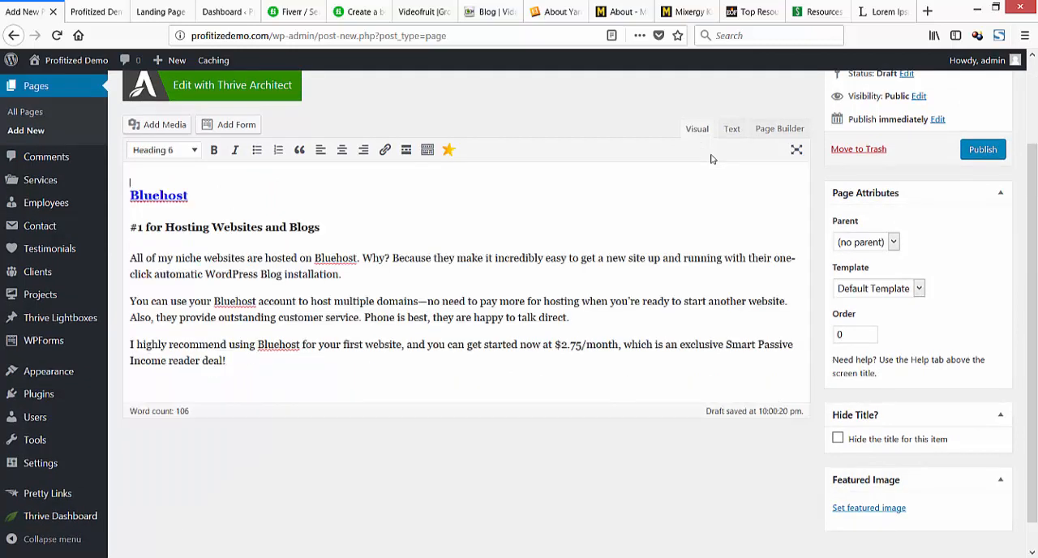
{"action": "key", "text": "Delete"}
Inspect the link target of the Bluehost heading and view the Pretty Links plugin's options.
{"action": "left_click", "coordinate": [328, 223]}
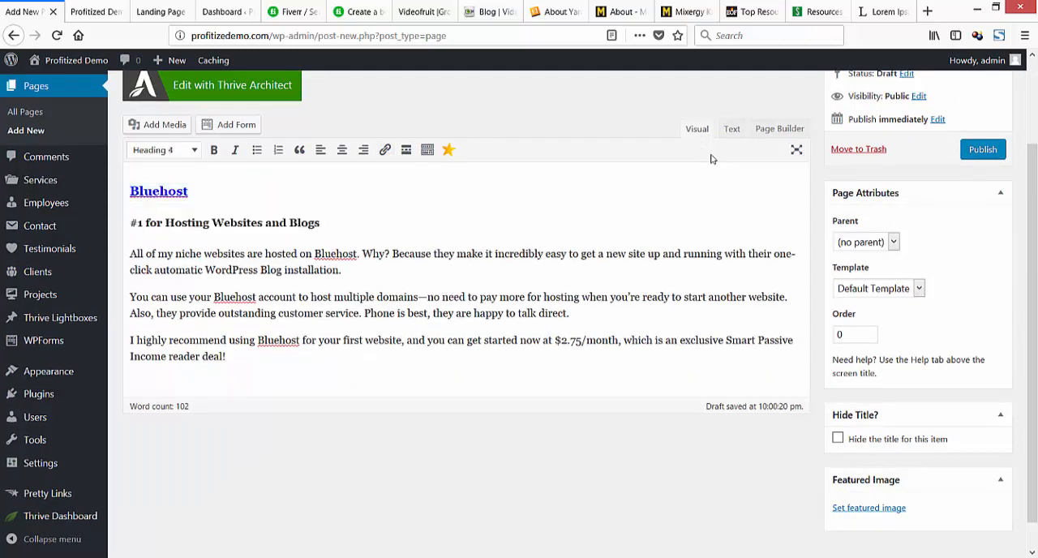
{"action": "key", "text": "Up"}
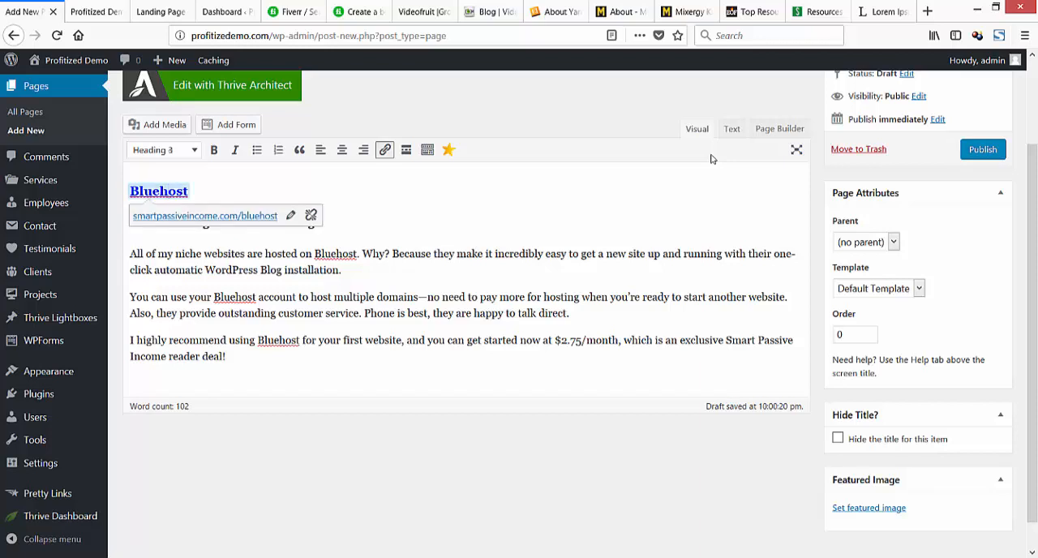
{"action": "key", "text": "End"}
{"action": "key", "text": "shift+Left"}
{"action": "key", "text": "shift+Left"}
{"action": "key", "text": "shift+Left"}
{"action": "key", "text": "shift+Left"}
{"action": "key", "text": "shift+Left"}
{"action": "key", "text": "shift+Left"}
{"action": "key", "text": "shift+Left"}
{"action": "key", "text": "shift+Left"}
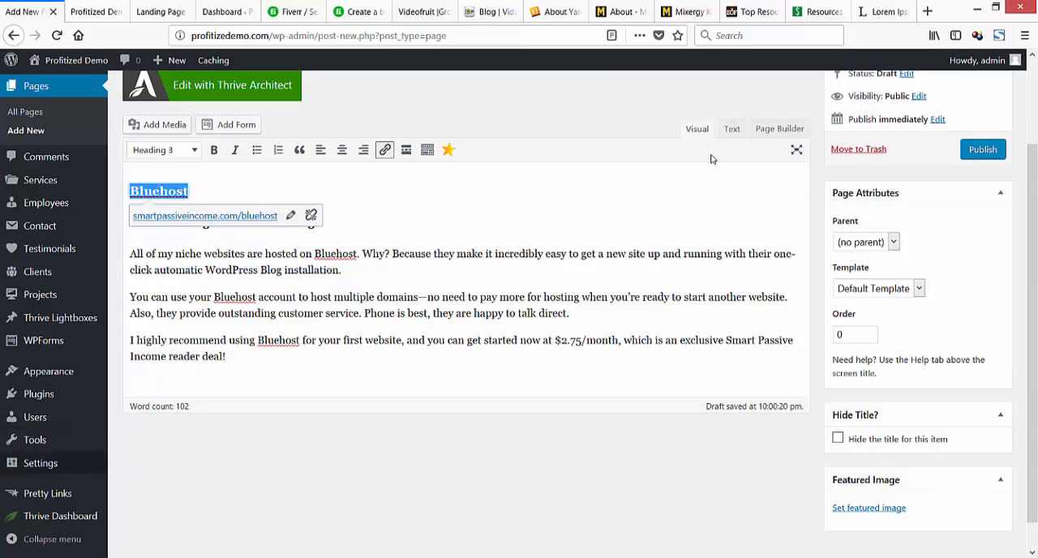
{"action": "mouse_move", "coordinate": [48, 493]}
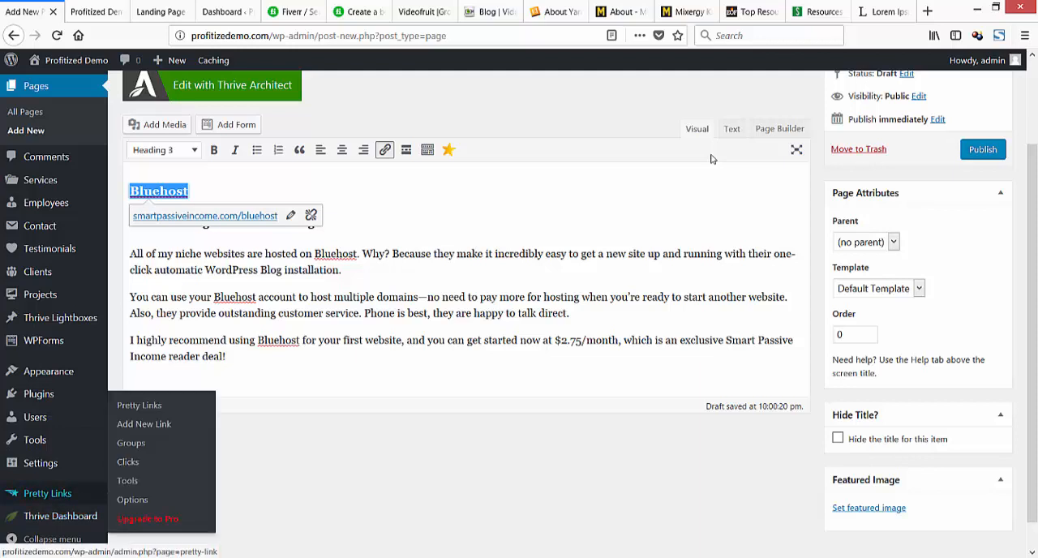
{"action": "left_click", "coordinate": [279, 296]}
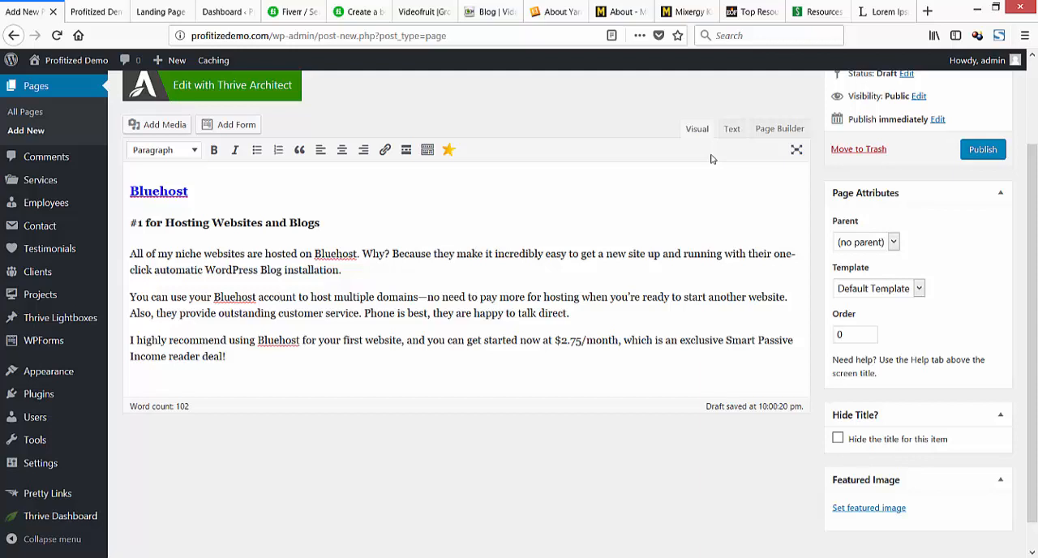
Copy the LeadPages heading from the Smart Passive Income resources page and paste it below the Bluehost text in the new Resources page.
{"action": "left_click_drag", "start_coordinate": [227, 357], "coordinate": [131, 254]}
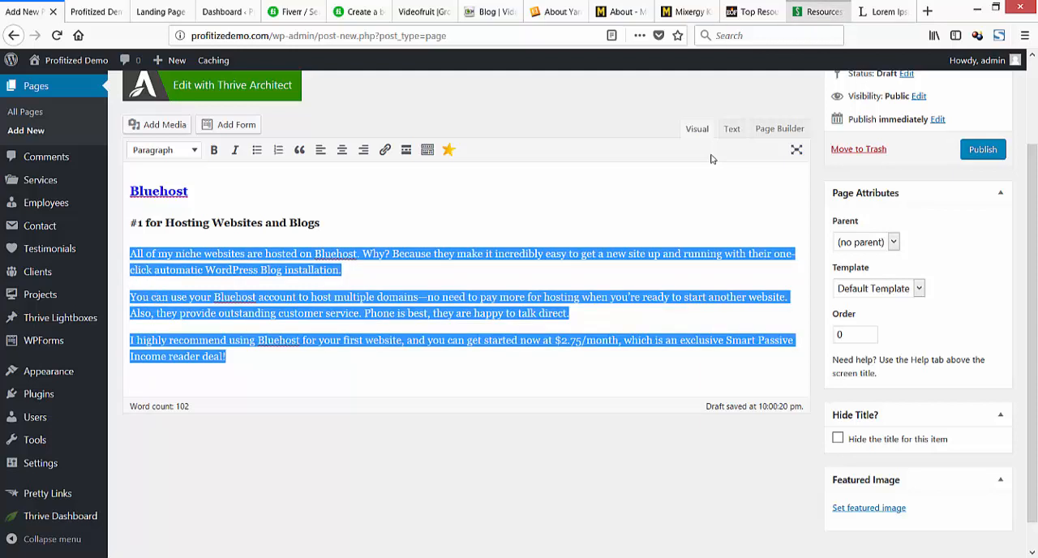
{"action": "left_click", "coordinate": [817, 11]}
{"action": "left_click", "coordinate": [711, 159]}
{"action": "scroll", "coordinate": [712, 159], "scroll_direction": "down", "scroll_amount": 3}
{"action": "scroll", "coordinate": [711, 159], "scroll_direction": "down", "scroll_amount": 3}
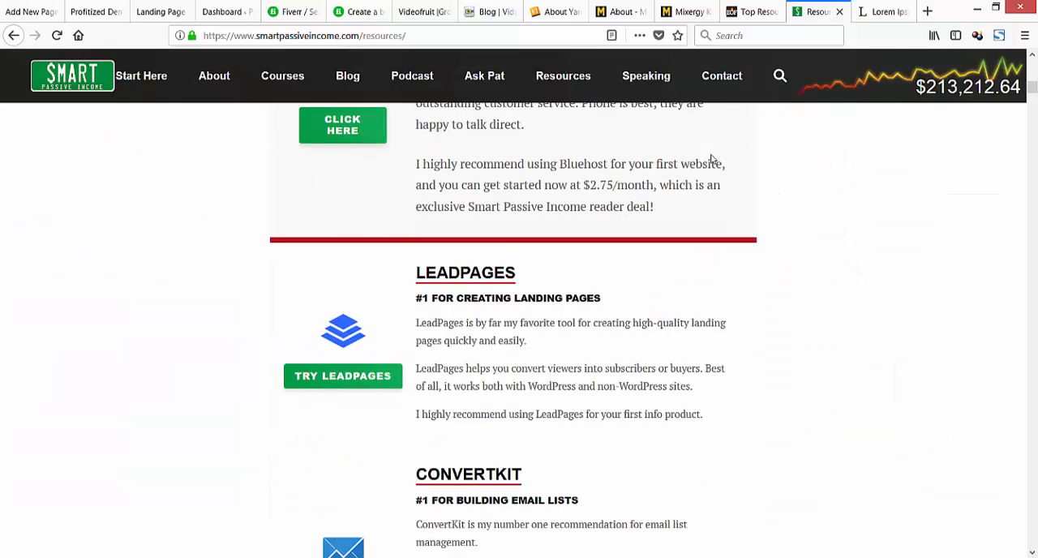
{"action": "left_click_drag", "start_coordinate": [518, 124], "coordinate": [415, 123]}
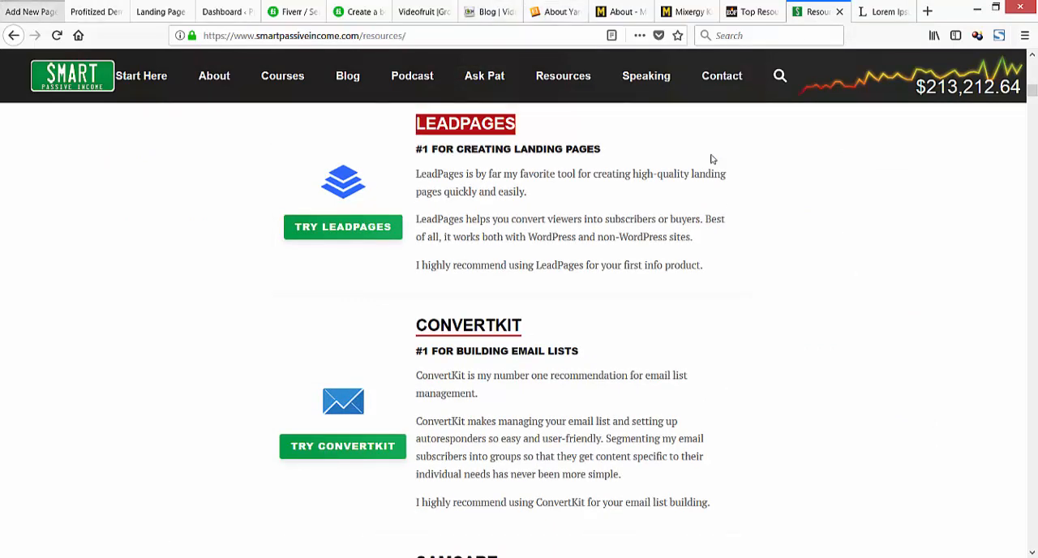
{"action": "left_click", "coordinate": [31, 11]}
{"action": "left_click", "coordinate": [227, 356]}
{"action": "key", "text": "Return"}
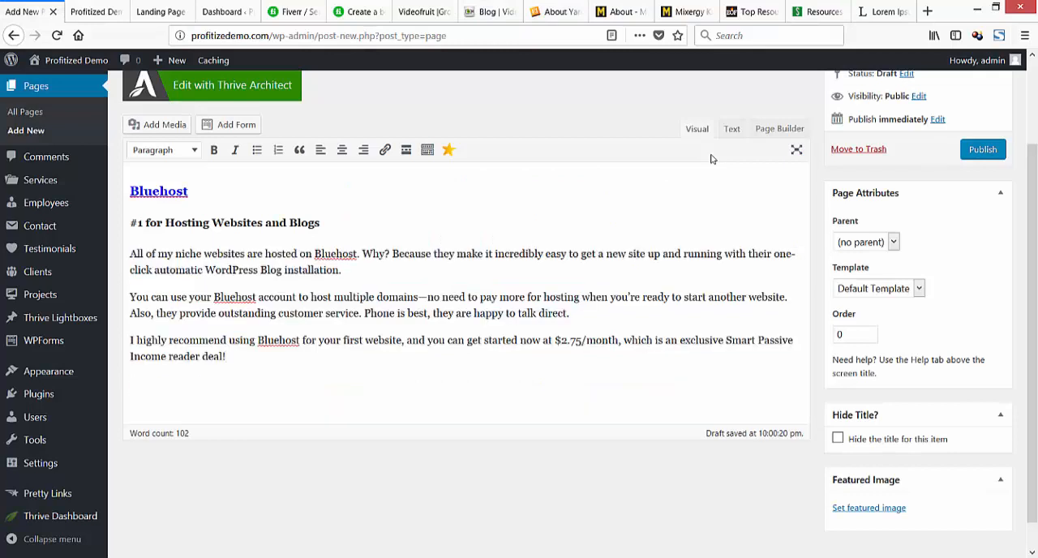
{"action": "key", "text": "ctrl+v"}
{"action": "key", "text": "Return"}
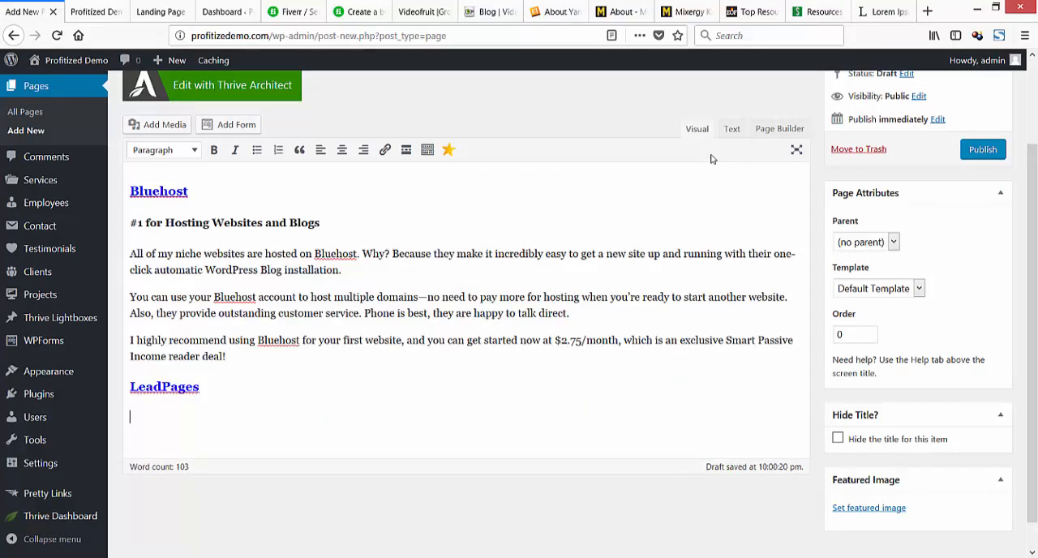
{"action": "key", "text": "BackSpace"}
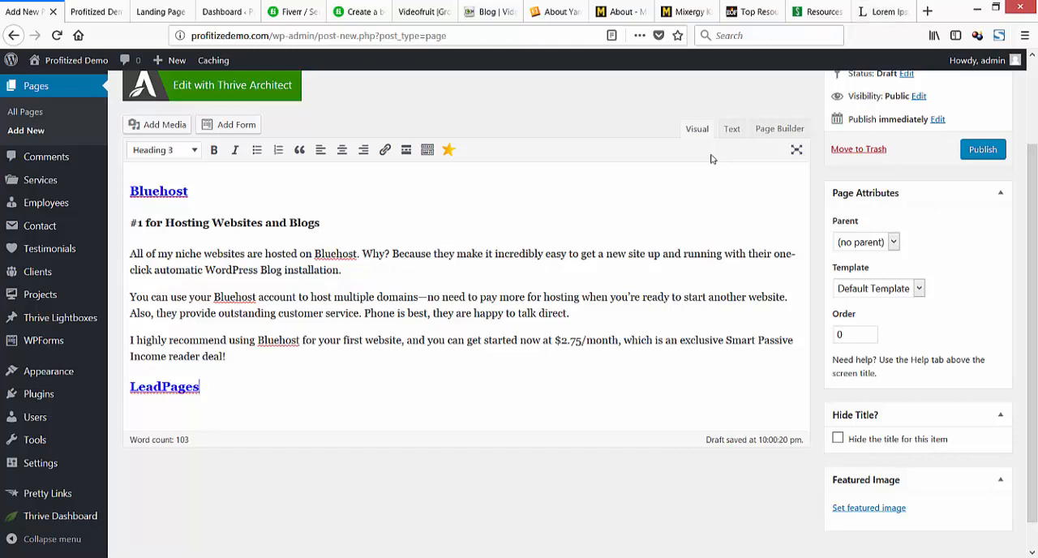
Copy the "What is Lorem Ipsum?" paragraph from the Lorem Ipsum site and paste it below the LeadPages heading.
{"action": "left_click", "coordinate": [883, 12]}
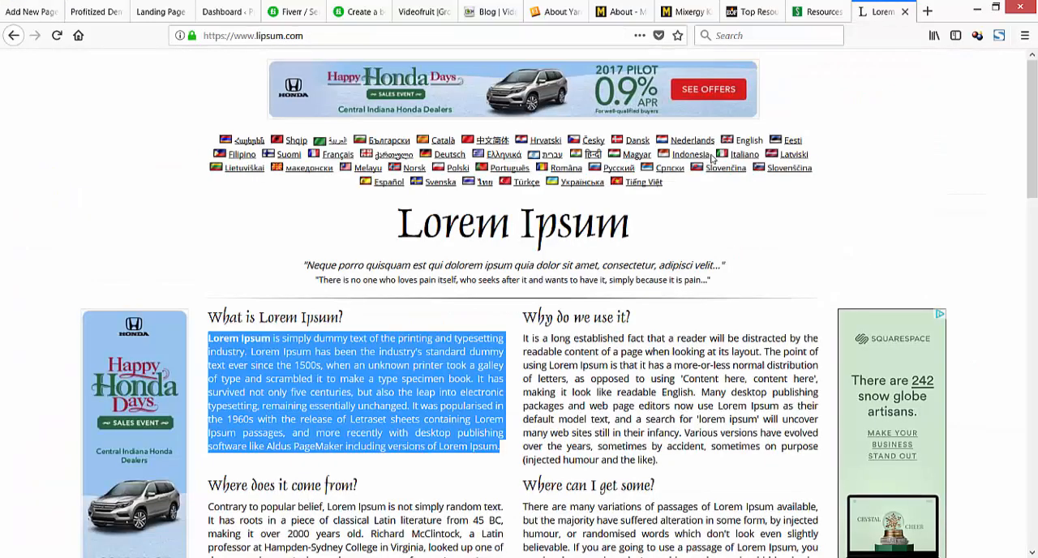
{"action": "right_click", "coordinate": [438, 397]}
{"action": "left_click", "coordinate": [467, 403]}
{"action": "left_click", "coordinate": [35, 12]}
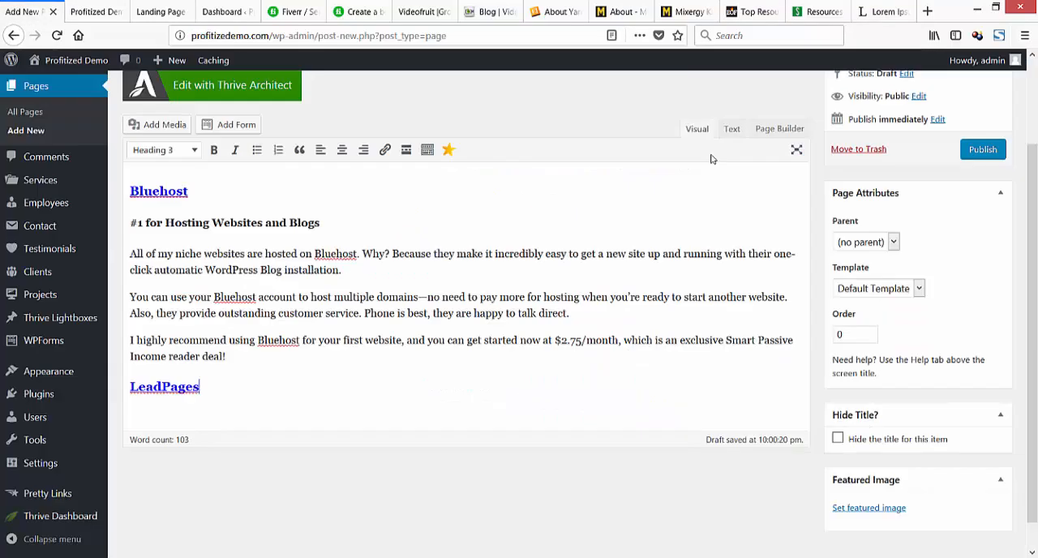
{"action": "key", "text": "Return"}
{"action": "key", "text": "ctrl+v"}
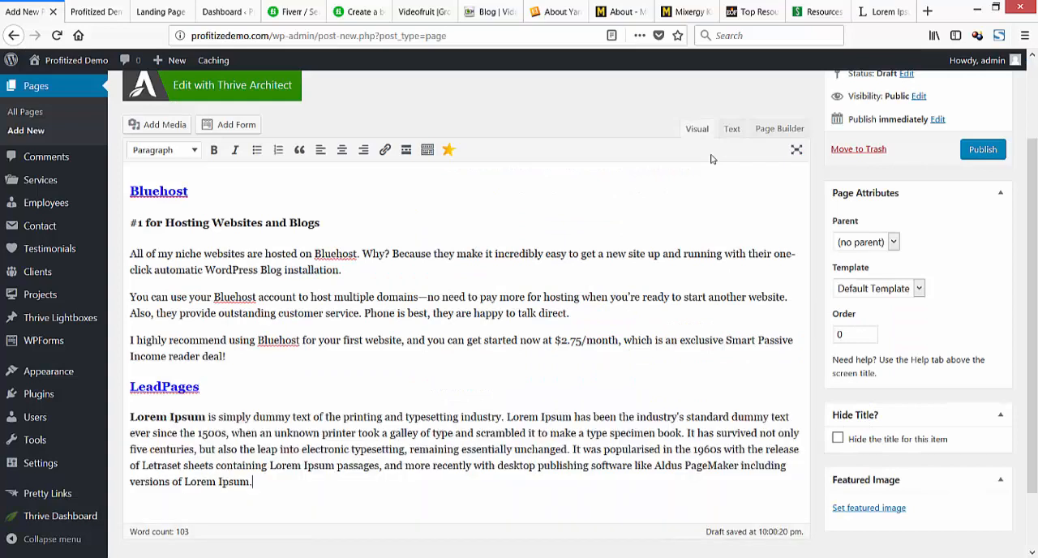
Remove the bold formatting from the opening words "Lorem Ipsum" and check the link target of the LeadPages heading.
{"action": "left_click_drag", "start_coordinate": [208, 416], "coordinate": [131, 417]}
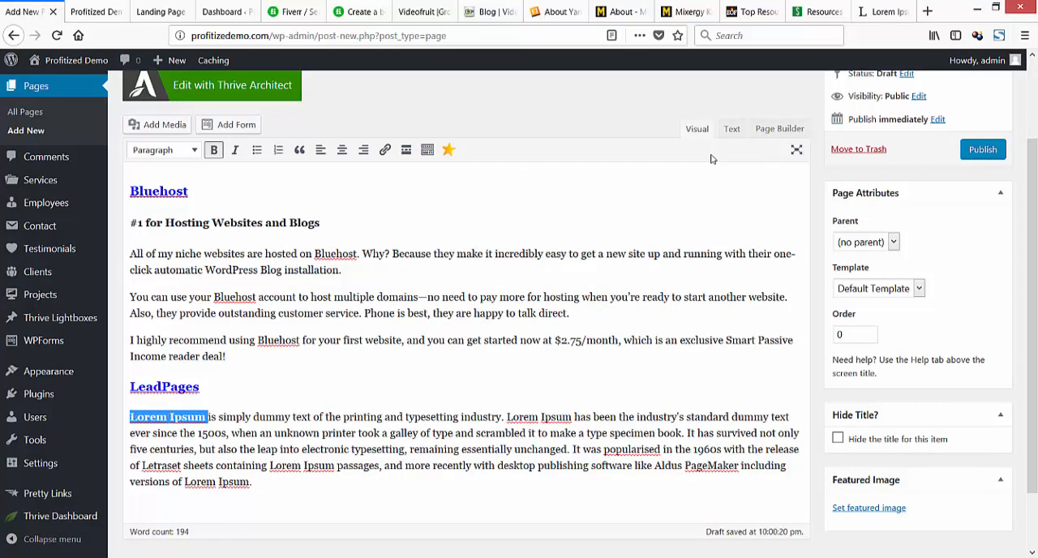
{"action": "key", "text": "ctrl+b"}
{"action": "left_click", "coordinate": [264, 433]}
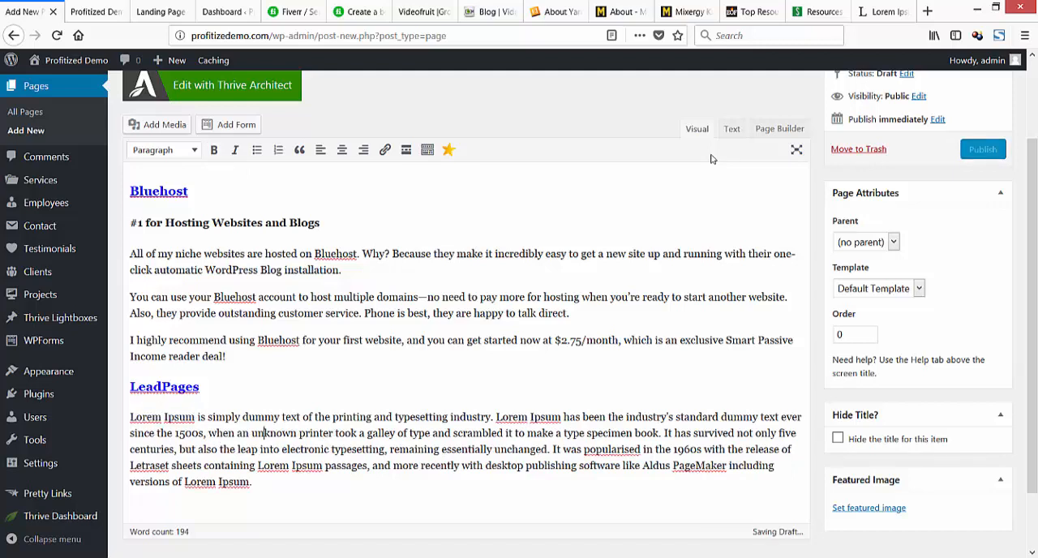
{"action": "left_click", "coordinate": [178, 387]}
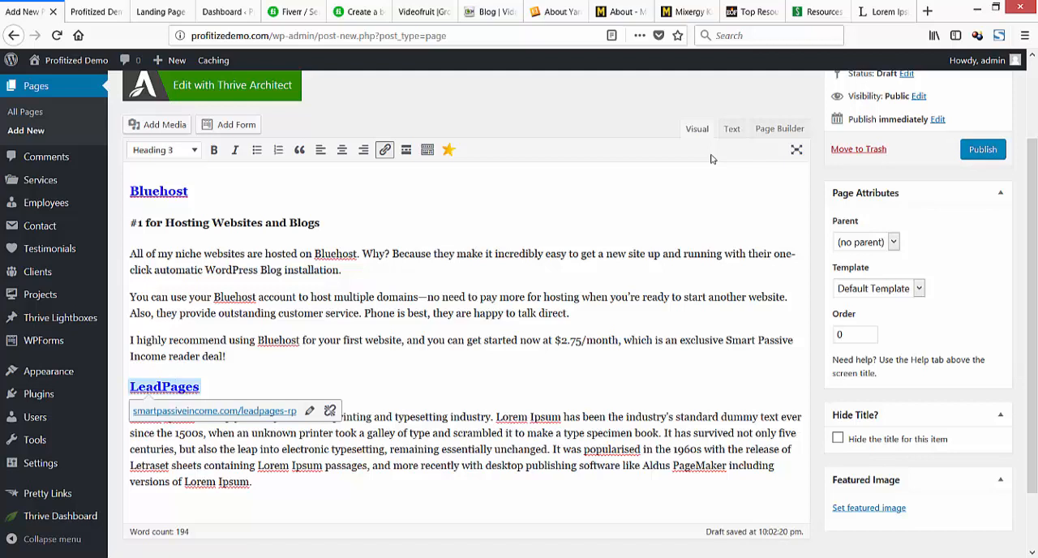
{"action": "left_click", "coordinate": [253, 482]}
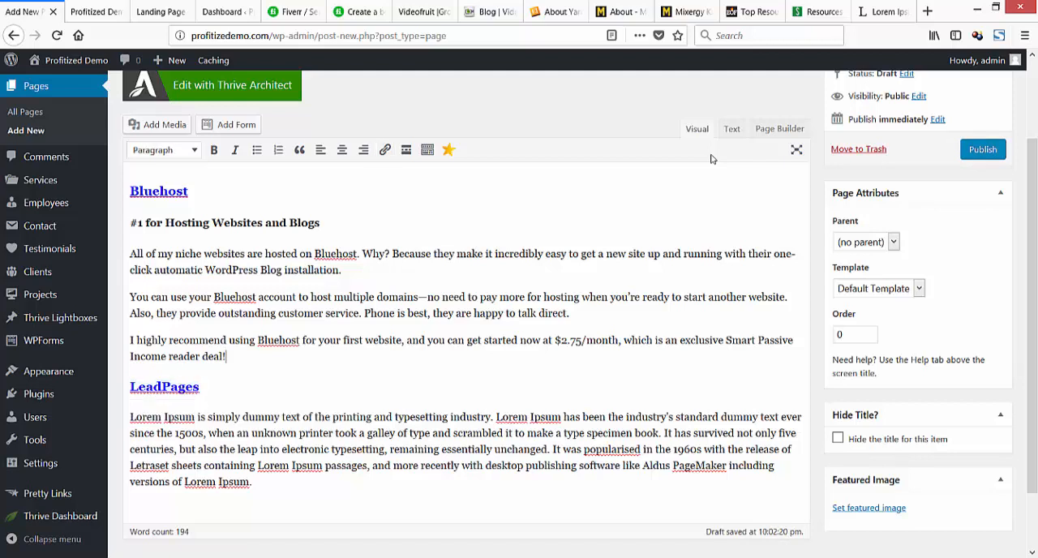
Publish the Resources page.
{"action": "scroll", "coordinate": [711, 159], "scroll_direction": "down", "scroll_amount": 2}
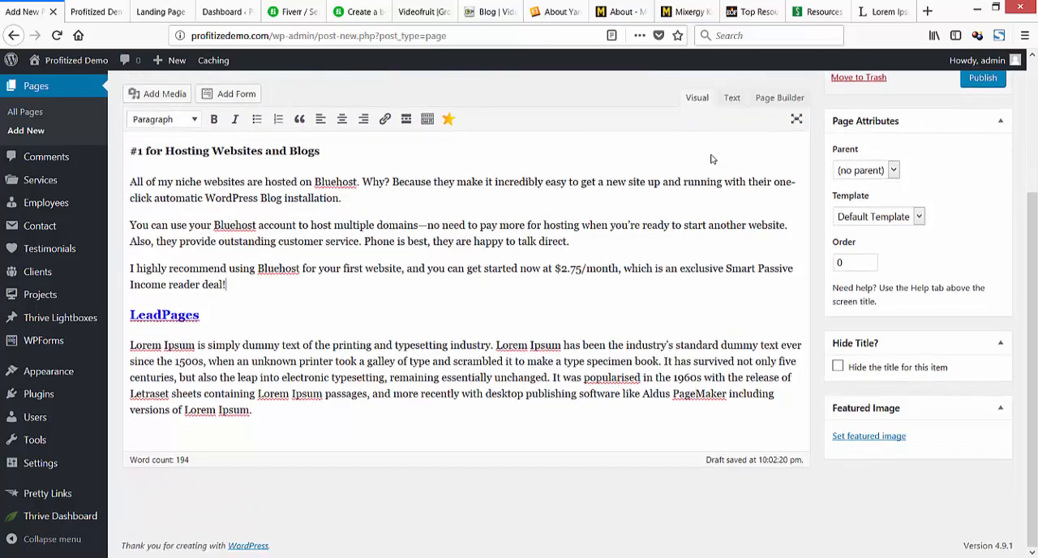
{"action": "scroll", "coordinate": [711, 159], "scroll_direction": "up", "scroll_amount": 2}
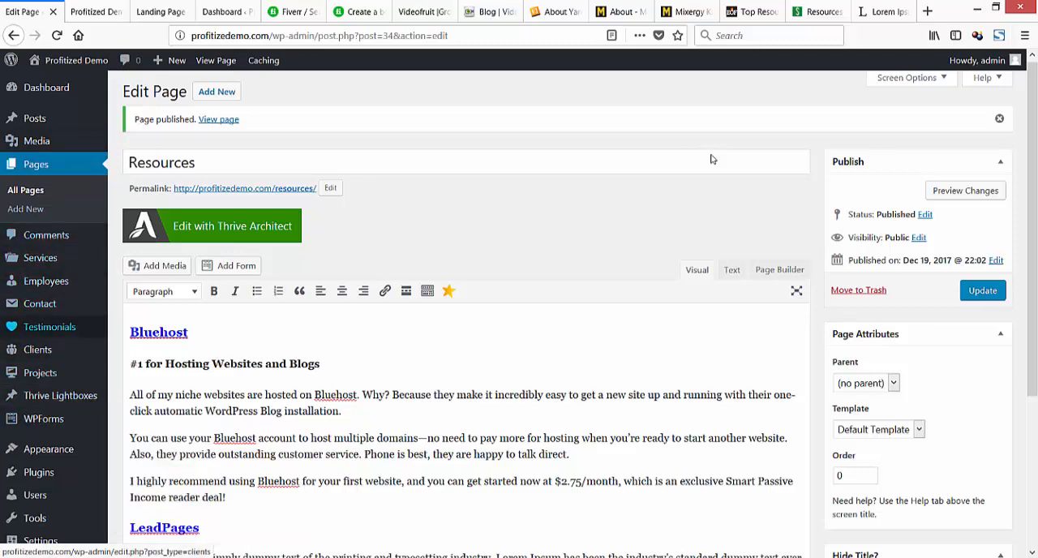
{"action": "scroll", "coordinate": [711, 159], "scroll_direction": "down", "scroll_amount": 3}
{"action": "scroll", "coordinate": [711, 159], "scroll_direction": "down", "scroll_amount": 1}
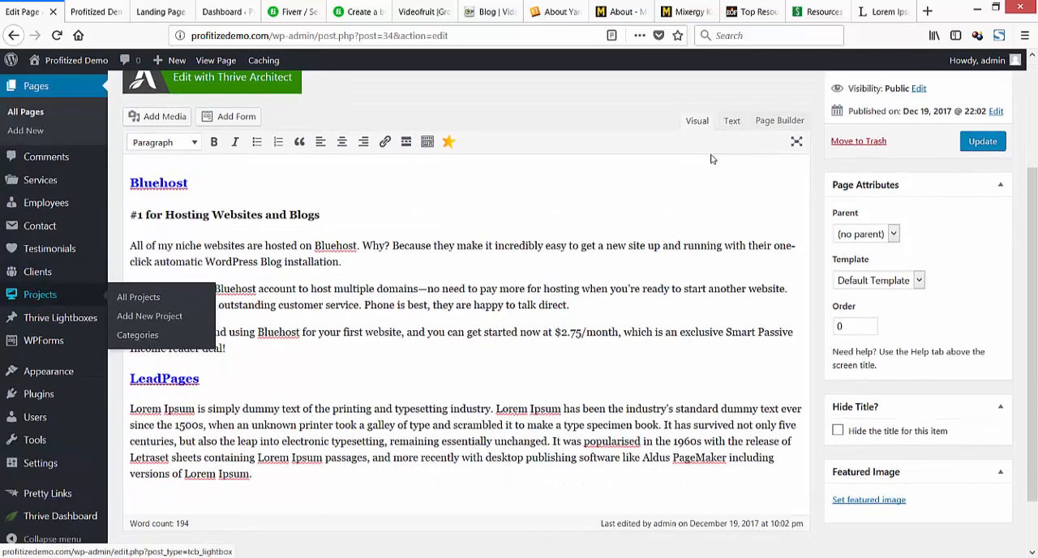
Open the customizer for the active Sydney theme and clear the site tagline.
{"action": "left_click", "coordinate": [48, 371]}
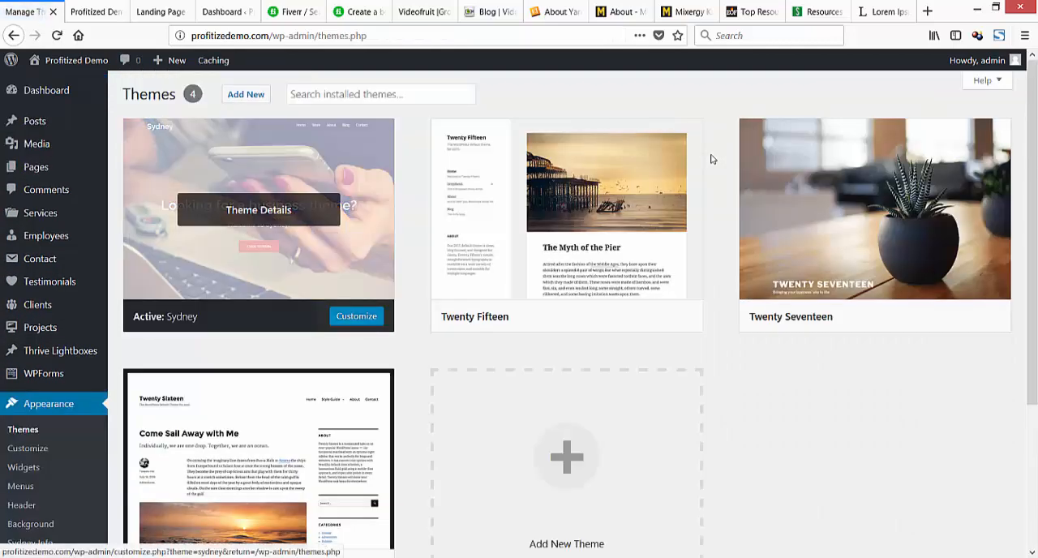
{"action": "left_click", "coordinate": [356, 316]}
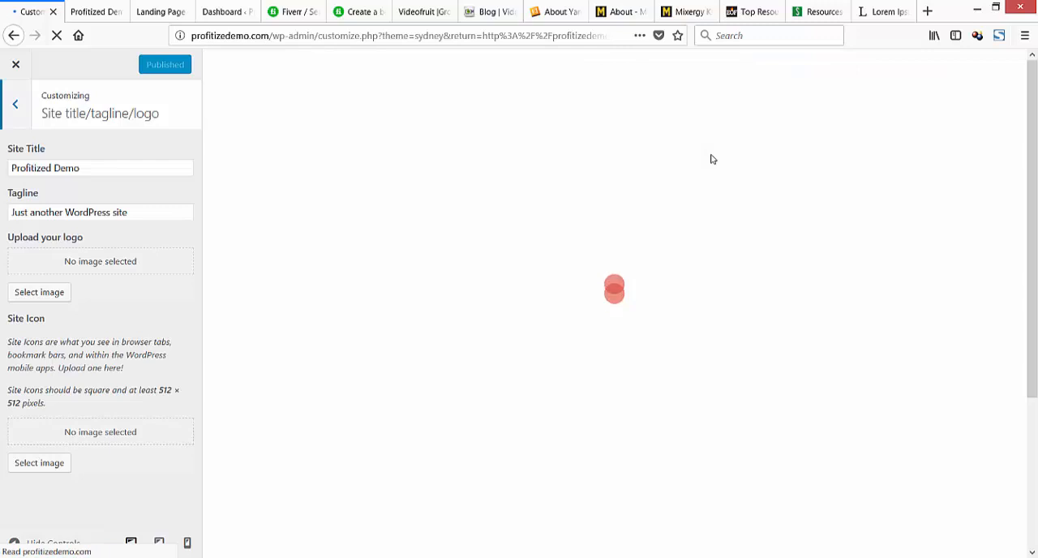
{"action": "key", "text": "ctrl+a"}
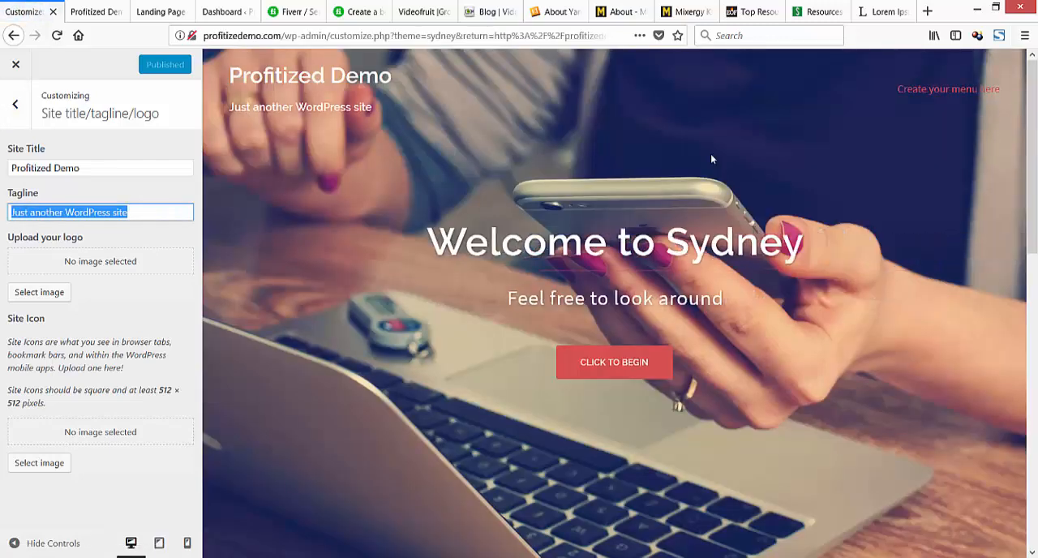
{"action": "key", "text": "BackSpace"}
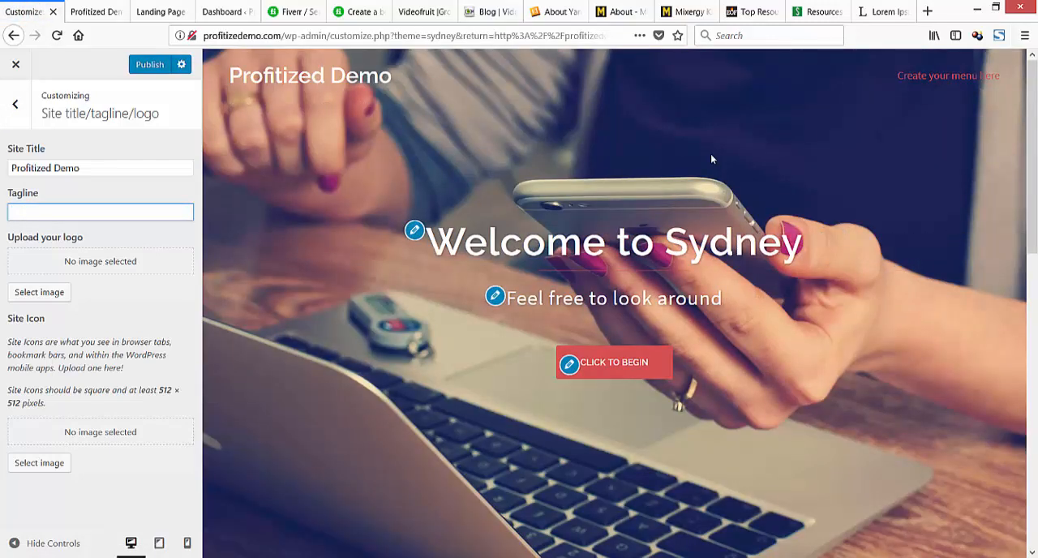
{"action": "key", "text": "ctrl+z"}
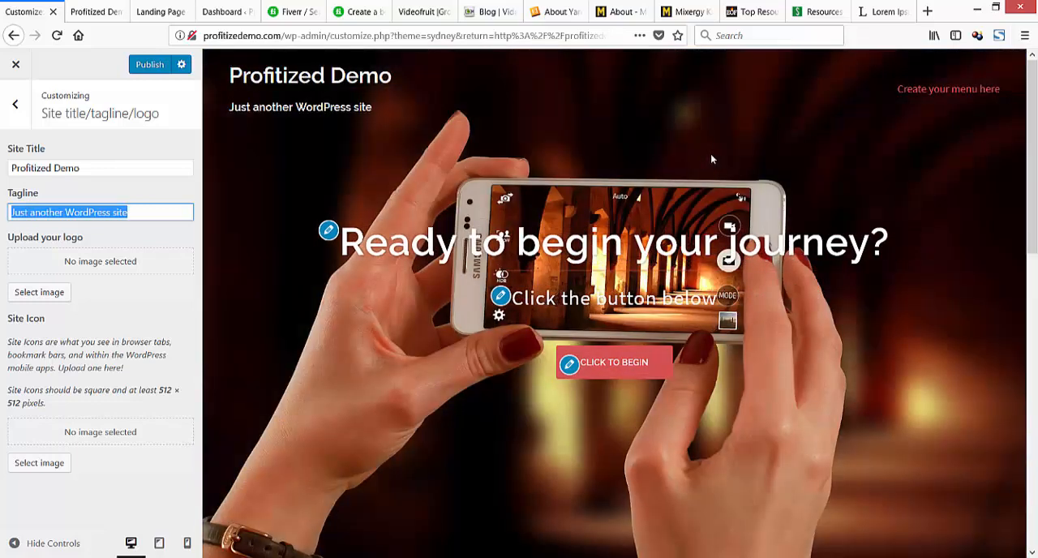
{"action": "key", "text": "BackSpace"}
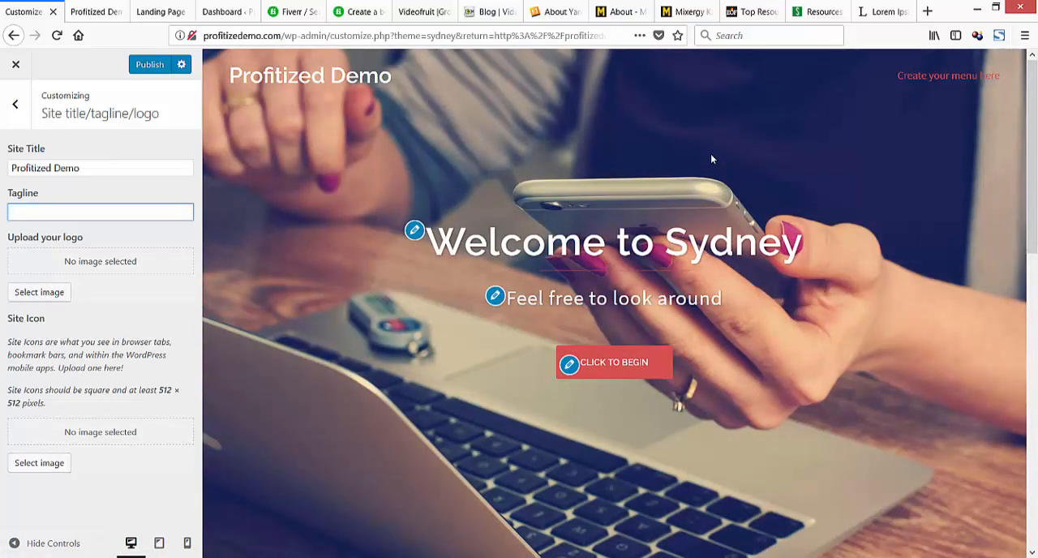
{"action": "key", "text": "Escape"}
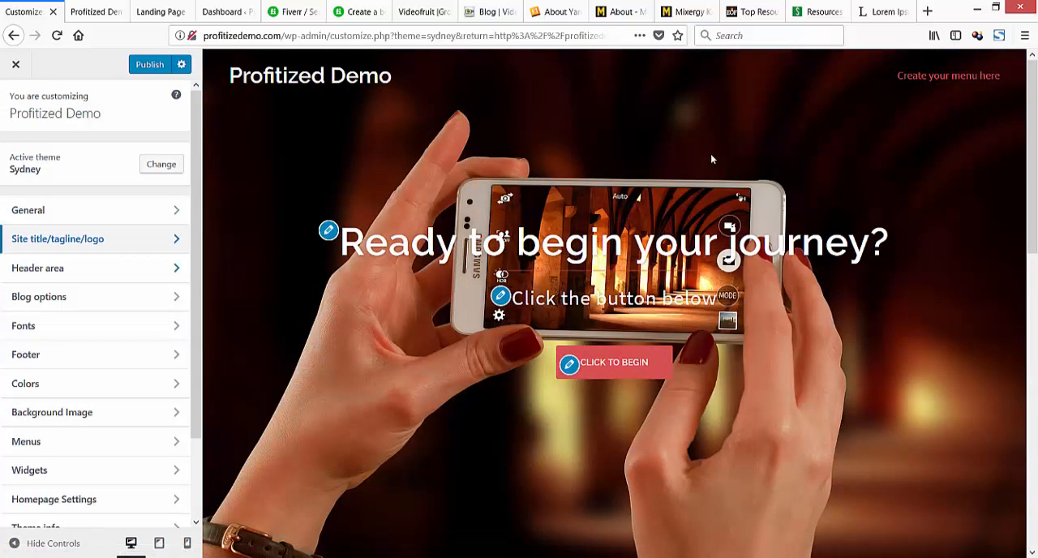
Set the front page header type to "No header (only menu)" in the theme's header area settings.
{"action": "key", "text": "Tab"}
{"action": "key", "text": "Return"}
{"action": "key", "text": "Tab"}
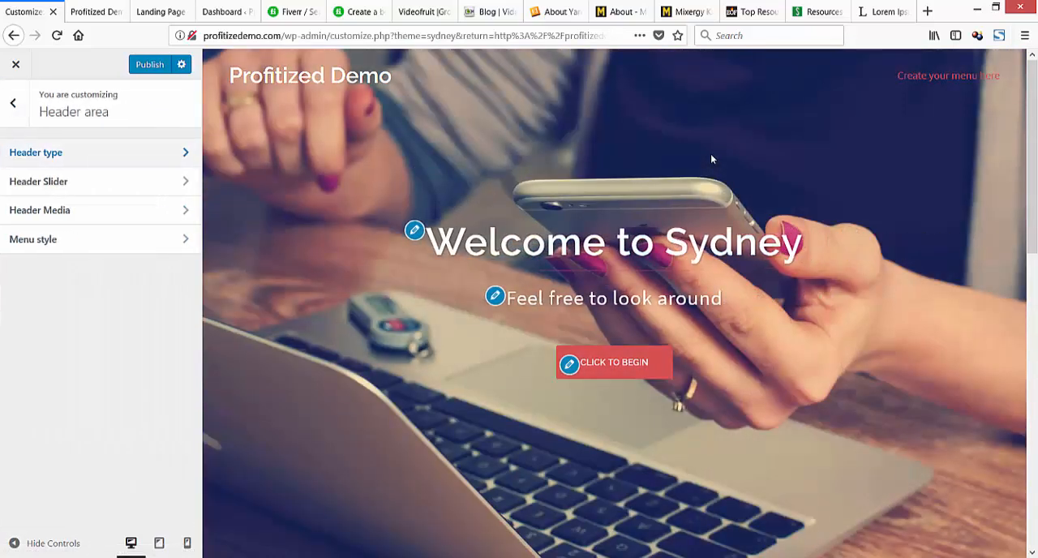
{"action": "key", "text": "Return"}
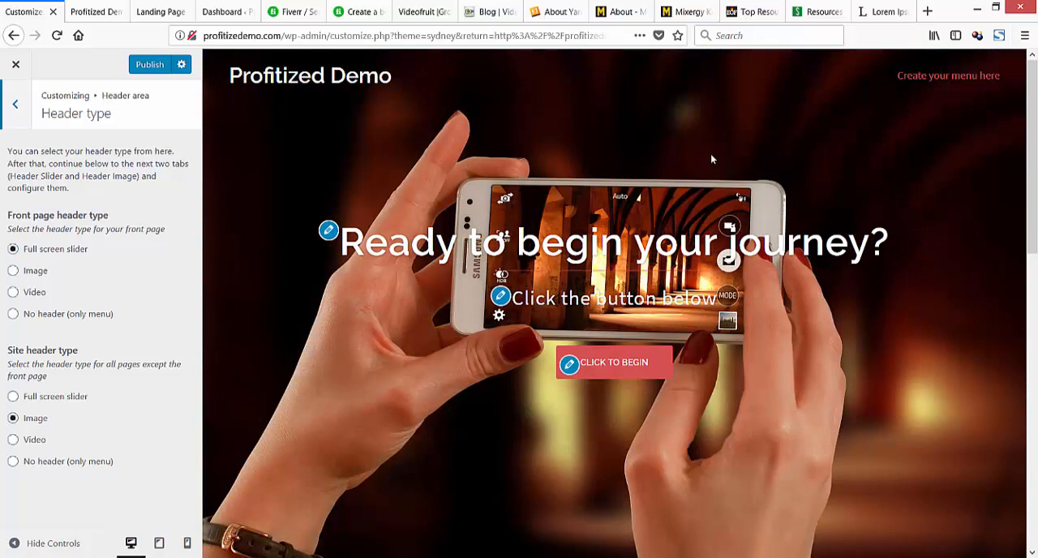
{"action": "key", "text": "Tab"}
{"action": "key", "text": "Up"}
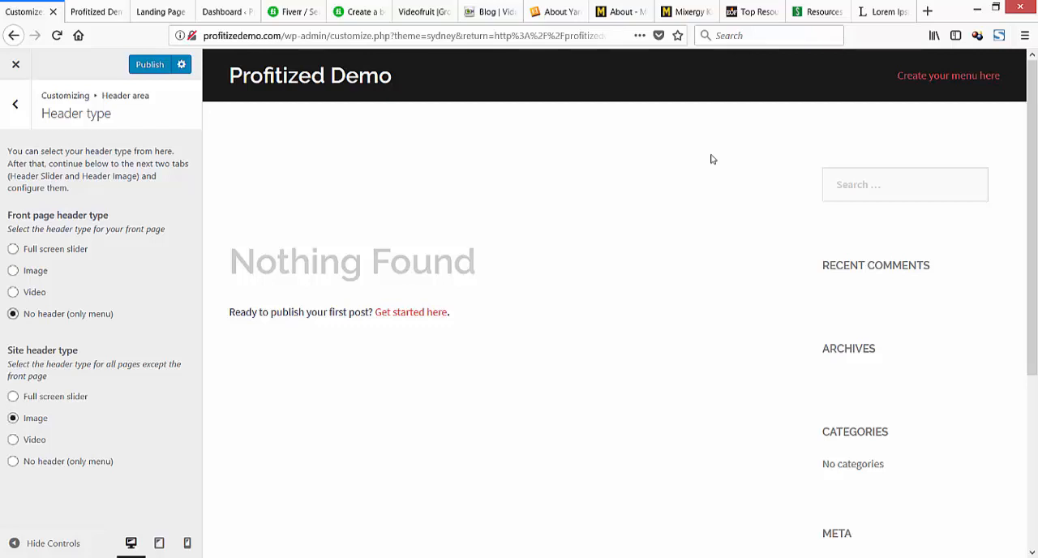
{"action": "left_click", "coordinate": [15, 105]}
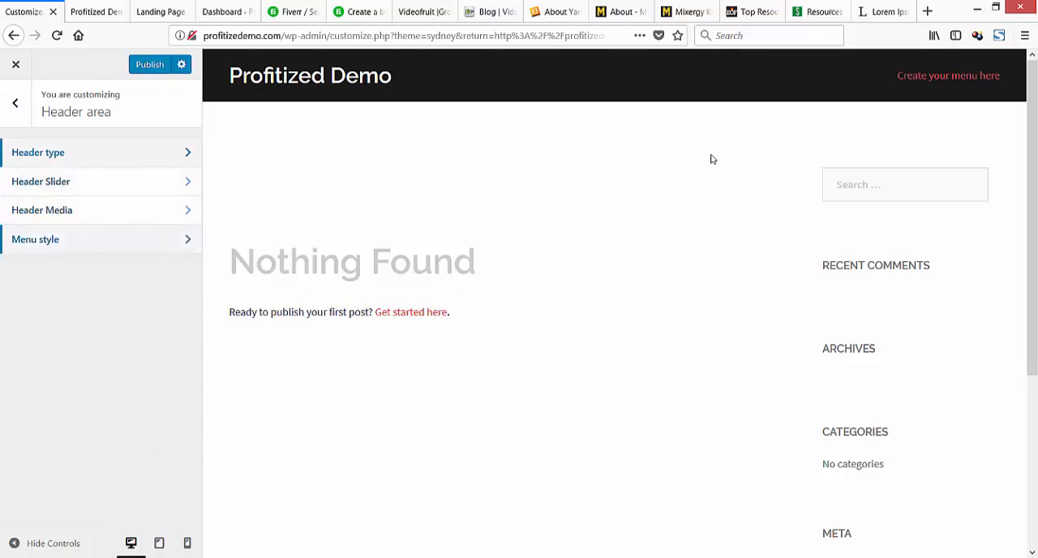
Review the theme's menu style and blog layout options and look over the page preview down to the footer.
{"action": "left_click", "coordinate": [35, 239]}
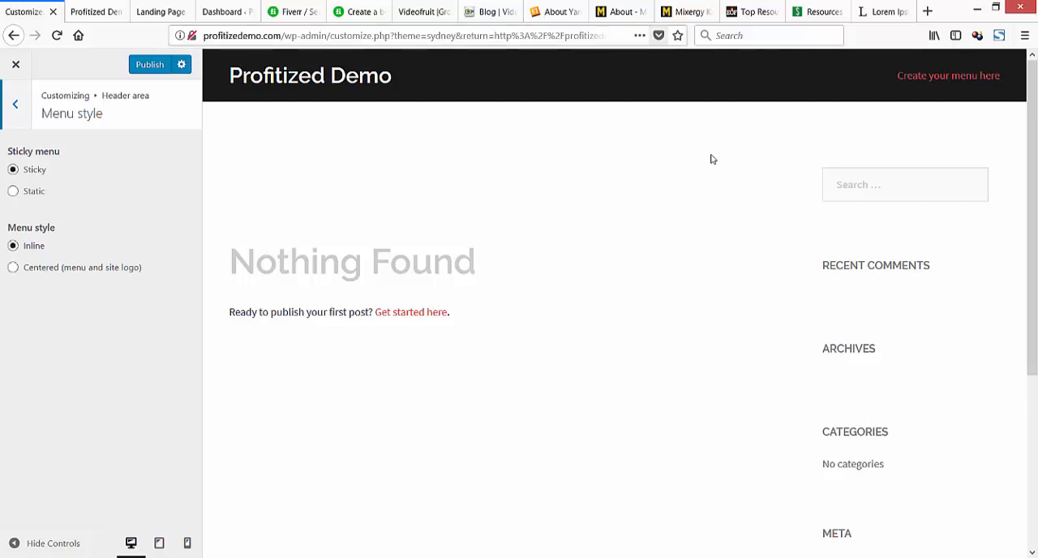
{"action": "left_click", "coordinate": [14, 105]}
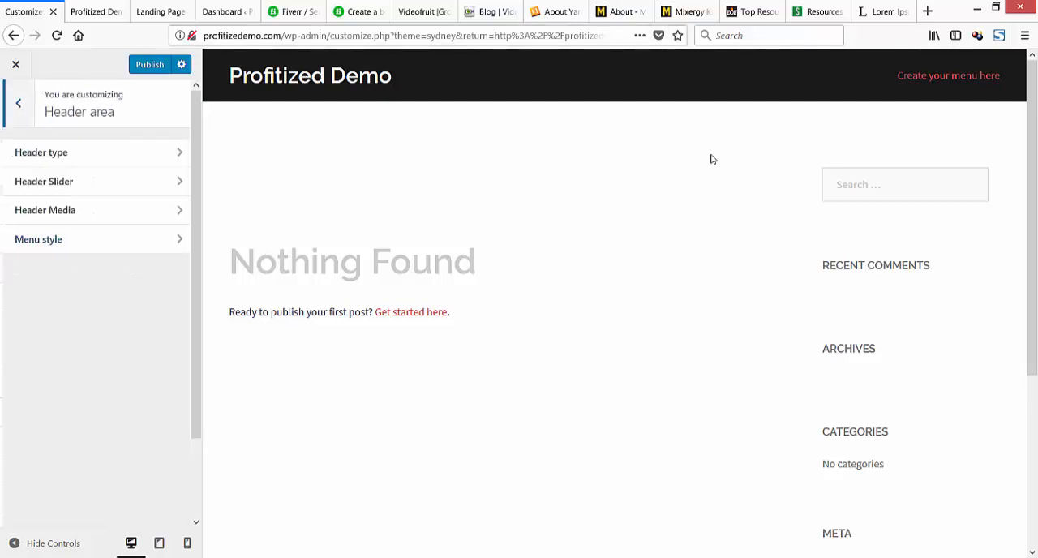
{"action": "left_click", "coordinate": [15, 103]}
{"action": "left_click", "coordinate": [49, 296]}
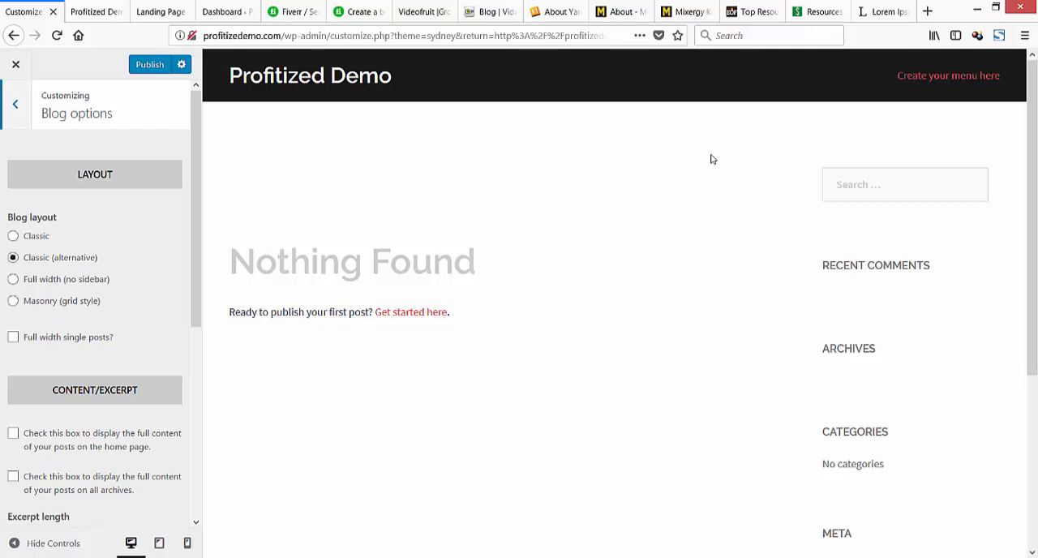
{"action": "left_click", "coordinate": [15, 104]}
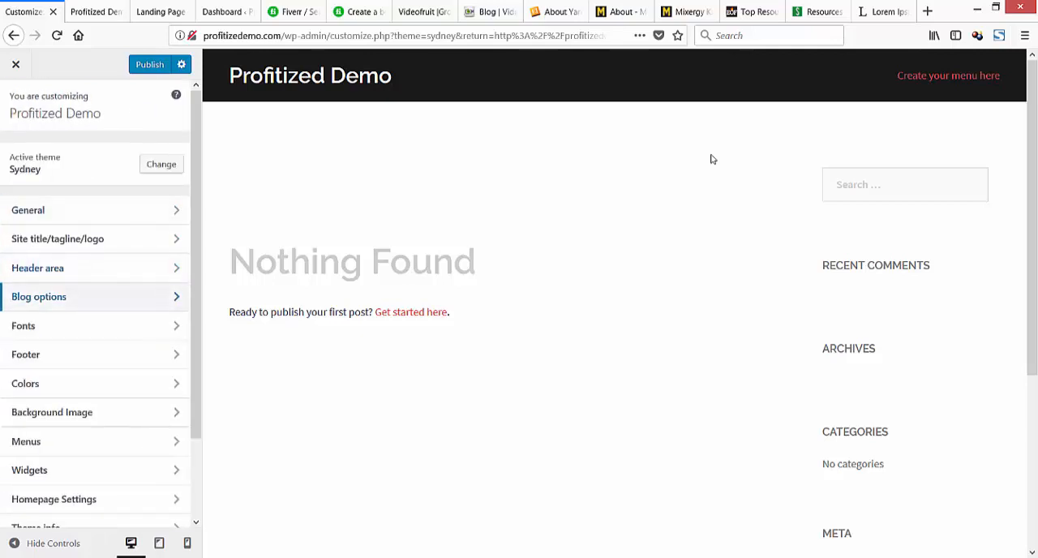
{"action": "scroll", "coordinate": [711, 159], "scroll_direction": "down", "scroll_amount": 3}
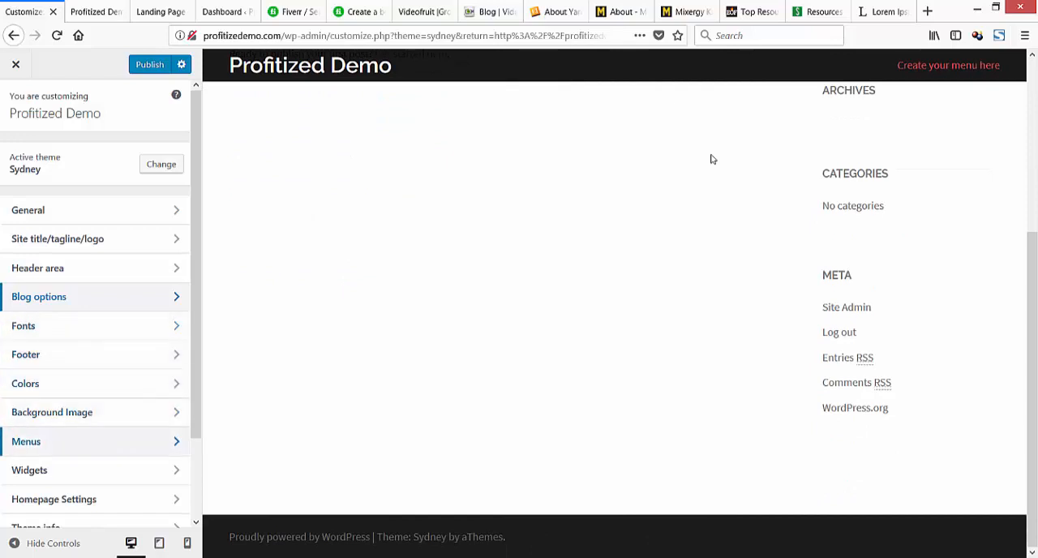
Create a new menu named "Main" and assign it to the Primary Menu location.
{"action": "left_click", "coordinate": [49, 441]}
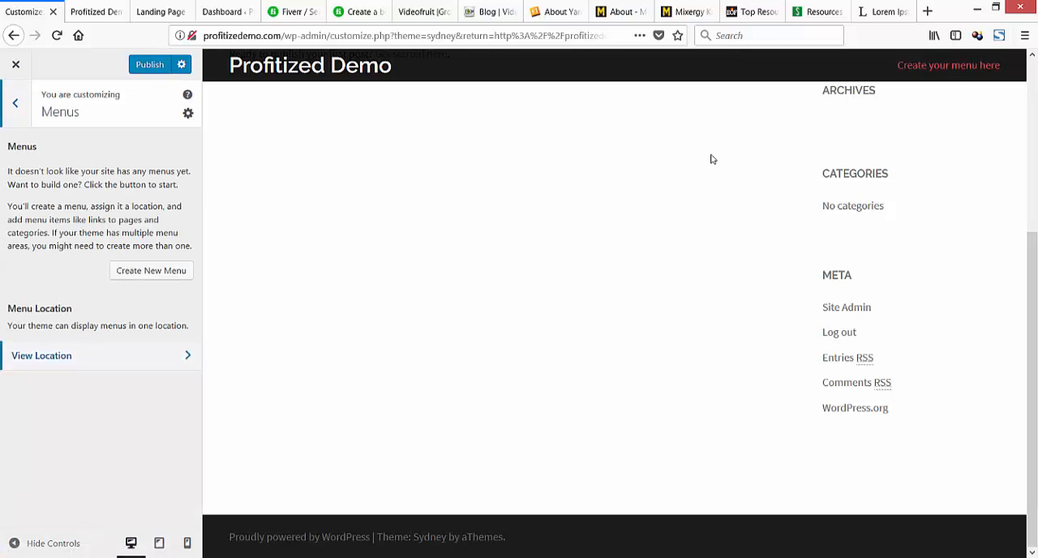
{"action": "left_click", "coordinate": [151, 271]}
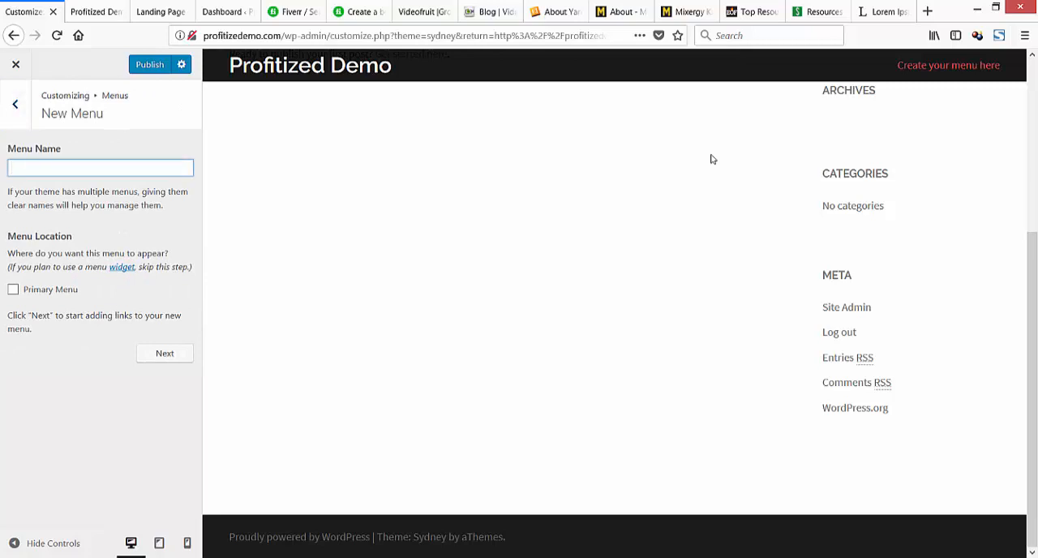
{"action": "type", "text": "Main"}
{"action": "left_click", "coordinate": [13, 290]}
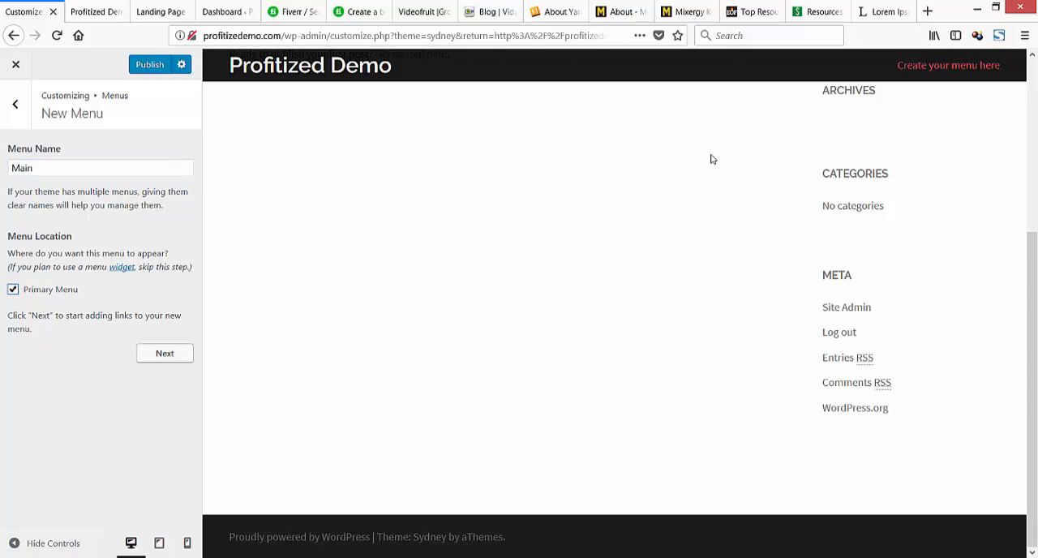
{"action": "left_click", "coordinate": [165, 354]}
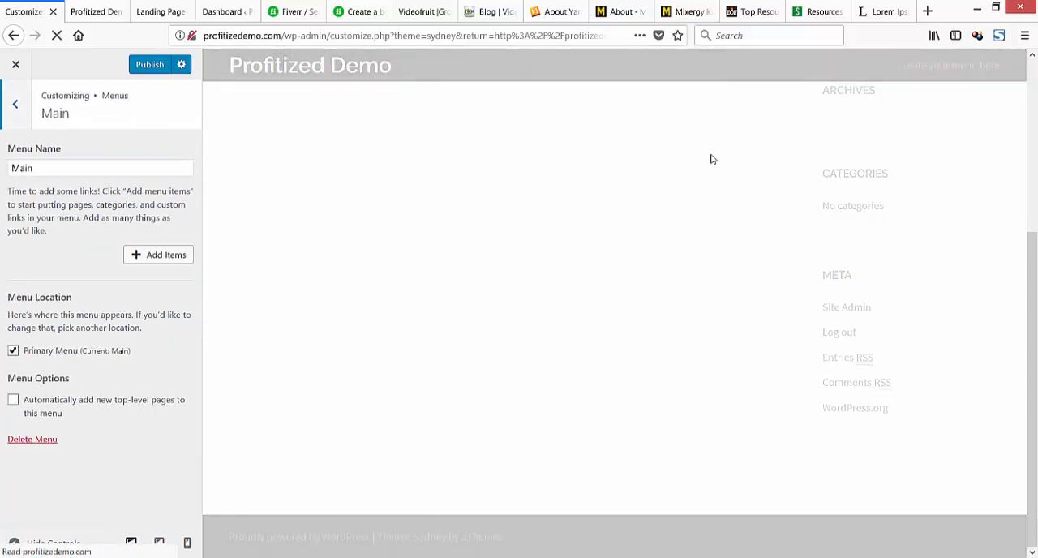
Add Home, Resources, About Us and Blog to the Main menu and order them Home, Blog, About Us, Resources.
{"action": "left_click", "coordinate": [159, 255]}
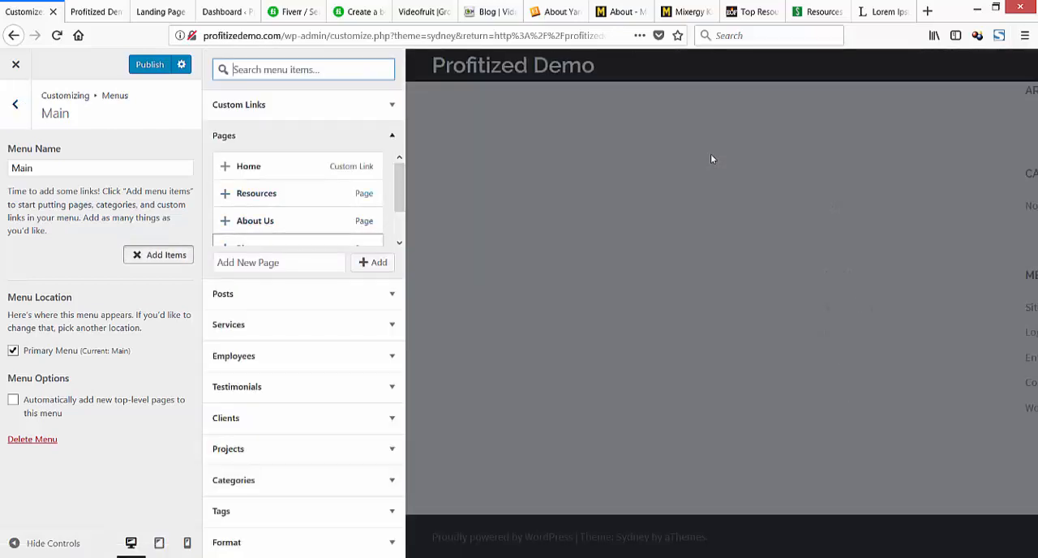
{"action": "mouse_move", "coordinate": [399, 187]}
{"action": "left_mouse_down"}
{"action": "mouse_move", "coordinate": [399, 201]}
{"action": "mouse_move", "coordinate": [399, 185]}
{"action": "left_mouse_up"}
{"action": "left_click", "coordinate": [249, 165]}
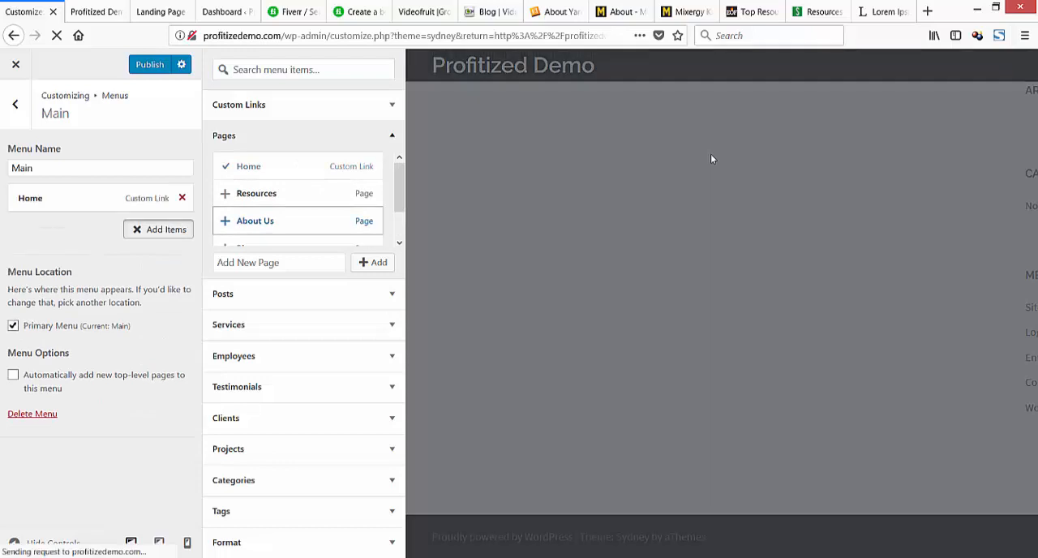
{"action": "left_click", "coordinate": [256, 193]}
{"action": "left_click", "coordinate": [255, 220]}
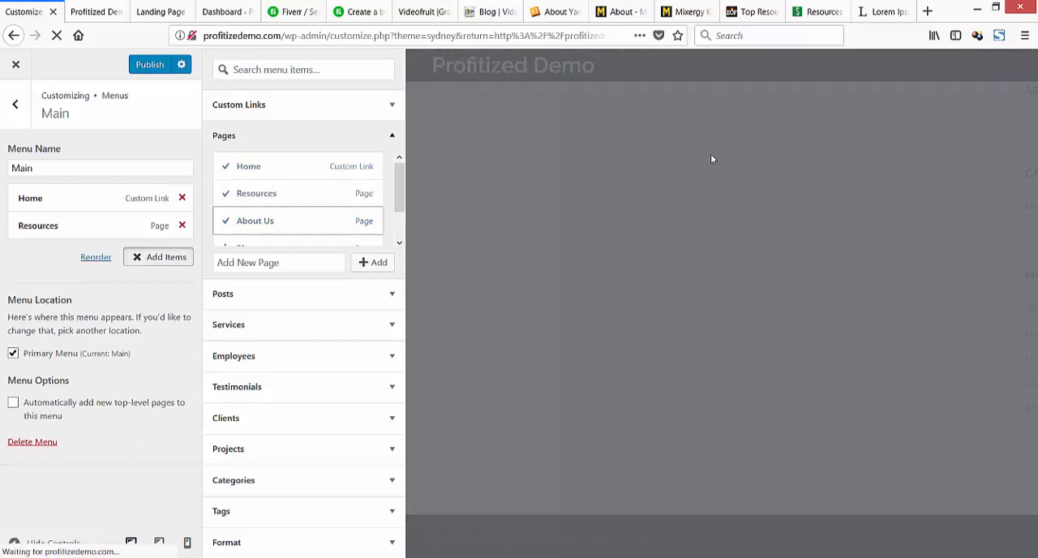
{"action": "left_click_drag", "start_coordinate": [399, 187], "coordinate": [399, 200]}
{"action": "left_click", "coordinate": [245, 229]}
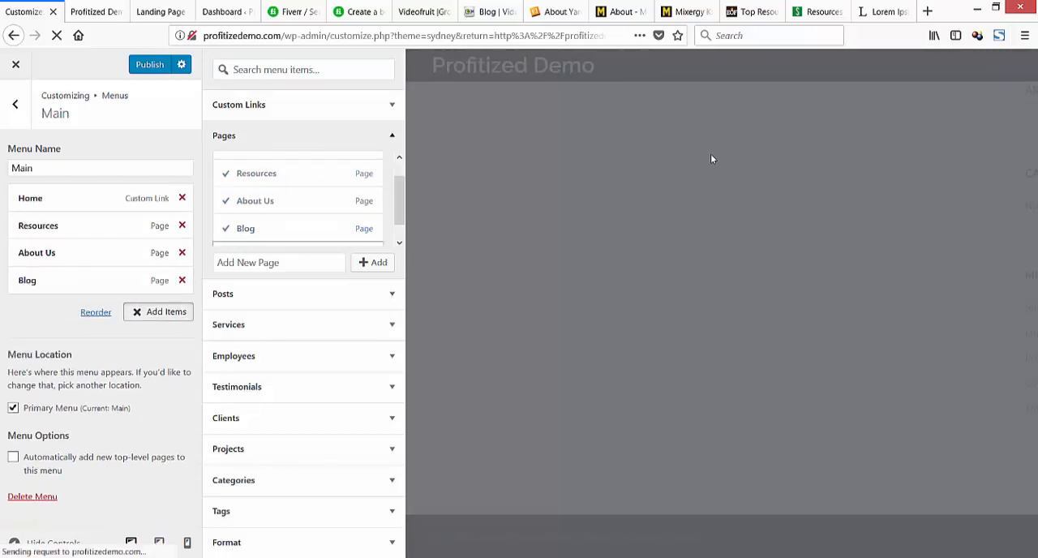
{"action": "mouse_move", "coordinate": [73, 280]}
{"action": "left_mouse_down"}
{"action": "mouse_move", "coordinate": [73, 219]}
{"action": "mouse_move", "coordinate": [65, 220]}
{"action": "mouse_move", "coordinate": [65, 280]}
{"action": "left_mouse_up"}
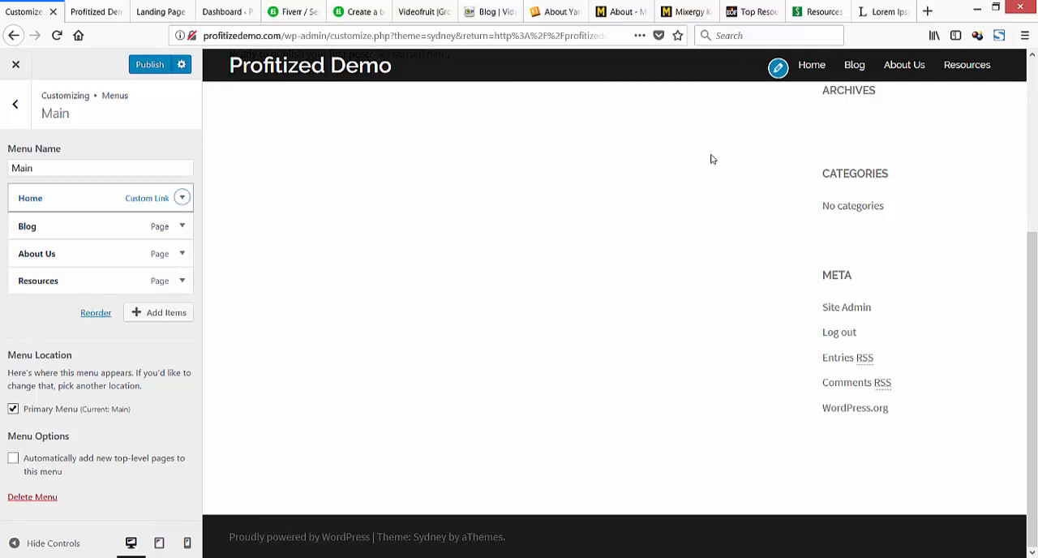
Review the settings of the Home and Blog items in the Main menu, then return to the customizer's main options.
{"action": "left_click", "coordinate": [181, 197]}
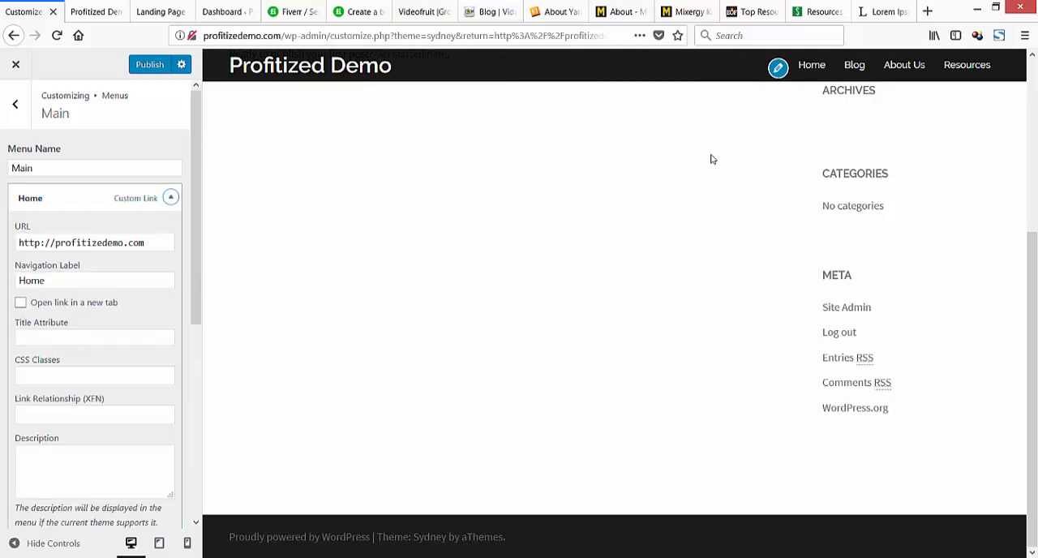
{"action": "left_click", "coordinate": [170, 198]}
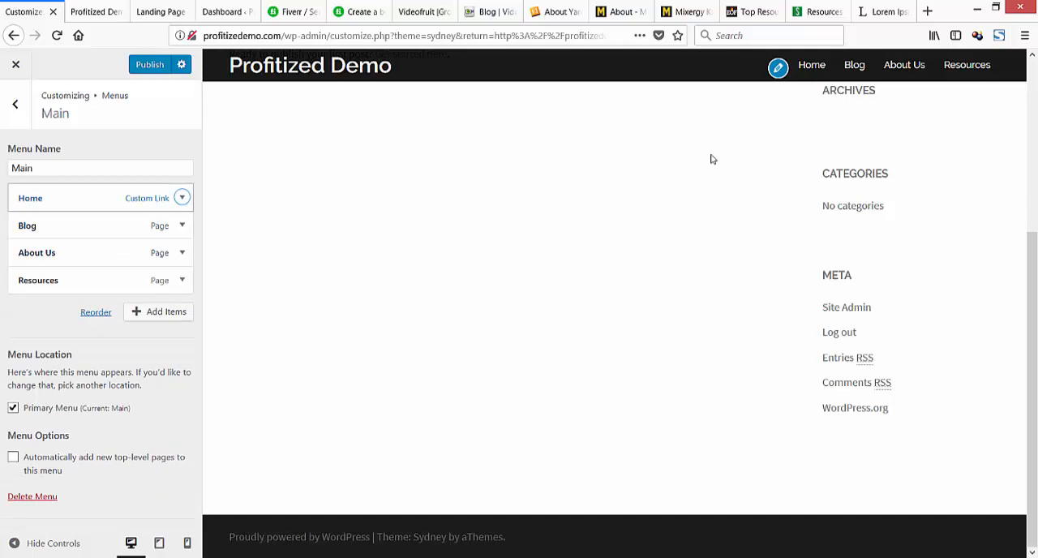
{"action": "left_click", "coordinate": [181, 224]}
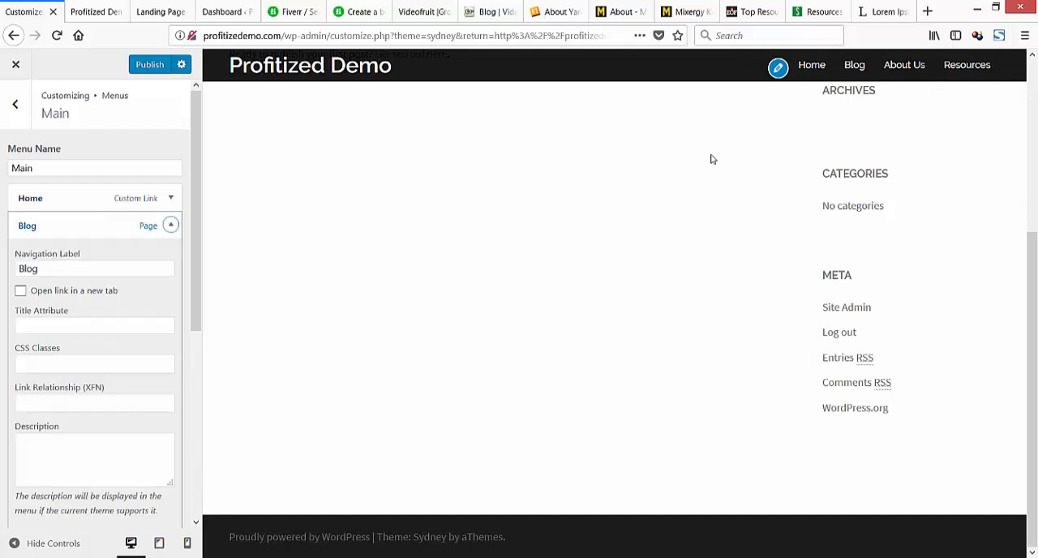
{"action": "scroll", "coordinate": [171, 225], "scroll_direction": "down", "scroll_amount": 3}
{"action": "scroll", "coordinate": [171, 225], "scroll_direction": "up", "scroll_amount": 3}
{"action": "left_click", "coordinate": [171, 224]}
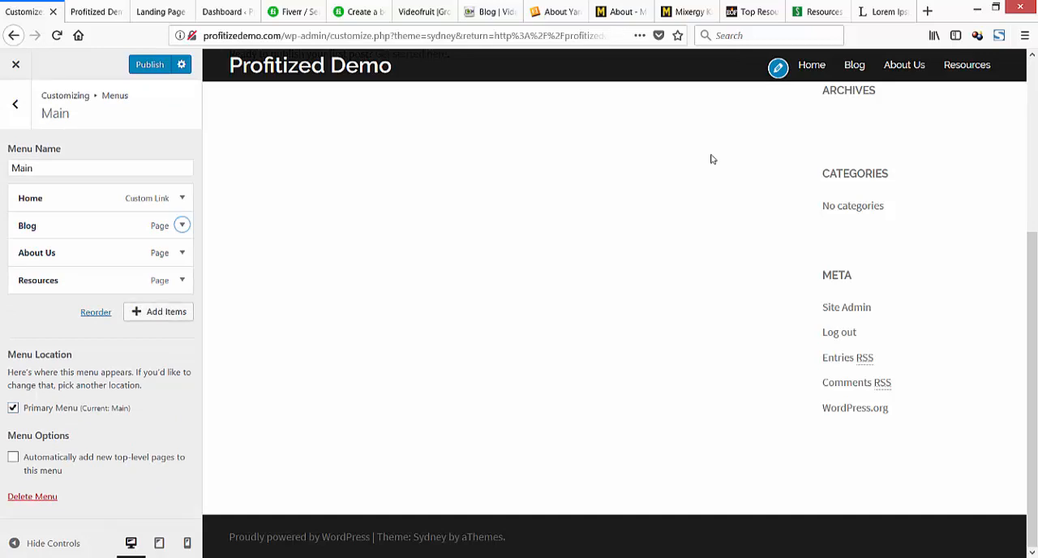
{"action": "left_click", "coordinate": [14, 104]}
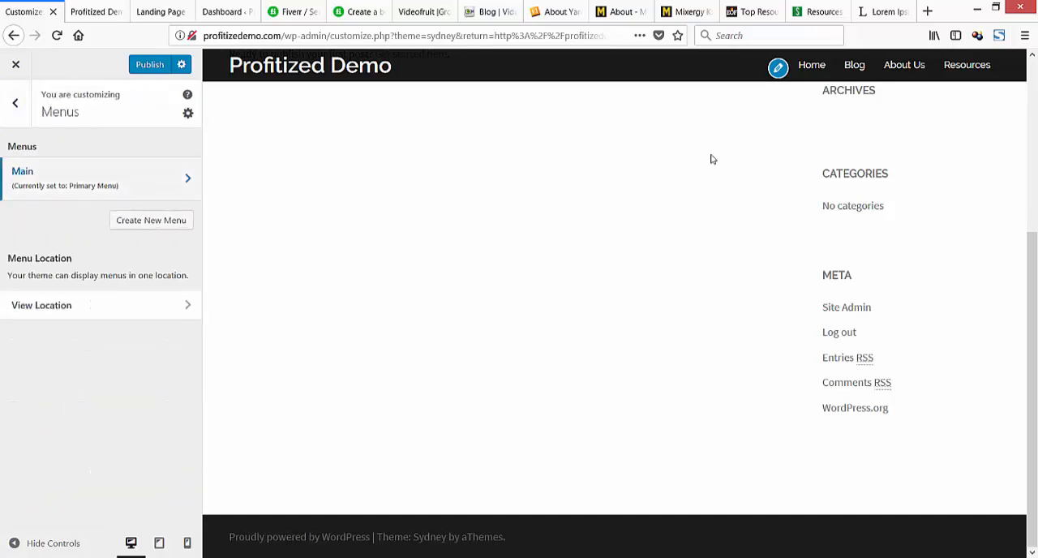
{"action": "left_click", "coordinate": [15, 103]}
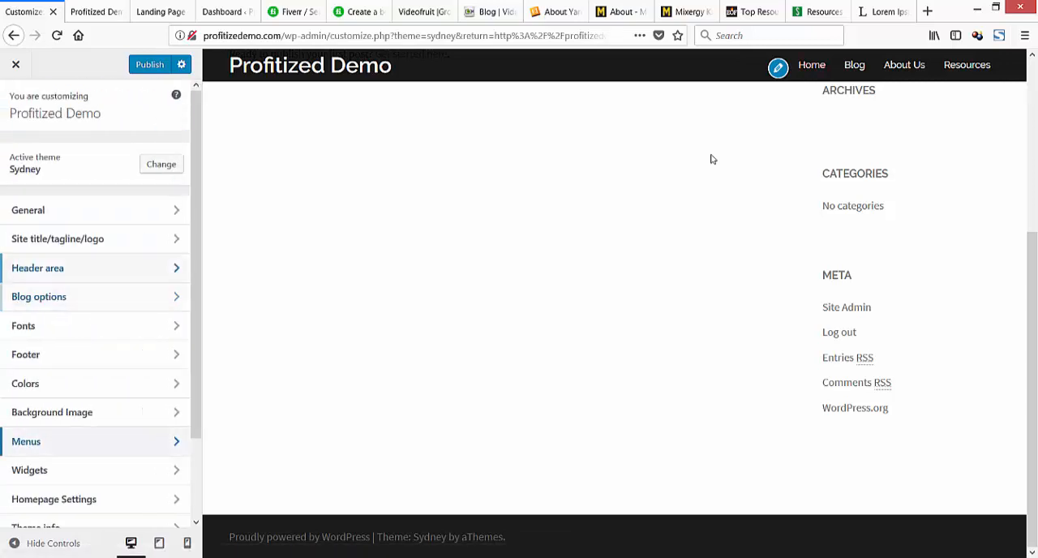
Open the Sidebar widget area and remove the Recent Posts widget.
{"action": "scroll", "coordinate": [95, 296], "scroll_direction": "down", "scroll_amount": 2}
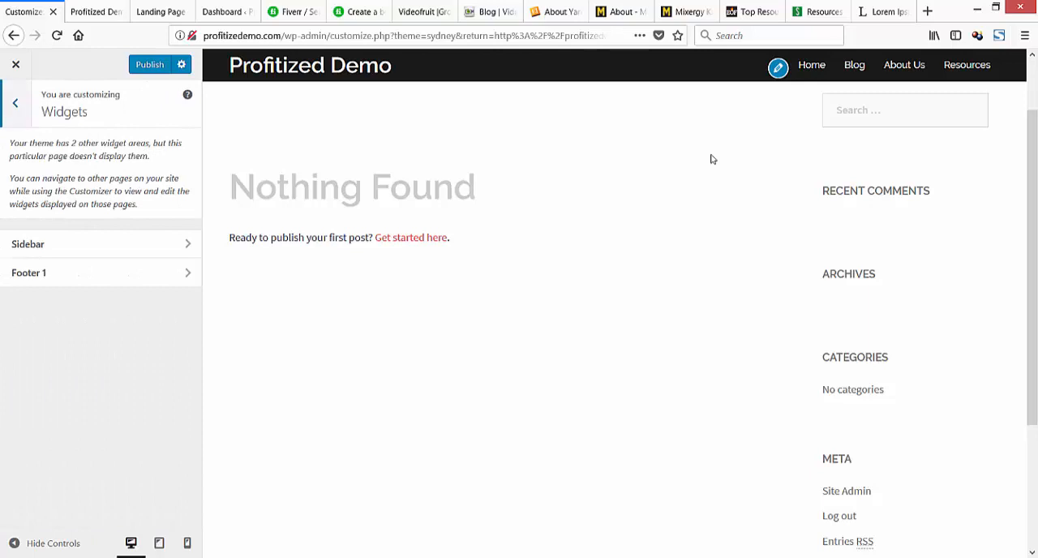
{"action": "key", "text": "Return"}
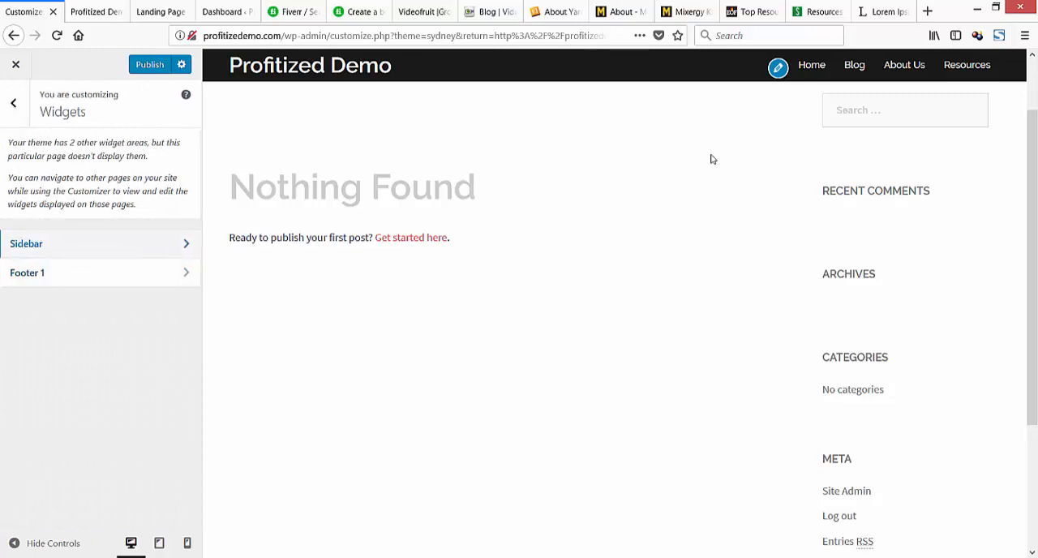
{"action": "key", "text": "Tab"}
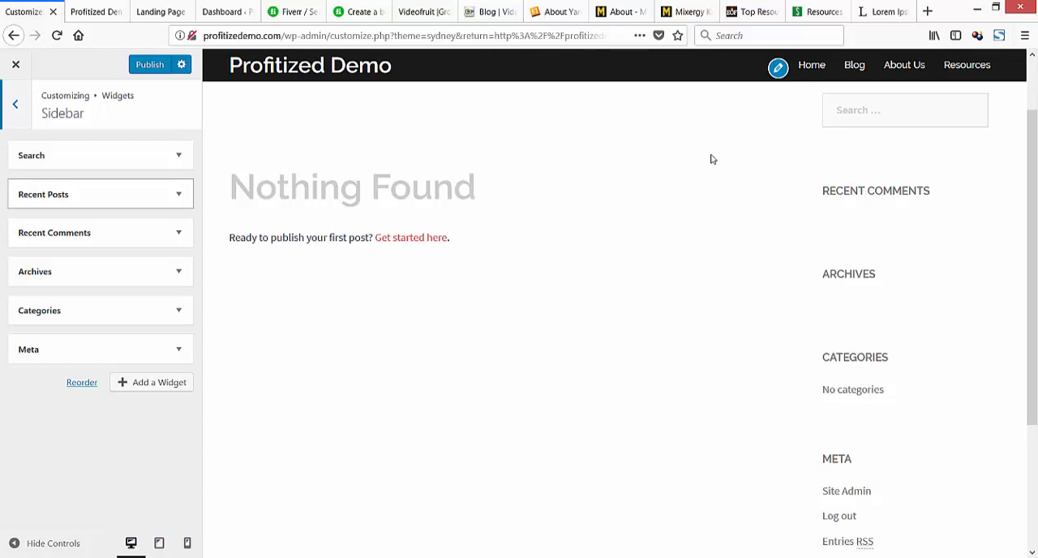
{"action": "key", "text": "Tab"}
{"action": "key", "text": "Return"}
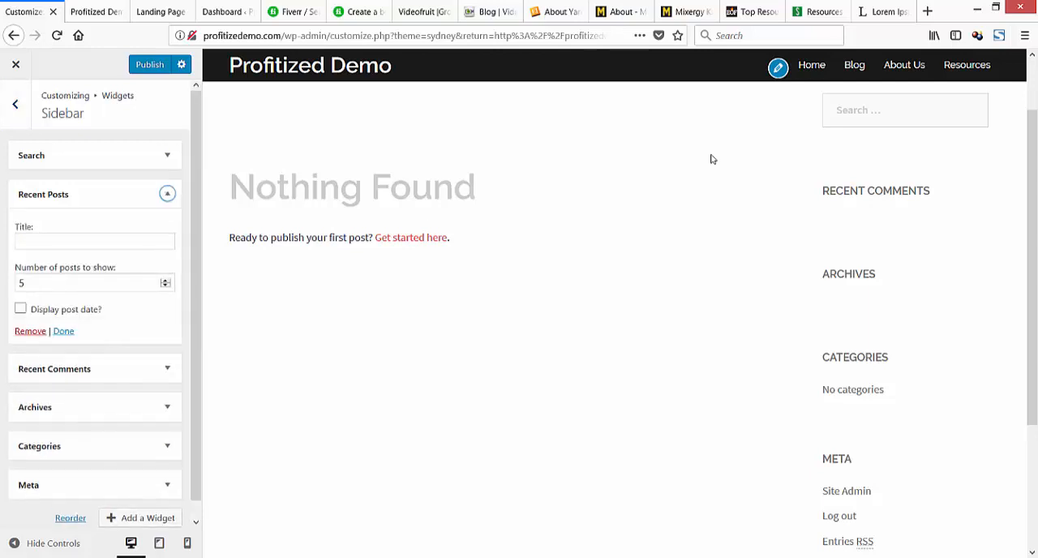
{"action": "key", "text": "Tab"}
{"action": "key", "text": "Tab"}
{"action": "key", "text": "Tab"}
{"action": "key", "text": "Tab"}
{"action": "key", "text": "Return"}
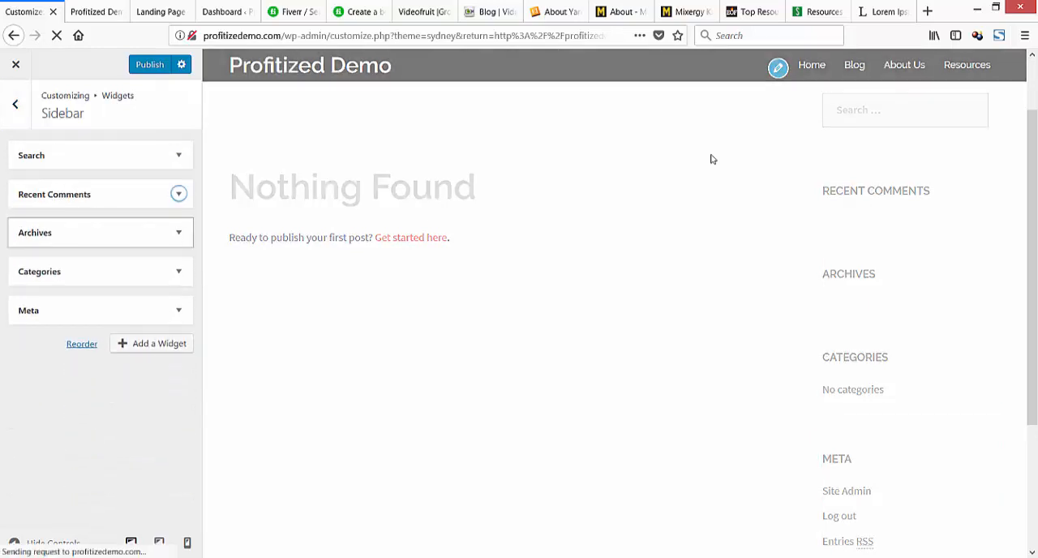
Remove the Recent Comments and Archives widgets from the sidebar.
{"action": "key", "text": "Return"}
{"action": "key", "text": "Tab"}
{"action": "key", "text": "Tab"}
{"action": "key", "text": "Tab"}
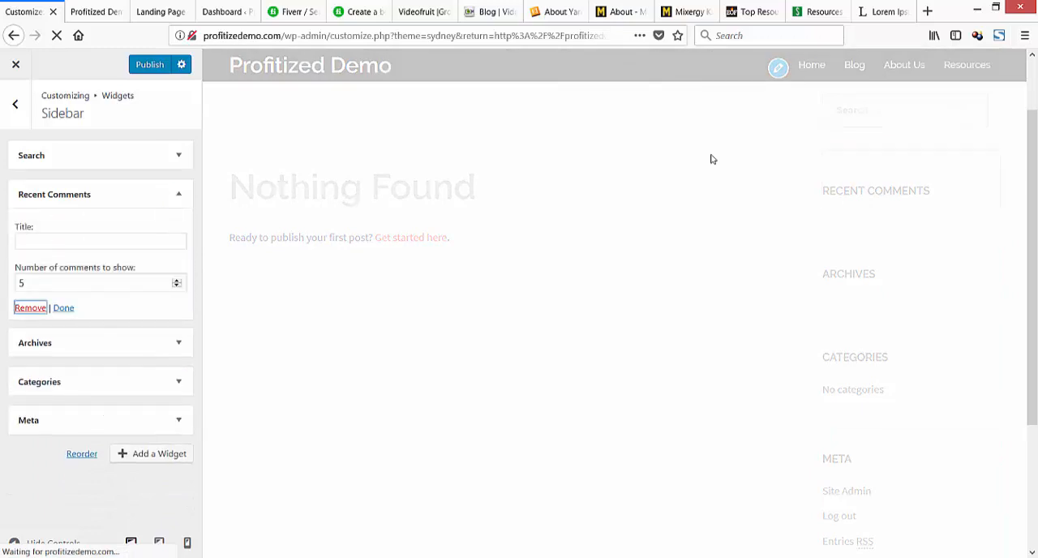
{"action": "key", "text": "Return"}
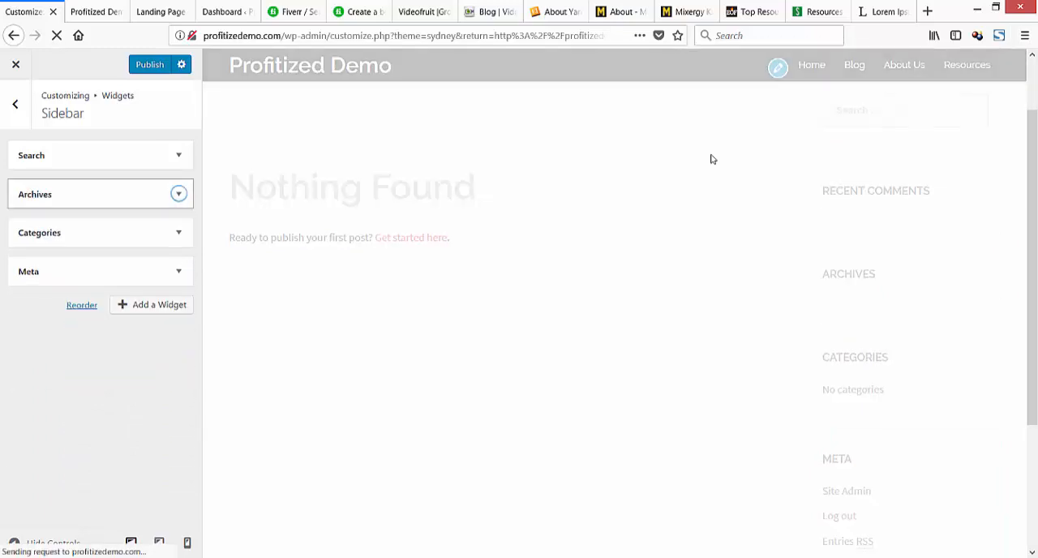
{"action": "key", "text": "Return"}
{"action": "key", "text": "Tab"}
{"action": "key", "text": "Tab"}
{"action": "key", "text": "Tab"}
{"action": "key", "text": "Tab"}
{"action": "key", "text": "Return"}
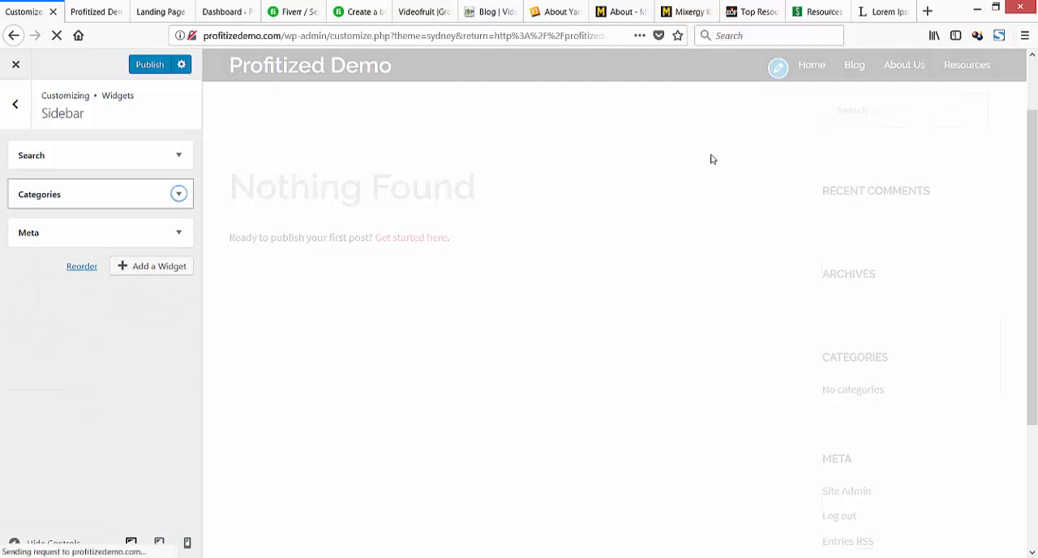
Set the sidebar's Categories widget title to "Where To Start" and return to the customizer's main options.
{"action": "key", "text": "Return"}
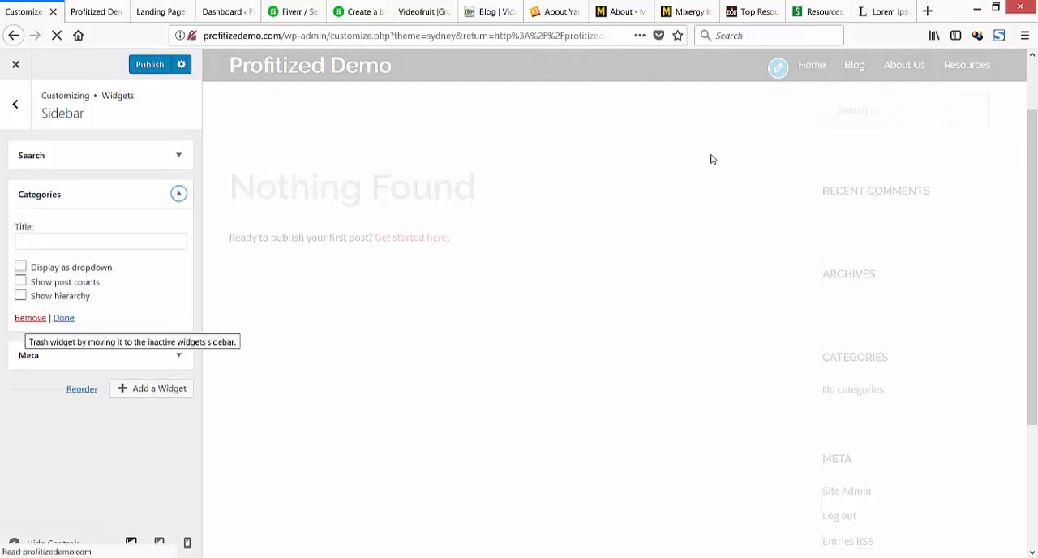
{"action": "key", "text": "Tab"}
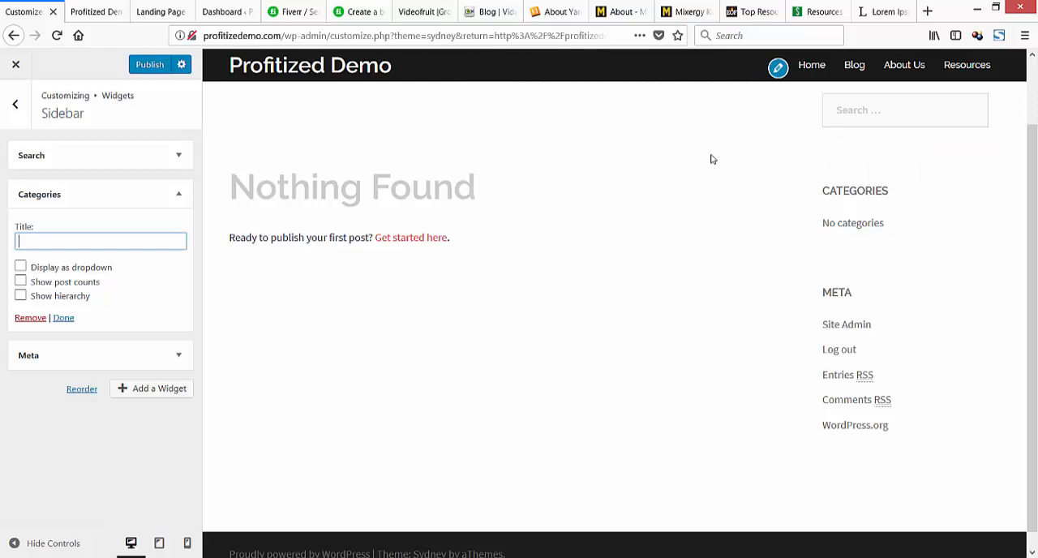
{"action": "type", "text": "Where To Start"}
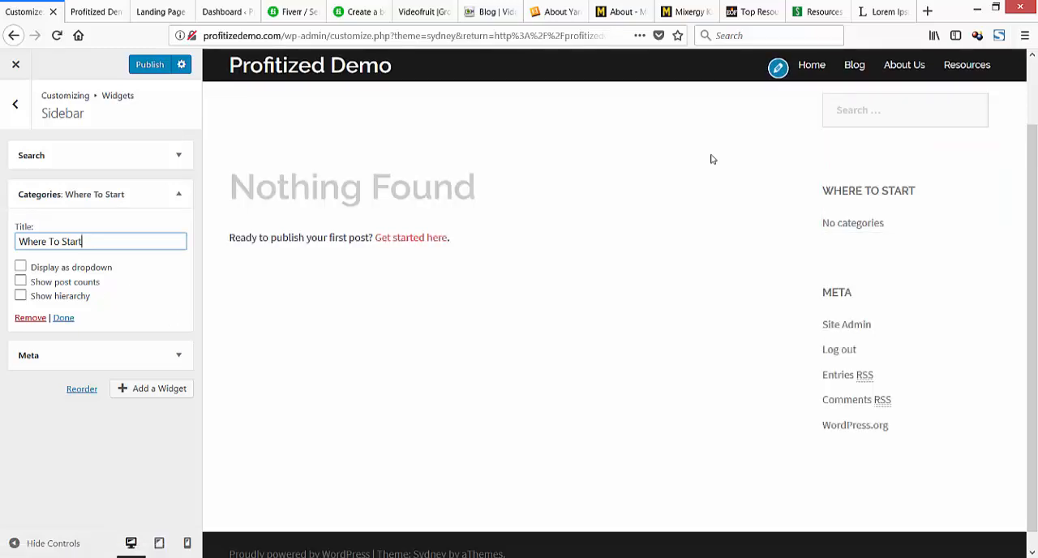
{"action": "key", "text": "alt+Tab"}
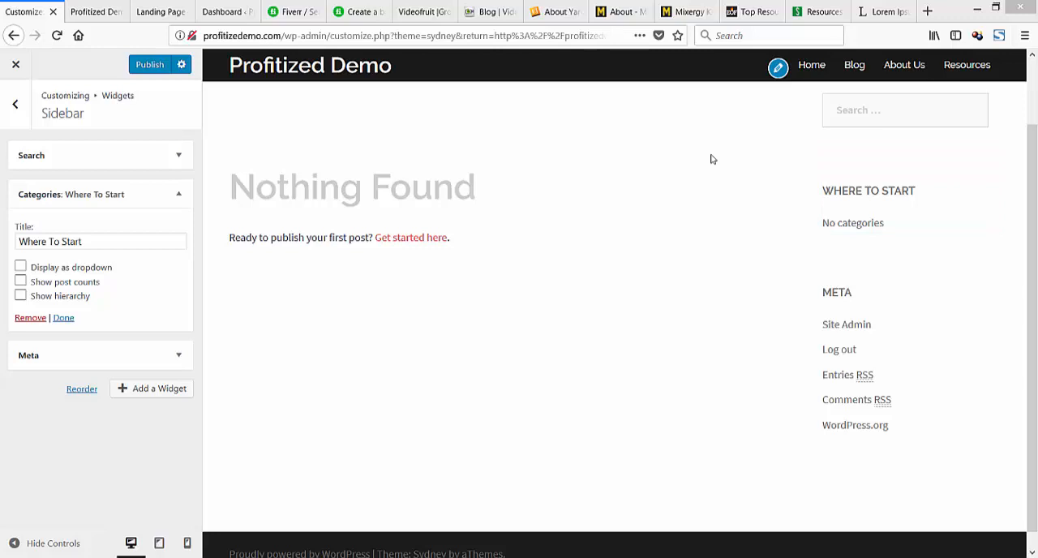
{"action": "left_click", "coordinate": [15, 104]}
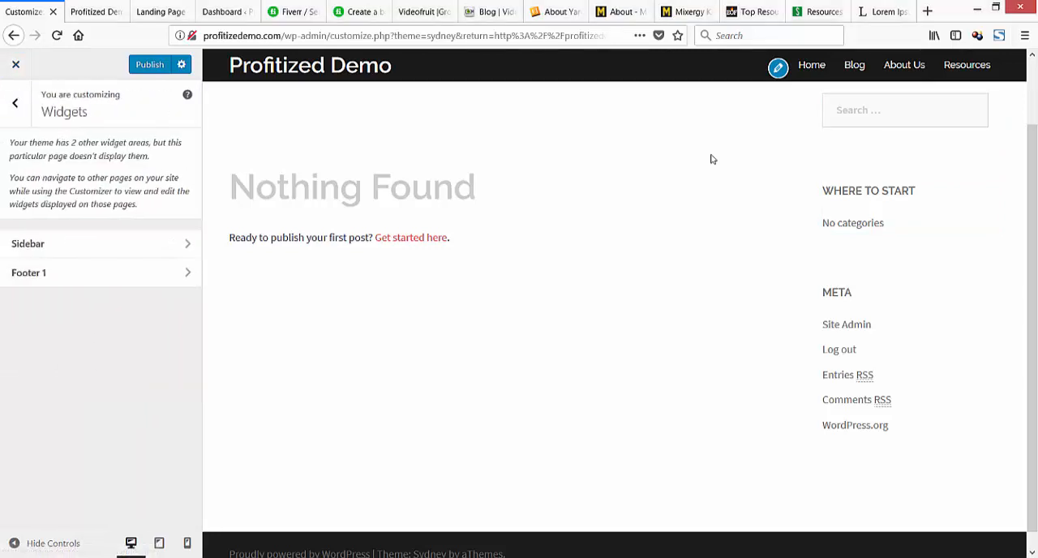
{"action": "left_click", "coordinate": [14, 104]}
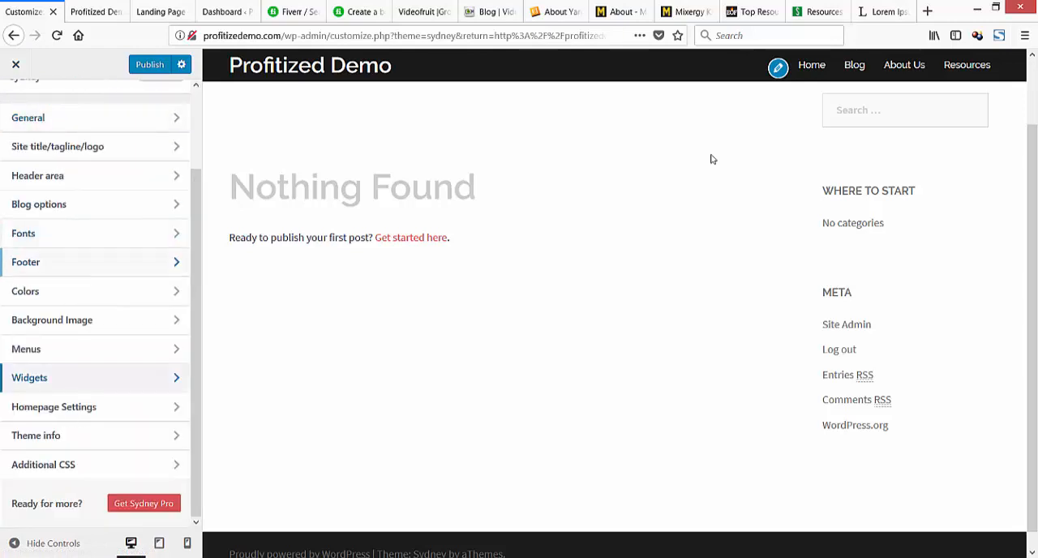
Make the homepage display the static page "Home" and publish the customizer changes.
{"action": "left_click", "coordinate": [53, 406]}
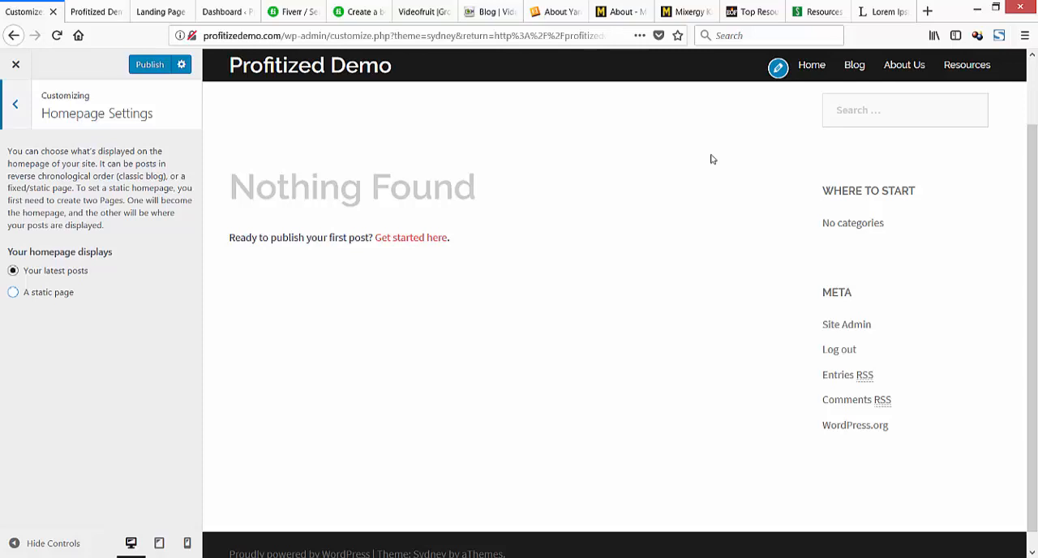
{"action": "left_click", "coordinate": [14, 292]}
{"action": "left_click", "coordinate": [102, 346]}
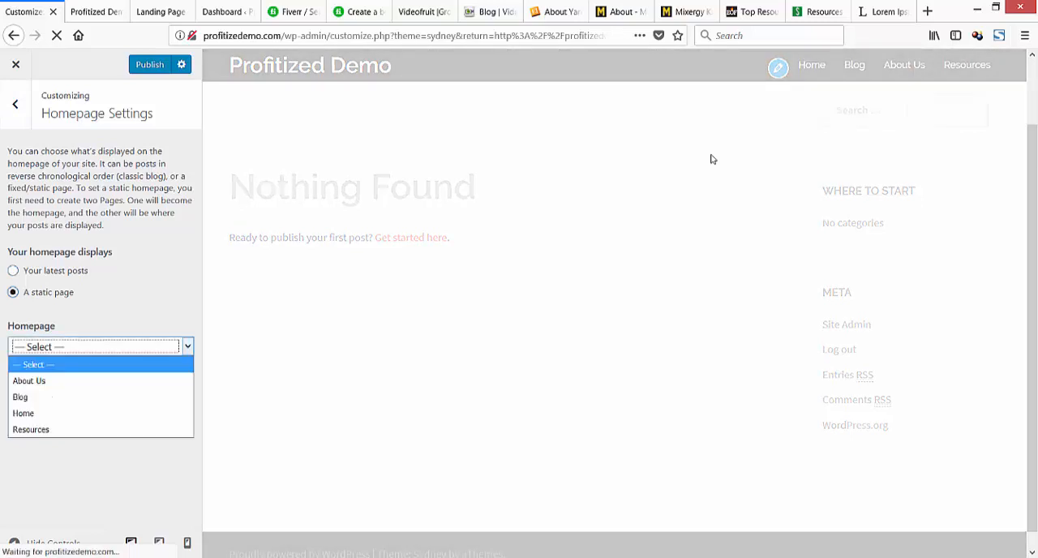
{"action": "left_click", "coordinate": [73, 413]}
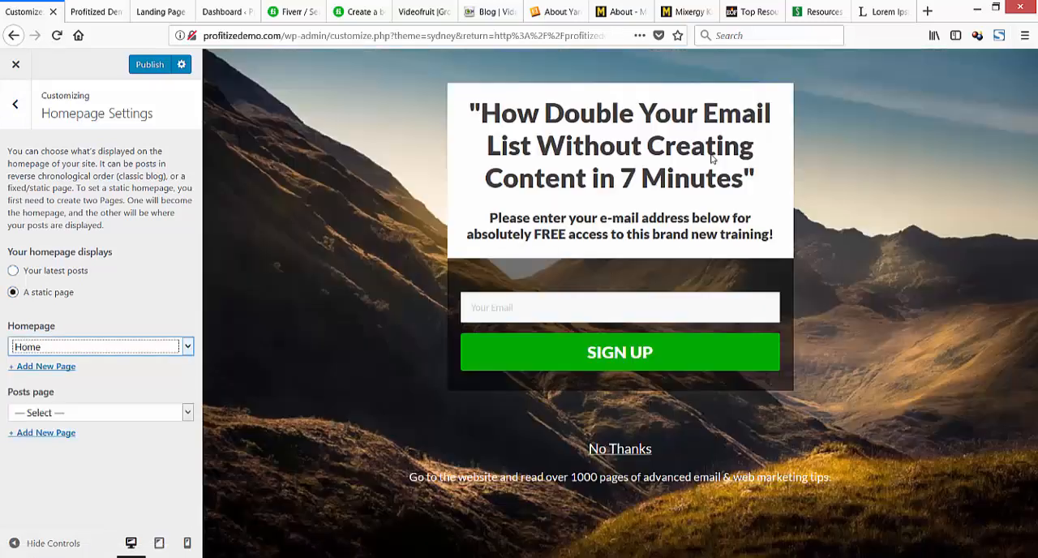
{"action": "left_click", "coordinate": [149, 64]}
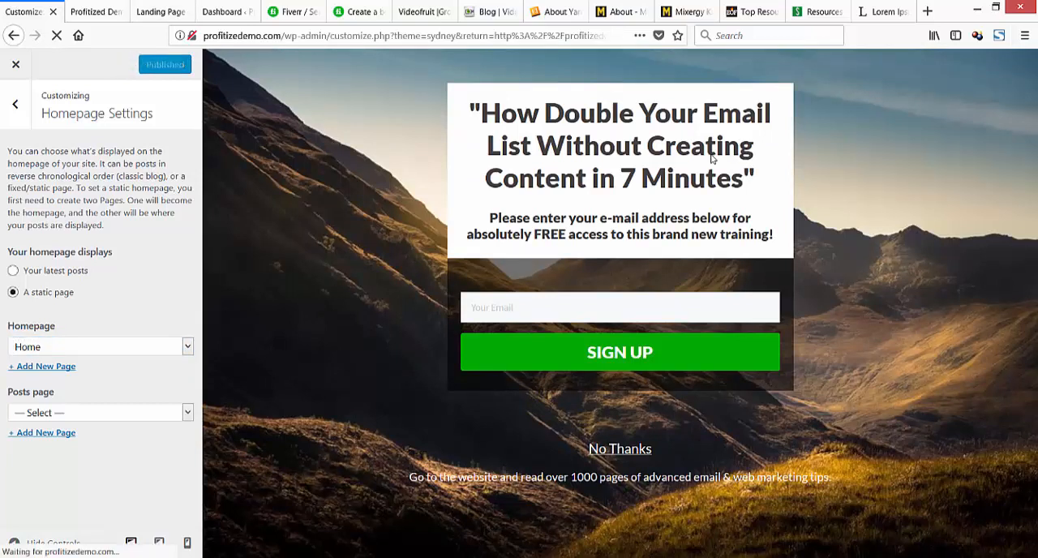
Leave the customizer and open the list of all posts in the site's admin area.
{"action": "left_click", "coordinate": [16, 105]}
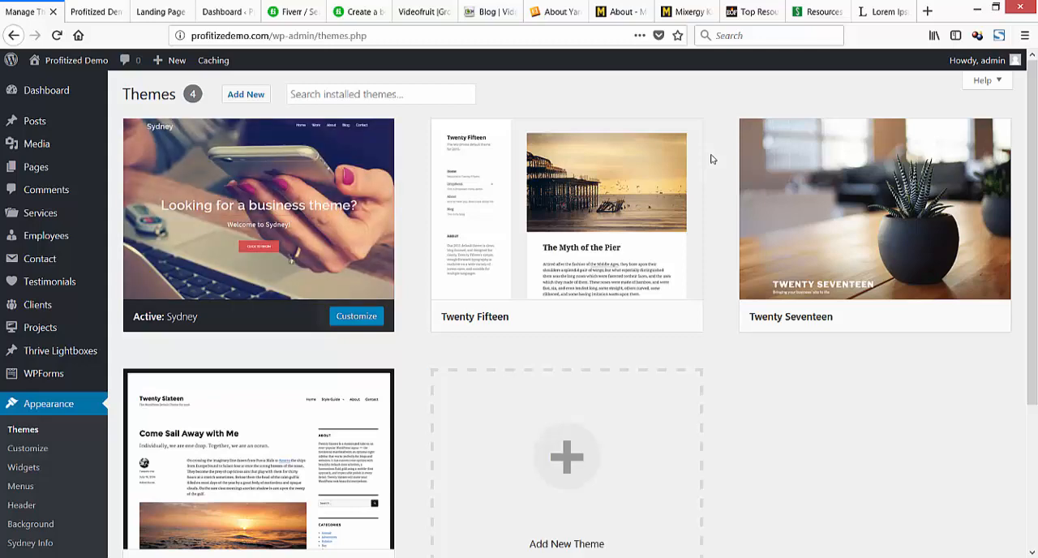
{"action": "scroll", "coordinate": [711, 159], "scroll_direction": "down", "scroll_amount": 3}
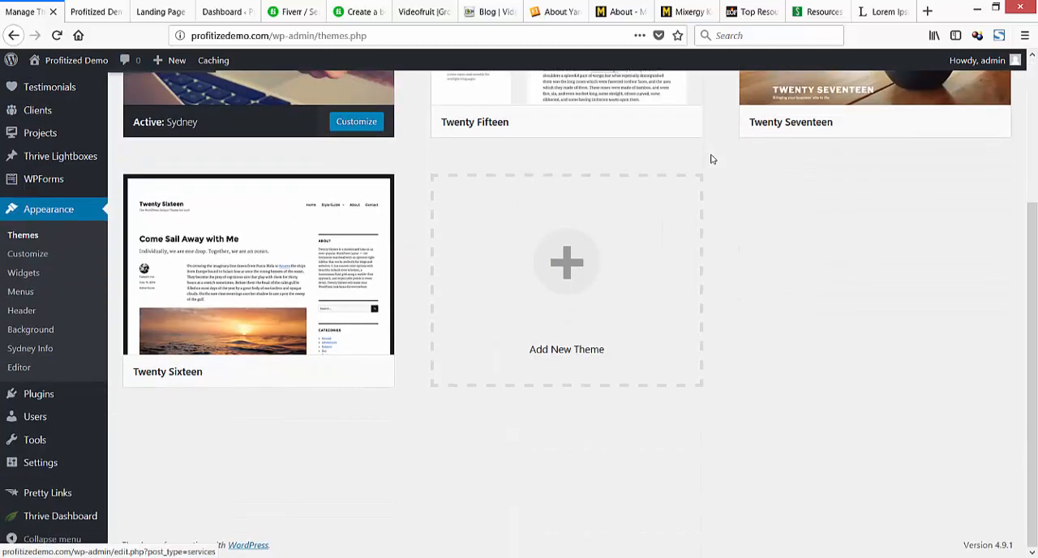
{"action": "scroll", "coordinate": [712, 159], "scroll_direction": "up", "scroll_amount": 3}
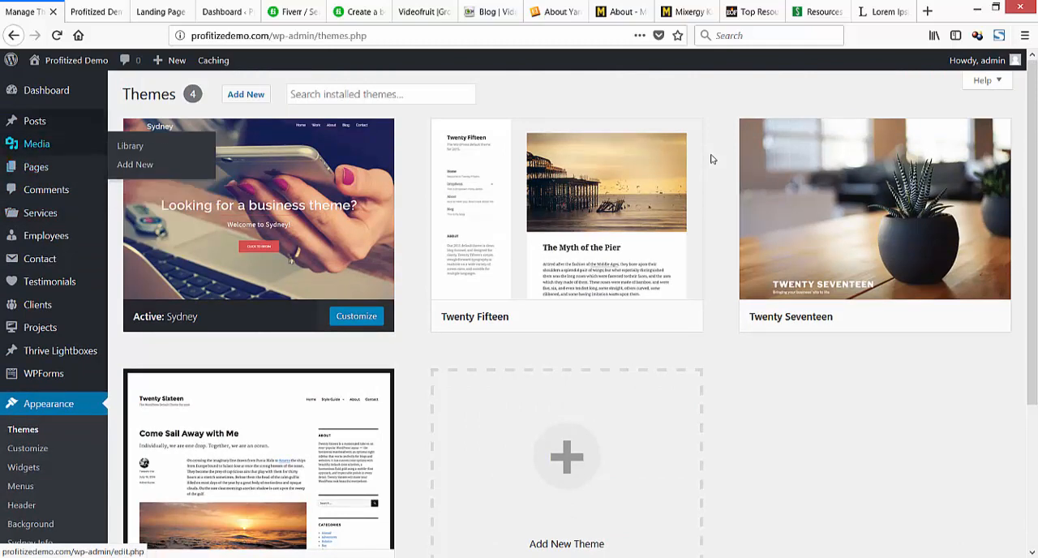
{"action": "left_click", "coordinate": [134, 124]}
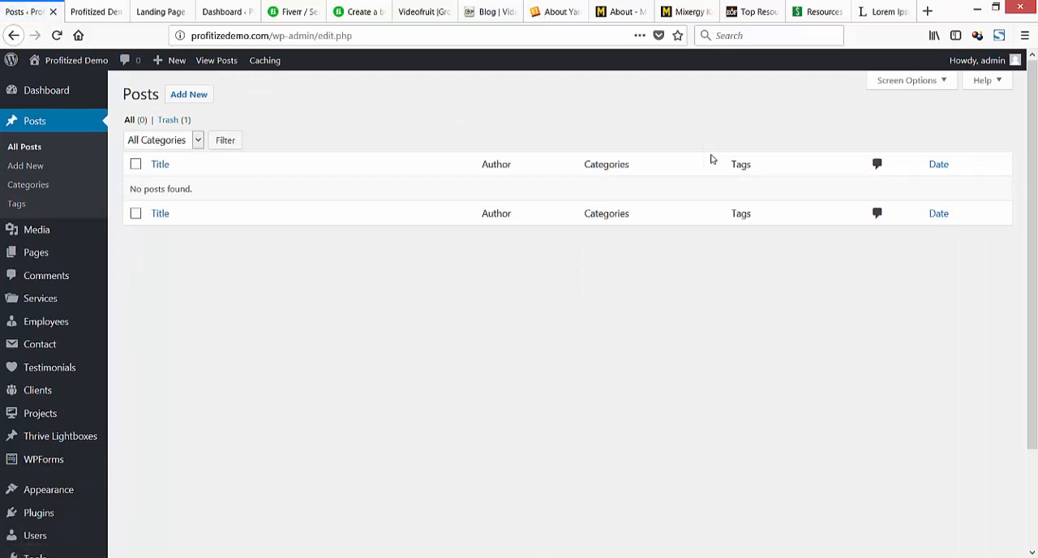
Switch to the Notepad notes and add the line "Set up pages and watch video" under "Page Setup:".
{"action": "key", "text": "alt+Tab"}
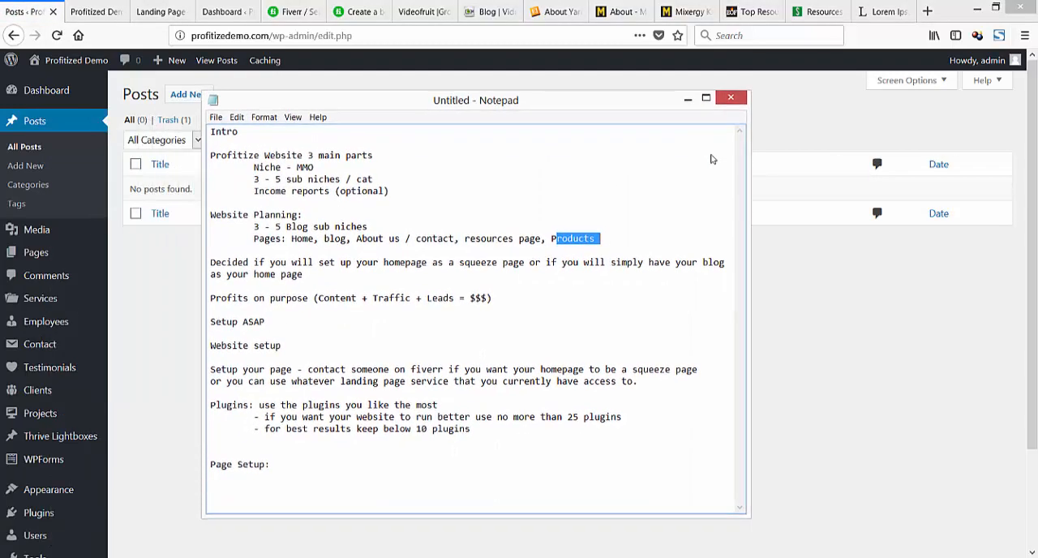
{"action": "key", "text": "ctrl+End"}
{"action": "key", "text": "Return"}
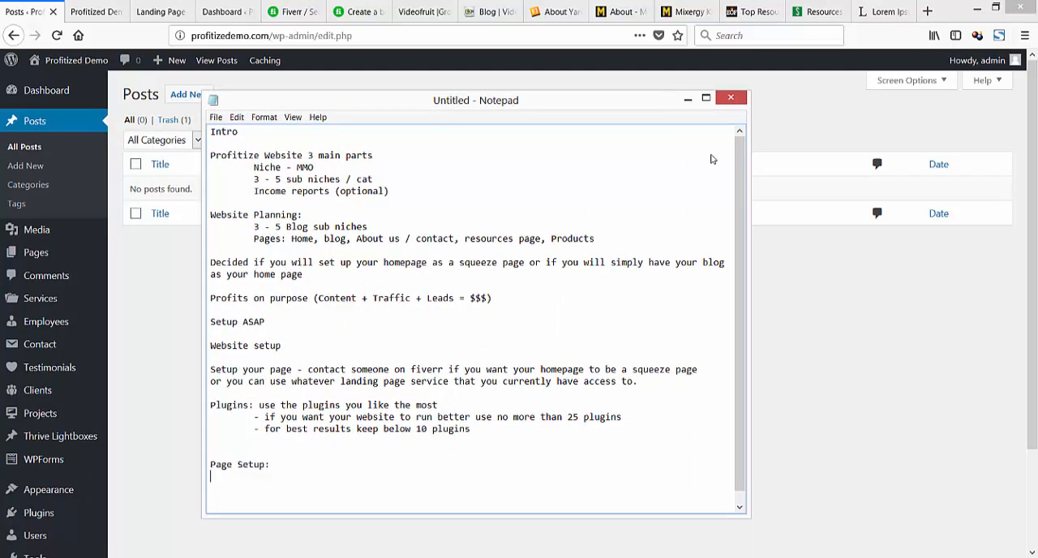
{"action": "key", "text": "Return"}
{"action": "type", "text": "Set up pages and watch"}
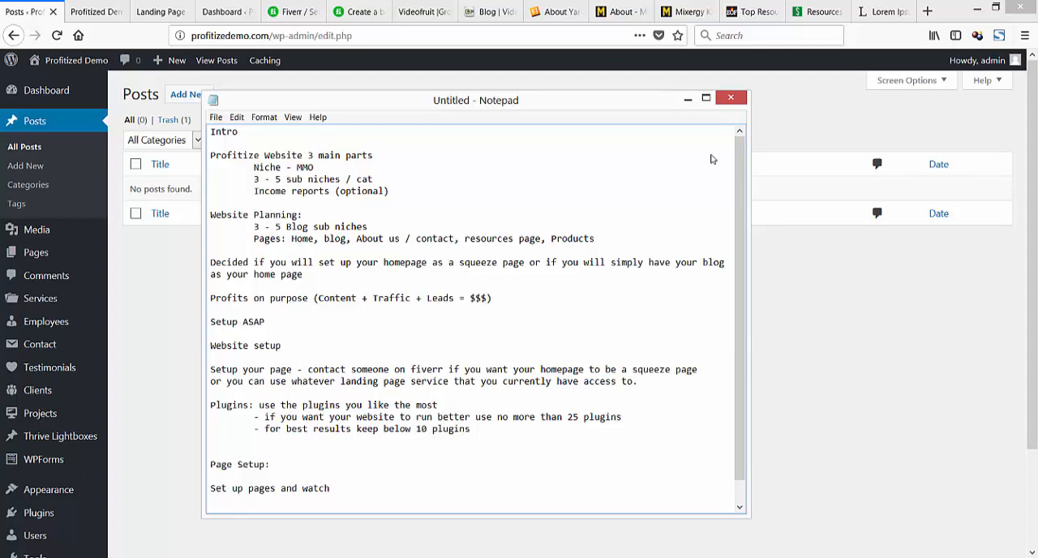
{"action": "type", "text": " video"}
{"action": "key", "text": "Return"}
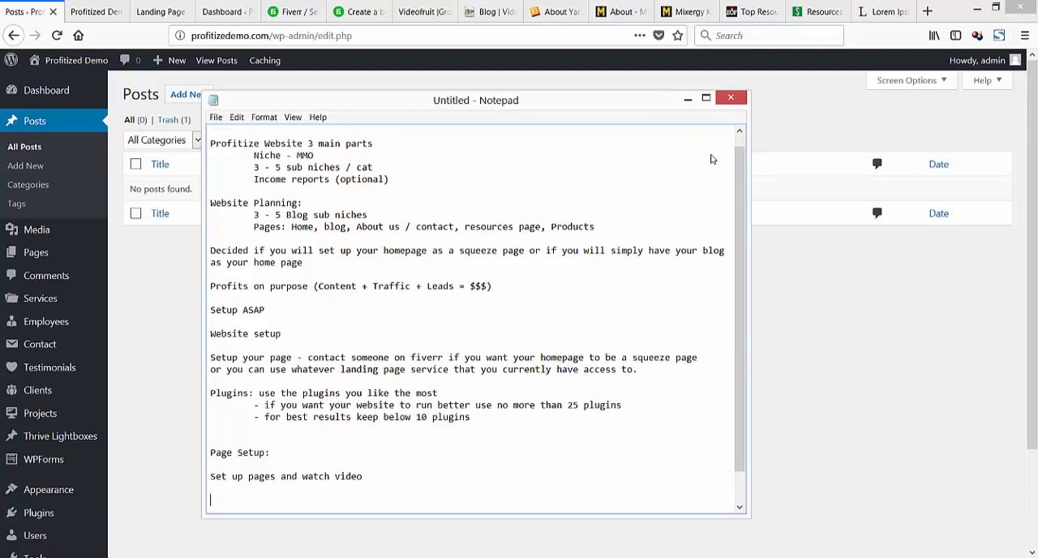
Add the heading "Website customaziation:" at the end of the notes, followed by a blank line.
{"action": "type", "text": "Website customaziat"}
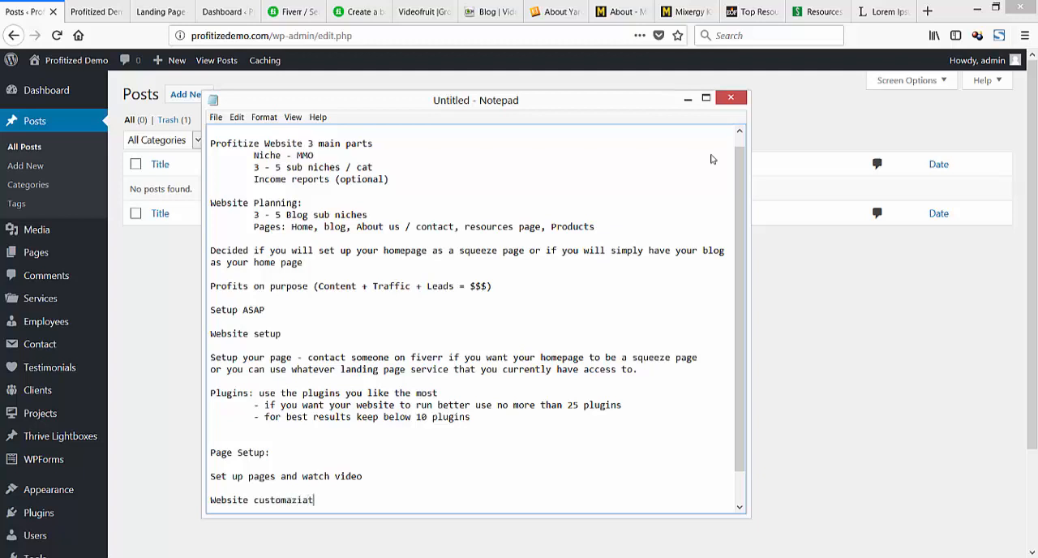
{"action": "type", "text": "ion:"}
{"action": "key", "text": "Return"}
{"action": "key", "text": "Return"}
Write "Watch the video" under the website customization heading and leave blank lines after it.
{"action": "type", "text": "Wat"}
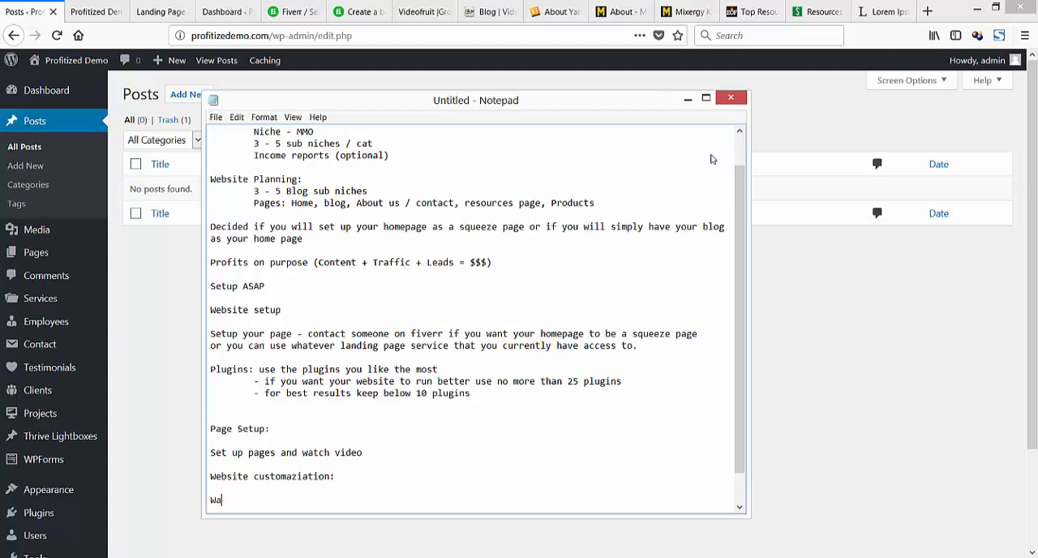
{"action": "key", "text": "BackSpace"}
{"action": "key", "text": "BackSpace"}
{"action": "key", "text": "BackSpace"}
{"action": "type", "text": "Watch the video"}
{"action": "key", "text": "Return"}
{"action": "key", "text": "Return"}
Add the heading "Post setup:" to the notes, followed by a blank line.
{"action": "key", "text": "Return"}
{"action": "type", "text": "Psot"}
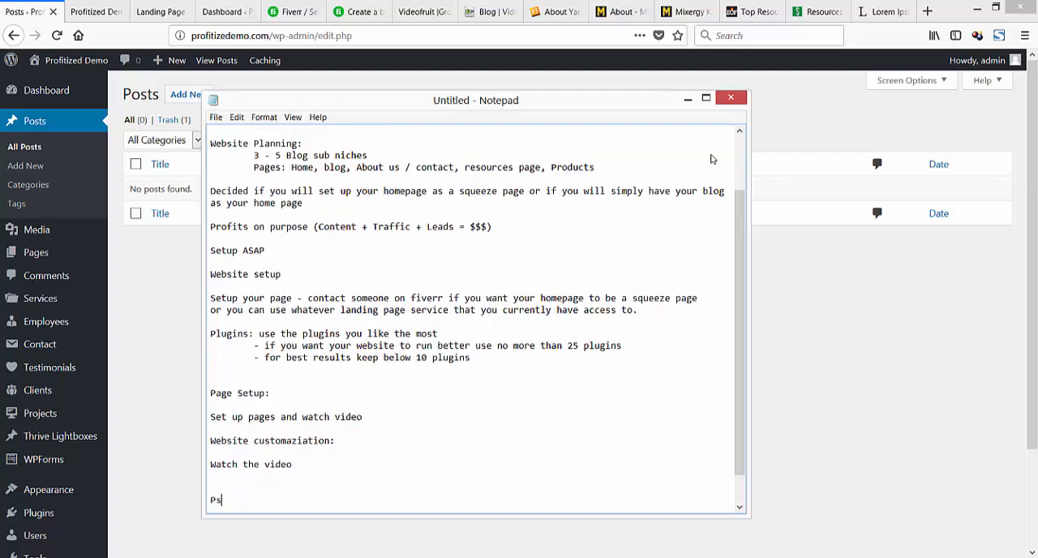
{"action": "key", "text": "BackSpace"}
{"action": "key", "text": "BackSpace"}
{"action": "key", "text": "BackSpace"}
{"action": "key", "text": "BackSpace"}
{"action": "type", "text": "ost set up"}
{"action": "key", "text": "BackSpace"}
{"action": "key", "text": "BackSpace"}
{"action": "key", "text": "BackSpace"}
{"action": "type", "text": "up:"}
{"action": "key", "text": "Return"}
{"action": "key", "text": "Return"}
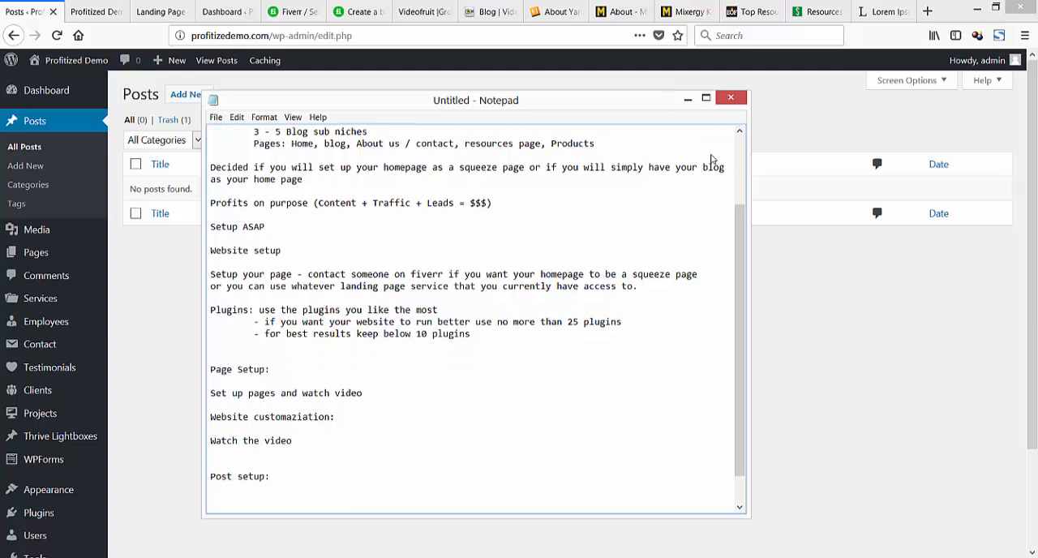
Write "You will have a download with an image of the ideal post layout" under the post setup heading.
{"action": "type", "text": "you"}
{"action": "key", "text": "BackSpace"}
{"action": "key", "text": "BackSpace"}
{"action": "key", "text": "BackSpace"}
{"action": "type", "text": "You will have a download "}
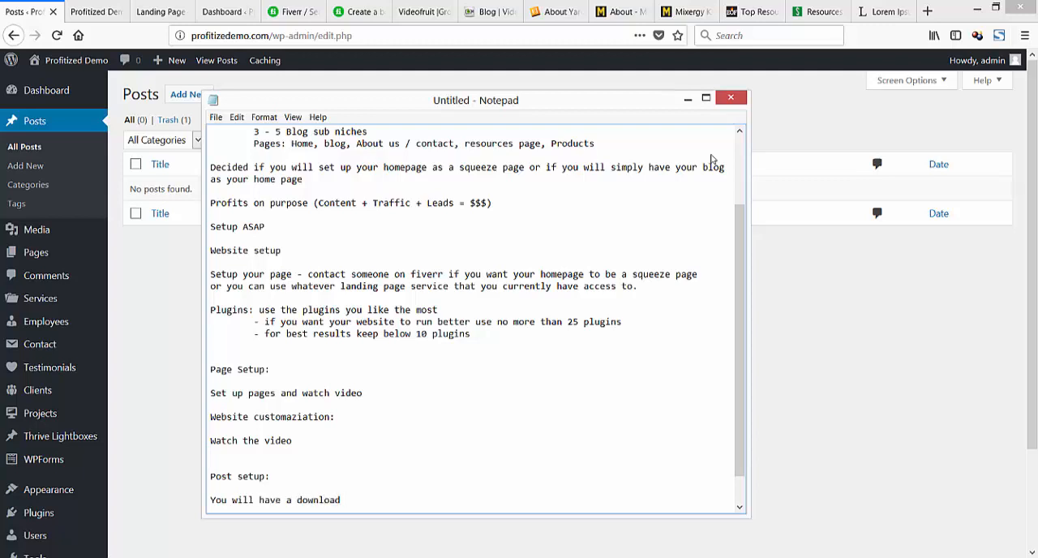
{"action": "type", "text": "with an image of the ideal p"}
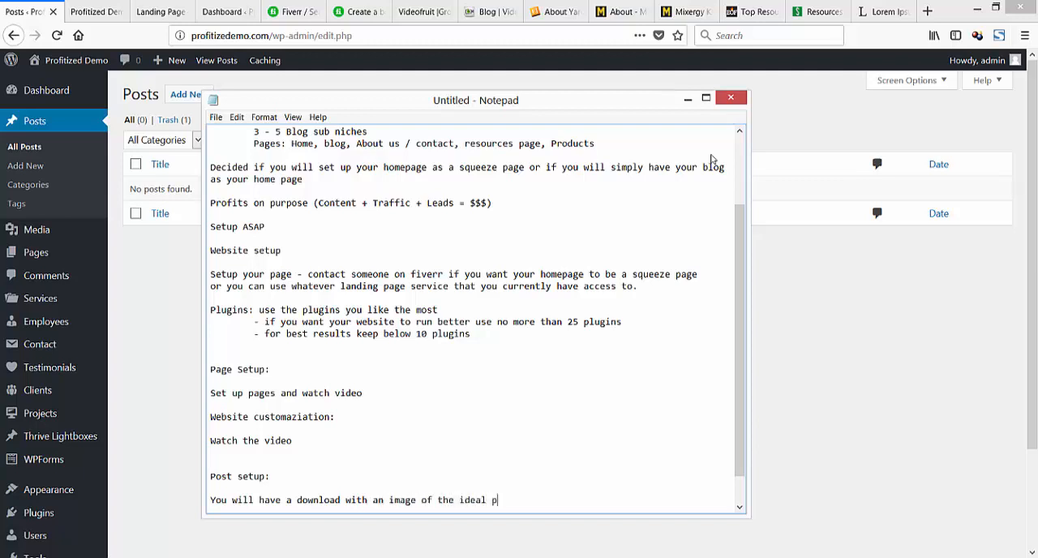
{"action": "type", "text": "ost layout"}
{"action": "key", "text": "Return"}
{"action": "key", "text": "Return"}
Add the line "Watch the video for full post layout info" and return to the WordPress posts page in the browser.
{"action": "type", "text": "Watchi"}
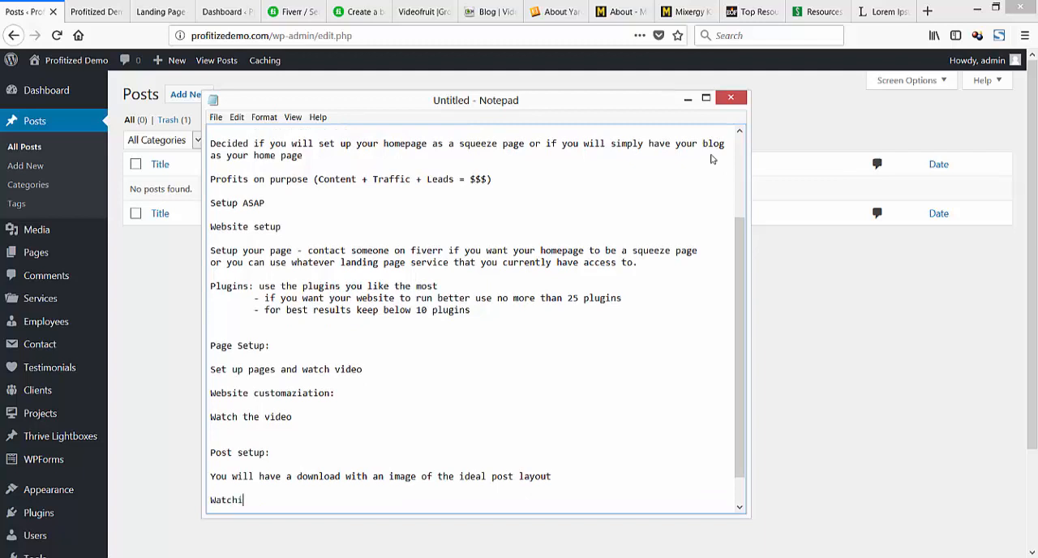
{"action": "key", "text": "BackSpace"}
{"action": "type", "text": "the video for full p"}
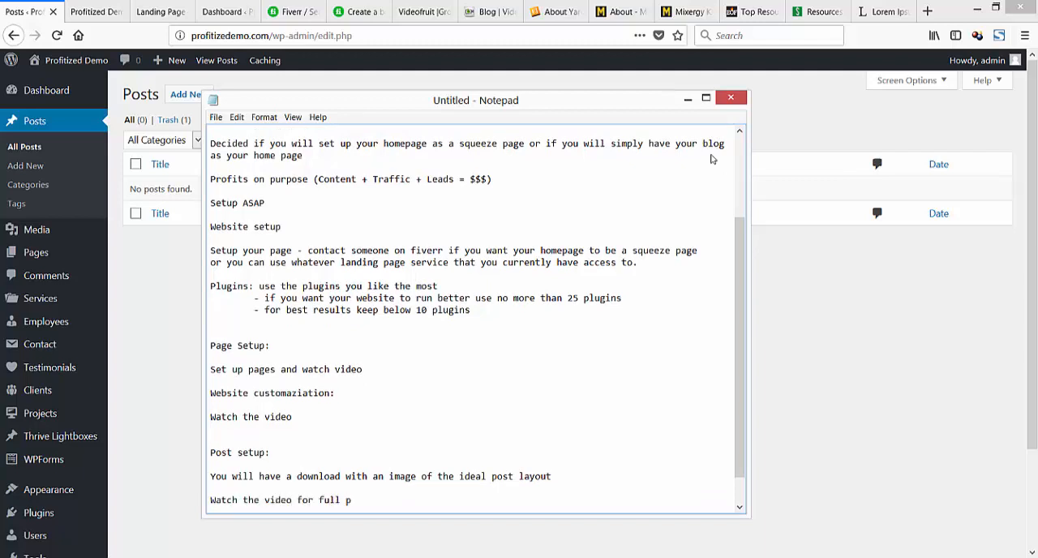
{"action": "type", "text": "ost layout info"}
{"action": "left_click_drag", "start_coordinate": [296, 100], "coordinate": [0, 138]}
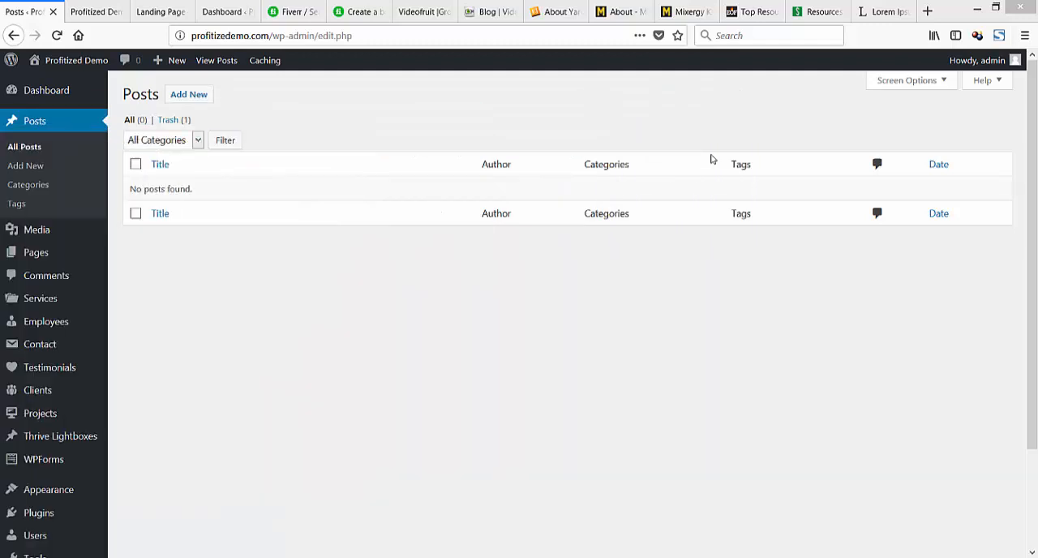
Edit the Uncategorized post category, renaming it "Email" and setting its slug to "email".
{"action": "left_click", "coordinate": [28, 184]}
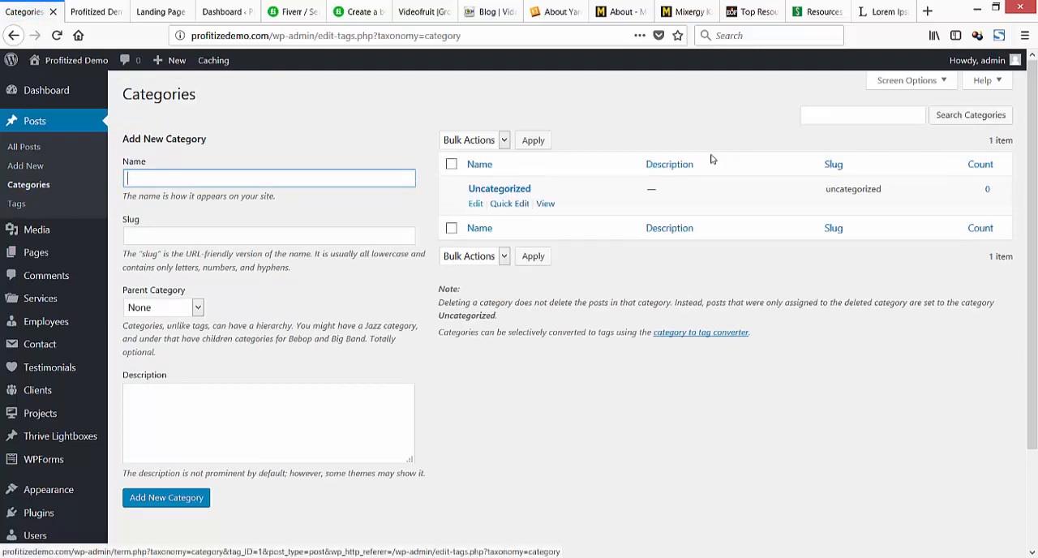
{"action": "left_click", "coordinate": [476, 203]}
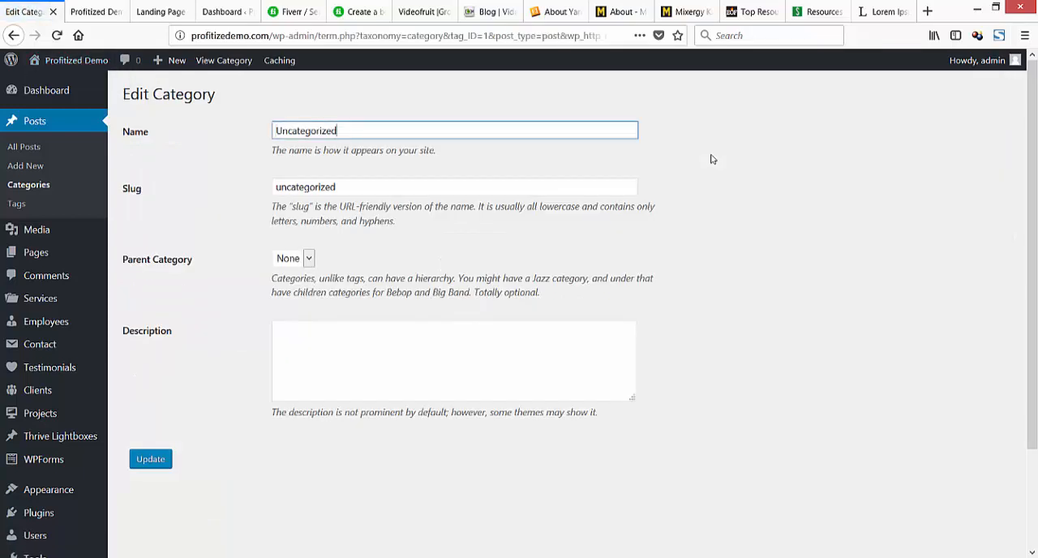
{"action": "key", "text": "ctrl+a"}
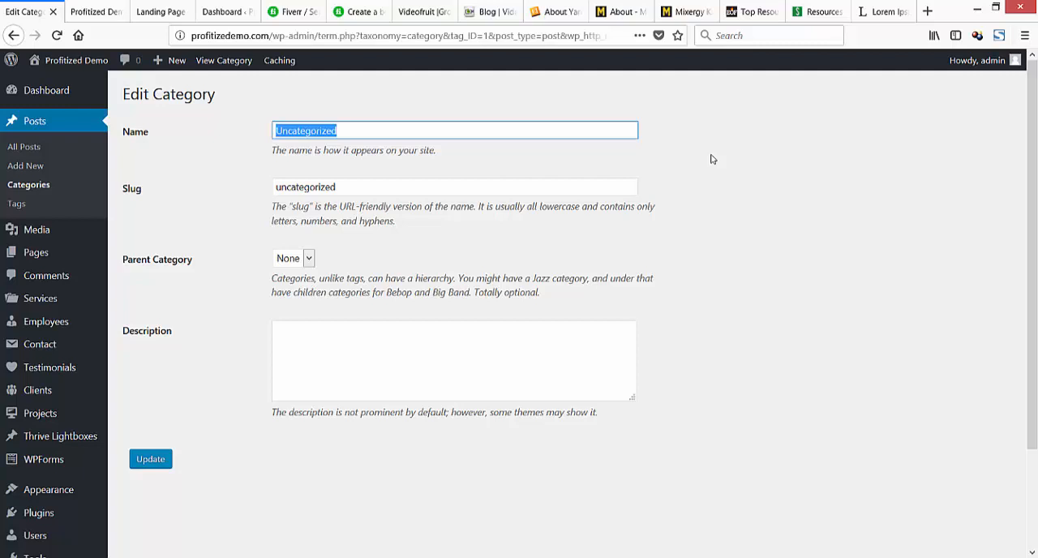
{"action": "type", "text": "Email Ma"}
{"action": "key", "text": "BackSpace"}
{"action": "key", "text": "BackSpace"}
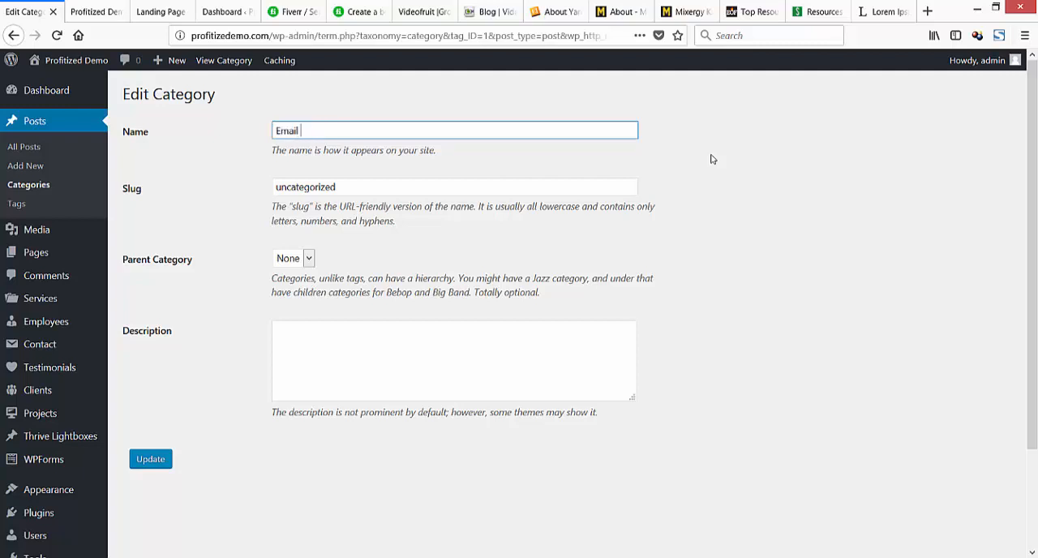
{"action": "type", "text": "Marketin"}
{"action": "key", "text": "BackSpace"}
{"action": "key", "text": "BackSpace"}
{"action": "key", "text": "BackSpace"}
{"action": "key", "text": "BackSpace"}
{"action": "key", "text": "BackSpace"}
{"action": "key", "text": "BackSpace"}
{"action": "key", "text": "BackSpace"}
{"action": "key", "text": "BackSpace"}
{"action": "key", "text": "Tab"}
{"action": "type", "text": "email"}
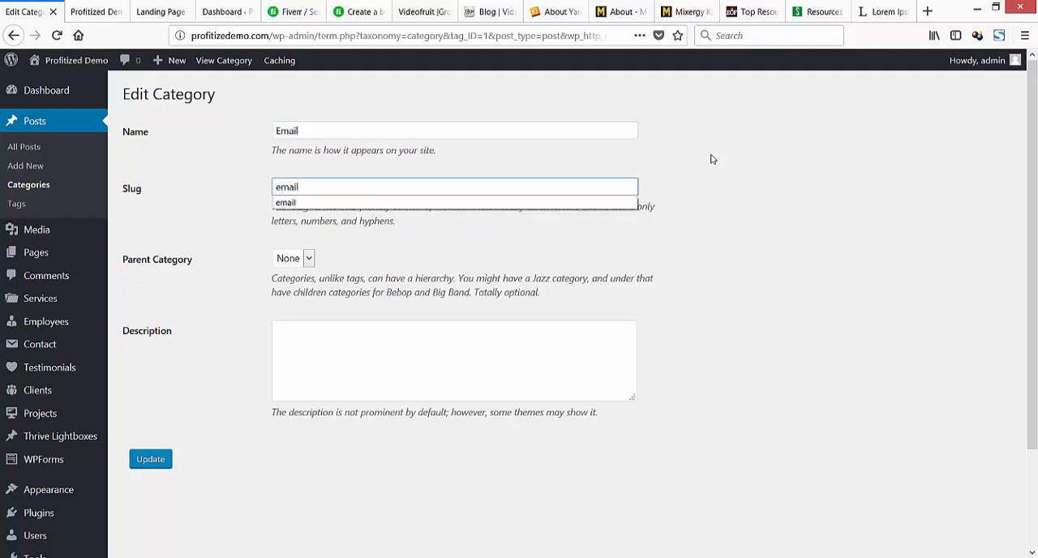
{"action": "type", "text": "-mail"}
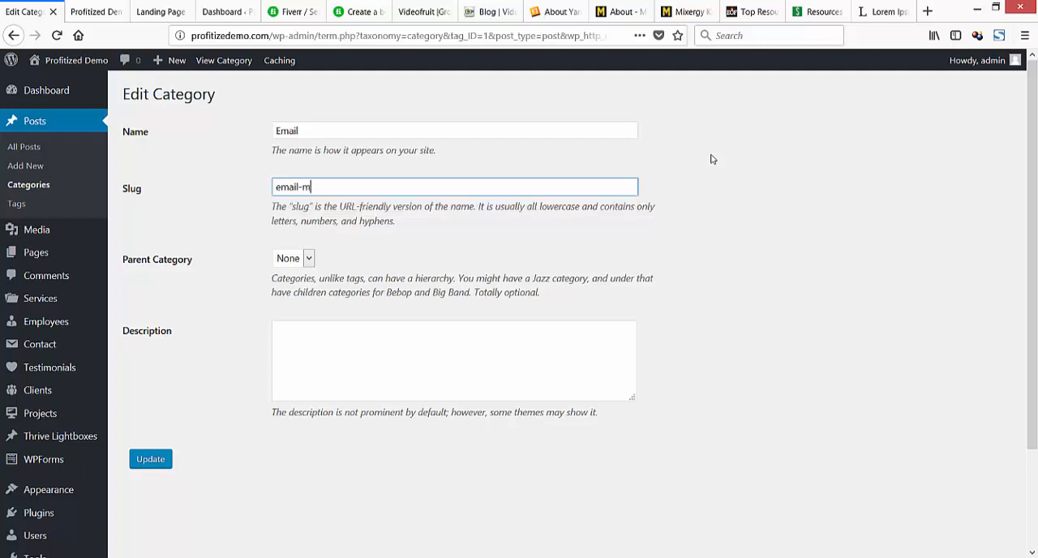
{"action": "key", "text": "BackSpace"}
{"action": "key", "text": "BackSpace"}
{"action": "type", "text": "rketi"}
{"action": "key", "text": "BackSpace"}
{"action": "key", "text": "BackSpace"}
{"action": "key", "text": "BackSpace"}
{"action": "type", "text": "keting"}
{"action": "key", "text": "BackSpace"}
{"action": "key", "text": "BackSpace"}
{"action": "key", "text": "BackSpace"}
{"action": "key", "text": "BackSpace"}
{"action": "key", "text": "BackSpace"}
{"action": "key", "text": "BackSpace"}
{"action": "key", "text": "BackSpace"}
{"action": "key", "text": "BackSpace"}
{"action": "key", "text": "BackSpace"}
{"action": "key", "text": "BackSpace"}
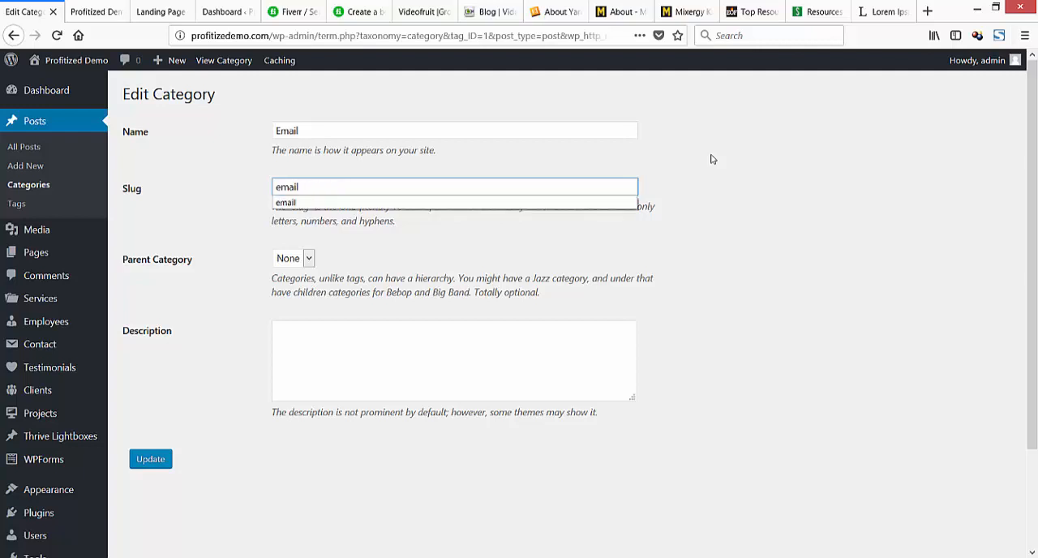
Save the edited Email category and return to the Categories list.
{"action": "key", "text": "Tab"}
{"action": "key", "text": "Tab"}
{"action": "key", "text": "Tab"}
{"action": "key", "text": "Return"}
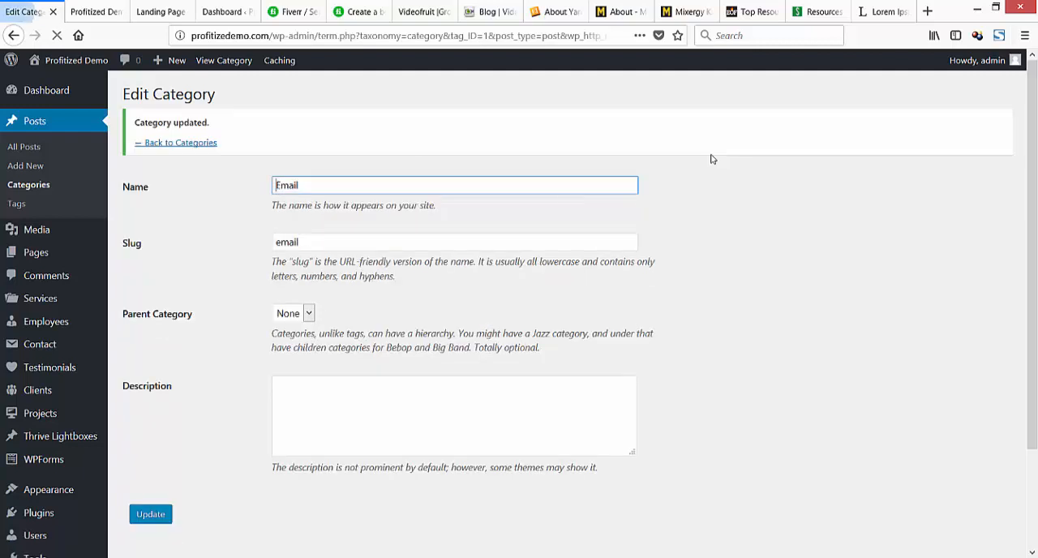
{"action": "left_click", "coordinate": [28, 185]}
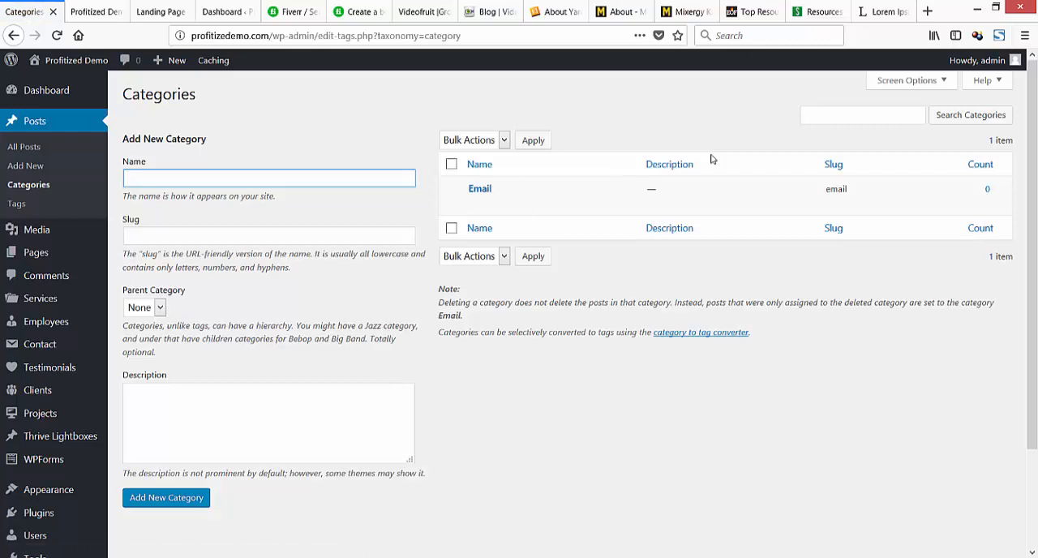
Add a new post category named "Money Mindset" with the slug "money".
{"action": "type", "text": "Money Mind"}
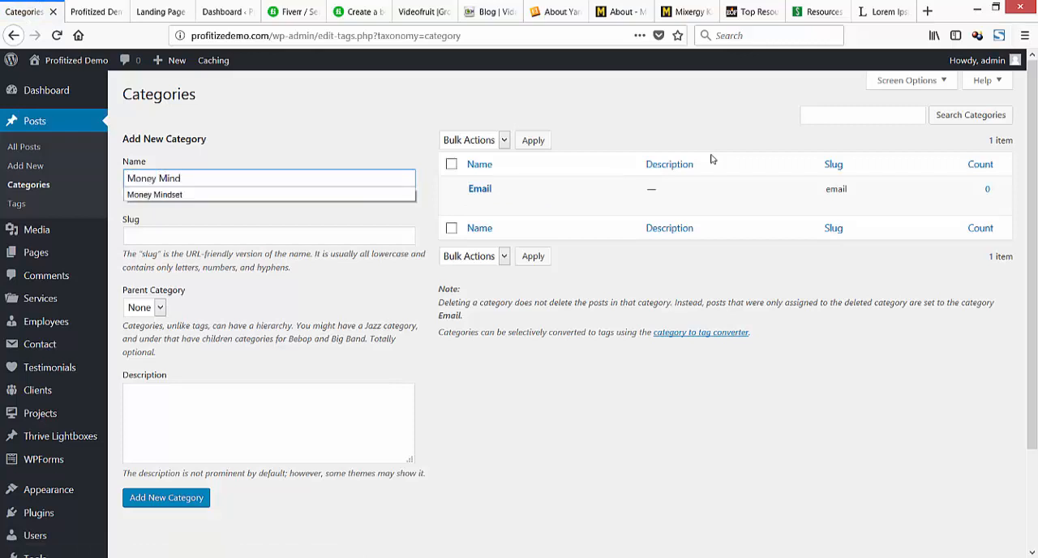
{"action": "type", "text": "set"}
{"action": "key", "text": "Tab"}
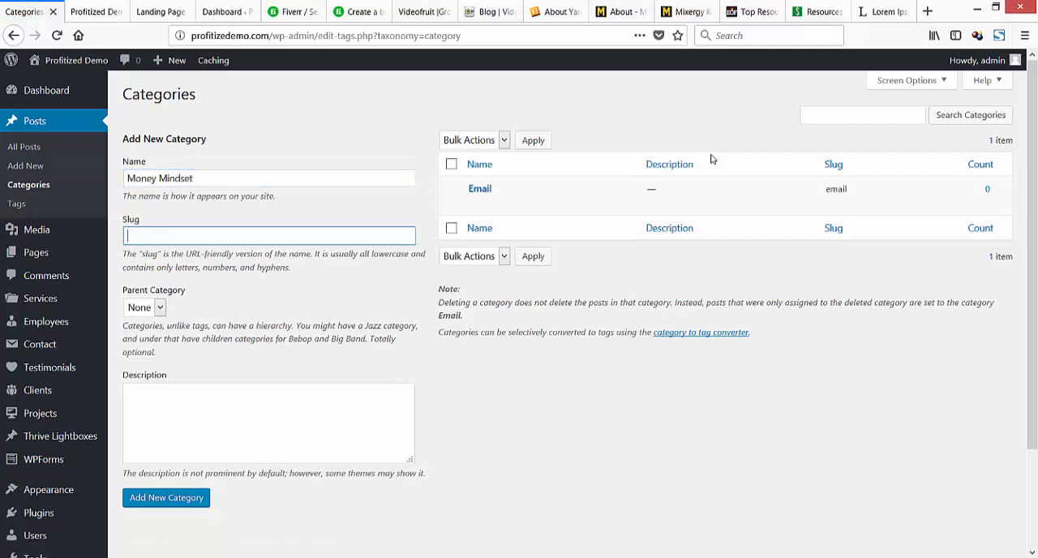
{"action": "type", "text": "money"}
{"action": "key", "text": "Tab"}
{"action": "key", "text": "Tab"}
{"action": "key", "text": "Tab"}
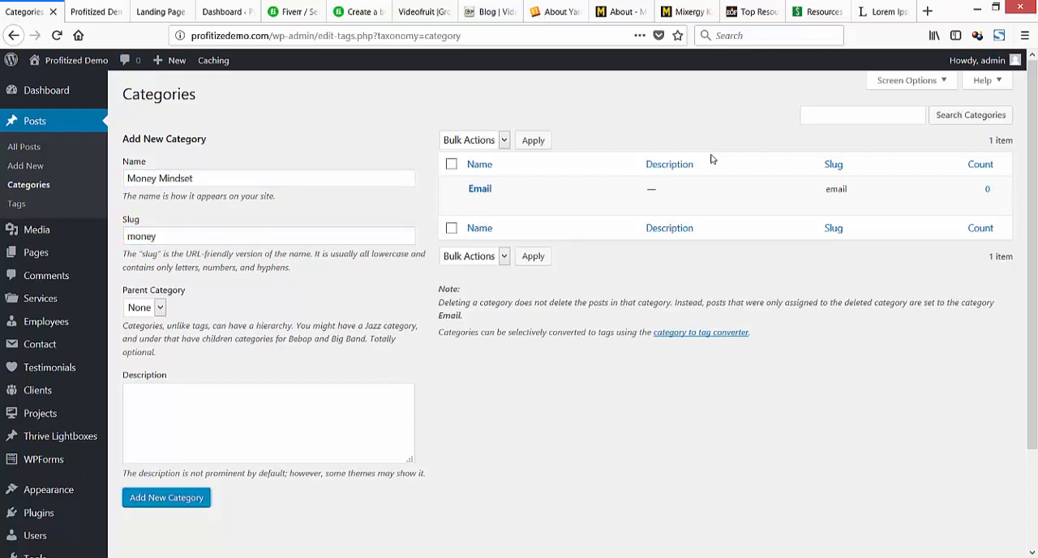
{"action": "key", "text": "Return"}
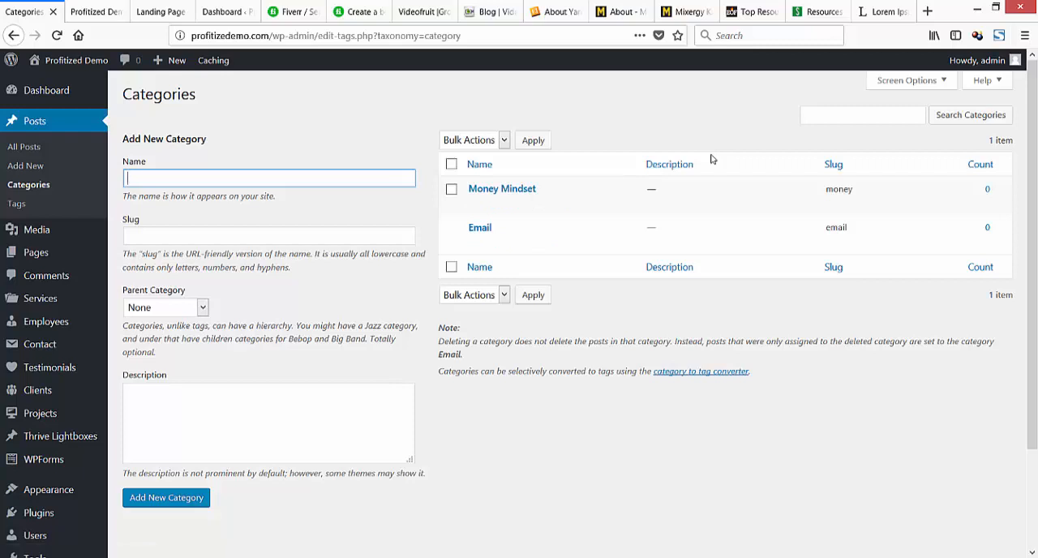
Add a new post category named "Sales" with the slug "sales".
{"action": "type", "text": "M"}
{"action": "key", "text": "BackSpace"}
{"action": "type", "text": "Sales"}
{"action": "key", "text": "Tab"}
{"action": "type", "text": "sales"}
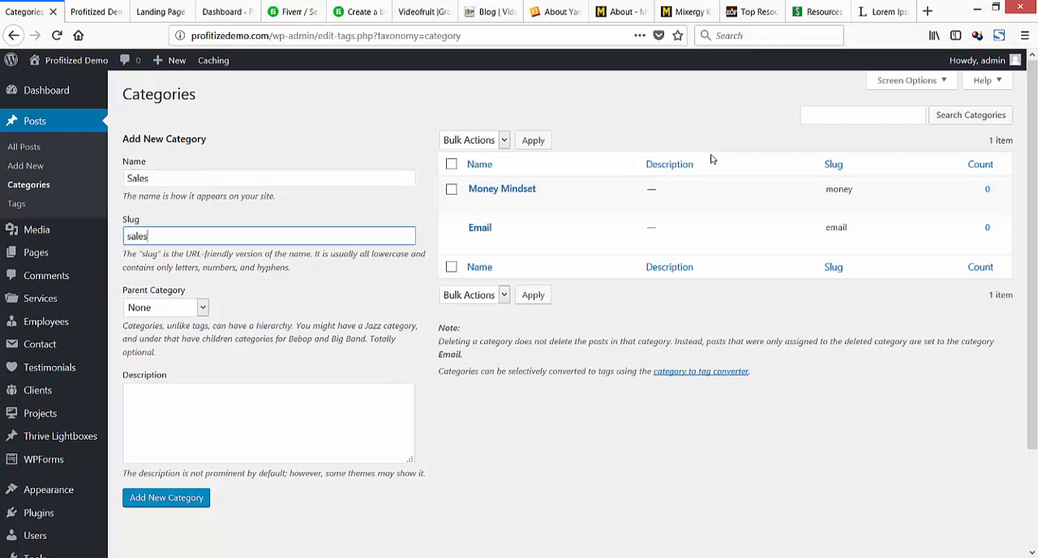
{"action": "key", "text": "Return"}
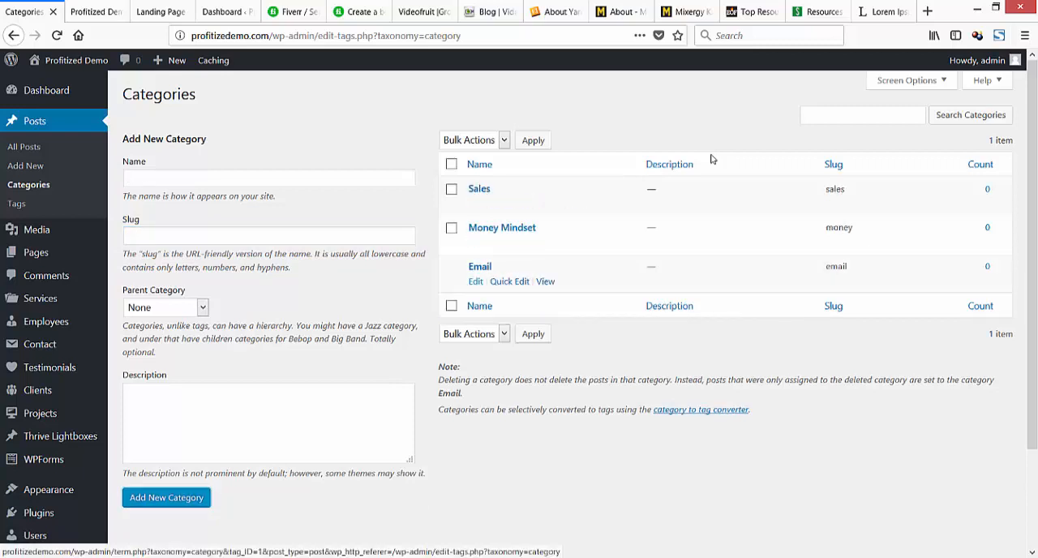
Add a new post category named "Make Money Online" with the slug "mmo".
{"action": "left_click", "coordinate": [268, 179]}
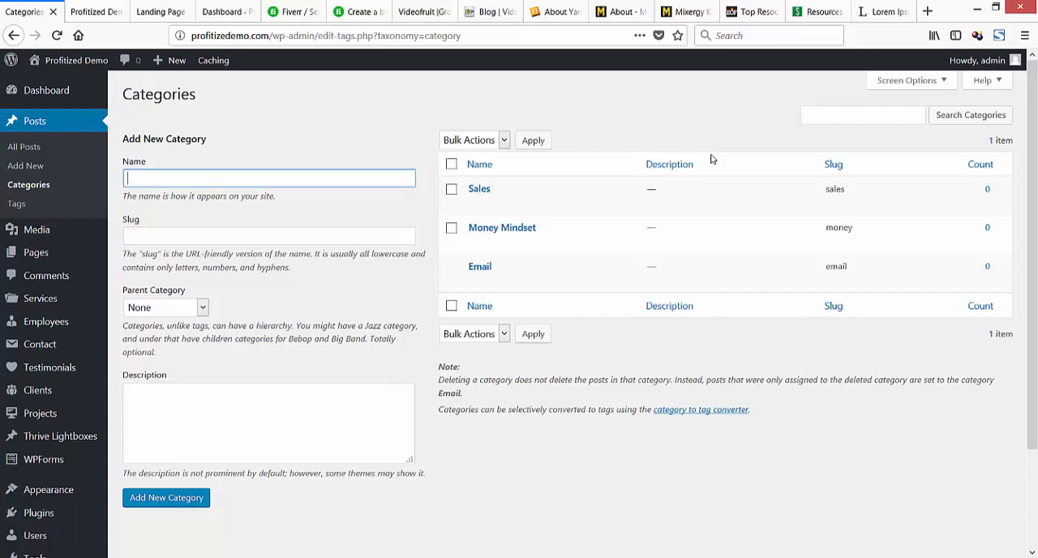
{"action": "type", "text": "M"}
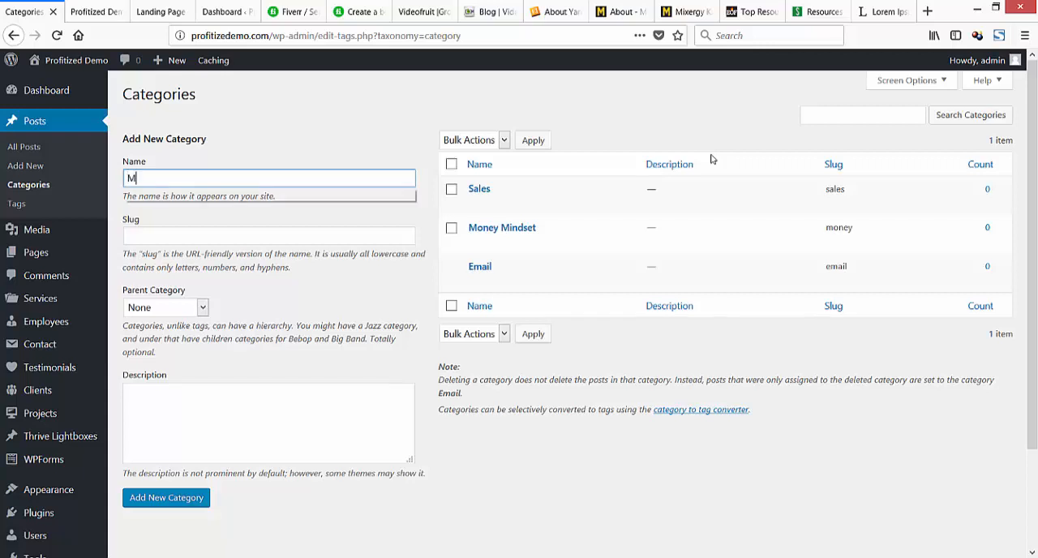
{"action": "type", "text": "ake Money Online"}
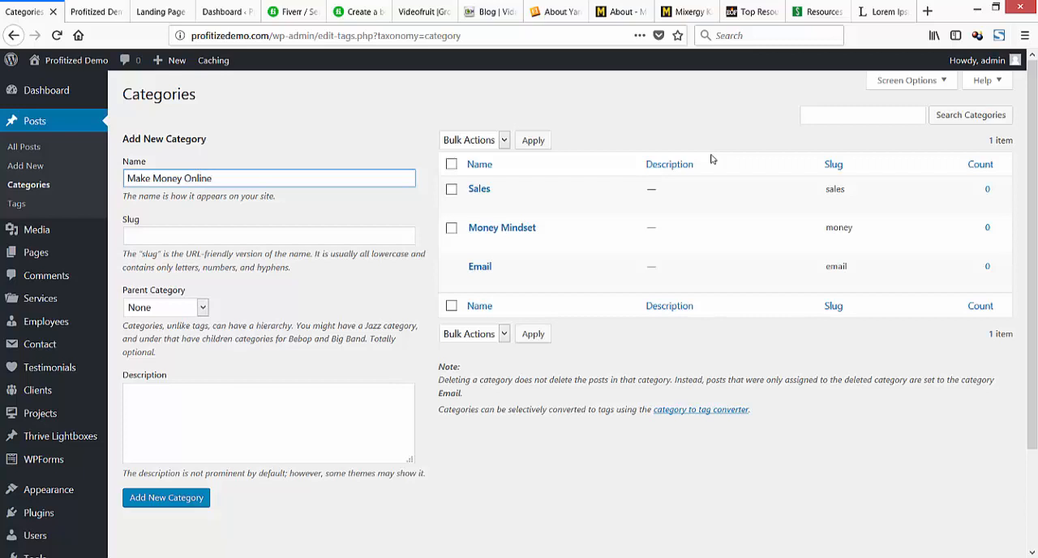
{"action": "key", "text": "Tab"}
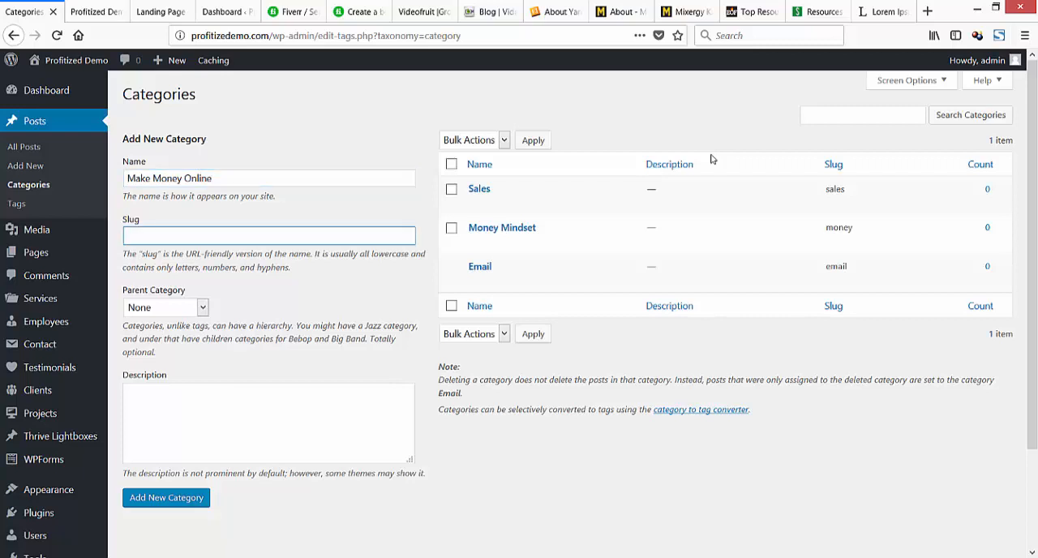
{"action": "type", "text": "mmo"}
{"action": "key", "text": "Tab"}
{"action": "key", "text": "Tab"}
{"action": "key", "text": "Tab"}
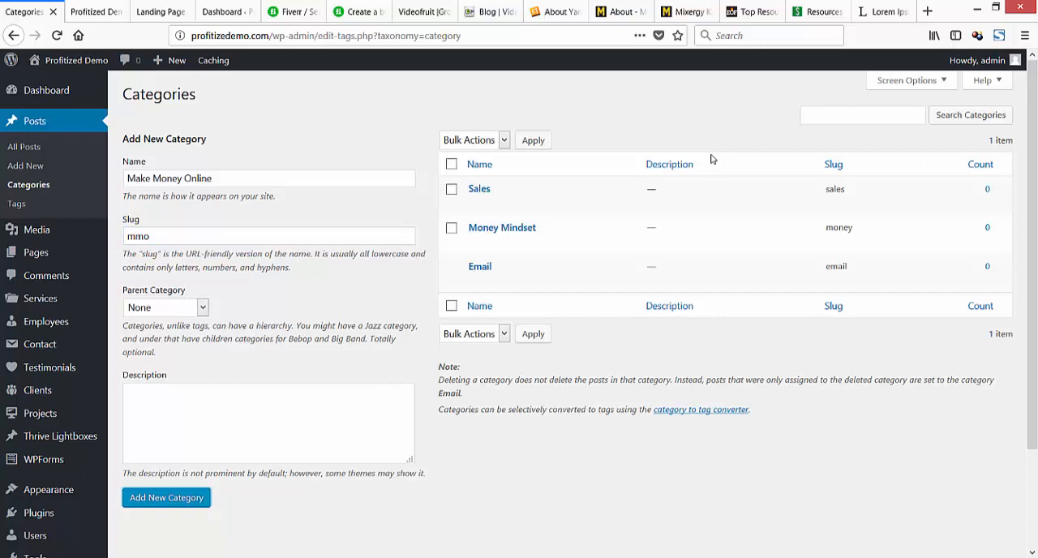
{"action": "key", "text": "Return"}
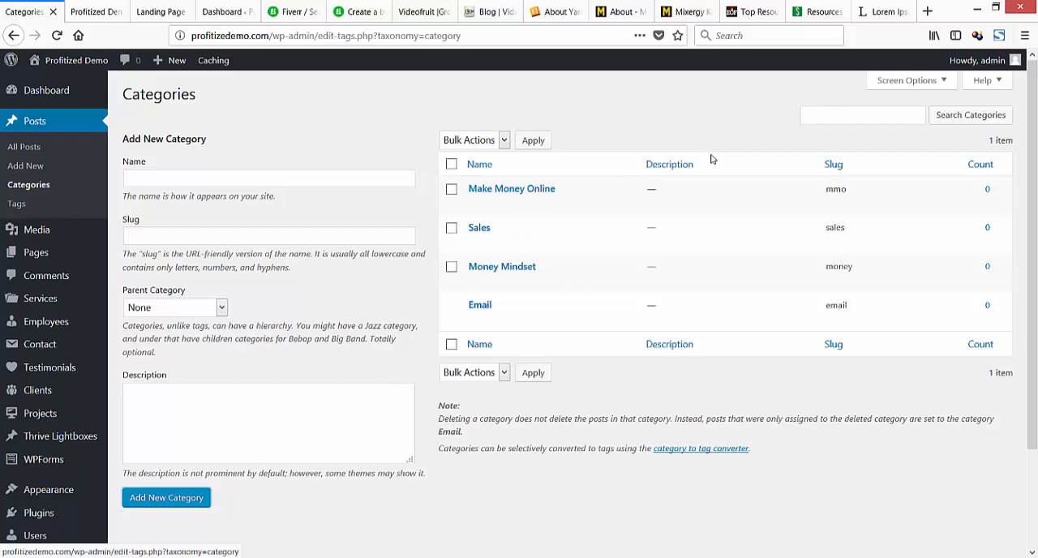
Check the outline notes in Notepad and add a post category named "Income Reports" with the slug "reports".
{"action": "key", "text": "alt+Tab"}
{"action": "scroll", "coordinate": [711, 159], "scroll_direction": "up", "scroll_amount": 3}
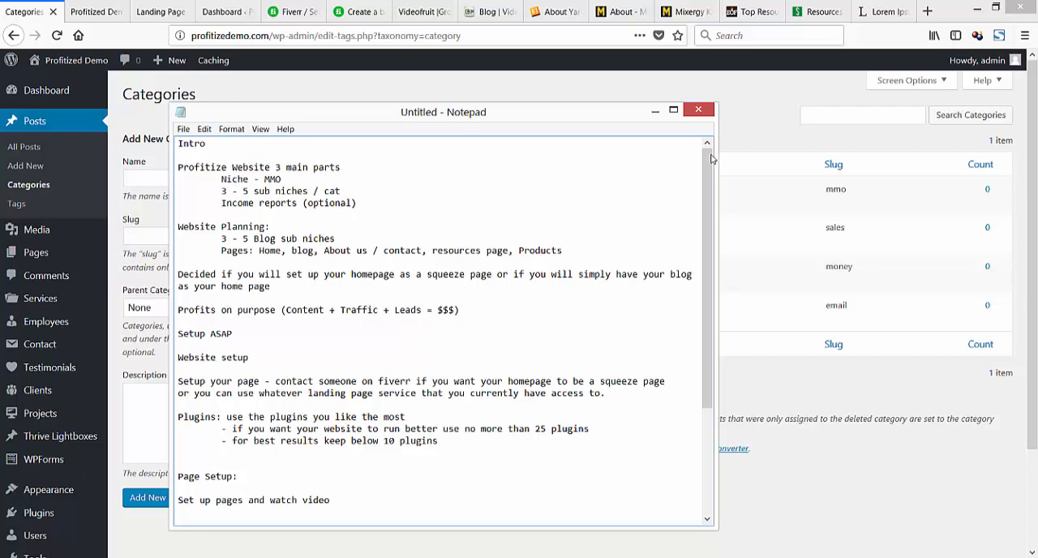
{"action": "key", "text": "alt+Tab"}
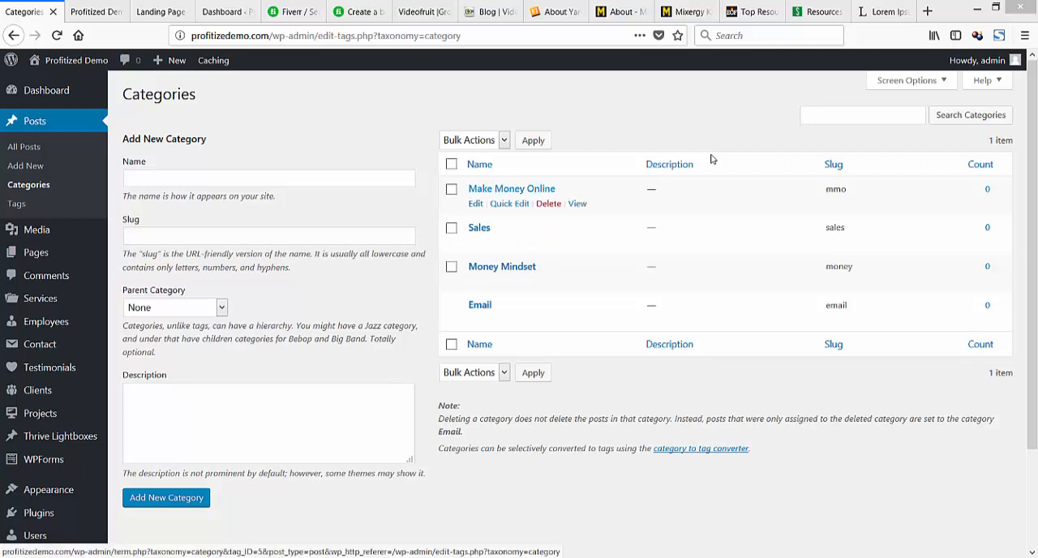
{"action": "left_click", "coordinate": [268, 179]}
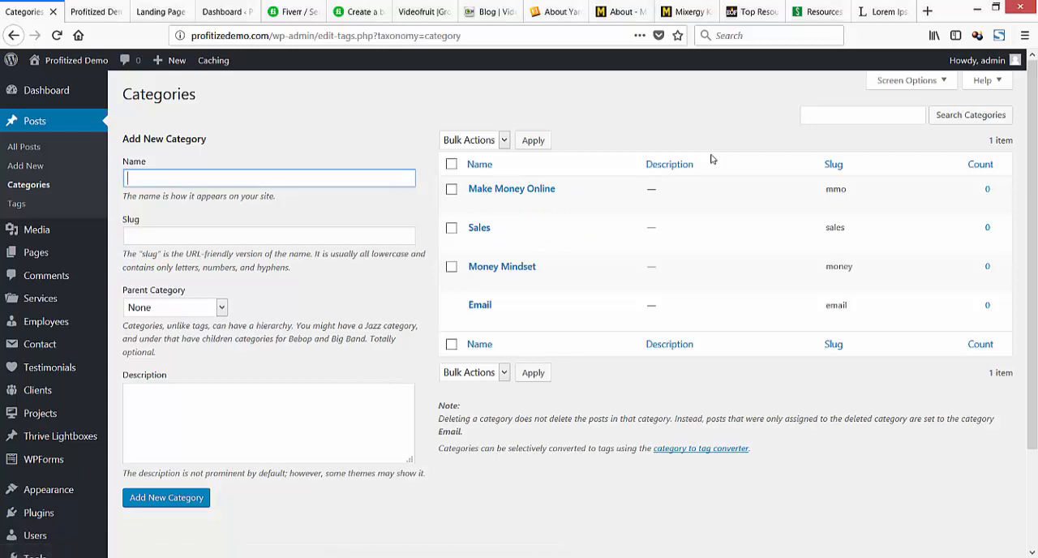
{"action": "type", "text": "Inco"}
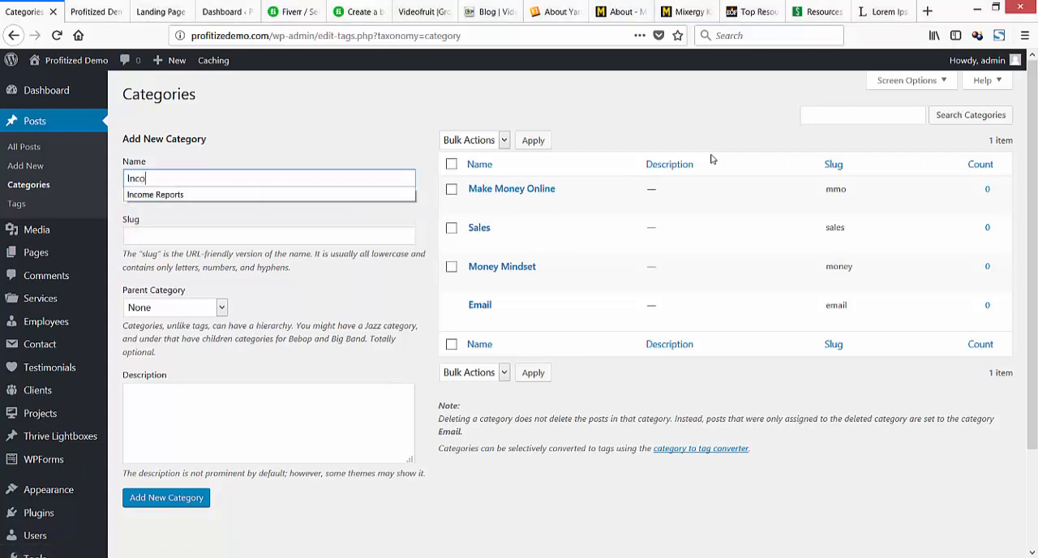
{"action": "type", "text": "me Reports"}
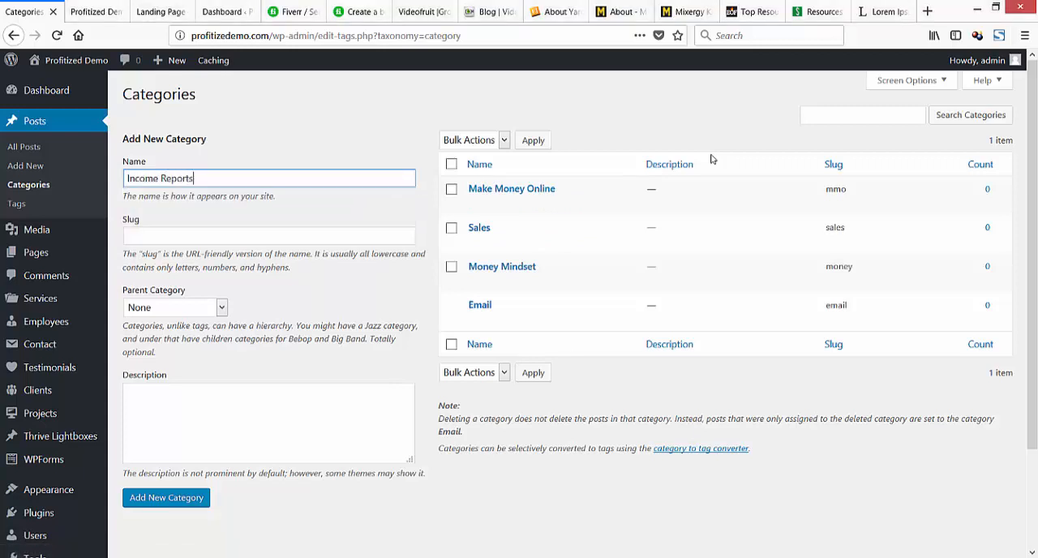
{"action": "key", "text": "Tab"}
{"action": "type", "text": "reports"}
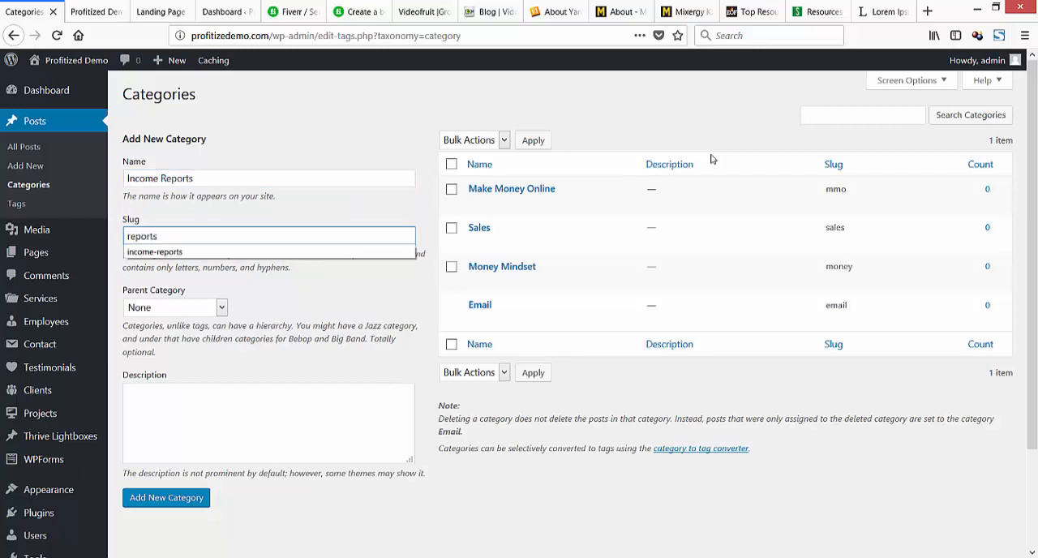
{"action": "key", "text": "Escape"}
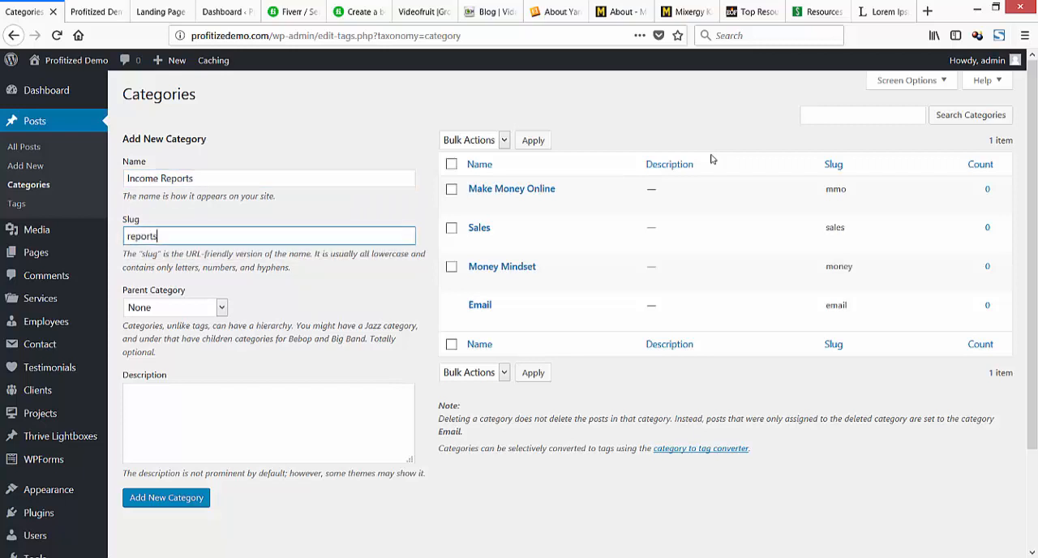
{"action": "key", "text": "Tab"}
{"action": "key", "text": "Tab"}
{"action": "key", "text": "Tab"}
{"action": "key", "text": "Return"}
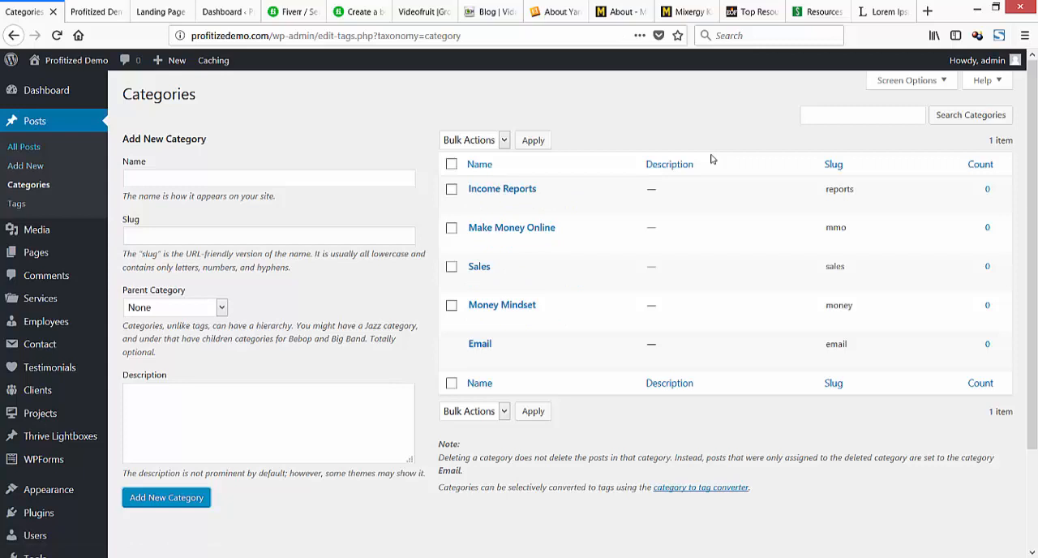
Start a new blog post on the Profitized Demo site and close the other blog's Dashboard tab.
{"action": "left_click", "coordinate": [23, 146]}
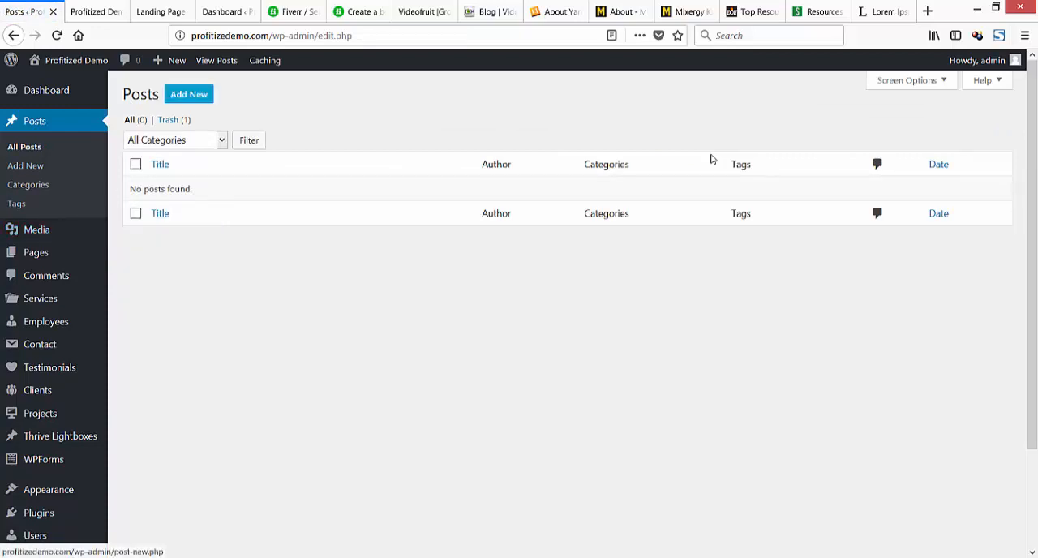
{"action": "left_click", "coordinate": [189, 95]}
{"action": "key", "text": "ctrl+Tab"}
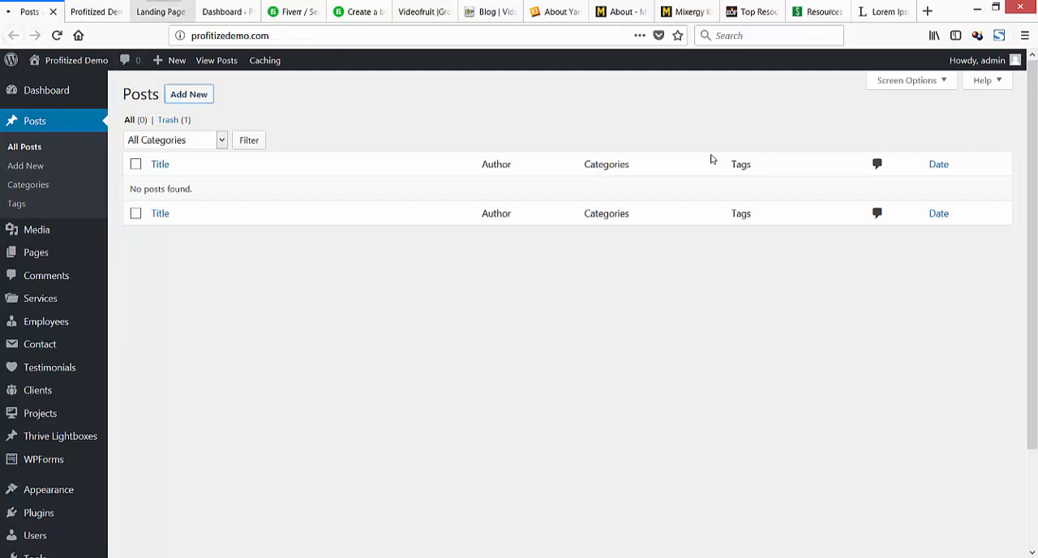
{"action": "key", "text": "ctrl+Tab"}
{"action": "key", "text": "ctrl+Tab"}
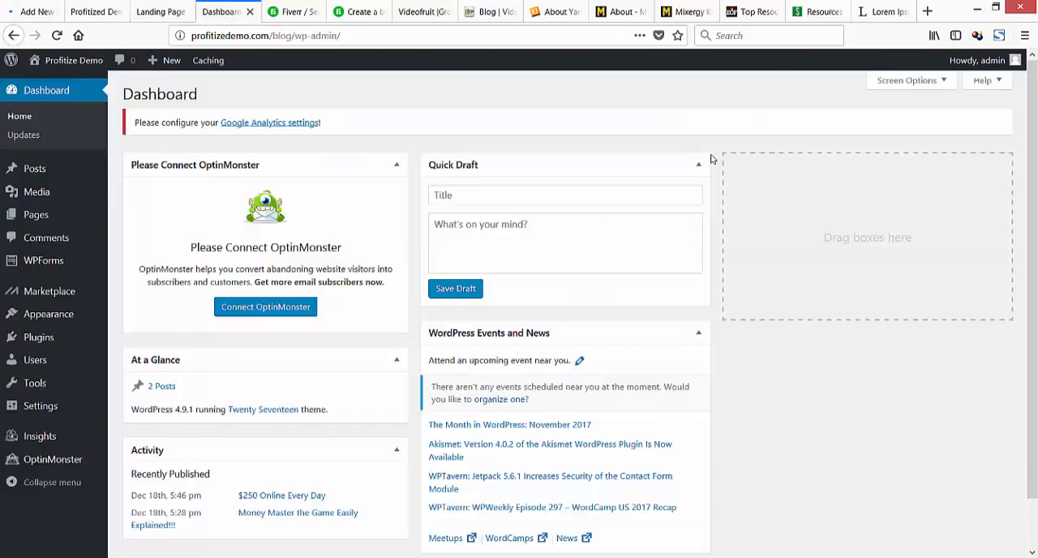
{"action": "mouse_move", "coordinate": [35, 169]}
{"action": "left_click", "coordinate": [134, 171]}
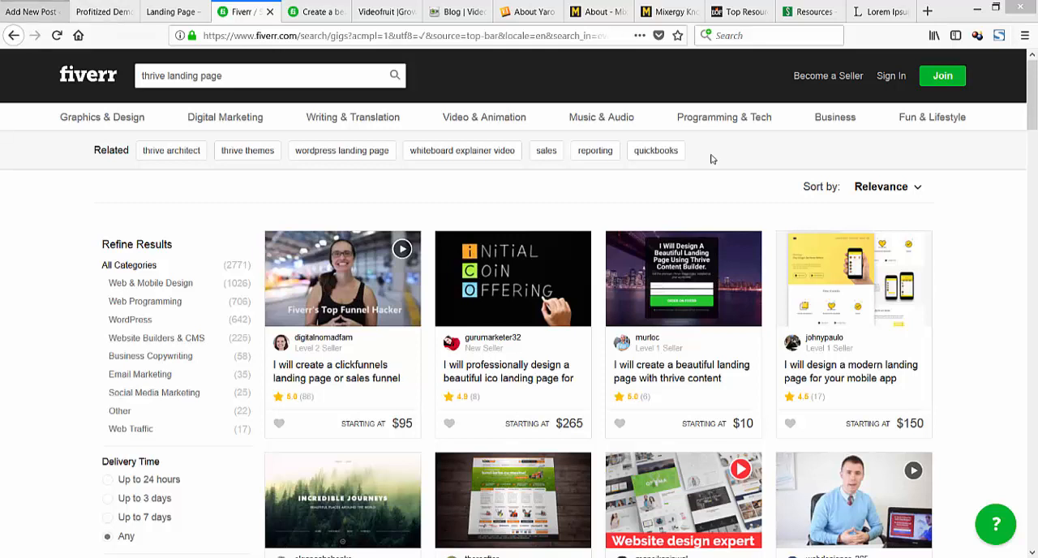
{"action": "key", "text": "ctrl+1"}
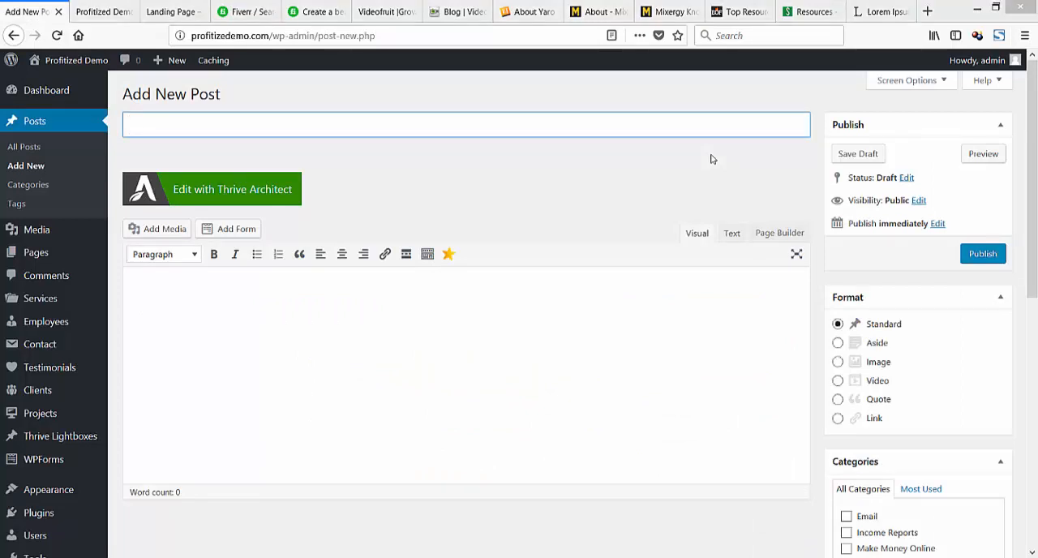
{"action": "left_click", "coordinate": [712, 159]}
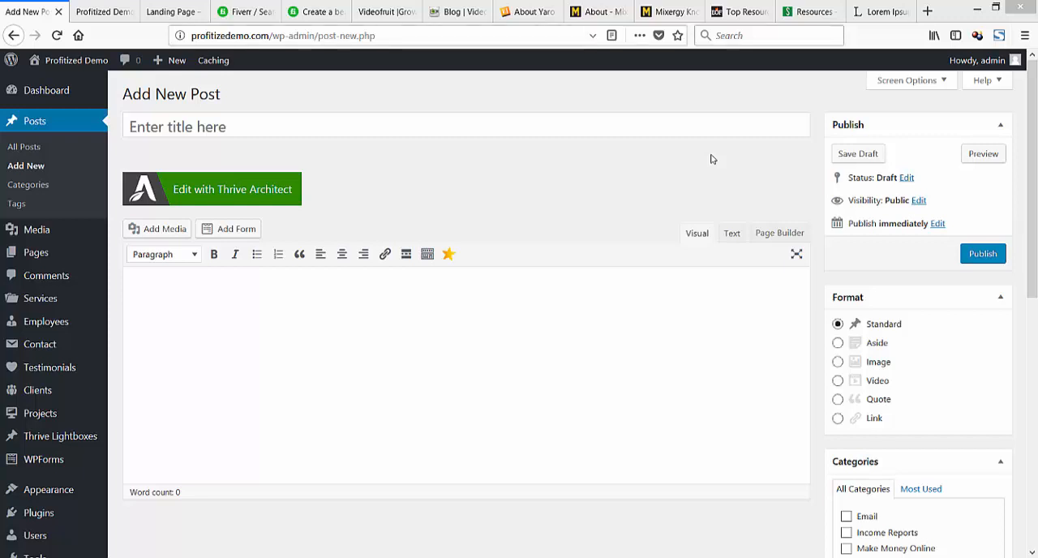
Open the YouTube video "Money Master the Game by Tony Robbins Summary Easily Explained!!!" in a new tab, paused at its start.
{"action": "key", "text": "ctrl+t"}
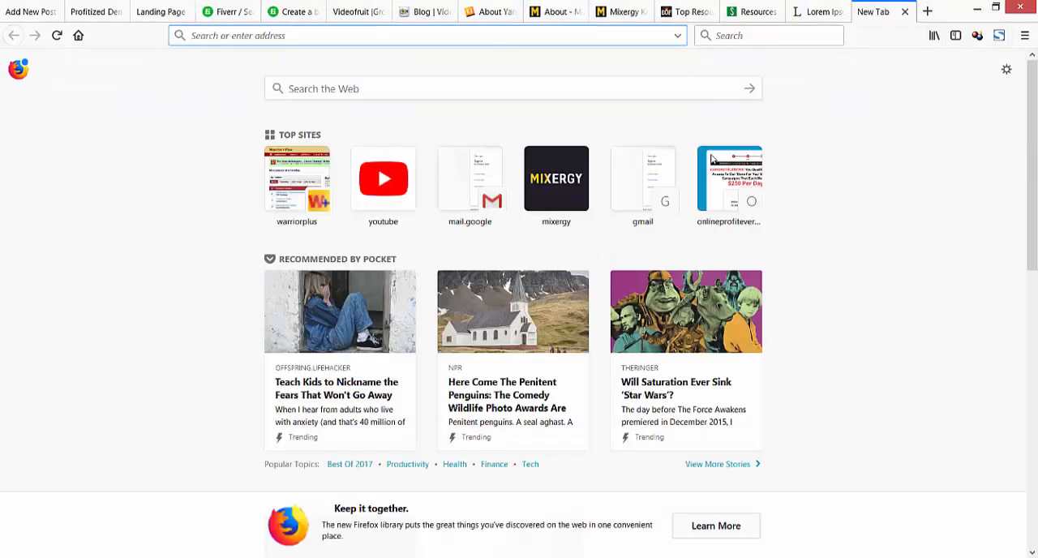
{"action": "right_click", "coordinate": [456, 34]}
{"action": "left_click", "coordinate": [495, 97]}
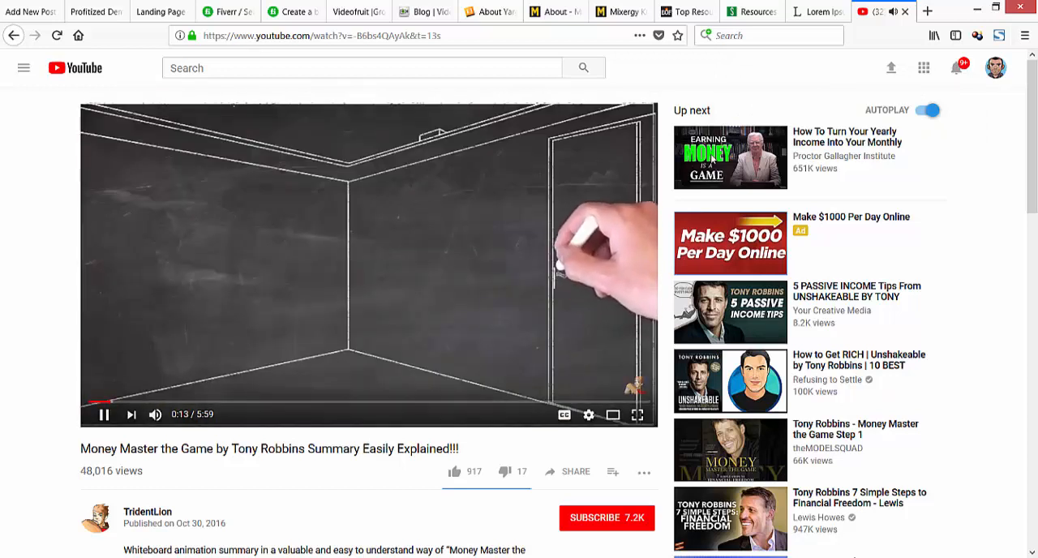
{"action": "key", "text": "space"}
{"action": "key", "text": "Left"}
{"action": "key", "text": "Left"}
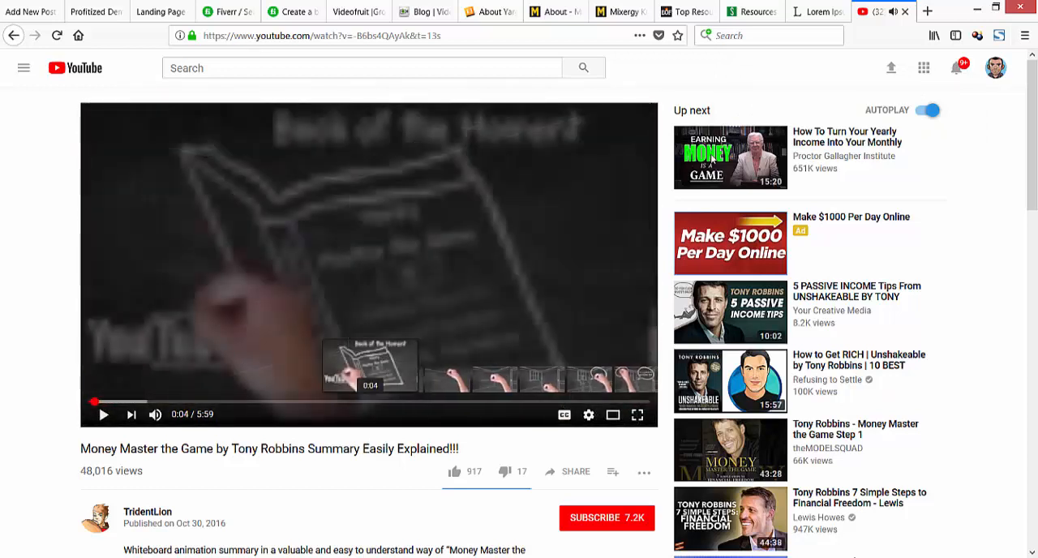
{"action": "key", "text": "Left"}
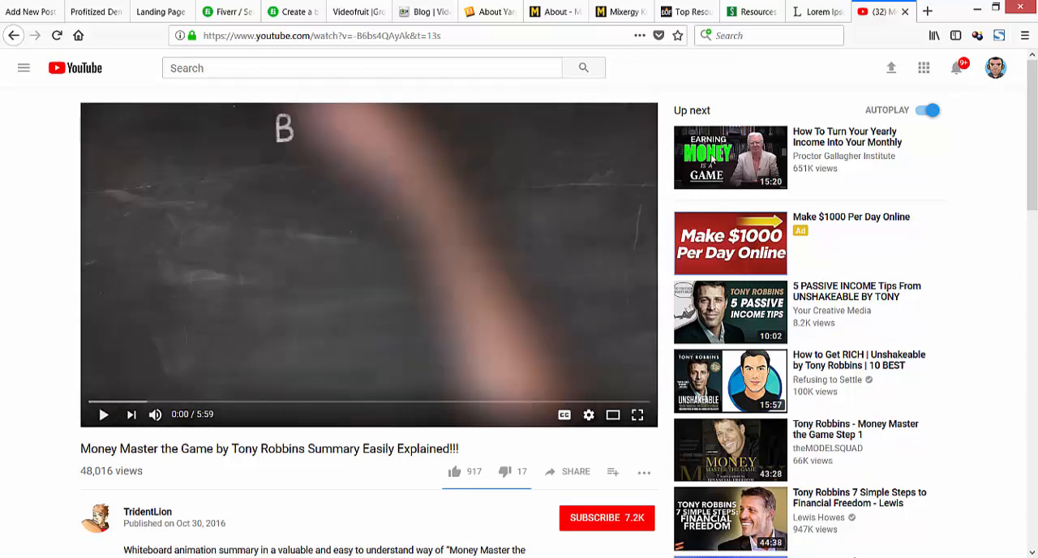
{"action": "scroll", "coordinate": [519, 324], "scroll_direction": "down", "scroll_amount": 3}
{"action": "scroll", "coordinate": [519, 324], "scroll_direction": "up", "scroll_amount": 3}
Copy the YouTube video's full title into the new post's title.
{"action": "left_click", "coordinate": [31, 12]}
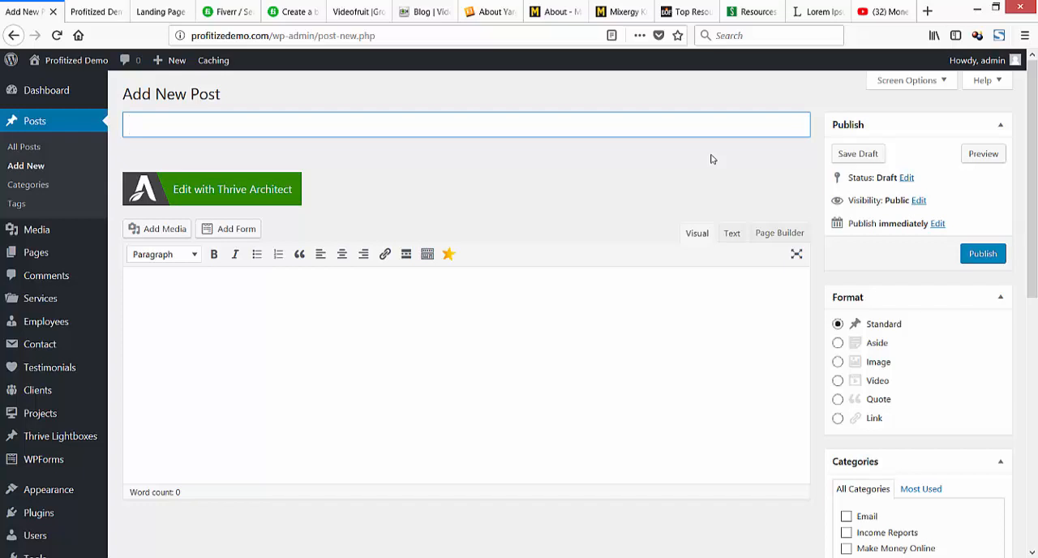
{"action": "left_click", "coordinate": [883, 11]}
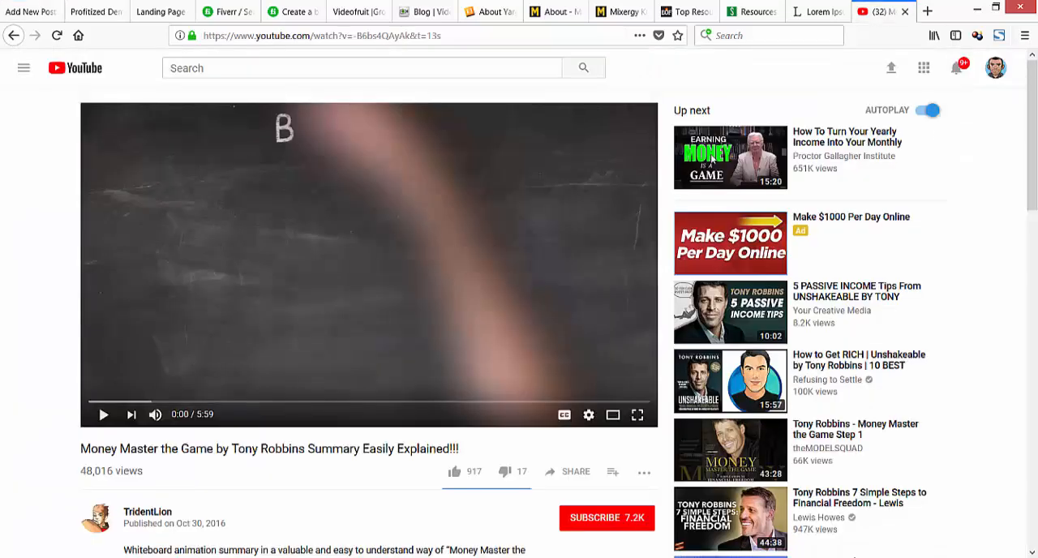
{"action": "left_click", "coordinate": [31, 11]}
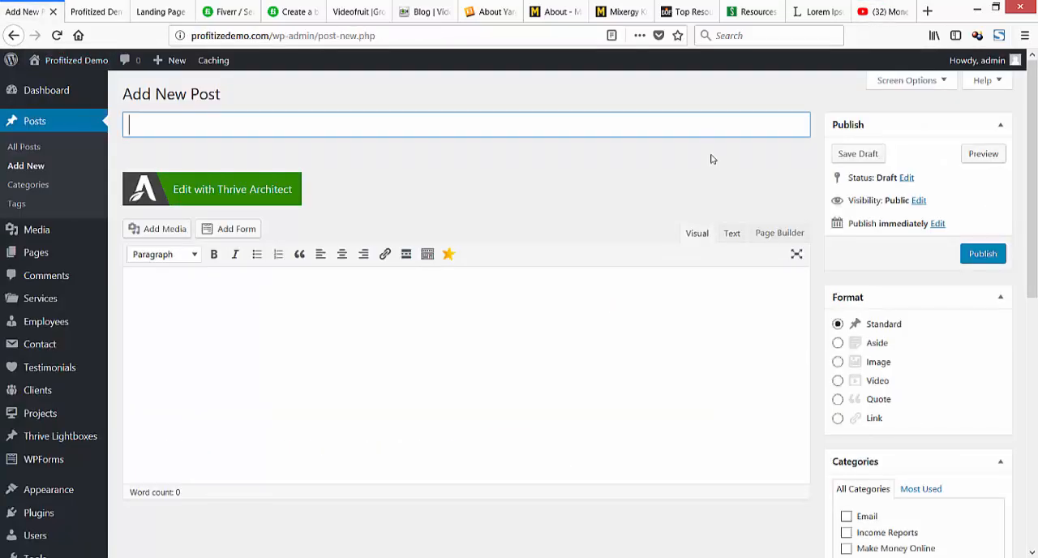
{"action": "key", "text": "ctrl+shift+Tab"}
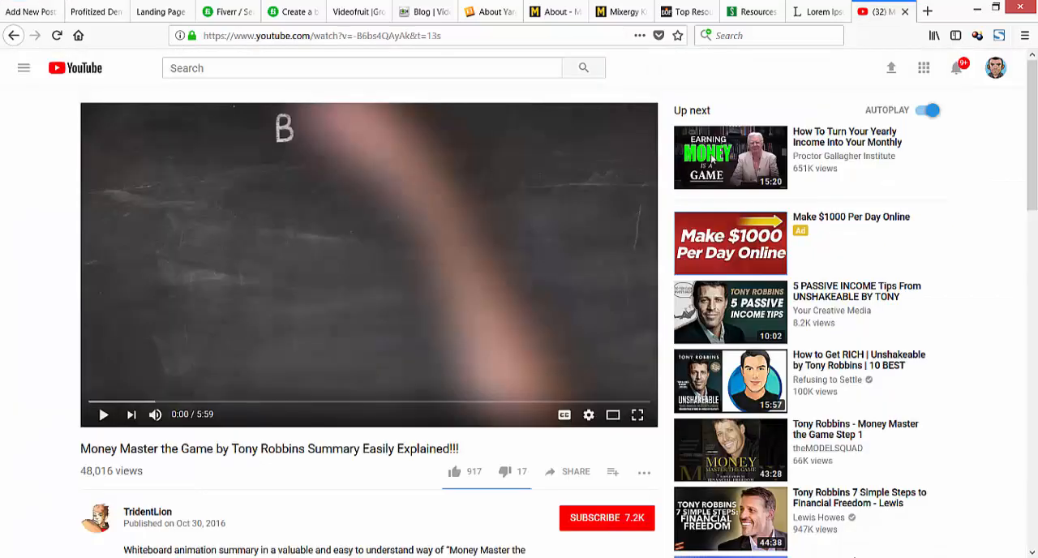
{"action": "left_click_drag", "start_coordinate": [81, 448], "coordinate": [459, 448]}
{"action": "key", "text": "ctrl+c"}
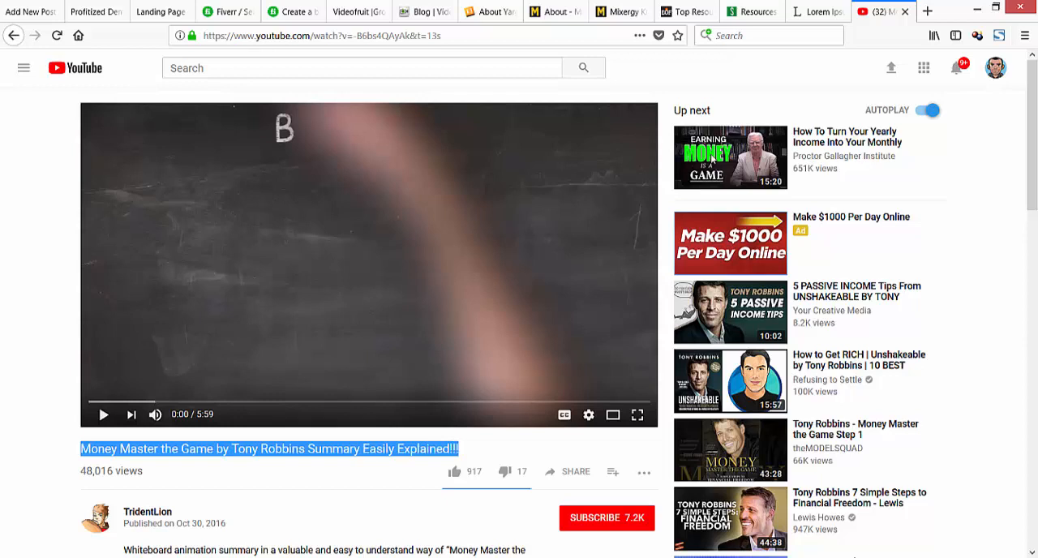
{"action": "key", "text": "ctrl+Tab"}
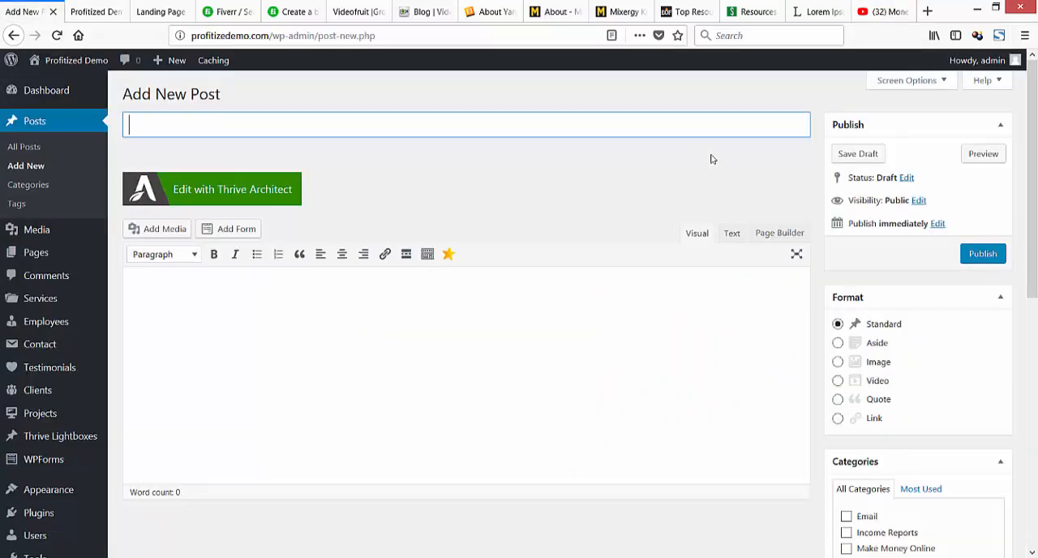
{"action": "key", "text": "ctrl+v"}
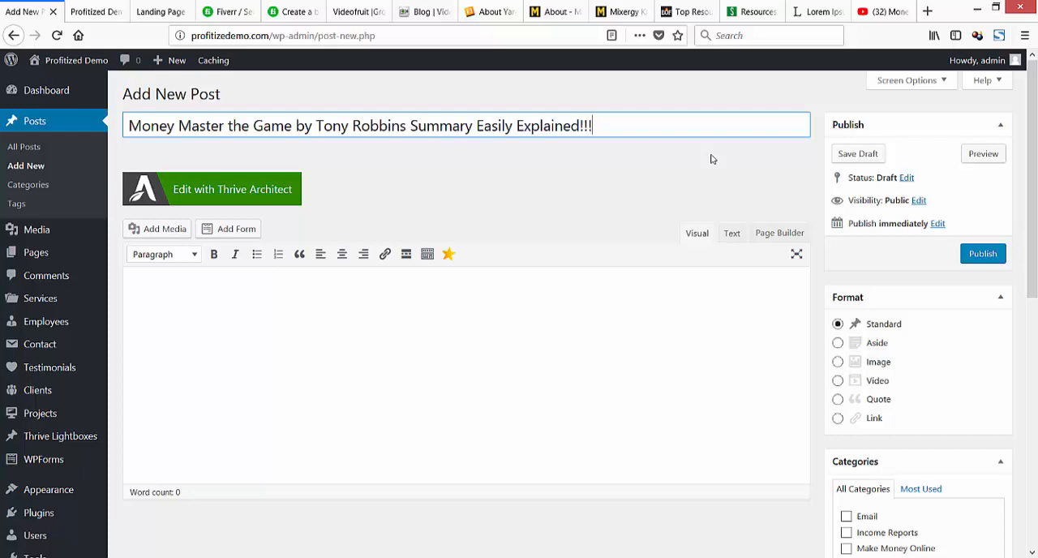
Remove the three exclamation marks from the end of the post title and move on to the post body.
{"action": "key", "text": "ctrl+Left"}
{"action": "key", "text": "ctrl+Left"}
{"action": "key", "text": "ctrl+shift+Left"}
{"action": "key", "text": "End"}
{"action": "key", "text": "BackSpace"}
{"action": "key", "text": "BackSpace"}
{"action": "key", "text": "BackSpace"}
{"action": "key", "text": "Tab"}
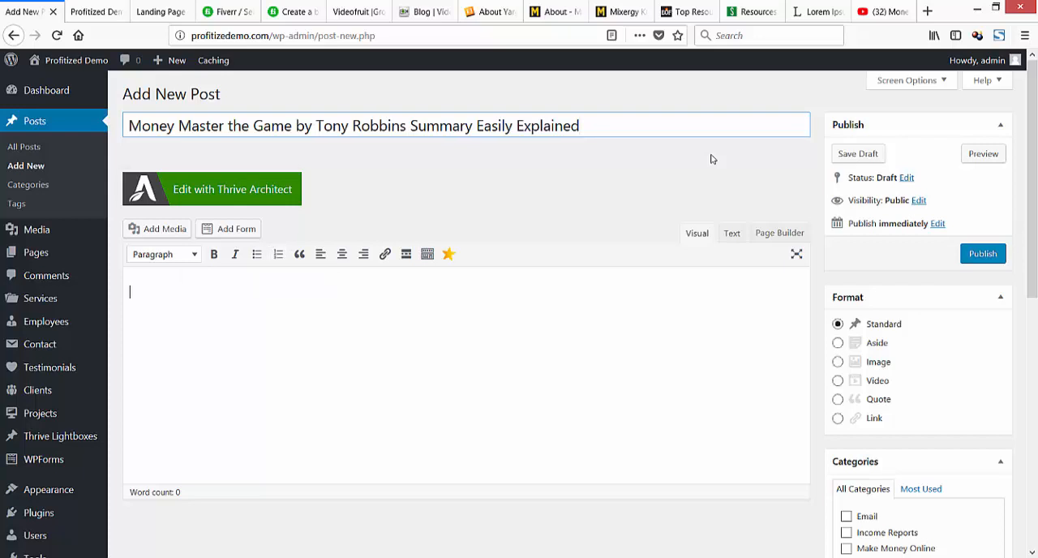
Look over the YouTube video's page and play the opening seconds of the video, leaving it paused.
{"action": "key", "text": "ctrl+shift+Tab"}
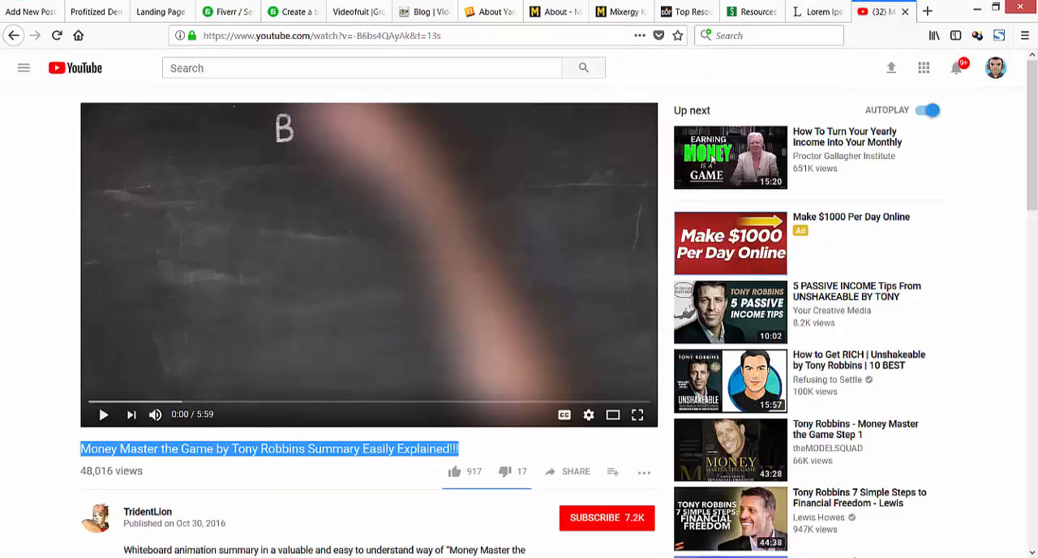
{"action": "key", "text": "Tab"}
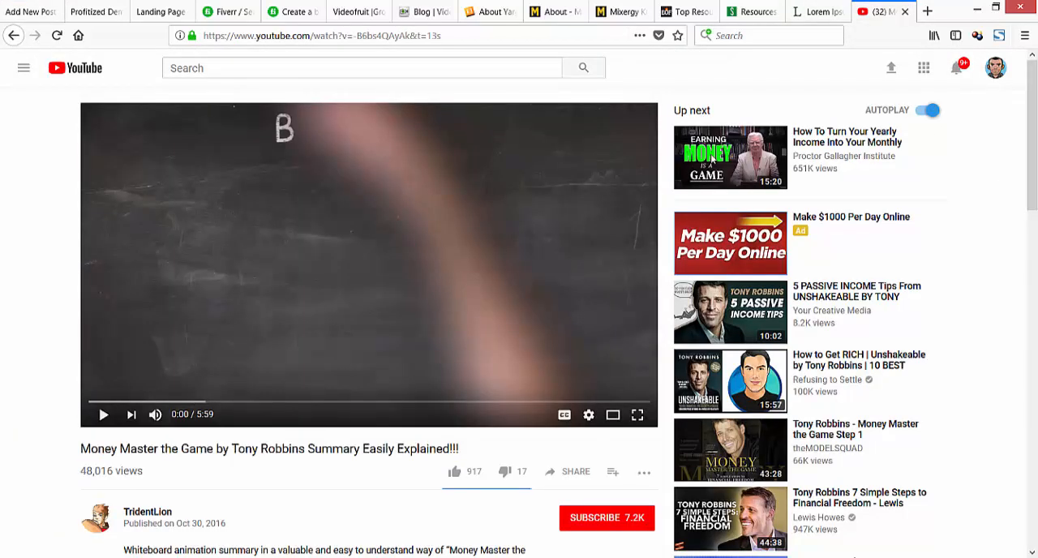
{"action": "scroll", "coordinate": [712, 159], "scroll_direction": "down", "scroll_amount": 4}
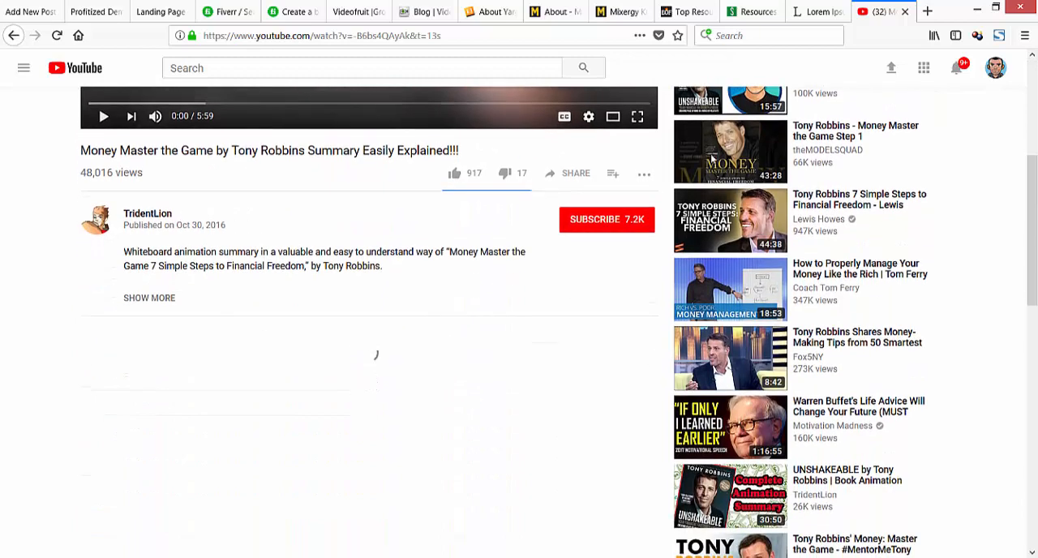
{"action": "scroll", "coordinate": [712, 159], "scroll_direction": "up", "scroll_amount": 4}
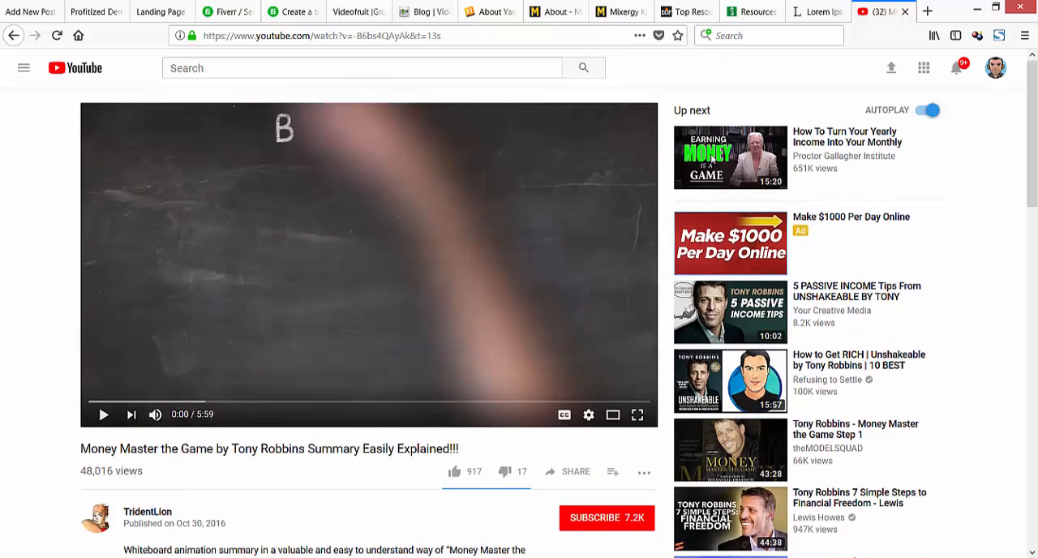
{"action": "left_click", "coordinate": [29, 11]}
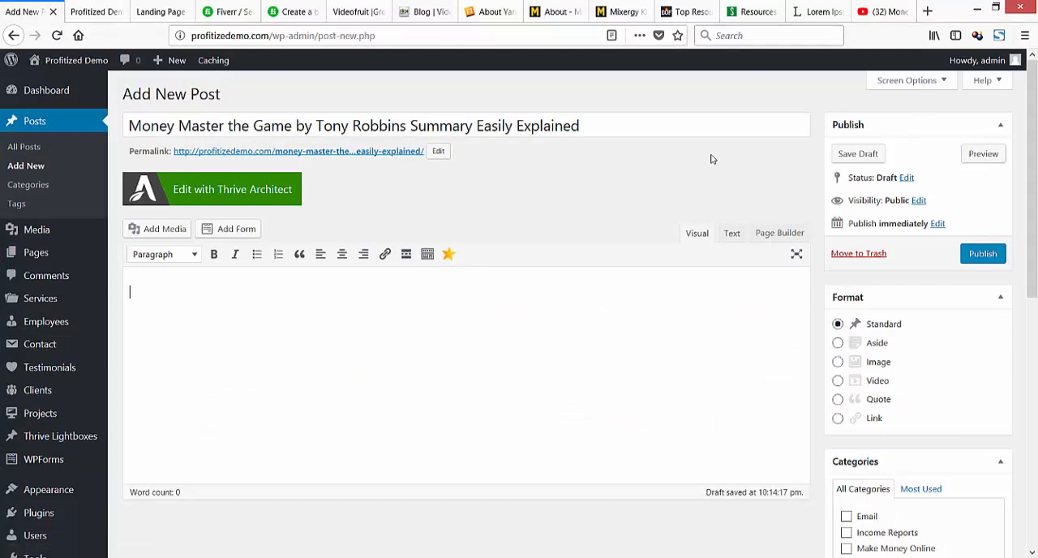
{"action": "key", "text": "ctrl+shift+Tab"}
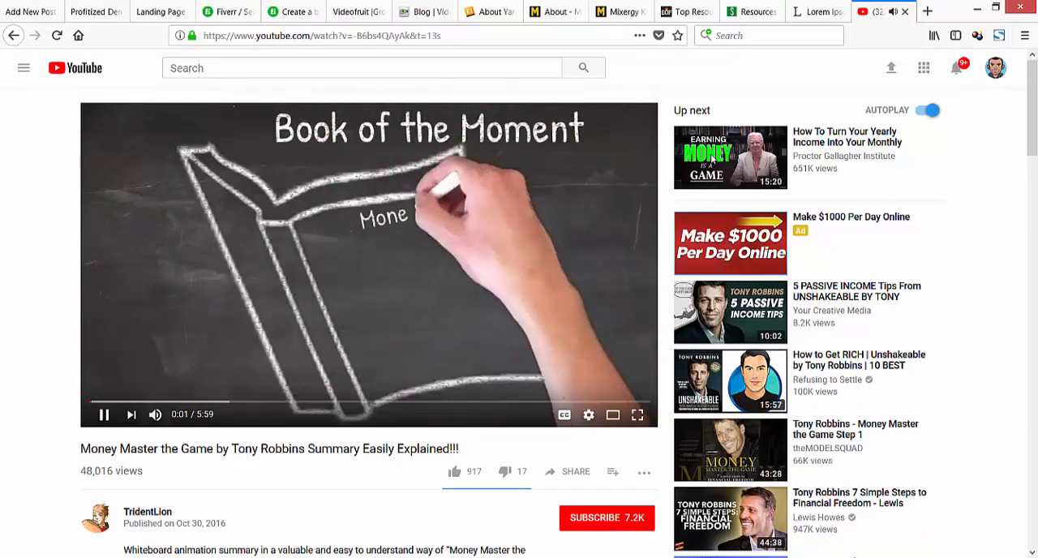
{"action": "key", "text": "space"}
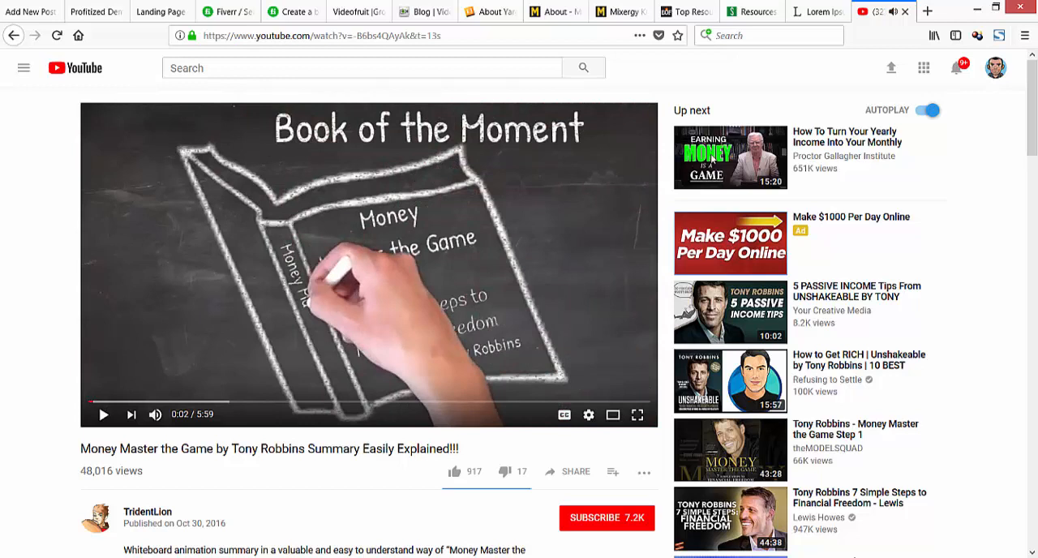
{"action": "key", "text": "space"}
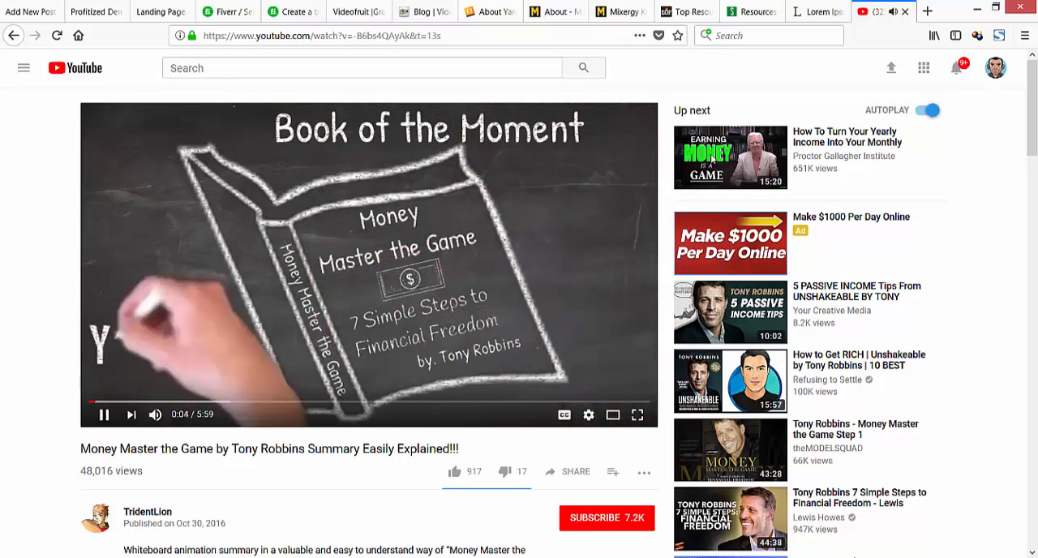
{"action": "key", "text": "space"}
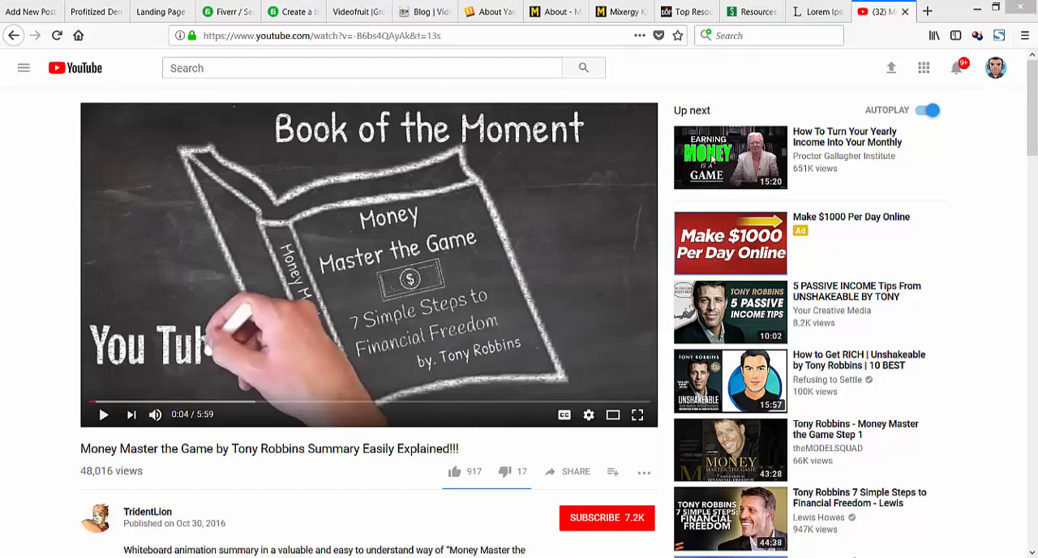
Paste the copied video title into the body of the new post.
{"action": "left_click", "coordinate": [31, 12]}
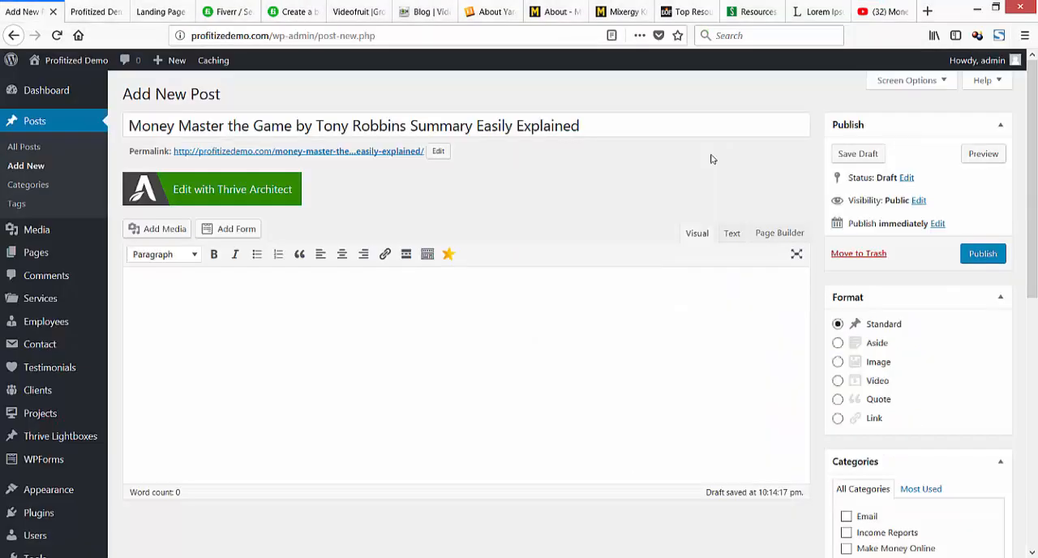
{"action": "key", "text": "ctrl+v"}
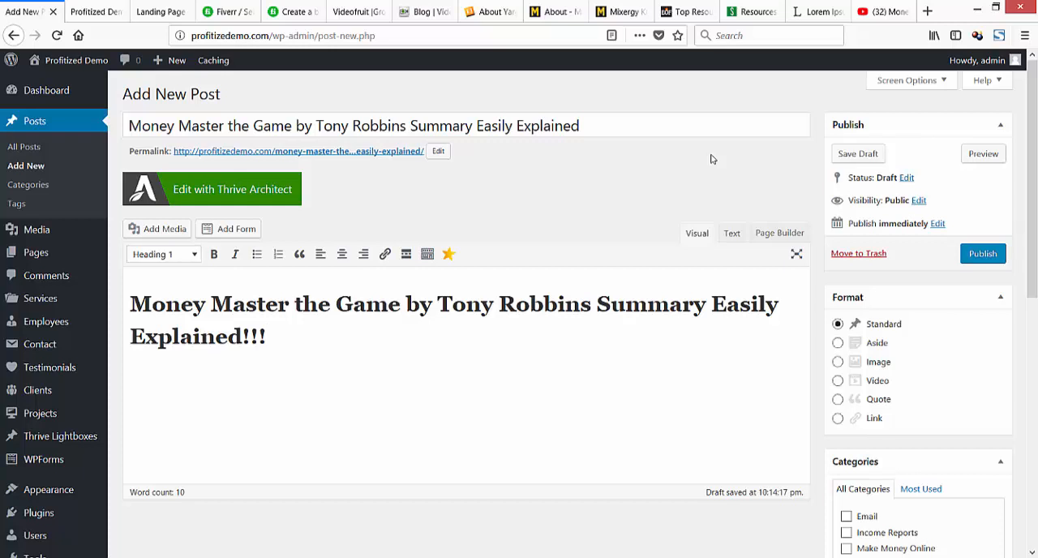
{"action": "key", "text": "ctrl+a"}
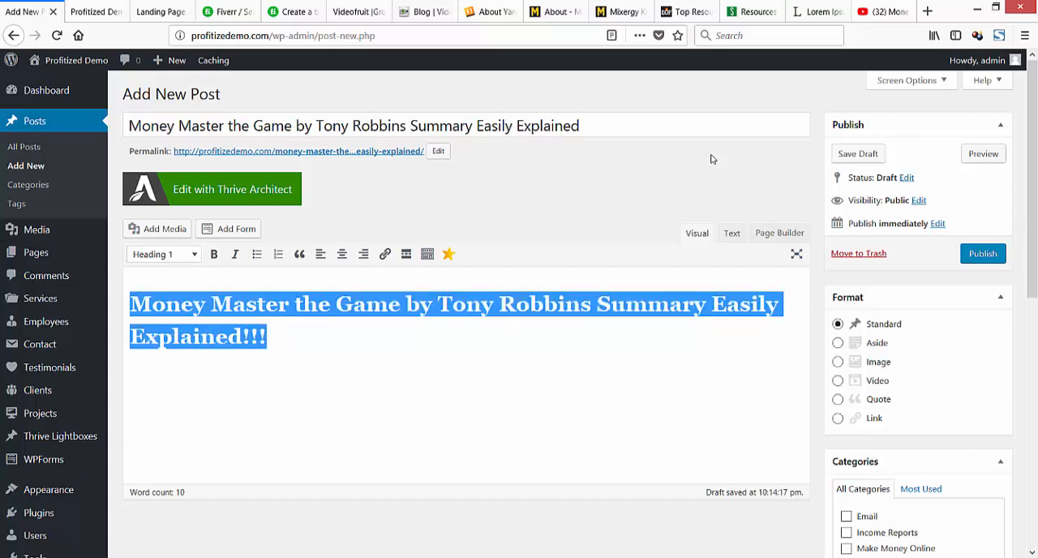
{"action": "key", "text": "Right"}
Format the pasted title in the post body as Heading 1 and center it.
{"action": "key", "text": "ctrl+a"}
{"action": "left_click", "coordinate": [164, 255]}
{"action": "left_click", "coordinate": [163, 279]}
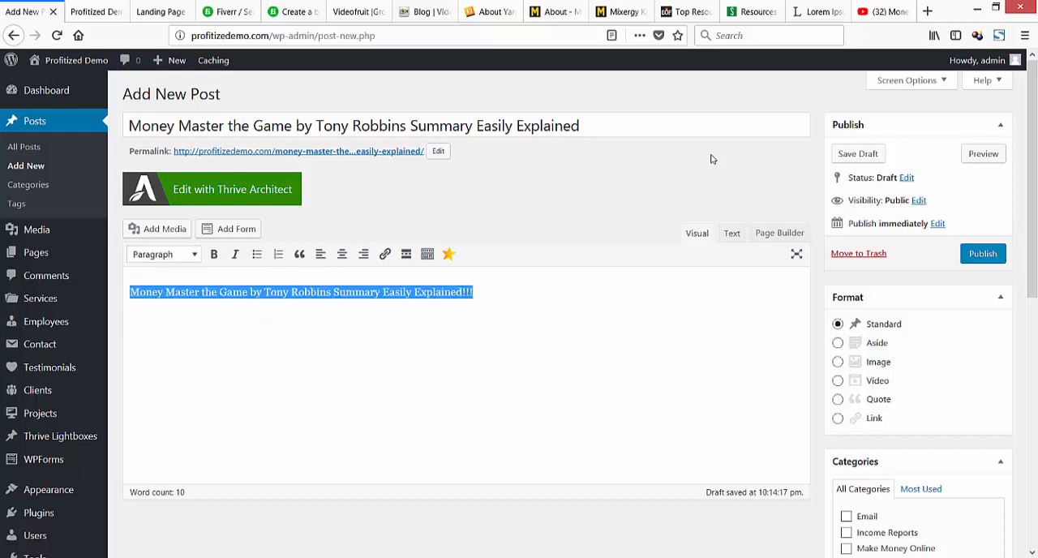
{"action": "left_click", "coordinate": [164, 254]}
{"action": "left_click", "coordinate": [163, 306]}
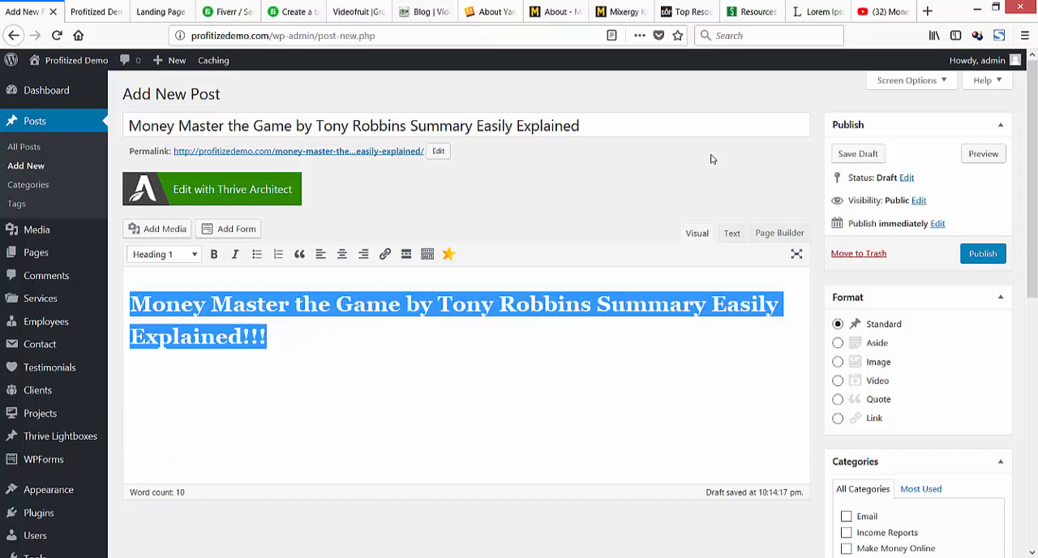
{"action": "left_click", "coordinate": [342, 254]}
{"action": "key", "text": "Right"}
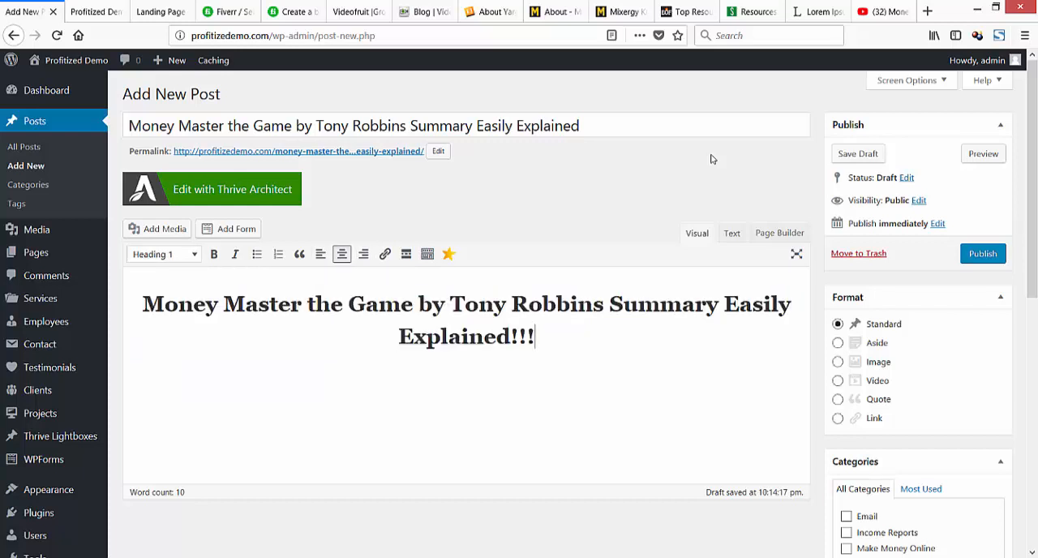
Add a blank line below the heading and a further line at the end of the post's HTML source.
{"action": "key", "text": "Return"}
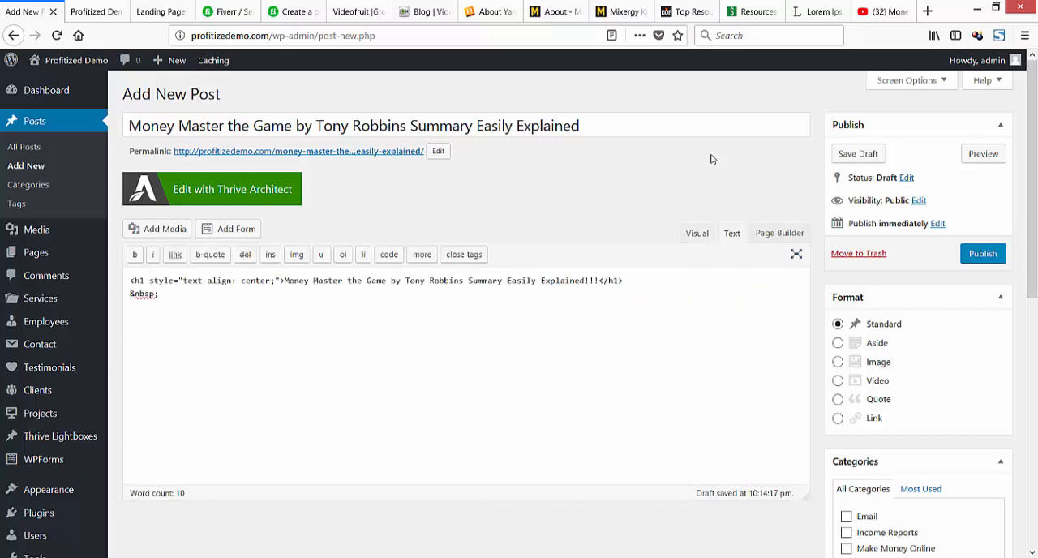
{"action": "key", "text": "End"}
{"action": "key", "text": "Return"}
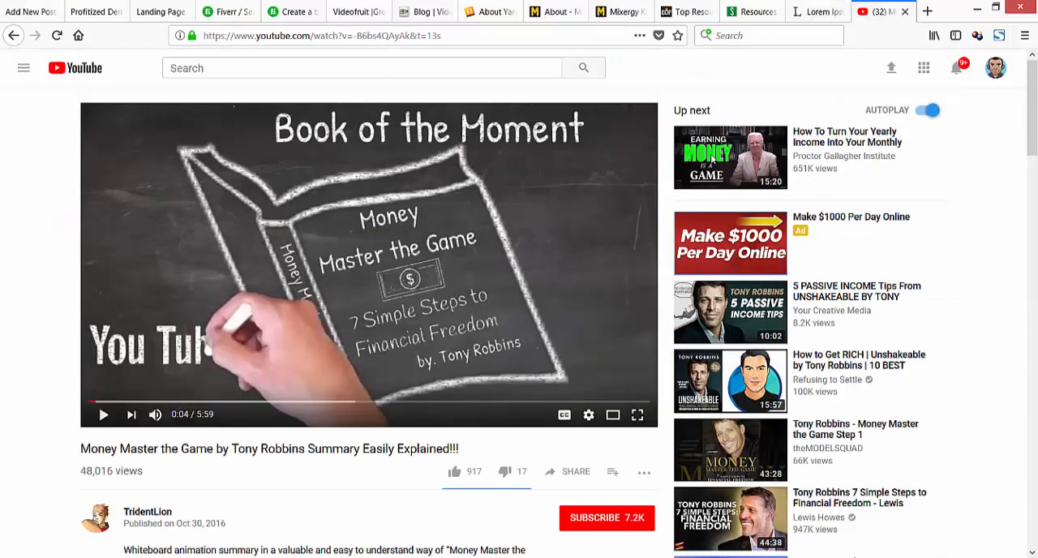
Examine the view count and ratings below the video on its YouTube page.
{"action": "scroll", "coordinate": [712, 159], "scroll_direction": "down", "scroll_amount": 3}
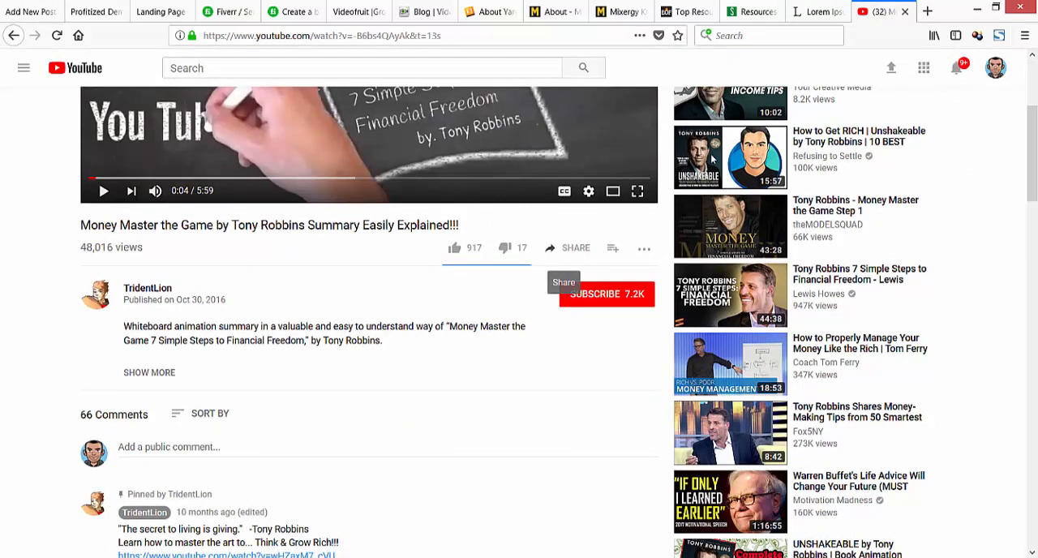
{"action": "left_click_drag", "start_coordinate": [81, 247], "coordinate": [113, 248]}
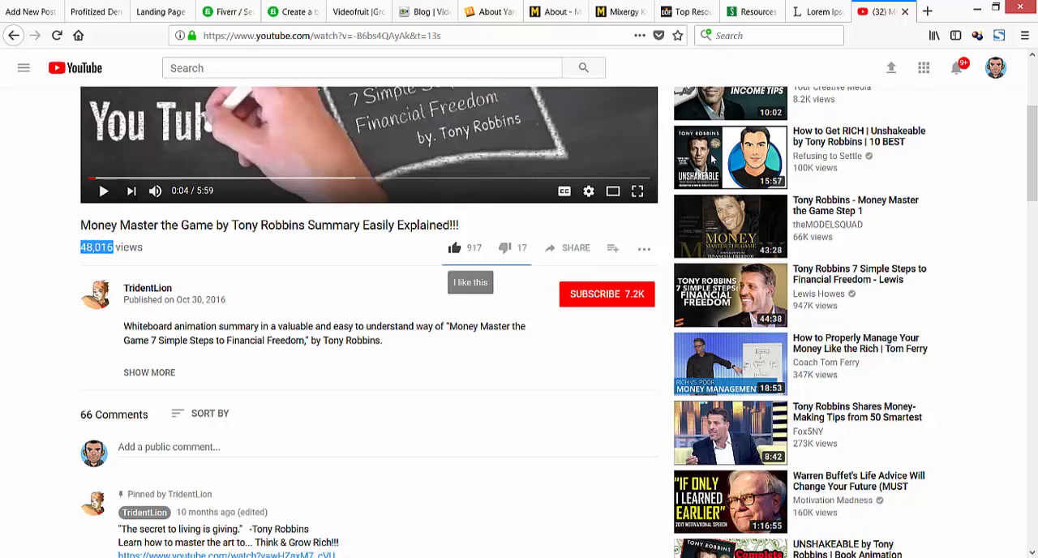
{"action": "scroll", "coordinate": [712, 160], "scroll_direction": "up", "scroll_amount": 5}
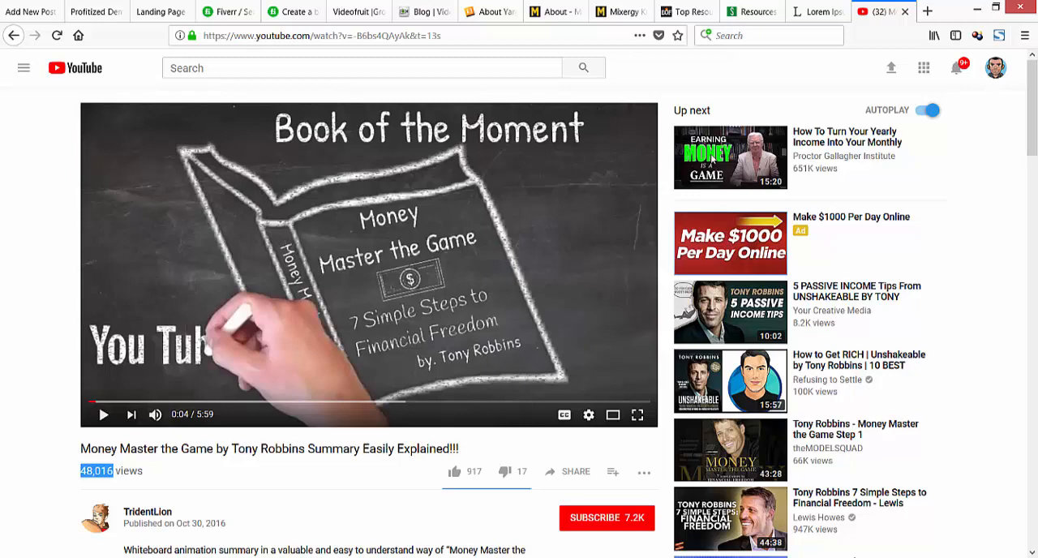
Open the embed options for the video and turn off showing suggested videos when the video finishes.
{"action": "scroll", "coordinate": [712, 160], "scroll_direction": "down", "scroll_amount": 2}
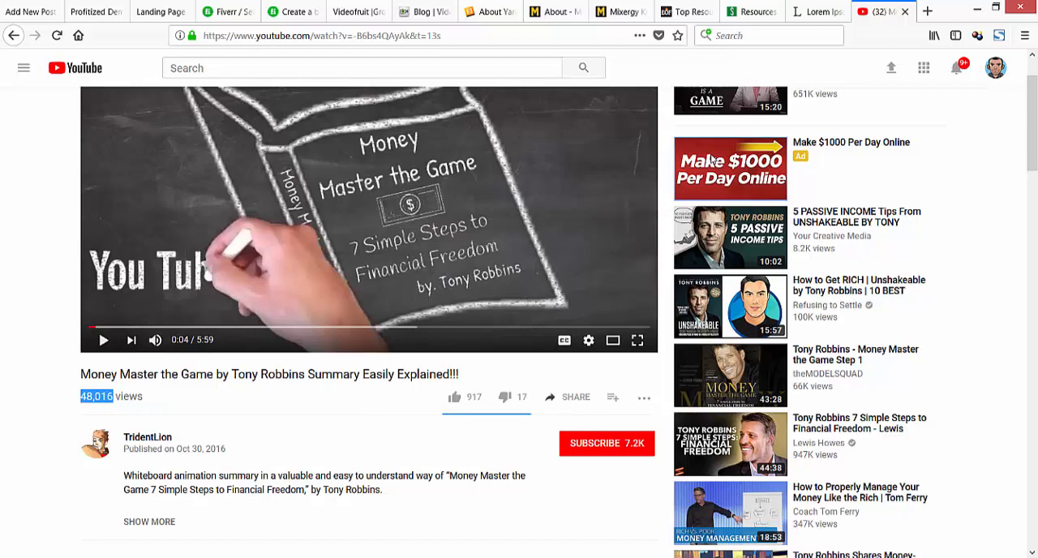
{"action": "left_click", "coordinate": [568, 397]}
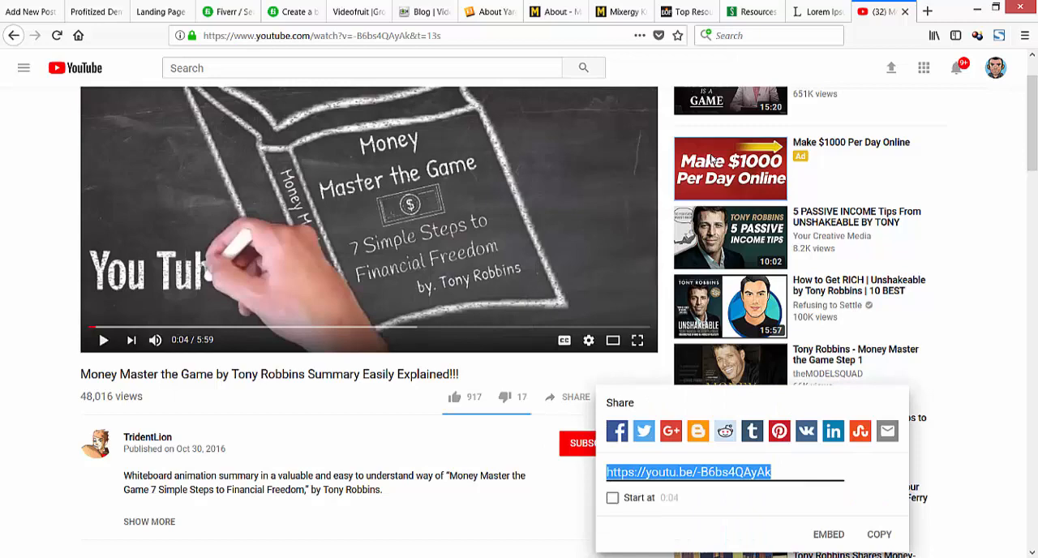
{"action": "left_click", "coordinate": [827, 534]}
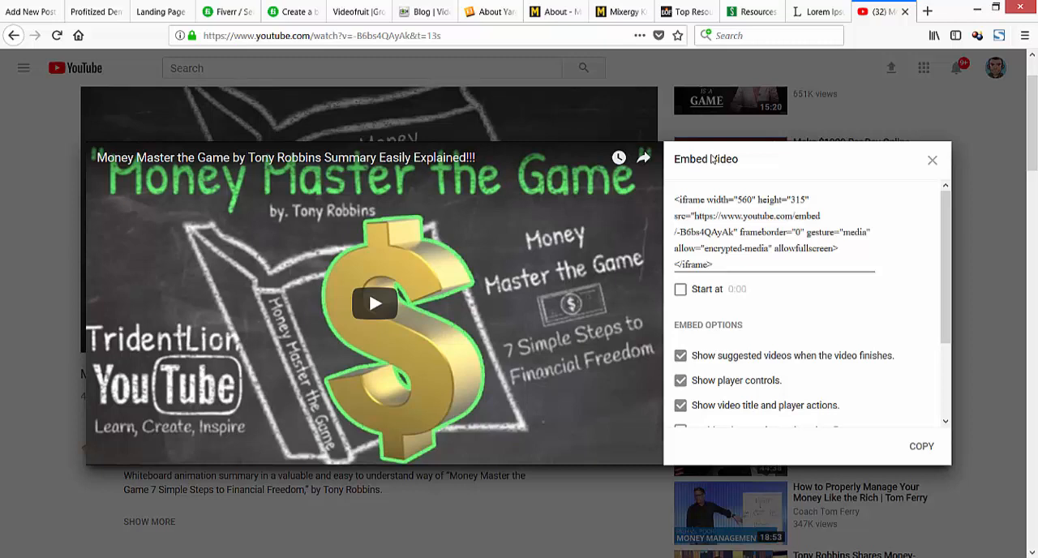
{"action": "left_click", "coordinate": [680, 356]}
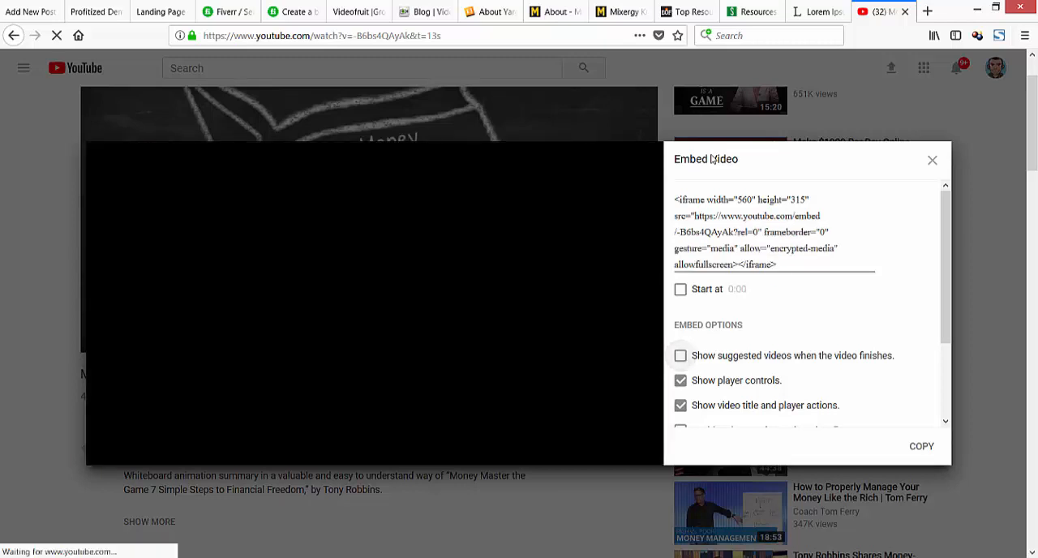
{"action": "scroll", "coordinate": [806, 308], "scroll_direction": "down", "scroll_amount": 3}
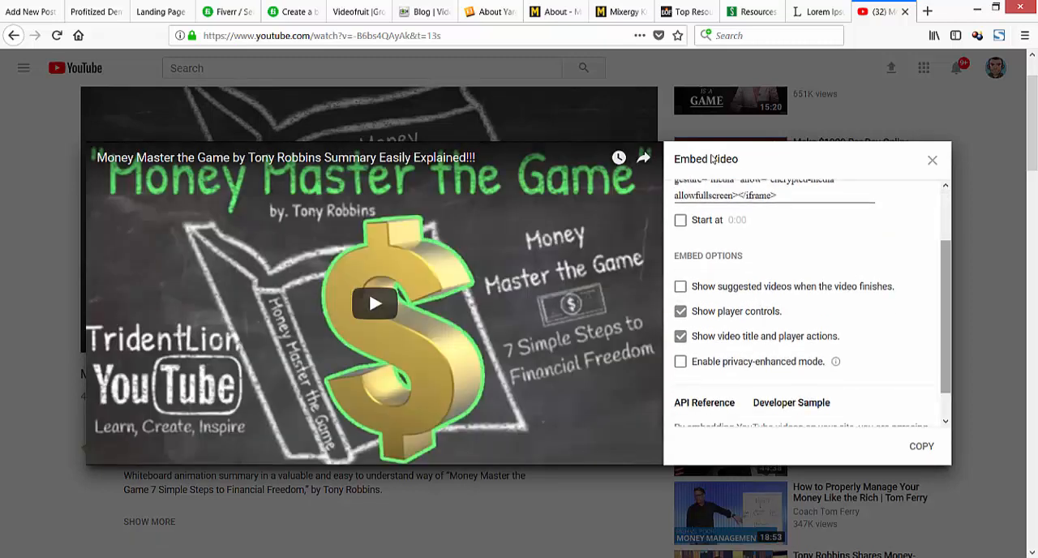
Copy the video's complete iframe embed code.
{"action": "scroll", "coordinate": [807, 308], "scroll_direction": "up", "scroll_amount": 3}
{"action": "left_click", "coordinate": [758, 264]}
{"action": "key", "text": "ctrl+a"}
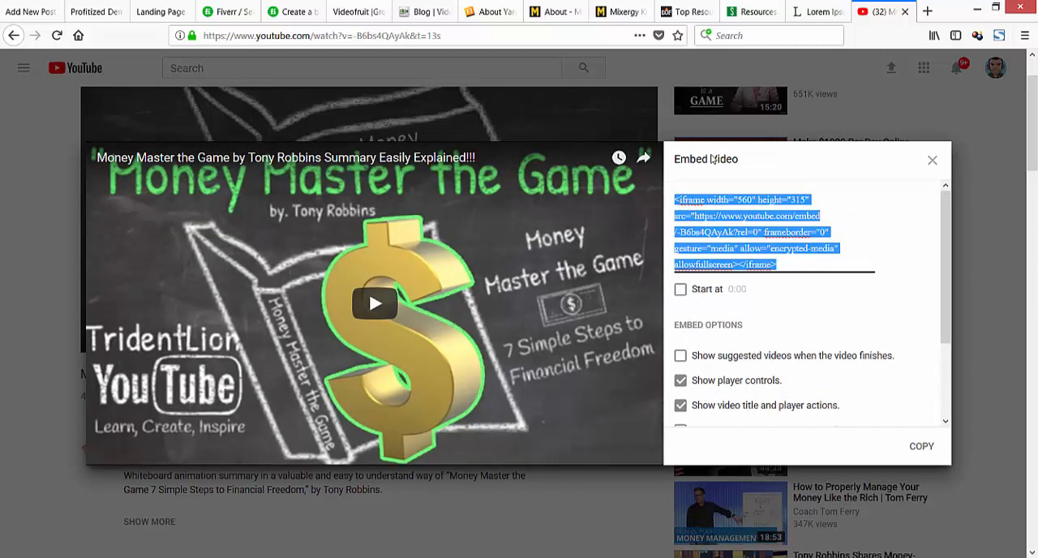
{"action": "right_click", "coordinate": [820, 214]}
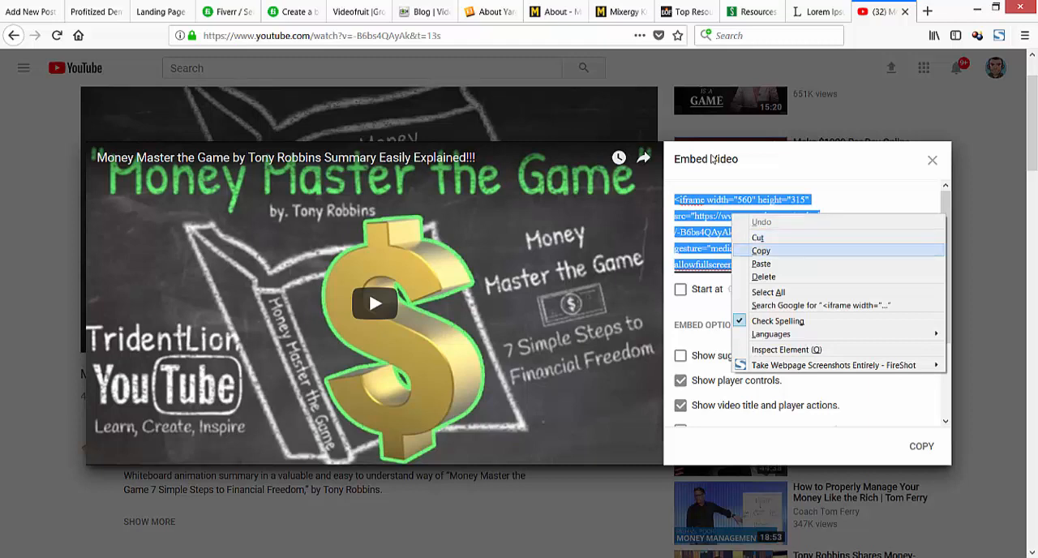
{"action": "left_click", "coordinate": [852, 250]}
Paste the embed code on the last line of the new WordPress post's HTML source.
{"action": "left_click", "coordinate": [34, 12]}
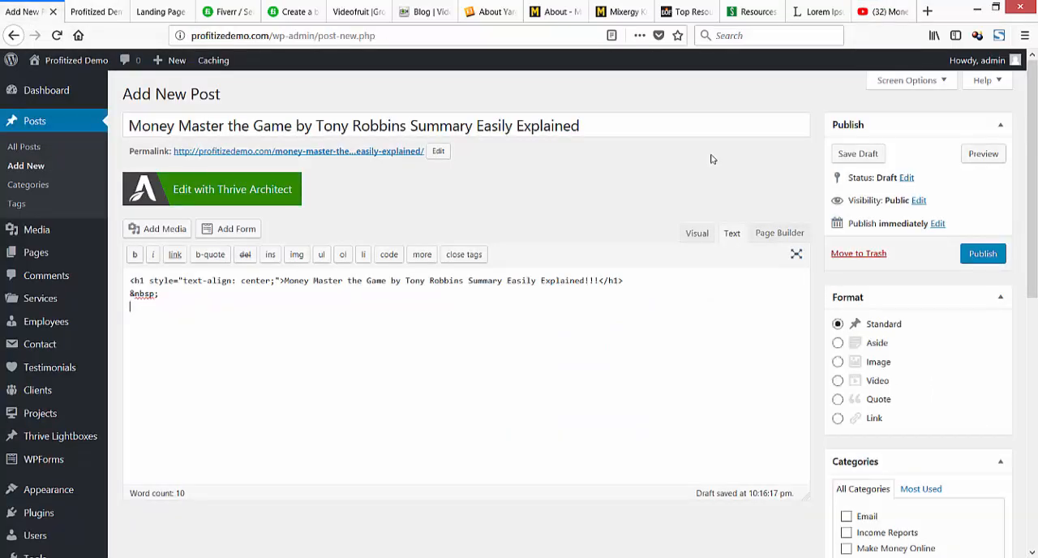
{"action": "right_click", "coordinate": [138, 307]}
{"action": "left_click", "coordinate": [169, 358]}
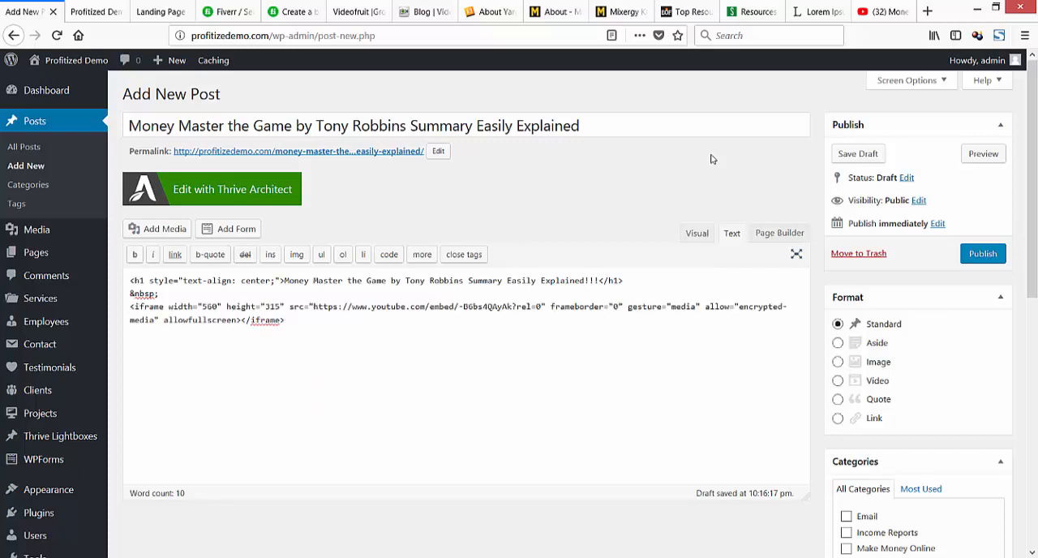
Try to center the embedded video in the post's visual view.
{"action": "left_click", "coordinate": [696, 233]}
{"action": "scroll", "coordinate": [466, 324], "scroll_direction": "down", "scroll_amount": 3}
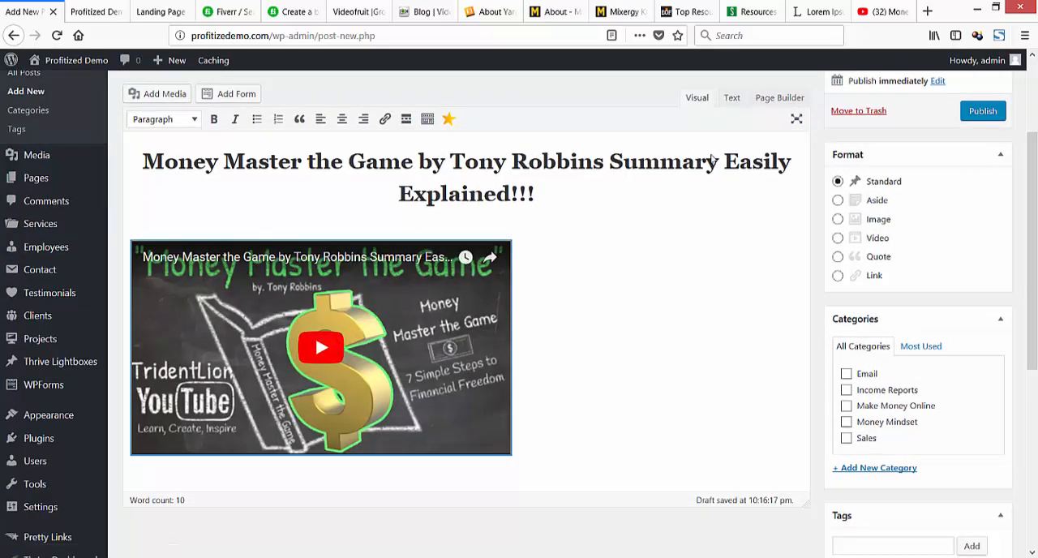
{"action": "left_click", "coordinate": [342, 120]}
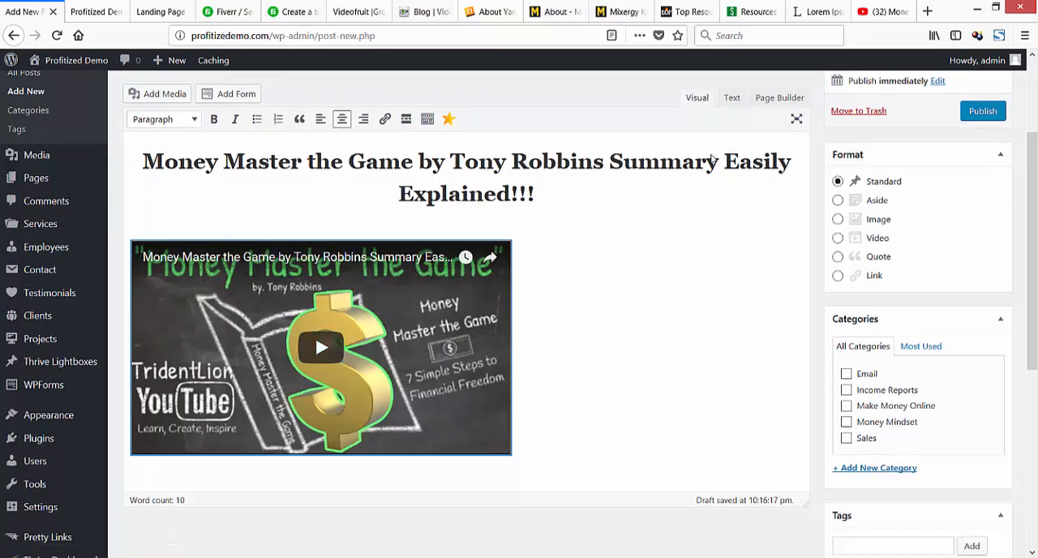
{"action": "left_click", "coordinate": [584, 365]}
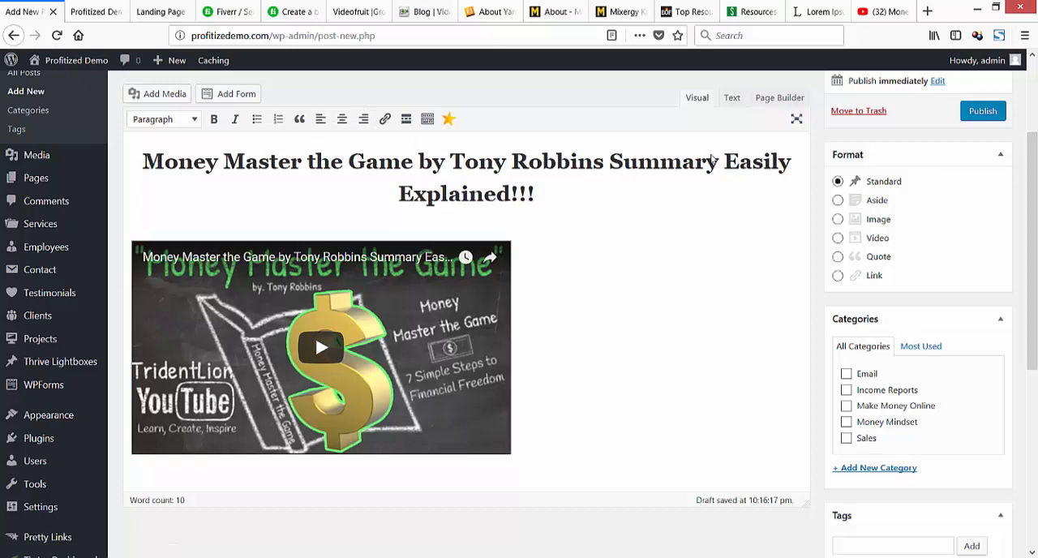
{"action": "left_click", "coordinate": [389, 348]}
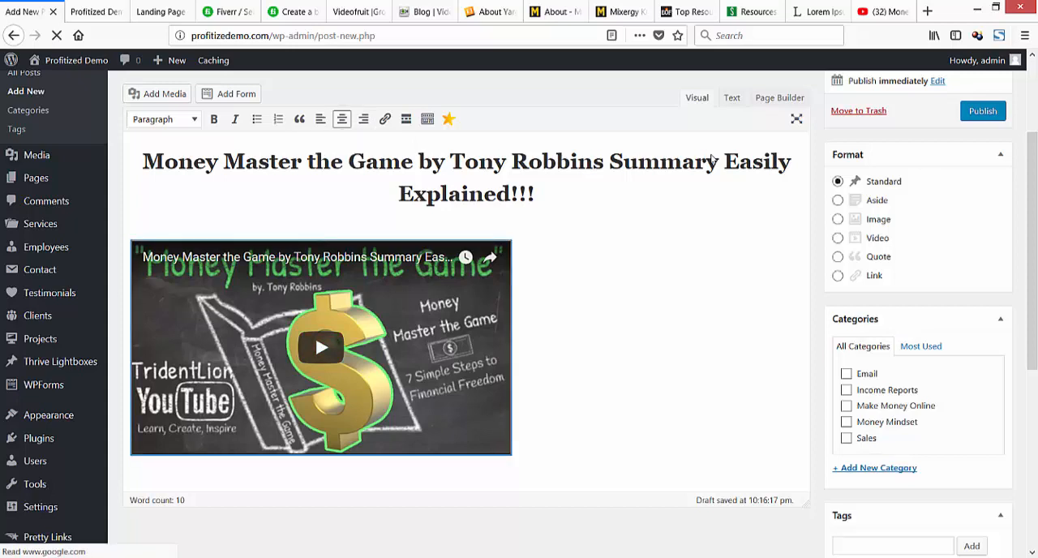
Insert an opening <center> tag directly before the iframe in the post's HTML source.
{"action": "left_click", "coordinate": [732, 97]}
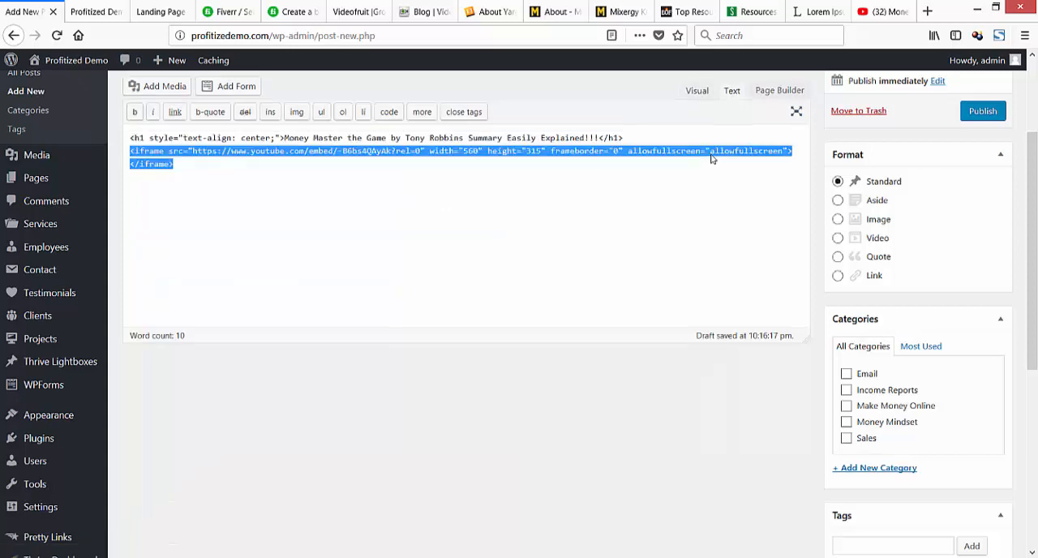
{"action": "key", "text": "Right"}
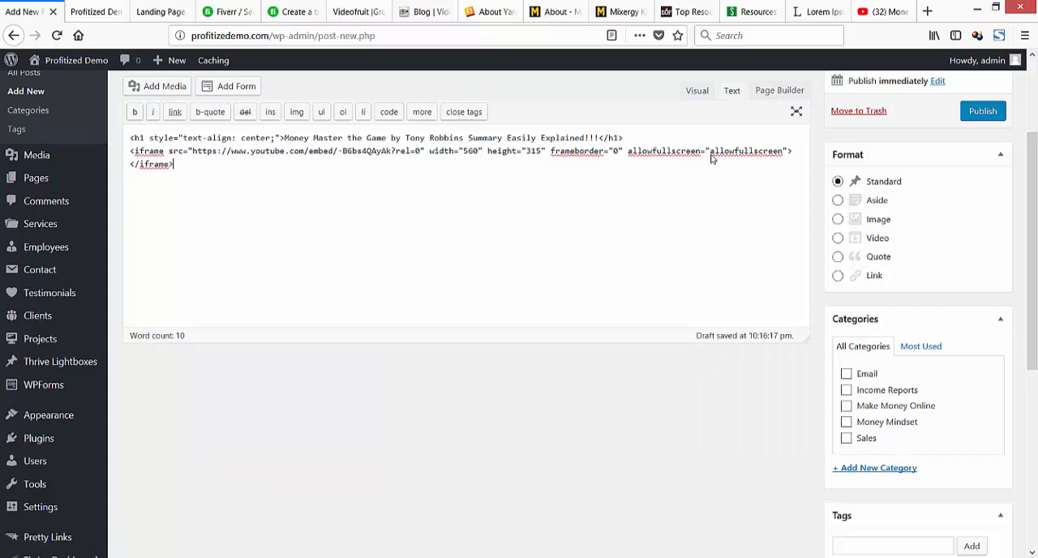
{"action": "key", "text": "Up"}
{"action": "key", "text": "Home"}
{"action": "type", "text": "<"}
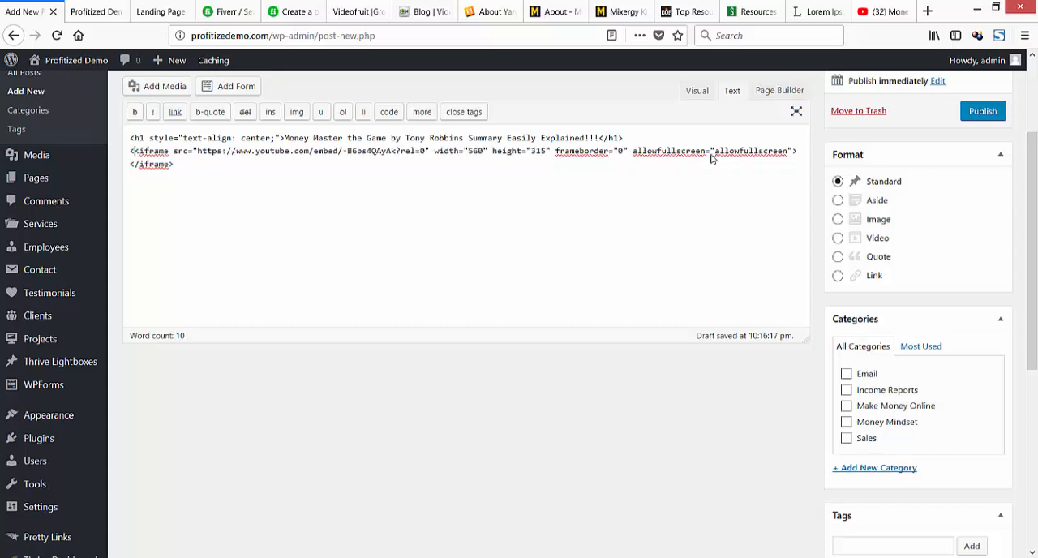
{"action": "type", "text": "center"}
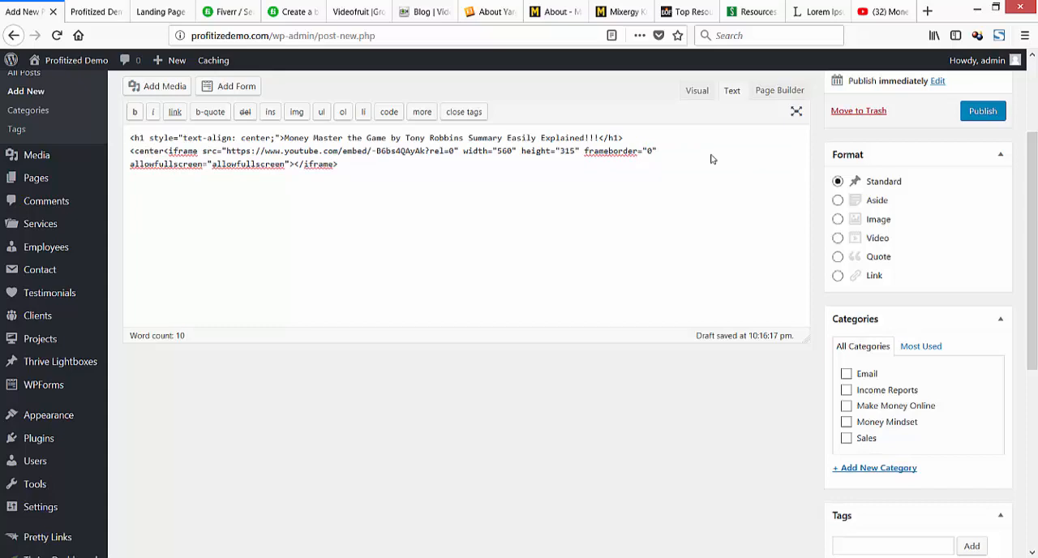
{"action": "type", "text": ">"}
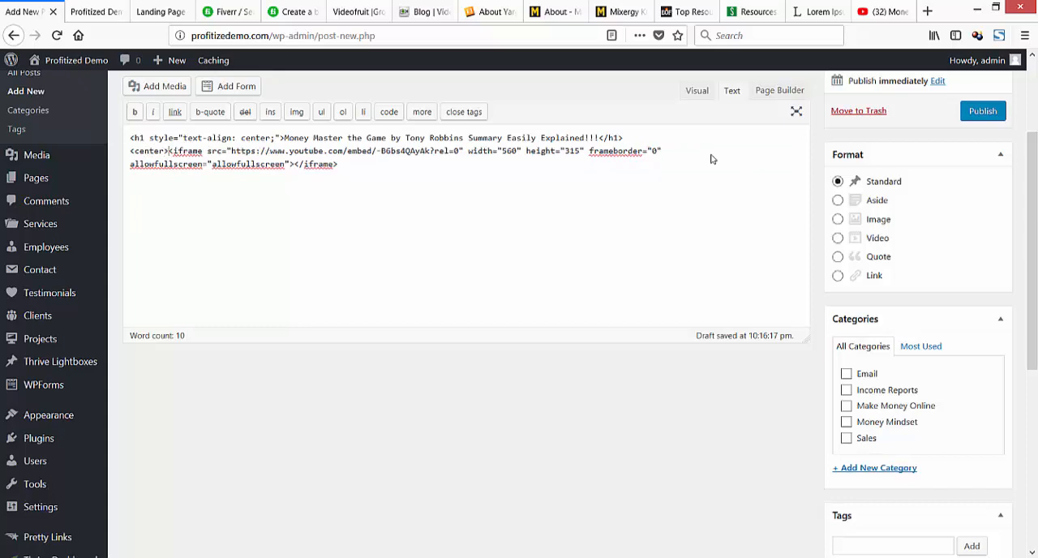
Add a closing </center> tag directly after the iframe's closing tag.
{"action": "key", "text": "shift+Left"}
{"action": "key", "text": "shift+Left"}
{"action": "key", "text": "shift+Left"}
{"action": "key", "text": "shift+Left"}
{"action": "key", "text": "shift+Left"}
{"action": "key", "text": "shift+Left"}
{"action": "key", "text": "shift+Left"}
{"action": "key", "text": "shift+Left"}
{"action": "left_click", "coordinate": [711, 158]}
{"action": "type", "text": "</"}
{"action": "type", "text": "center>"}
{"action": "key", "text": "shift+Left"}
{"action": "key", "text": "shift+Left"}
{"action": "key", "text": "shift+Left"}
{"action": "key", "text": "shift+Left"}
{"action": "key", "text": "shift+Left"}
{"action": "key", "text": "shift+Left"}
{"action": "key", "text": "shift+Left"}
{"action": "key", "text": "shift+Left"}
{"action": "key", "text": "shift+Left"}
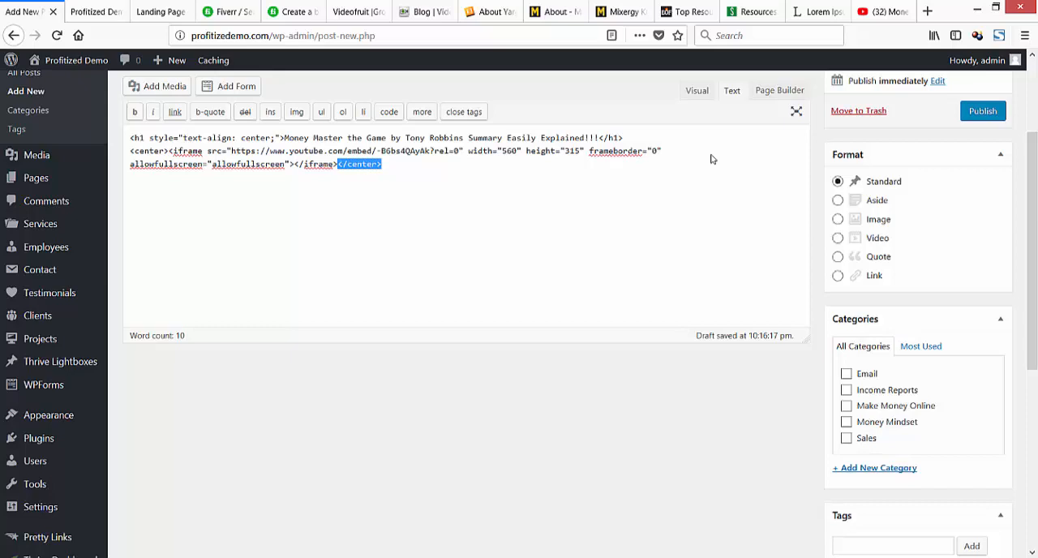
Check the opening center tag before the iframe and view the embedded video in the visual view.
{"action": "key", "text": "Up"}
{"action": "key", "text": "Home"}
{"action": "key", "text": "Right"}
{"action": "key", "text": "Right"}
{"action": "key", "text": "Right"}
{"action": "key", "text": "Right"}
{"action": "key", "text": "Right"}
{"action": "key", "text": "Right"}
{"action": "key", "text": "Right"}
{"action": "key", "text": "Right"}
{"action": "key", "text": "shift+Left"}
{"action": "key", "text": "shift+Left"}
{"action": "key", "text": "shift+Left"}
{"action": "key", "text": "shift+Left"}
{"action": "key", "text": "shift+Left"}
{"action": "key", "text": "shift+Left"}
{"action": "key", "text": "shift+Left"}
{"action": "left_click", "coordinate": [696, 91]}
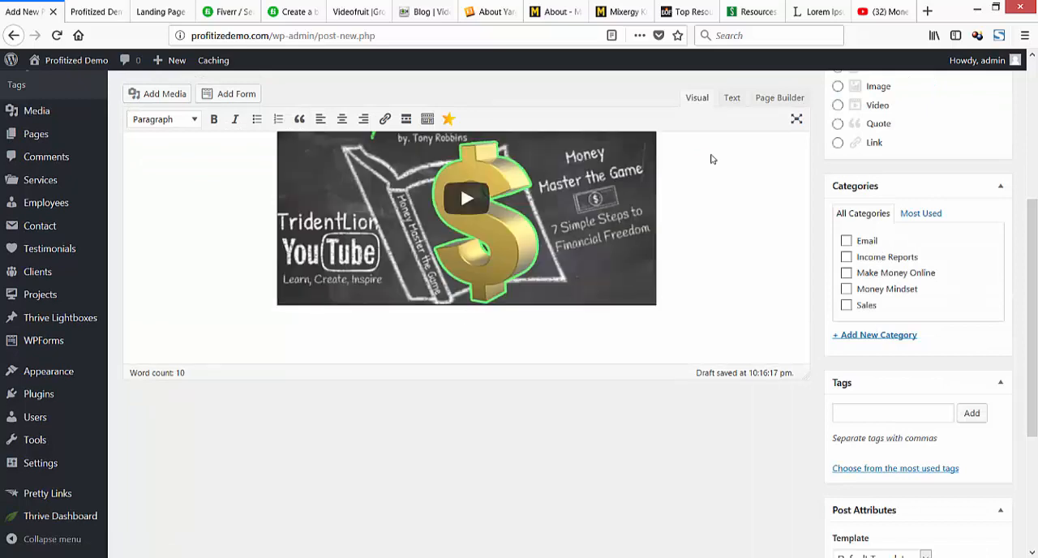
Enter the text "Intro" below the embedded video and start a new line after it.
{"action": "left_click", "coordinate": [321, 119]}
{"action": "scroll", "coordinate": [711, 158], "scroll_direction": "up", "scroll_amount": 5}
{"action": "scroll", "coordinate": [711, 159], "scroll_direction": "down", "scroll_amount": 5}
{"action": "type", "text": "Intor"}
{"action": "key", "text": "BackSpace"}
{"action": "key", "text": "BackSpace"}
{"action": "type", "text": "ro"}
{"action": "key", "text": "Return"}
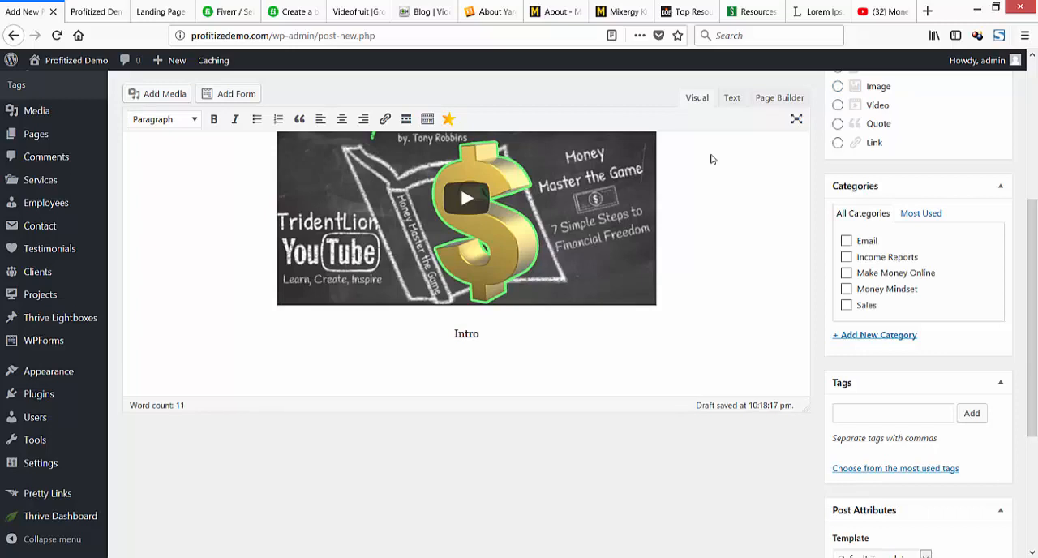
Return to the YouTube page, close the embed dialog and expand the full video description.
{"action": "left_click", "coordinate": [884, 11]}
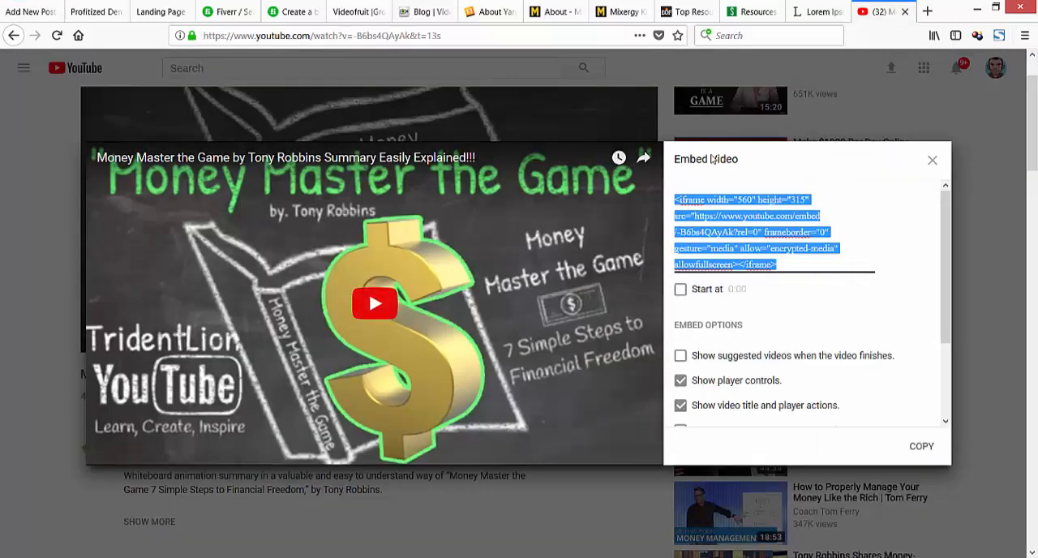
{"action": "left_click", "coordinate": [932, 161]}
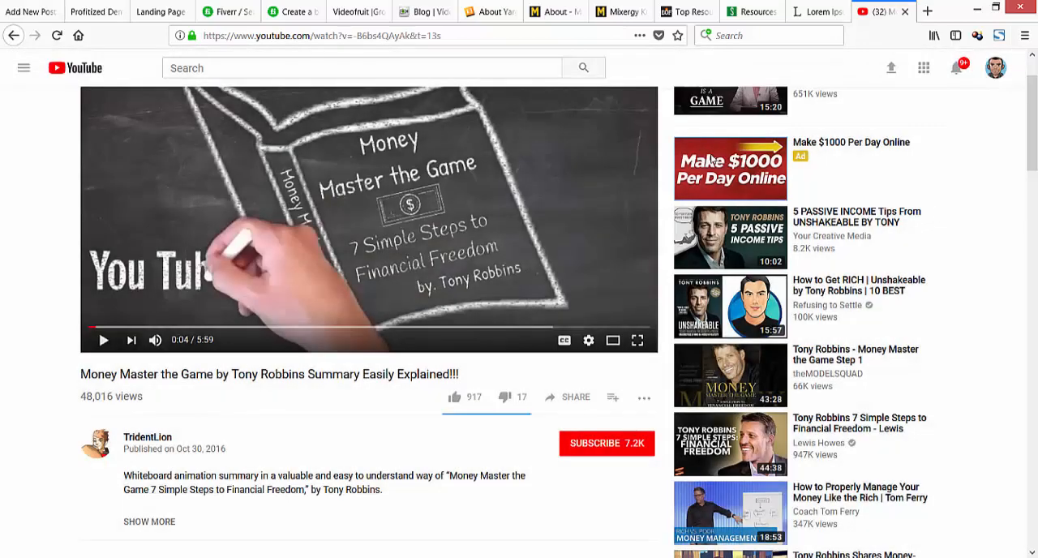
{"action": "scroll", "coordinate": [712, 160], "scroll_direction": "down", "scroll_amount": 5}
{"action": "scroll", "coordinate": [712, 161], "scroll_direction": "up", "scroll_amount": 3}
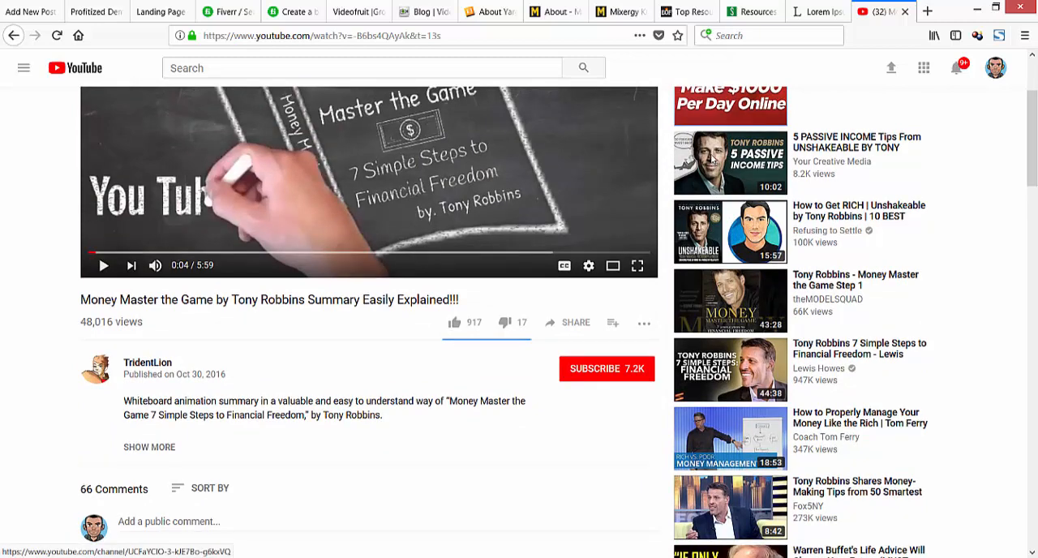
{"action": "scroll", "coordinate": [712, 160], "scroll_direction": "down", "scroll_amount": 3}
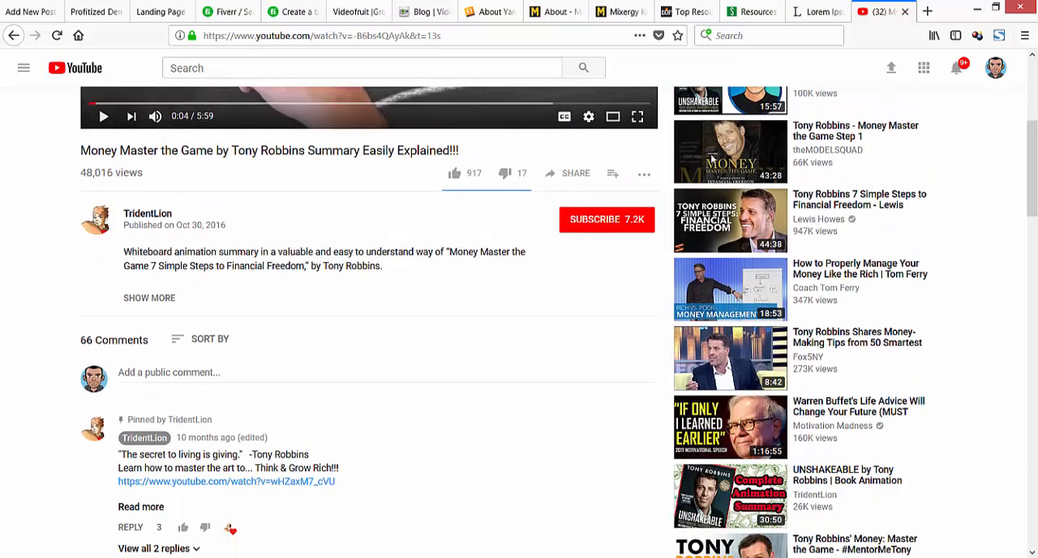
{"action": "scroll", "coordinate": [712, 159], "scroll_direction": "down", "scroll_amount": 2}
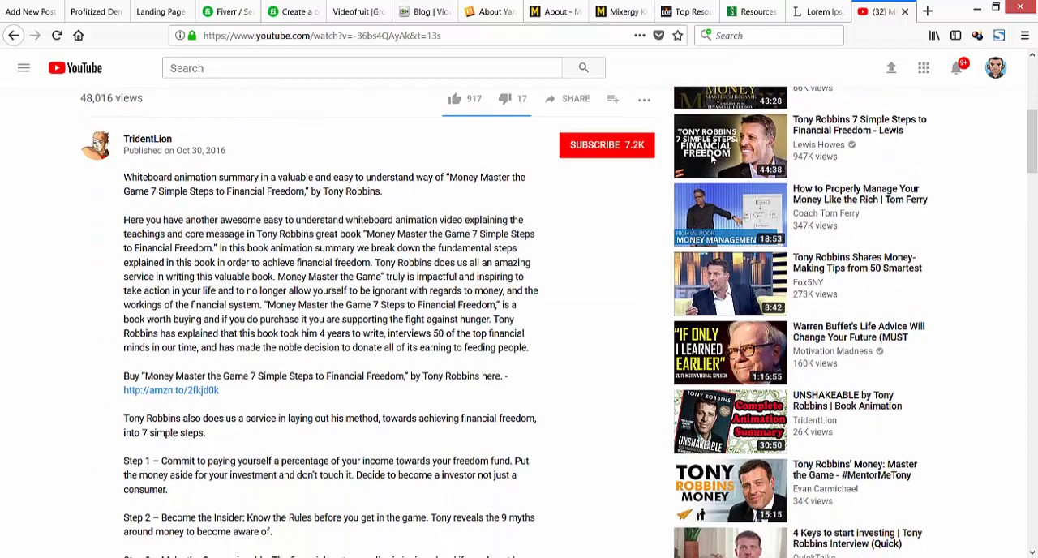
Copy the Step 1 to Step 7 text from the video description.
{"action": "left_click_drag", "start_coordinate": [123, 220], "coordinate": [532, 347]}
{"action": "scroll", "coordinate": [712, 159], "scroll_direction": "down", "scroll_amount": 6}
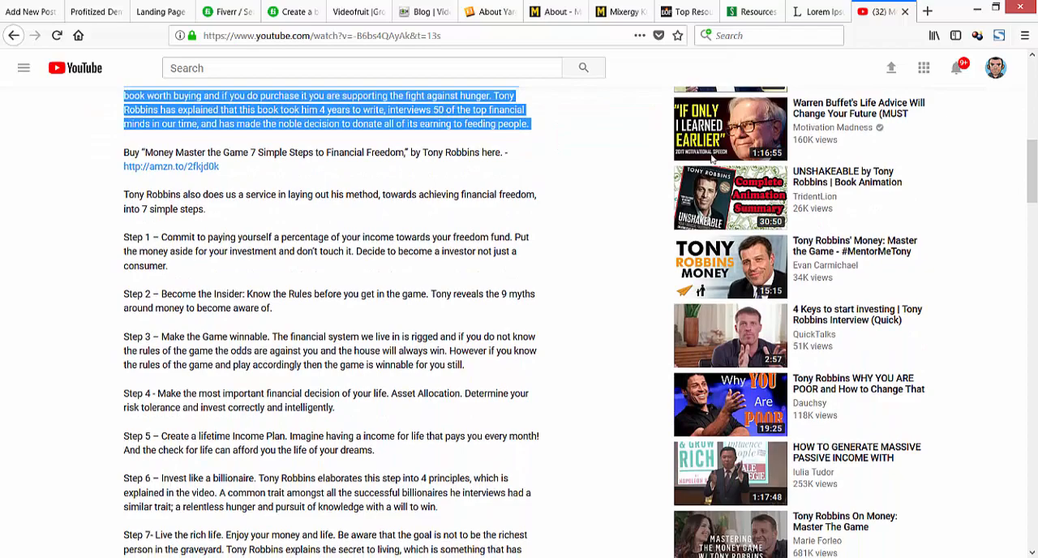
{"action": "left_click_drag", "start_coordinate": [124, 238], "coordinate": [421, 341]}
{"action": "scroll", "coordinate": [246, 251], "scroll_direction": "down", "scroll_amount": 5}
{"action": "scroll", "coordinate": [712, 159], "scroll_direction": "up", "scroll_amount": 6}
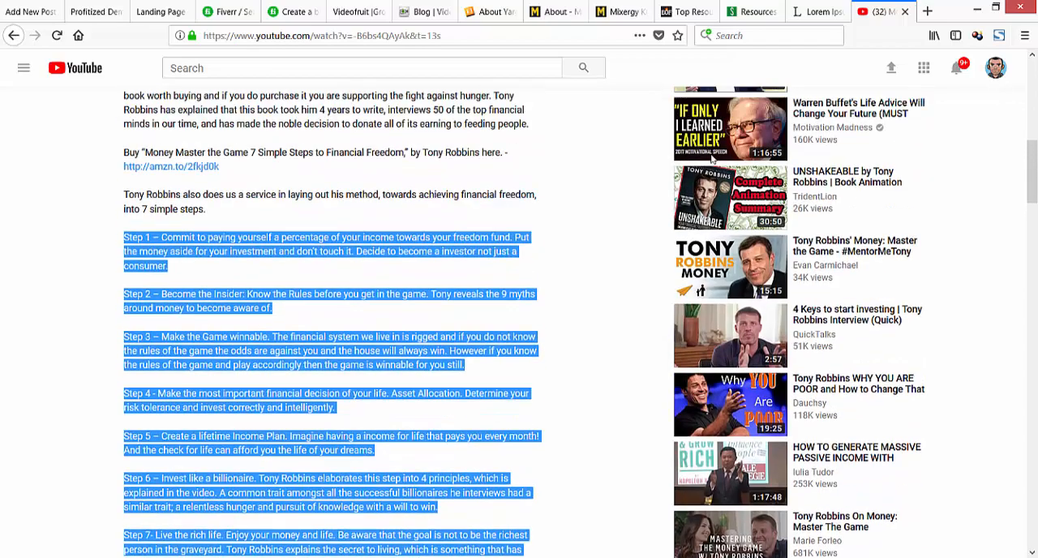
{"action": "right_click", "coordinate": [144, 235]}
{"action": "left_click", "coordinate": [172, 245]}
Paste the copied seven steps below the Intro line in the WordPress post.
{"action": "key", "text": "ctrl+1"}
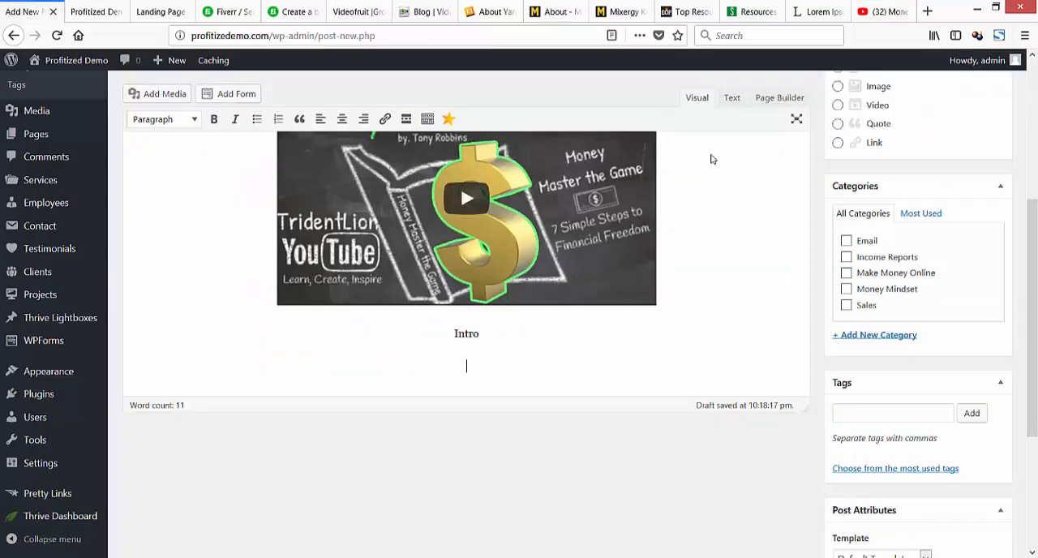
{"action": "key", "text": "Menu"}
{"action": "key", "text": "Down"}
{"action": "key", "text": "Down"}
{"action": "key", "text": "Down"}
{"action": "key", "text": "Down"}
{"action": "key", "text": "Return"}
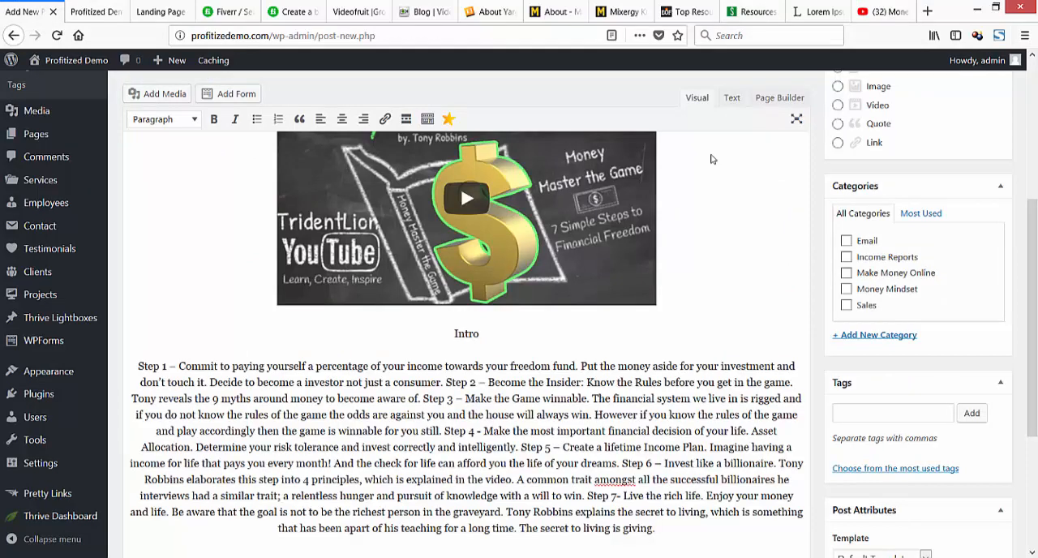
Try to left-align the Intro line and the pasted seven steps.
{"action": "key", "text": "ctrl+shift+Up"}
{"action": "key", "text": "ctrl+shift+Up"}
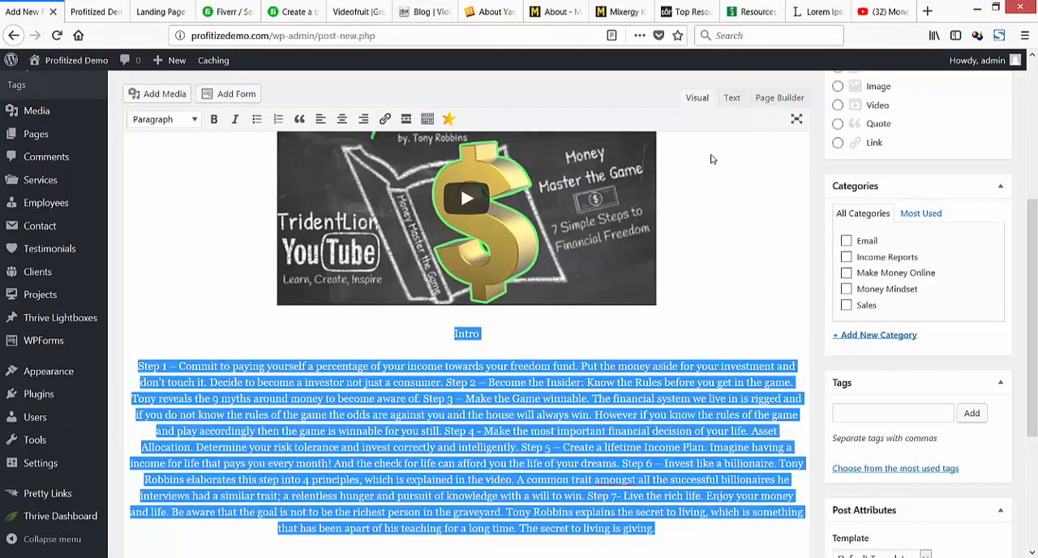
{"action": "left_click", "coordinate": [320, 119]}
In the post's HTML source, move the Intro text onto its own line, one blank line below the video embed code.
{"action": "left_click", "coordinate": [731, 98]}
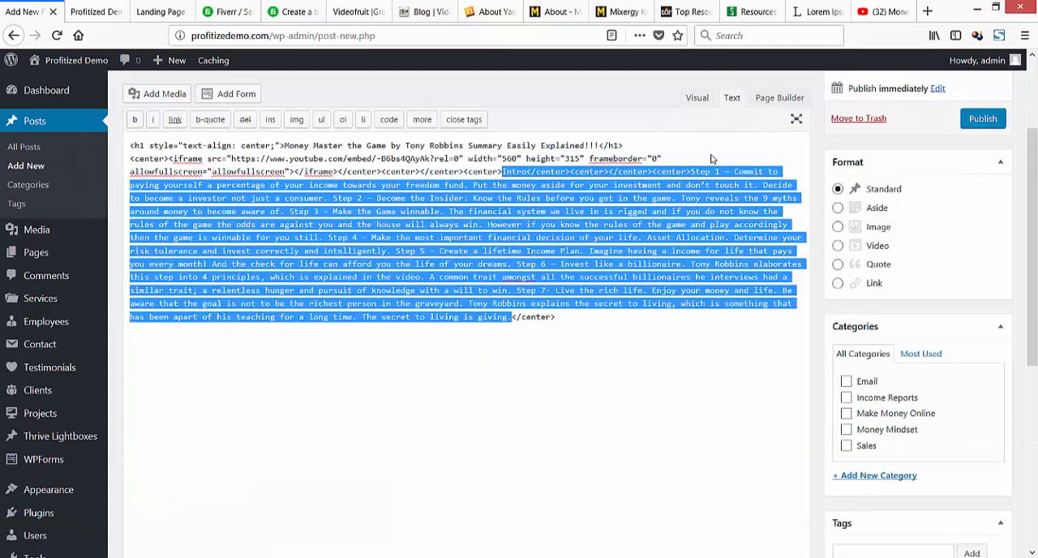
{"action": "left_click", "coordinate": [710, 159]}
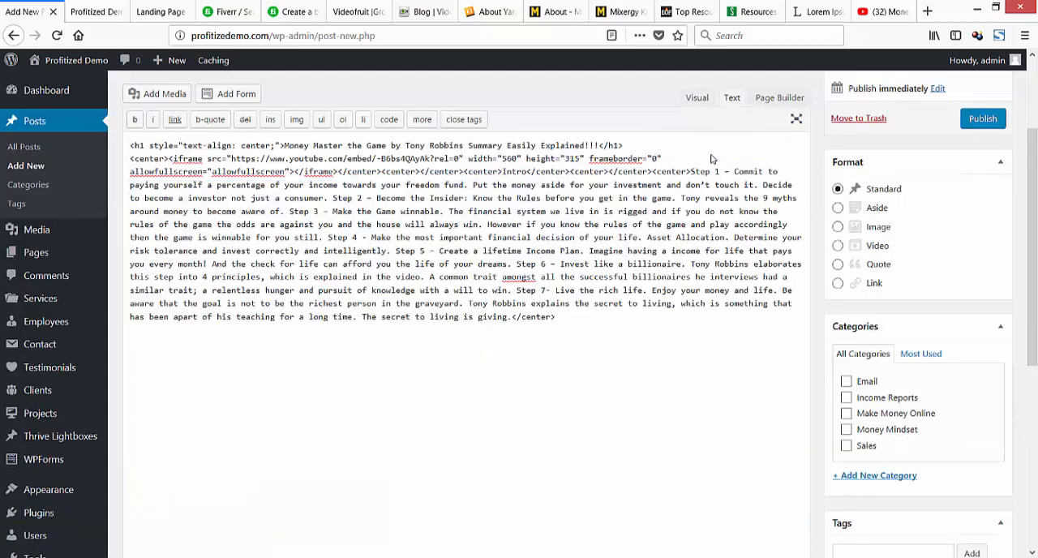
{"action": "key", "text": "Return"}
{"action": "key", "text": "Return"}
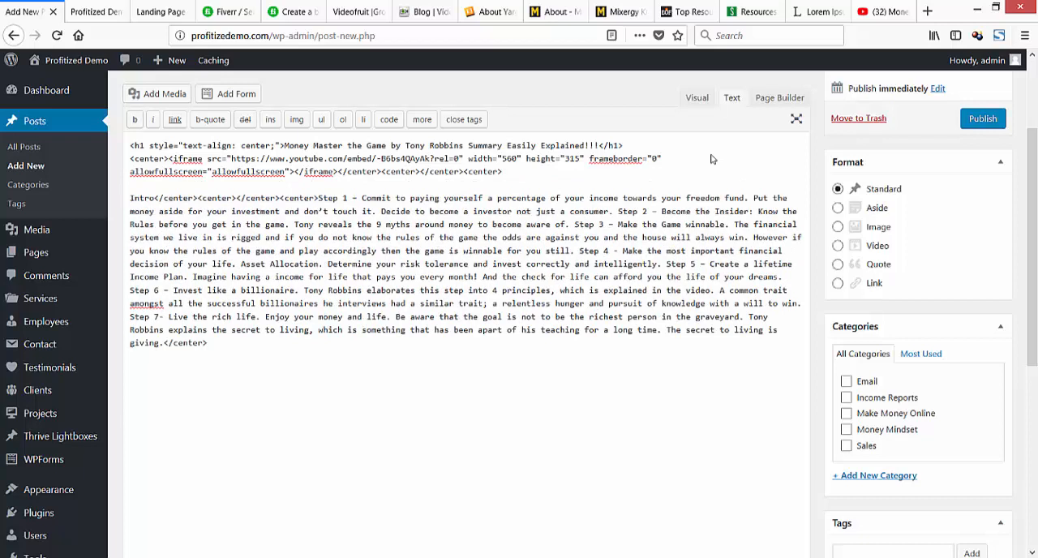
Remove the center tags between Intro and Step 1 and start Step 1 on a new line.
{"action": "left_click_drag", "start_coordinate": [319, 198], "coordinate": [154, 198]}
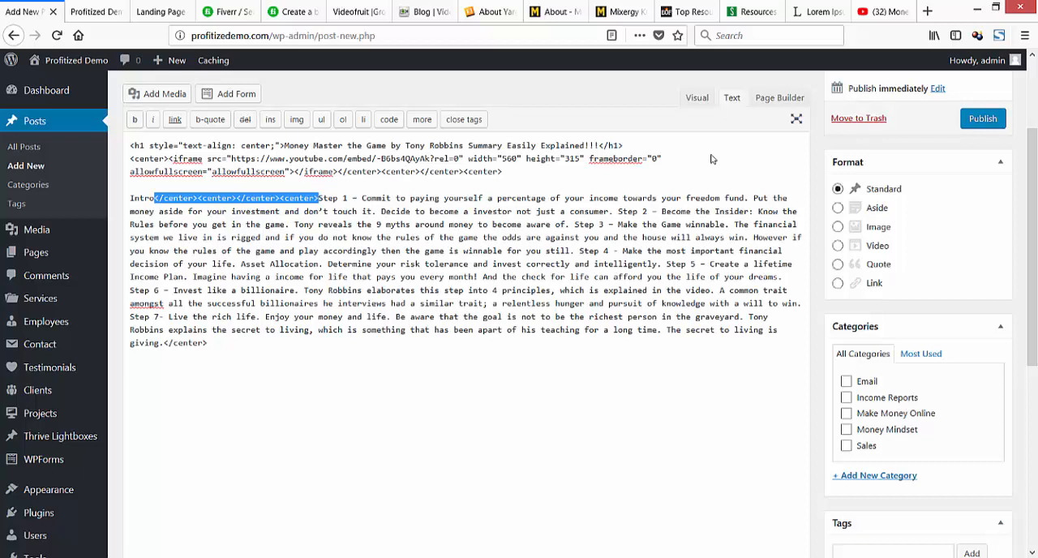
{"action": "key", "text": "BackSpace"}
{"action": "key", "text": "BackSpace"}
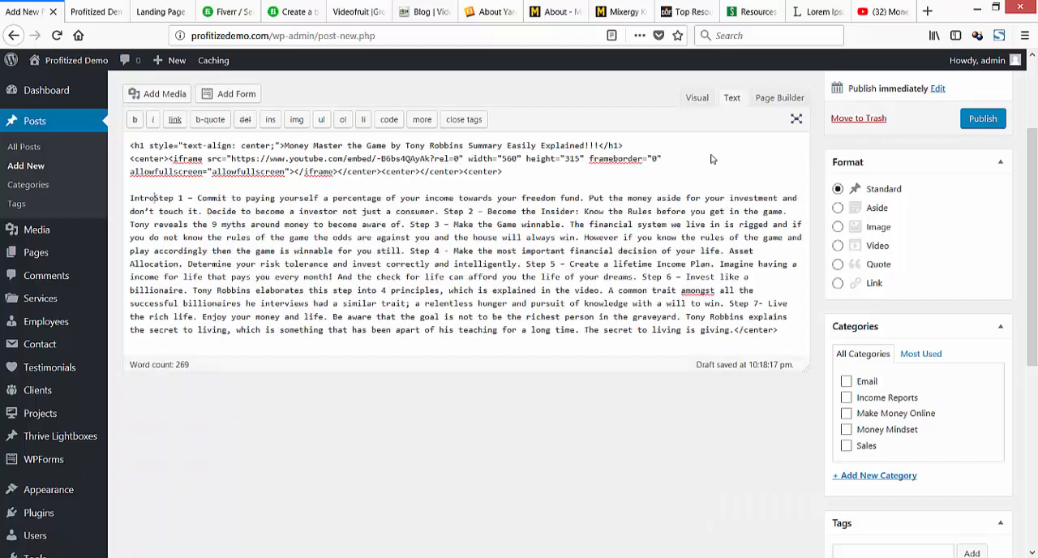
{"action": "key", "text": "Return"}
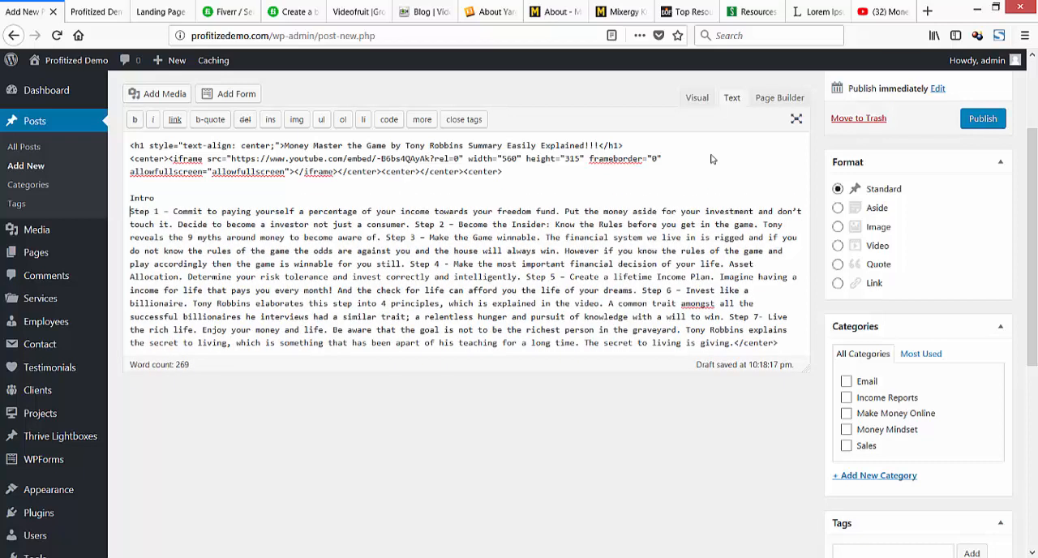
Remove the closing center tag after the last step and the surplus center tags after the video embed, then return to visual editing.
{"action": "key", "text": "ctrl+End"}
{"action": "key", "text": "ctrl+shift+Left"}
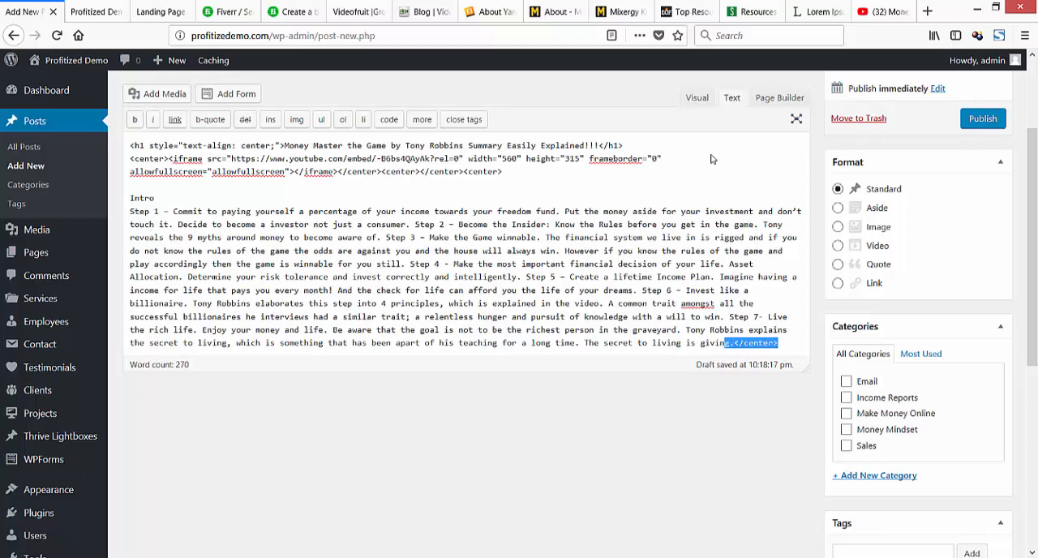
{"action": "key", "text": "BackSpace"}
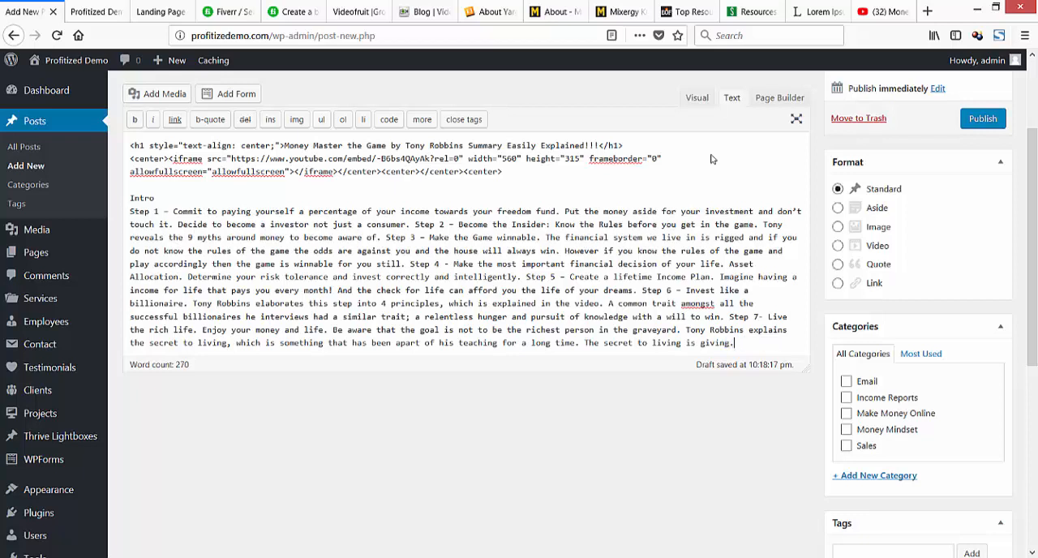
{"action": "left_click_drag", "start_coordinate": [502, 172], "coordinate": [381, 172]}
{"action": "key", "text": "BackSpace"}
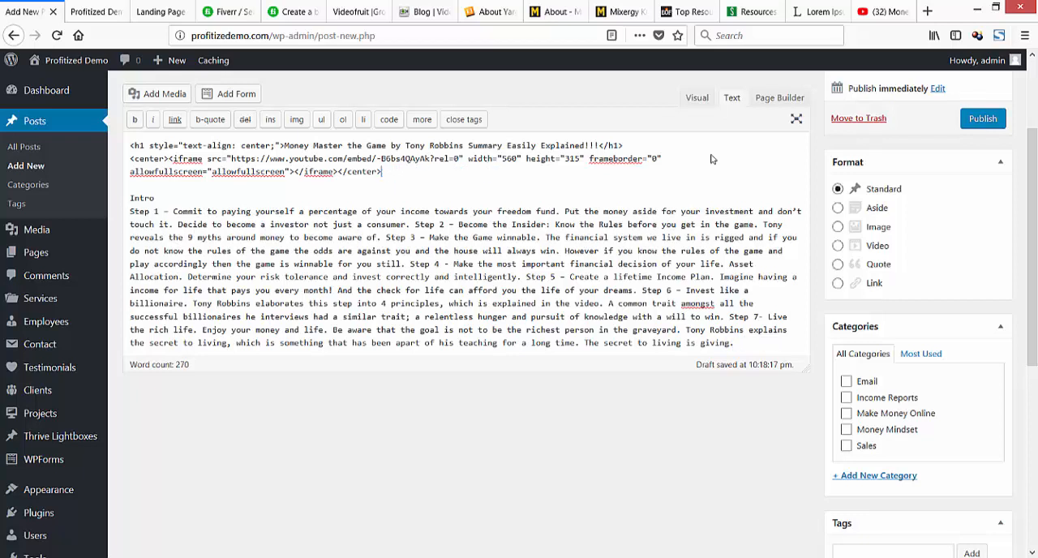
{"action": "left_click", "coordinate": [698, 98]}
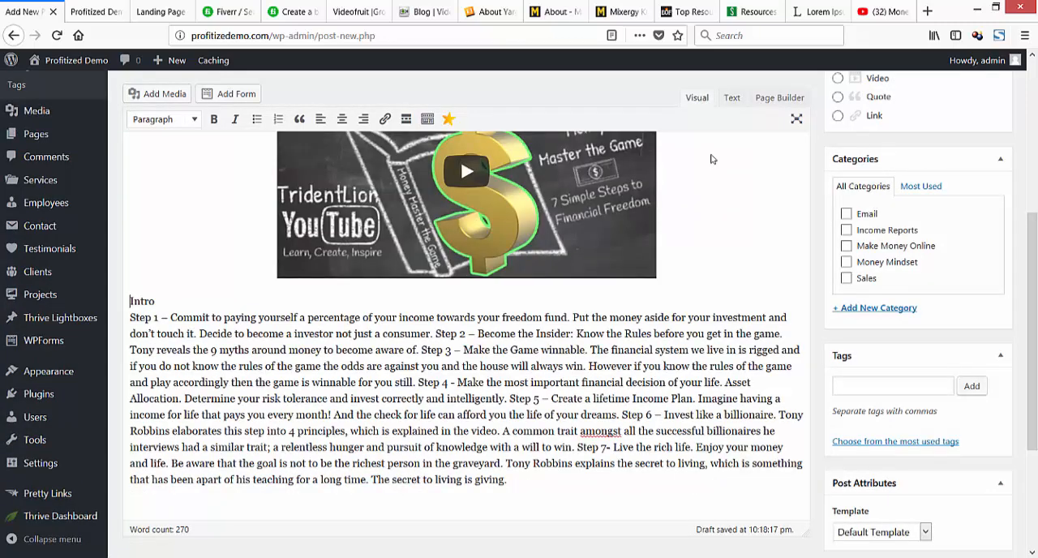
Split the pasted text so that Step 2, Step 3, Step 4 and Step 5 each begin a new paragraph.
{"action": "key", "text": "shift+End"}
{"action": "left_click", "coordinate": [436, 334]}
{"action": "key", "text": "Return"}
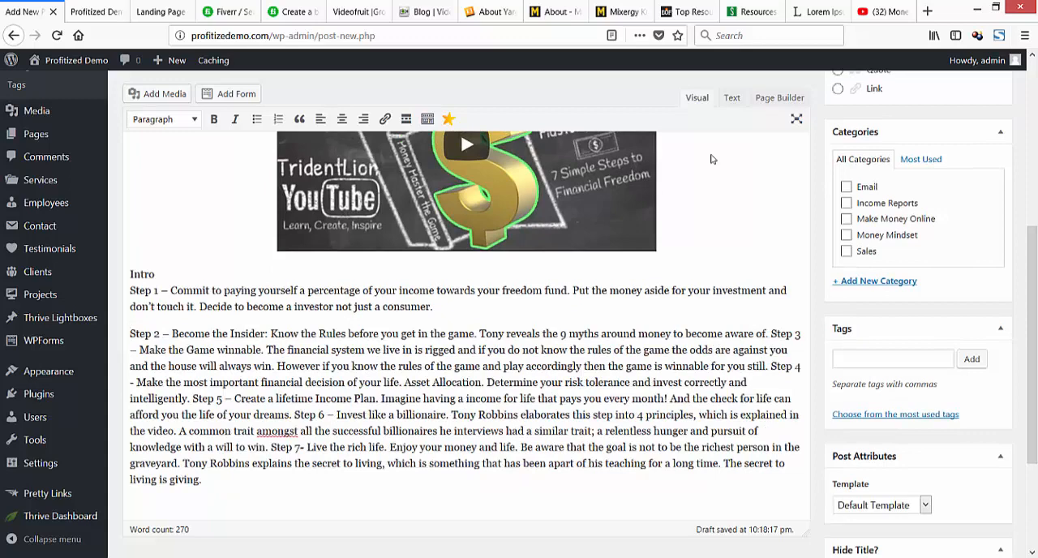
{"action": "left_click", "coordinate": [770, 334]}
{"action": "key", "text": "Return"}
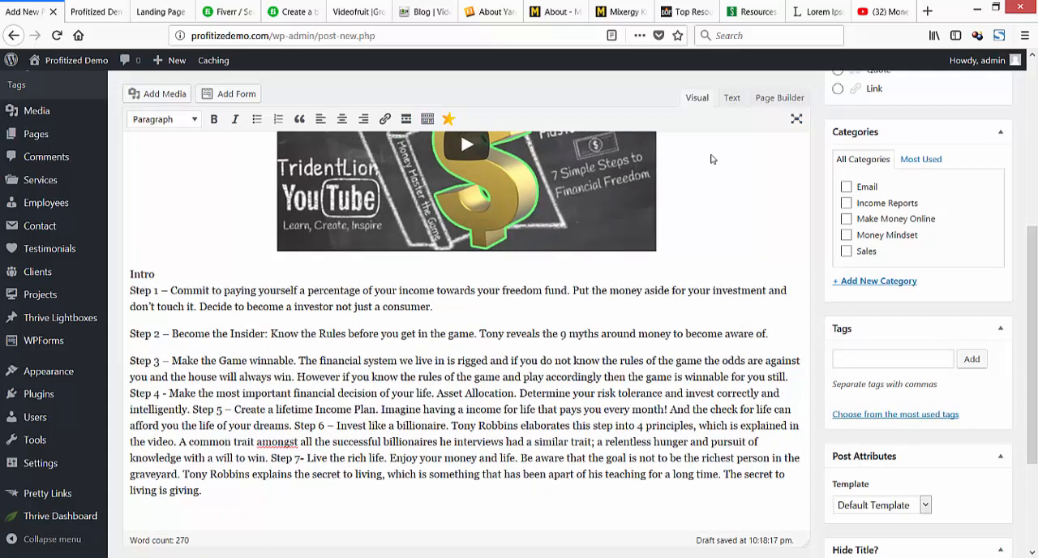
{"action": "key", "text": "Down"}
{"action": "key", "text": "Down"}
{"action": "key", "text": "Return"}
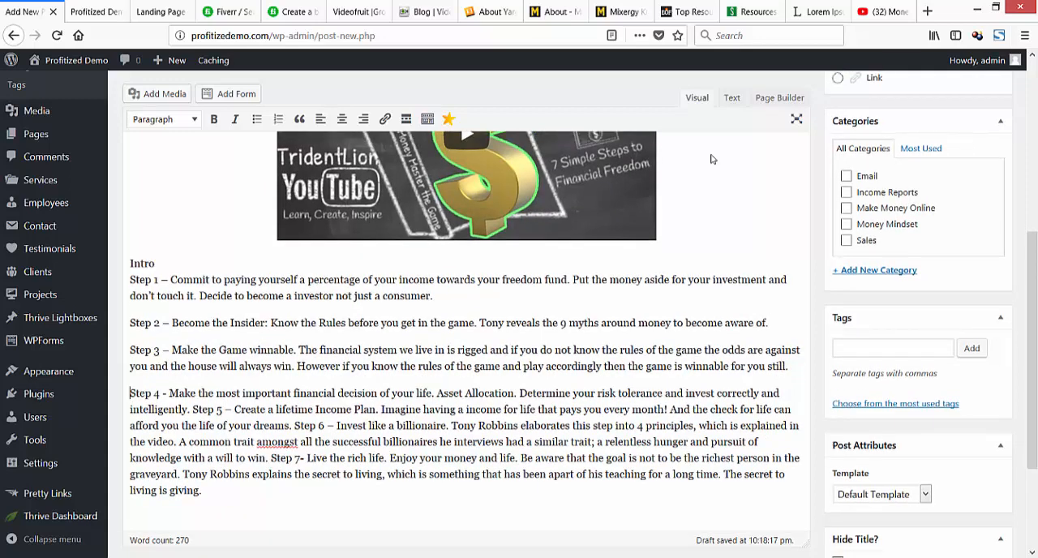
{"action": "key", "text": "Down"}
{"action": "key", "text": "ctrl+Right"}
{"action": "key", "text": "Return"}
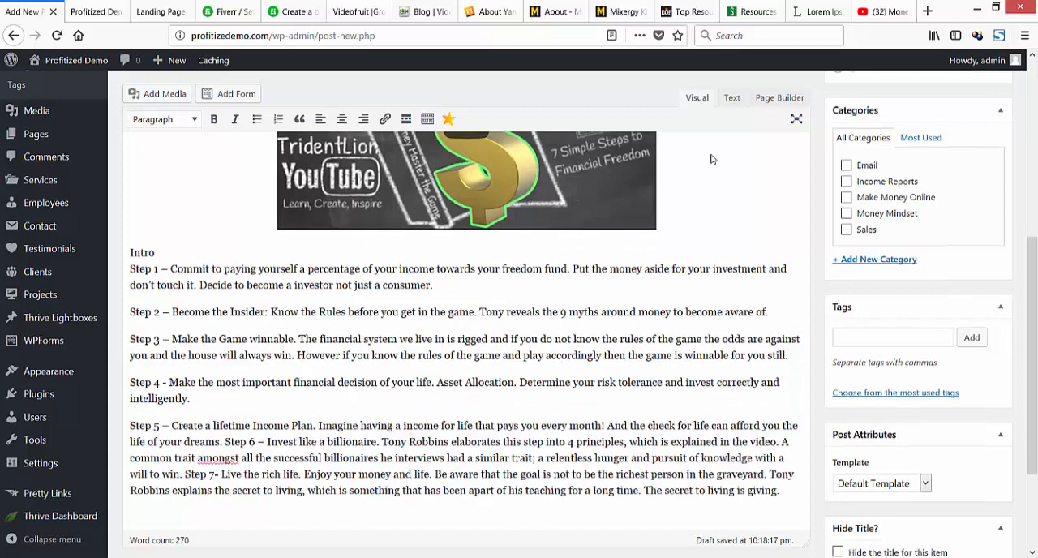
Break the remaining text so that Step 6 and Step 7 each begin a new paragraph.
{"action": "key", "text": "Down"}
{"action": "key", "text": "ctrl+Right"}
{"action": "key", "text": "ctrl+Right"}
{"action": "key", "text": "ctrl+Right"}
{"action": "key", "text": "ctrl+Right"}
{"action": "key", "text": "Return"}
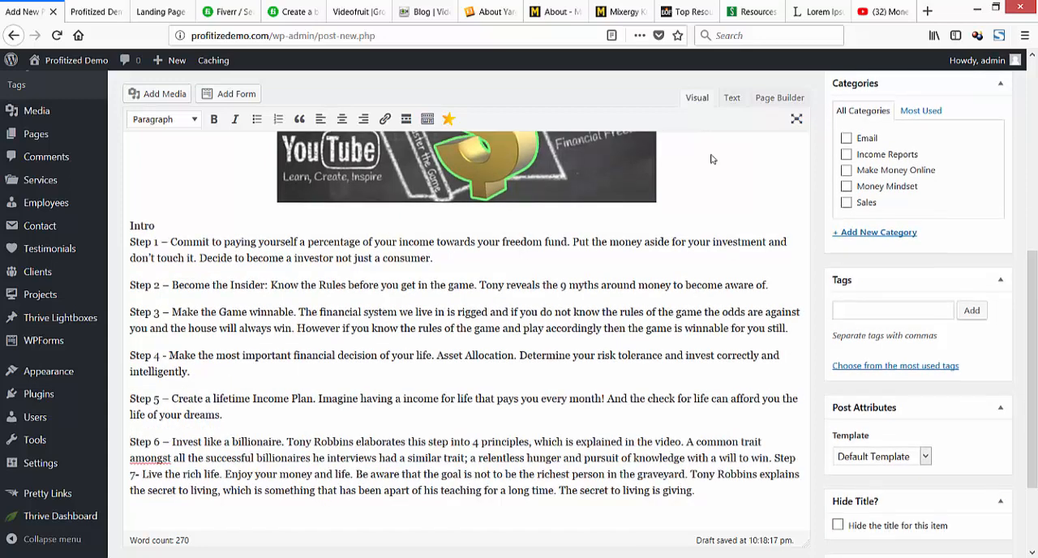
{"action": "key", "text": "Down"}
{"action": "key", "text": "Down"}
{"action": "key", "text": "ctrl+Left"}
{"action": "key", "text": "Return"}
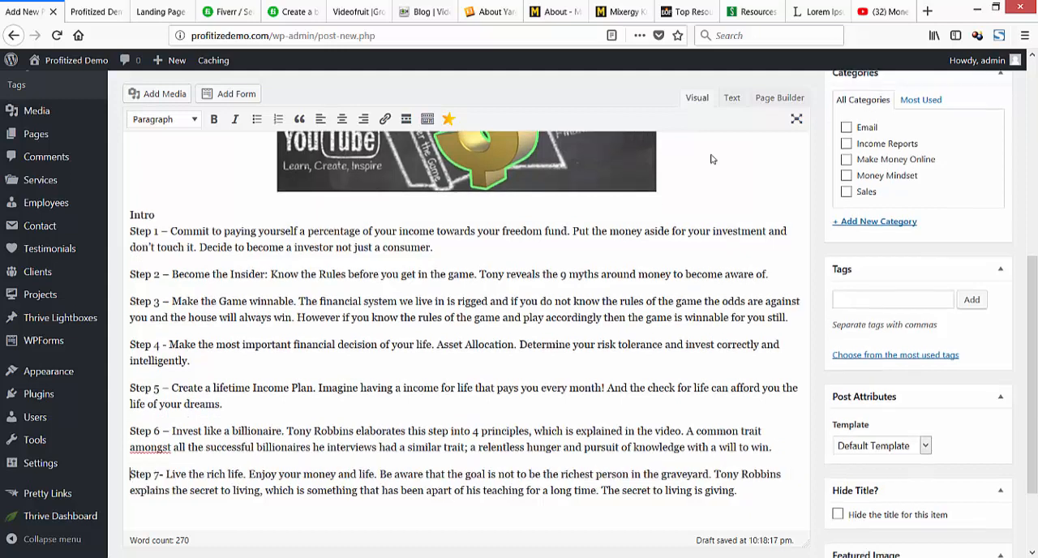
Insert a blank line between Intro and Step 1 and select the word Intro.
{"action": "key", "text": "ctrl+End"}
{"action": "key", "text": "Return"}
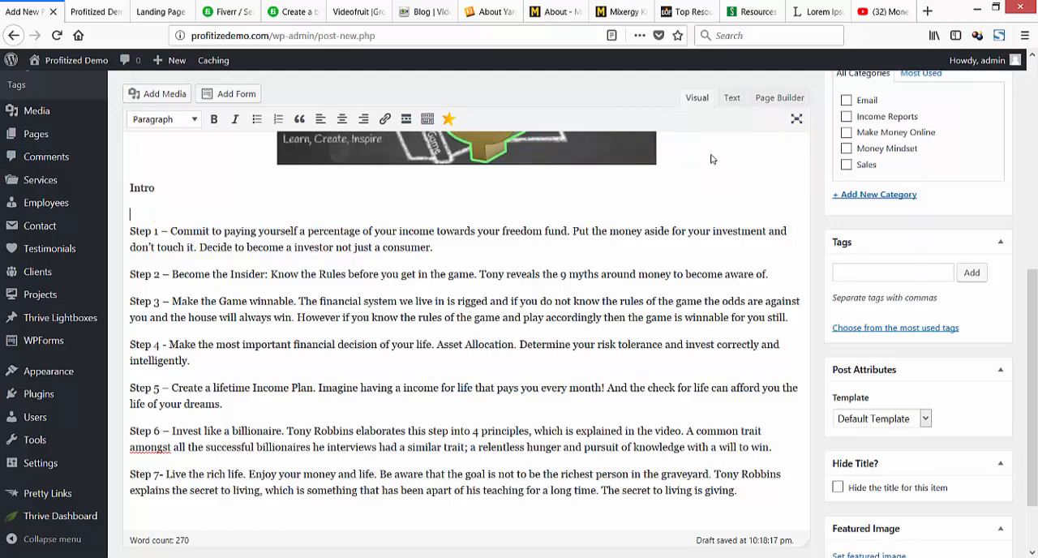
{"action": "key", "text": "shift+Left"}
{"action": "key", "text": "shift+Left"}
{"action": "key", "text": "shift+Left"}
{"action": "key", "text": "shift+Left"}
{"action": "key", "text": "shift+Left"}
{"action": "key", "text": "Right"}
{"action": "key", "text": "shift+Left"}
{"action": "key", "text": "shift+Left"}
{"action": "key", "text": "shift+Left"}
{"action": "key", "text": "shift+Left"}
{"action": "key", "text": "shift+Left"}
{"action": "scroll", "coordinate": [711, 159], "scroll_direction": "up", "scroll_amount": 5}
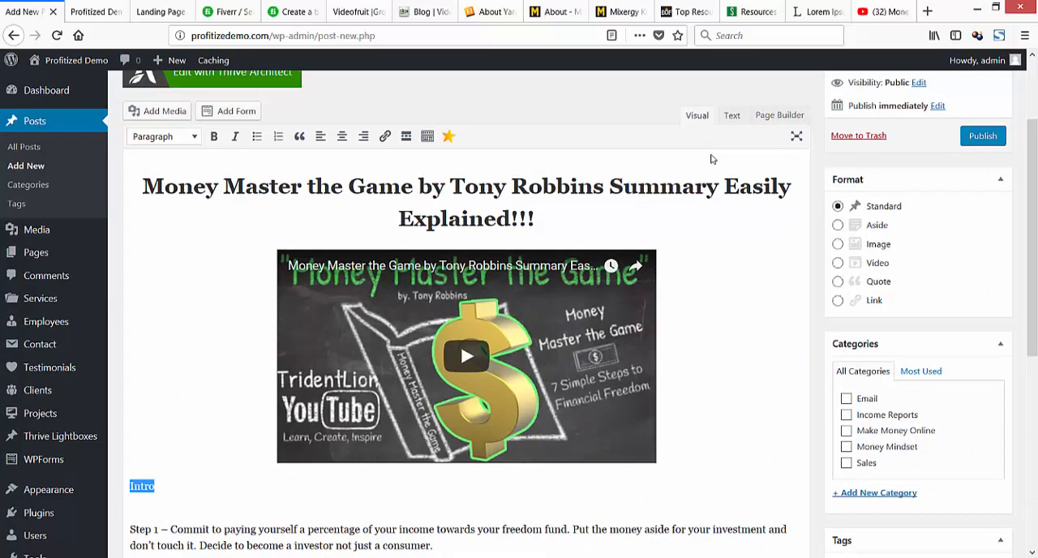
{"action": "scroll", "coordinate": [711, 159], "scroll_direction": "down", "scroll_amount": 1}
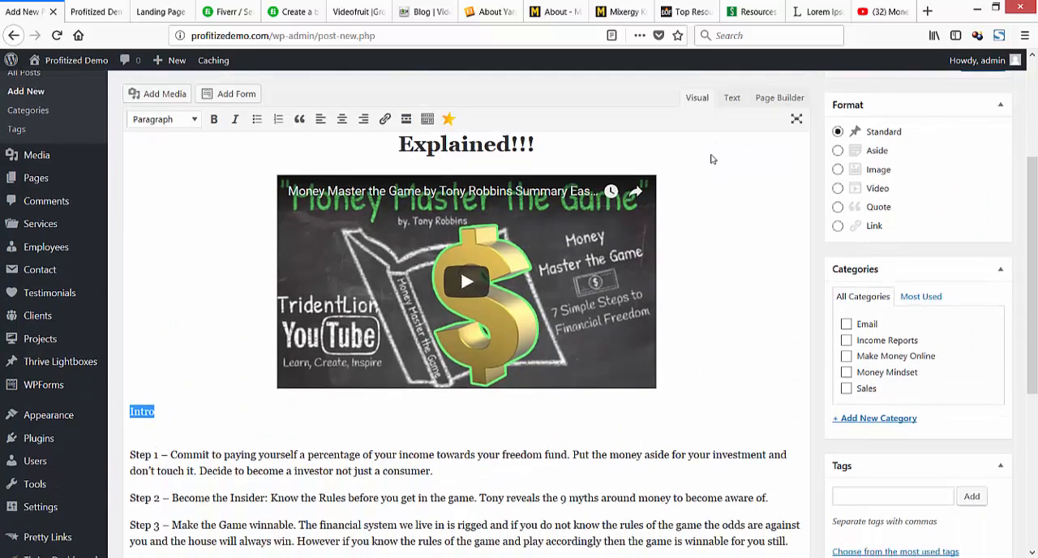
Examine the opening paragraphs of the video description on YouTube and return to the WordPress post.
{"action": "key", "text": "ctrl+shift+Tab"}
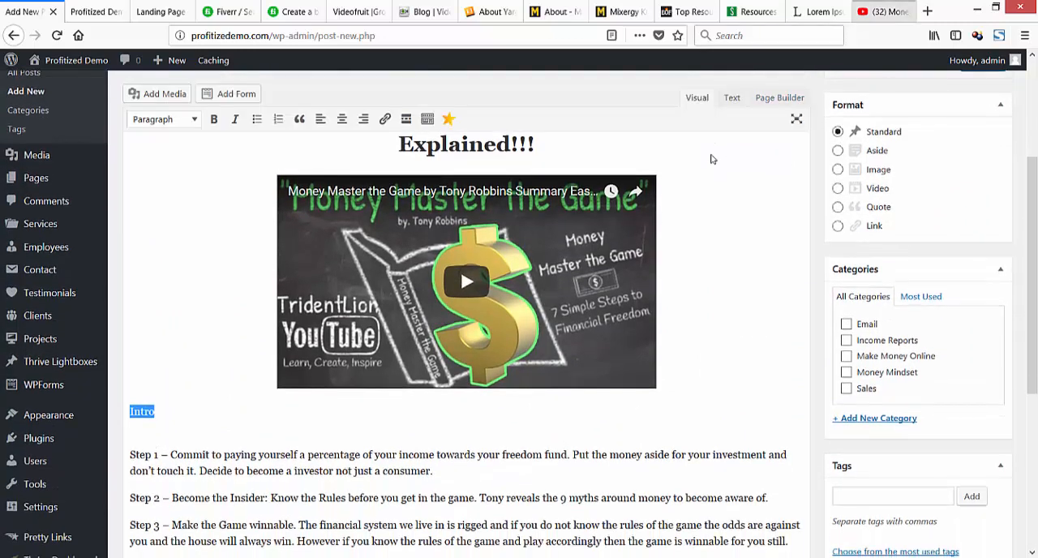
{"action": "scroll", "coordinate": [711, 159], "scroll_direction": "up", "scroll_amount": 6}
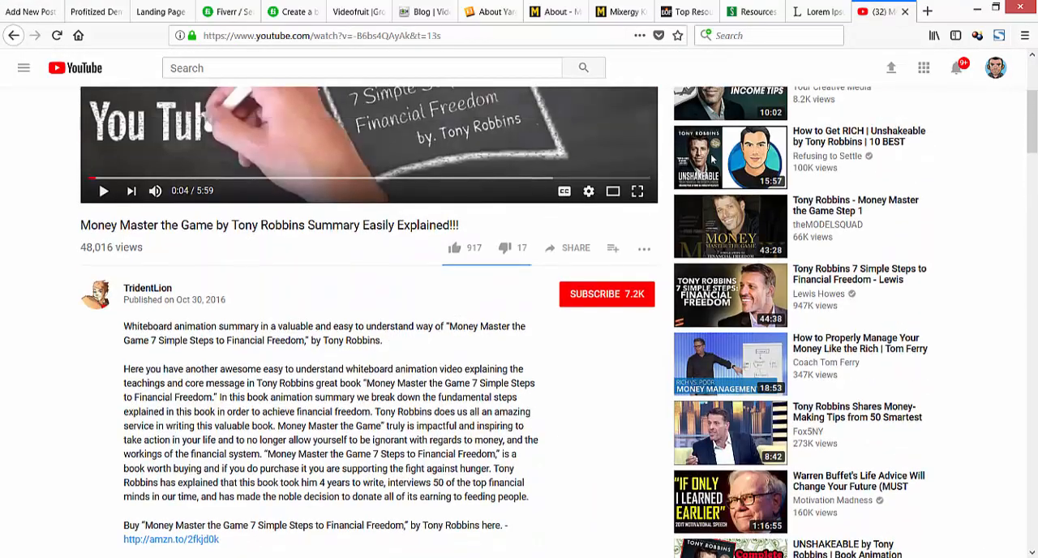
{"action": "scroll", "coordinate": [711, 159], "scroll_direction": "down", "scroll_amount": 4}
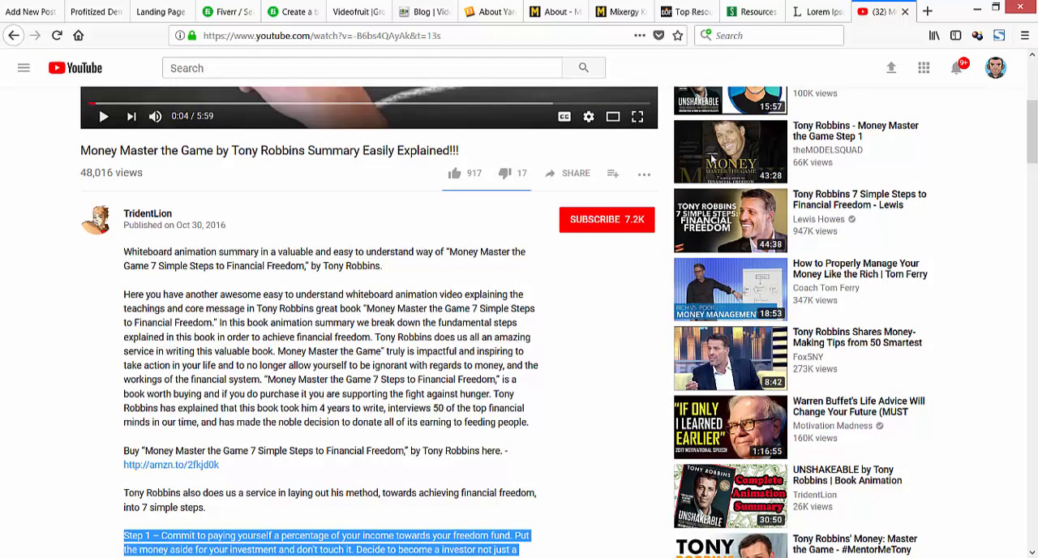
{"action": "left_click_drag", "start_coordinate": [123, 294], "coordinate": [511, 408]}
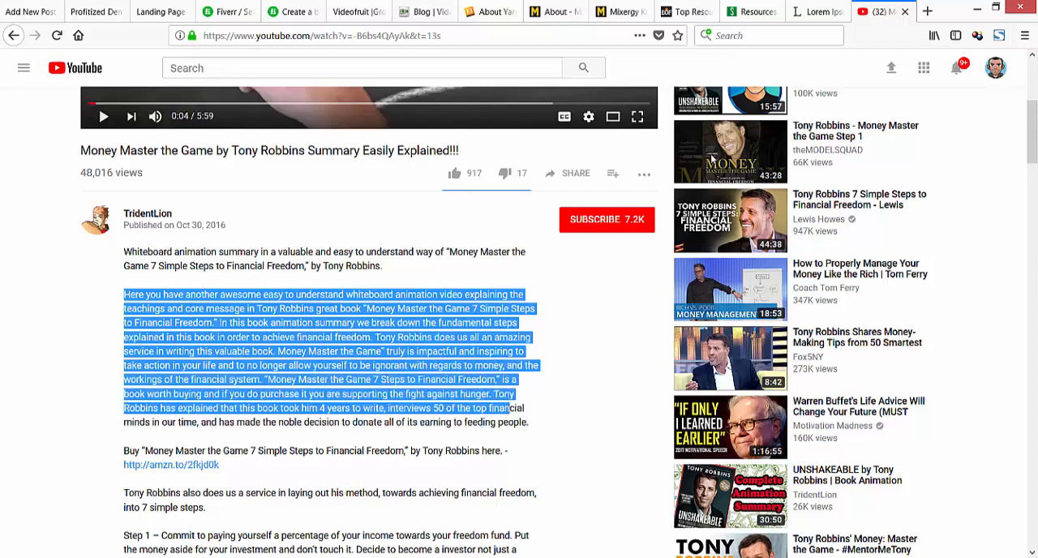
{"action": "left_click", "coordinate": [529, 421]}
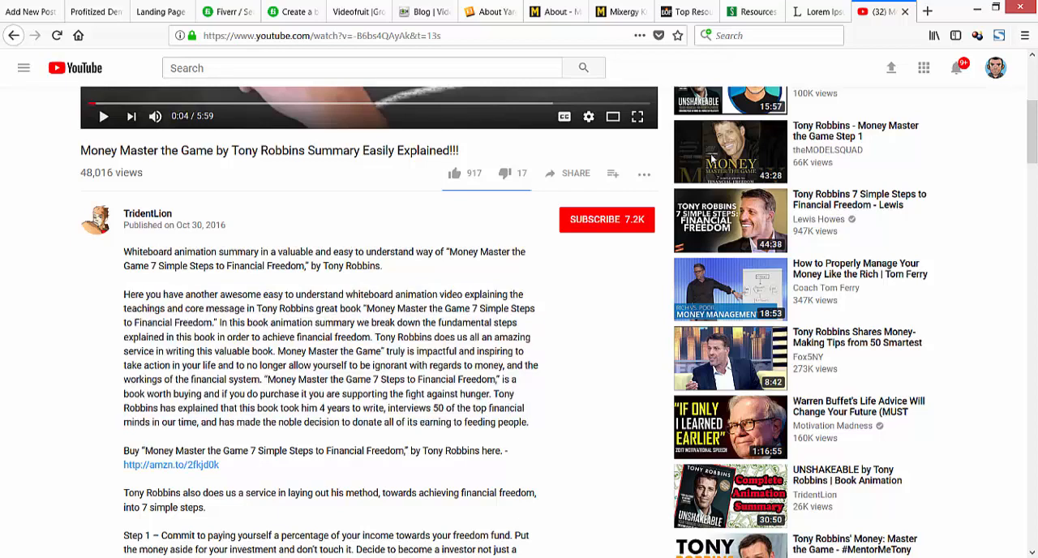
{"action": "left_click_drag", "start_coordinate": [529, 421], "coordinate": [124, 295]}
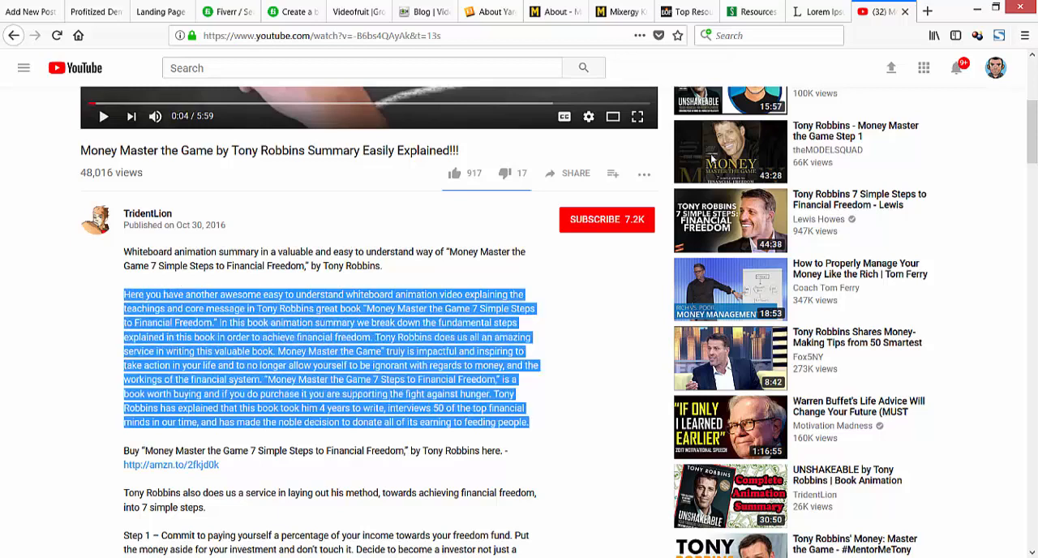
{"action": "left_click_drag", "start_coordinate": [383, 266], "coordinate": [123, 252]}
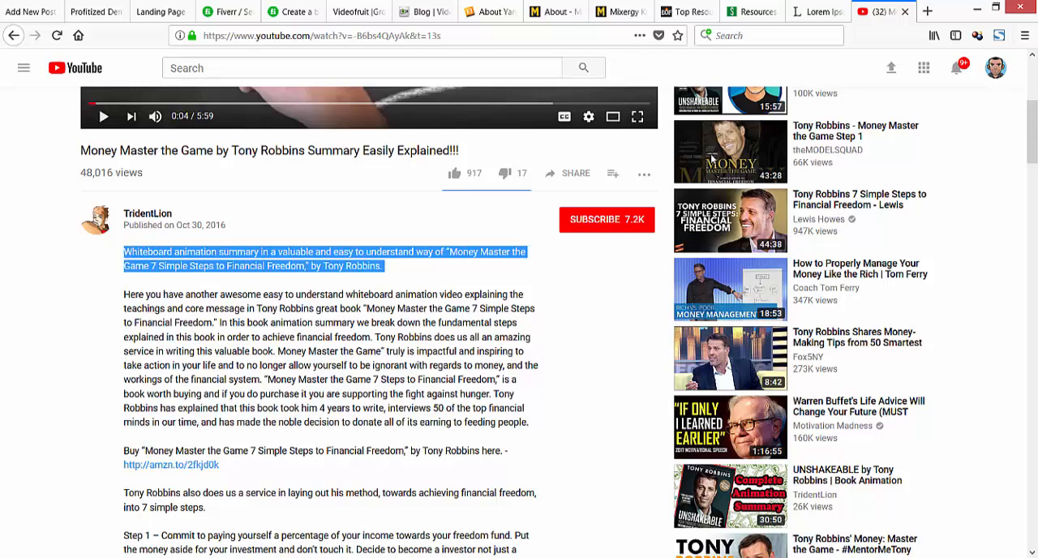
{"action": "left_click", "coordinate": [123, 253]}
{"action": "left_click_drag", "start_coordinate": [123, 294], "coordinate": [383, 351]}
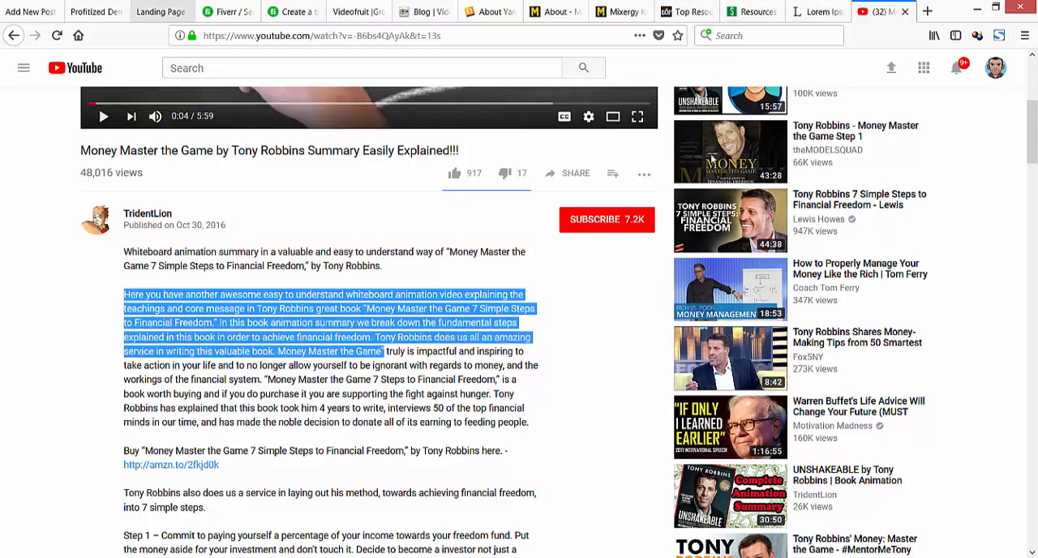
{"action": "key", "text": "ctrl+Tab"}
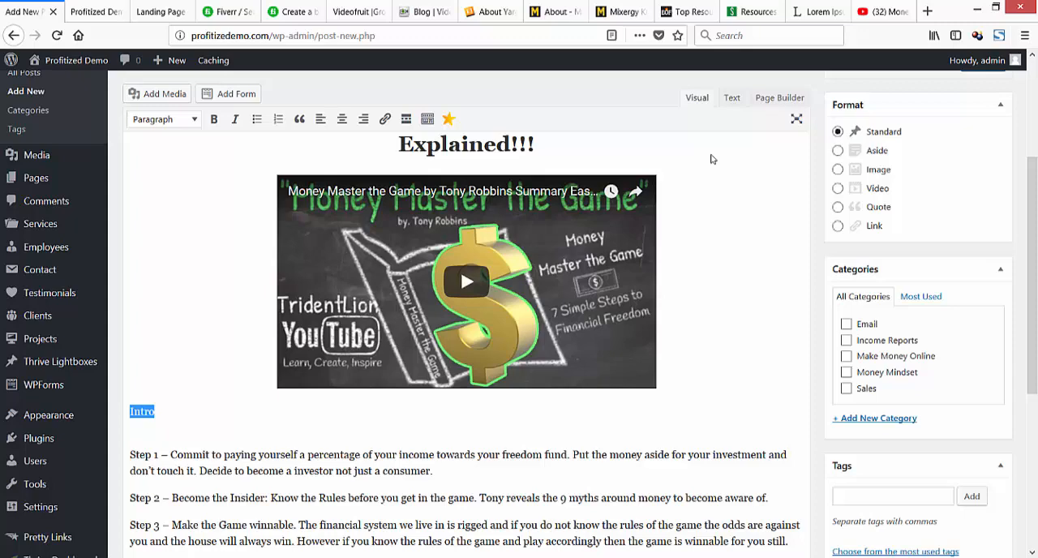
{"action": "scroll", "coordinate": [710, 159], "scroll_direction": "down", "scroll_amount": 2}
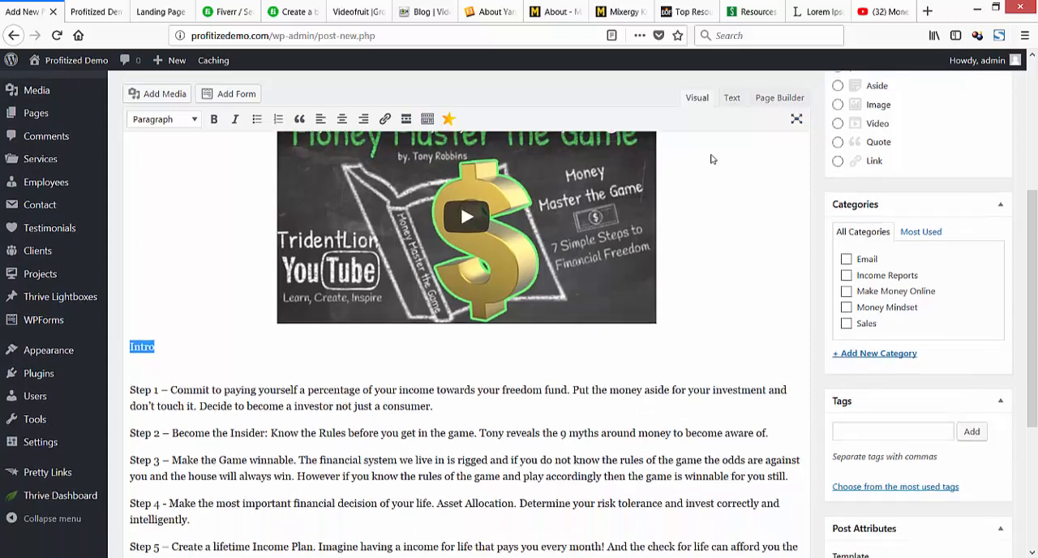
{"action": "scroll", "coordinate": [711, 159], "scroll_direction": "up", "scroll_amount": 5}
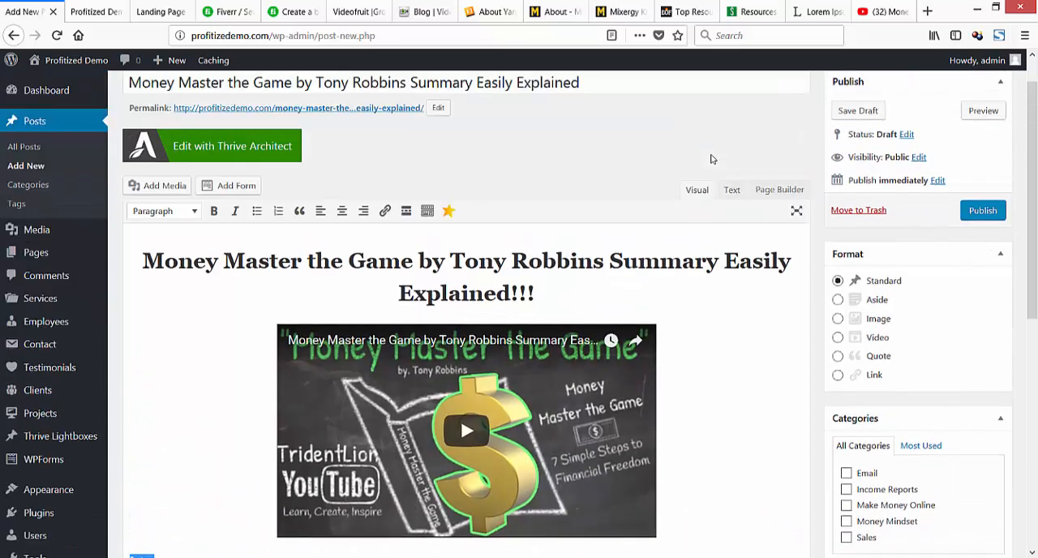
{"action": "scroll", "coordinate": [710, 159], "scroll_direction": "down", "scroll_amount": 3}
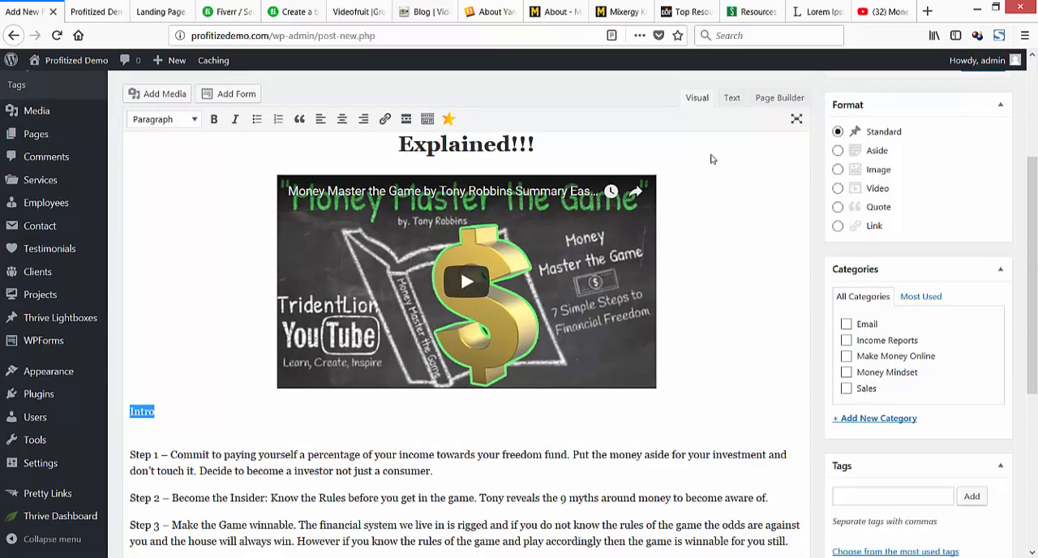
{"action": "key", "text": "Down"}
{"action": "key", "text": "Left"}
{"action": "key", "text": "shift+Home"}
{"action": "type", "text": "Watch this"}
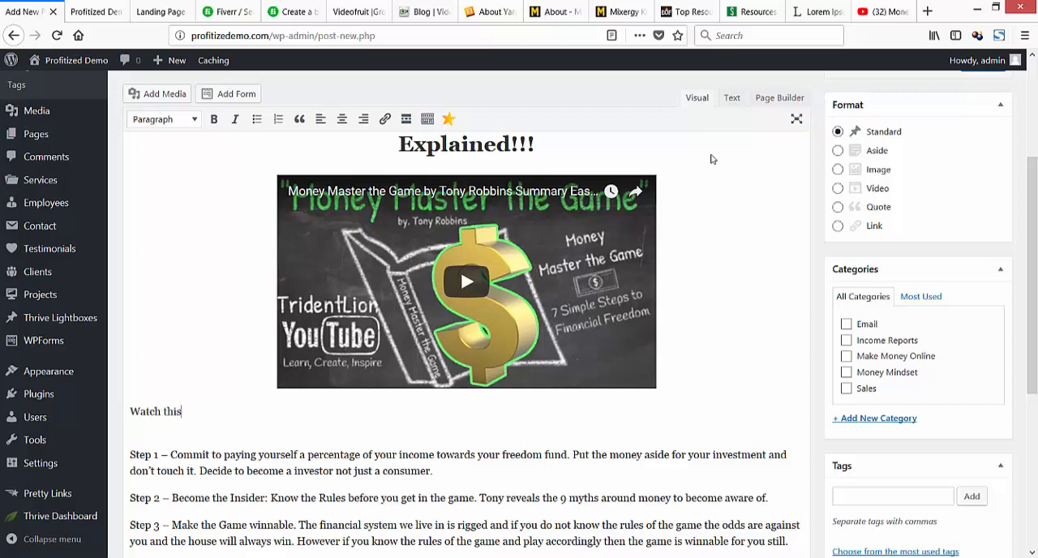
{"action": "key", "text": "BackSpace"}
{"action": "key", "text": "BackSpace"}
{"action": "key", "text": "BackSpace"}
{"action": "key", "text": "BackSpace"}
{"action": "key", "text": "BackSpace"}
{"action": "key", "text": "BackSpace"}
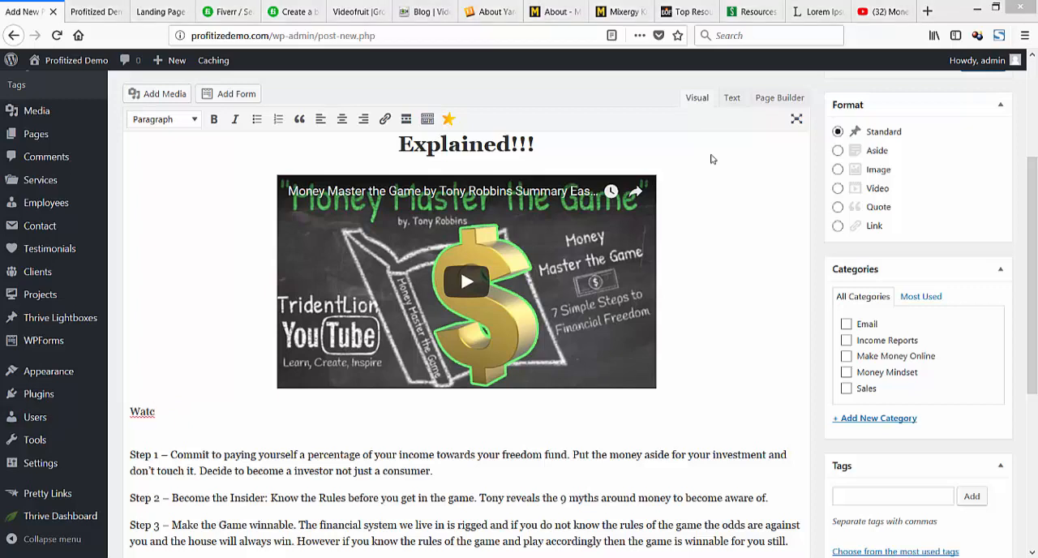
Replace the intro text below the video with "What if you no longer had to worry about money and you had the freedom to live the life you've always wanted?".
{"action": "key", "text": "shift+Home"}
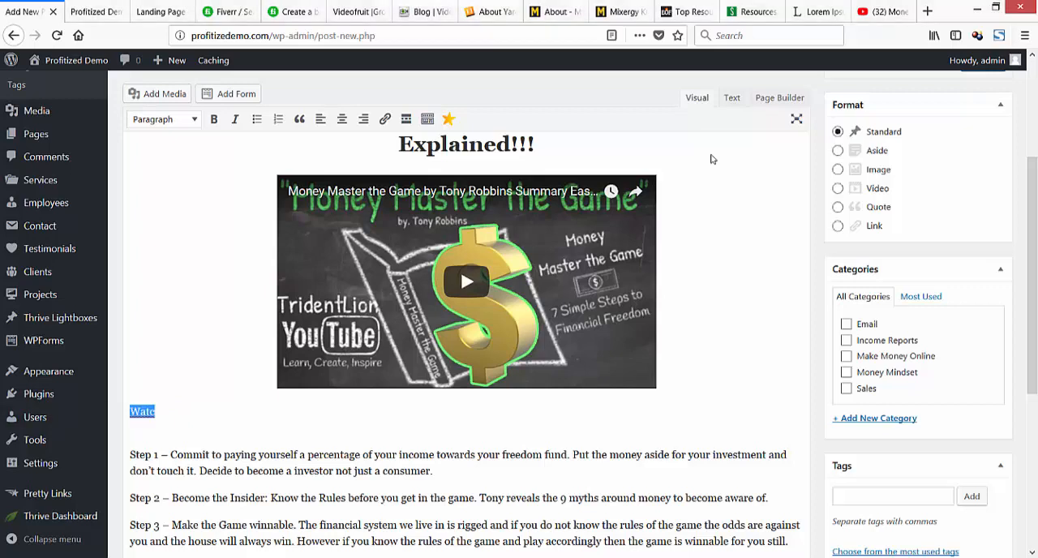
{"action": "type", "text": "What if you no longer "}
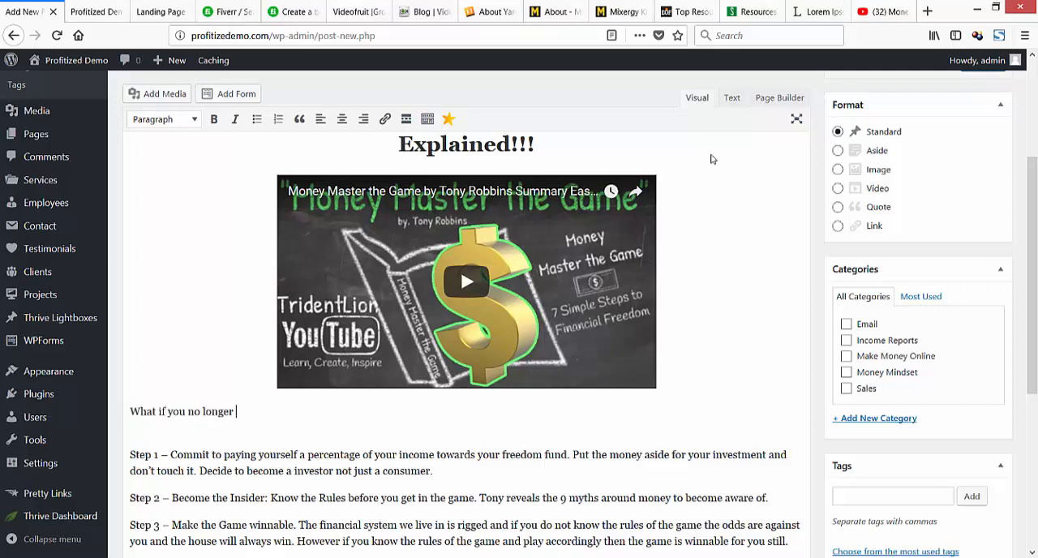
{"action": "type", "text": "had to worry about money"}
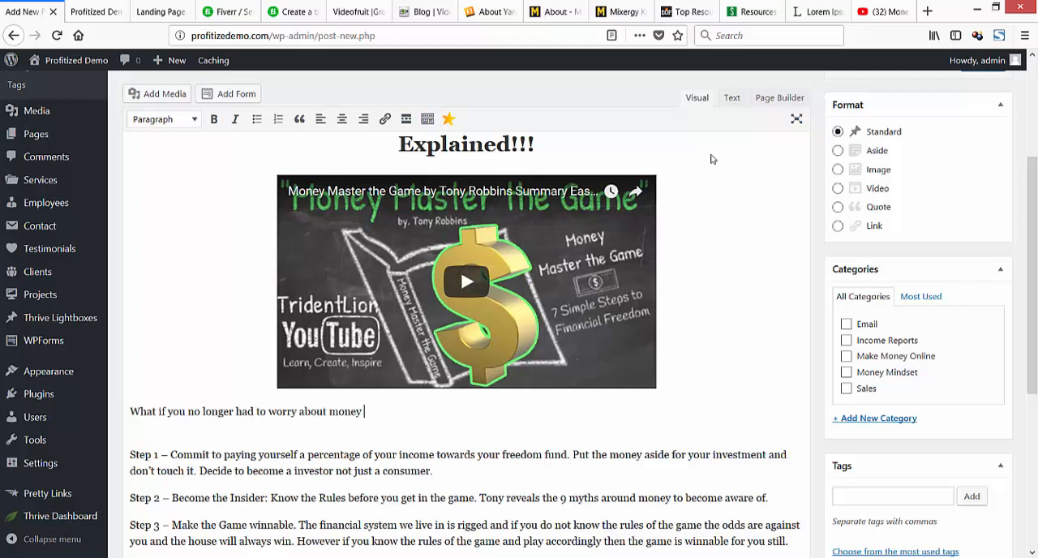
{"action": "type", "text": " and you had the freedom to"}
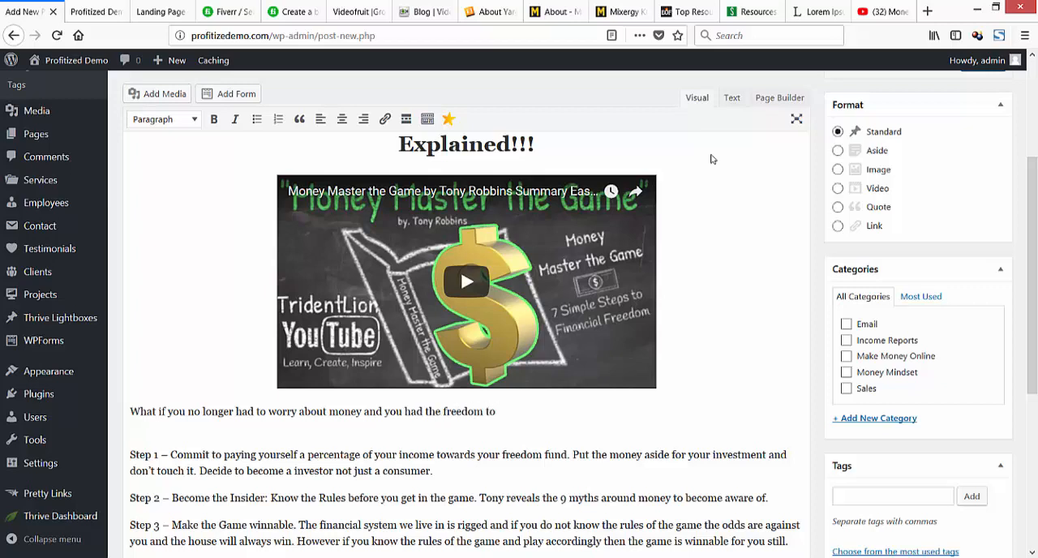
{"action": "type", "text": " live the life you've always "}
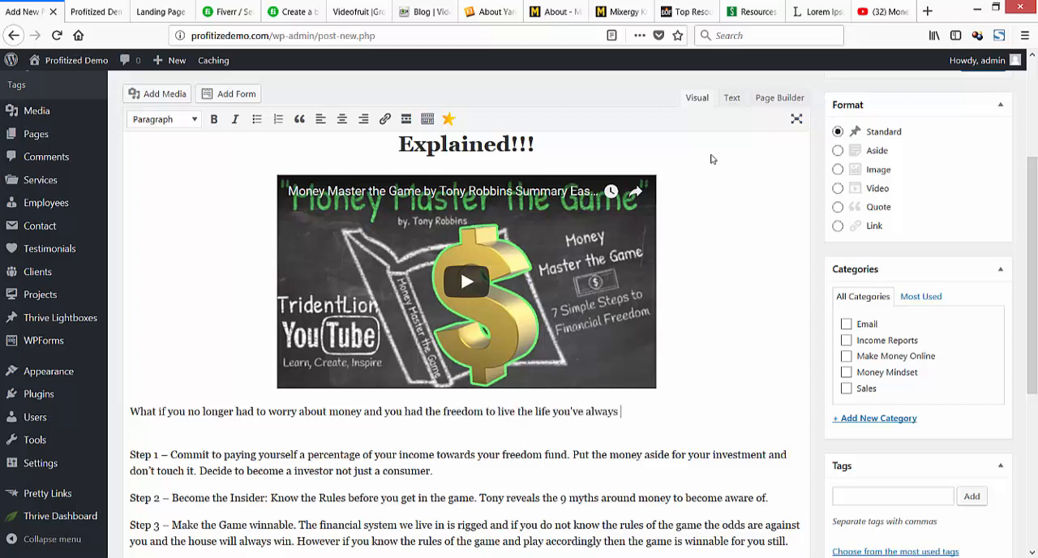
{"action": "type", "text": "wanted"}
{"action": "type", "text": "."}
{"action": "type", "text": "?"}
Add a placeholder line reading "{add a call to action} or {add an optin}" between the intro sentence and Step 1, with an empty paragraph above it.
{"action": "key", "text": "Return"}
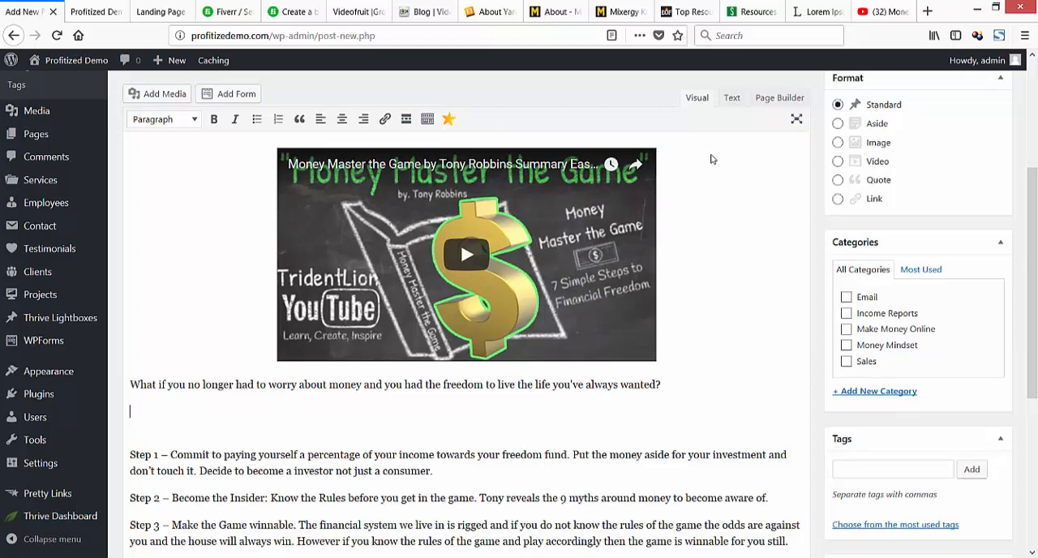
{"action": "key", "text": "Return"}
{"action": "type", "text": "<a"}
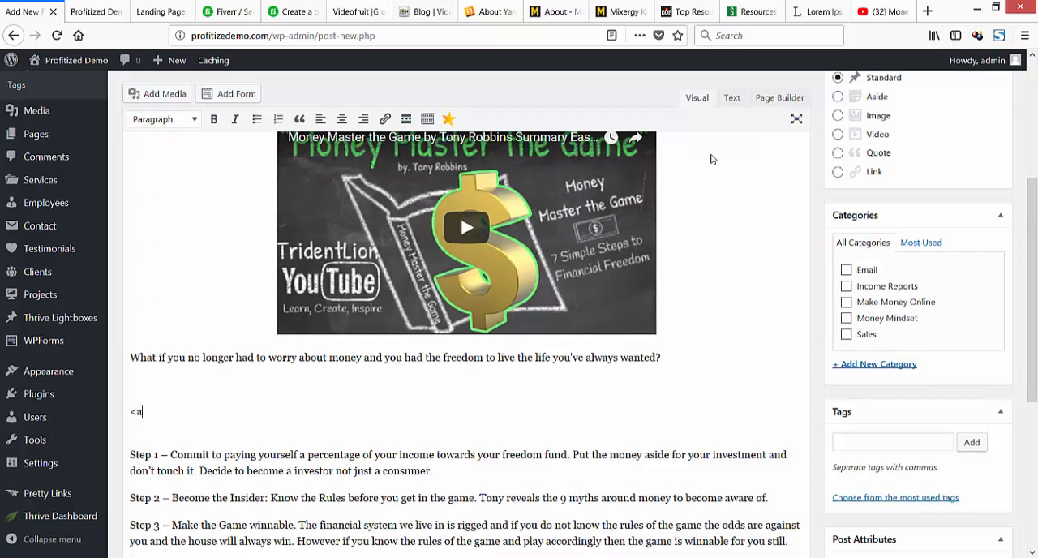
{"action": "key", "text": "BackSpace"}
{"action": "type", "text": "{add a call to actio"}
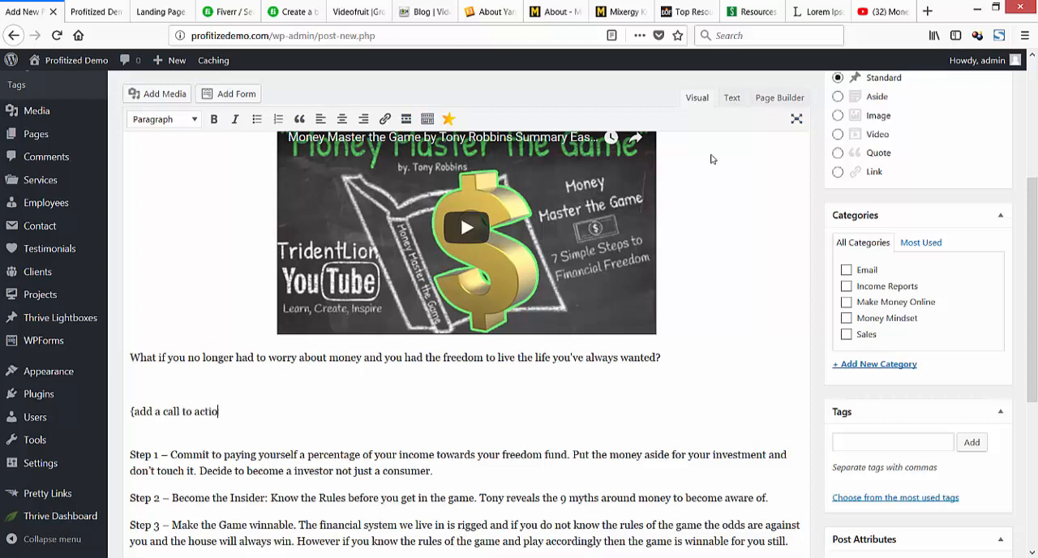
{"action": "type", "text": "n} or {add an optin"}
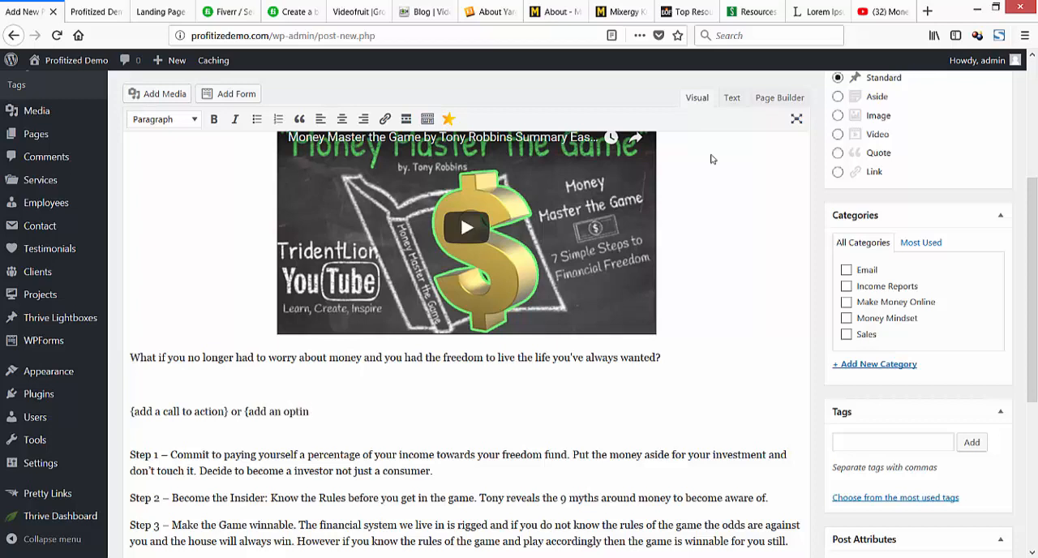
{"action": "type", "text": "}"}
Copy the call-to-action placeholder line into a new paragraph after Step 7.
{"action": "scroll", "coordinate": [711, 159], "scroll_direction": "up", "scroll_amount": 3}
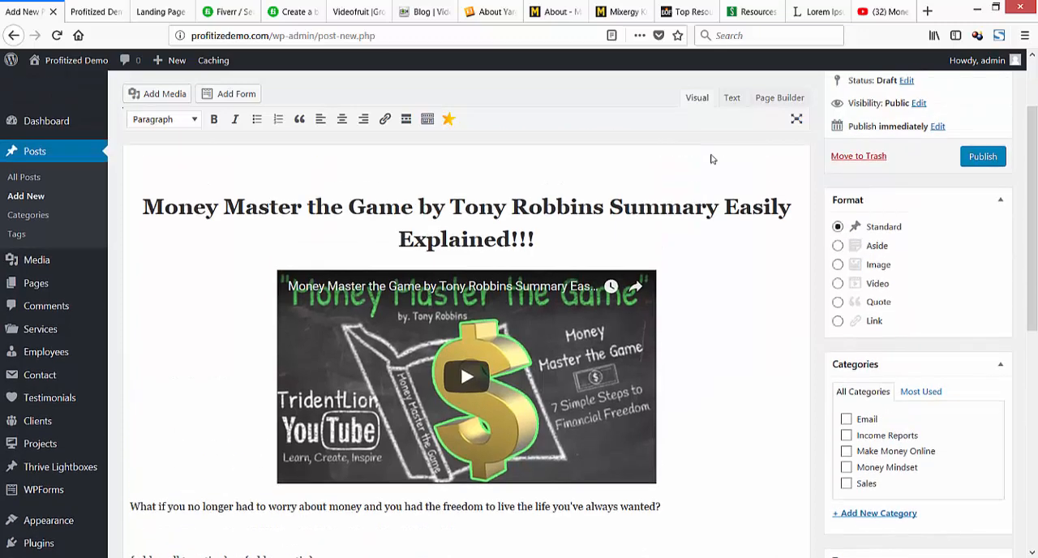
{"action": "scroll", "coordinate": [710, 158], "scroll_direction": "down", "scroll_amount": 3}
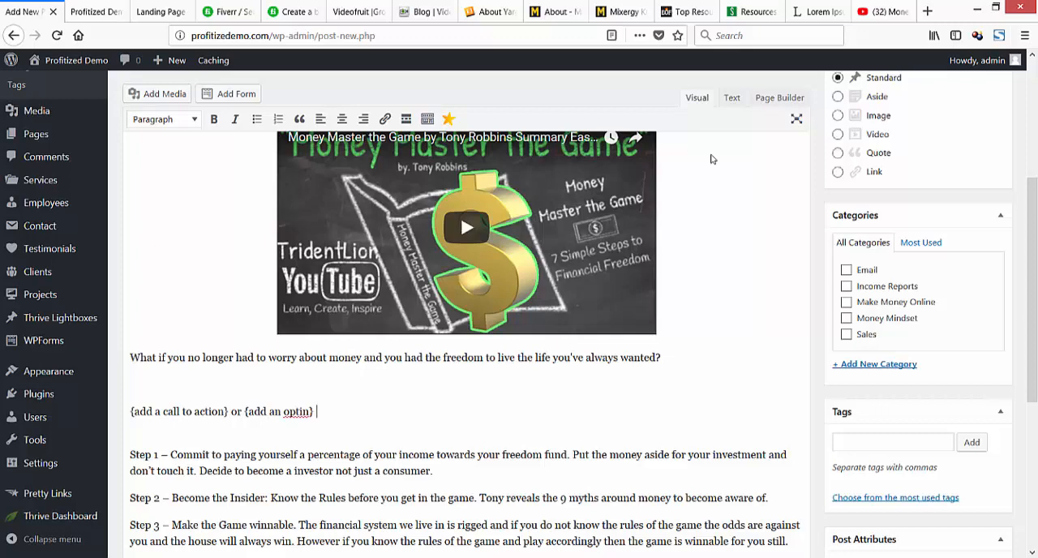
{"action": "key", "text": "ctrl+shift+Left"}
{"action": "key", "text": "ctrl+shift+Left"}
{"action": "key", "text": "ctrl+shift+Left"}
{"action": "key", "text": "ctrl+shift+Left"}
{"action": "key", "text": "ctrl+shift+Left"}
{"action": "key", "text": "ctrl+shift+Left"}
{"action": "key", "text": "ctrl+shift+Left"}
{"action": "key", "text": "ctrl+shift+Left"}
{"action": "key", "text": "ctrl+shift+Left"}
{"action": "key", "text": "ctrl+shift+Left"}
{"action": "key", "text": "ctrl+c"}
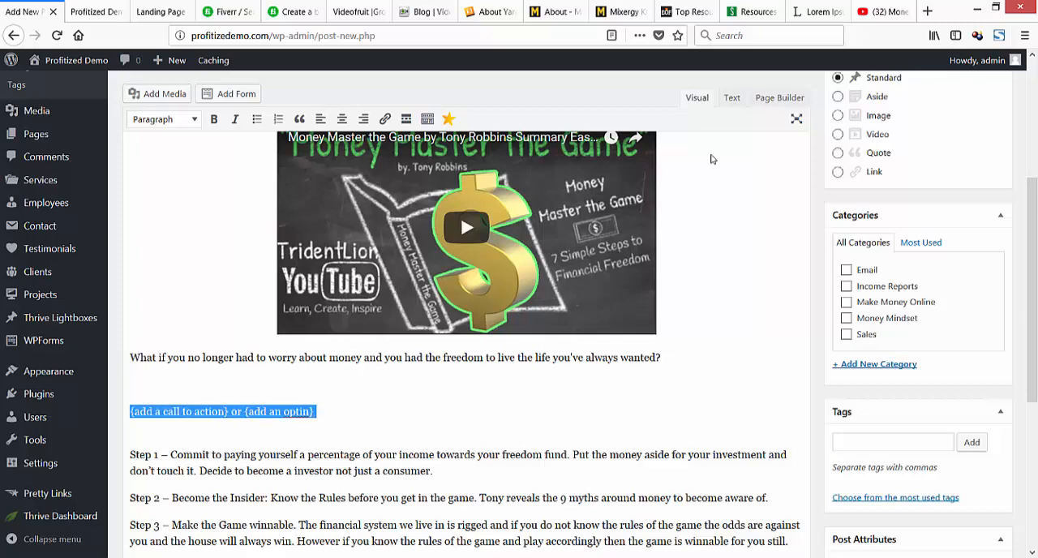
{"action": "scroll", "coordinate": [710, 159], "scroll_direction": "down", "scroll_amount": 3}
{"action": "scroll", "coordinate": [711, 159], "scroll_direction": "down", "scroll_amount": 3}
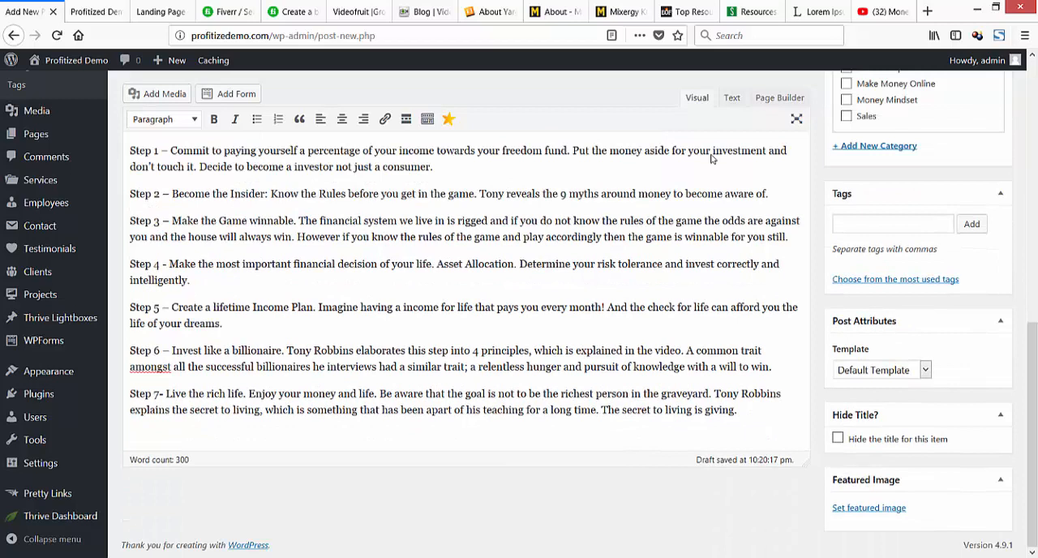
{"action": "key", "text": "Return"}
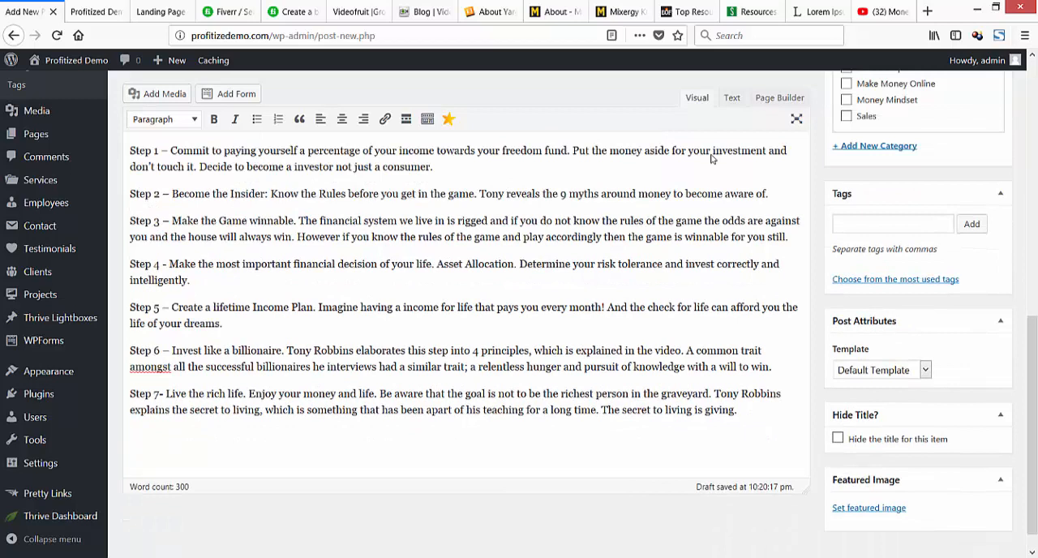
{"action": "key", "text": "ctrl+v"}
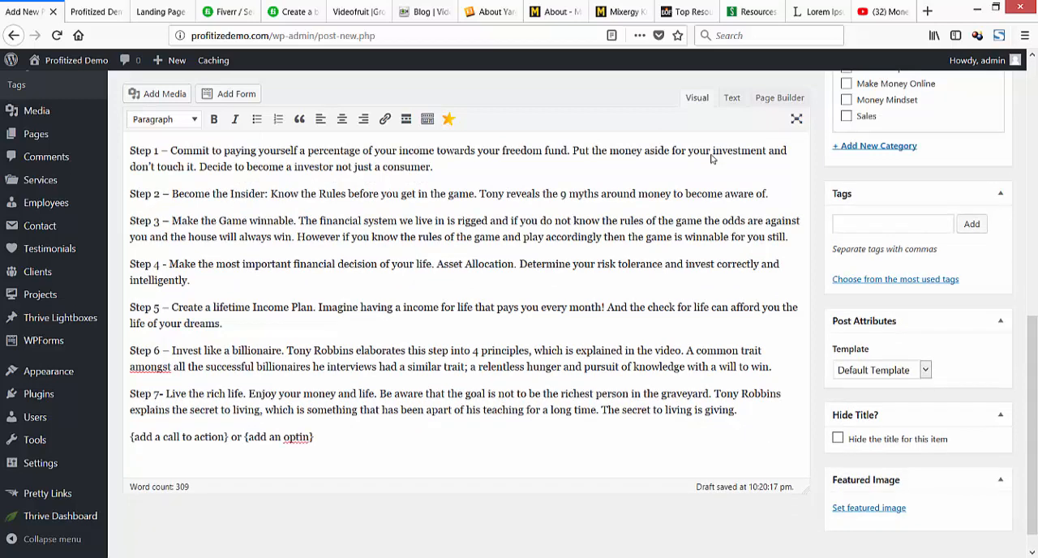
Center both call-to-action placeholder lines, the one after Step 7 and the one above Step 1.
{"action": "key", "text": "Home"}
{"action": "key", "text": "End"}
{"action": "key", "text": "ctrl+shift+Left"}
{"action": "key", "text": "ctrl+shift+Left"}
{"action": "key", "text": "ctrl+shift+Left"}
{"action": "key", "text": "ctrl+shift+Left"}
{"action": "key", "text": "ctrl+shift+Left"}
{"action": "key", "text": "ctrl+shift+Left"}
{"action": "key", "text": "ctrl+shift+Left"}
{"action": "key", "text": "ctrl+shift+Left"}
{"action": "key", "text": "ctrl+shift+Left"}
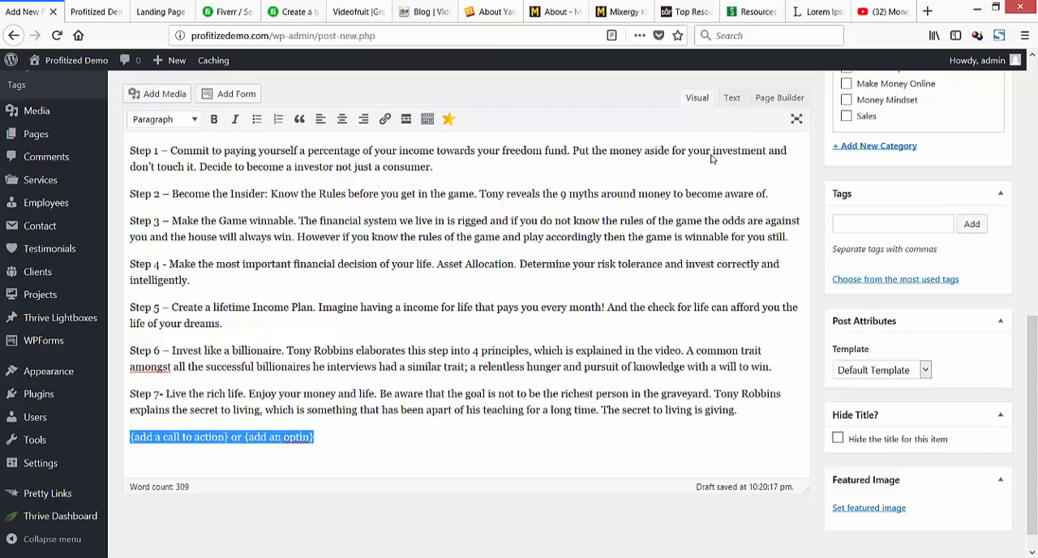
{"action": "key", "text": "shift+alt+c"}
{"action": "scroll", "coordinate": [712, 159], "scroll_direction": "up", "scroll_amount": 5}
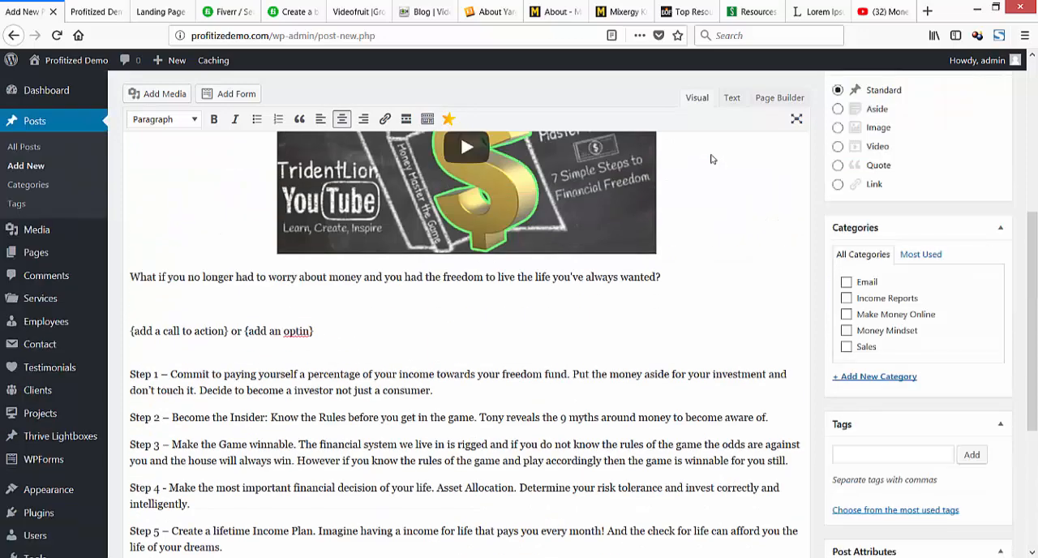
{"action": "left_click_drag", "start_coordinate": [317, 331], "coordinate": [130, 331]}
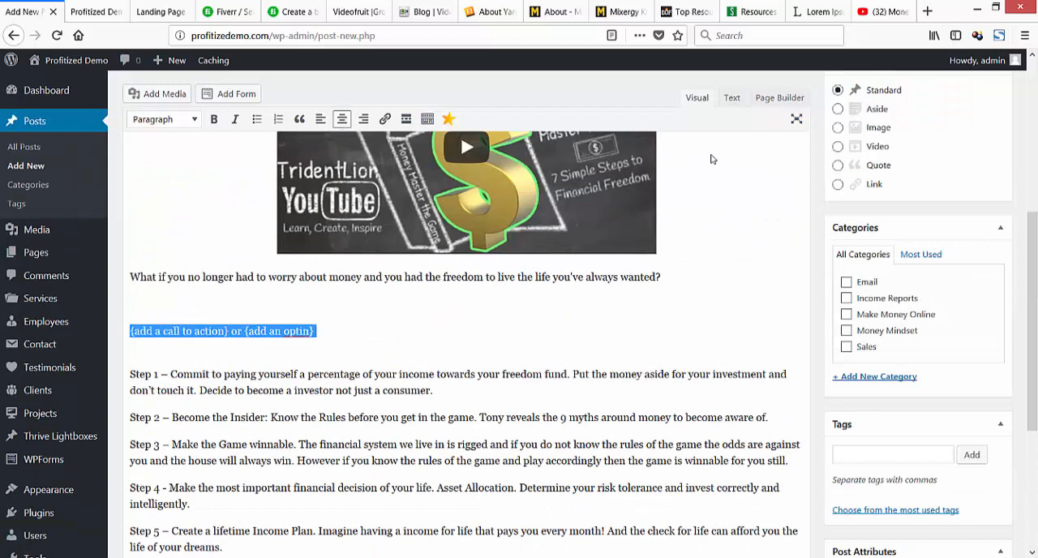
{"action": "key", "text": "shift+alt+c"}
{"action": "key", "text": "End"}
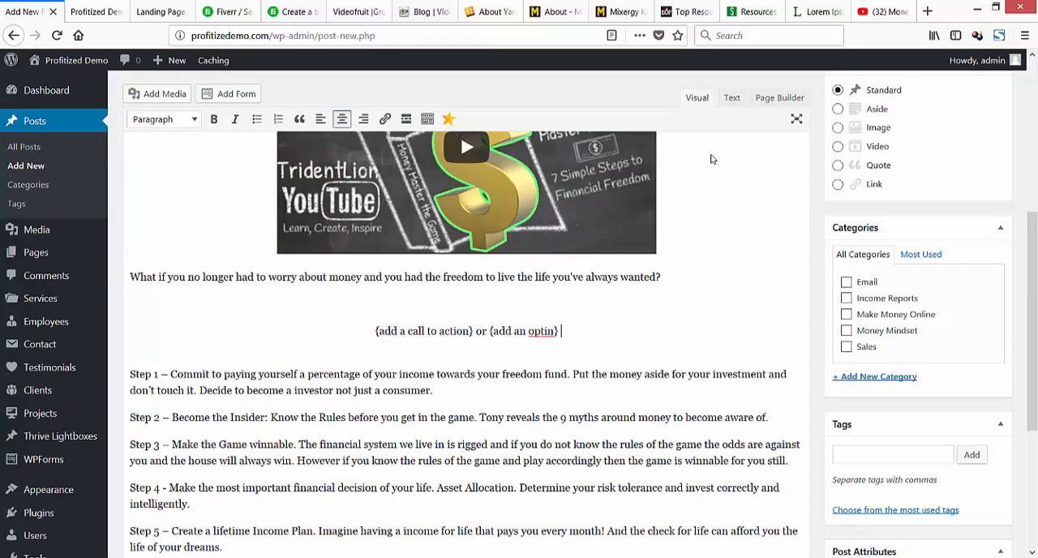
Try to remove the blank gap between the upper placeholder line and Step 1, and undo the deletion.
{"action": "key", "text": "Down"}
{"action": "key", "text": "Delete"}
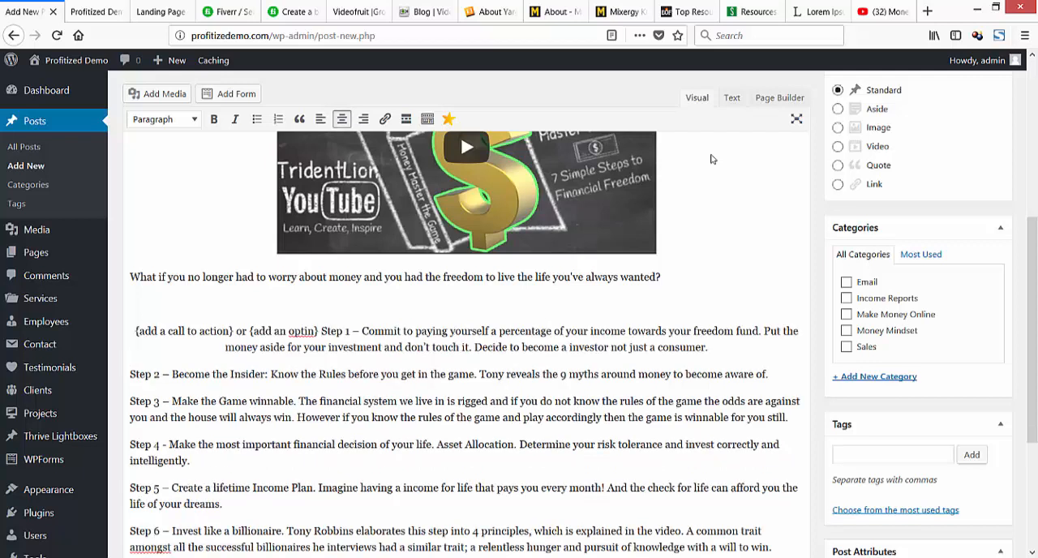
{"action": "key", "text": "ctrl+z"}
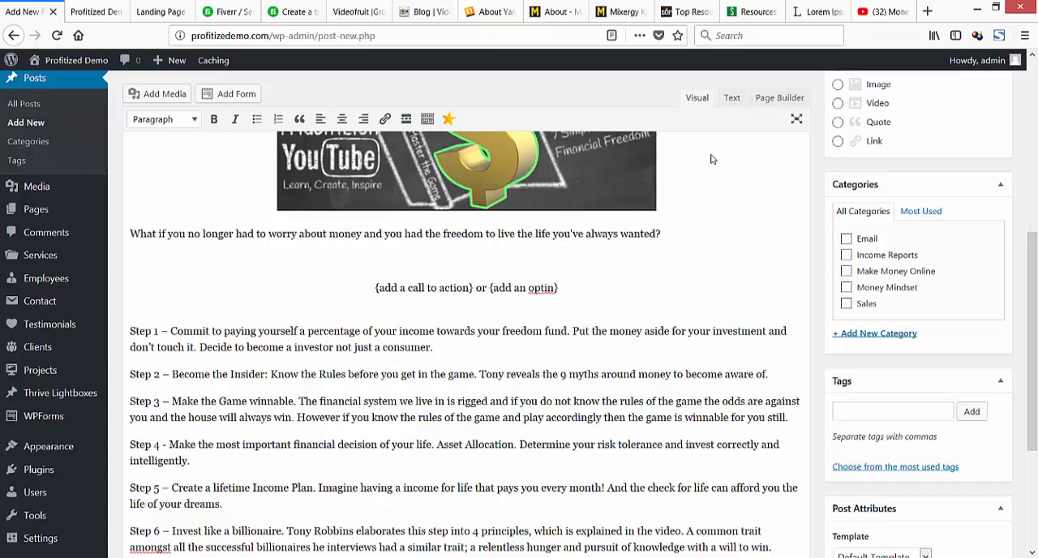
Assign the post to the Money Mindset category and publish it.
{"action": "scroll", "coordinate": [711, 158], "scroll_direction": "up", "scroll_amount": 1}
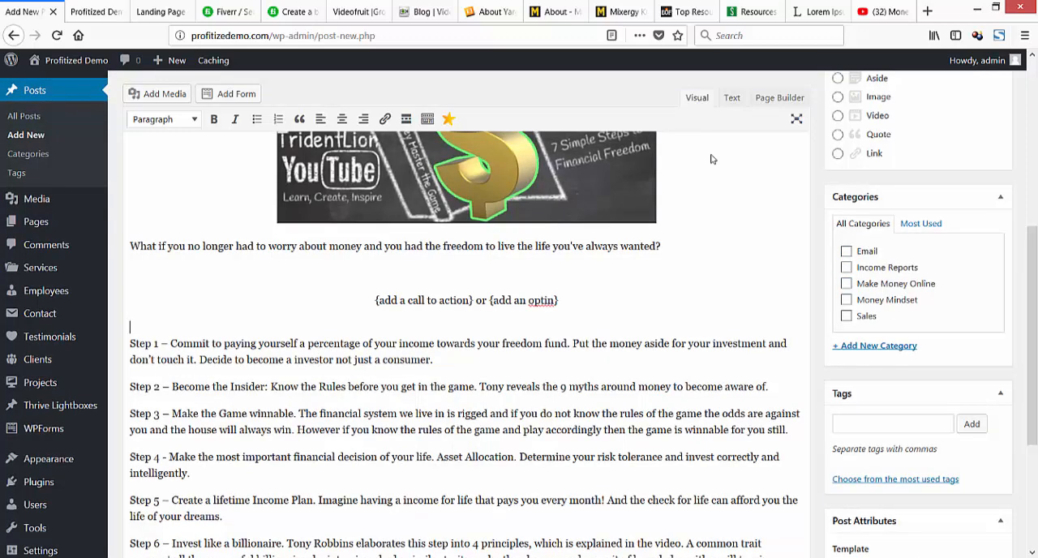
{"action": "left_click", "coordinate": [847, 300]}
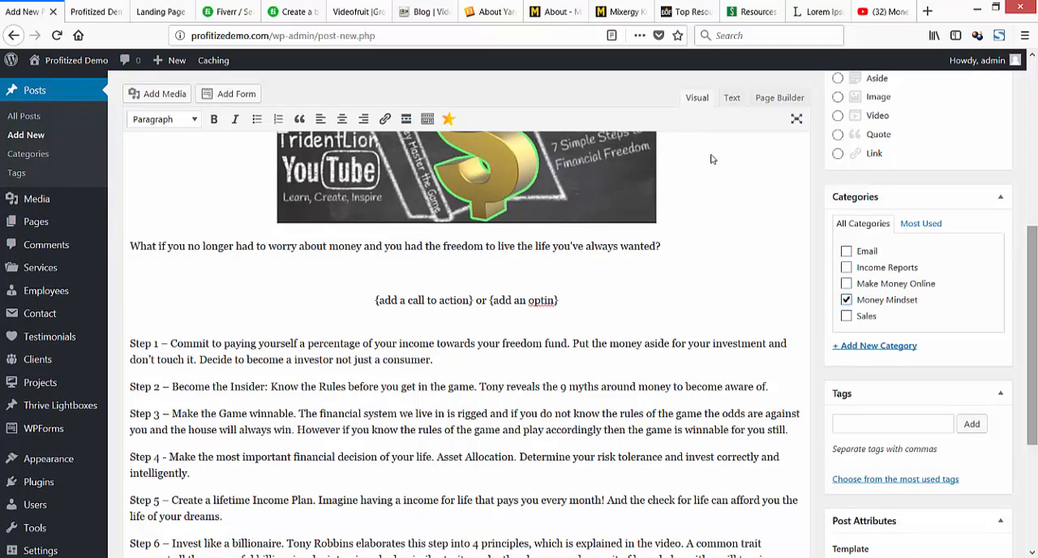
{"action": "scroll", "coordinate": [711, 159], "scroll_direction": "down", "scroll_amount": 4}
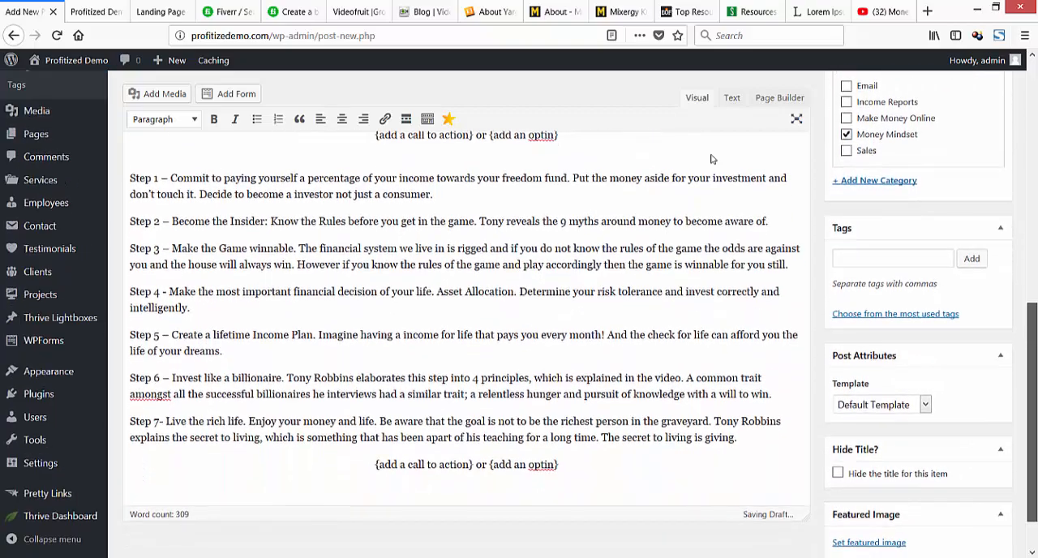
{"action": "scroll", "coordinate": [711, 159], "scroll_direction": "down", "scroll_amount": 2}
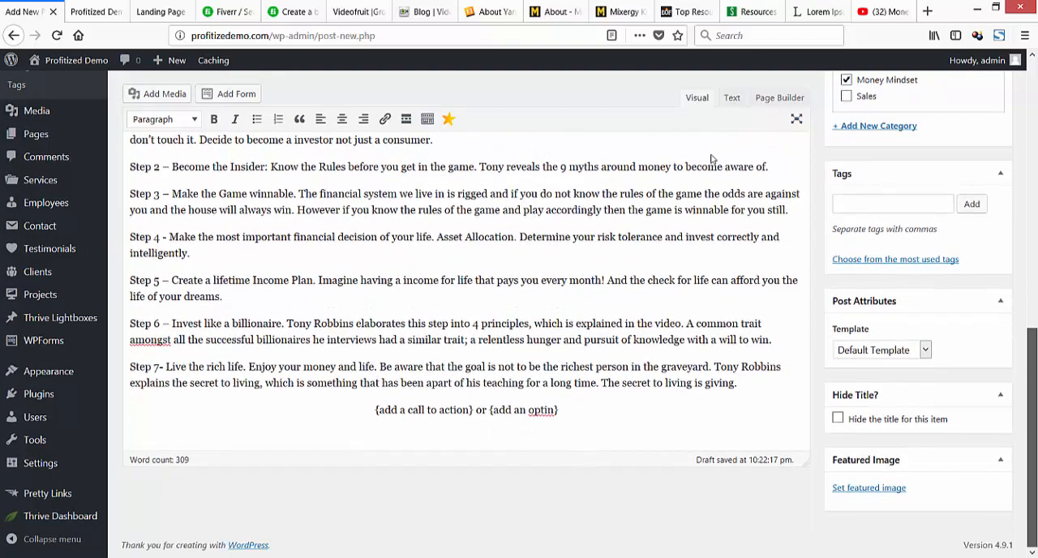
{"action": "scroll", "coordinate": [711, 159], "scroll_direction": "up", "scroll_amount": 15}
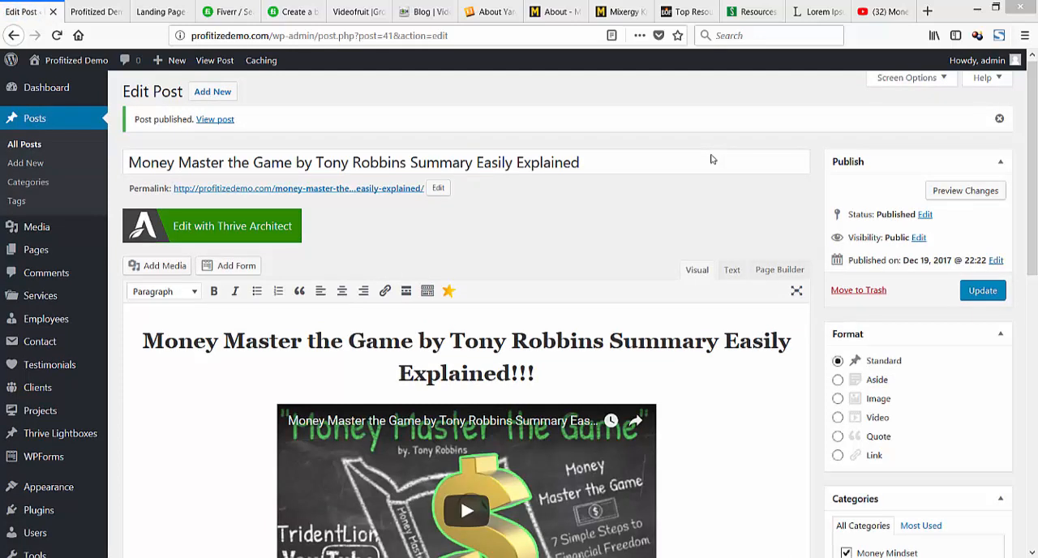
Create a new post titled "$250 Online Every Day", paste the prepared HTML sales copy into its body and show it in visual mode.
{"action": "left_click", "coordinate": [26, 163]}
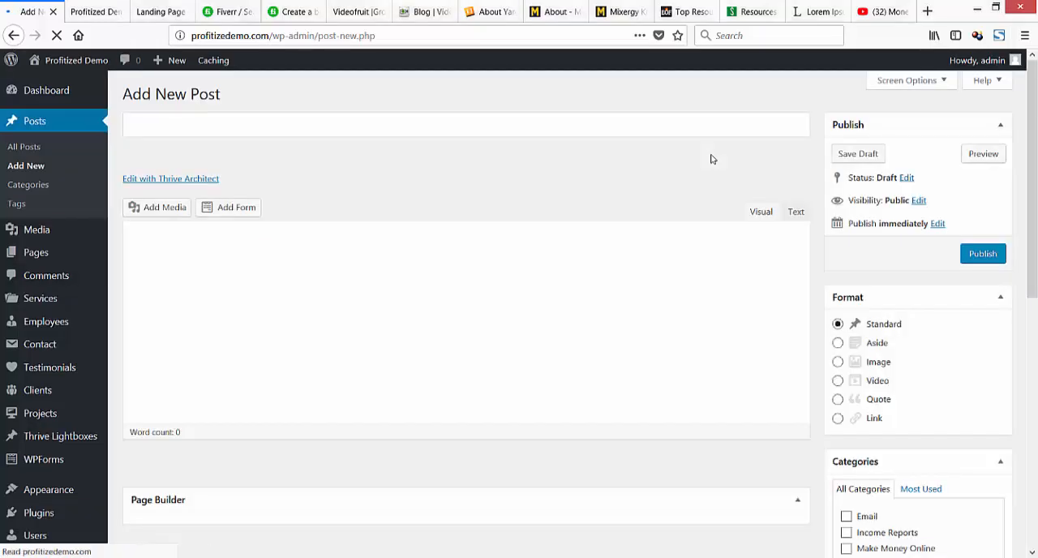
{"action": "type", "text": "$250 Online Every Day"}
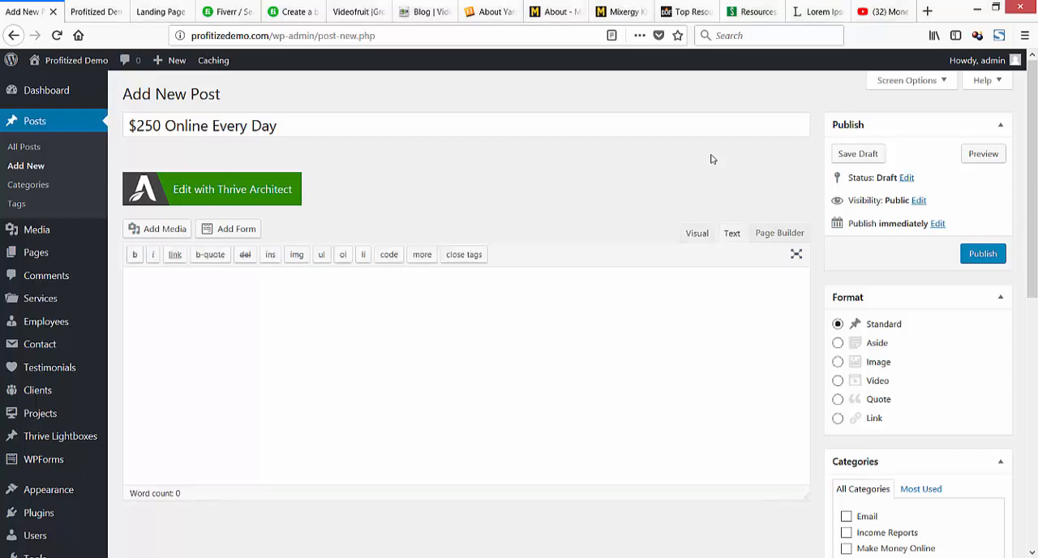
{"action": "key", "text": "ctrl+v"}
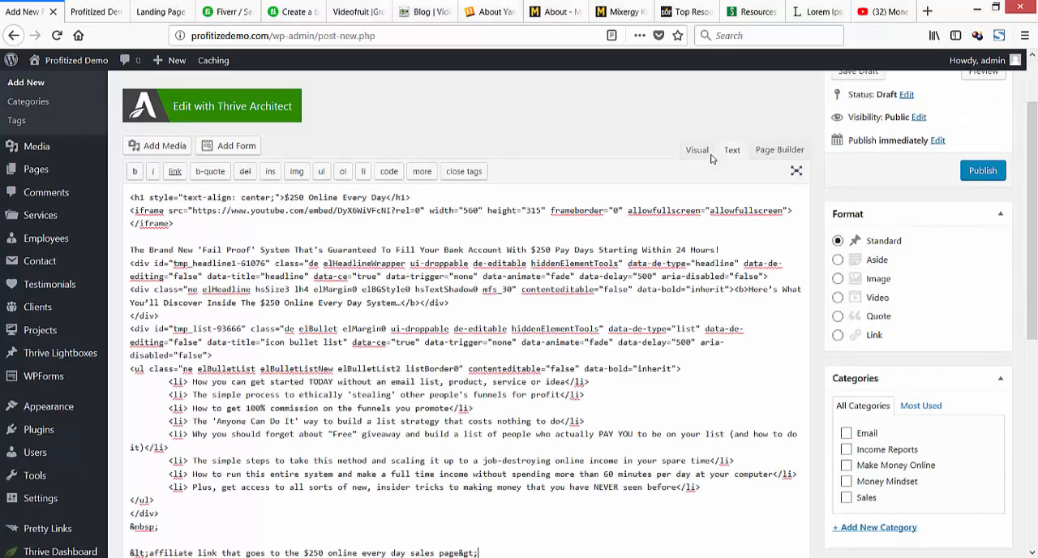
{"action": "left_click", "coordinate": [702, 152]}
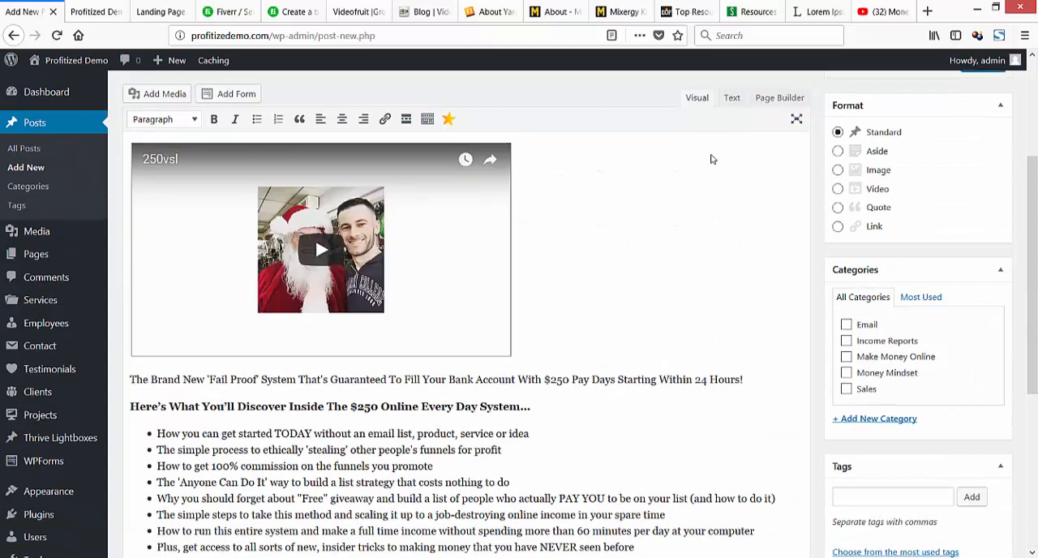
Center the embedded YouTube video by wrapping its iframe code in <center> and </center> tags in the post's HTML.
{"action": "scroll", "coordinate": [711, 159], "scroll_direction": "up", "scroll_amount": 3}
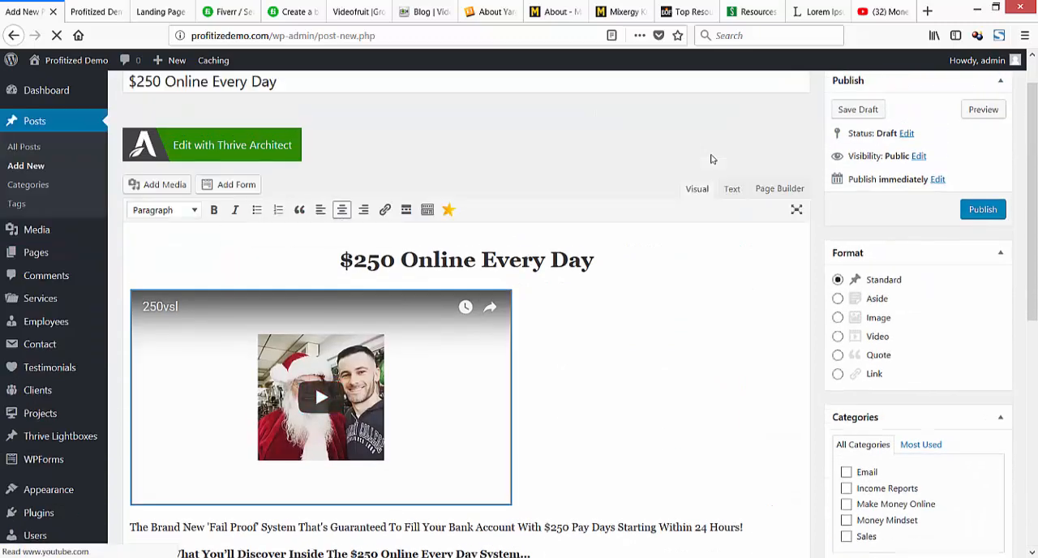
{"action": "left_click", "coordinate": [732, 189]}
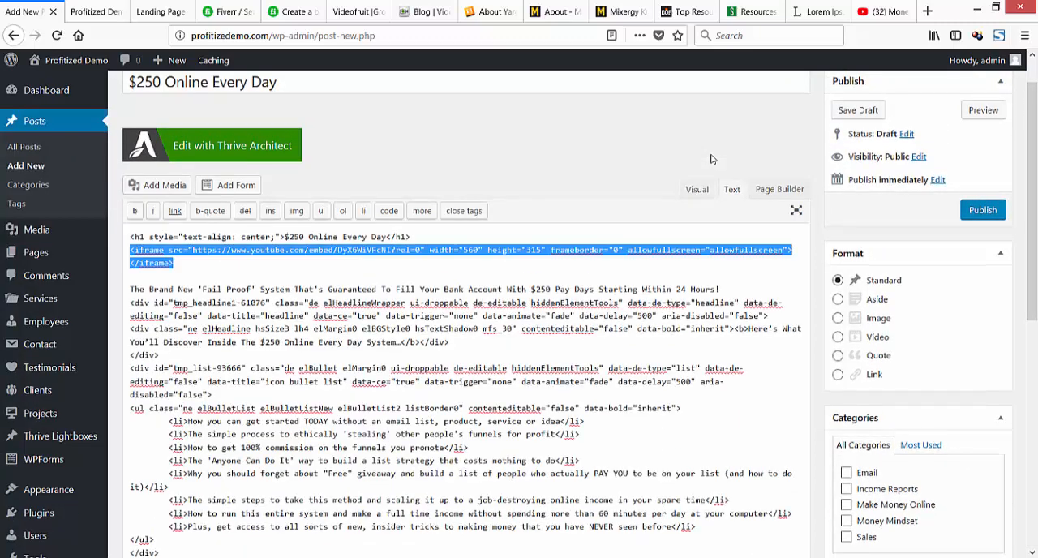
{"action": "left_click", "coordinate": [173, 263]}
{"action": "type", "text": "</ce"}
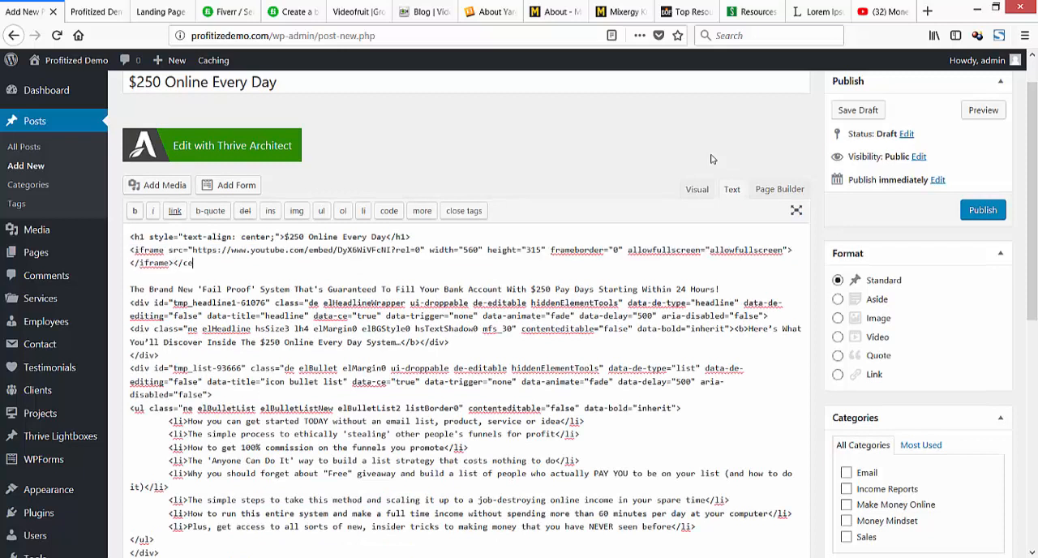
{"action": "type", "text": "nter>"}
{"action": "left_click", "coordinate": [131, 250]}
{"action": "type", "text": "<cent"}
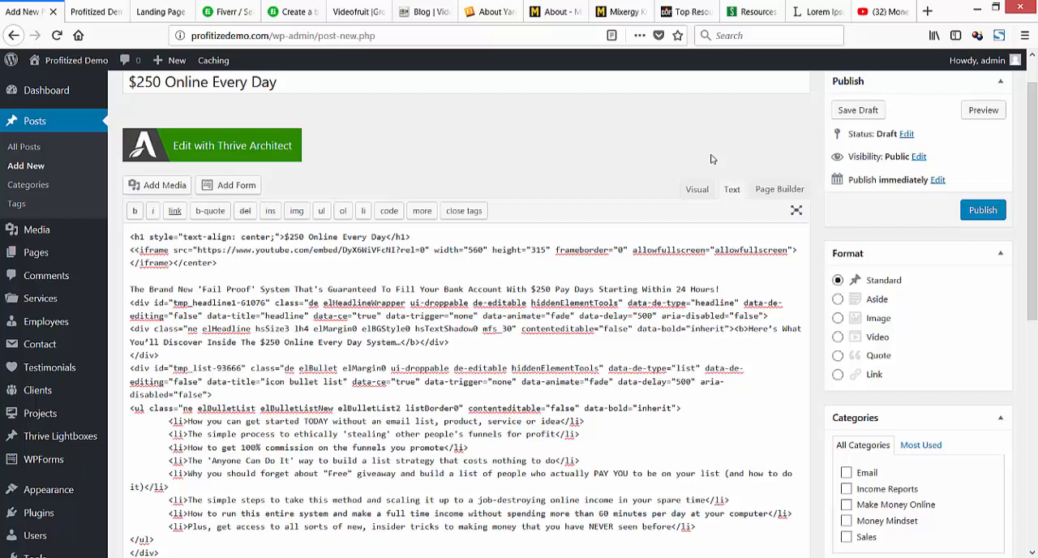
{"action": "type", "text": "er>"}
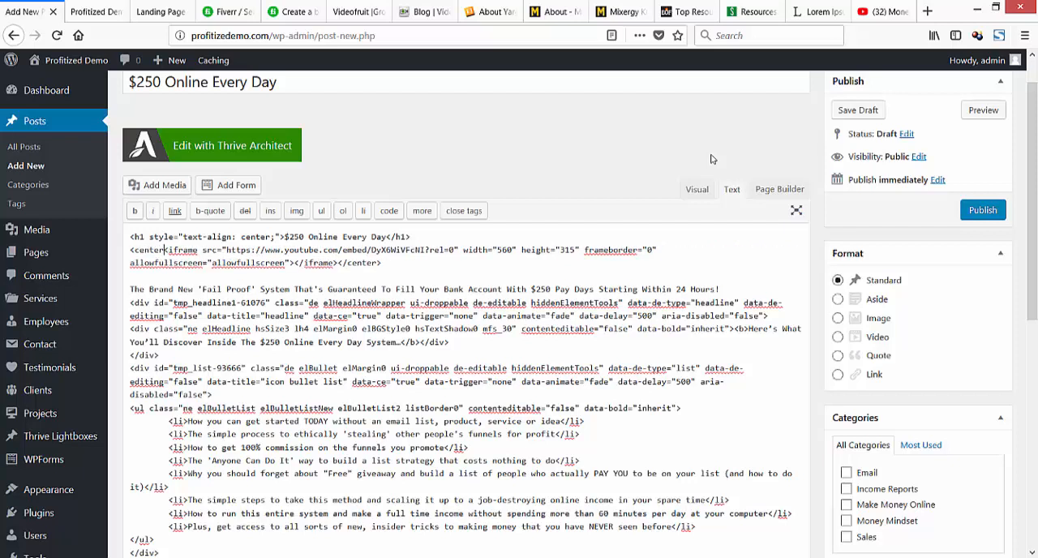
Try moving the opening center tag from the video iframe to before the $250 Online Every Day heading, and check the visual view.
{"action": "key", "text": "shift+Left"}
{"action": "key", "text": "shift+Left"}
{"action": "key", "text": "shift+Left"}
{"action": "key", "text": "shift+Left"}
{"action": "key", "text": "shift+Left"}
{"action": "key", "text": "shift+Left"}
{"action": "key", "text": "shift+Left"}
{"action": "key", "text": "shift+Left"}
{"action": "key", "text": "ctrl+x"}
{"action": "key", "text": "Up"}
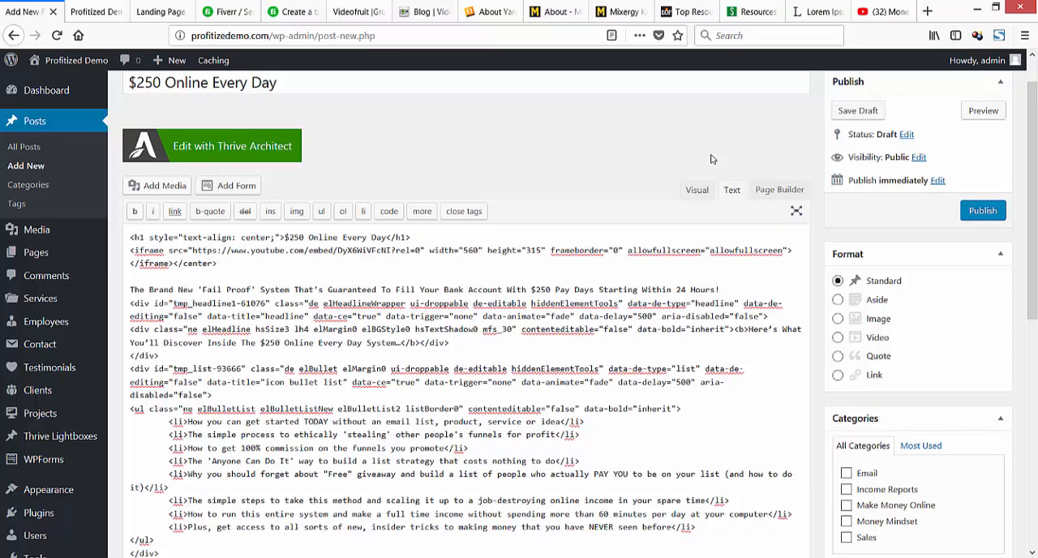
{"action": "key", "text": "ctrl+v"}
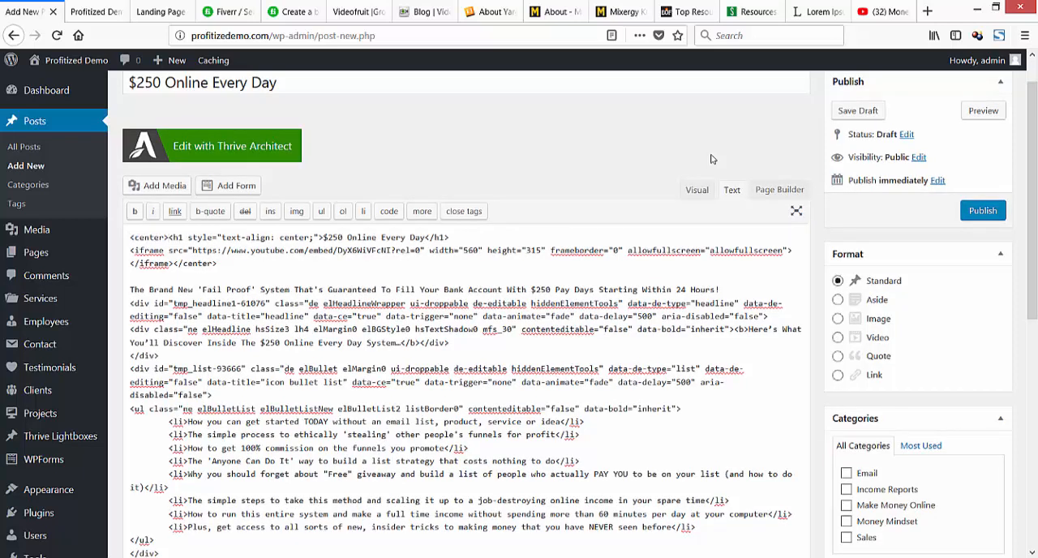
{"action": "left_click", "coordinate": [696, 189]}
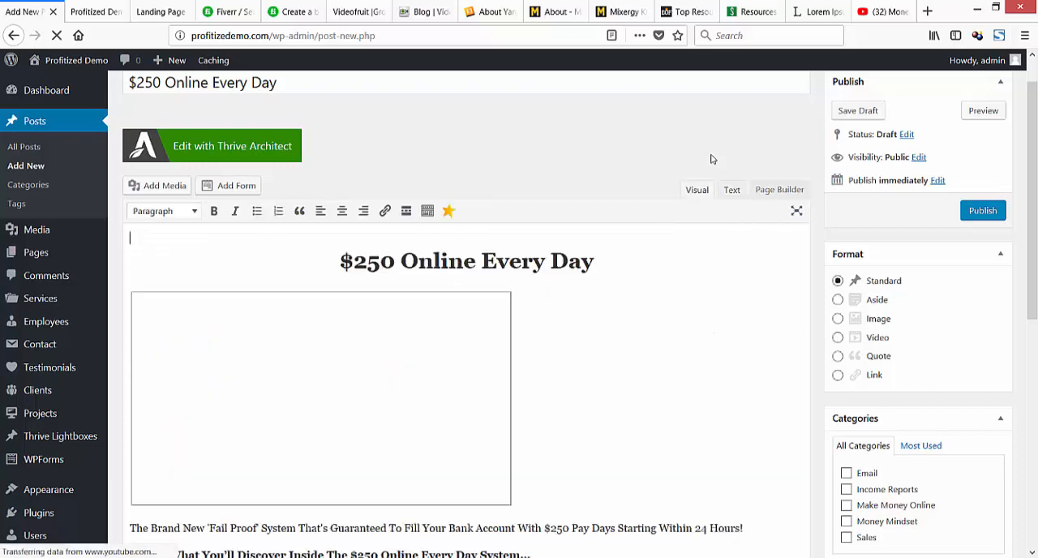
Move the closing </center> tag from the first line of the post's HTML to directly after the video's </iframe> tag.
{"action": "left_click", "coordinate": [731, 190]}
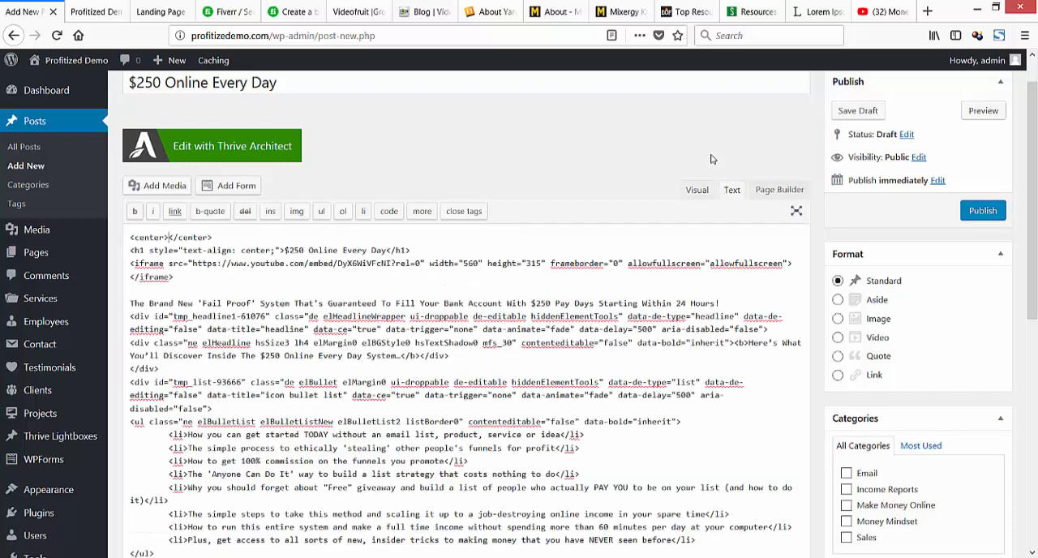
{"action": "key", "text": "End"}
{"action": "key", "text": "shift+Left"}
{"action": "key", "text": "shift+Left"}
{"action": "key", "text": "shift+Left"}
{"action": "key", "text": "shift+Left"}
{"action": "key", "text": "shift+Left"}
{"action": "key", "text": "shift+Left"}
{"action": "key", "text": "shift+Left"}
{"action": "key", "text": "shift+Left"}
{"action": "key", "text": "shift+Left"}
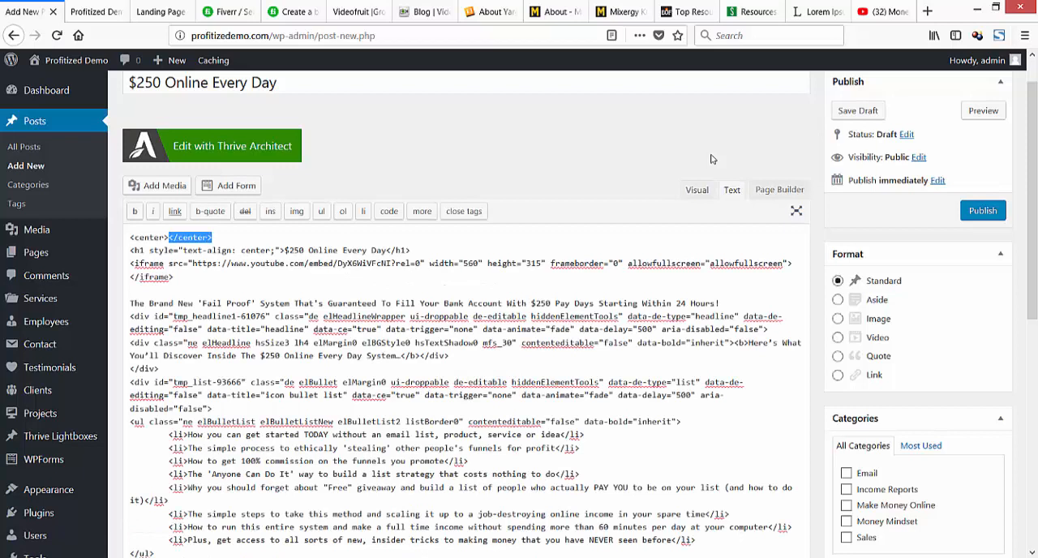
{"action": "key", "text": "ctrl+x"}
{"action": "key", "text": "Down"}
{"action": "key", "text": "Down"}
{"action": "key", "text": "Down"}
{"action": "key", "text": "End"}
{"action": "key", "text": "ctrl+v"}
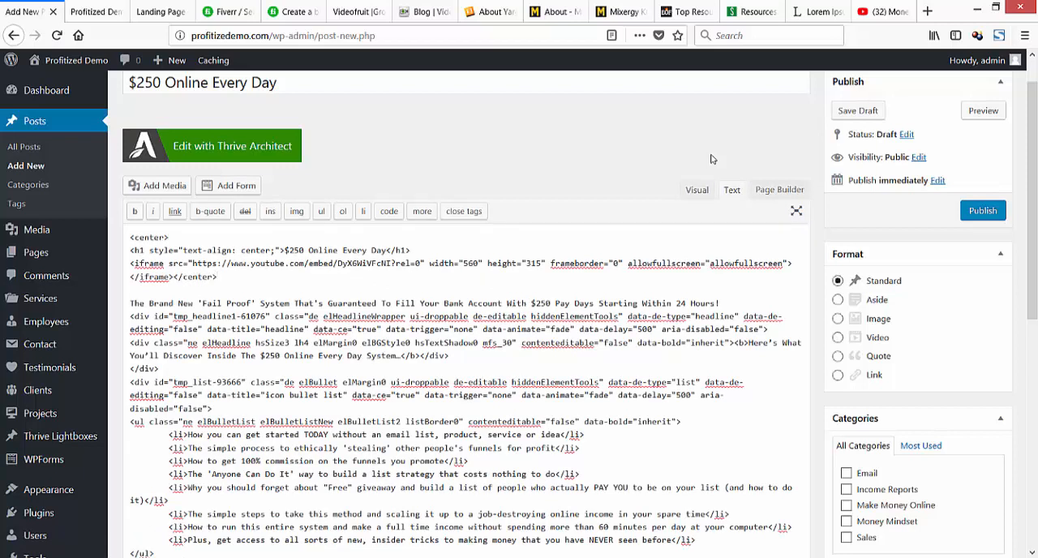
Insert an opening <center> tag directly before the video's iframe code.
{"action": "key", "text": "Up"}
{"action": "key", "text": "Home"}
{"action": "type", "text": "<cente"}
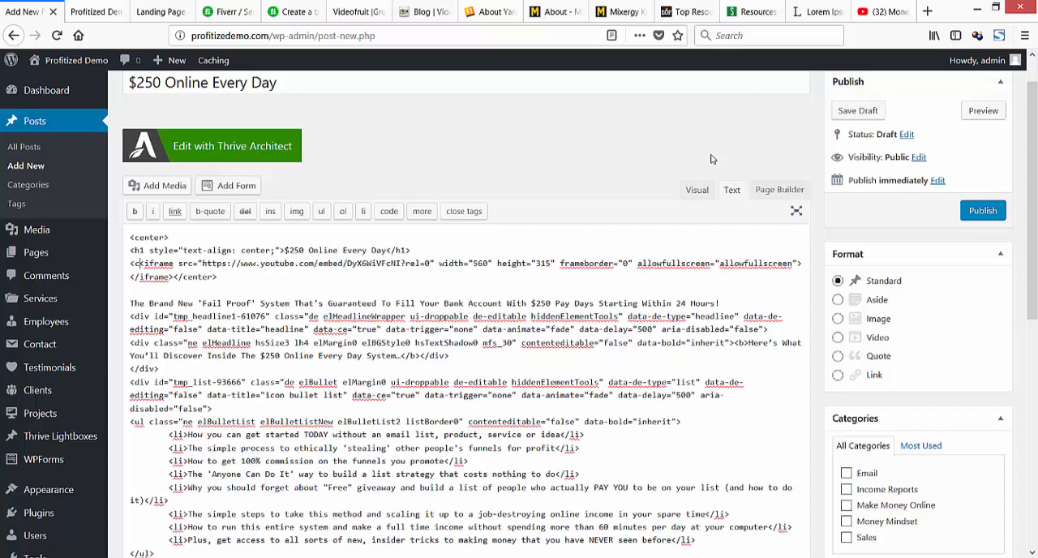
{"action": "type", "text": "r>"}
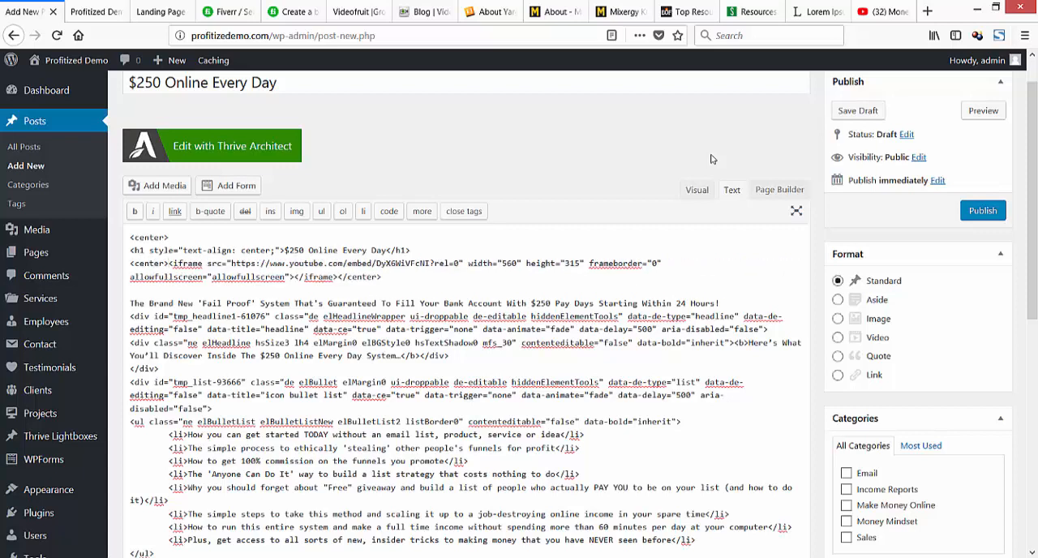
Remove the stray <center> line above the heading from the HTML and show the post in visual mode.
{"action": "key", "text": "Up"}
{"action": "key", "text": "shift+Left"}
{"action": "key", "text": "shift+Left"}
{"action": "key", "text": "shift+Left"}
{"action": "key", "text": "shift+Left"}
{"action": "key", "text": "shift+Left"}
{"action": "key", "text": "shift+Left"}
{"action": "key", "text": "shift+Left"}
{"action": "key", "text": "shift+Left"}
{"action": "key", "text": "BackSpace"}
{"action": "key", "text": "Delete"}
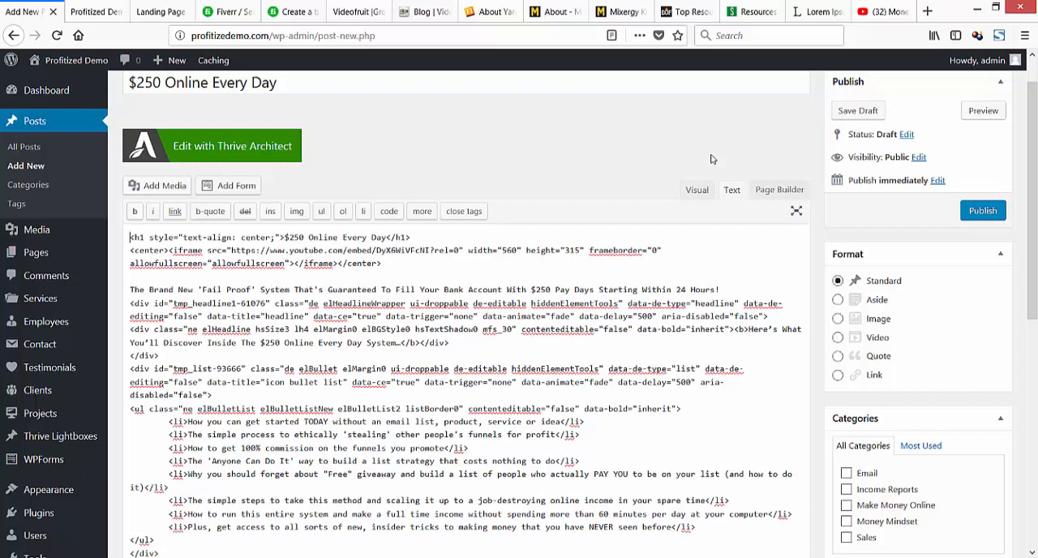
{"action": "left_click", "coordinate": [697, 189]}
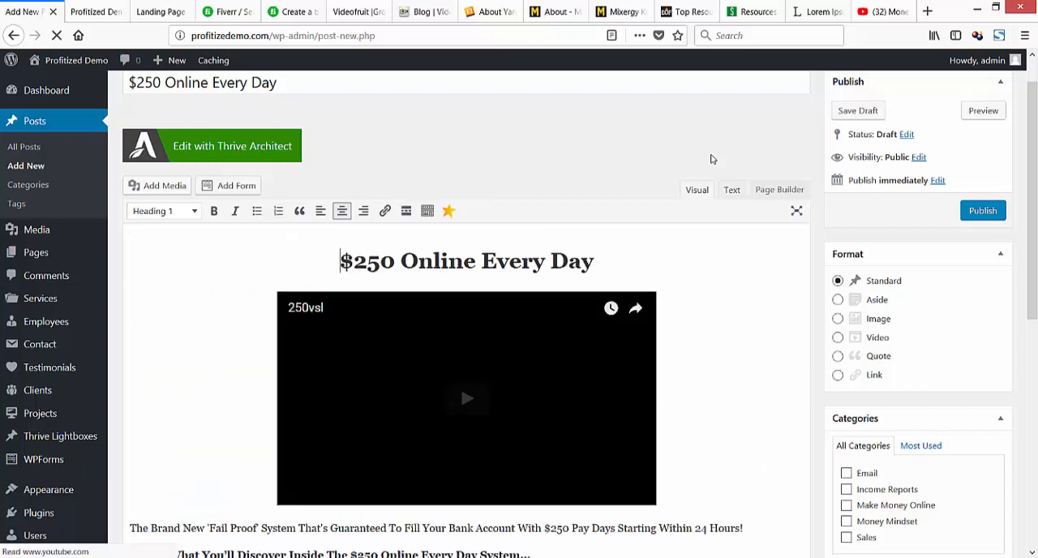
Center the affiliate link placeholder line below the bullet list in the post.
{"action": "scroll", "coordinate": [711, 159], "scroll_direction": "down", "scroll_amount": 3}
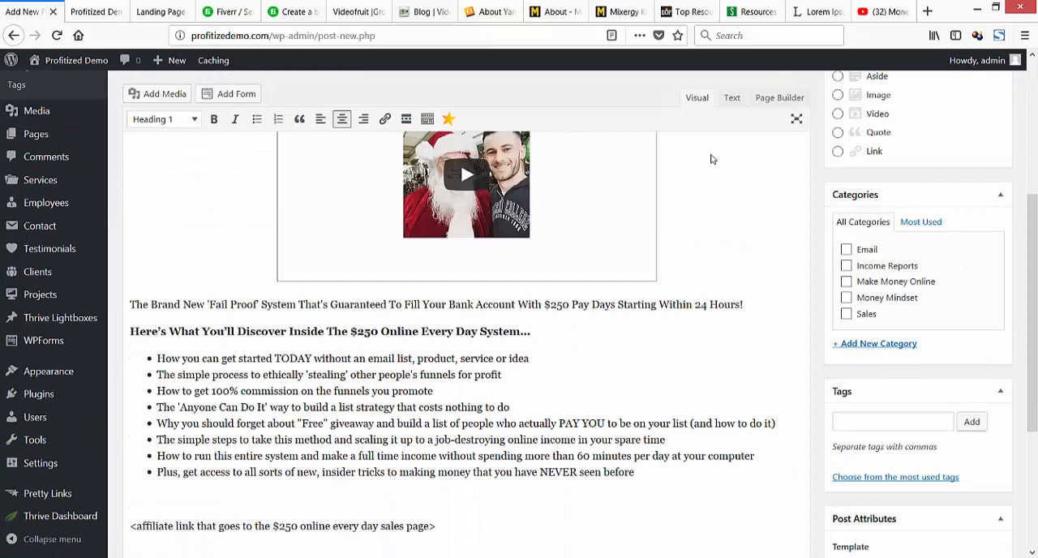
{"action": "scroll", "coordinate": [711, 159], "scroll_direction": "up", "scroll_amount": 3}
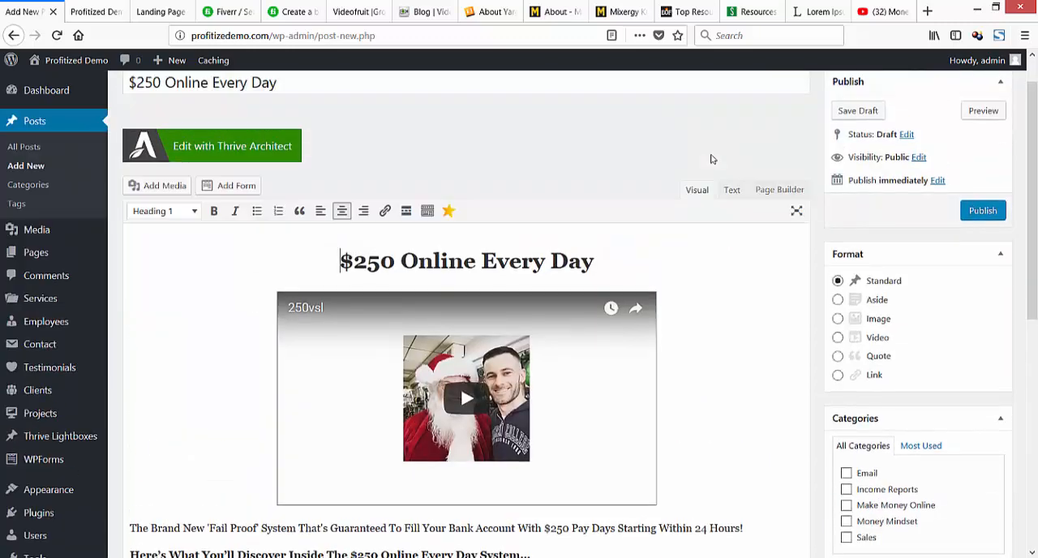
{"action": "scroll", "coordinate": [712, 159], "scroll_direction": "up", "scroll_amount": 1}
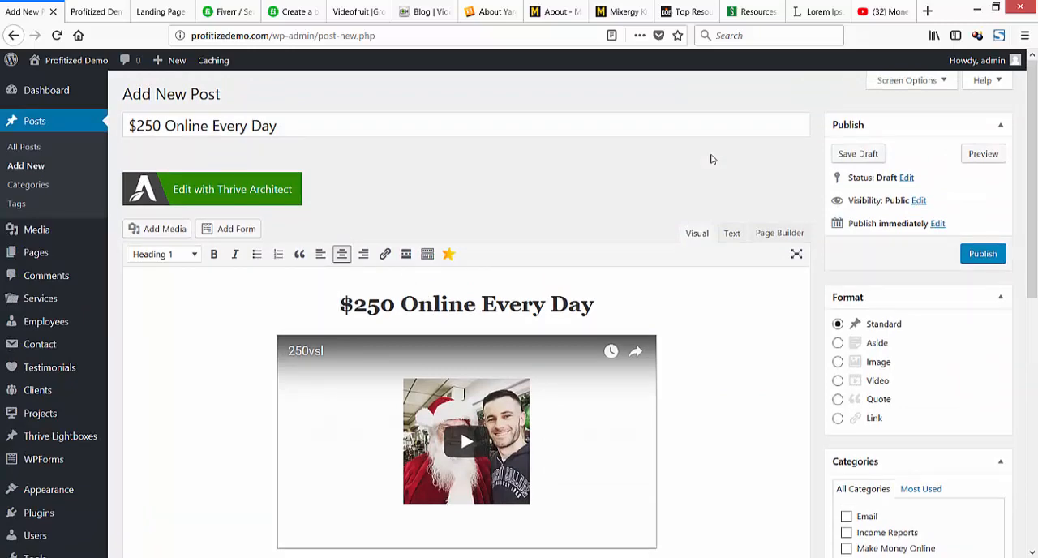
{"action": "scroll", "coordinate": [711, 159], "scroll_direction": "down", "scroll_amount": 3}
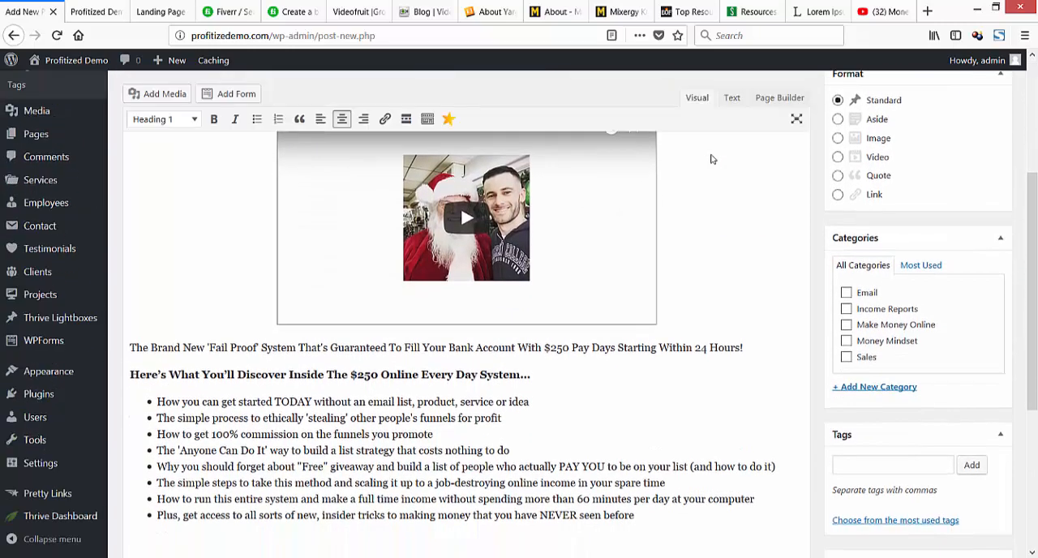
{"action": "scroll", "coordinate": [711, 159], "scroll_direction": "down", "scroll_amount": 3}
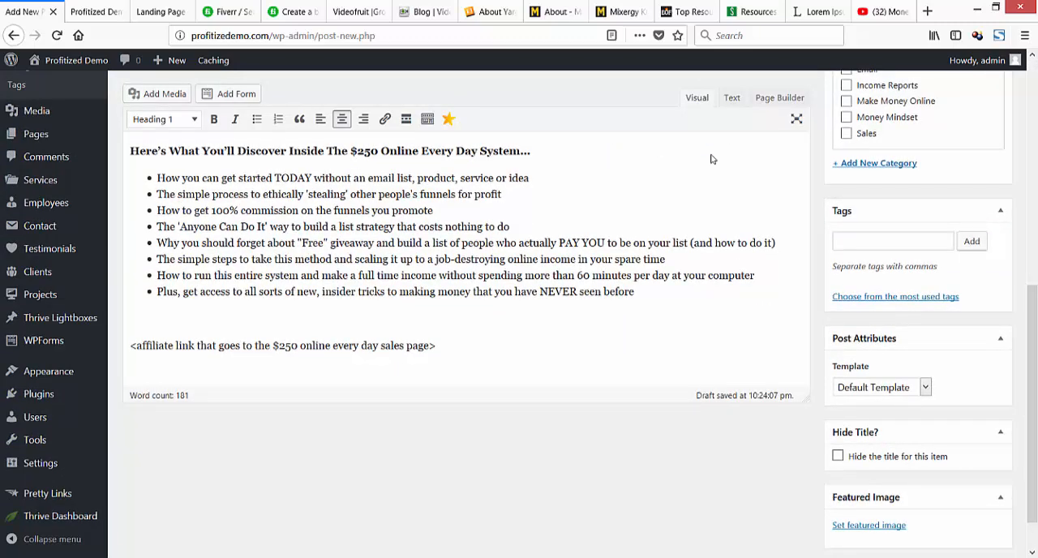
{"action": "left_click_drag", "start_coordinate": [437, 346], "coordinate": [130, 346]}
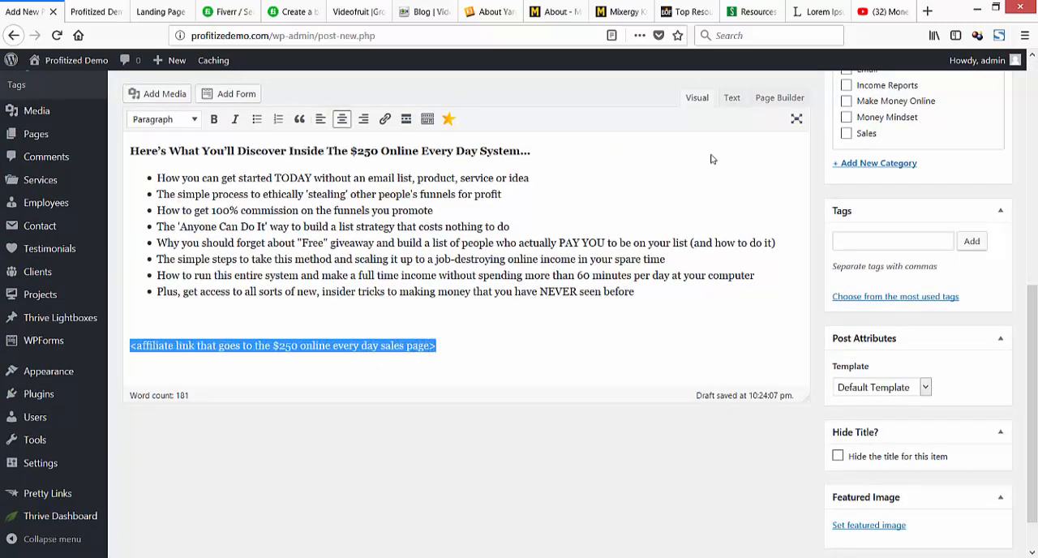
{"action": "left_click", "coordinate": [341, 119]}
{"action": "left_click", "coordinate": [413, 346]}
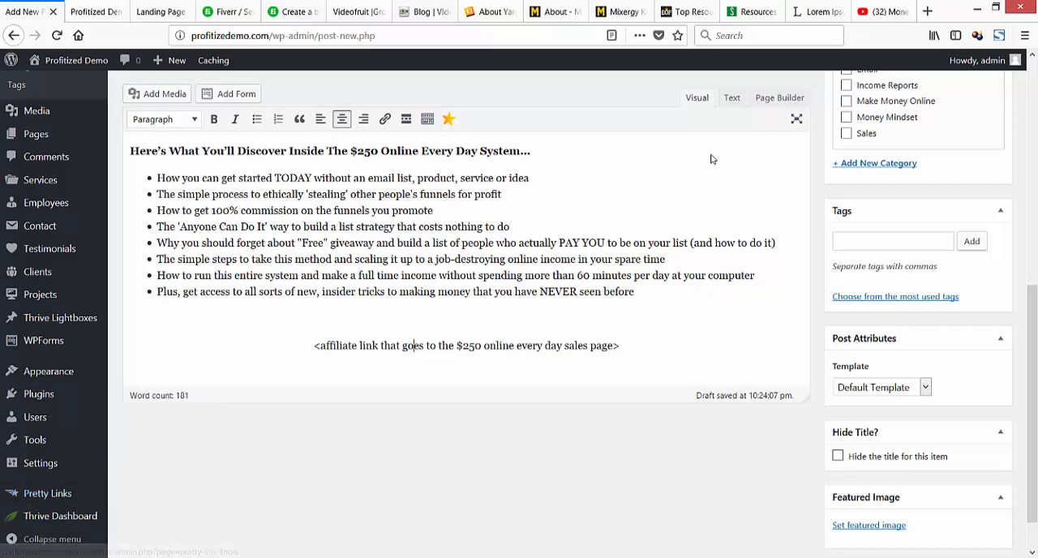
Publish the $250 Online Every Day post.
{"action": "scroll", "coordinate": [711, 159], "scroll_direction": "down", "scroll_amount": 1}
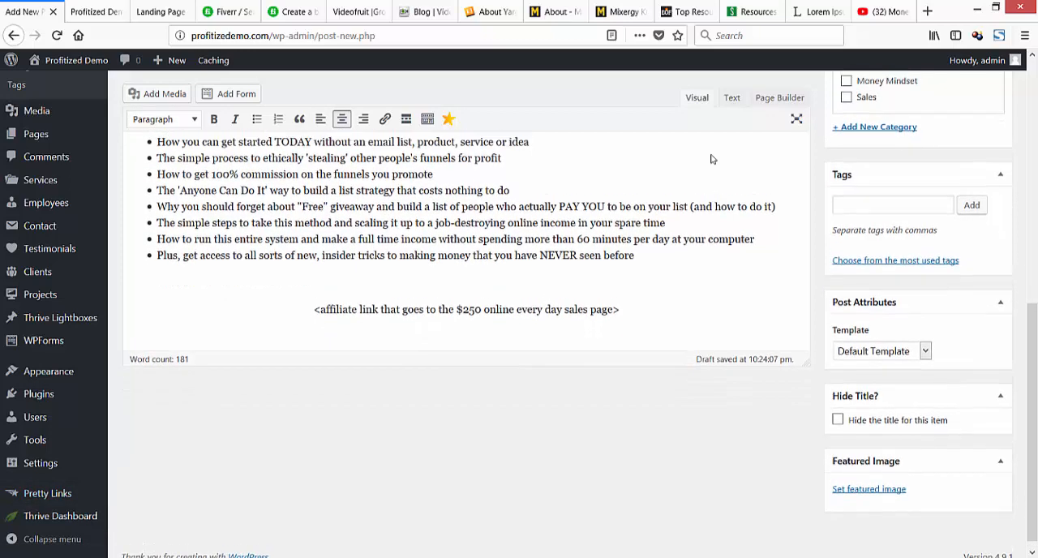
{"action": "scroll", "coordinate": [711, 159], "scroll_direction": "up", "scroll_amount": 10}
{"action": "left_click", "coordinate": [983, 252]}
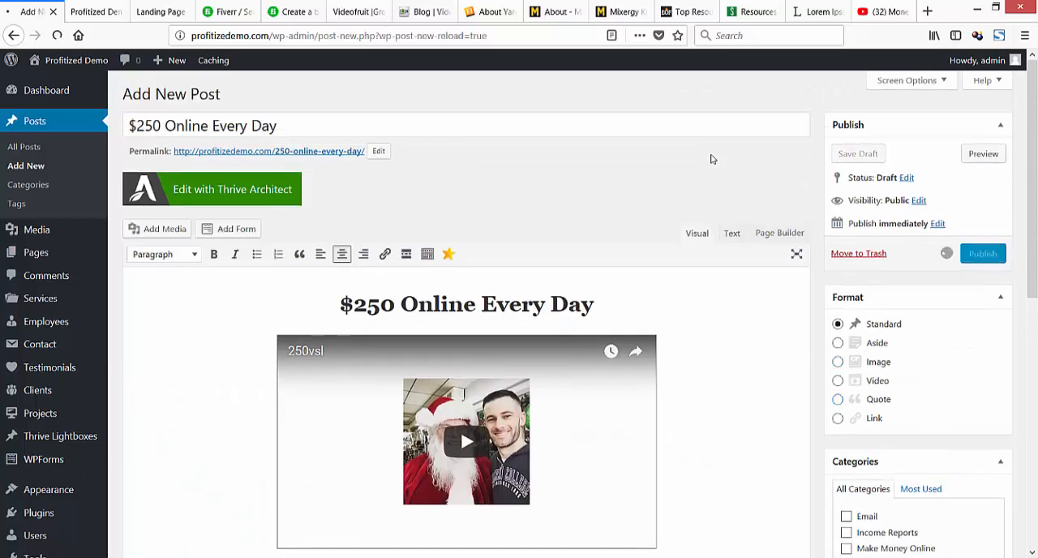
{"action": "scroll", "coordinate": [711, 159], "scroll_direction": "down", "scroll_amount": 6}
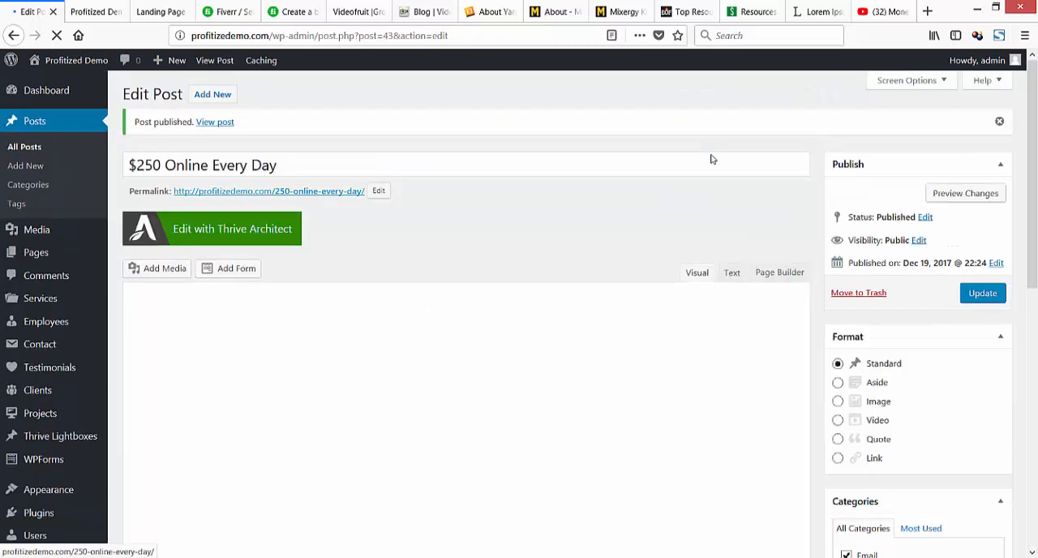
Open the published $250 Online Every Day post in a new tab and compare its post title with the heading in its body.
{"action": "right_click", "coordinate": [265, 192]}
{"action": "left_click", "coordinate": [296, 203]}
{"action": "key", "text": "ctrl+Tab"}
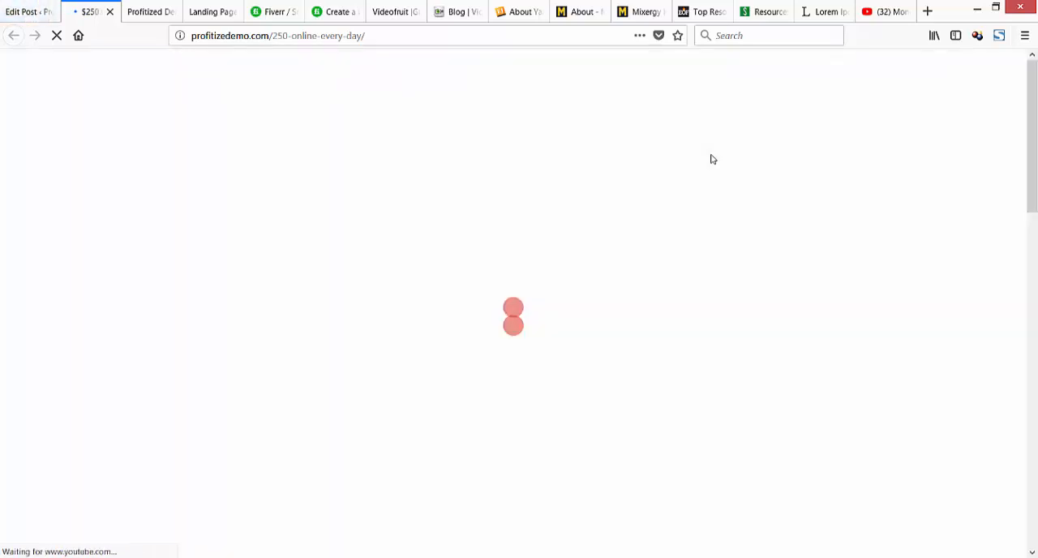
{"action": "scroll", "coordinate": [711, 159], "scroll_direction": "down", "scroll_amount": 5}
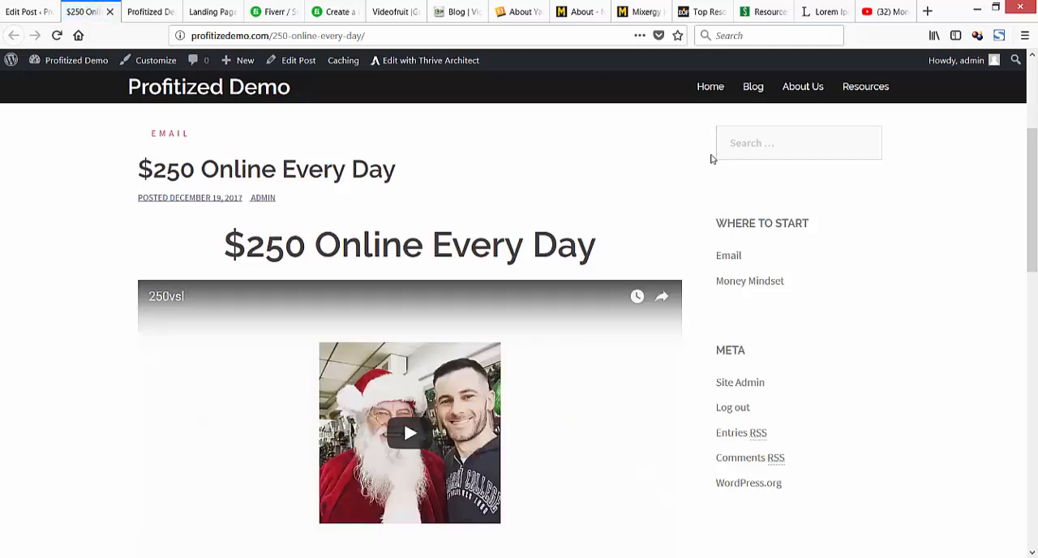
{"action": "mouse_move", "coordinate": [139, 169]}
{"action": "left_mouse_down"}
{"action": "mouse_move", "coordinate": [347, 170]}
{"action": "mouse_move", "coordinate": [395, 197]}
{"action": "left_mouse_up"}
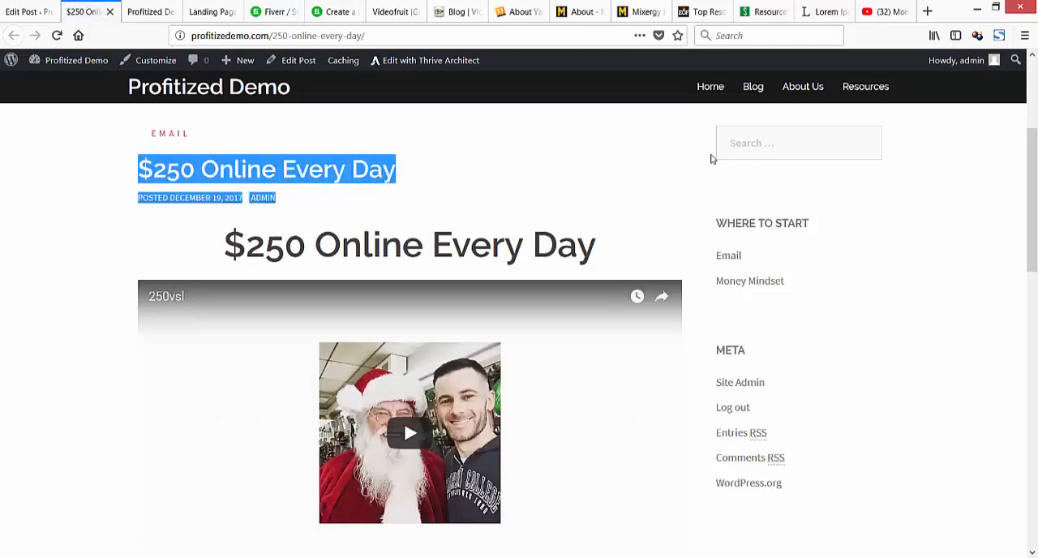
{"action": "left_click", "coordinate": [711, 159]}
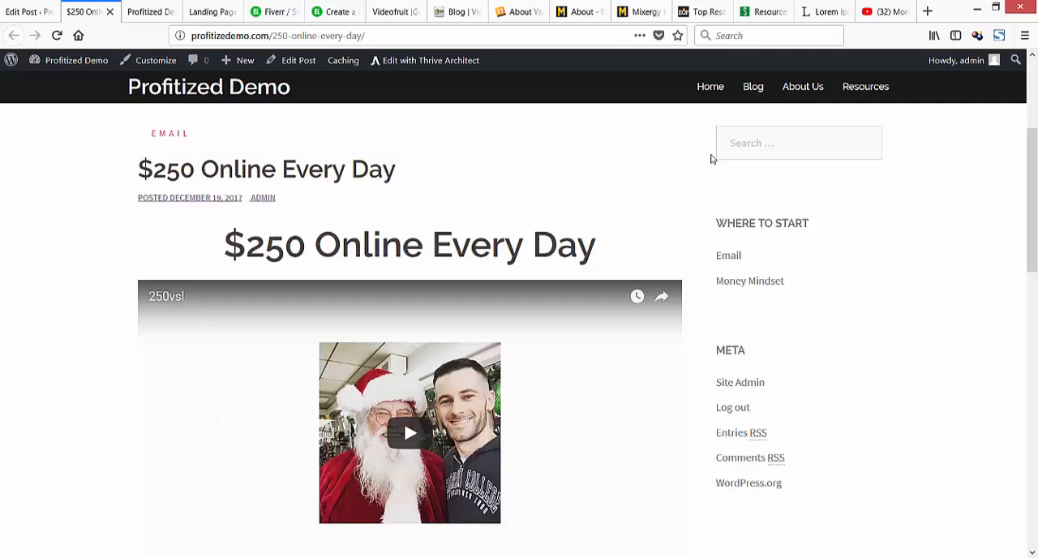
{"action": "left_click_drag", "start_coordinate": [225, 244], "coordinate": [596, 245]}
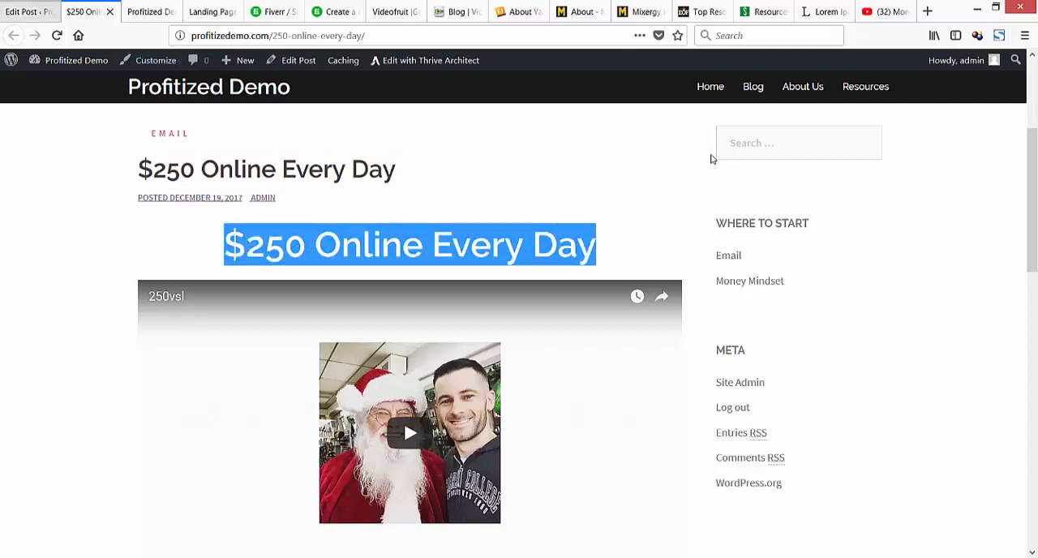
Turn on hiding the title for the $250 Online Every Day post, update it and reload its live page.
{"action": "left_click", "coordinate": [34, 11]}
{"action": "scroll", "coordinate": [712, 158], "scroll_direction": "down", "scroll_amount": 3}
{"action": "scroll", "coordinate": [711, 159], "scroll_direction": "down", "scroll_amount": 4}
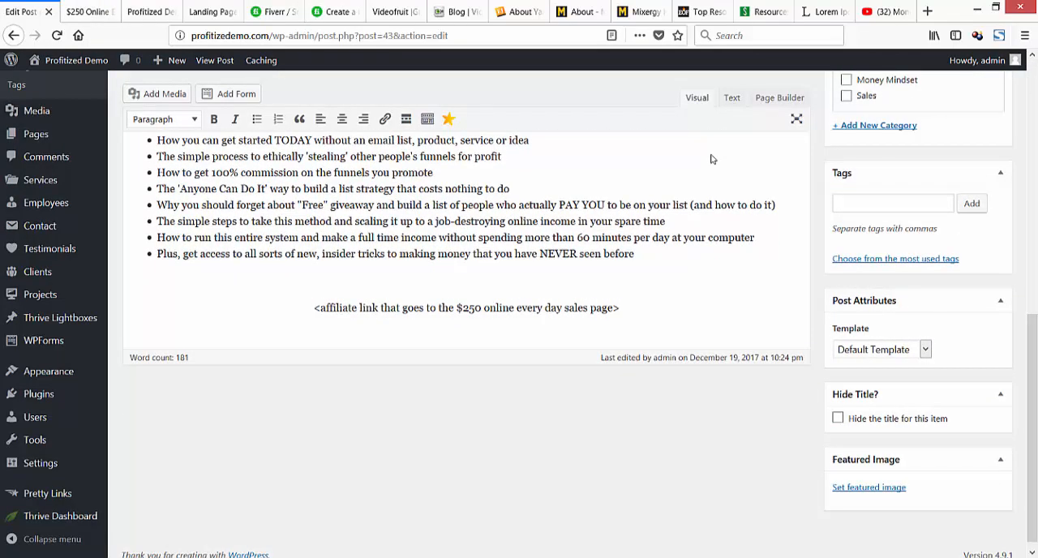
{"action": "left_click", "coordinate": [838, 418]}
{"action": "scroll", "coordinate": [713, 159], "scroll_direction": "up", "scroll_amount": 4}
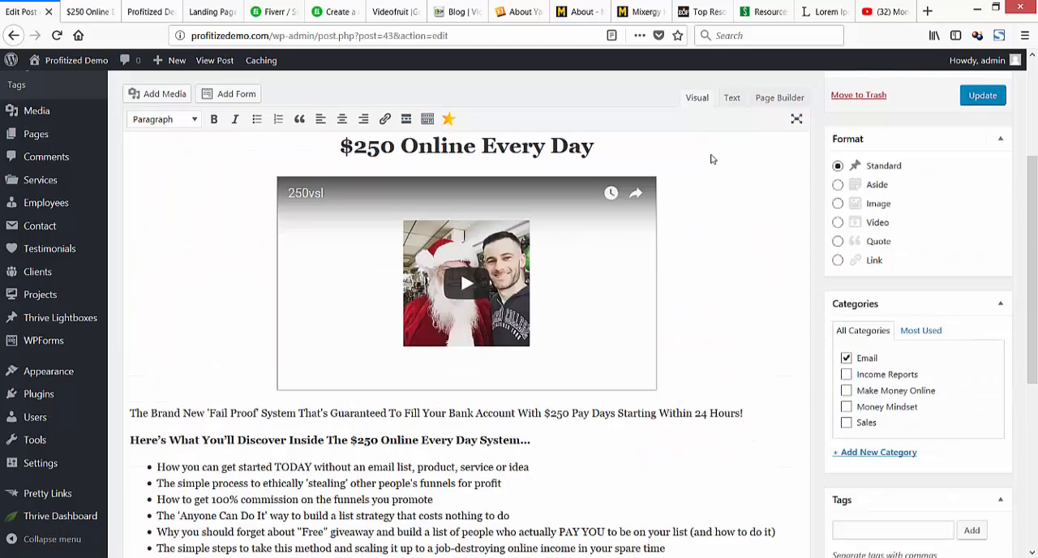
{"action": "left_click", "coordinate": [983, 141]}
{"action": "key", "text": "ctrl+Tab"}
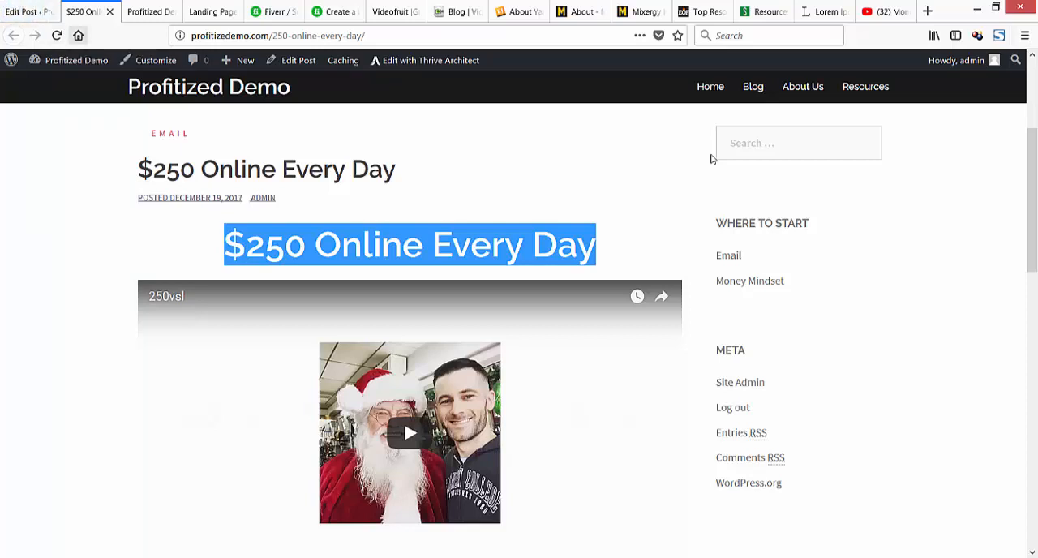
{"action": "key", "text": "ctrl+r"}
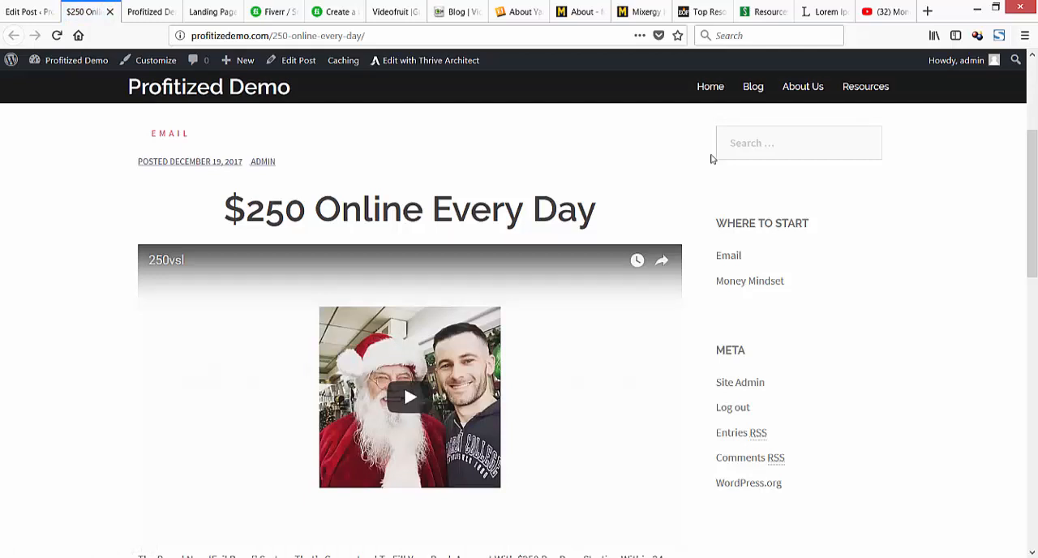
Open the Money Master the Game post for editing from the posts list and view its live page in a new tab.
{"action": "key", "text": "ctrl+Page_Up"}
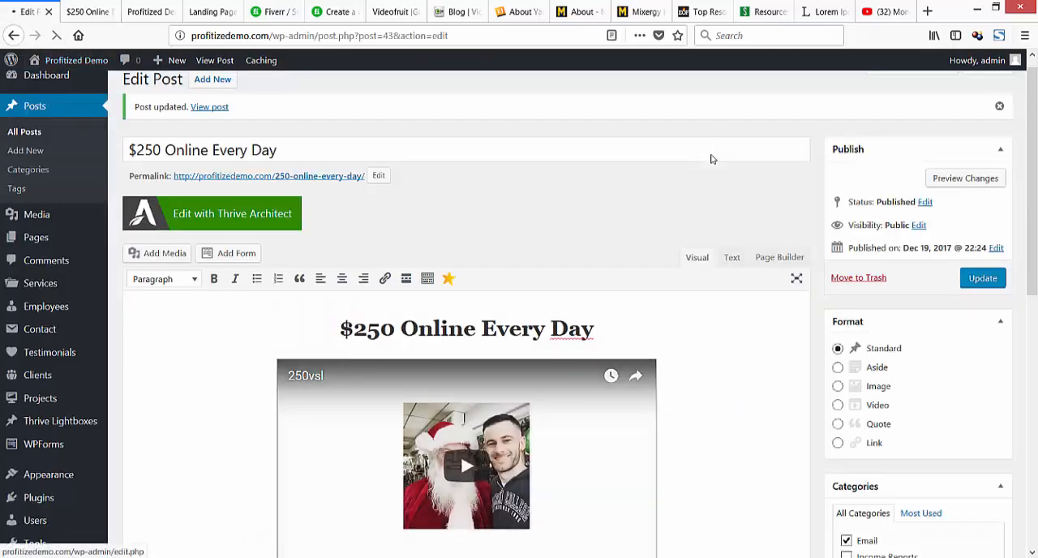
{"action": "left_click", "coordinate": [35, 106]}
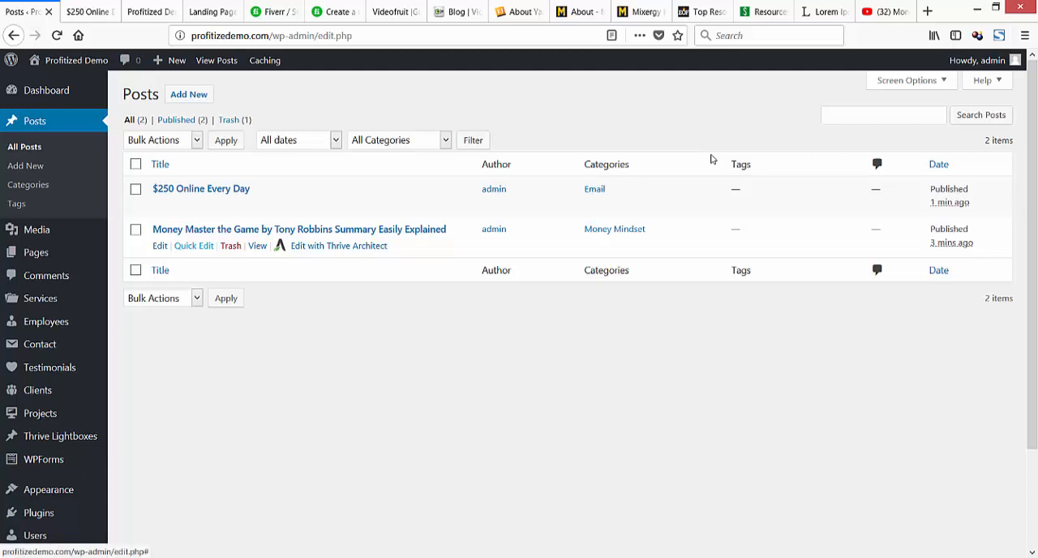
{"action": "left_click", "coordinate": [160, 246]}
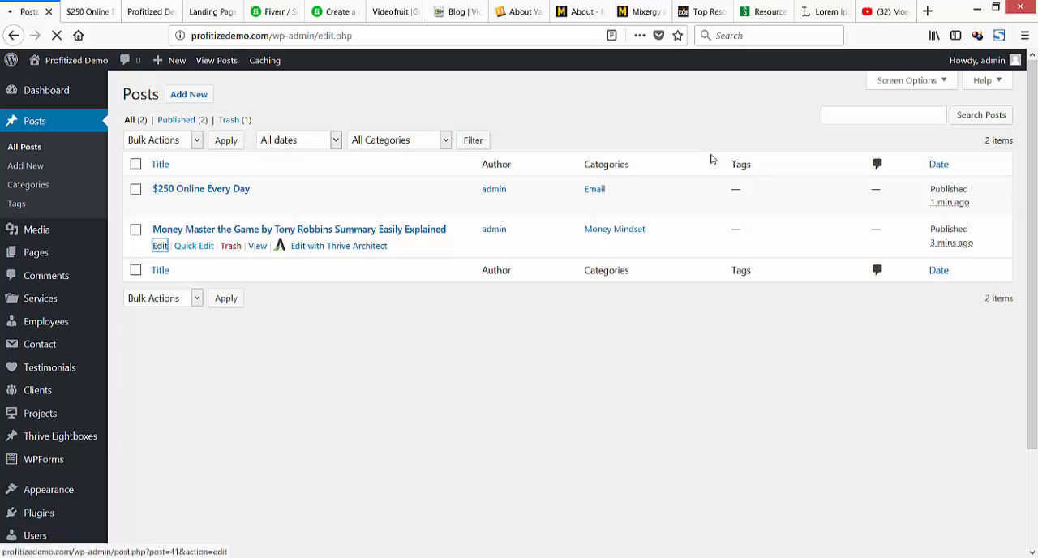
{"action": "left_click", "coordinate": [257, 245]}
{"action": "right_click", "coordinate": [257, 245]}
{"action": "left_click", "coordinate": [315, 257]}
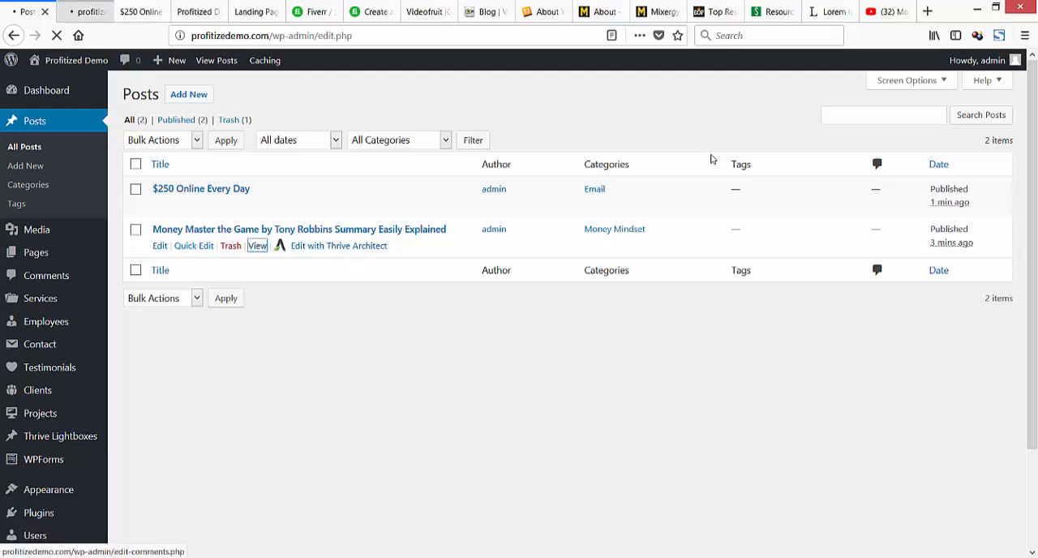
{"action": "left_click", "coordinate": [85, 11]}
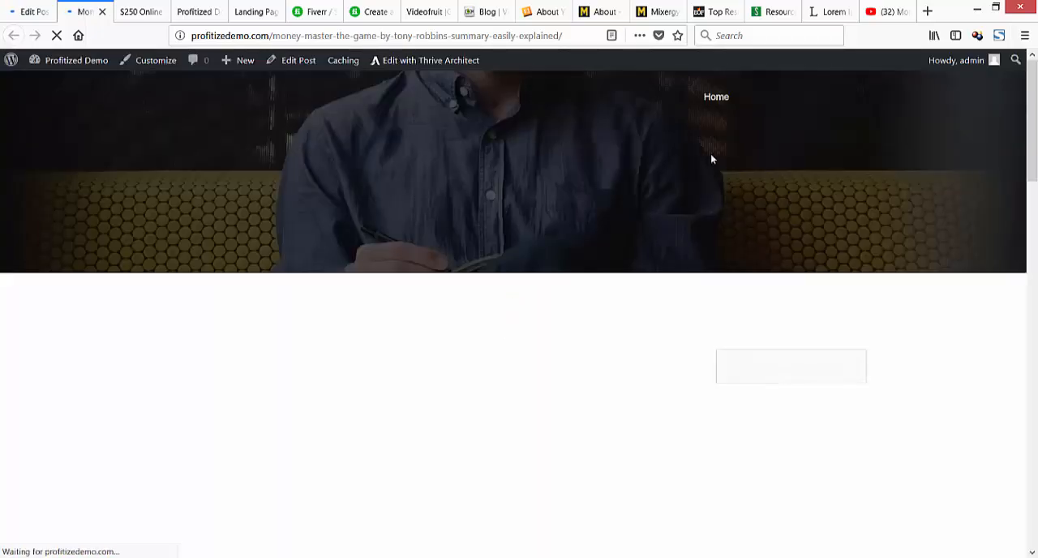
{"action": "scroll", "coordinate": [711, 159], "scroll_direction": "down", "scroll_amount": 3}
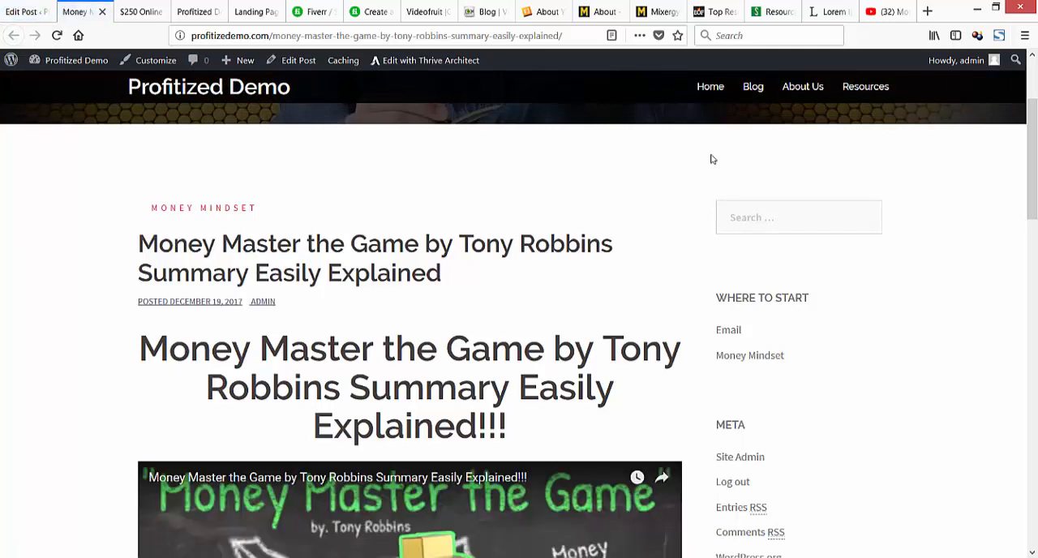
Compare the post title with the heading in the body on the live Money Master the Game page.
{"action": "left_click_drag", "start_coordinate": [443, 274], "coordinate": [138, 245]}
{"action": "scroll", "coordinate": [711, 159], "scroll_direction": "down", "scroll_amount": 3}
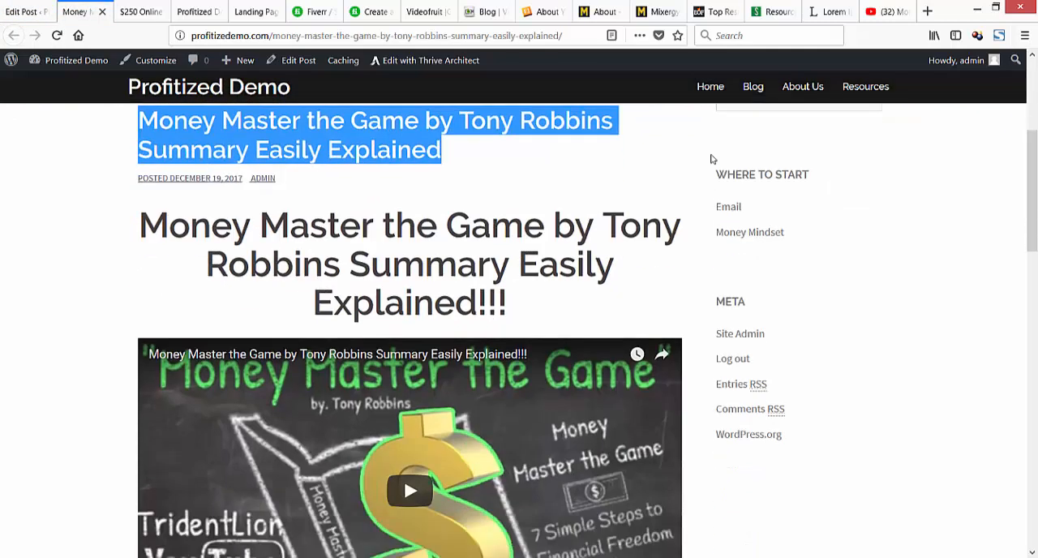
{"action": "mouse_move", "coordinate": [508, 278]}
{"action": "left_mouse_down"}
{"action": "mouse_move", "coordinate": [205, 239]}
{"action": "mouse_move", "coordinate": [139, 200]}
{"action": "left_mouse_up"}
{"action": "scroll", "coordinate": [712, 159], "scroll_direction": "up", "scroll_amount": 4}
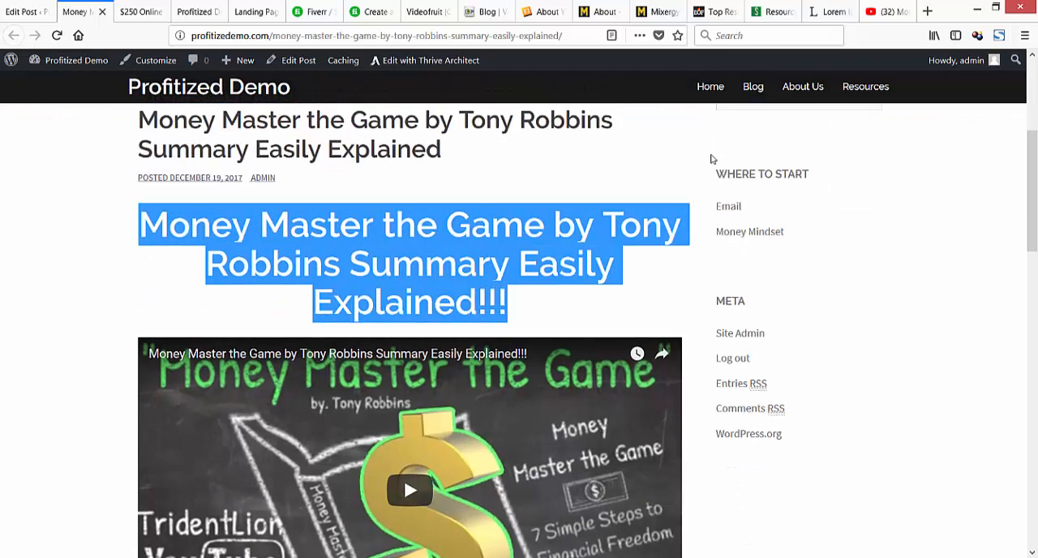
{"action": "scroll", "coordinate": [711, 158], "scroll_direction": "down", "scroll_amount": 4}
{"action": "scroll", "coordinate": [712, 159], "scroll_direction": "up", "scroll_amount": 3}
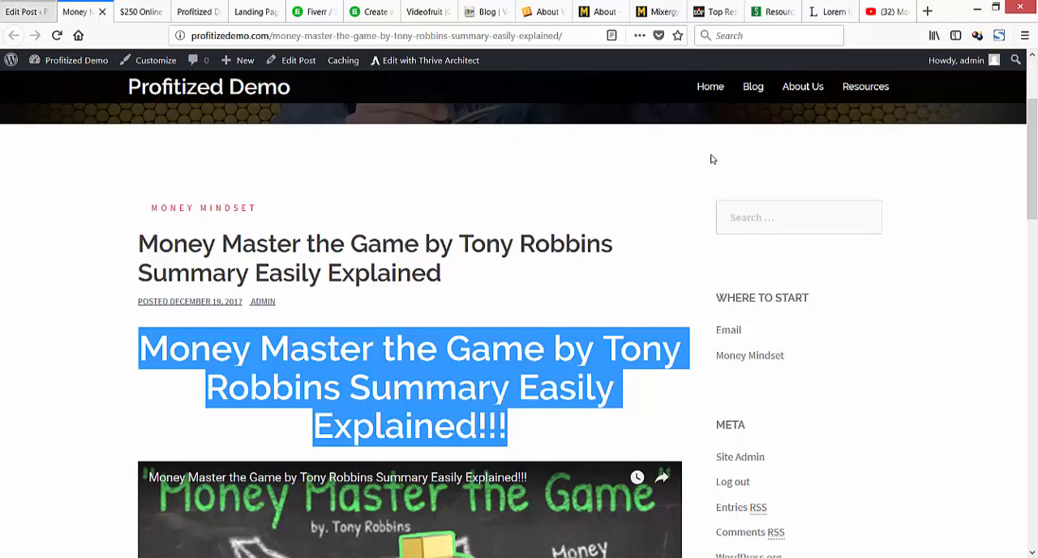
Turn on hiding the title for the Money Master the Game post, update it and reload its live page.
{"action": "left_click", "coordinate": [26, 12]}
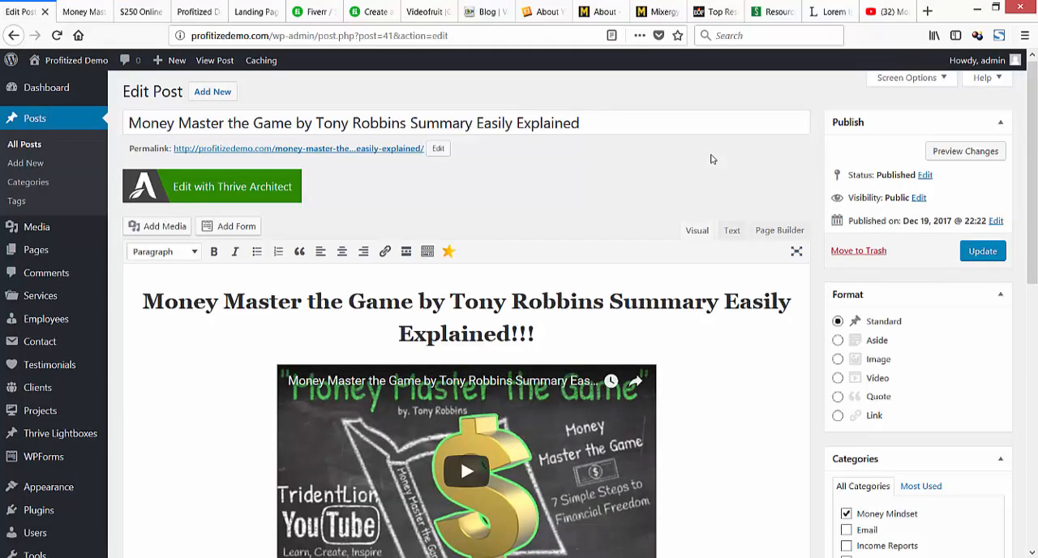
{"action": "scroll", "coordinate": [711, 159], "scroll_direction": "down", "scroll_amount": 6}
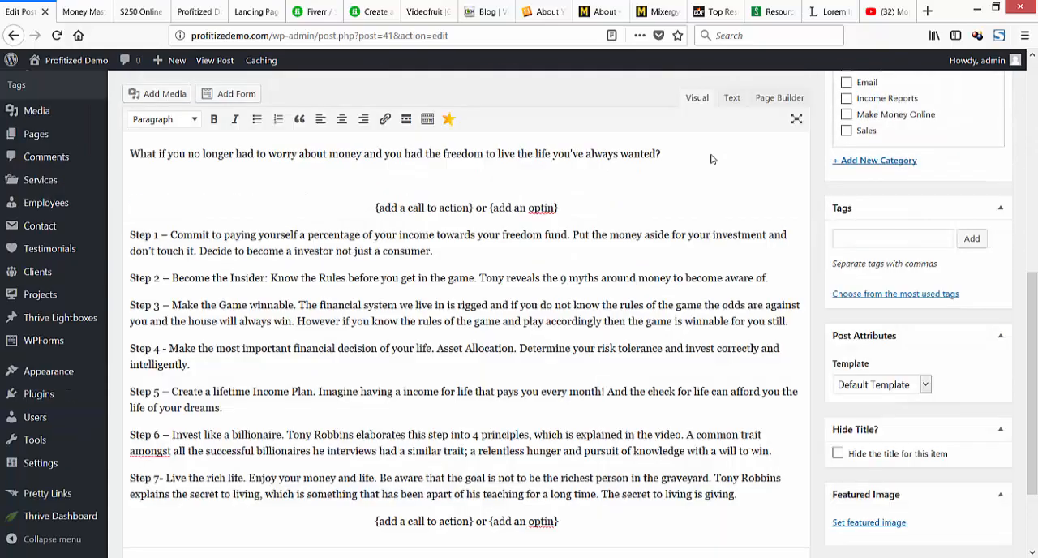
{"action": "scroll", "coordinate": [712, 159], "scroll_direction": "up", "scroll_amount": 8}
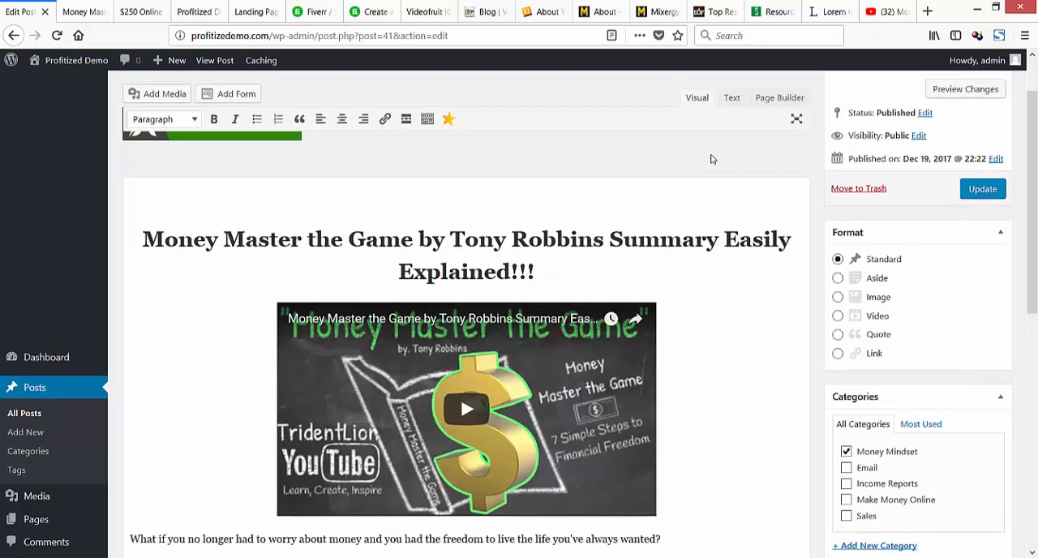
{"action": "scroll", "coordinate": [711, 159], "scroll_direction": "down", "scroll_amount": 5}
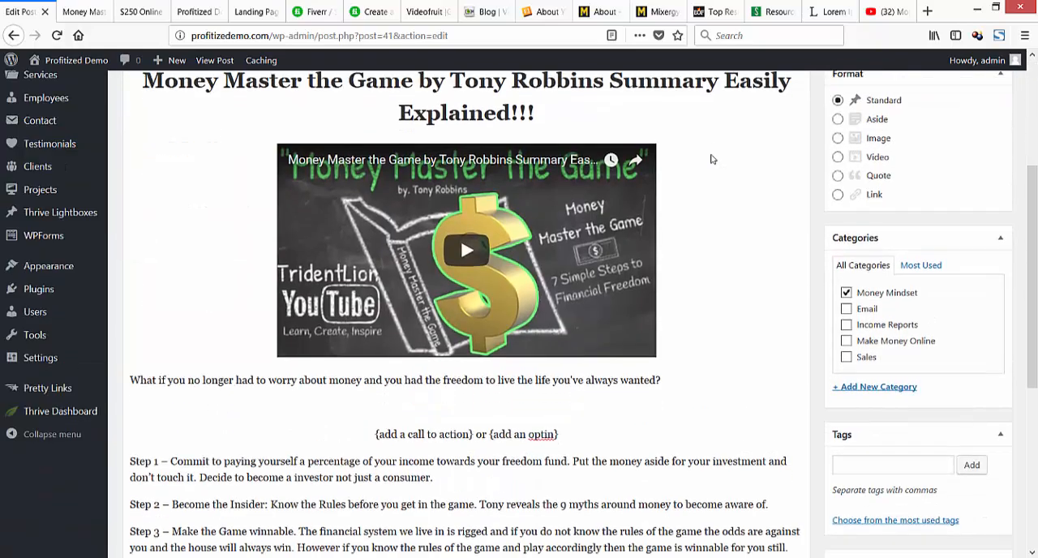
{"action": "scroll", "coordinate": [711, 159], "scroll_direction": "down", "scroll_amount": 4}
{"action": "scroll", "coordinate": [711, 159], "scroll_direction": "up", "scroll_amount": 7}
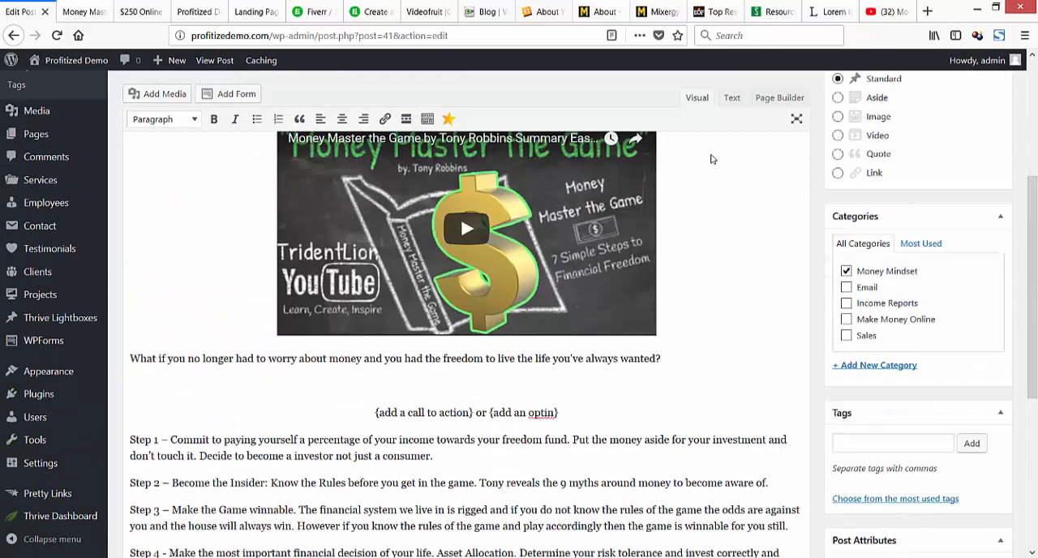
{"action": "left_click", "coordinate": [982, 179]}
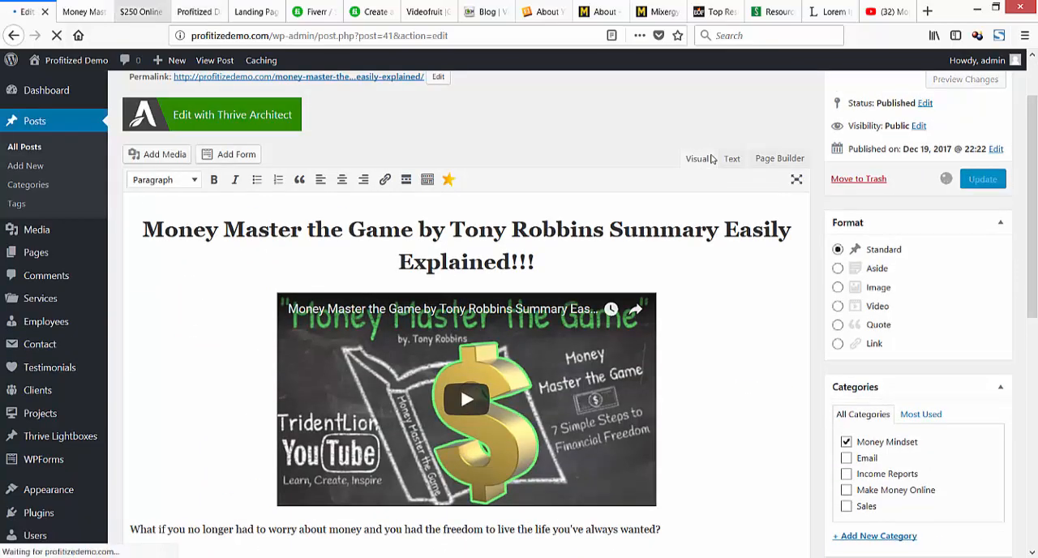
{"action": "left_click", "coordinate": [84, 11]}
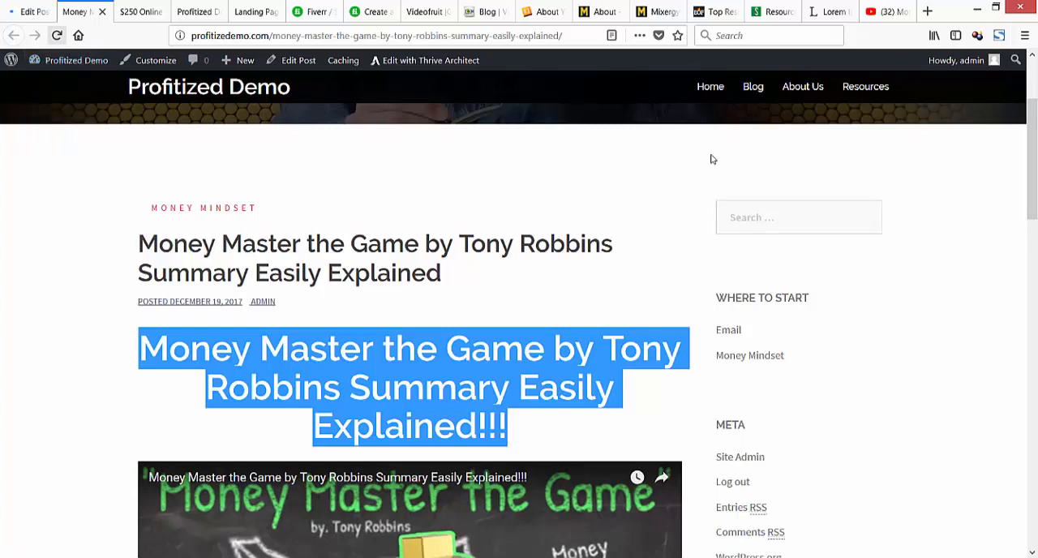
{"action": "left_click", "coordinate": [57, 36]}
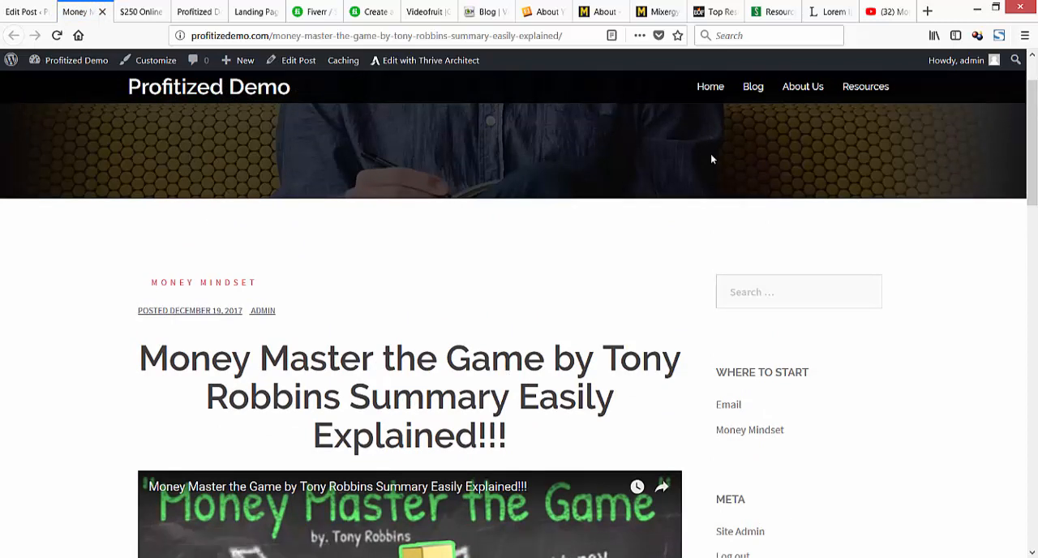
Review the layout of the live Money Master the Game post from its heading and video to the call-to-action placeholders and comments.
{"action": "scroll", "coordinate": [712, 159], "scroll_direction": "down", "scroll_amount": 3}
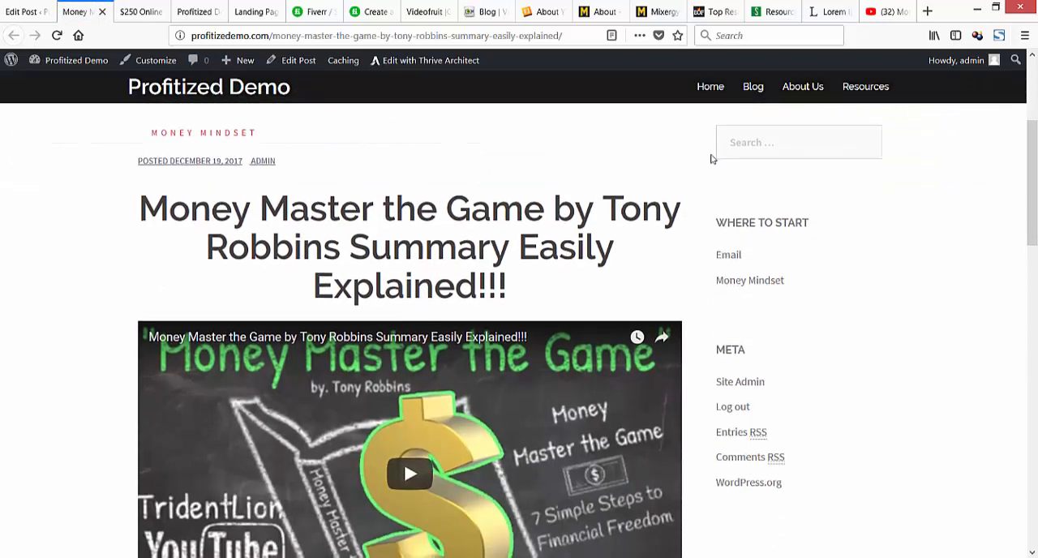
{"action": "scroll", "coordinate": [712, 159], "scroll_direction": "down", "scroll_amount": 6}
{"action": "scroll", "coordinate": [711, 159], "scroll_direction": "down", "scroll_amount": 2}
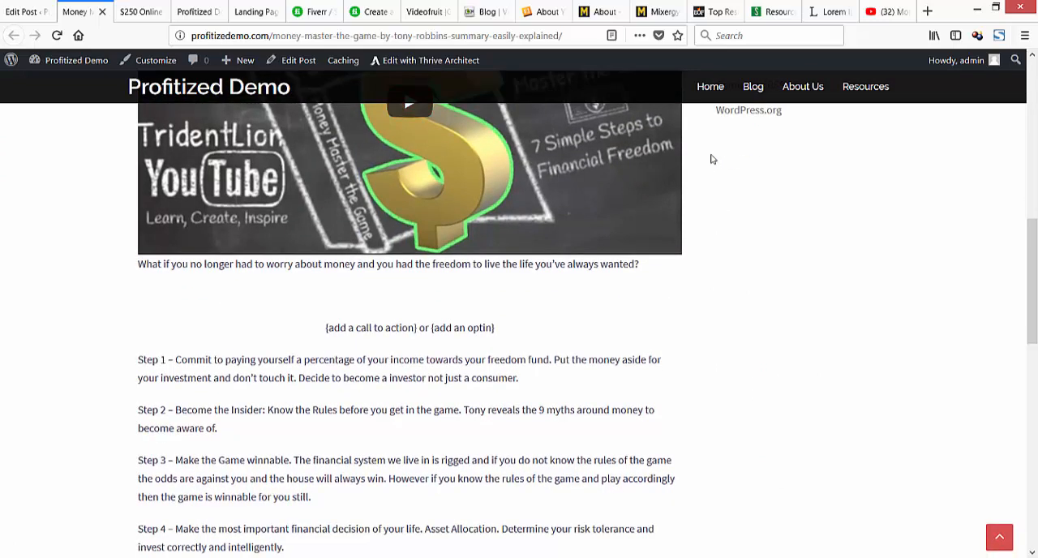
{"action": "scroll", "coordinate": [712, 159], "scroll_direction": "down", "scroll_amount": 11}
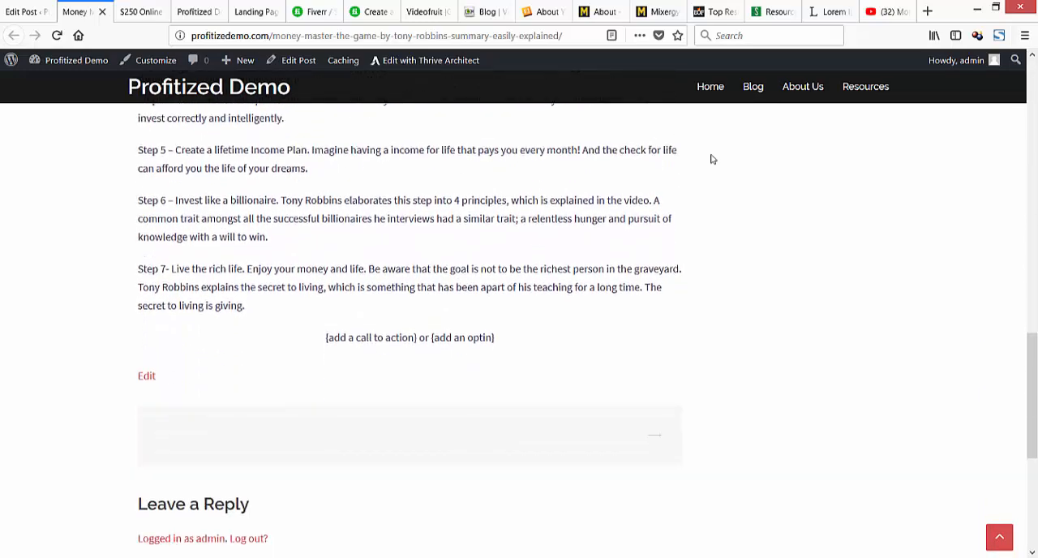
{"action": "scroll", "coordinate": [712, 159], "scroll_direction": "down", "scroll_amount": 3}
{"action": "scroll", "coordinate": [712, 159], "scroll_direction": "up", "scroll_amount": 7}
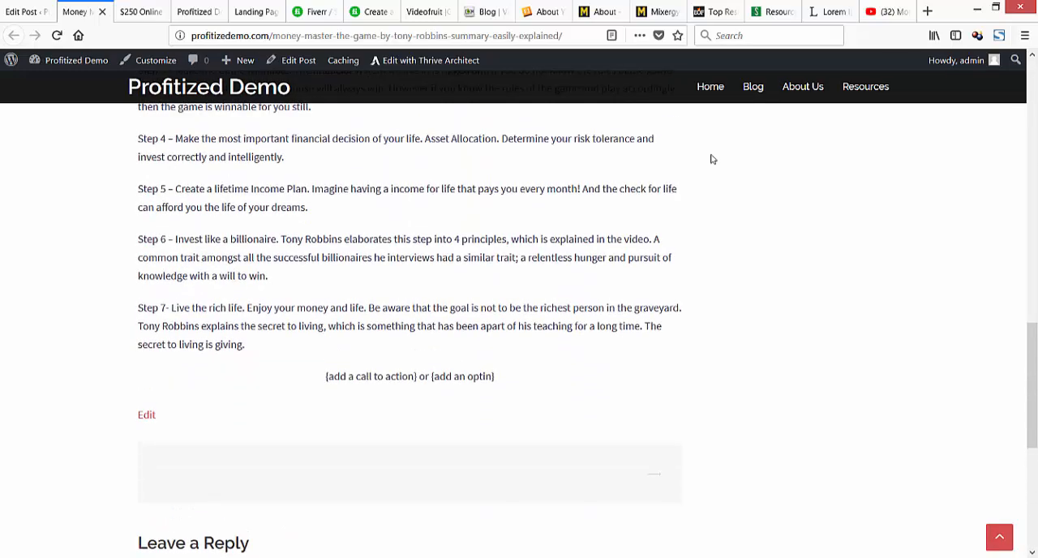
{"action": "scroll", "coordinate": [712, 159], "scroll_direction": "down", "scroll_amount": 5}
{"action": "scroll", "coordinate": [711, 159], "scroll_direction": "up", "scroll_amount": 20}
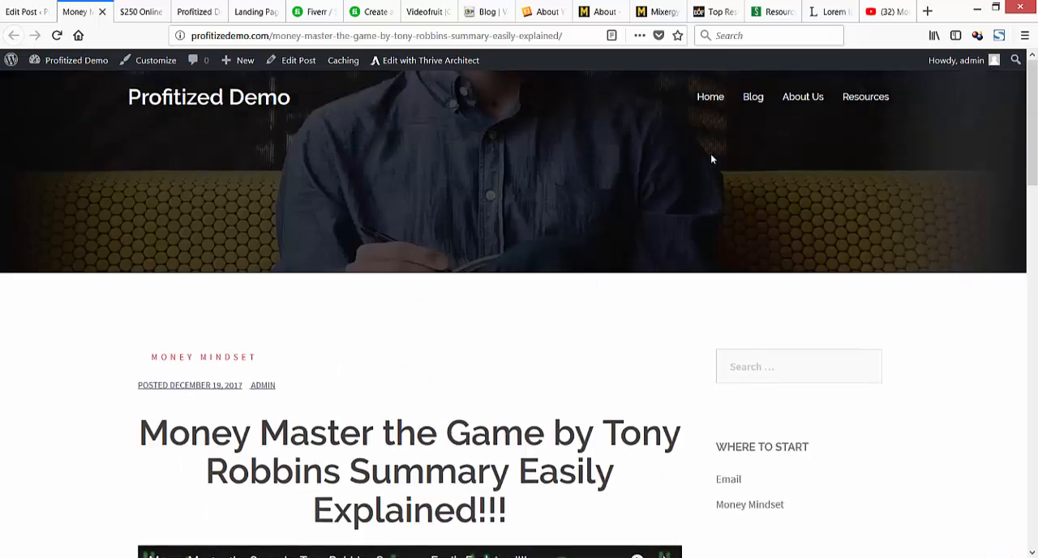
Close the live pages of both posts and return to the Money Master the Game post editor.
{"action": "key", "text": "ctrl+w"}
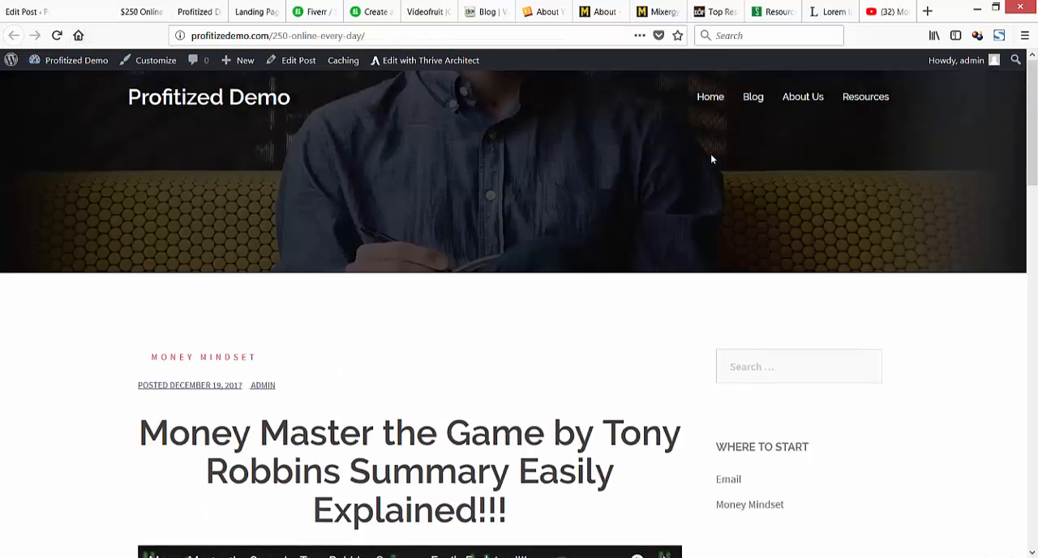
{"action": "key", "text": "ctrl+w"}
{"action": "key", "text": "ctrl+shift+Tab"}
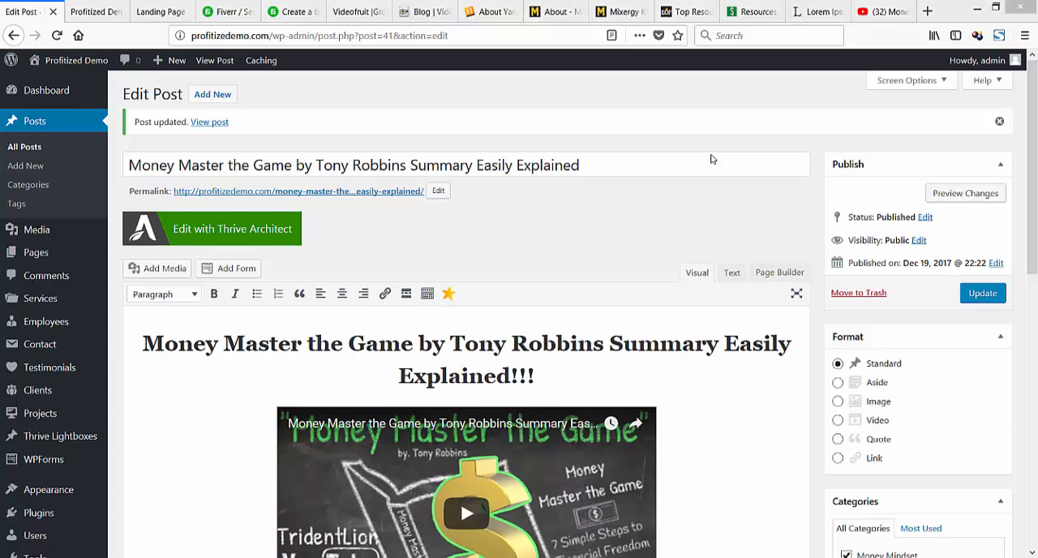
Switch to the Notepad outline and add a "Wrap up" heading with "Watch the video for full post layout info" below it.
{"action": "key", "text": "alt+Tab"}
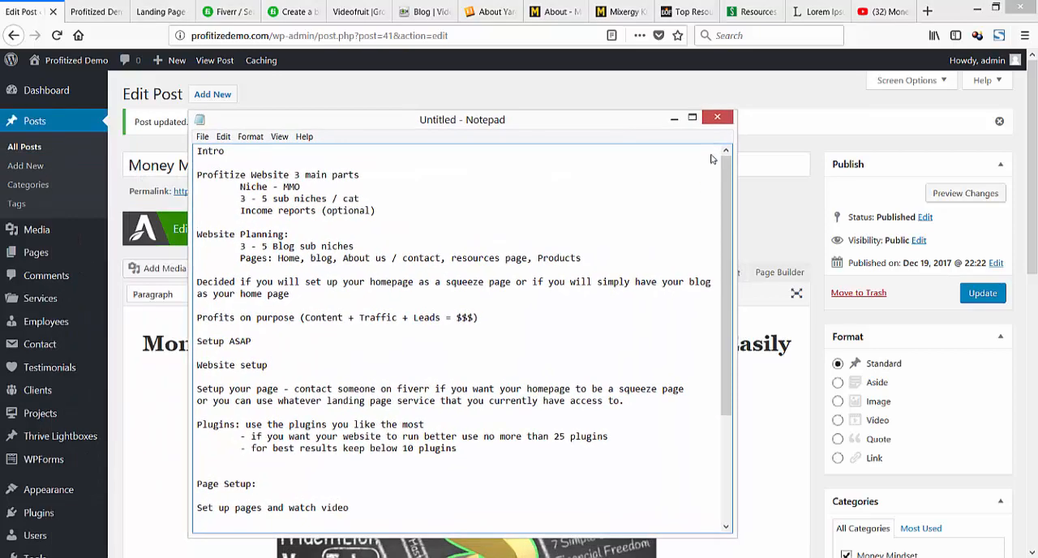
{"action": "scroll", "coordinate": [711, 159], "scroll_direction": "down", "scroll_amount": 2}
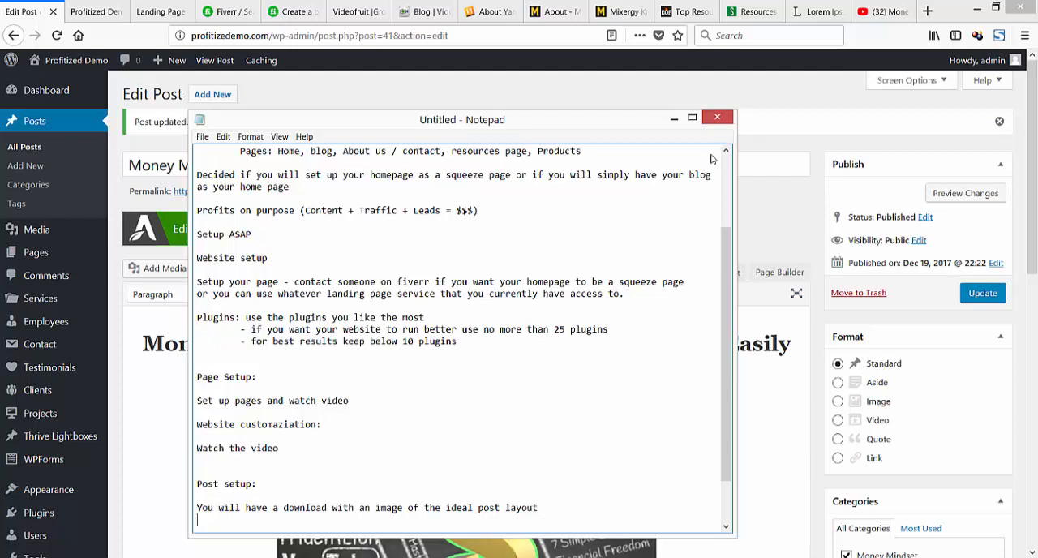
{"action": "key", "text": "Return"}
{"action": "key", "text": "Return"}
{"action": "key", "text": "Return"}
{"action": "type", "text": "wrap"}
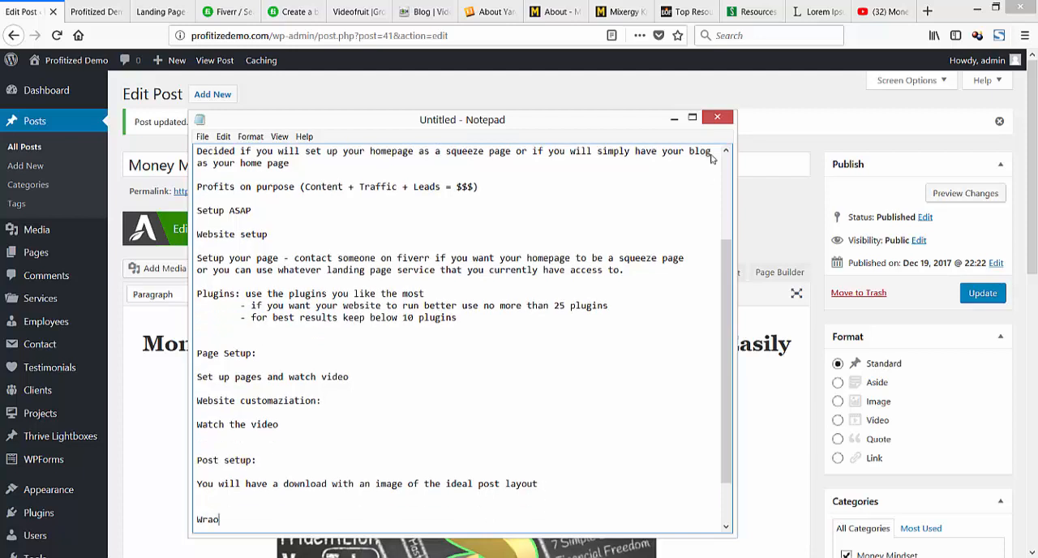
{"action": "key", "text": "Return"}
{"action": "key", "text": "Return"}
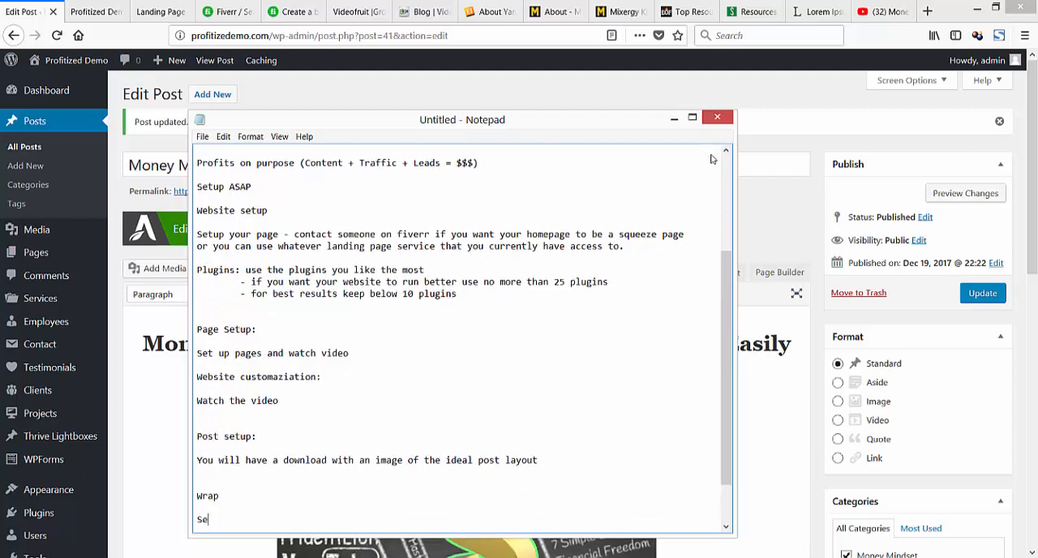
{"action": "type", "text": "Watch the video for full post layout info"}
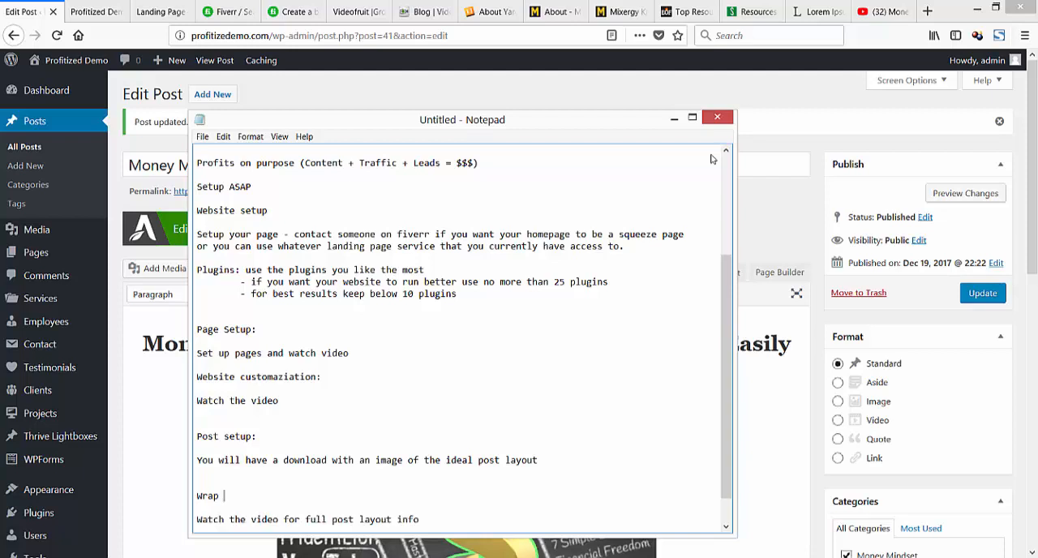
{"action": "key", "text": "Up"}
{"action": "key", "text": "Up"}
{"action": "type", "text": "up"}
{"action": "key", "text": "Return"}
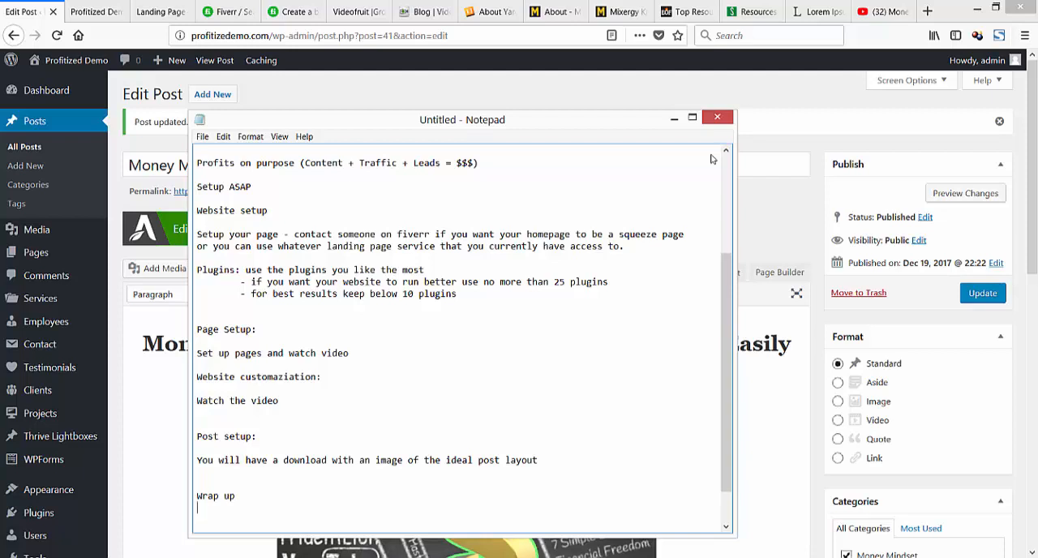
Copy the line "Watch the video for full post layout info" into the Post setup section, above the "Wrap up" heading.
{"action": "scroll", "coordinate": [711, 159], "scroll_direction": "down", "scroll_amount": 2}
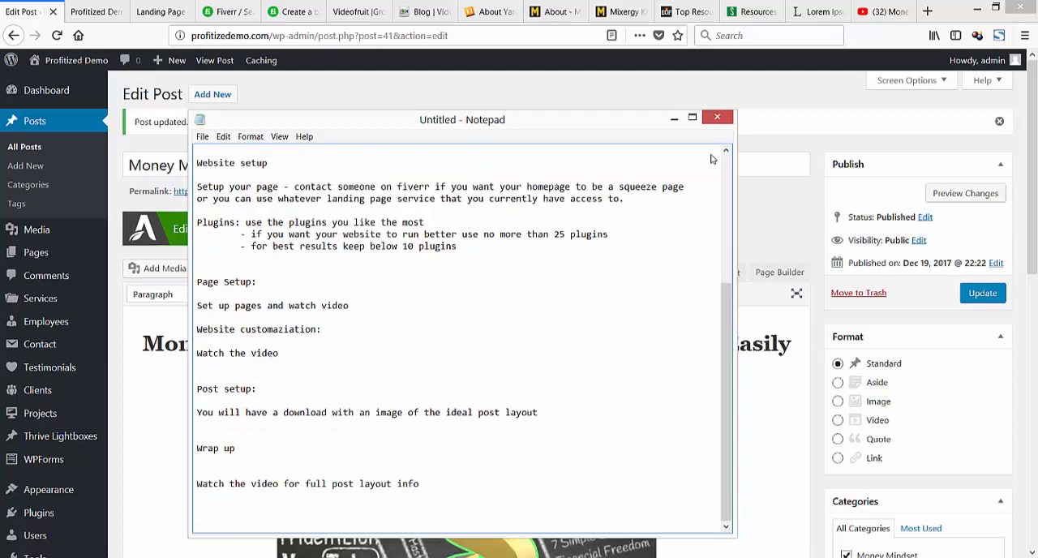
{"action": "left_click", "coordinate": [305, 484]}
{"action": "left_click_drag", "start_coordinate": [424, 485], "coordinate": [196, 484]}
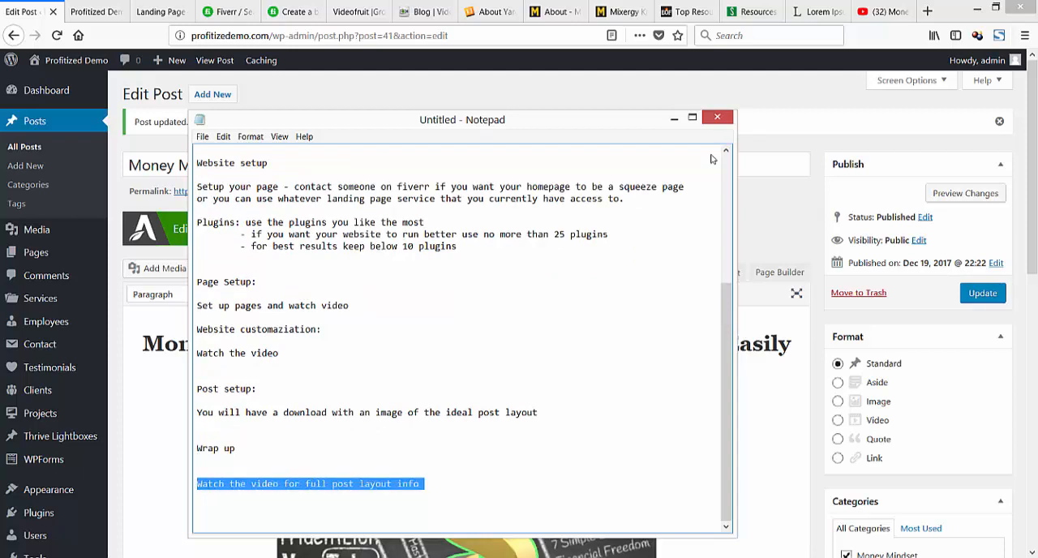
{"action": "key", "text": "Delete"}
{"action": "key", "text": "ctrl+z"}
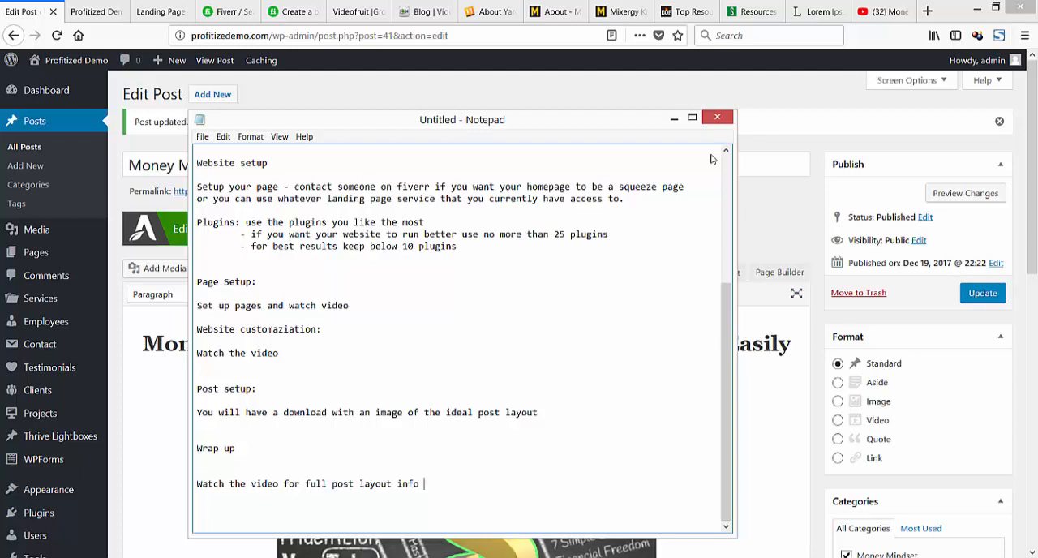
{"action": "key", "text": "End"}
{"action": "key", "text": "ctrl+shift+Left"}
{"action": "key", "text": "ctrl+shift+Left"}
{"action": "key", "text": "ctrl+shift+Left"}
{"action": "key", "text": "ctrl+shift+Left"}
{"action": "key", "text": "ctrl+shift+Left"}
{"action": "key", "text": "ctrl+shift+Left"}
{"action": "key", "text": "ctrl+shift+Left"}
{"action": "key", "text": "ctrl+shift+Left"}
{"action": "key", "text": "ctrl+c"}
{"action": "key", "text": "Up"}
{"action": "key", "text": "Up"}
{"action": "key", "text": "Up"}
{"action": "key", "text": "Up"}
{"action": "key", "text": "Up"}
{"action": "key", "text": "Return"}
{"action": "key", "text": "ctrl+v"}
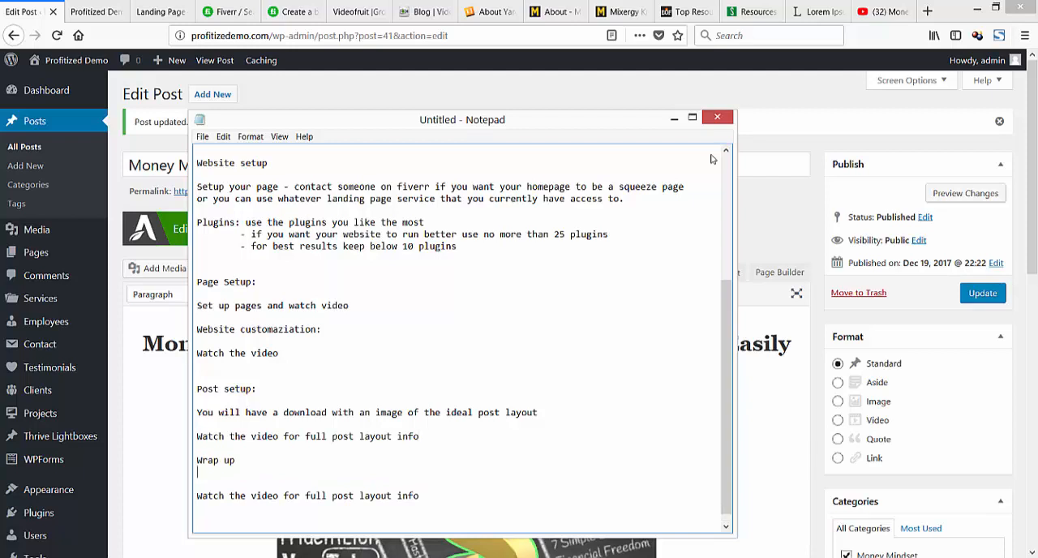
Add the line "Setup pretty links" under the "Wrap up" heading in the notes.
{"action": "key", "text": "Return"}
{"action": "type", "text": "Se"}
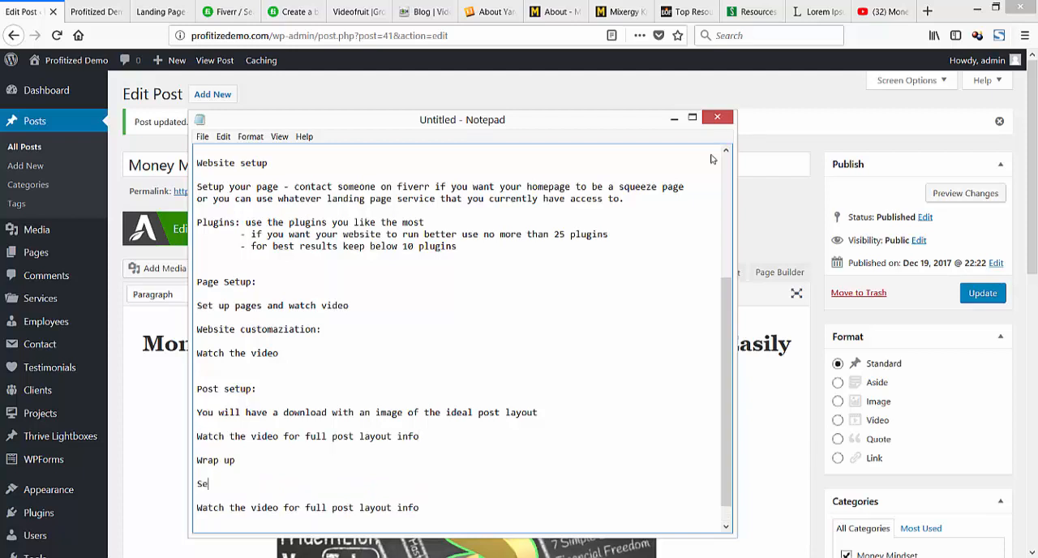
{"action": "type", "text": "tup pretty links"}
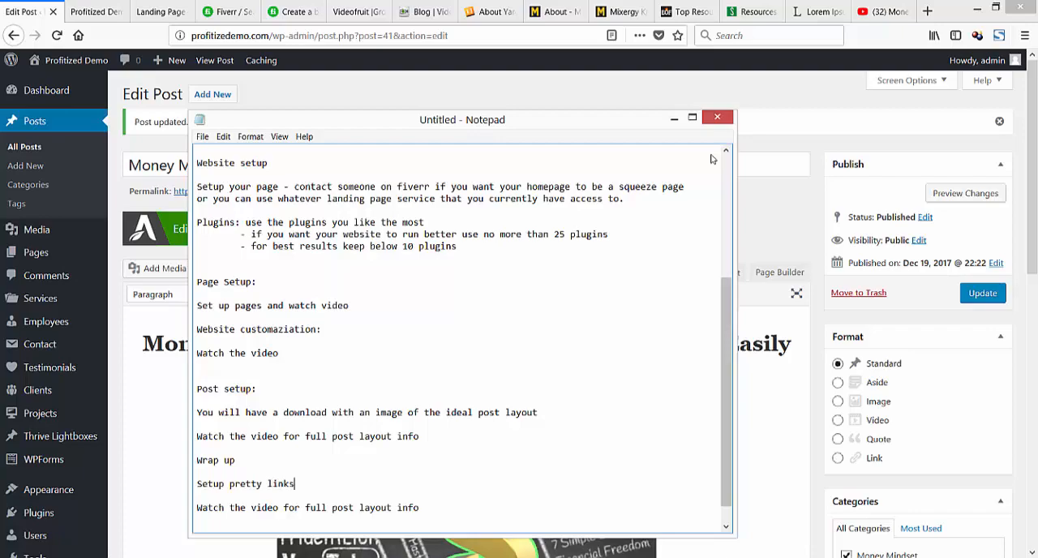
Switch back to the WordPress admin in the browser and start creating a new link in Pretty Links.
{"action": "key", "text": "alt+Tab"}
{"action": "scroll", "coordinate": [711, 159], "scroll_direction": "down", "scroll_amount": 6}
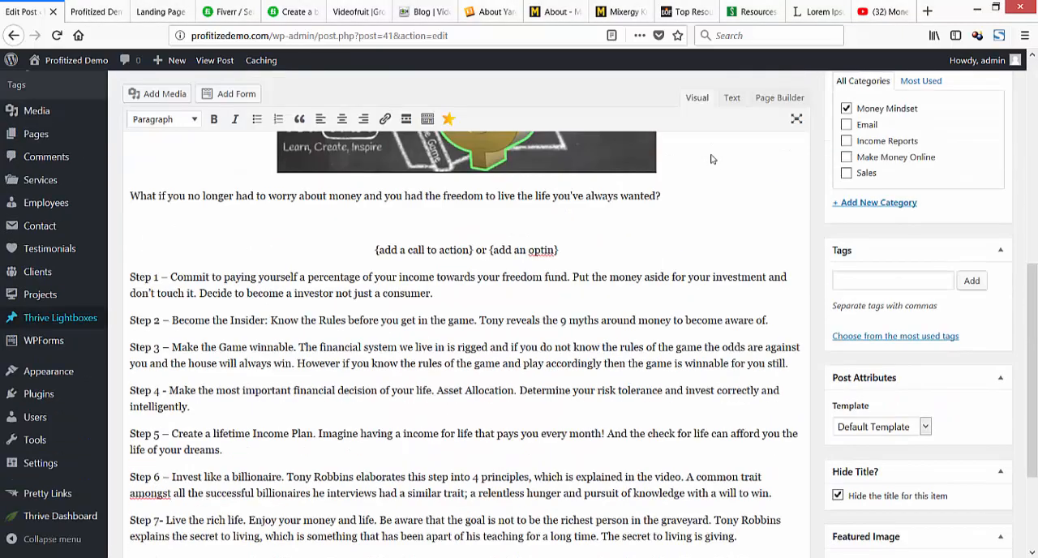
{"action": "left_click", "coordinate": [47, 493]}
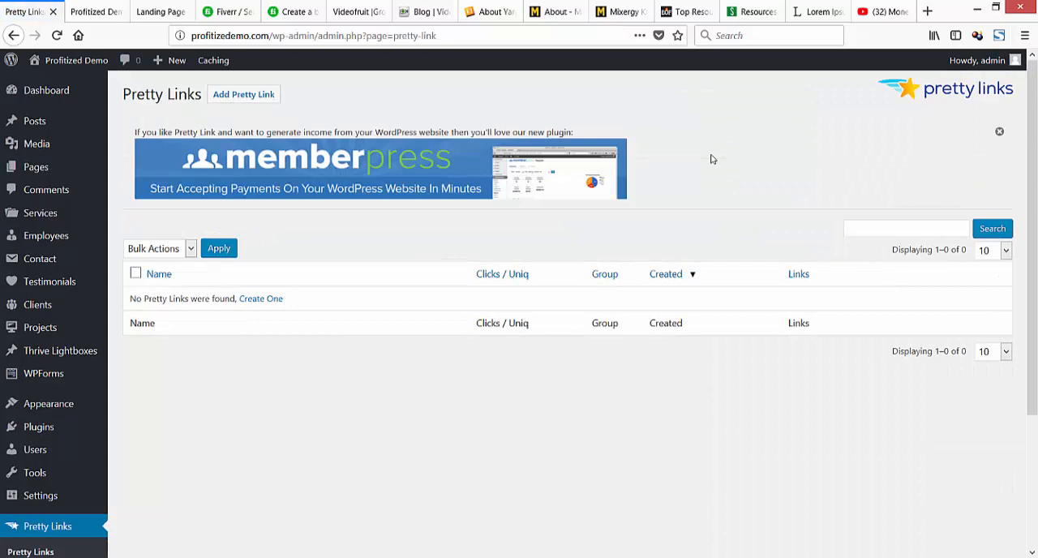
{"action": "left_click", "coordinate": [260, 298]}
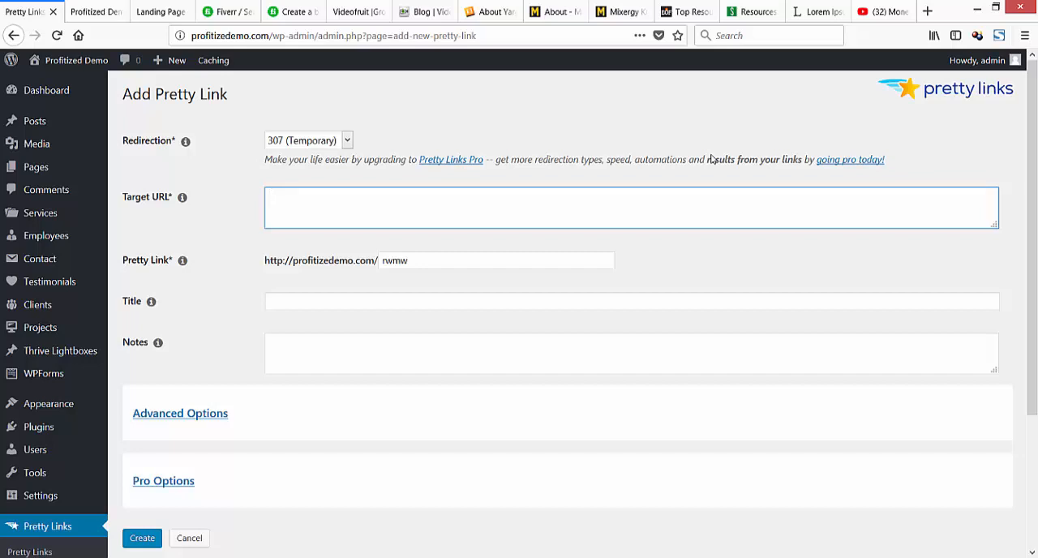
Set the new pretty link's target URL to bluehost.com/profitizeaffiliate.
{"action": "type", "text": "bluehost.com/profitiz"}
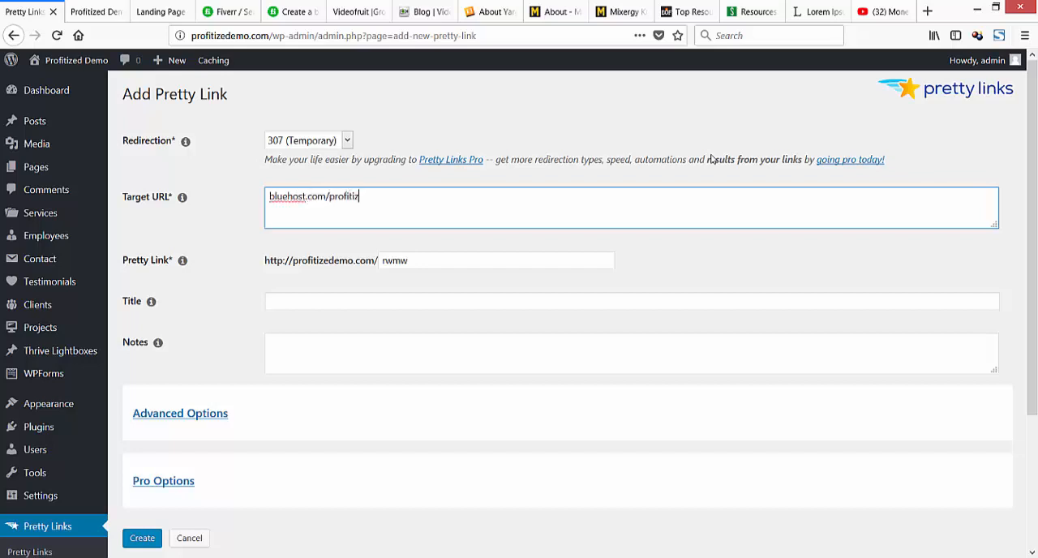
{"action": "type", "text": "eaffiliate"}
{"action": "key", "text": "Tab"}
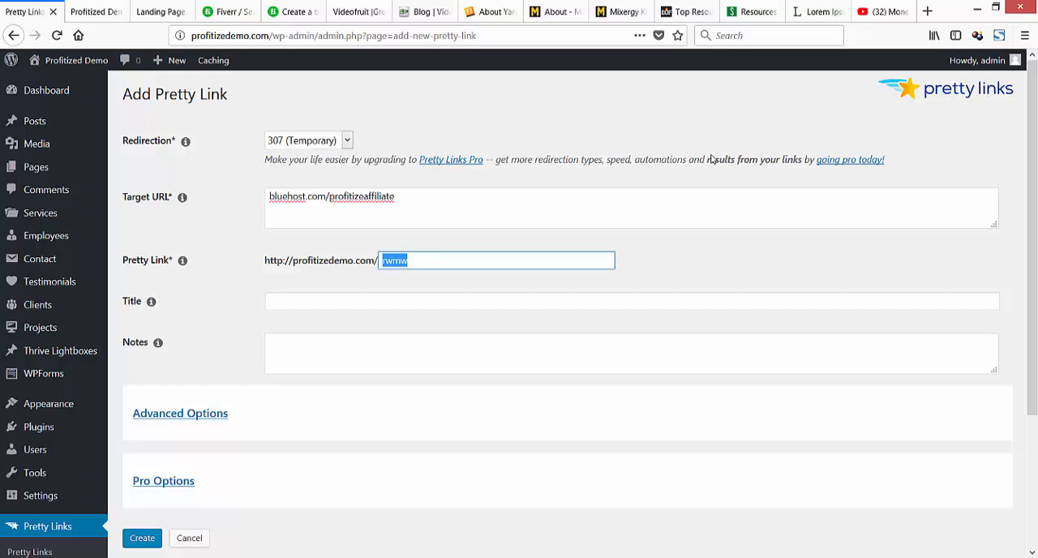
{"action": "key", "text": "shift+Tab"}
{"action": "key", "text": "Home"}
{"action": "type", "text": "http:/"}
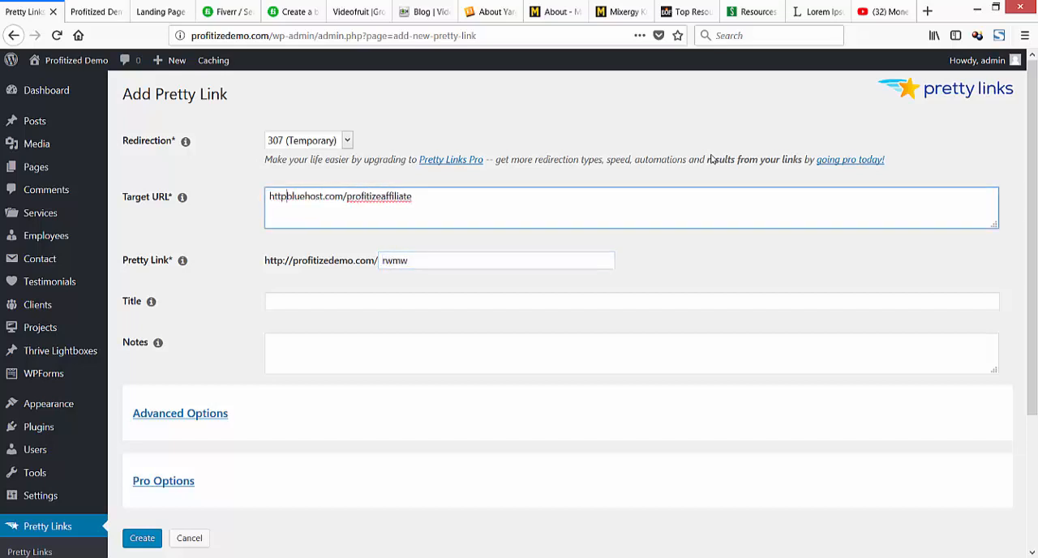
{"action": "type", "text": "/"}
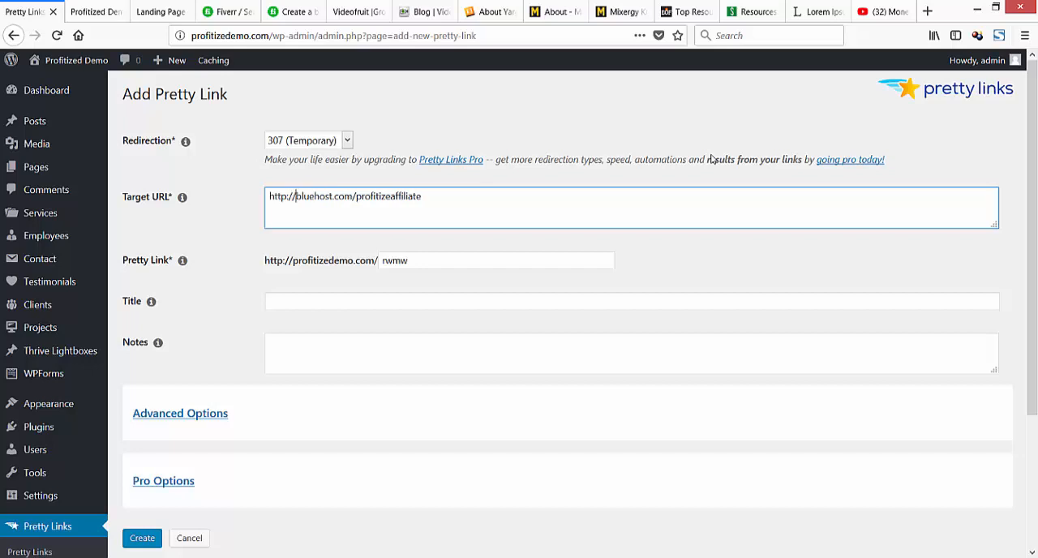
{"action": "key", "text": "Tab"}
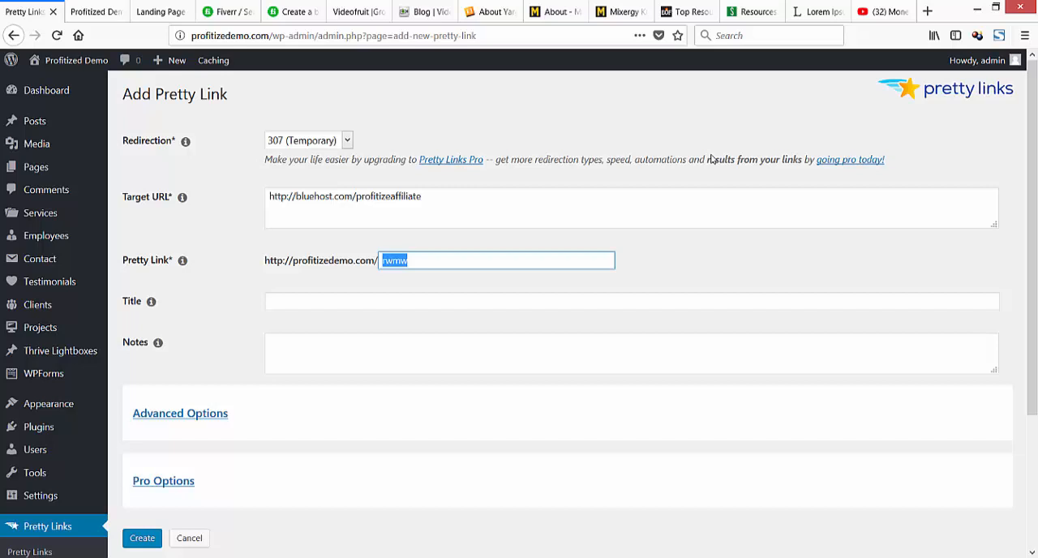
Set the pretty link slug to bluehost and the title to Bluehost.
{"action": "type", "text": "bluehost"}
{"action": "key", "text": "Tab"}
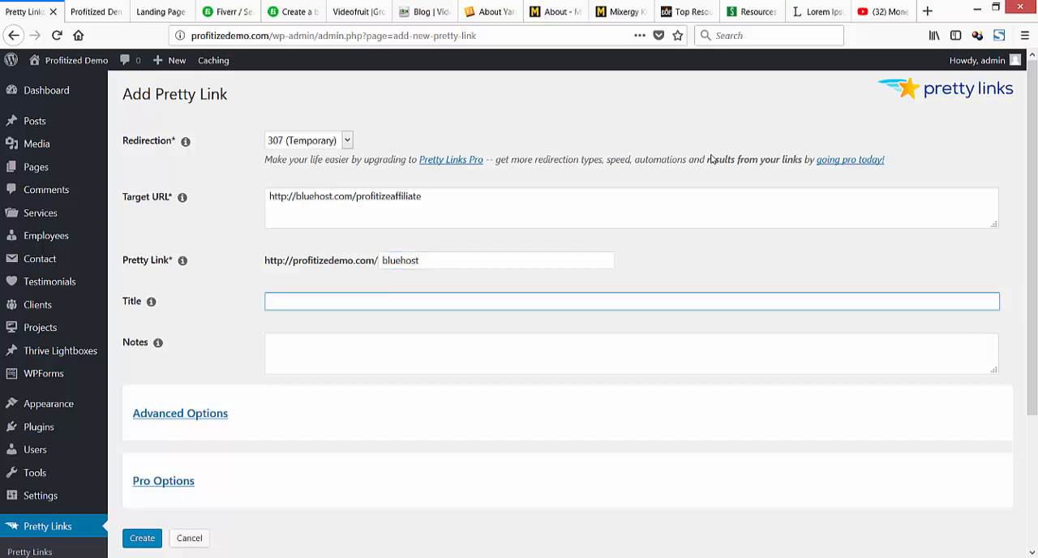
{"action": "type", "text": "Bluehost"}
{"action": "key", "text": "Tab"}
Enter "Affiliate for bluehost" as the link's notes and create the pretty link.
{"action": "type", "text": "Affilia"}
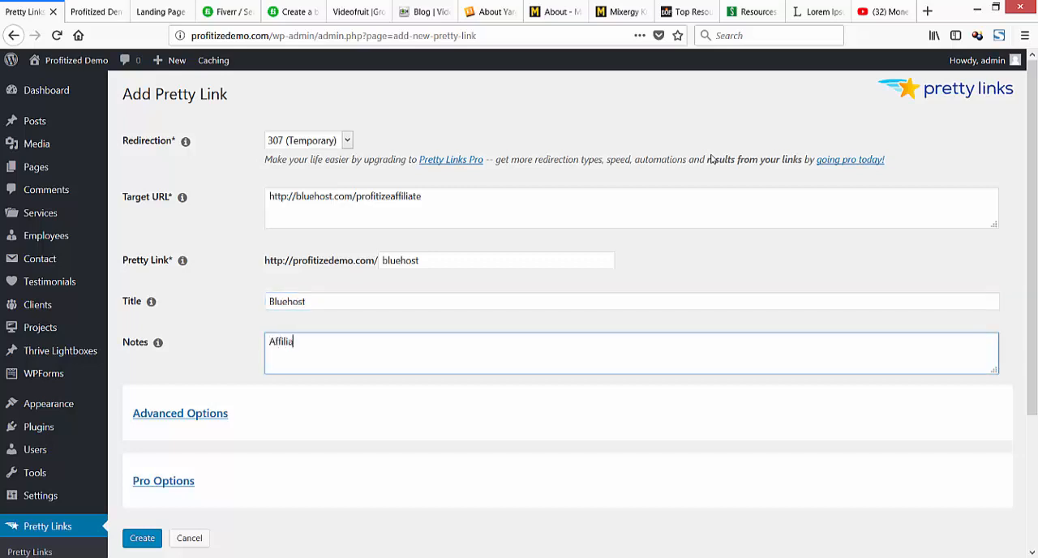
{"action": "type", "text": "te for blue"}
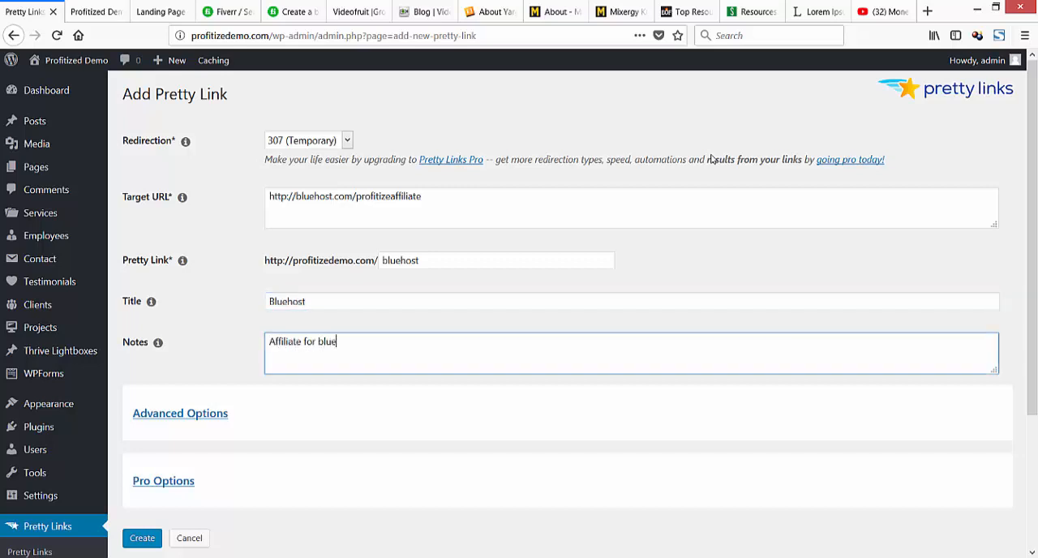
{"action": "type", "text": "host"}
{"action": "scroll", "coordinate": [710, 159], "scroll_direction": "down", "scroll_amount": 3}
{"action": "key", "text": "Tab"}
{"action": "key", "text": "Return"}
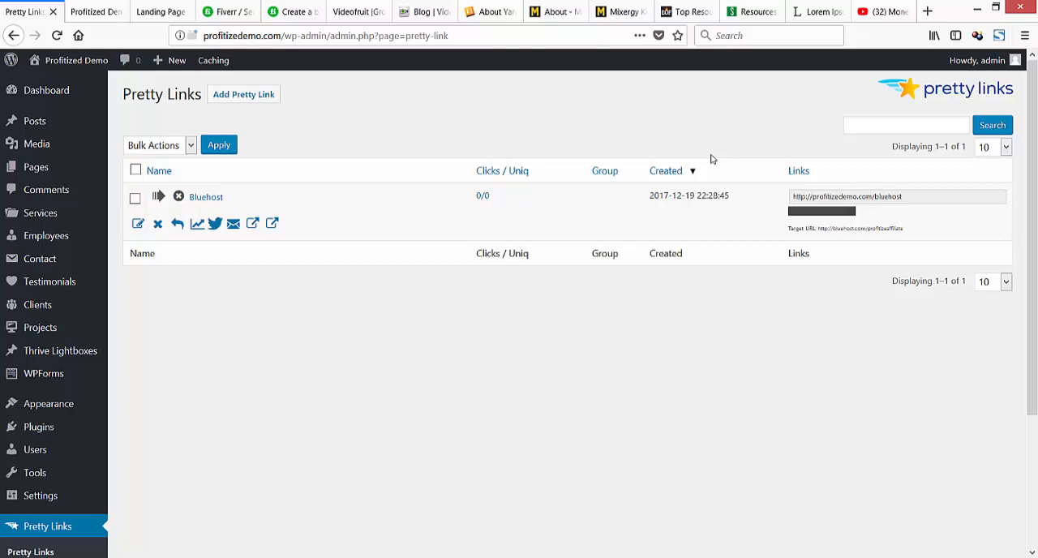
{"action": "left_click", "coordinate": [793, 196]}
{"action": "left_click_drag", "start_coordinate": [793, 196], "coordinate": [902, 197]}
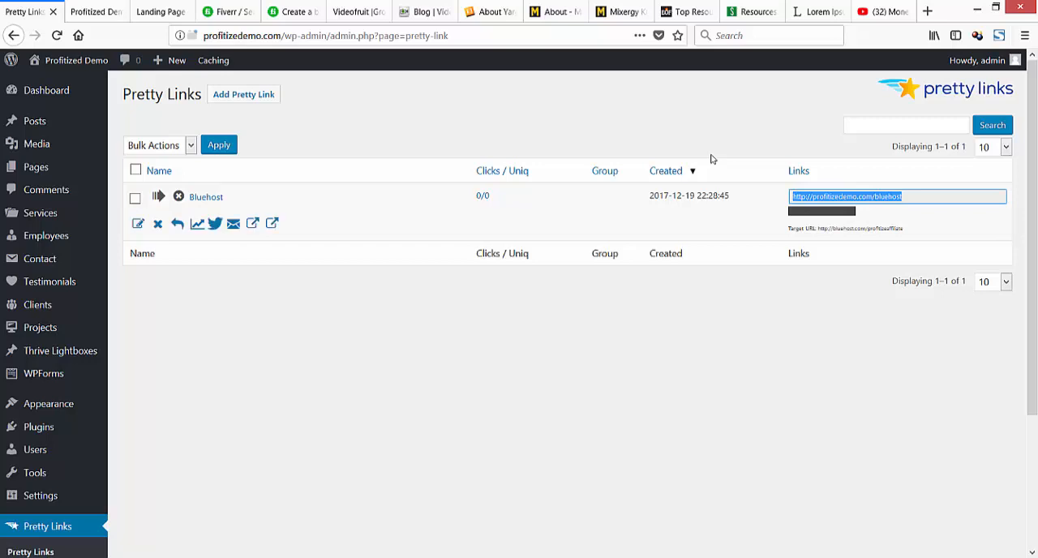
{"action": "key", "text": "ctrl+Tab"}
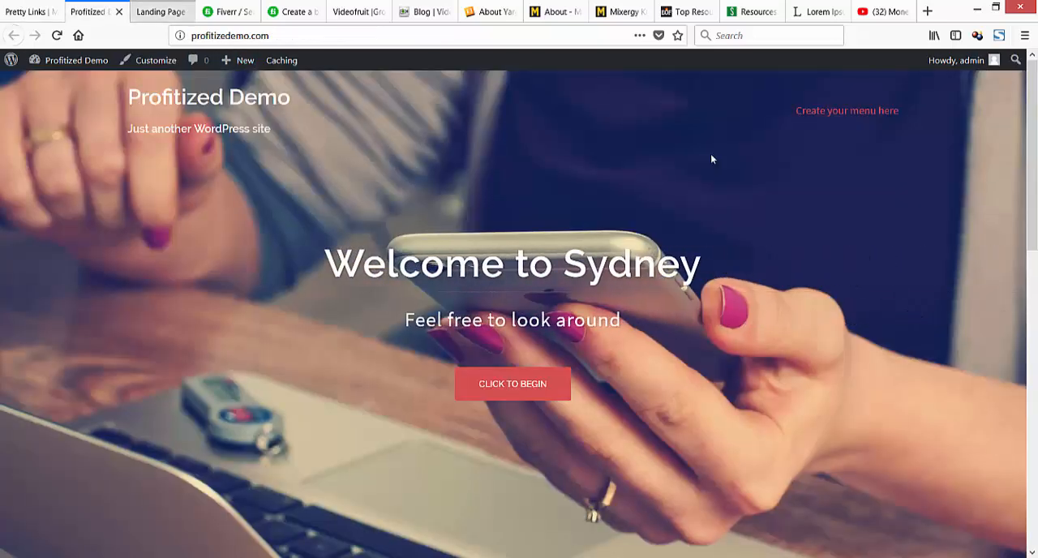
{"action": "key", "text": "ctrl+Tab"}
{"action": "key", "text": "ctrl+shift+Tab"}
{"action": "key", "text": "ctrl+shift+Tab"}
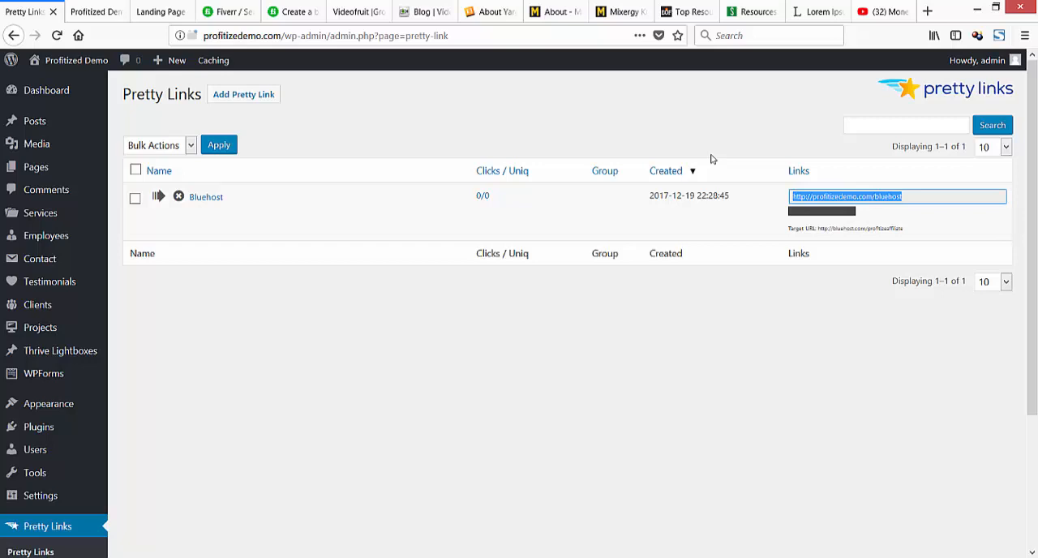
{"action": "left_click", "coordinate": [711, 159]}
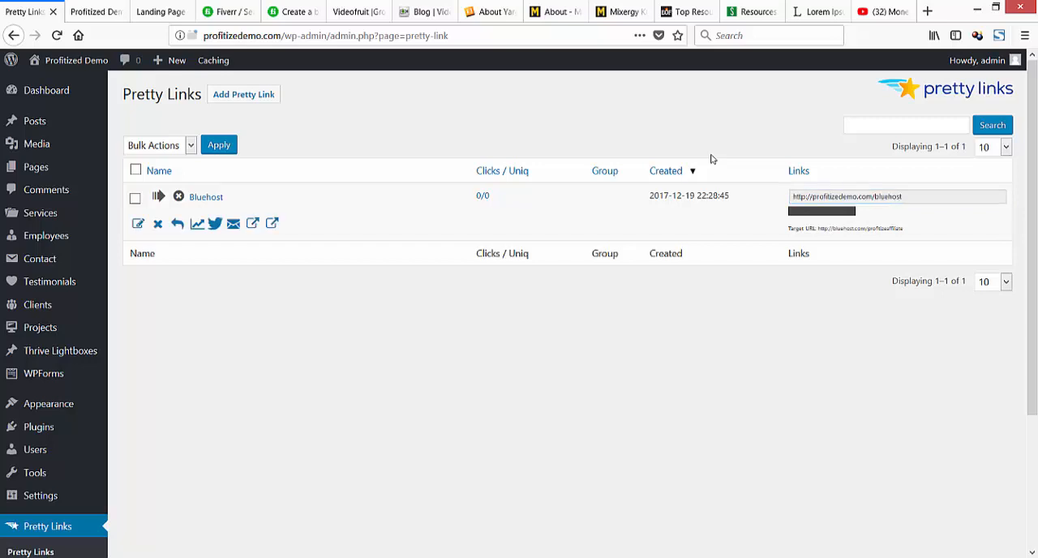
Go to the list of all site pages and view the Blog page in a new tab.
{"action": "mouse_move", "coordinate": [37, 167]}
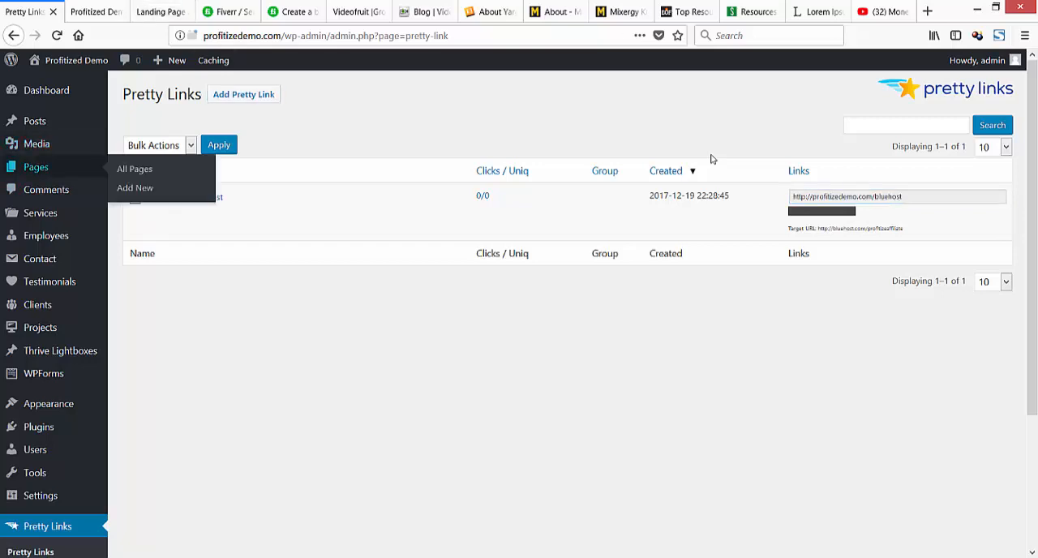
{"action": "left_click", "coordinate": [134, 188]}
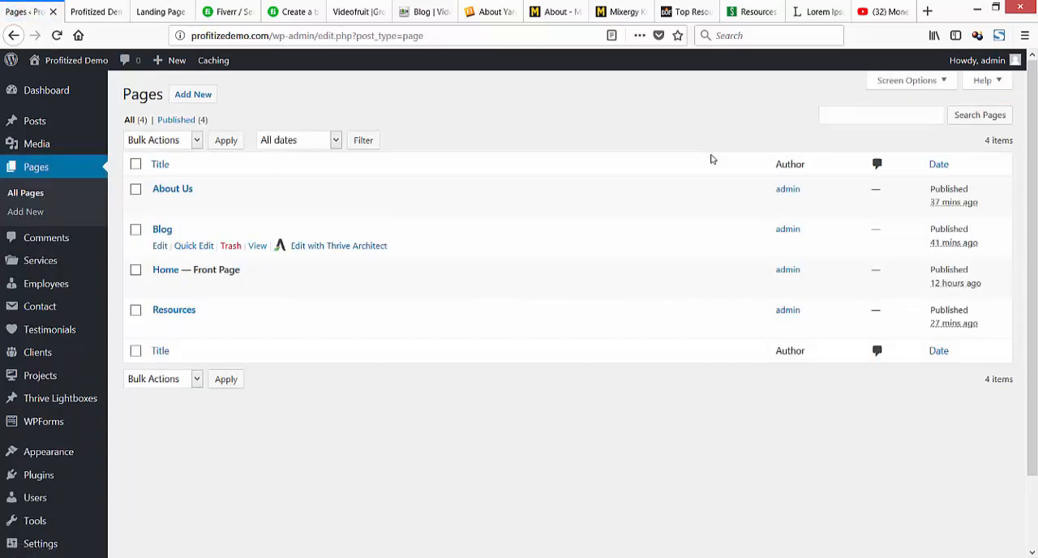
{"action": "right_click", "coordinate": [257, 246]}
{"action": "left_click", "coordinate": [312, 261]}
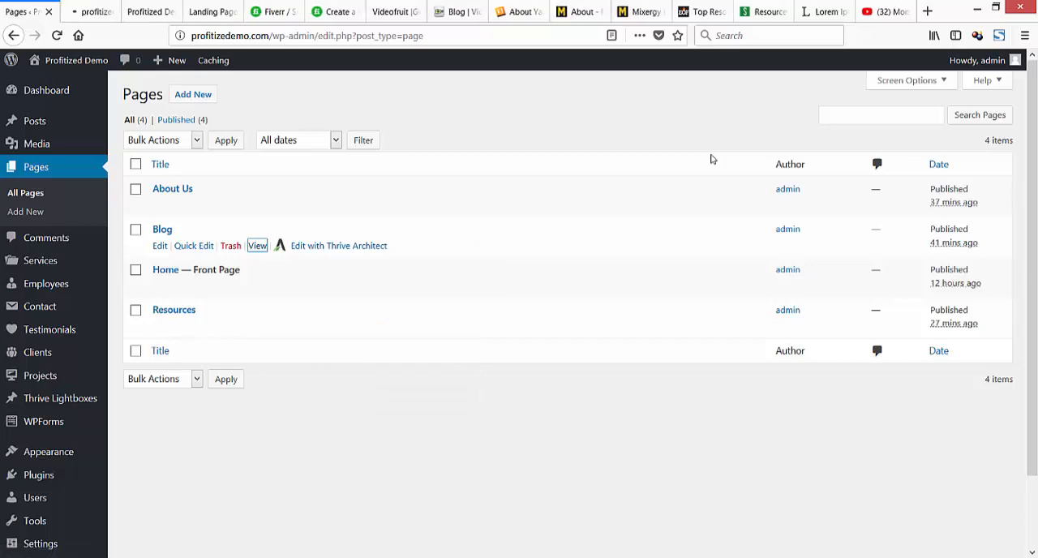
{"action": "left_click", "coordinate": [91, 12]}
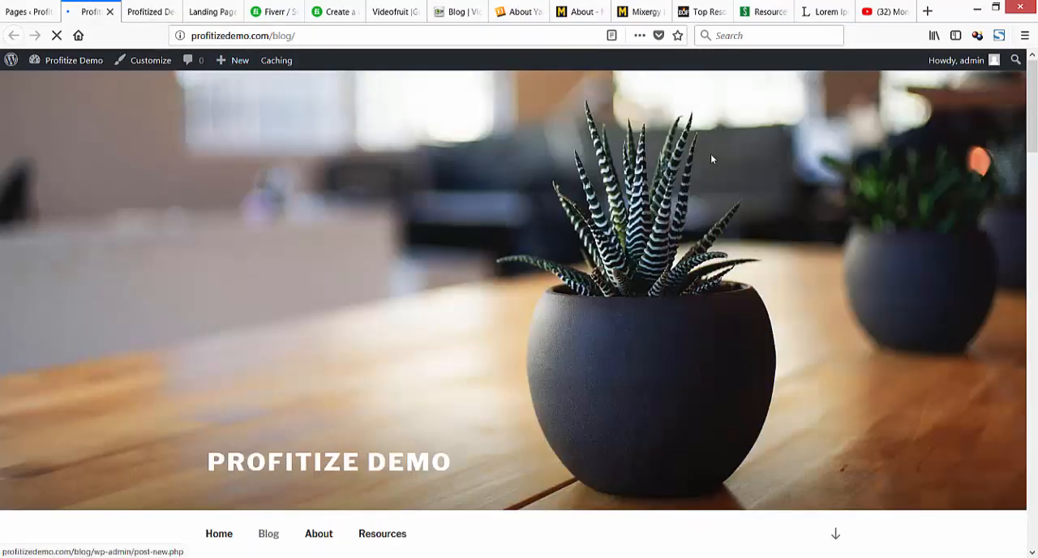
Examine the opened blog page's header, menu and posts down to the footer.
{"action": "scroll", "coordinate": [711, 159], "scroll_direction": "down", "scroll_amount": 5}
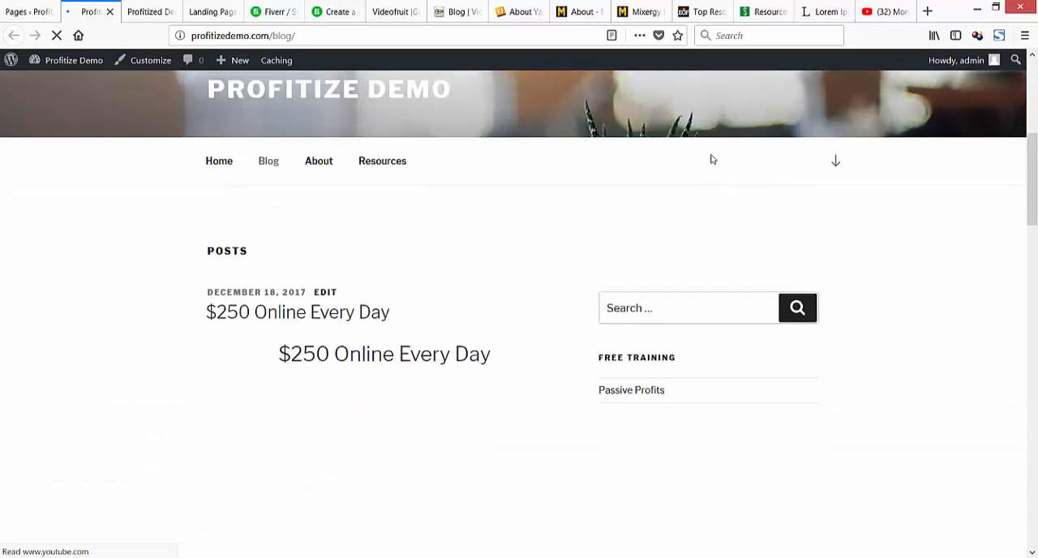
{"action": "scroll", "coordinate": [711, 159], "scroll_direction": "down", "scroll_amount": 3}
{"action": "scroll", "coordinate": [711, 159], "scroll_direction": "down", "scroll_amount": 4}
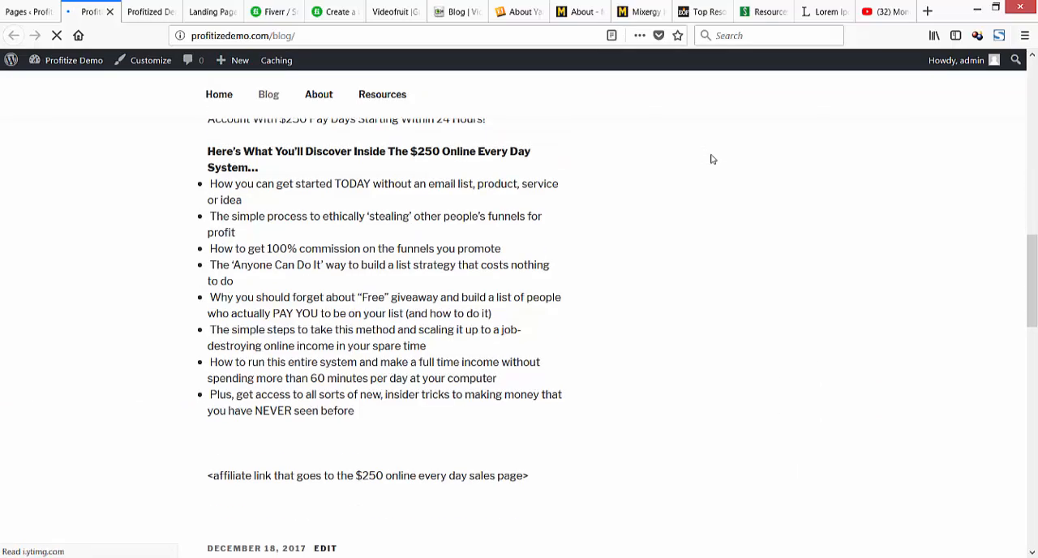
{"action": "scroll", "coordinate": [711, 159], "scroll_direction": "down", "scroll_amount": 12}
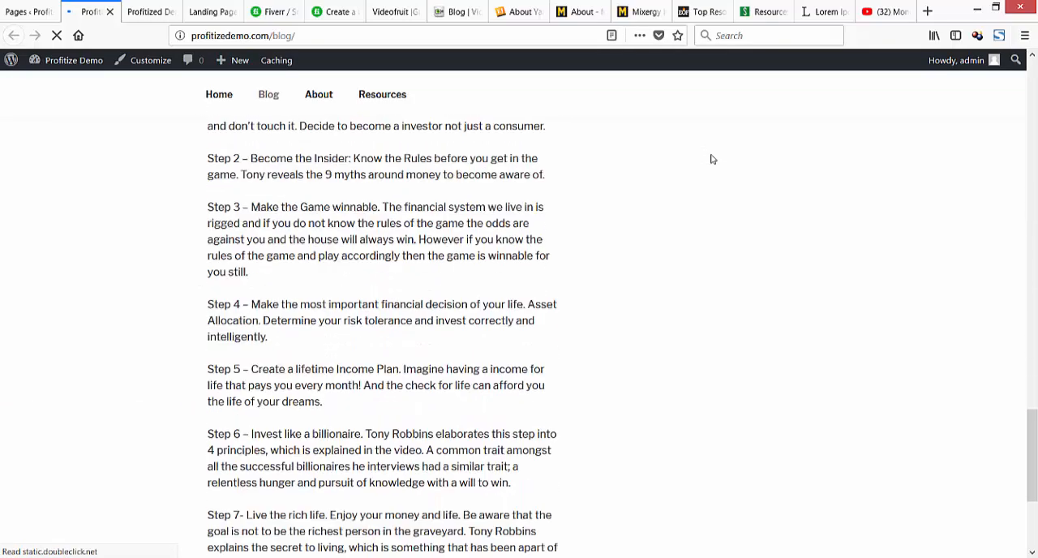
{"action": "scroll", "coordinate": [712, 159], "scroll_direction": "down", "scroll_amount": 3}
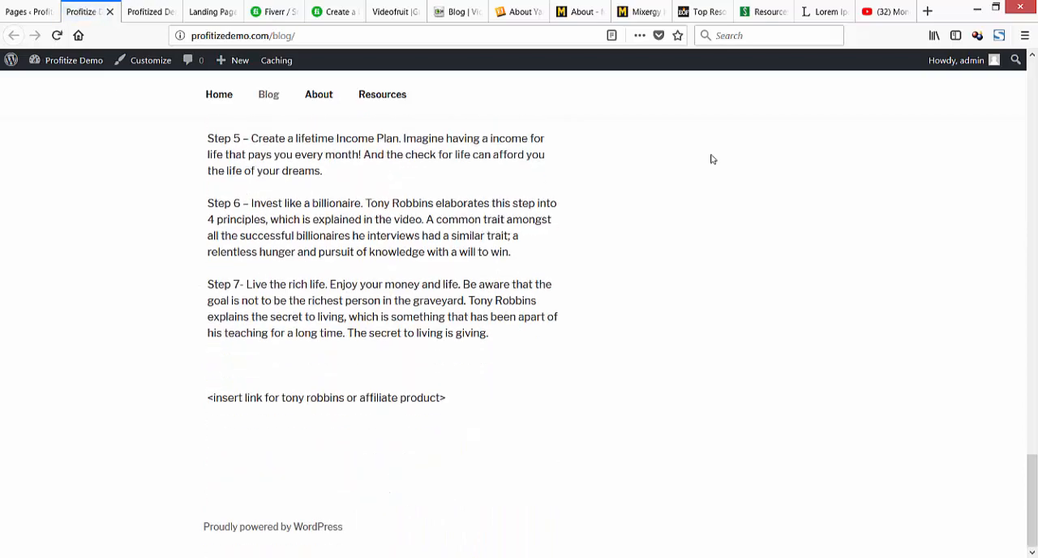
{"action": "scroll", "coordinate": [711, 159], "scroll_direction": "up", "scroll_amount": 20}
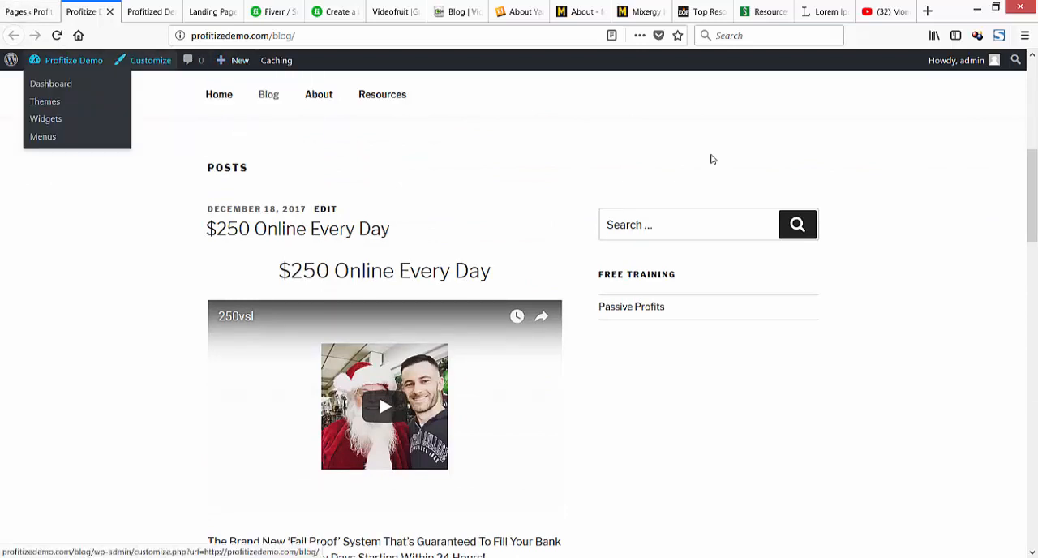
{"action": "mouse_move", "coordinate": [234, 61]}
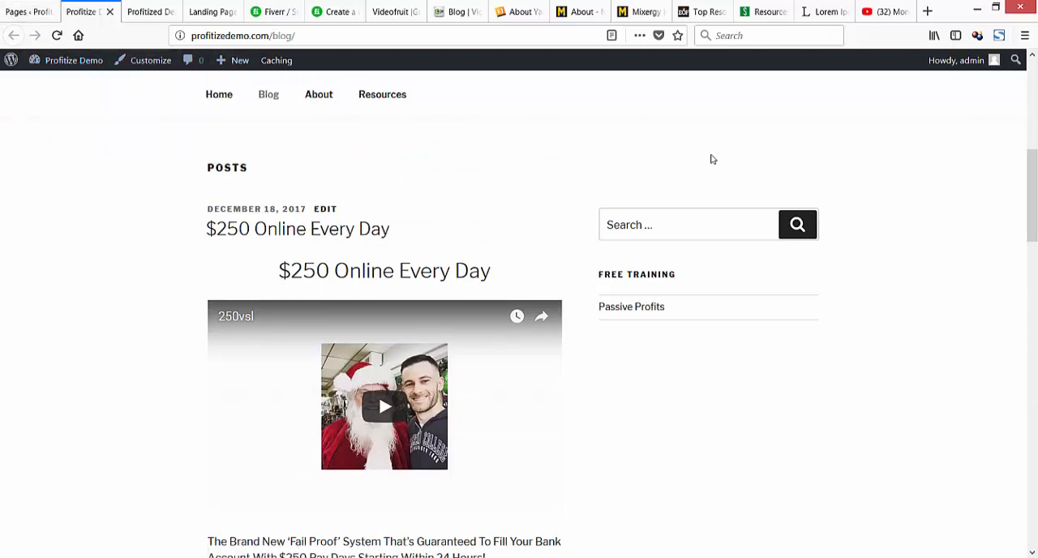
{"action": "scroll", "coordinate": [712, 159], "scroll_direction": "up", "scroll_amount": 5}
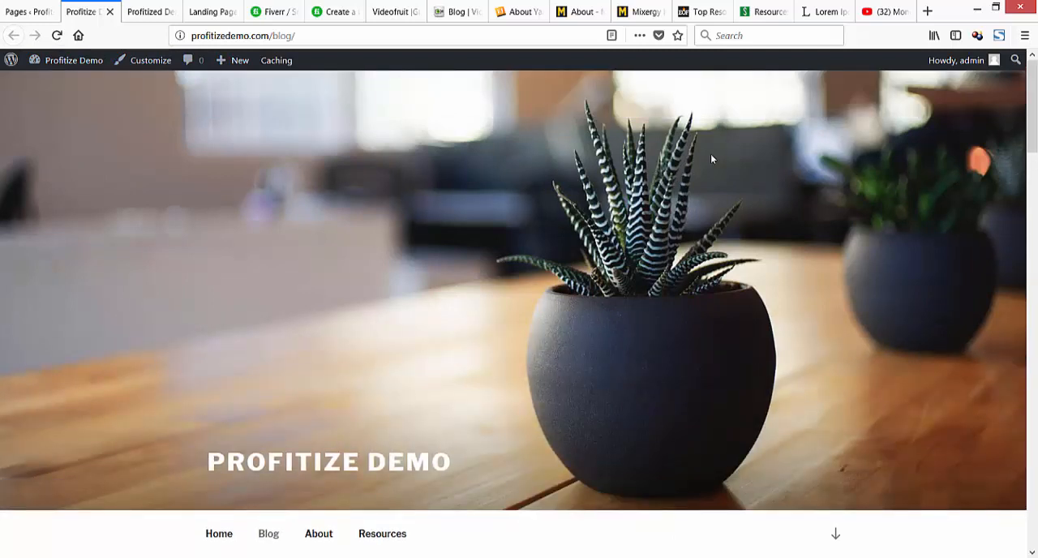
Return to the Pages list, change the Blog page's slug to demo-blog with Quick Edit, and reload the list.
{"action": "left_click", "coordinate": [30, 11]}
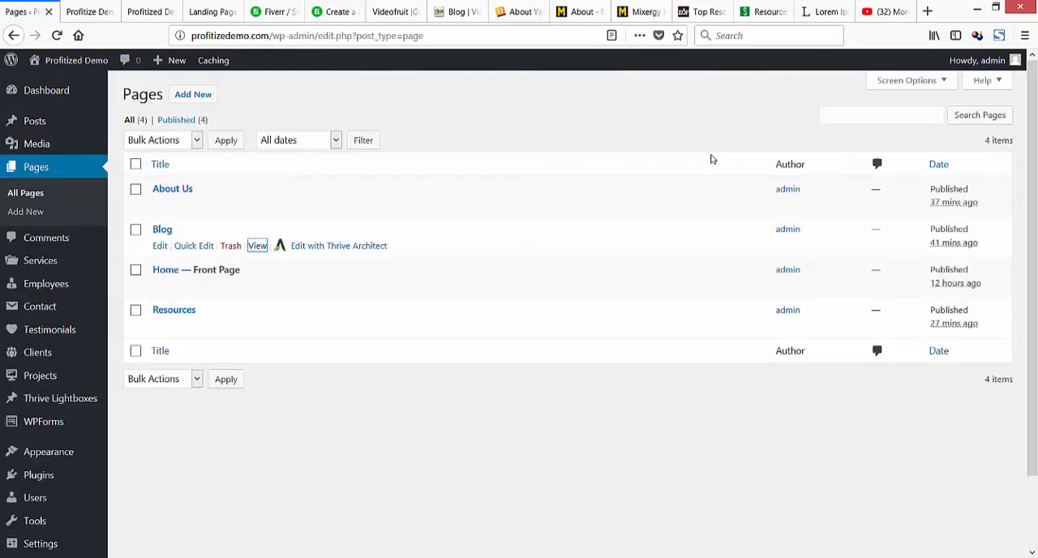
{"action": "left_click", "coordinate": [195, 245]}
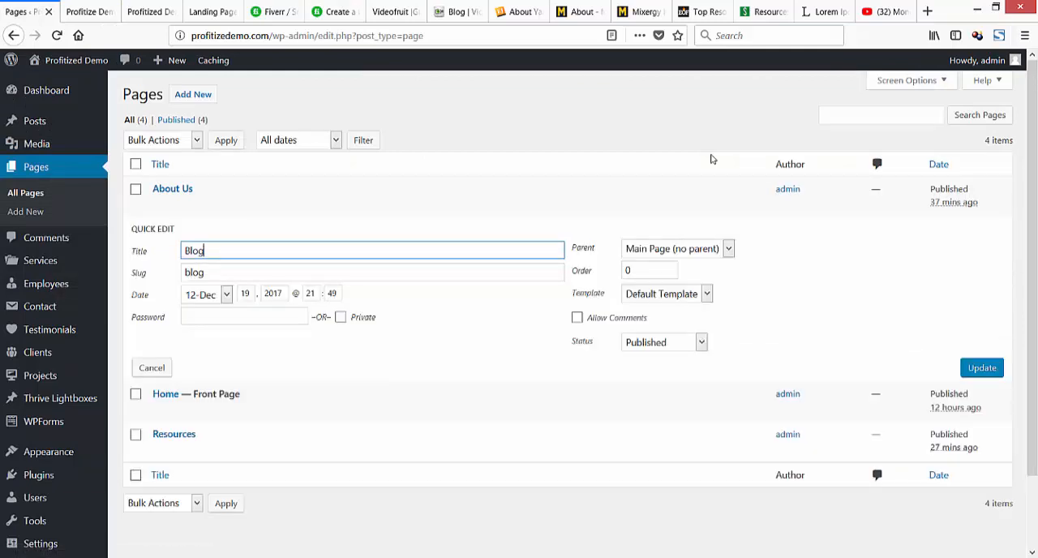
{"action": "double_click", "coordinate": [202, 272]}
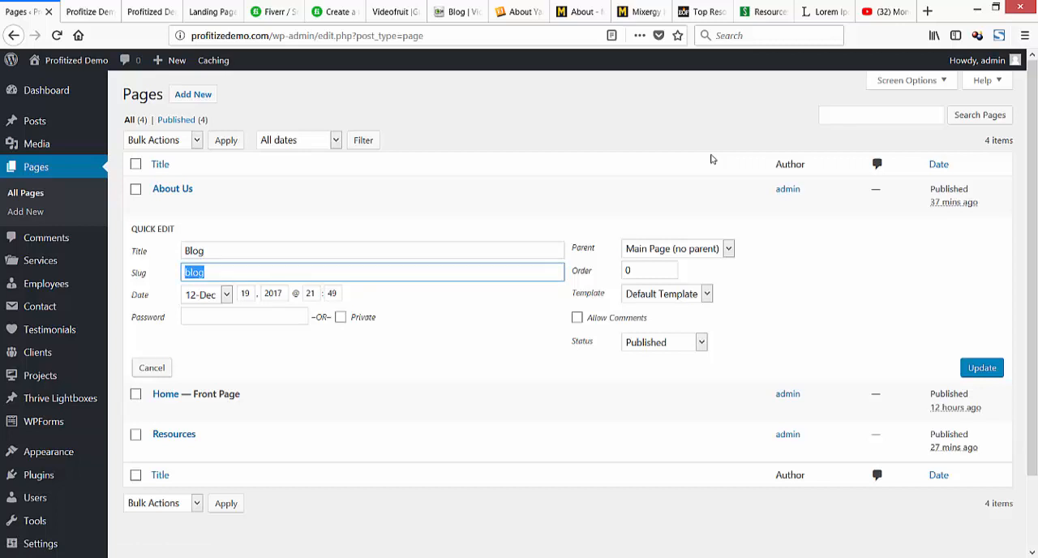
{"action": "type", "text": "demo-blog"}
{"action": "key", "text": "Return"}
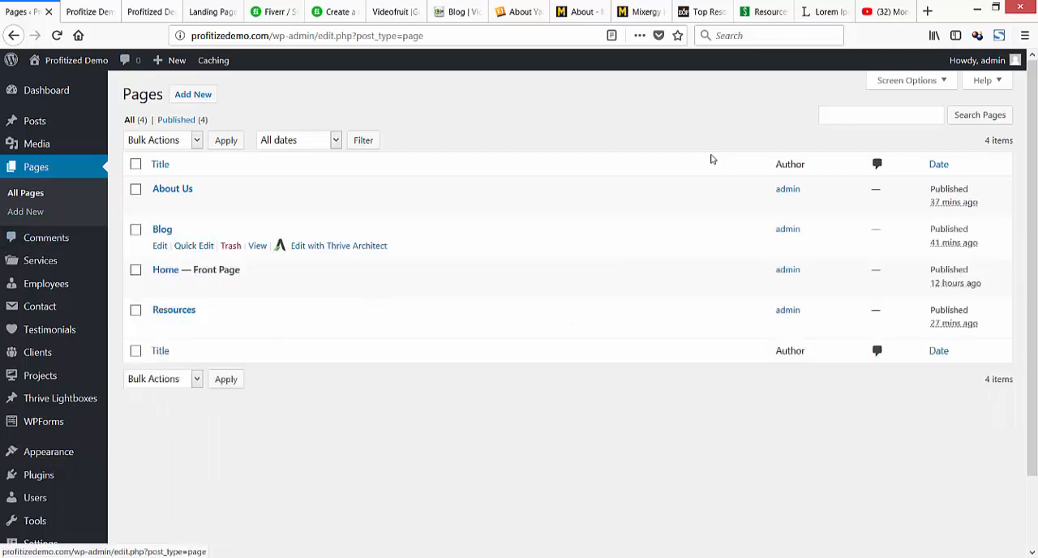
{"action": "key", "text": "F5"}
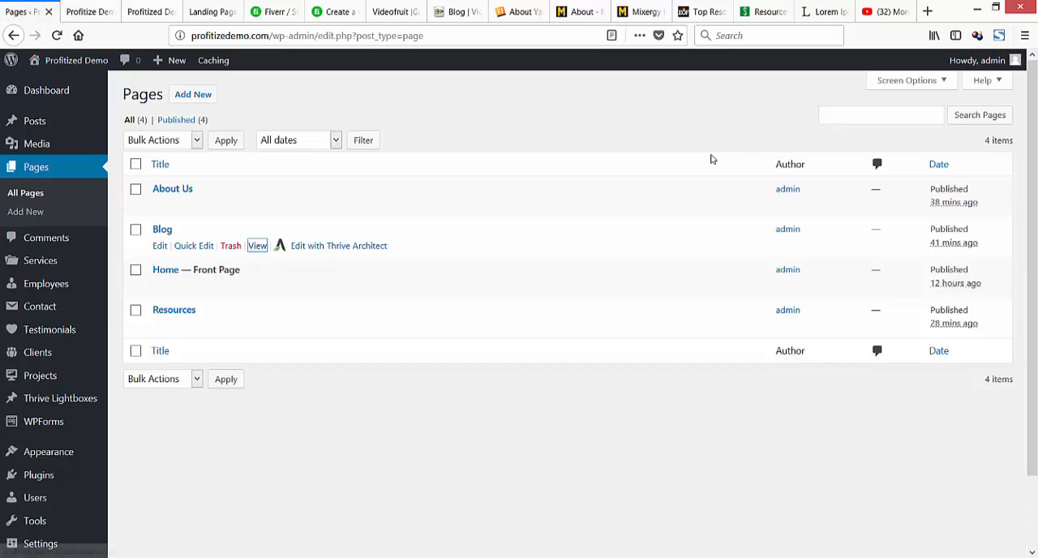
View the updated Blog page in a new tab and close the old blog and home page tabs.
{"action": "right_click", "coordinate": [257, 245]}
{"action": "left_click", "coordinate": [315, 256]}
{"action": "left_click", "coordinate": [142, 11]}
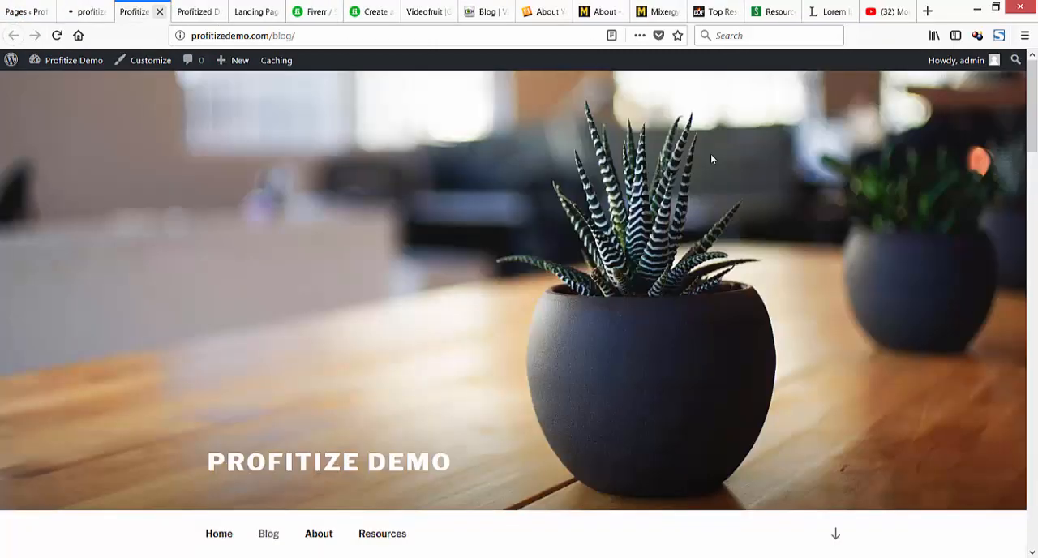
{"action": "left_click", "coordinate": [160, 11]}
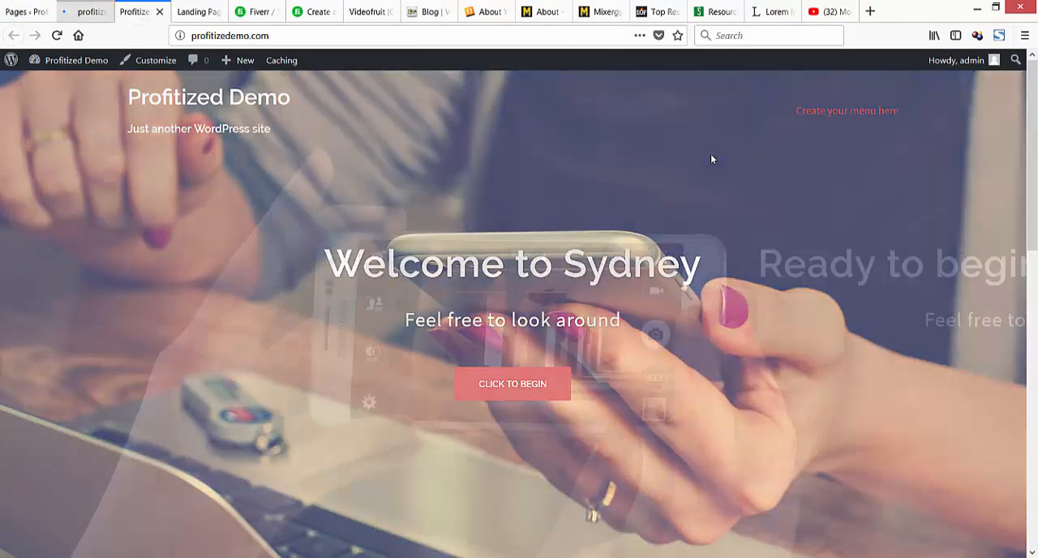
{"action": "key", "text": "ctrl+w"}
{"action": "key", "text": "ctrl+shift+Tab"}
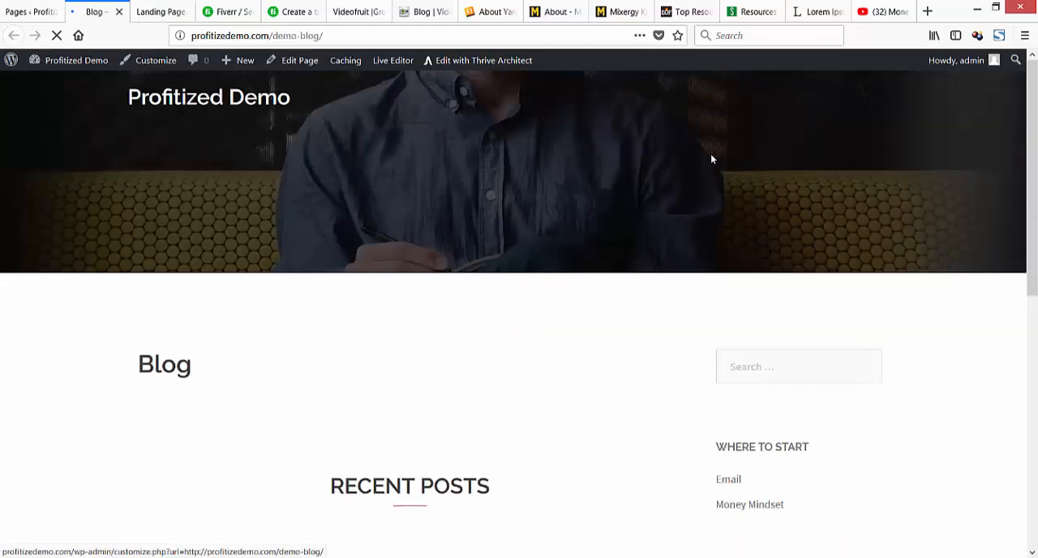
Examine the Blog page's recent posts, archives and sidebar widgets.
{"action": "scroll", "coordinate": [711, 159], "scroll_direction": "down", "scroll_amount": 5}
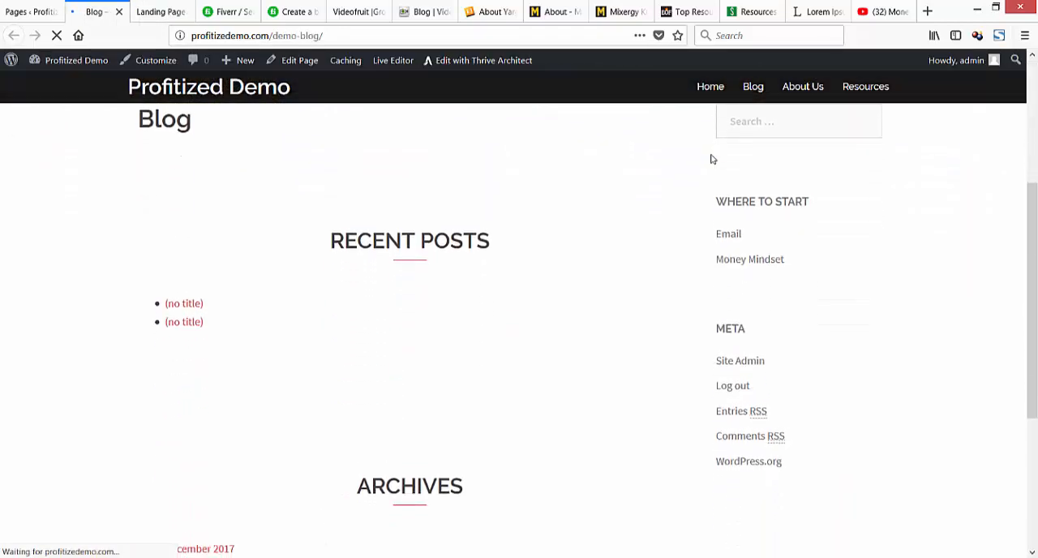
{"action": "scroll", "coordinate": [711, 159], "scroll_direction": "down", "scroll_amount": 2}
{"action": "scroll", "coordinate": [711, 160], "scroll_direction": "up", "scroll_amount": 5}
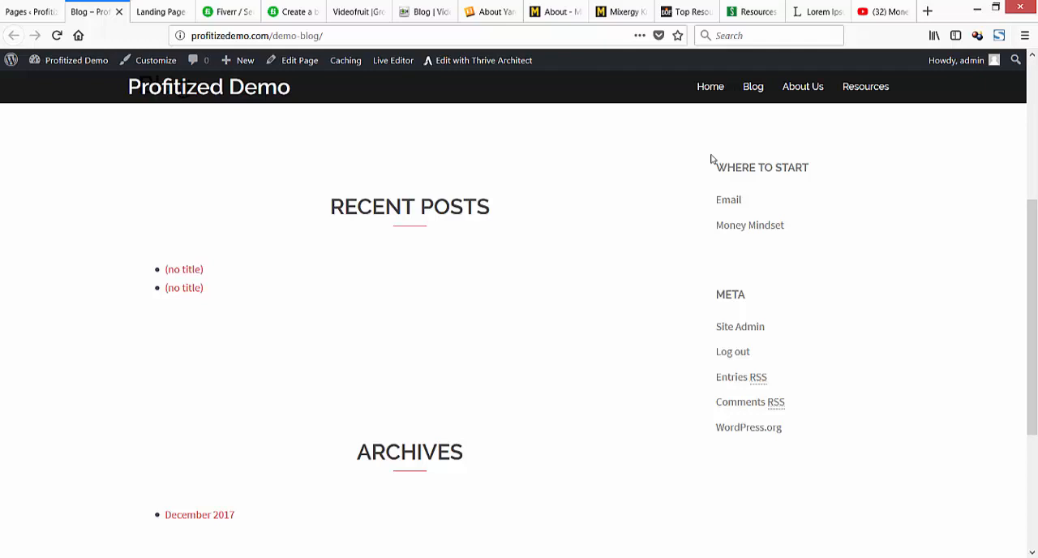
{"action": "scroll", "coordinate": [711, 159], "scroll_direction": "up", "scroll_amount": 4}
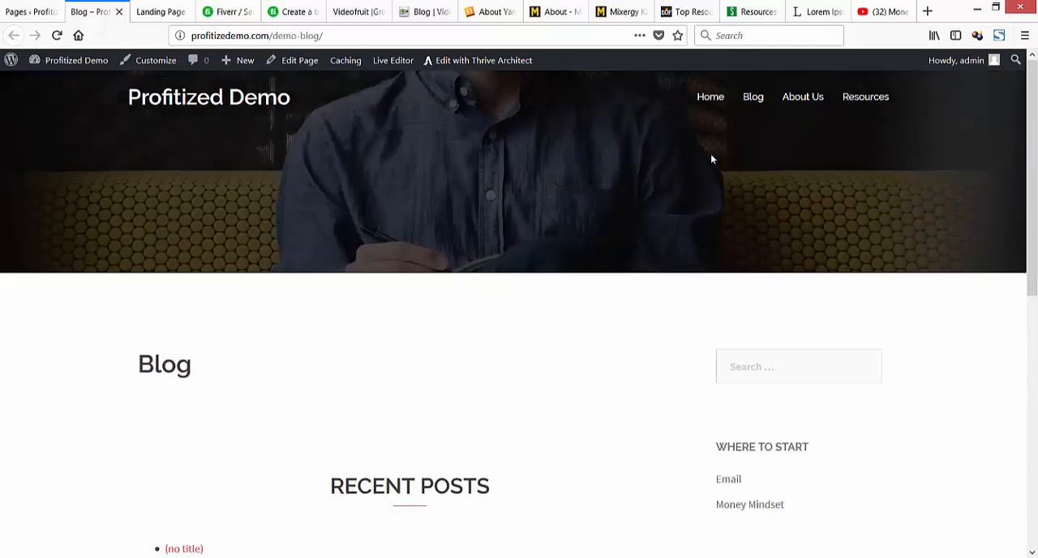
{"action": "scroll", "coordinate": [712, 159], "scroll_direction": "down", "scroll_amount": 3}
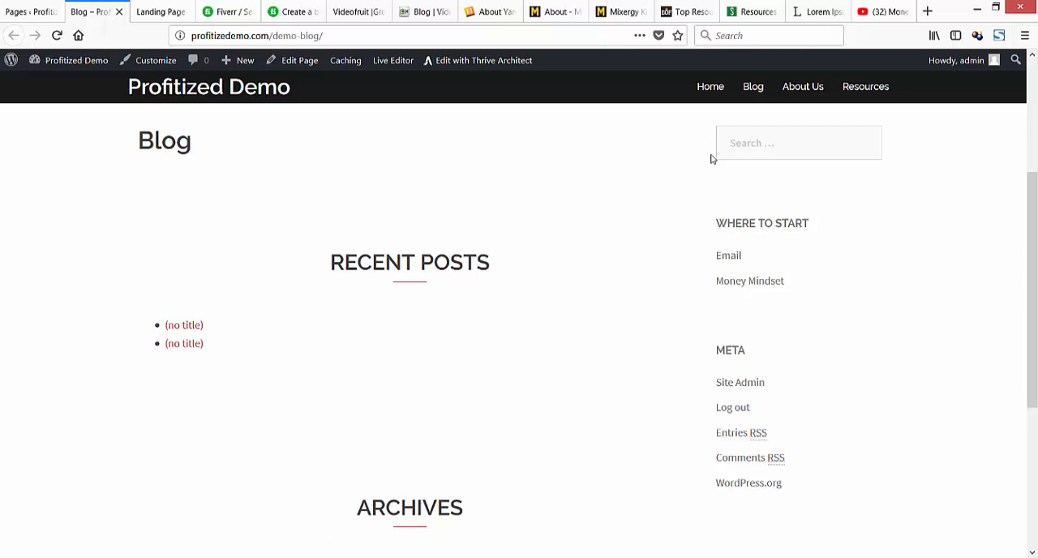
{"action": "scroll", "coordinate": [711, 159], "scroll_direction": "down", "scroll_amount": 5}
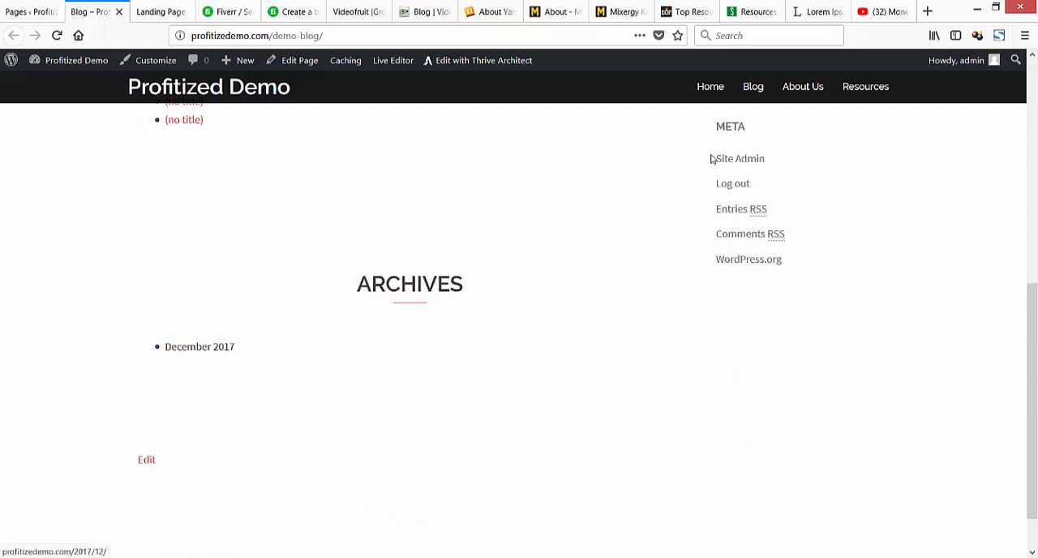
Look over the Blog page's posts and sidebar again and view the landing page with its email sign-up form.
{"action": "scroll", "coordinate": [712, 159], "scroll_direction": "up", "scroll_amount": 8}
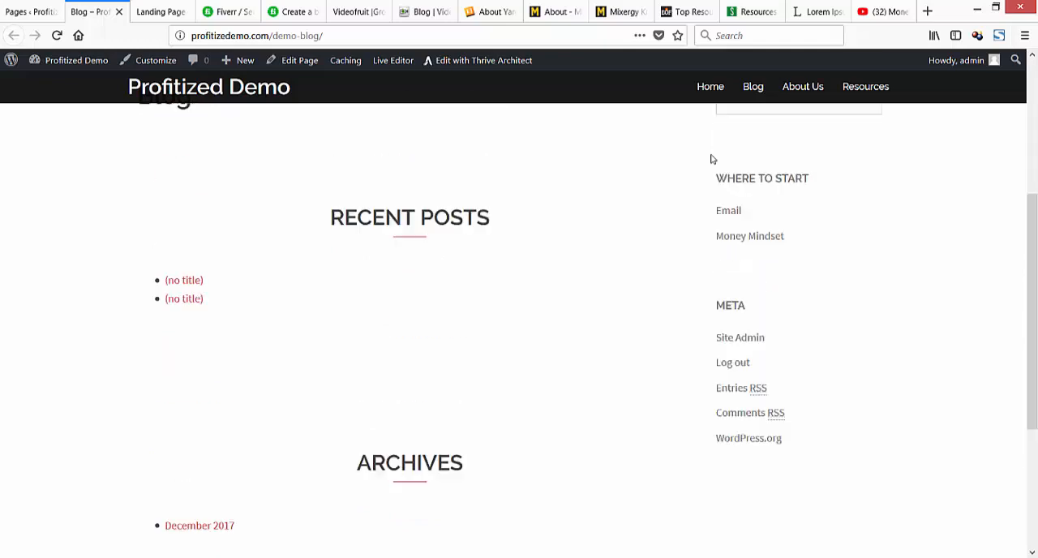
{"action": "scroll", "coordinate": [711, 159], "scroll_direction": "down", "scroll_amount": 3}
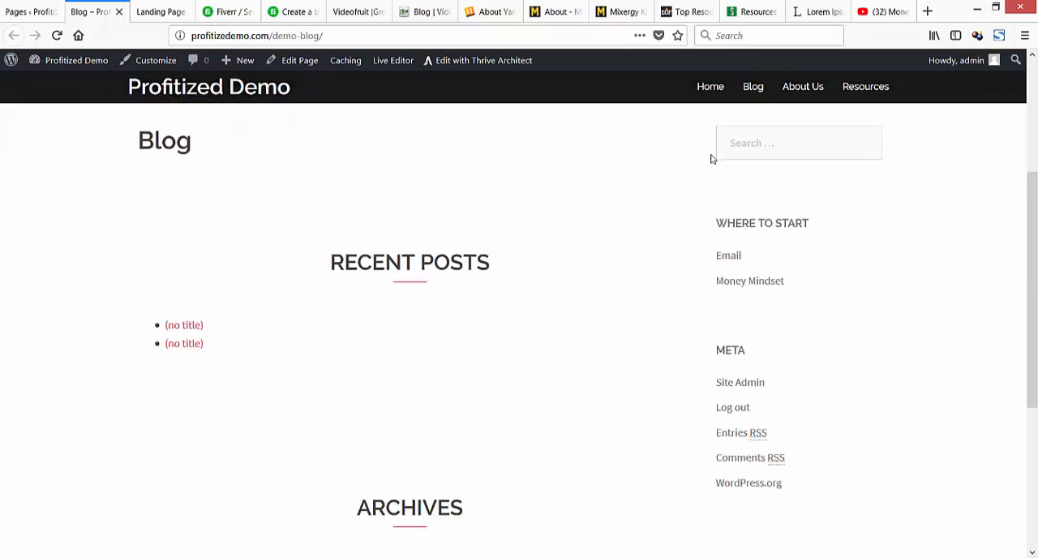
{"action": "key", "text": "ctrl+Tab"}
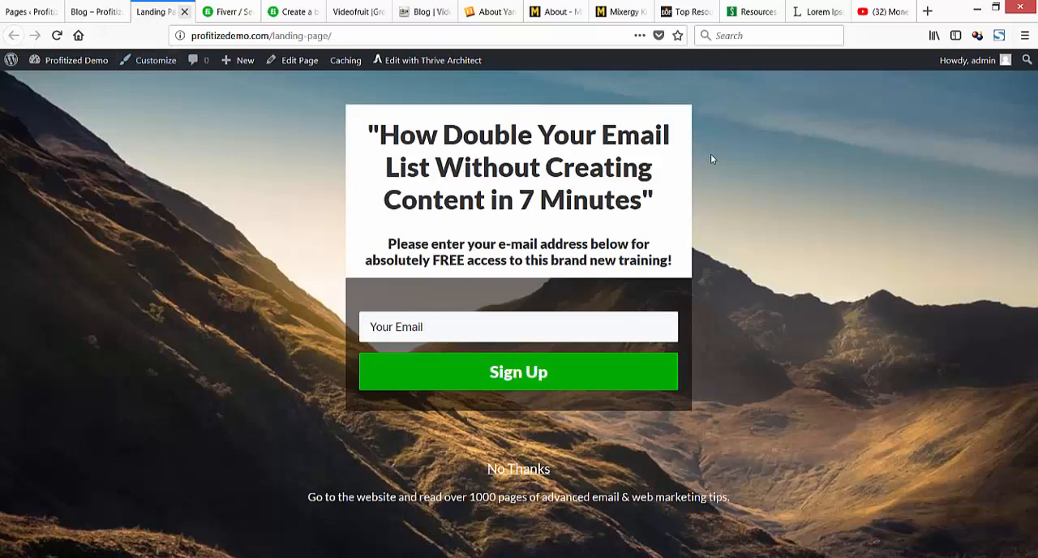
{"action": "key", "text": "ctrl+Tab"}
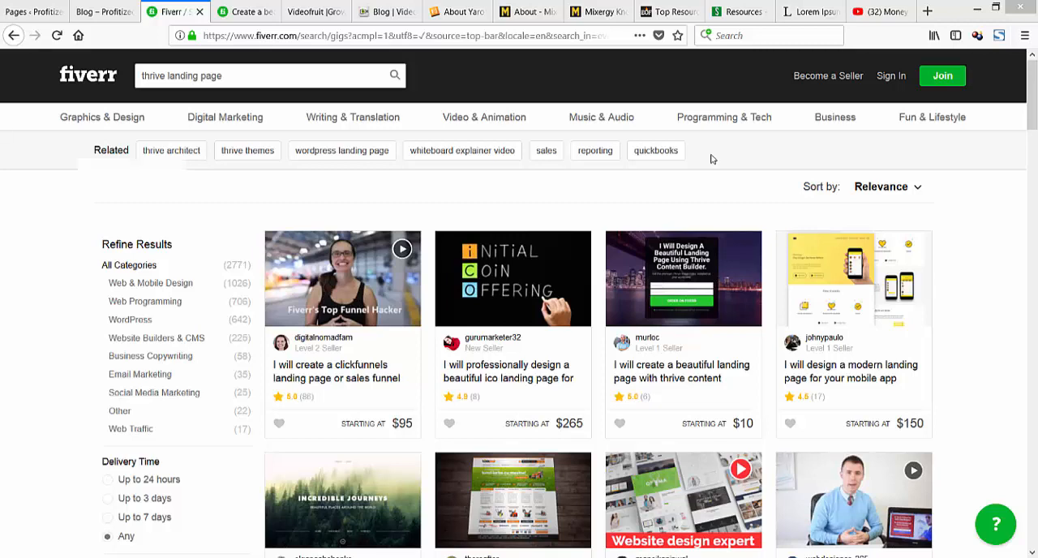
Return to the separate Profitize Demo site at profitizedemo.com/blog and open its admin dashboard.
{"action": "left_click_drag", "start_coordinate": [713, 159], "coordinate": [140, 13]}
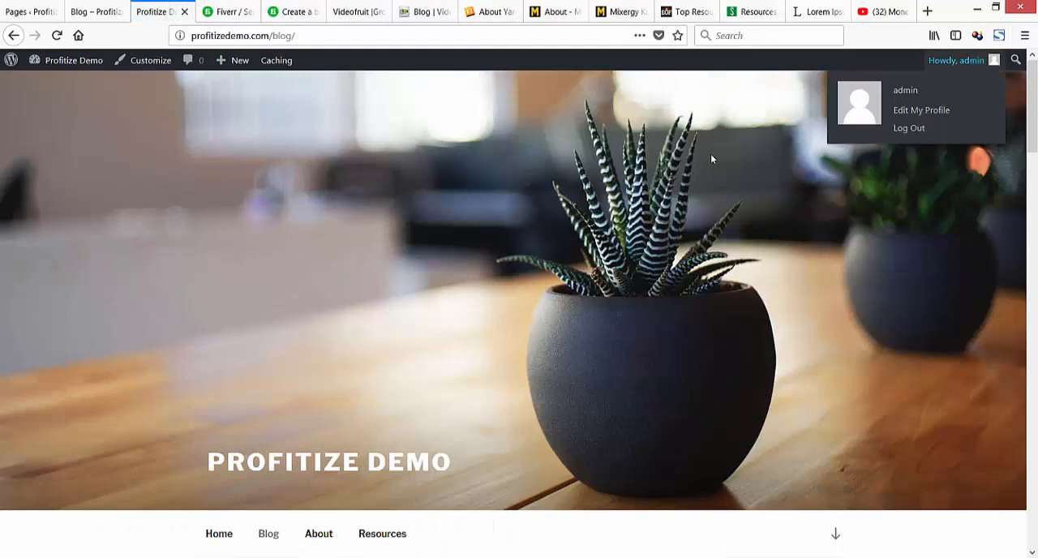
{"action": "mouse_move", "coordinate": [74, 60]}
{"action": "left_click", "coordinate": [50, 84]}
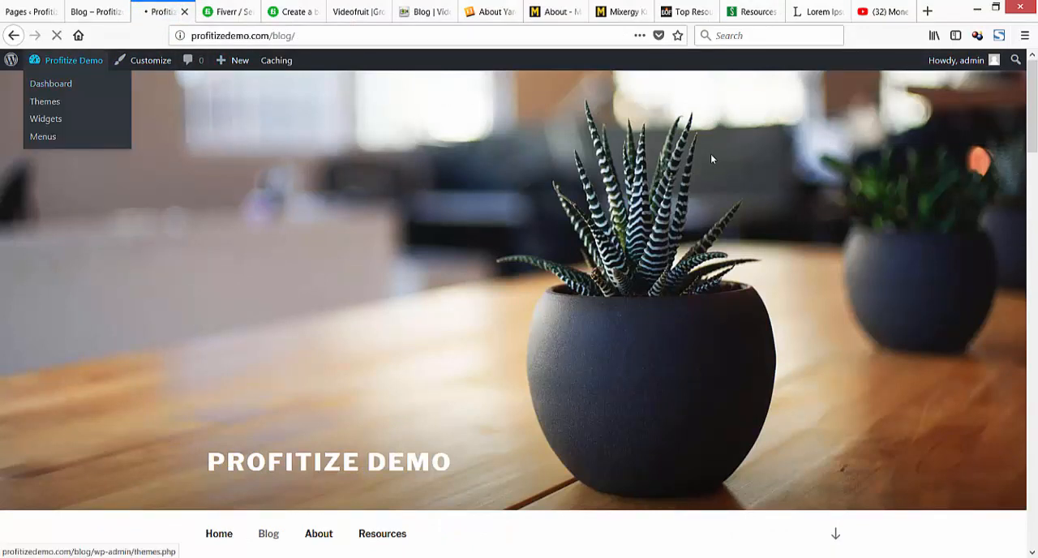
{"action": "scroll", "coordinate": [713, 159], "scroll_direction": "down", "scroll_amount": 4}
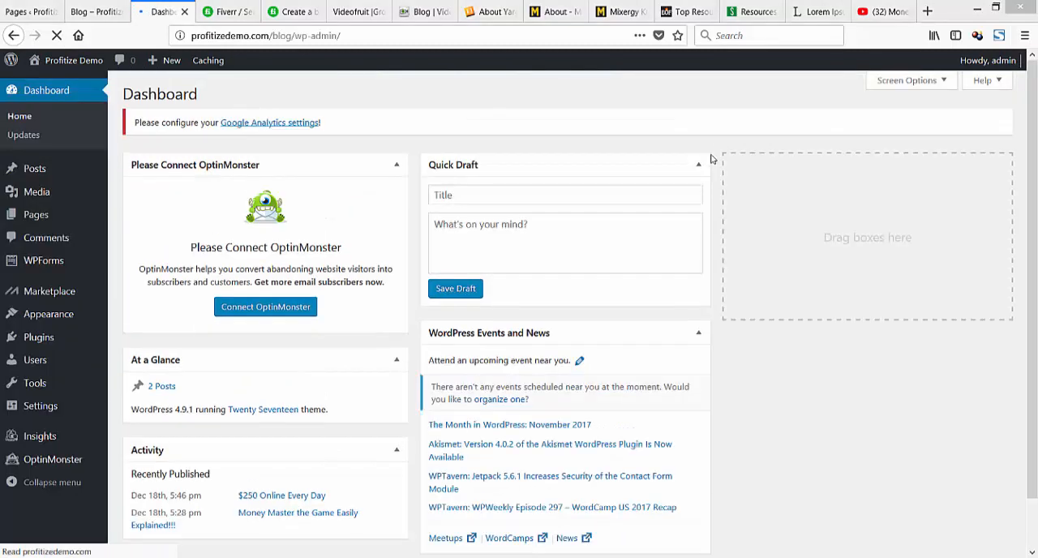
Switch to the Notepad notes and add the line 'How to setup the "blog" subdomain' at the end.
{"action": "key", "text": "alt+Tab"}
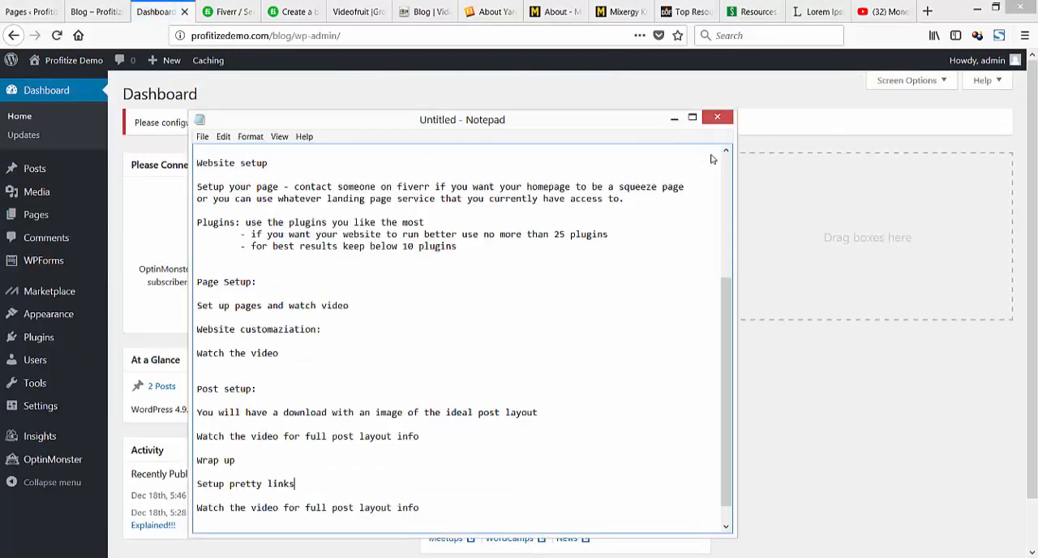
{"action": "scroll", "coordinate": [712, 159], "scroll_direction": "down", "scroll_amount": 1}
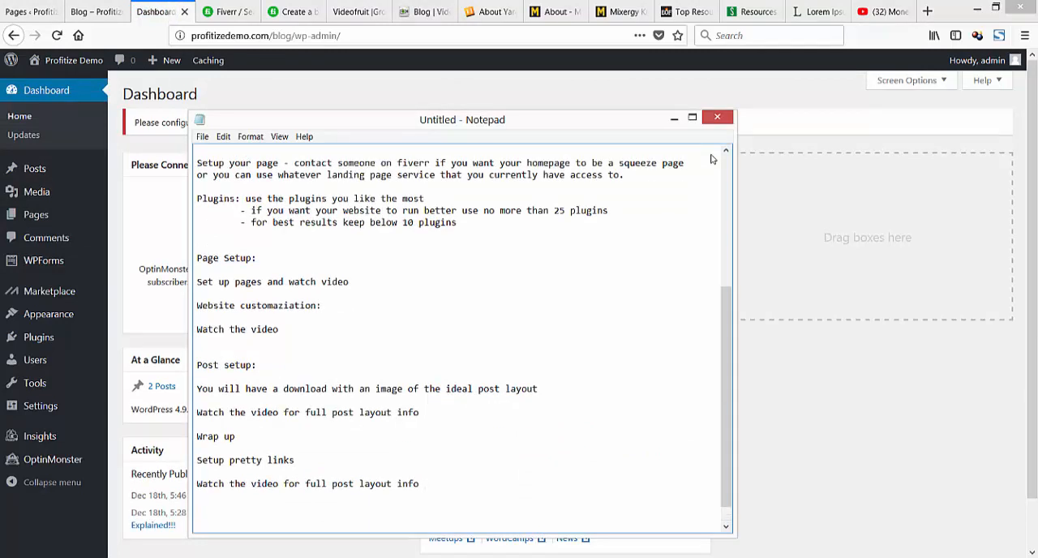
{"action": "type", "text": "How to setup the \"bl"}
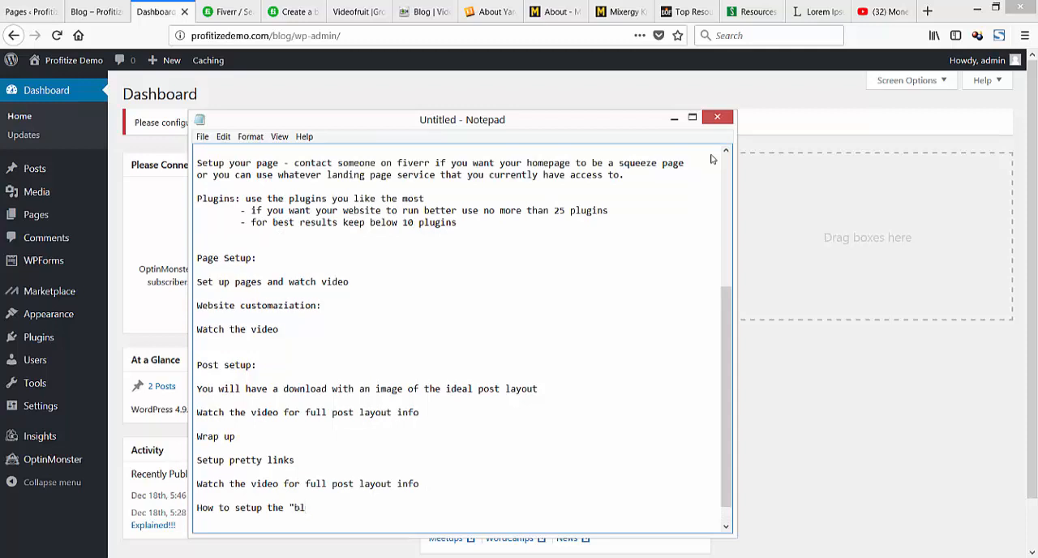
{"action": "type", "text": "og\" subdomain"}
{"action": "key", "text": "Return"}
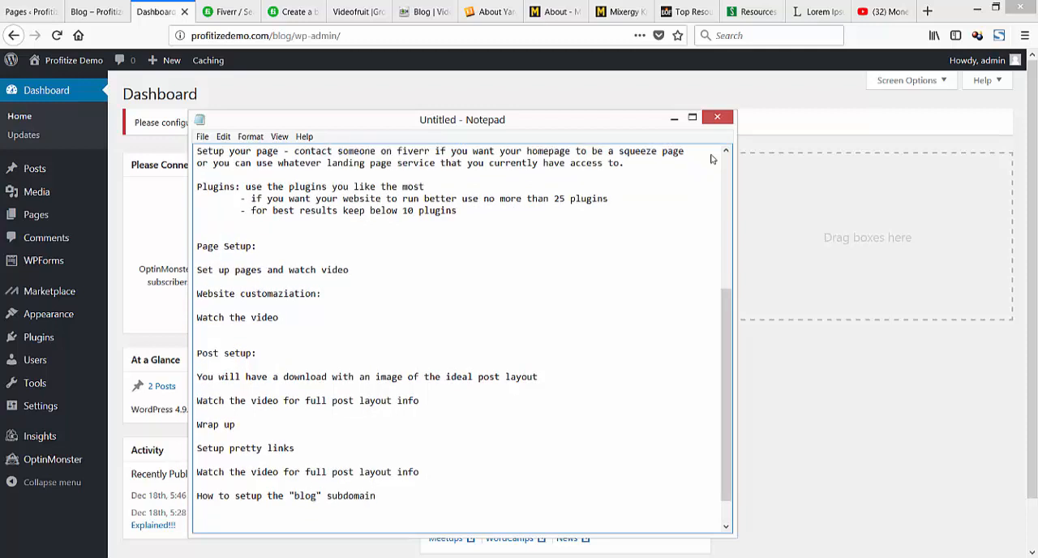
Switch back to Firefox, open the blog site's Themes page and search the installed themes for sydney.
{"action": "key", "text": "alt+Tab"}
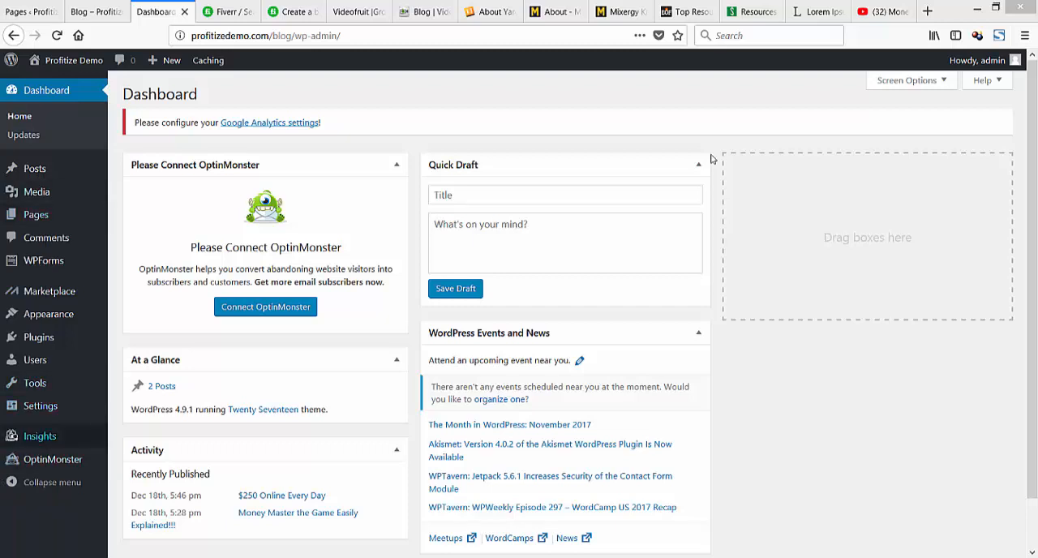
{"action": "mouse_move", "coordinate": [40, 436]}
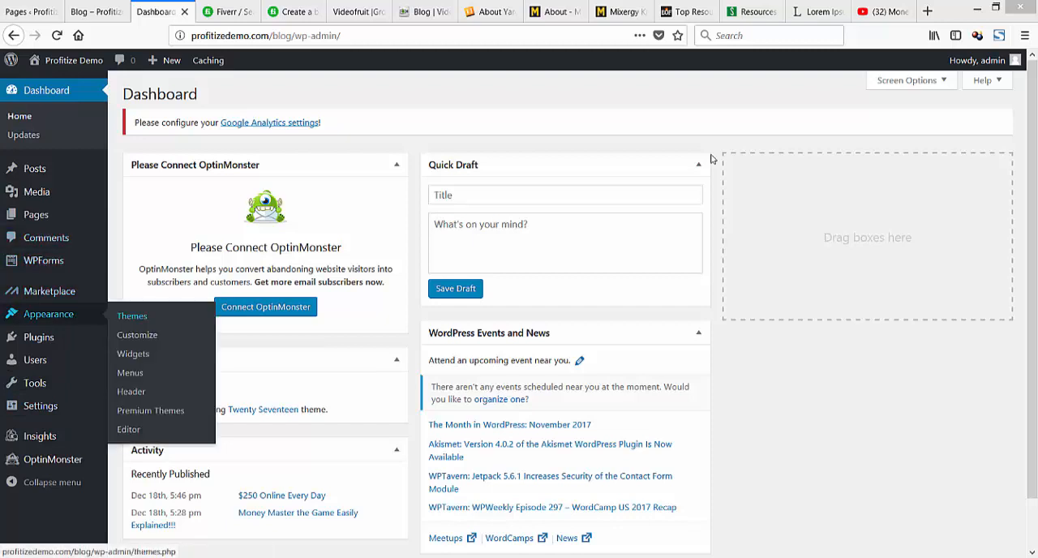
{"action": "left_click", "coordinate": [132, 316]}
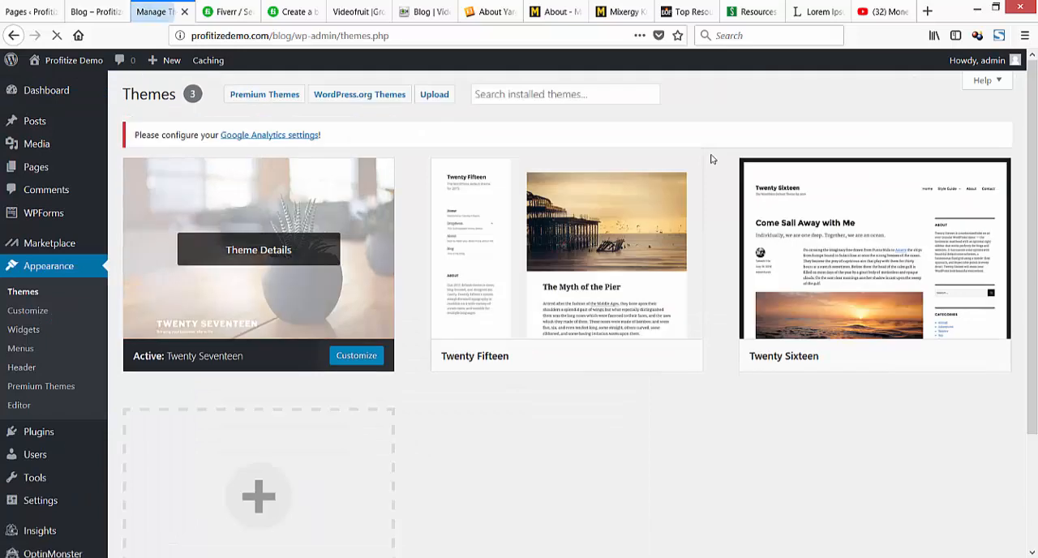
{"action": "key", "text": "Tab"}
{"action": "key", "text": "Tab"}
{"action": "key", "text": "Tab"}
{"action": "key", "text": "Tab"}
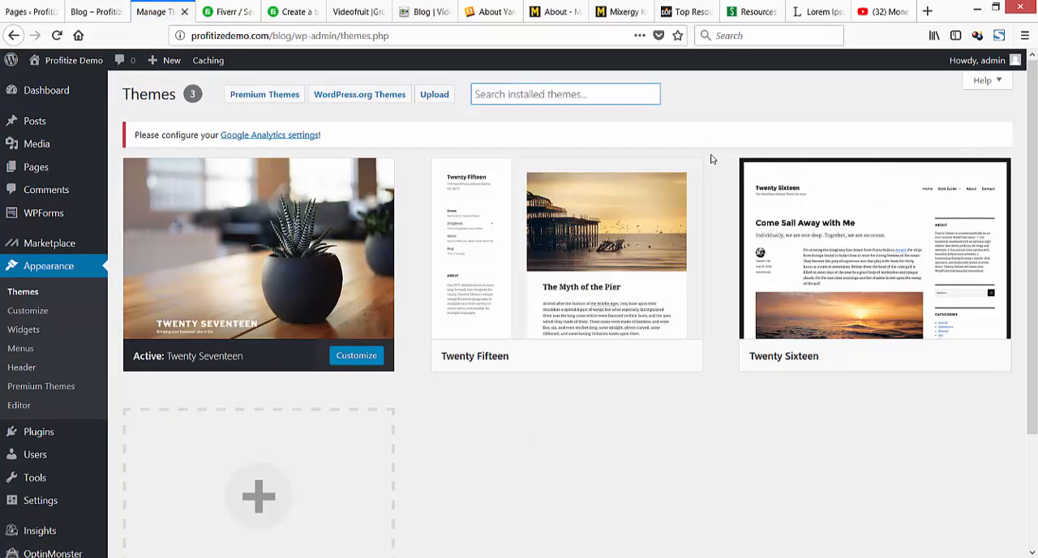
{"action": "type", "text": "synd"}
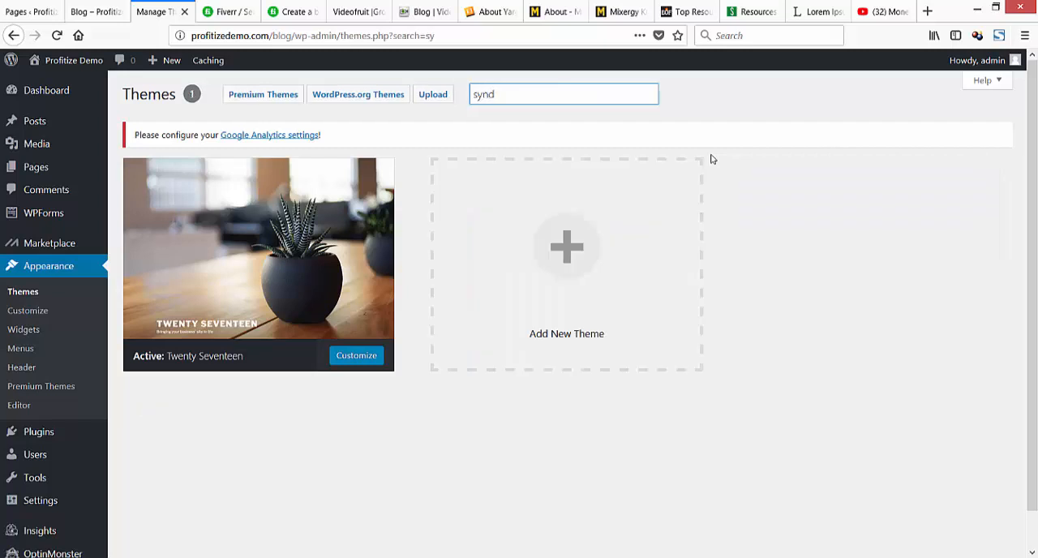
{"action": "key", "text": "BackSpace"}
{"action": "key", "text": "BackSpace"}
{"action": "type", "text": "dney"}
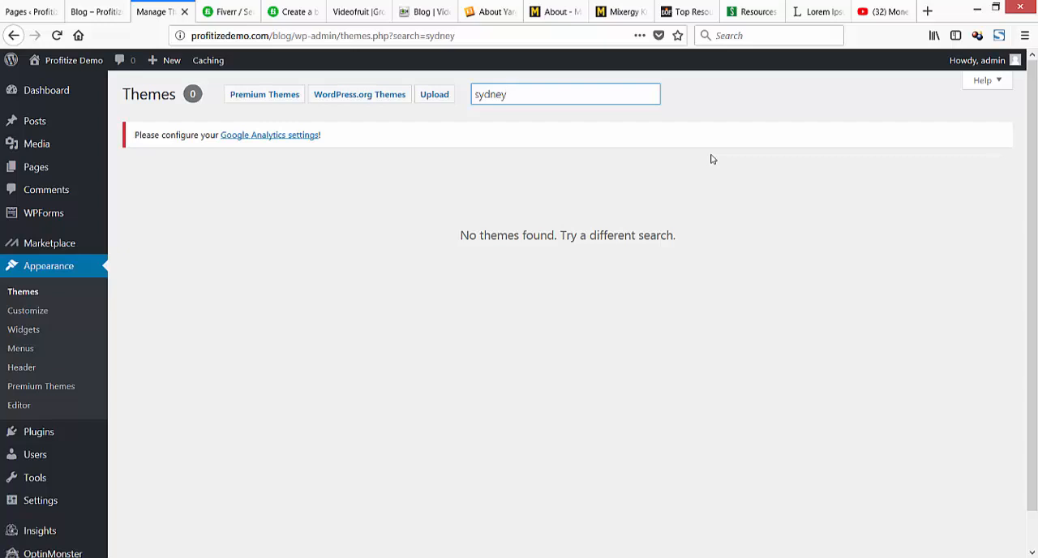
Search for sydney among the themes available to add, then install and activate the Sydney theme.
{"action": "key", "text": "Tab"}
{"action": "key", "text": "Tab"}
{"action": "key", "text": "Return"}
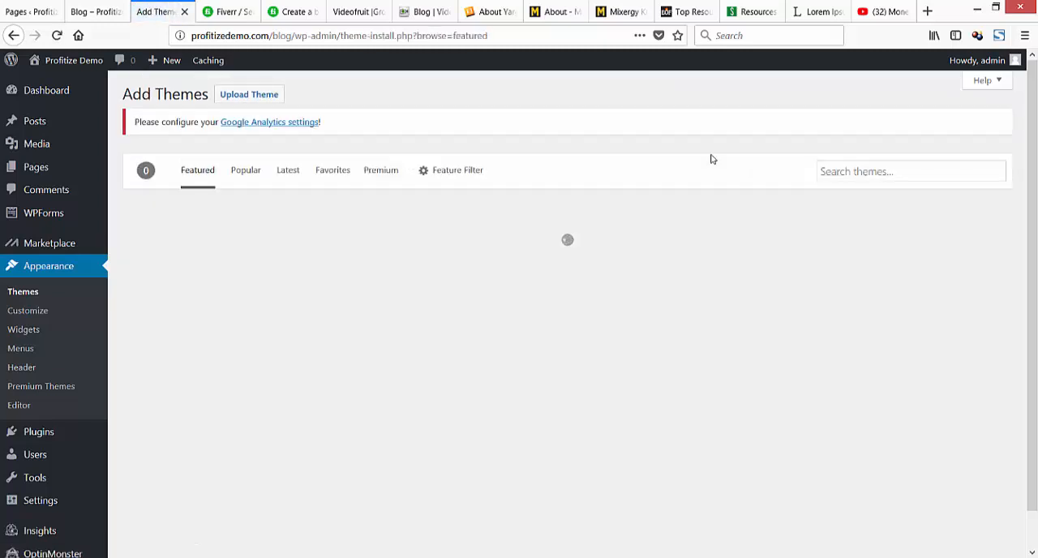
{"action": "type", "text": "sydney"}
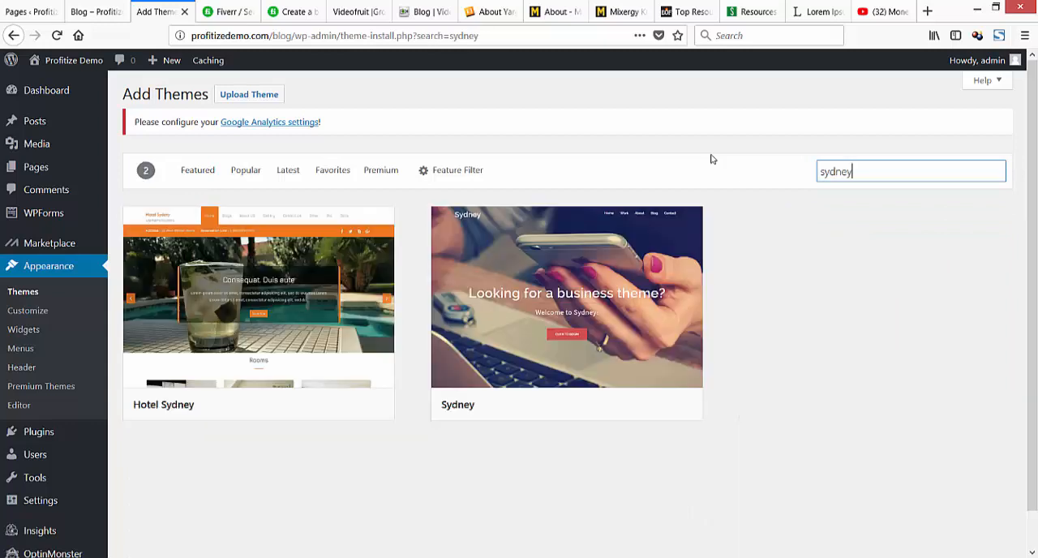
{"action": "left_click", "coordinate": [623, 404]}
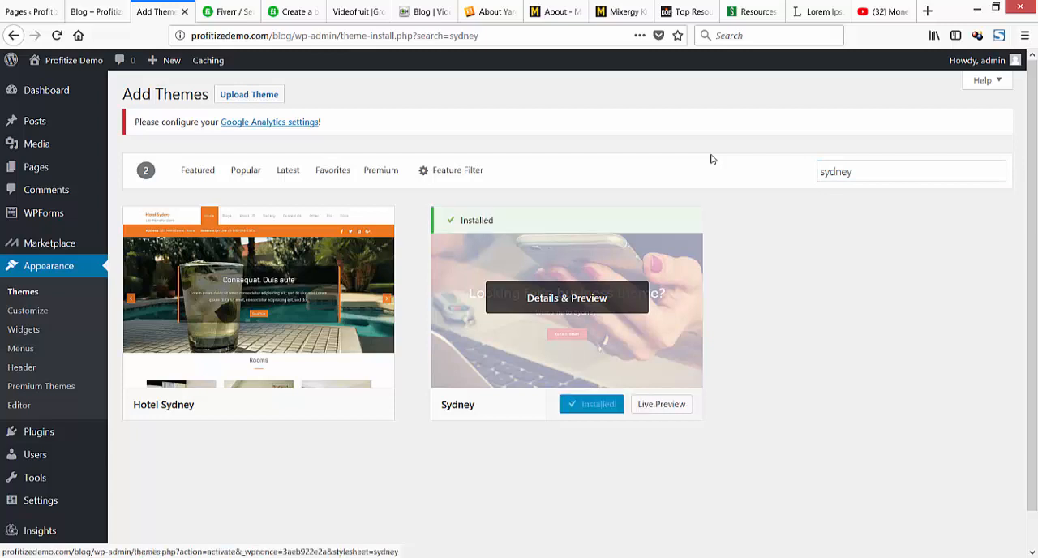
{"action": "key", "text": "Return"}
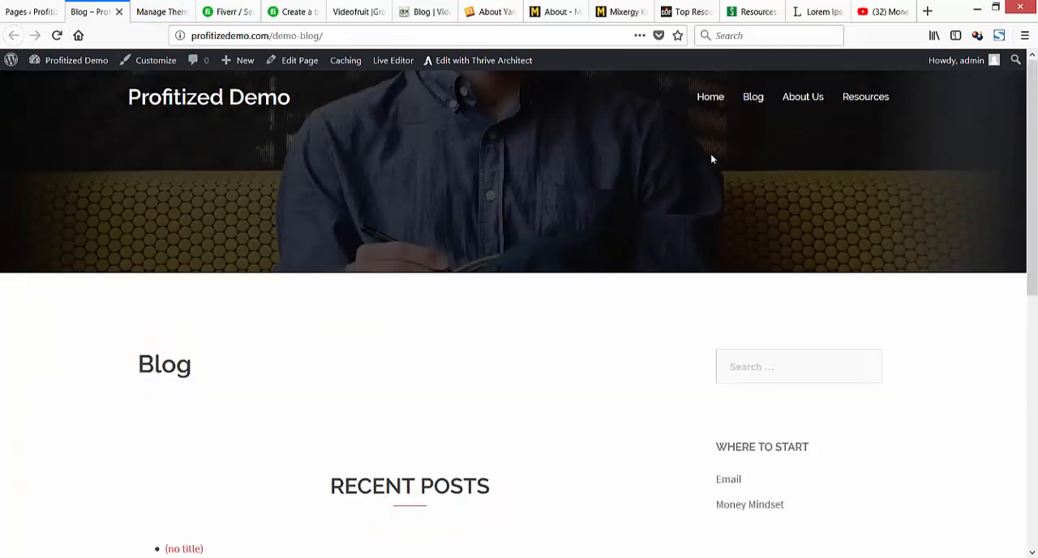
Dismiss the plugin recommendation and theme activation notices on the blog site's Themes page and open the theme customizer.
{"action": "key", "text": "ctrl+Tab"}
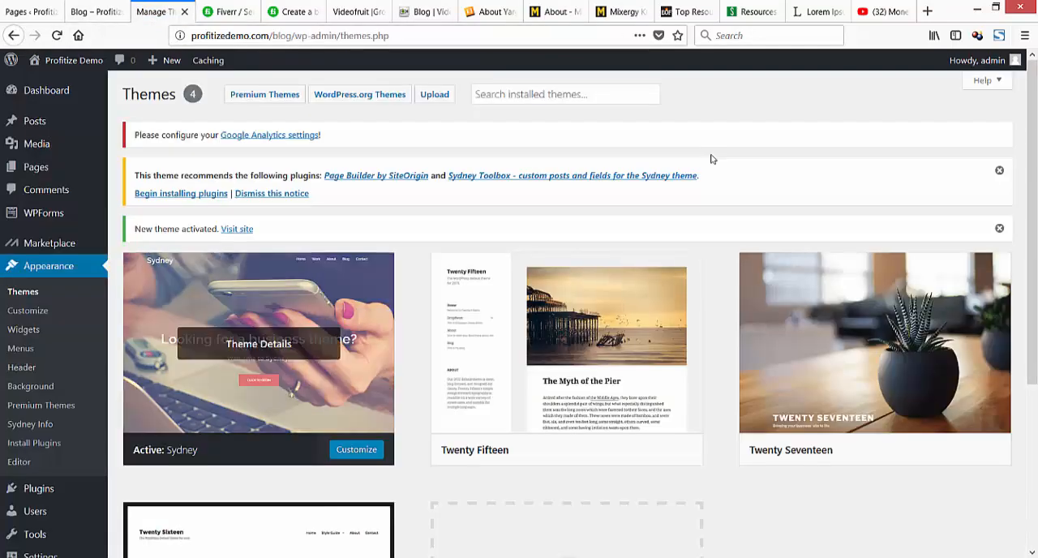
{"action": "left_click", "coordinate": [999, 170]}
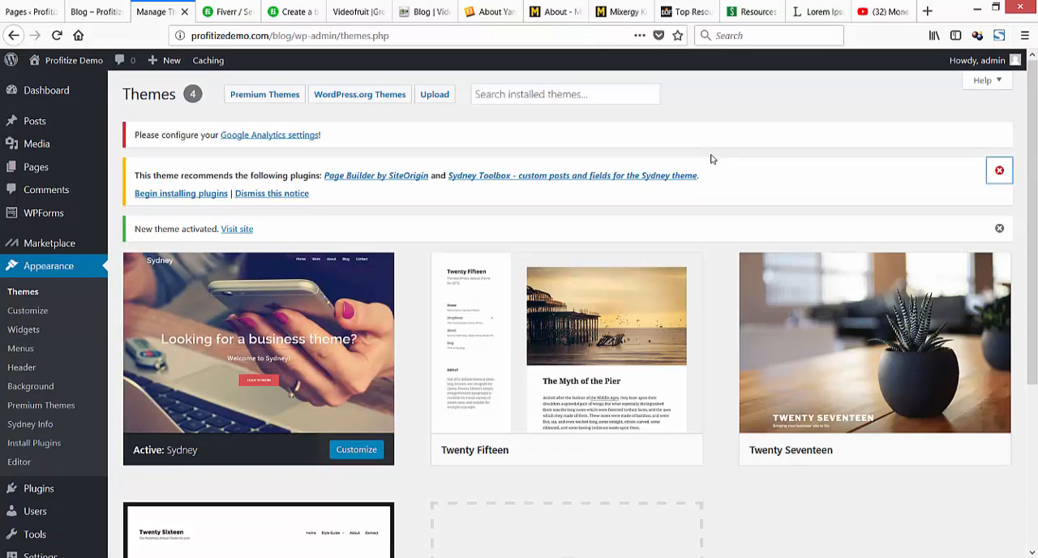
{"action": "left_click", "coordinate": [999, 170]}
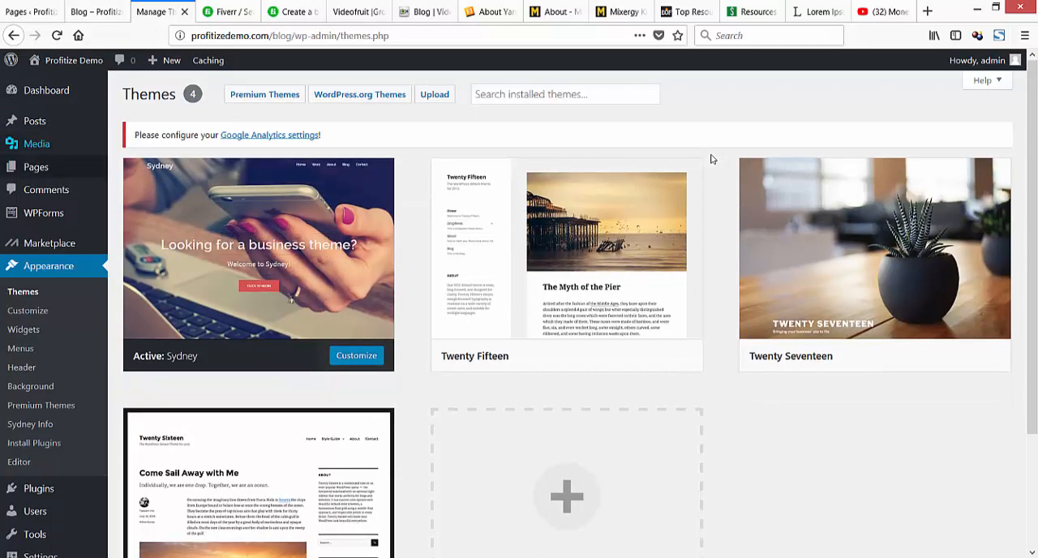
{"action": "left_click", "coordinate": [28, 311]}
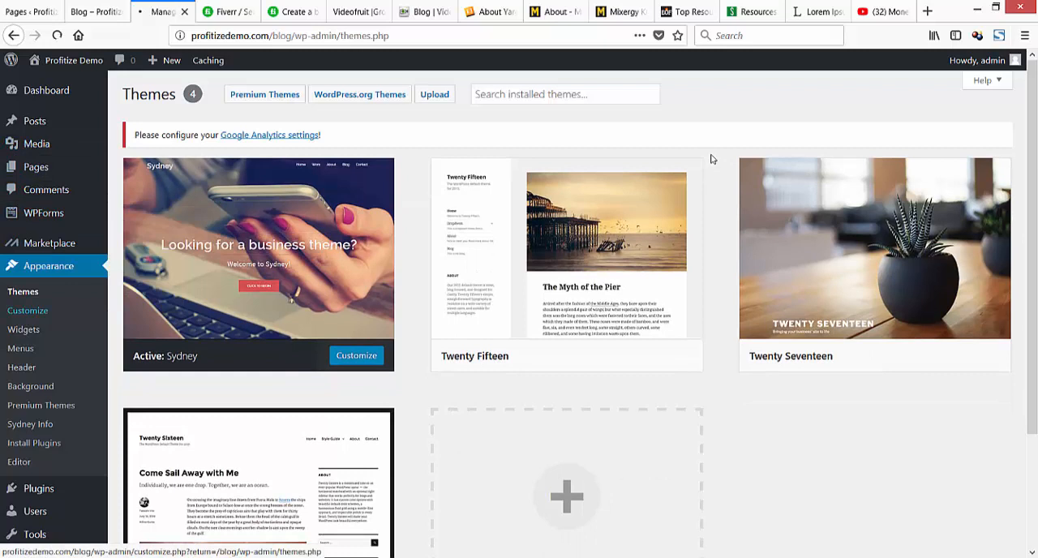
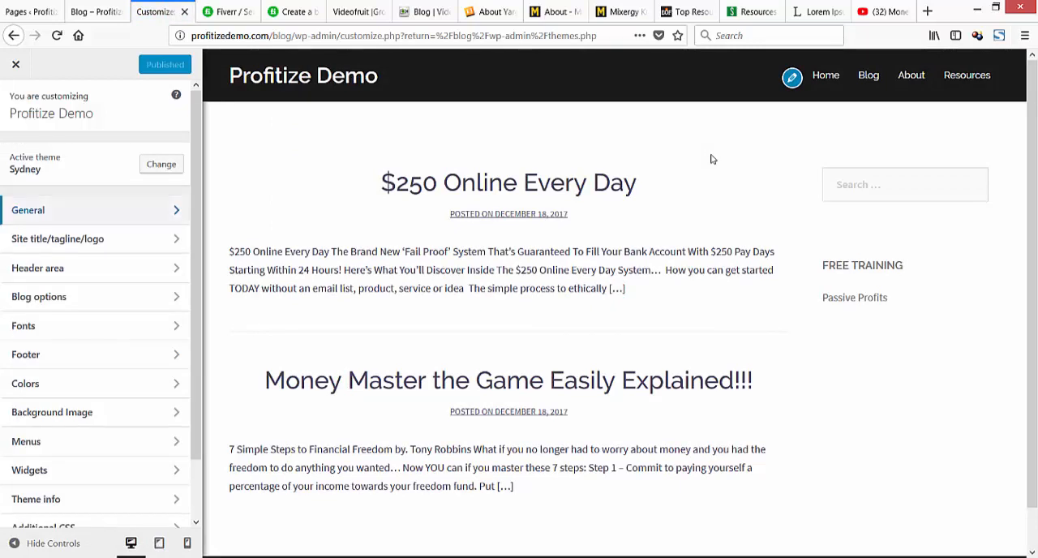
Look through the General and Site title/tagline/logo settings of the Sydney theme.
{"action": "key", "text": "Return"}
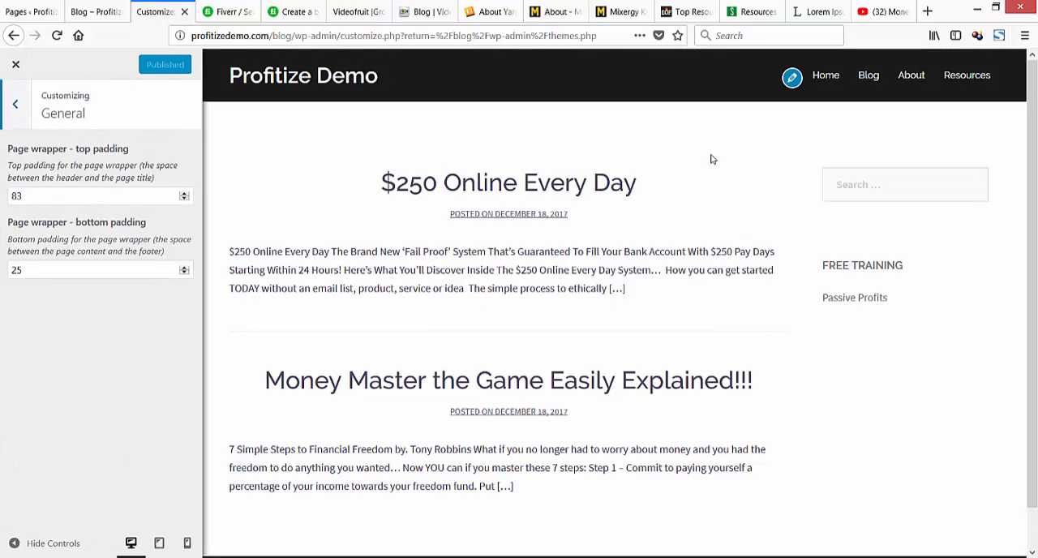
{"action": "key", "text": "Escape"}
{"action": "key", "text": "Tab"}
{"action": "key", "text": "Return"}
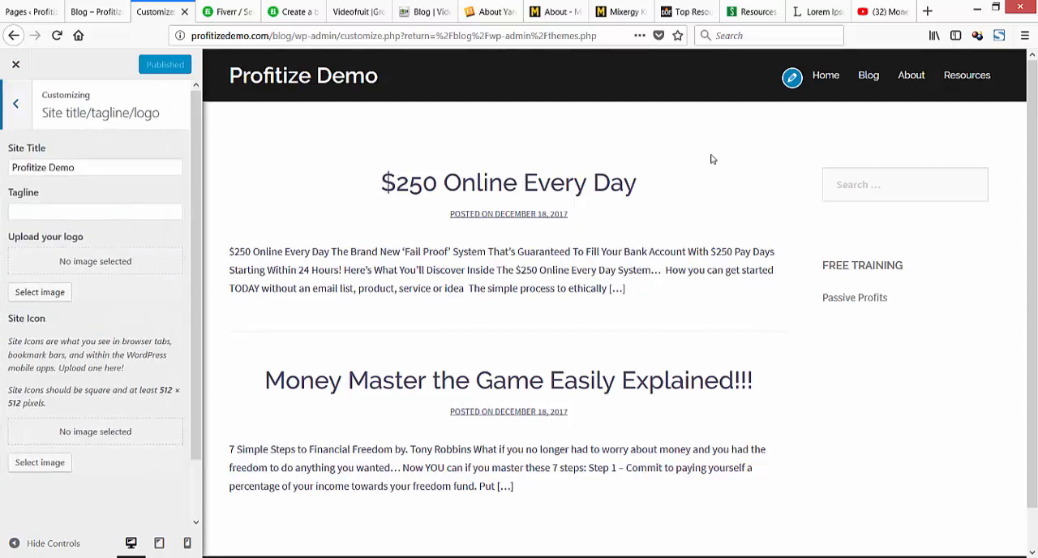
{"action": "key", "text": "Escape"}
{"action": "key", "text": "Tab"}
{"action": "key", "text": "Tab"}
{"action": "key", "text": "Tab"}
{"action": "key", "text": "Tab"}
{"action": "key", "text": "Tab"}
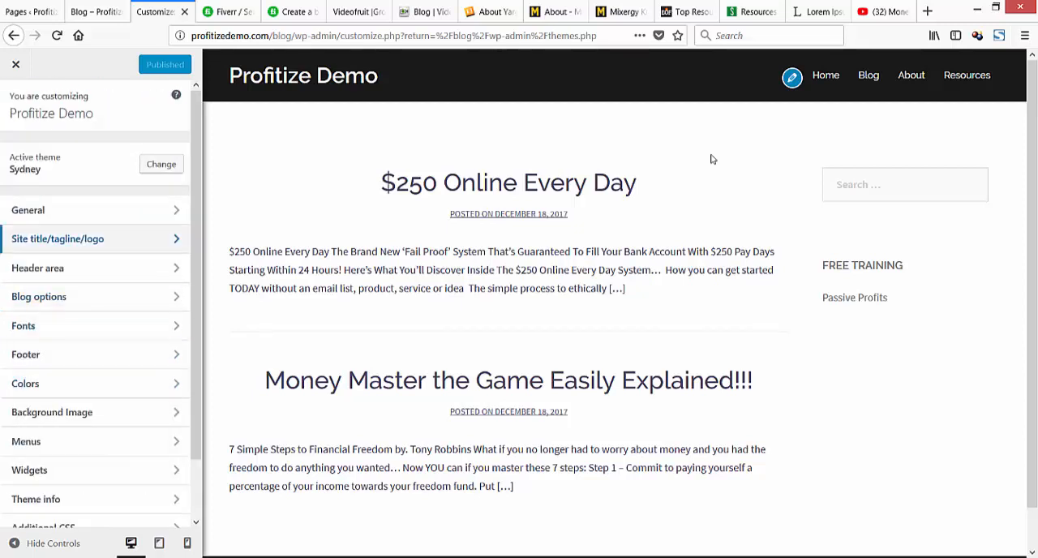
{"action": "left_click_drag", "start_coordinate": [195, 250], "coordinate": [196, 312]}
{"action": "left_click", "coordinate": [95, 378]}
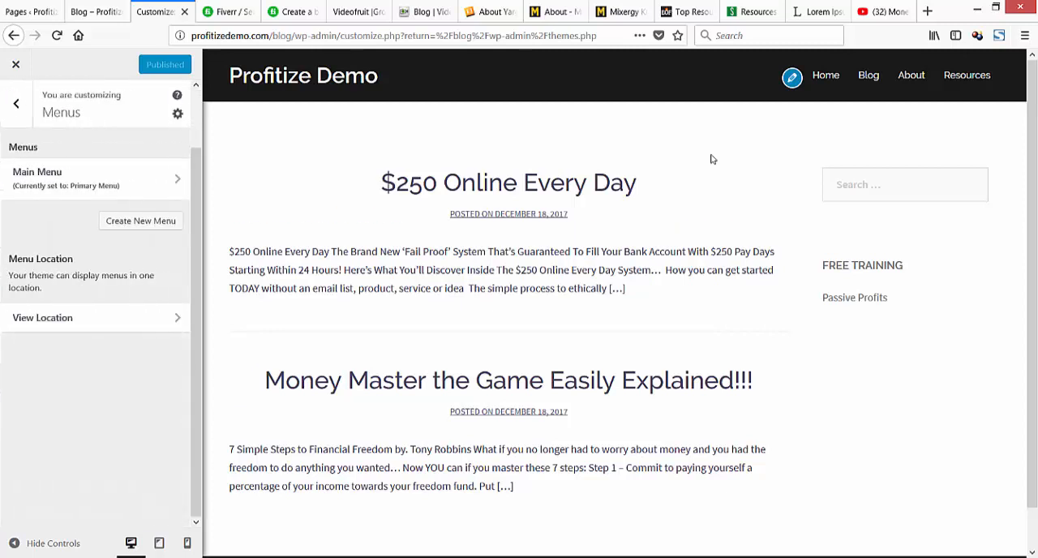
{"action": "left_click", "coordinate": [95, 186]}
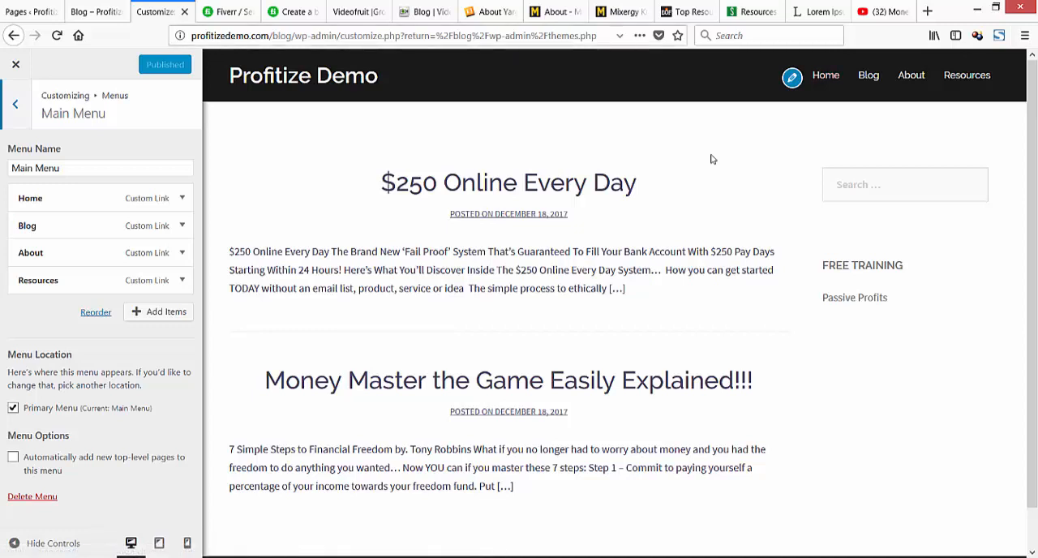
{"action": "left_click", "coordinate": [182, 197]}
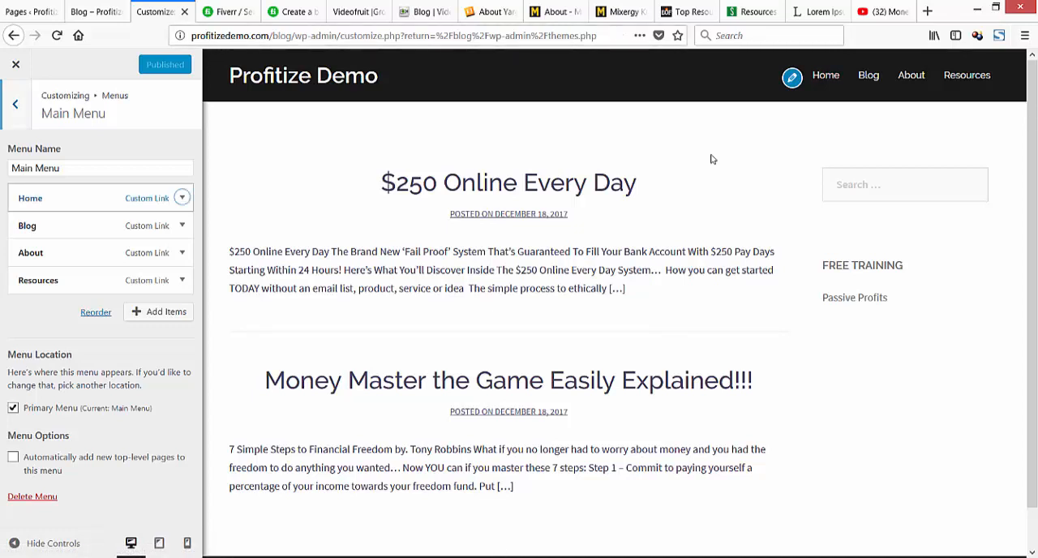
{"action": "left_click_drag", "start_coordinate": [149, 242], "coordinate": [172, 242]}
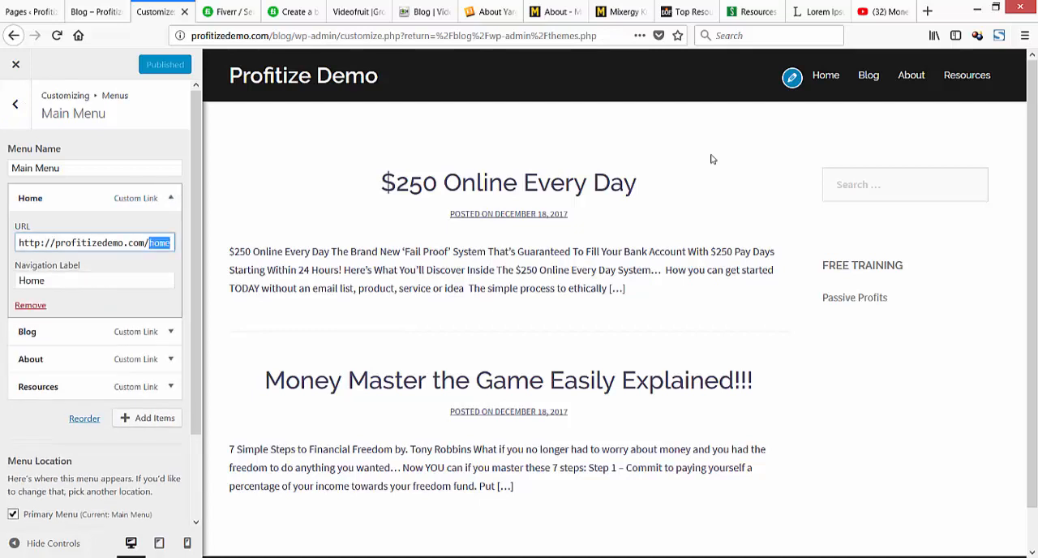
{"action": "key", "text": "BackSpace"}
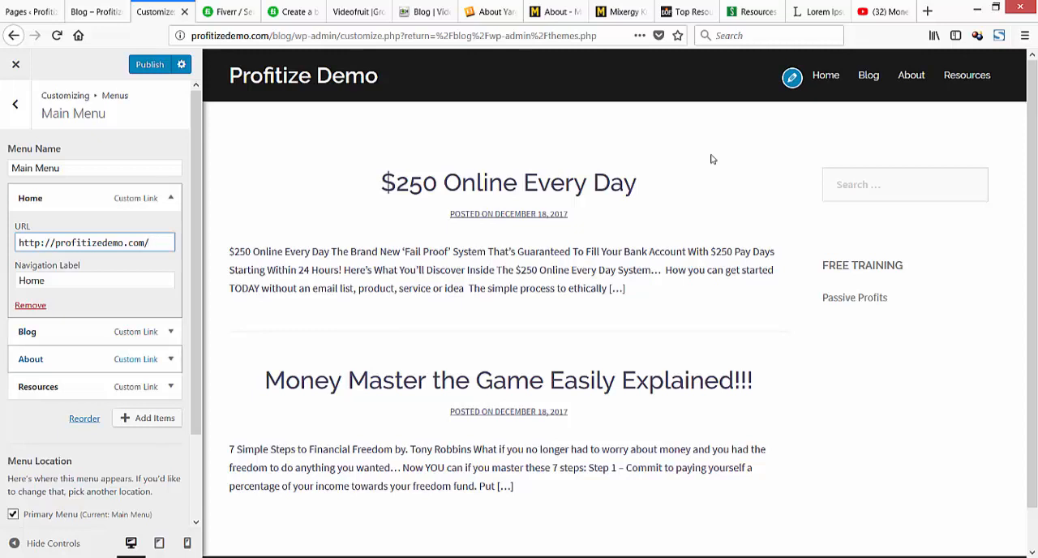
{"action": "left_click", "coordinate": [713, 159]}
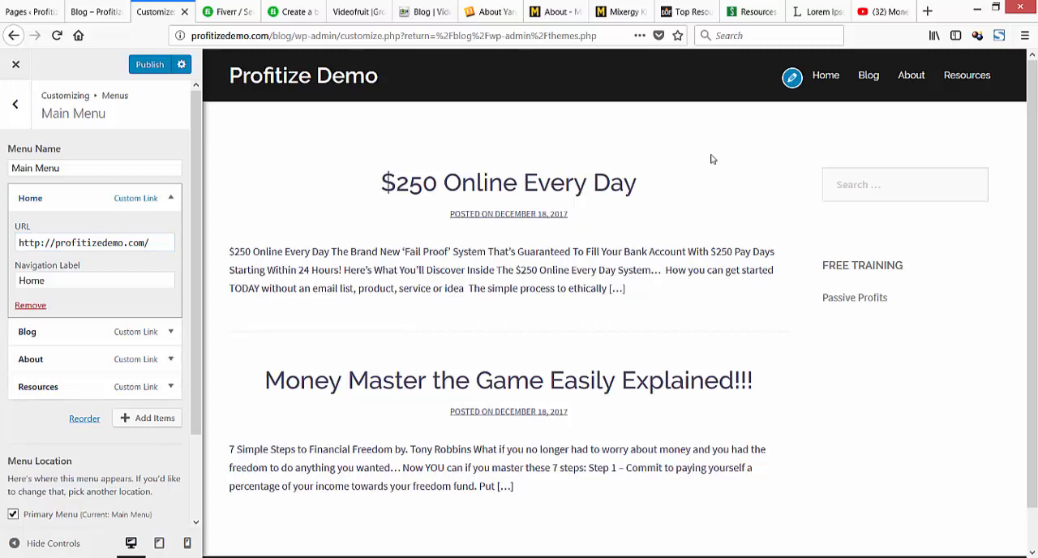
{"action": "left_click", "coordinate": [171, 197]}
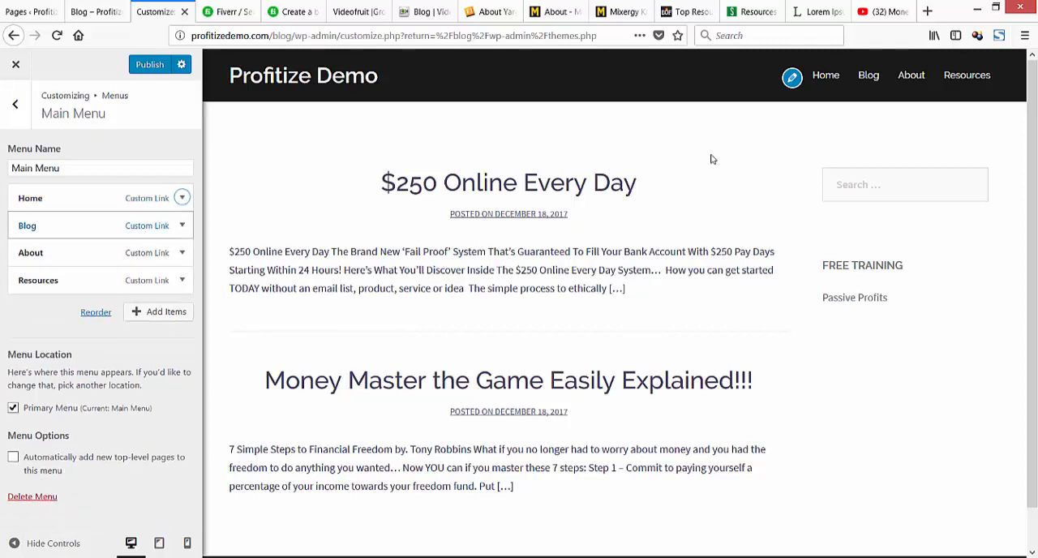
Check the URLs of the Blog and About links in the Main Menu.
{"action": "left_click", "coordinate": [182, 225]}
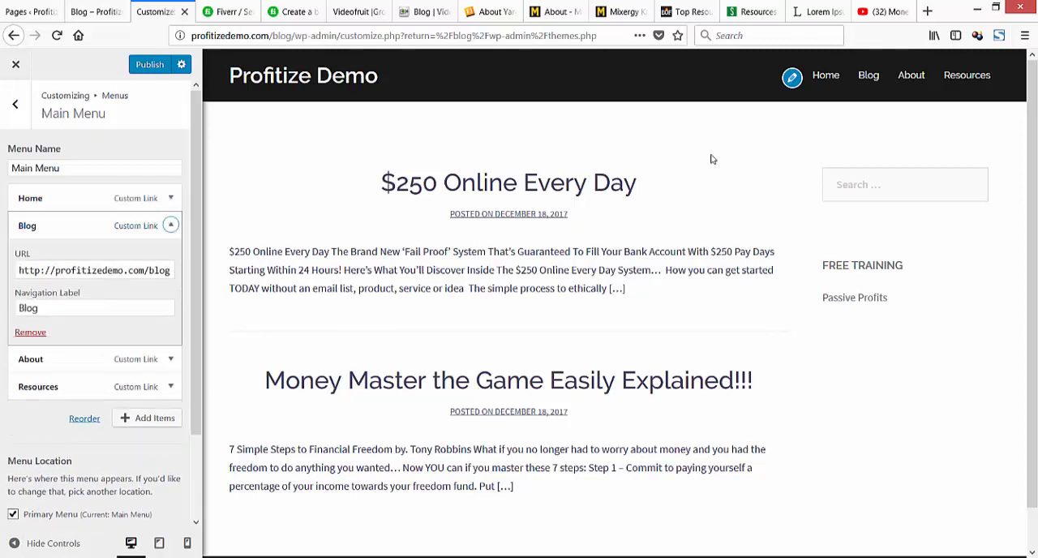
{"action": "left_click", "coordinate": [171, 224]}
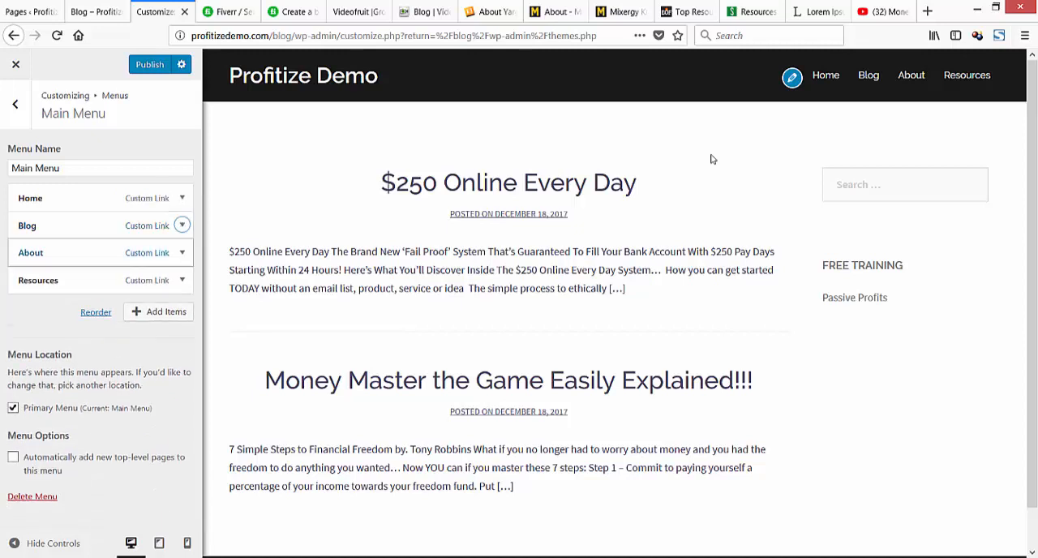
{"action": "left_click", "coordinate": [182, 252]}
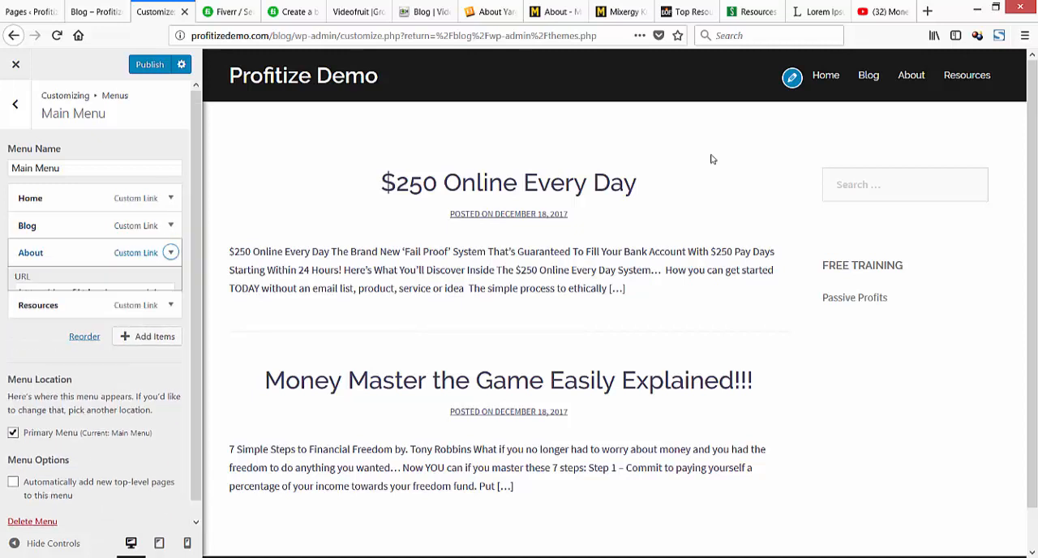
{"action": "key", "text": "End"}
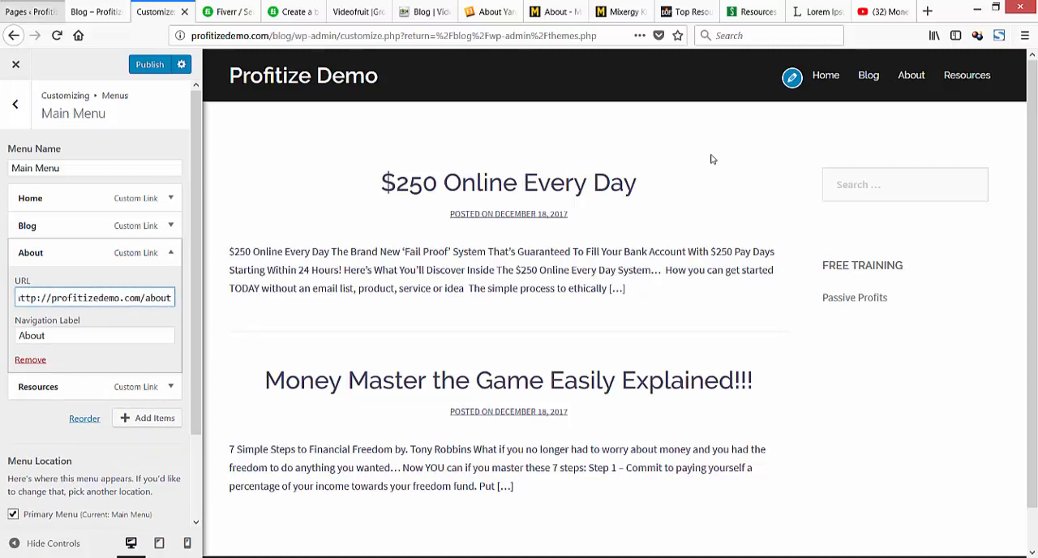
On the main site's Pages list, change the About Us page's slug to "about" and save it.
{"action": "left_click", "coordinate": [33, 12]}
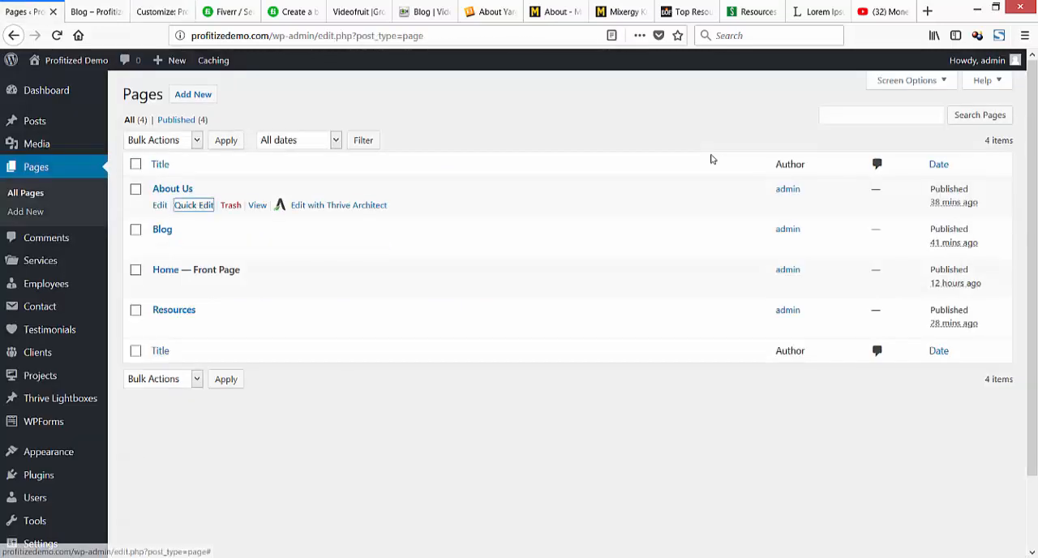
{"action": "left_click", "coordinate": [194, 204]}
{"action": "left_click_drag", "start_coordinate": [224, 232], "coordinate": [209, 231]}
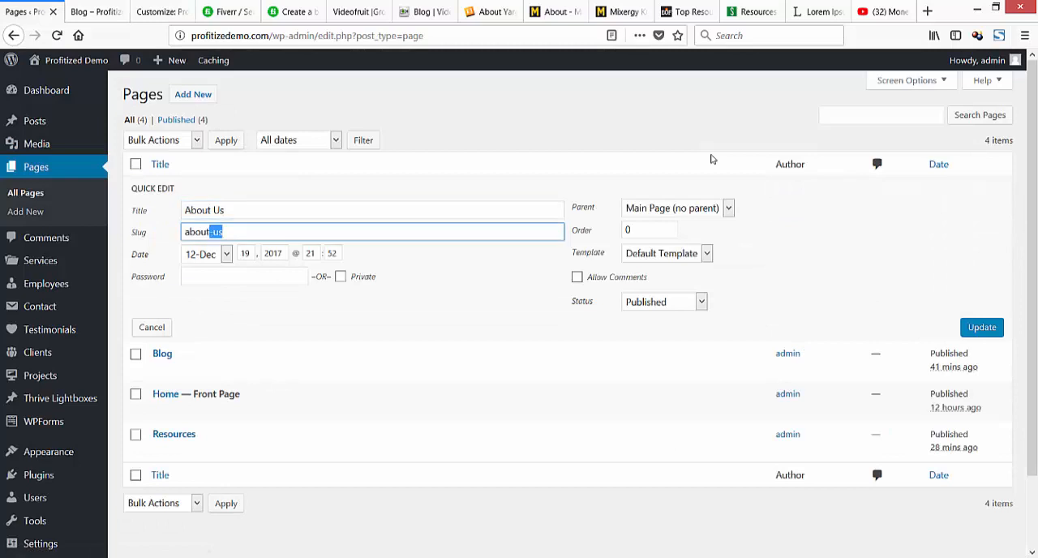
{"action": "key", "text": "BackSpace"}
{"action": "key", "text": "BackSpace"}
{"action": "key", "text": "BackSpace"}
{"action": "key", "text": "Return"}
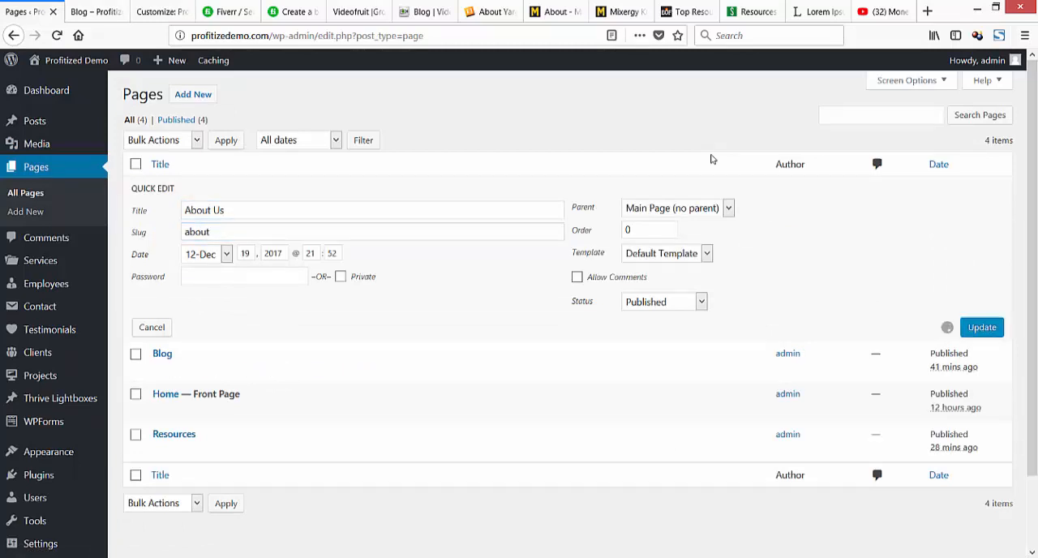
Back in the blog's customizer, check the Resources link's full URL and publish the menu changes.
{"action": "key", "text": "ctrl+Tab"}
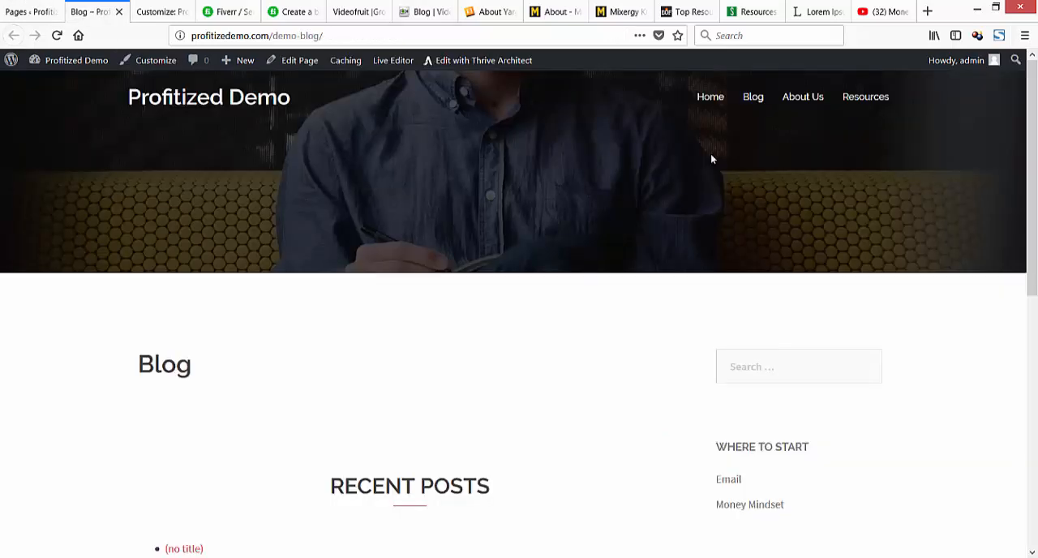
{"action": "key", "text": "ctrl+Tab"}
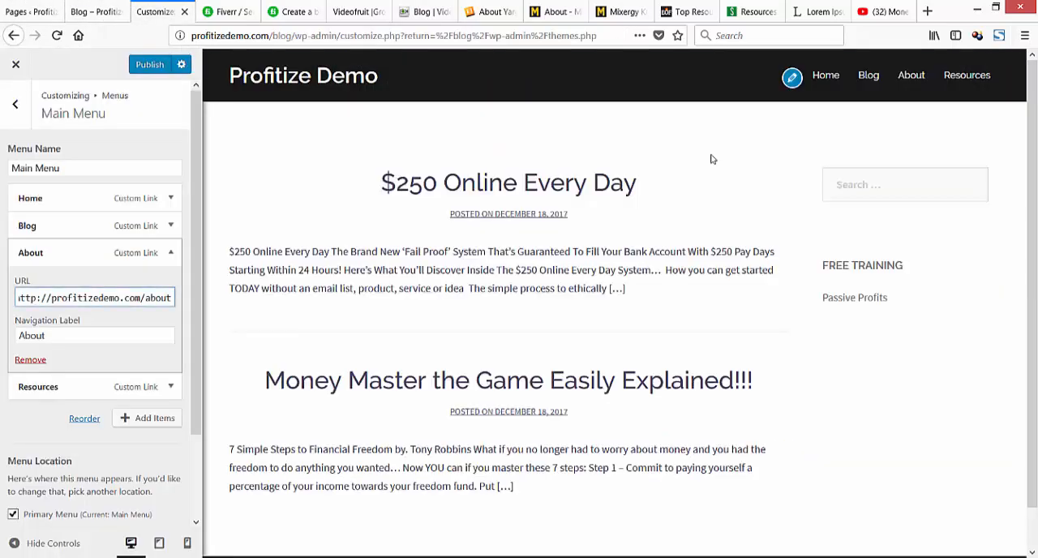
{"action": "left_click", "coordinate": [38, 386]}
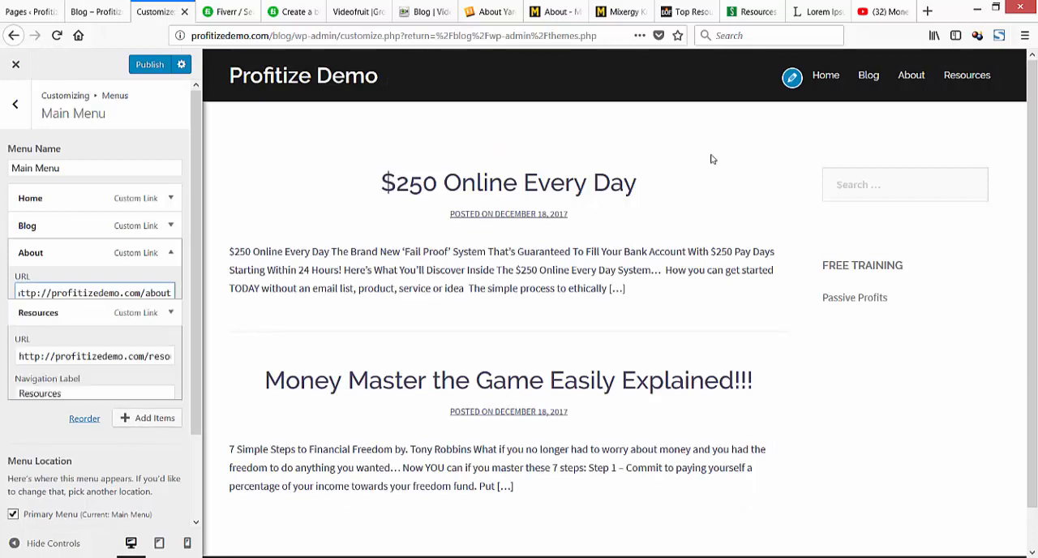
{"action": "left_click", "coordinate": [144, 325]}
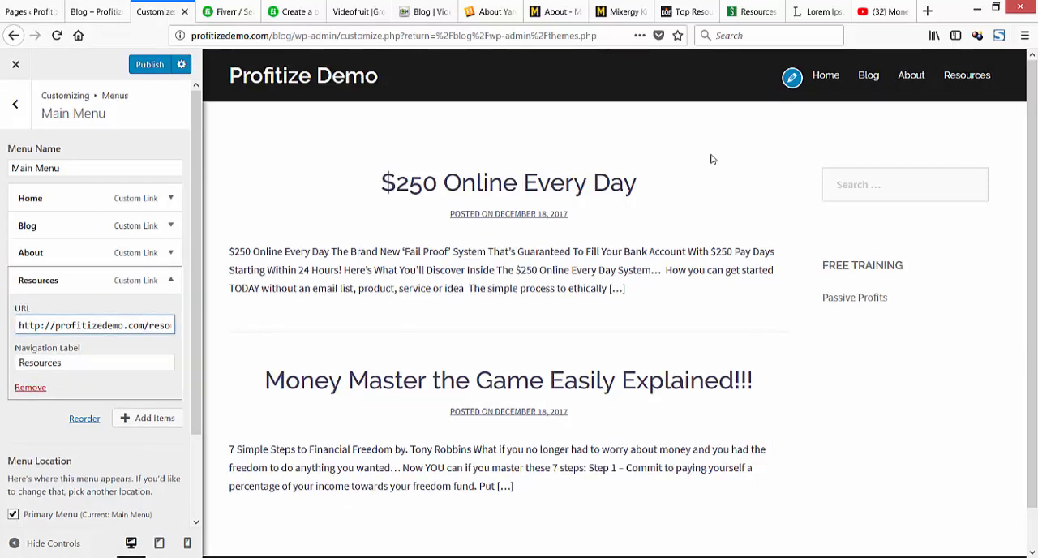
{"action": "type", "text": "/resources"}
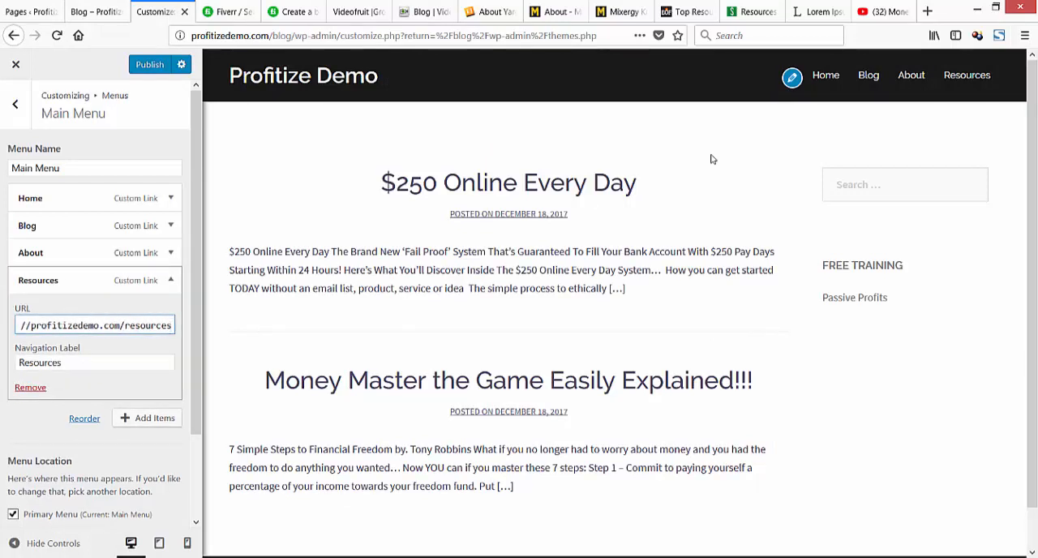
{"action": "left_click", "coordinate": [150, 65]}
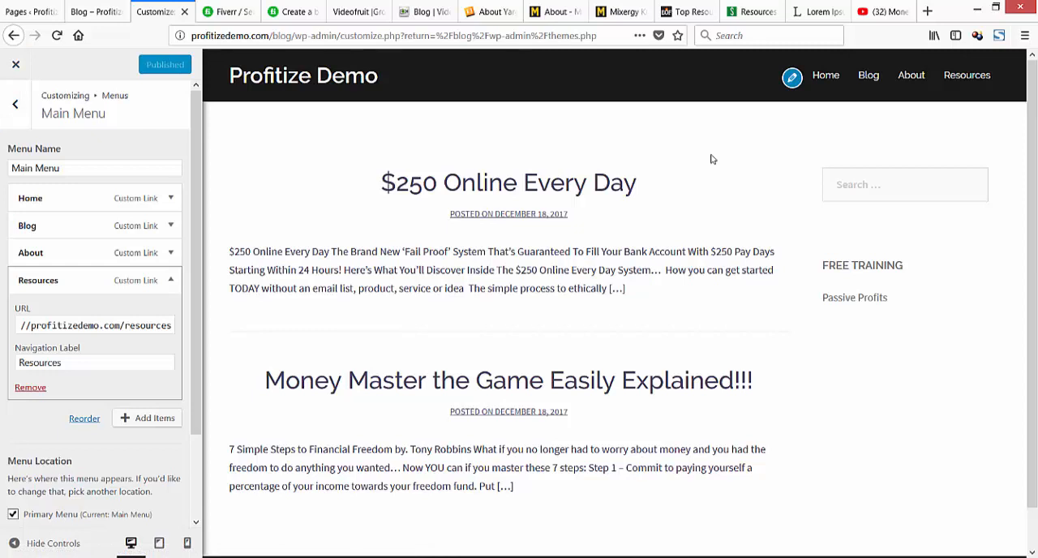
Leave the customizer, close the demo-blog page and look over the live blog site.
{"action": "left_click", "coordinate": [15, 64]}
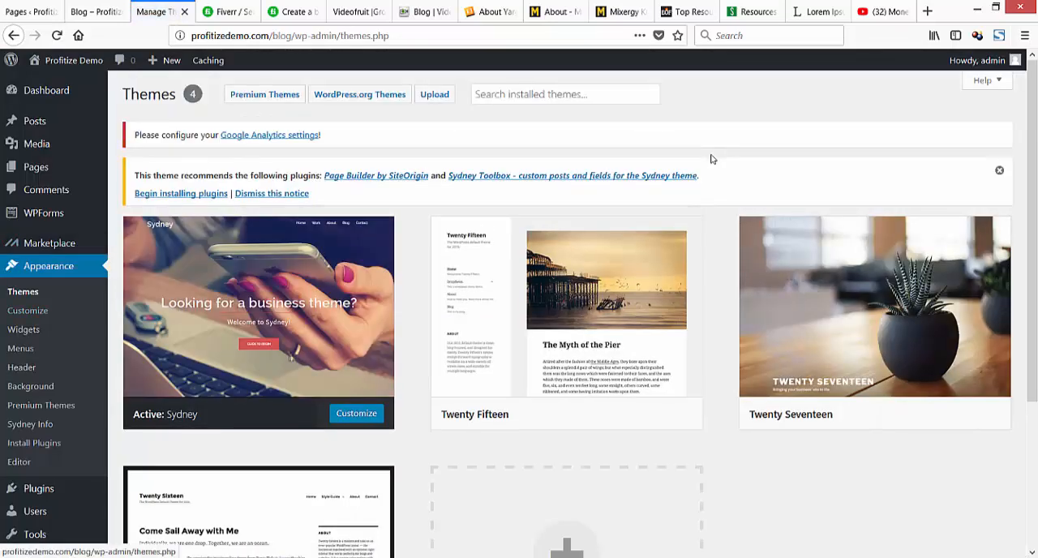
{"action": "mouse_move", "coordinate": [73, 61]}
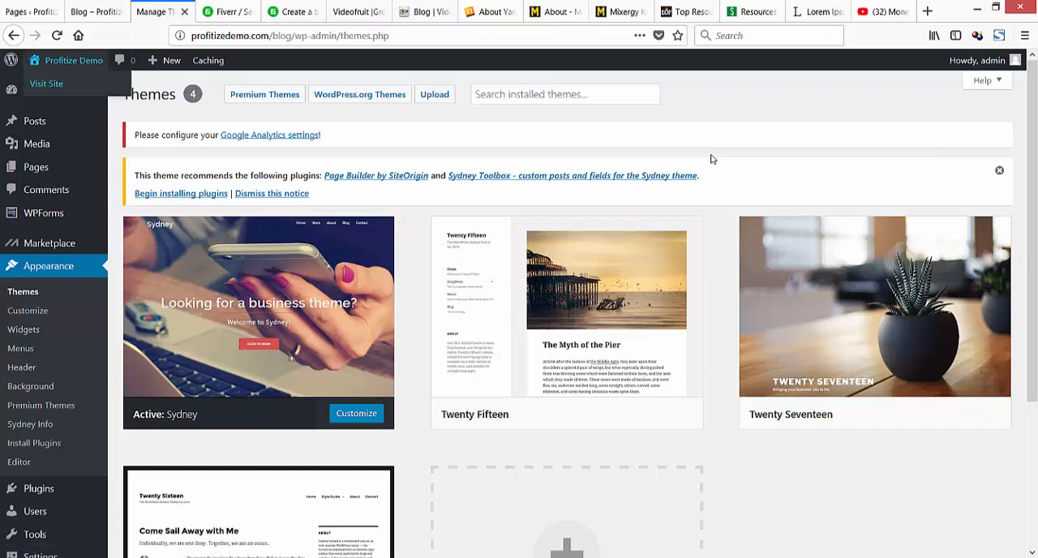
{"action": "left_click", "coordinate": [46, 83]}
{"action": "left_click", "coordinate": [95, 12]}
{"action": "left_click", "coordinate": [119, 11]}
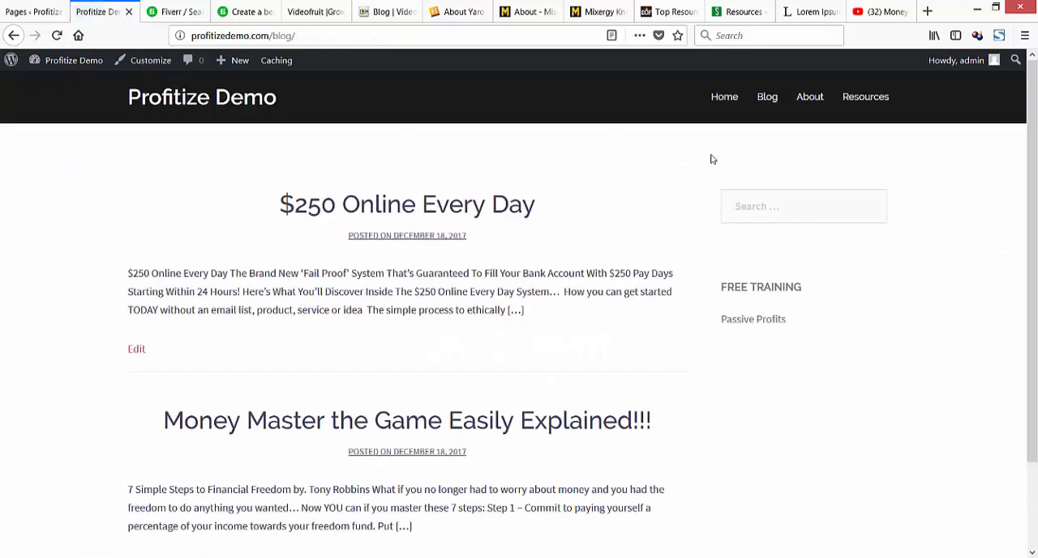
{"action": "scroll", "coordinate": [712, 160], "scroll_direction": "down", "scroll_amount": 3}
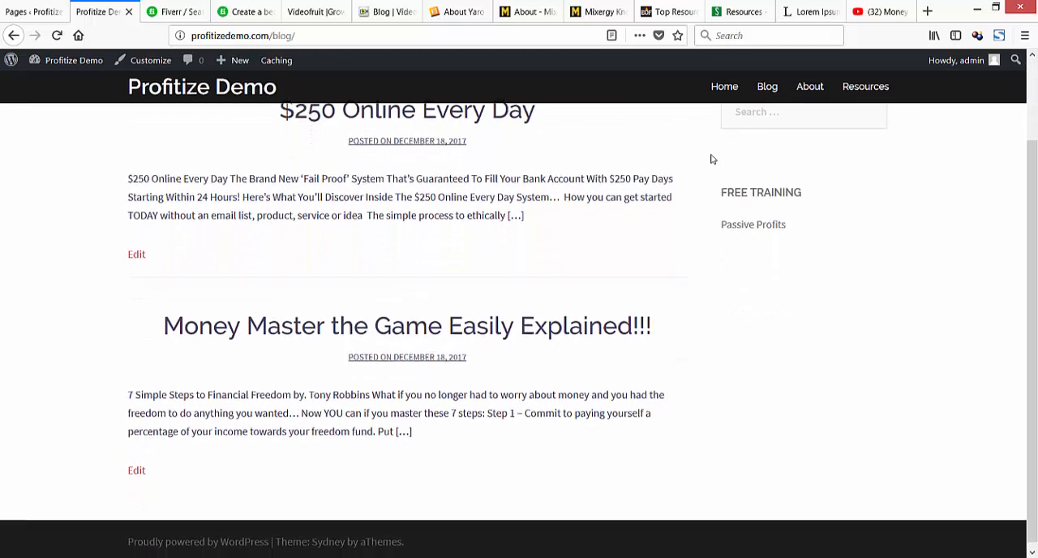
{"action": "scroll", "coordinate": [713, 160], "scroll_direction": "up", "scroll_amount": 3}
From the main site's Pages list, open the Blog page in a new tab for viewing.
{"action": "key", "text": "ctrl+shift+Tab"}
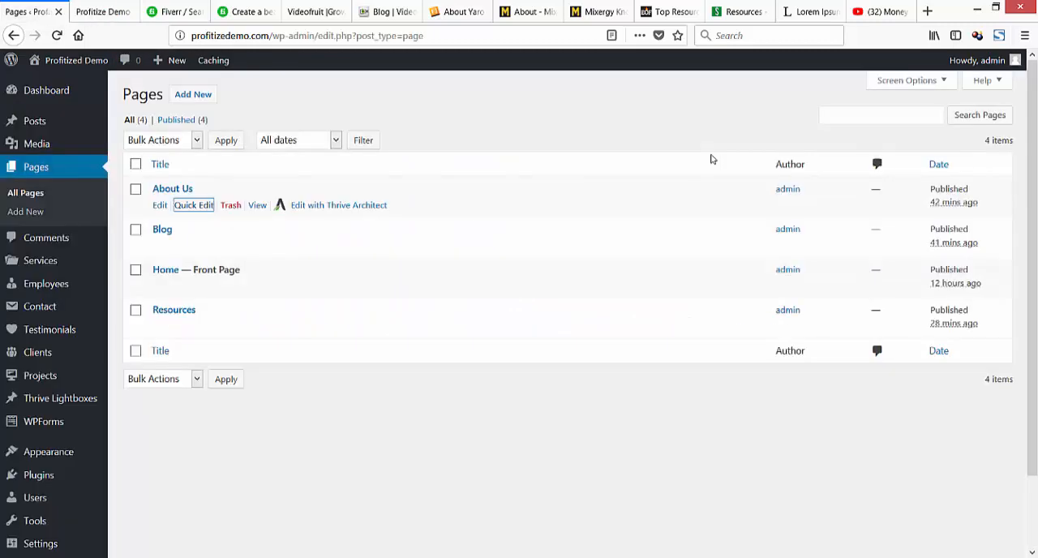
{"action": "key", "text": "Tab"}
{"action": "key", "text": "Tab"}
{"action": "key", "text": "Tab"}
{"action": "key", "text": "Tab"}
{"action": "key", "text": "Tab"}
{"action": "key", "text": "Tab"}
{"action": "key", "text": "Tab"}
{"action": "key", "text": "Tab"}
{"action": "key", "text": "Tab"}
{"action": "key", "text": "Tab"}
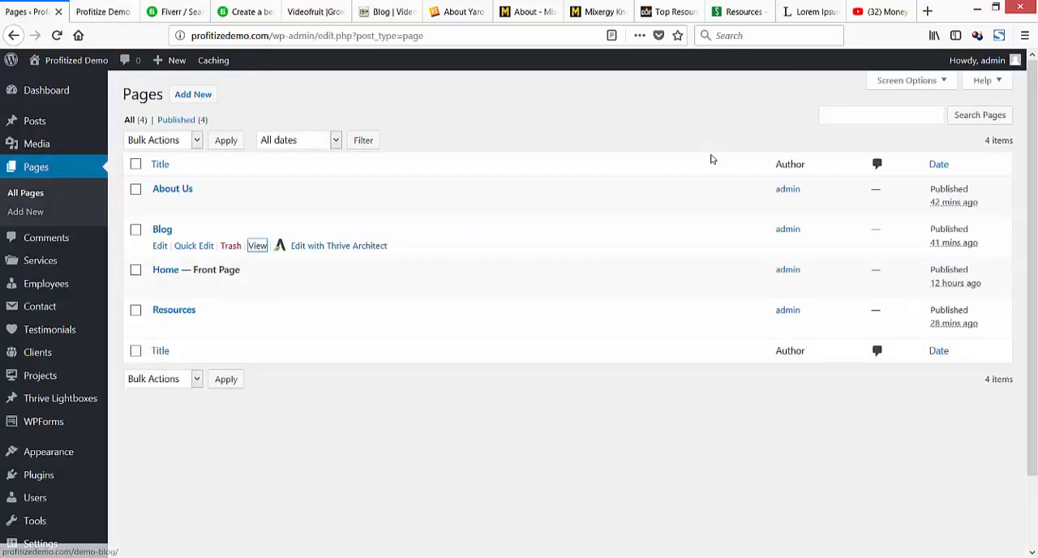
{"action": "key", "text": "shift+F10"}
{"action": "key", "text": "t"}
{"action": "key", "text": "ctrl+Tab"}
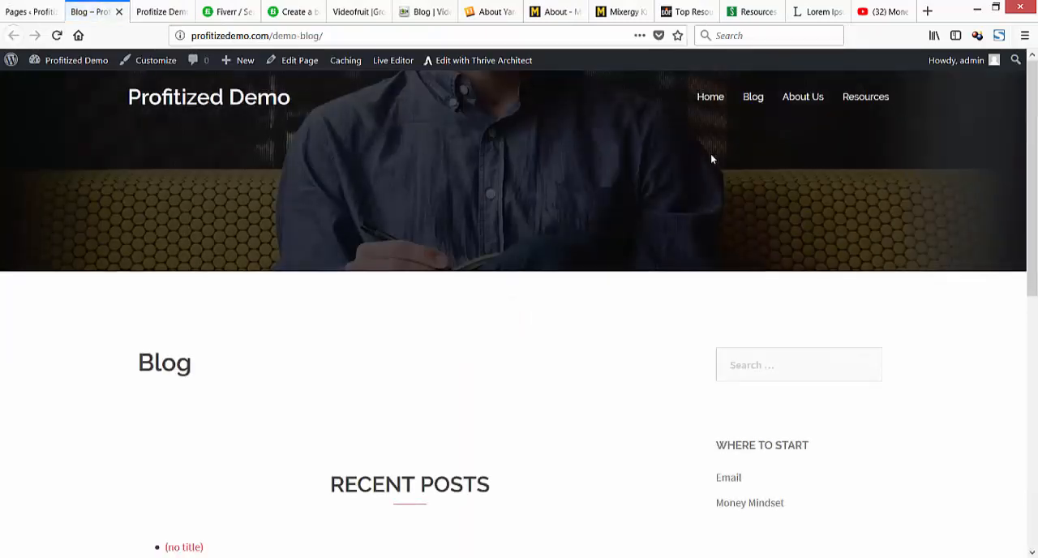
Examine the main site's Blog page, including its recent posts, archives and sidebar widgets.
{"action": "scroll", "coordinate": [711, 159], "scroll_direction": "down", "scroll_amount": 3}
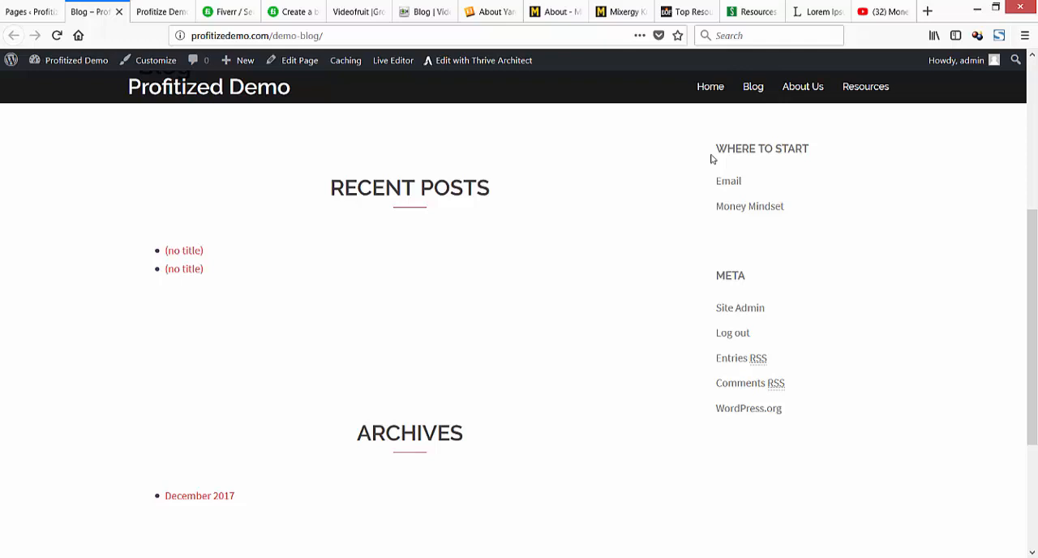
{"action": "scroll", "coordinate": [711, 159], "scroll_direction": "up", "scroll_amount": 3}
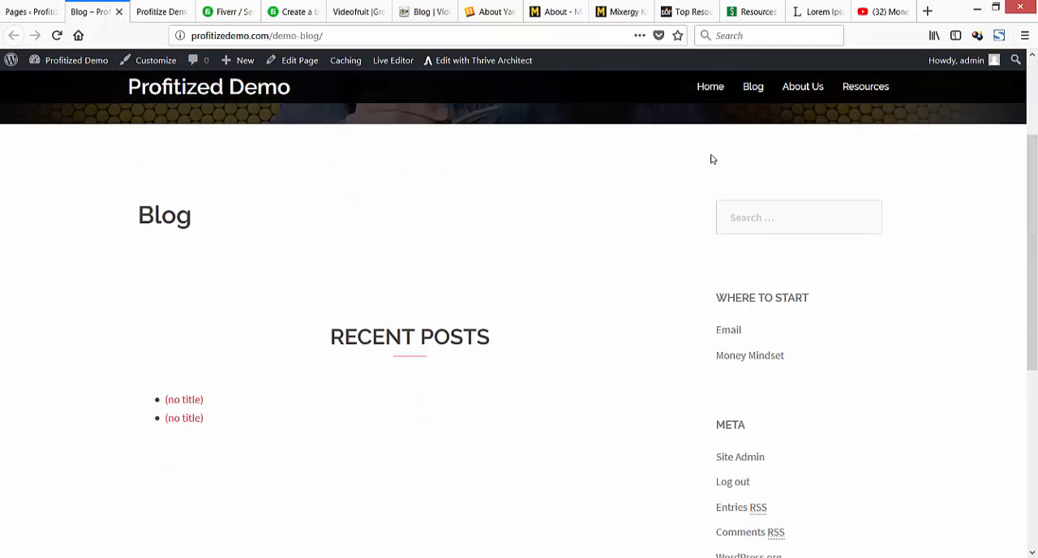
{"action": "scroll", "coordinate": [711, 159], "scroll_direction": "down", "scroll_amount": 5}
{"action": "scroll", "coordinate": [711, 159], "scroll_direction": "up", "scroll_amount": 2}
{"action": "scroll", "coordinate": [711, 159], "scroll_direction": "up", "scroll_amount": 3}
{"action": "scroll", "coordinate": [711, 159], "scroll_direction": "down", "scroll_amount": 3}
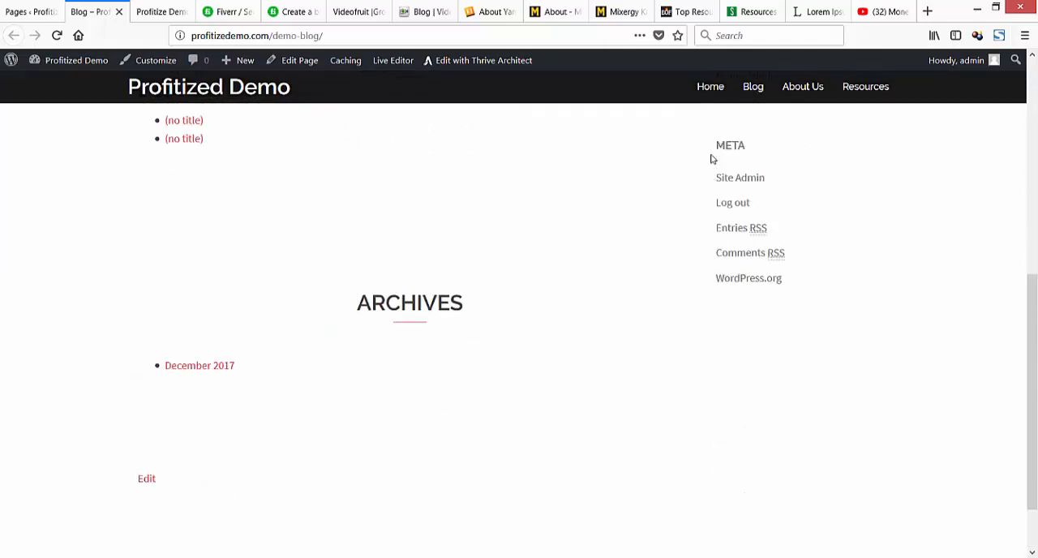
{"action": "scroll", "coordinate": [711, 159], "scroll_direction": "up", "scroll_amount": 1}
{"action": "scroll", "coordinate": [711, 159], "scroll_direction": "down", "scroll_amount": 2}
{"action": "scroll", "coordinate": [711, 159], "scroll_direction": "down", "scroll_amount": 1}
{"action": "scroll", "coordinate": [711, 159], "scroll_direction": "up", "scroll_amount": 5}
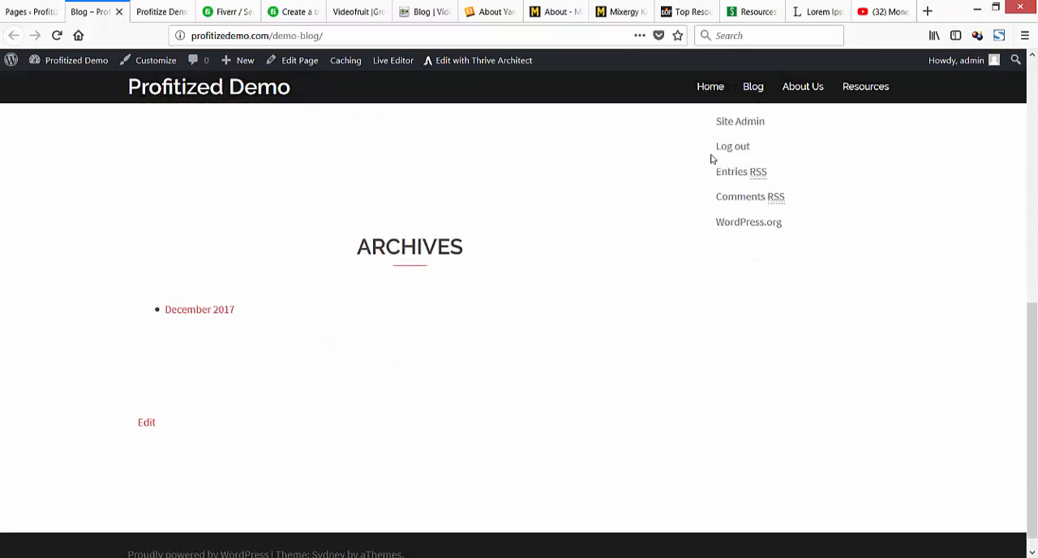
{"action": "scroll", "coordinate": [712, 159], "scroll_direction": "down", "scroll_amount": 2}
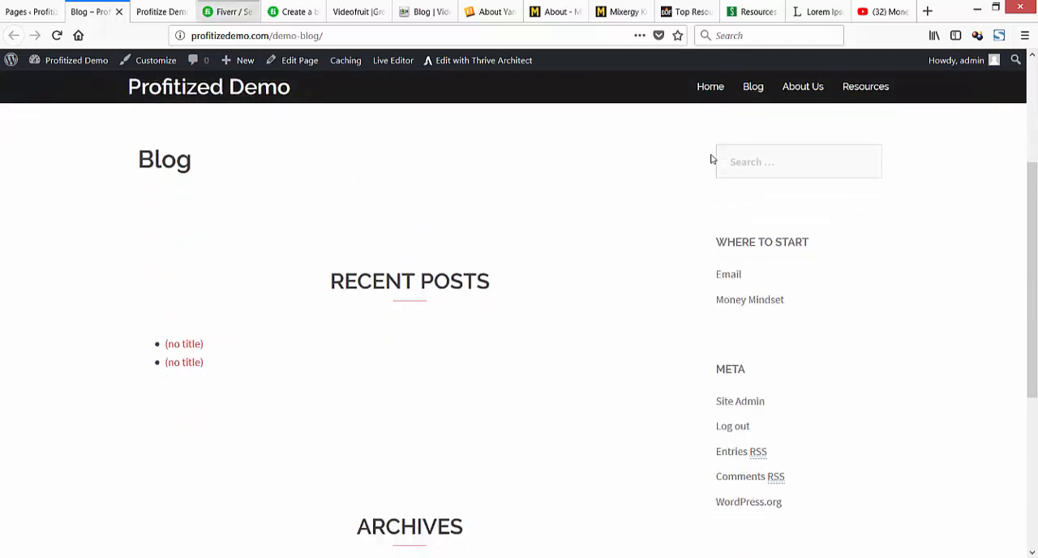
Compare the blog site's post listing at profitizedemo.com/blog with the main site's demo-blog page.
{"action": "key", "text": "ctrl+Tab"}
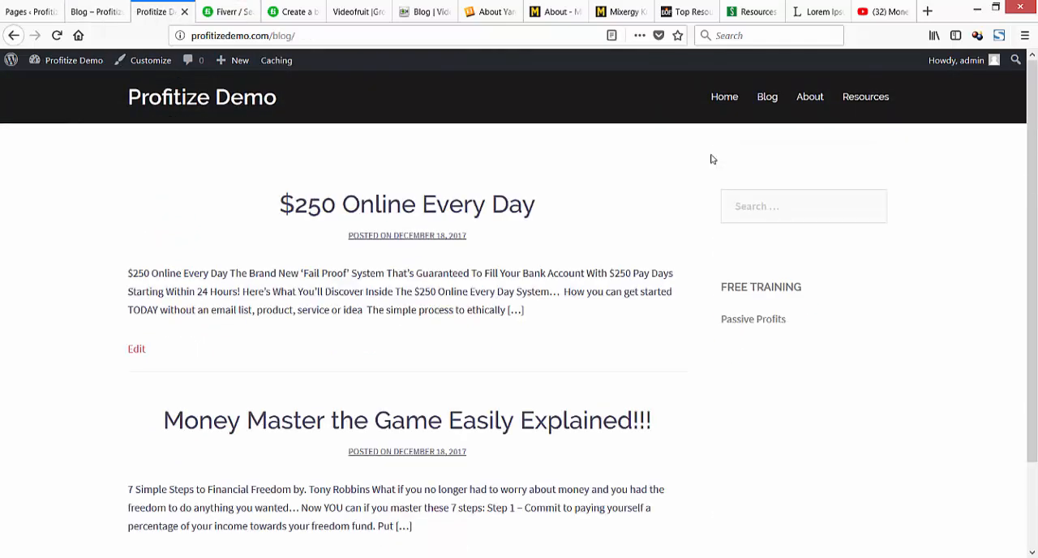
{"action": "scroll", "coordinate": [711, 159], "scroll_direction": "down", "scroll_amount": 2}
{"action": "scroll", "coordinate": [711, 158], "scroll_direction": "up", "scroll_amount": 2}
{"action": "scroll", "coordinate": [711, 159], "scroll_direction": "down", "scroll_amount": 3}
{"action": "scroll", "coordinate": [711, 159], "scroll_direction": "up", "scroll_amount": 3}
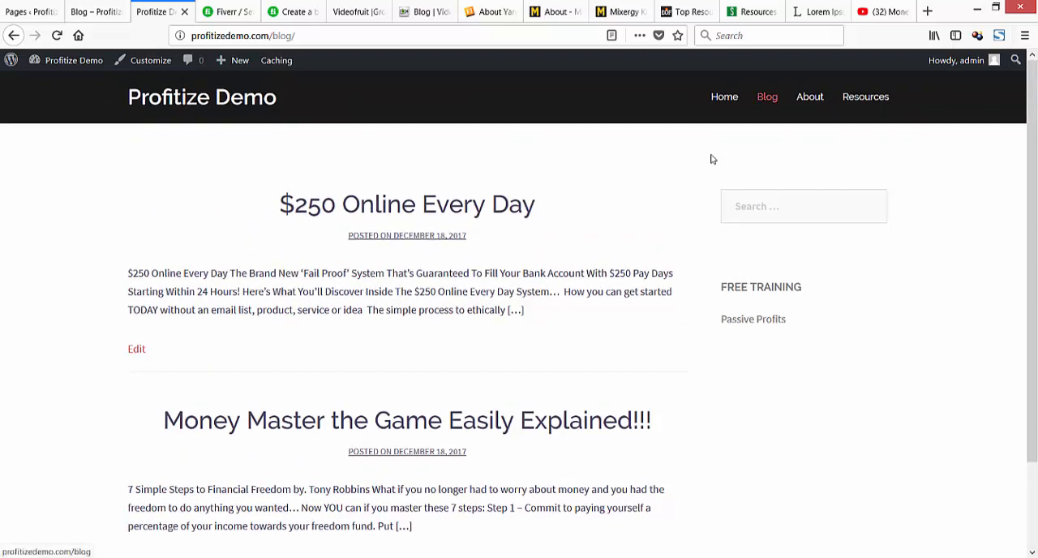
{"action": "key", "text": "ctrl+shift+Tab"}
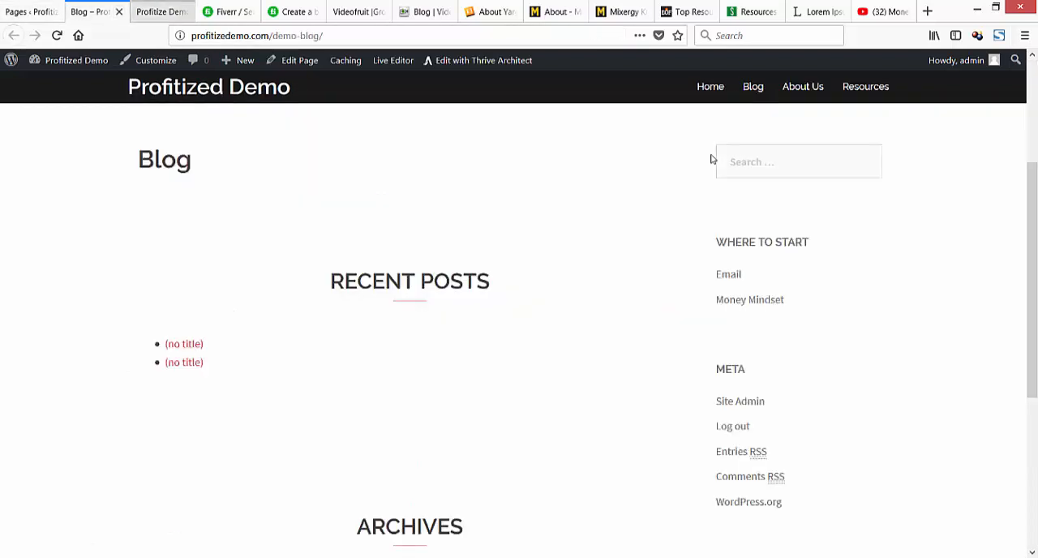
{"action": "key", "text": "ctrl+Tab"}
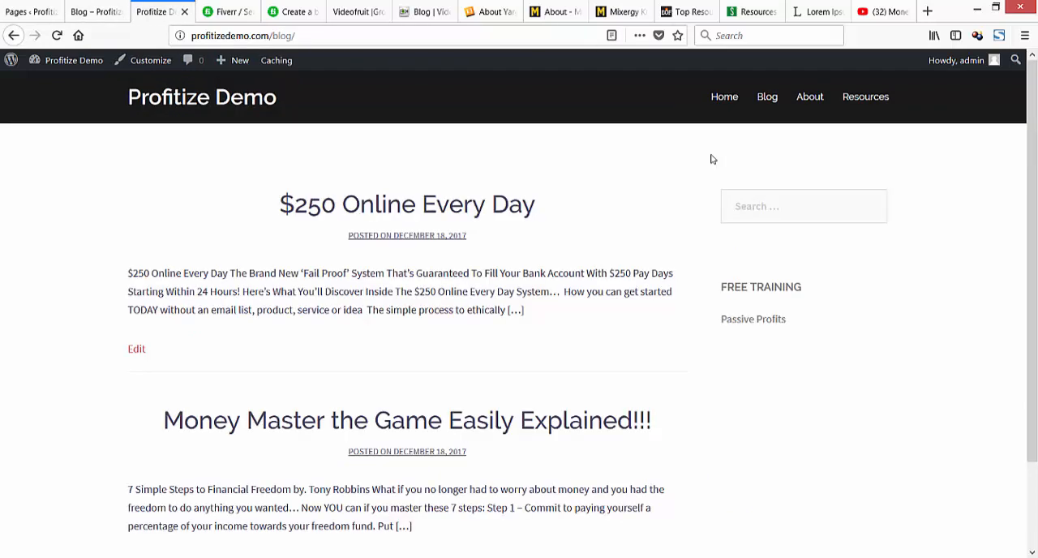
Test the blog's Home menu link in a new tab, view the landing page and close it.
{"action": "right_click", "coordinate": [723, 97]}
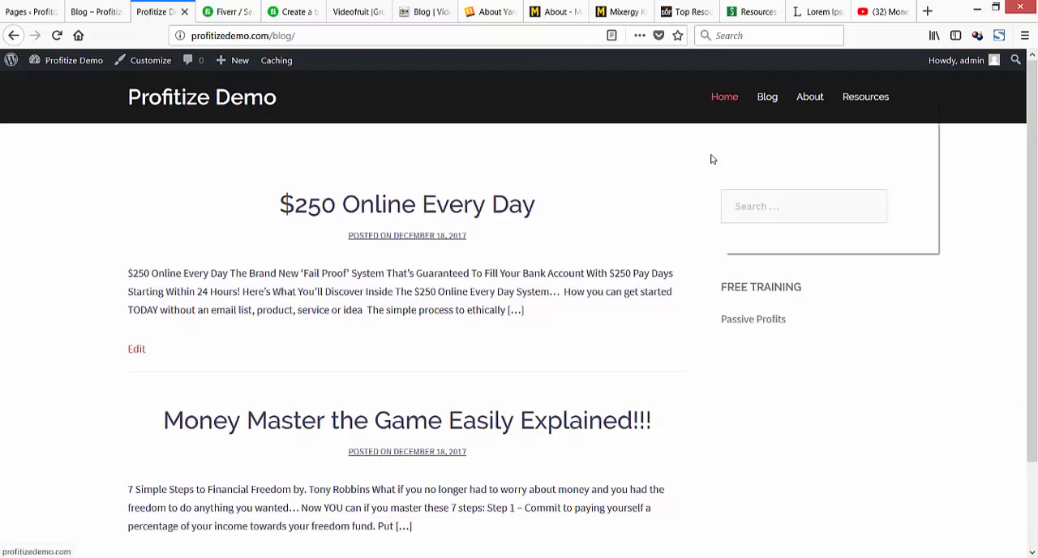
{"action": "left_click", "coordinate": [750, 105]}
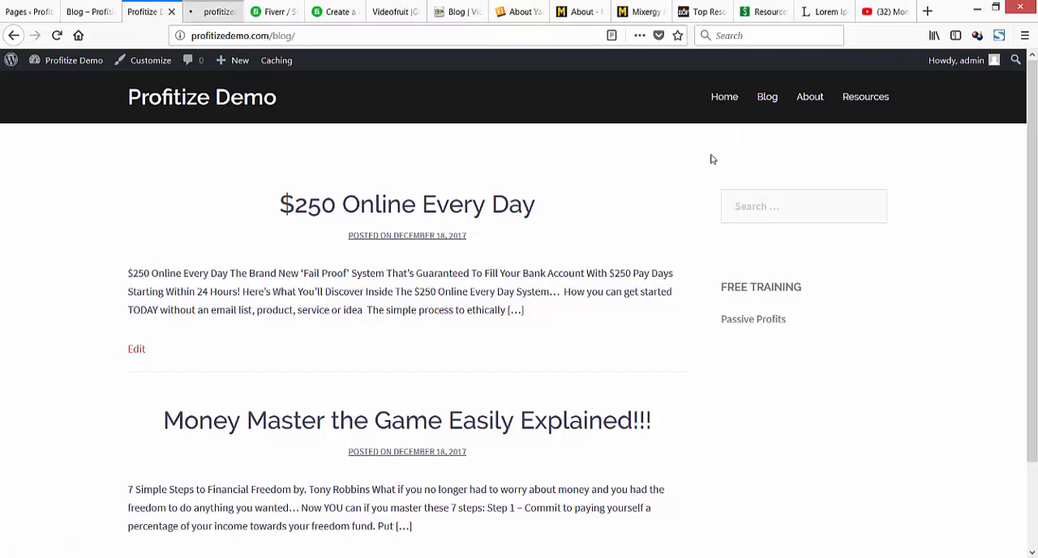
{"action": "key", "text": "ctrl+Tab"}
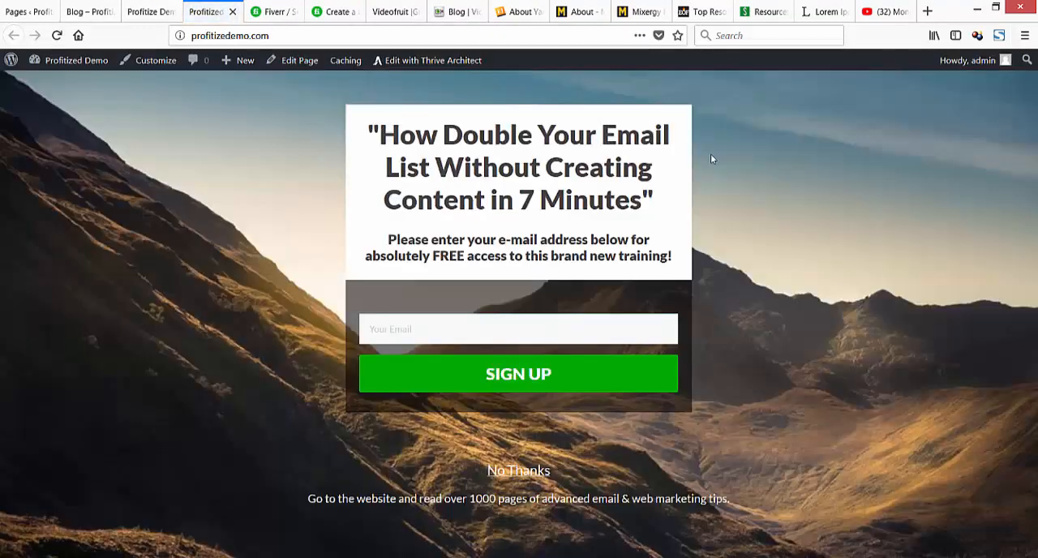
{"action": "key", "text": "ctrl+w"}
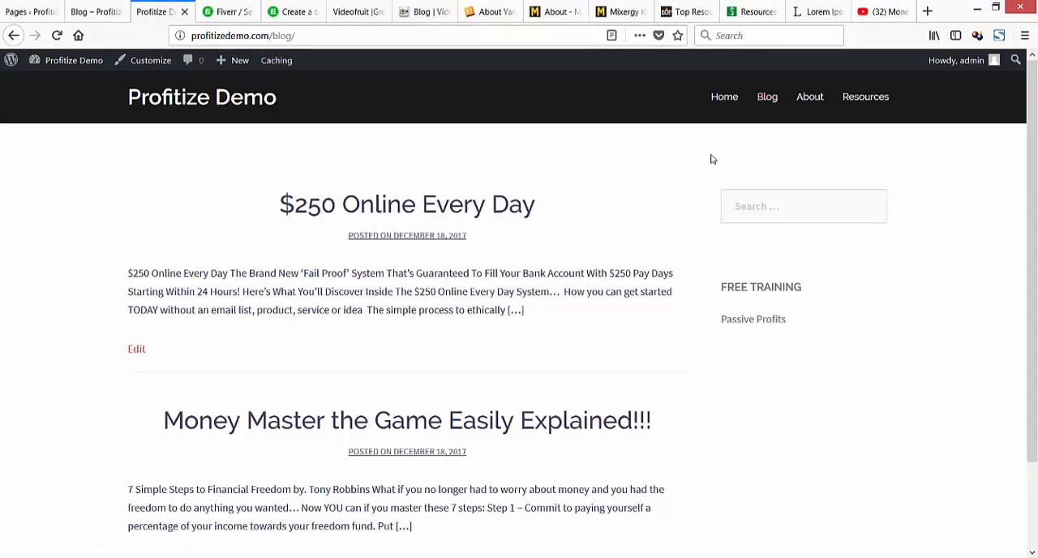
Follow the blog's About link, look over the About Us page, and test that page's Blog menu link.
{"action": "left_click", "coordinate": [809, 97]}
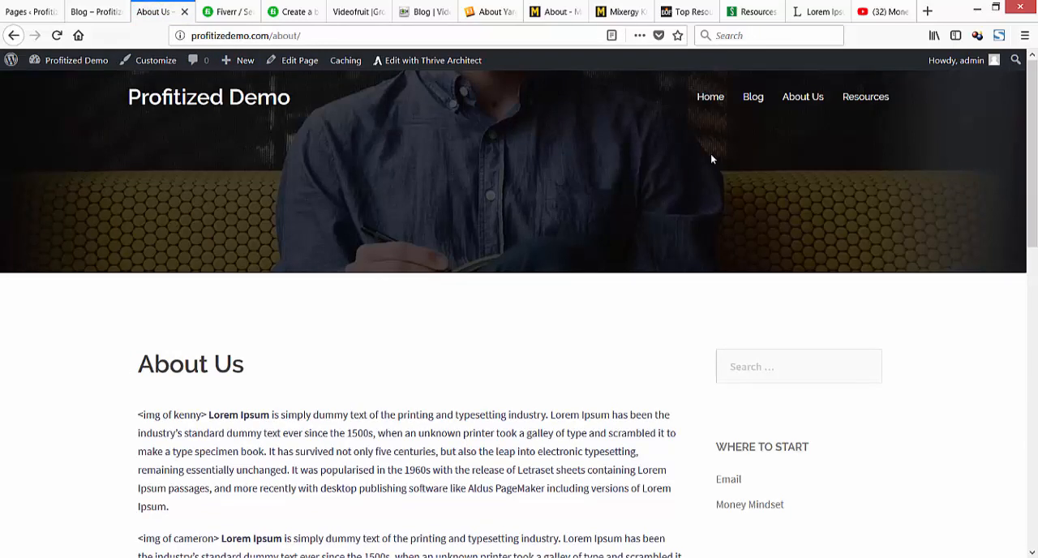
{"action": "scroll", "coordinate": [712, 159], "scroll_direction": "down", "scroll_amount": 5}
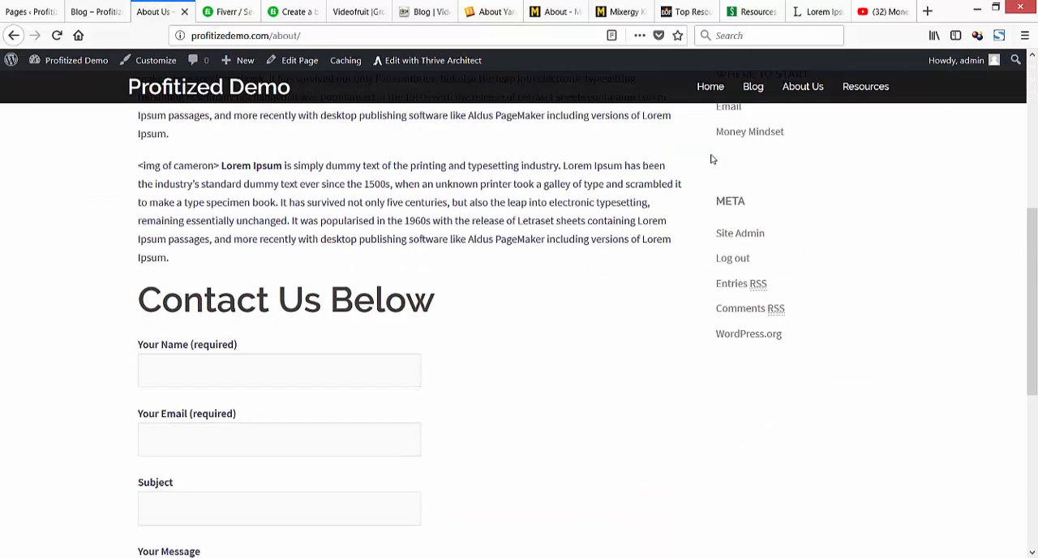
{"action": "scroll", "coordinate": [711, 159], "scroll_direction": "up", "scroll_amount": 5}
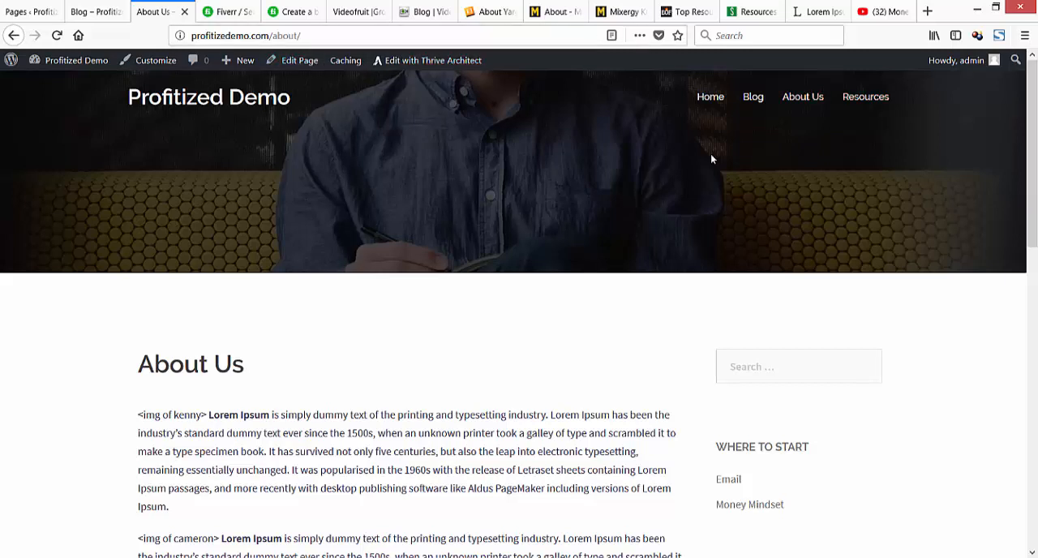
{"action": "left_click", "coordinate": [753, 97]}
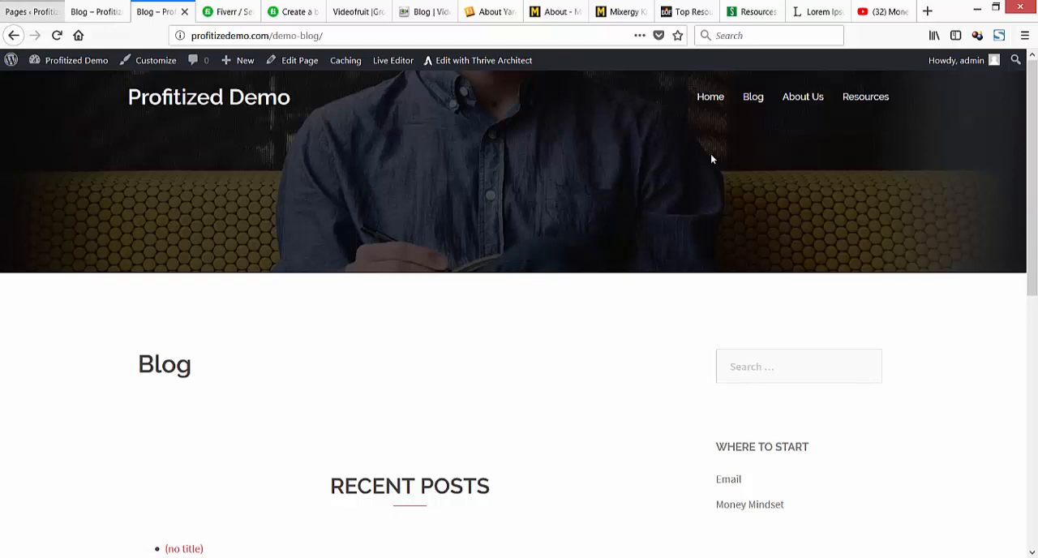
Open the menu editor in the main site's WordPress admin and recheck the open demo-blog pages.
{"action": "left_click", "coordinate": [33, 12]}
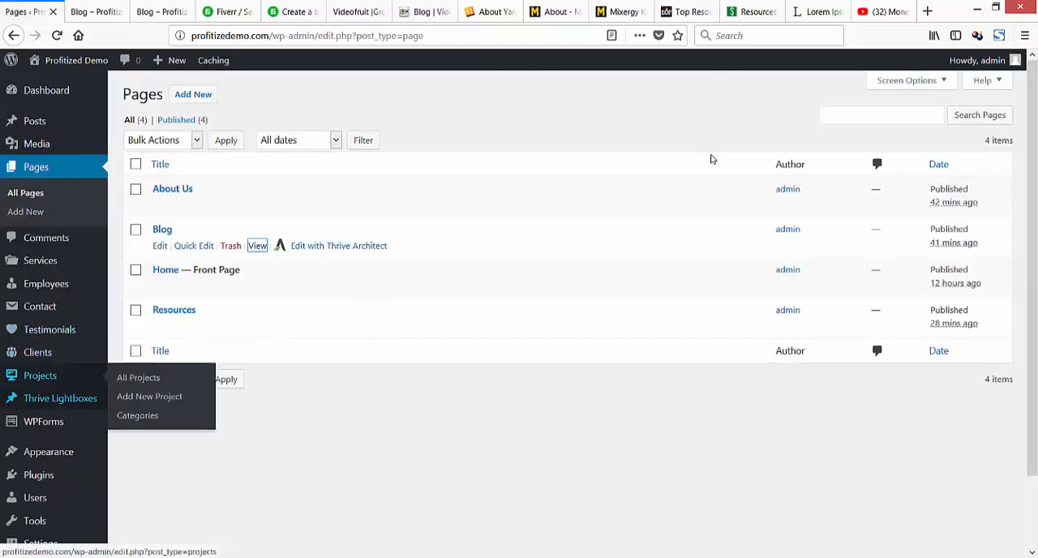
{"action": "mouse_move", "coordinate": [39, 475]}
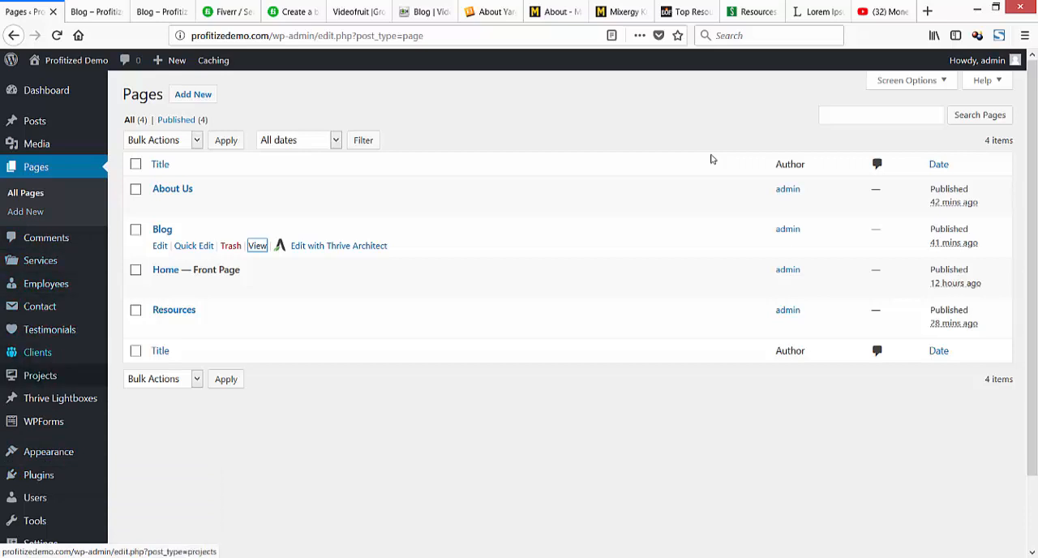
{"action": "mouse_move", "coordinate": [49, 451]}
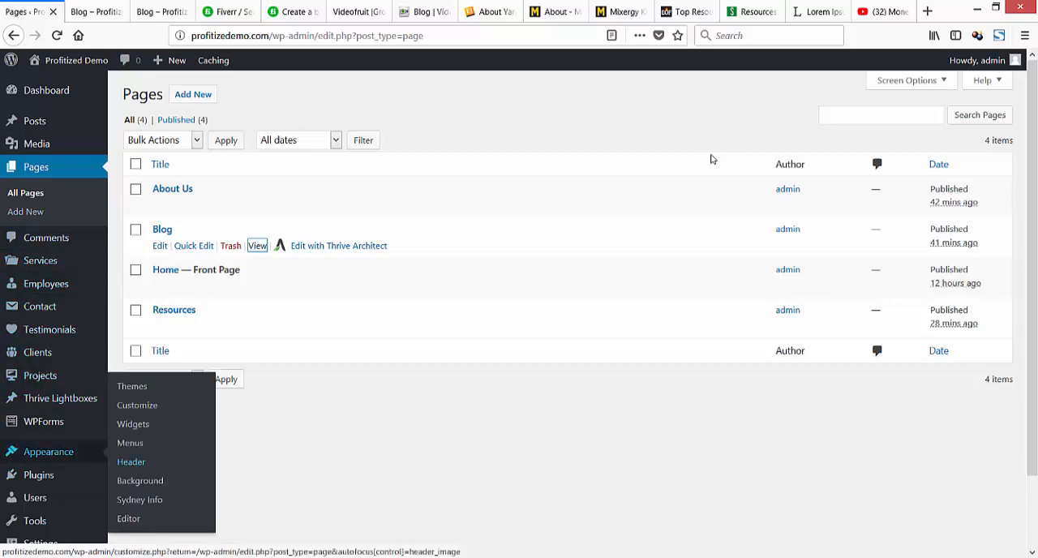
{"action": "left_click", "coordinate": [130, 443]}
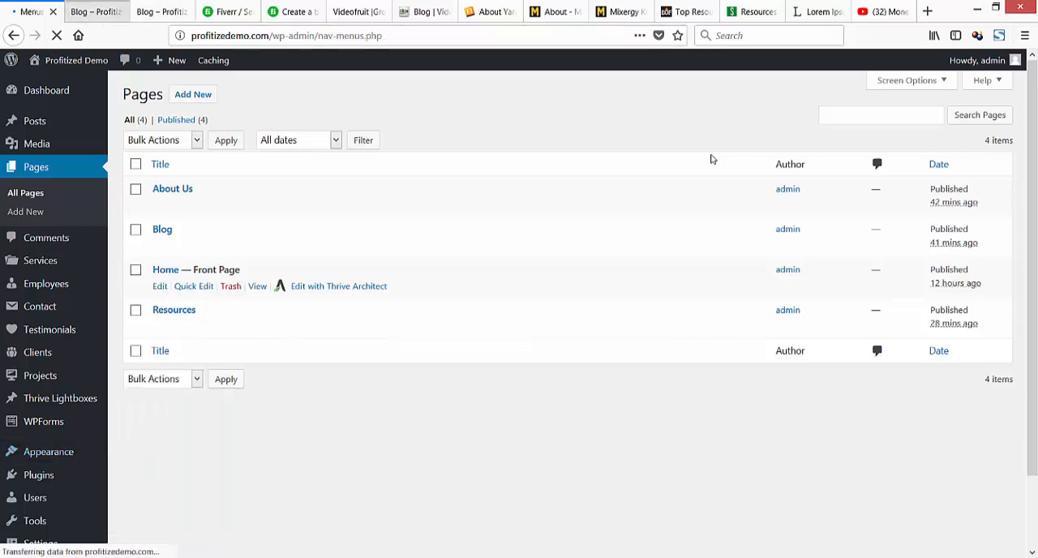
{"action": "key", "text": "ctrl+Tab"}
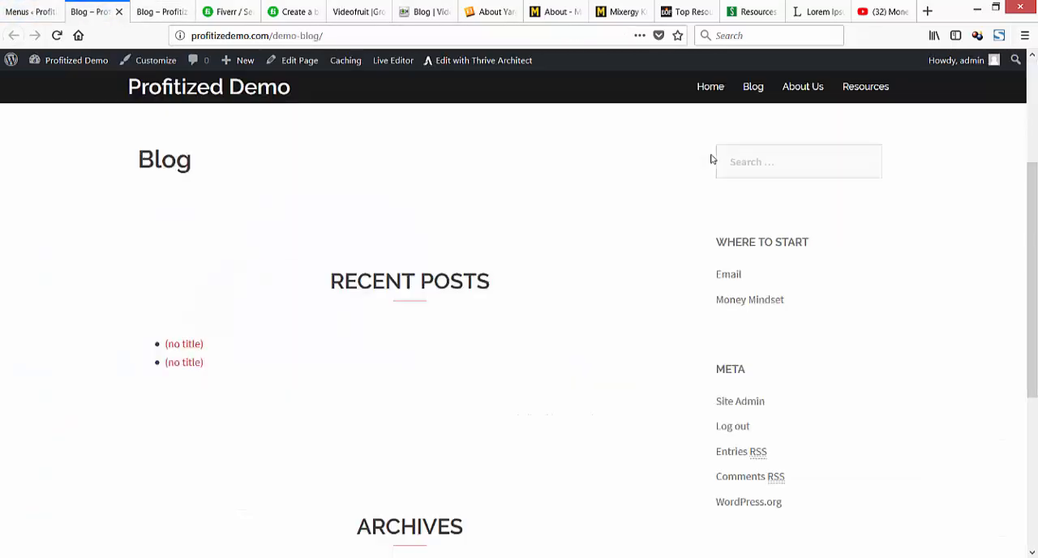
{"action": "key", "text": "ctrl+Tab"}
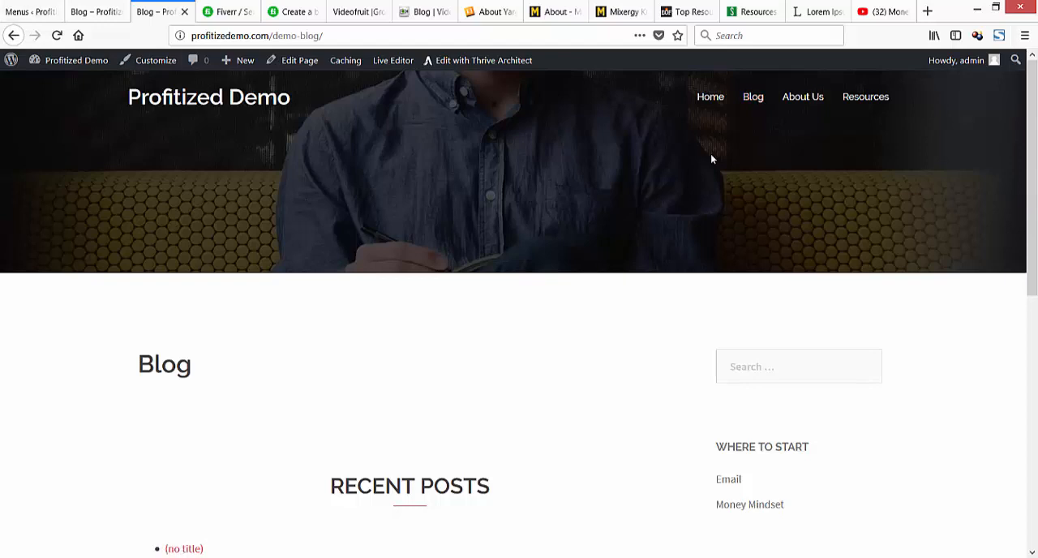
{"action": "key", "text": "ctrl+1"}
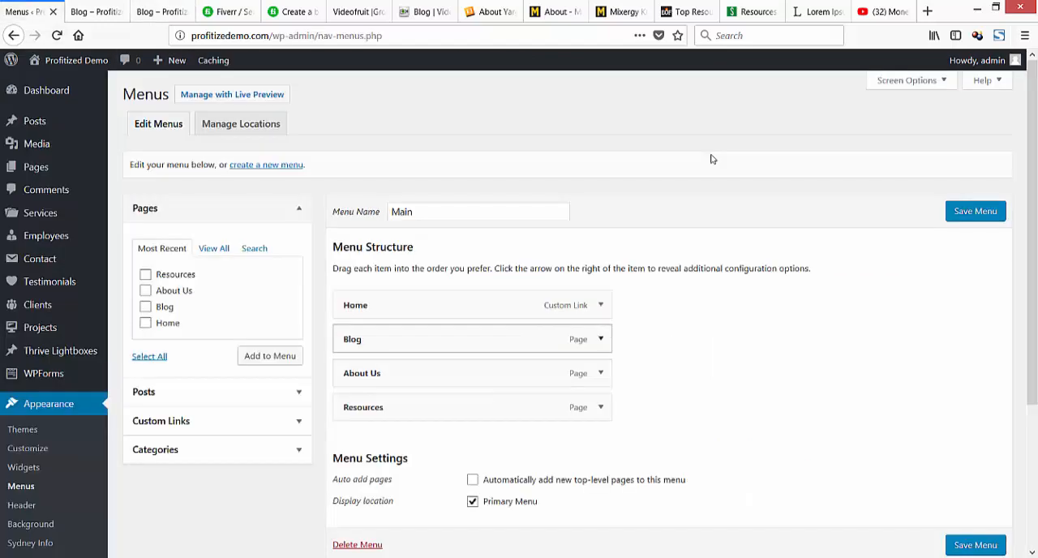
Remove the Blog page item from the main site's Main menu.
{"action": "key", "text": "Return"}
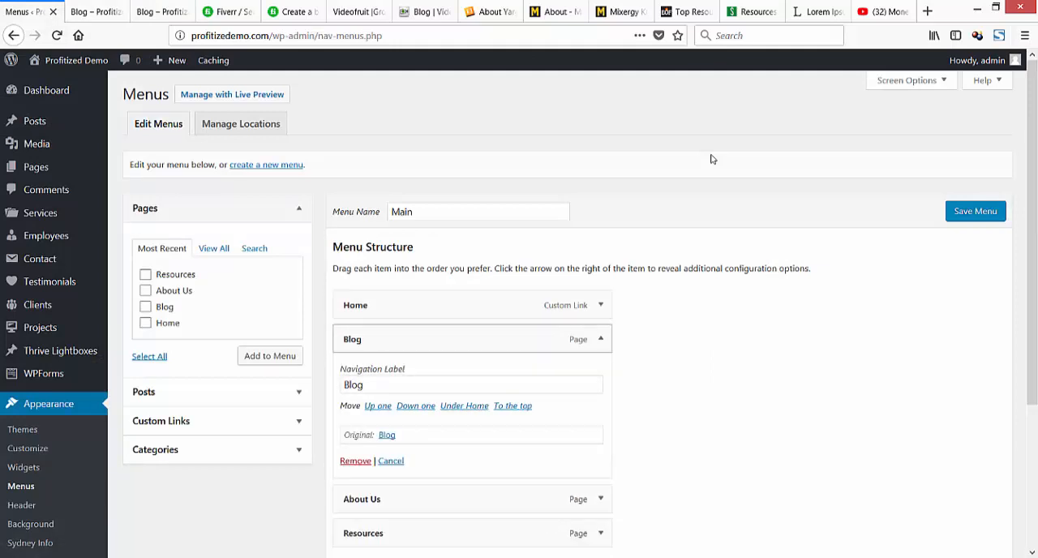
{"action": "key", "text": "Return"}
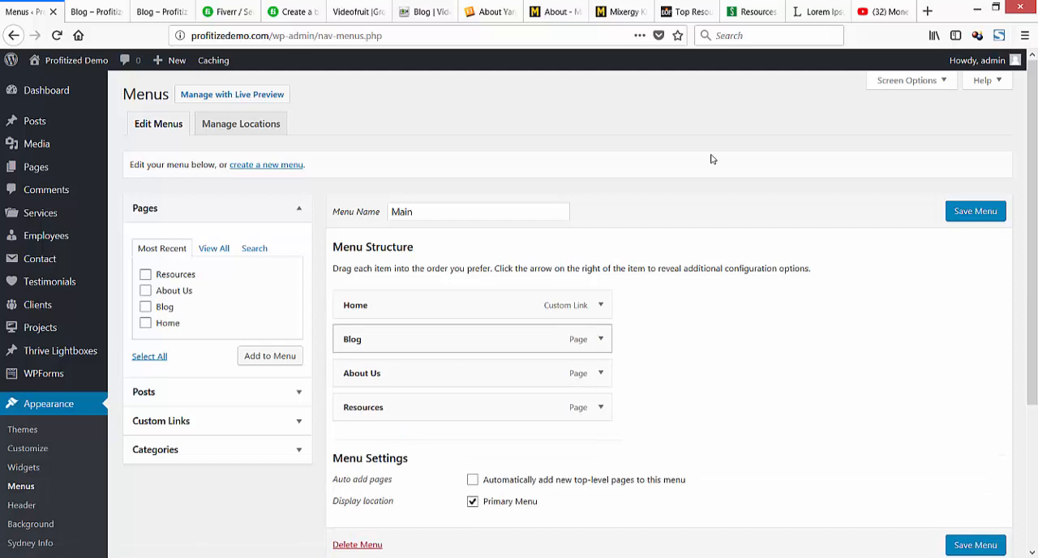
{"action": "key", "text": "Return"}
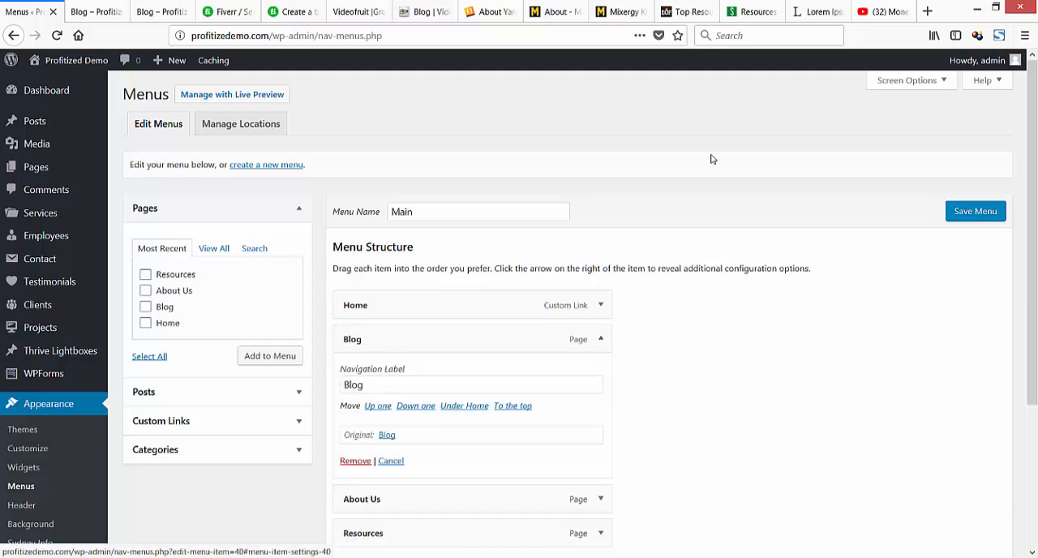
{"action": "key", "text": "Return"}
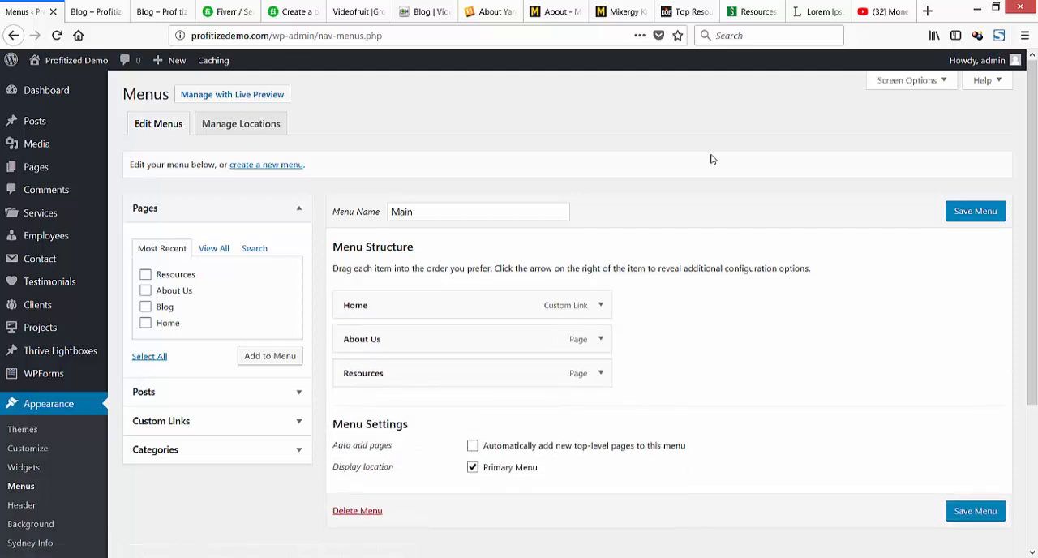
{"action": "key", "text": "Return"}
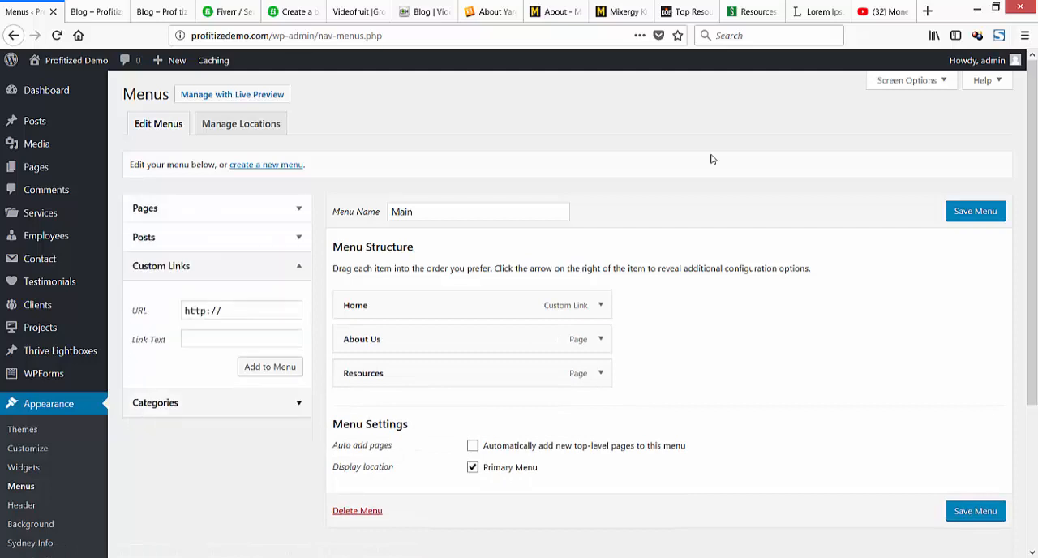
{"action": "key", "text": "Tab"}
{"action": "type", "text": "prof"}
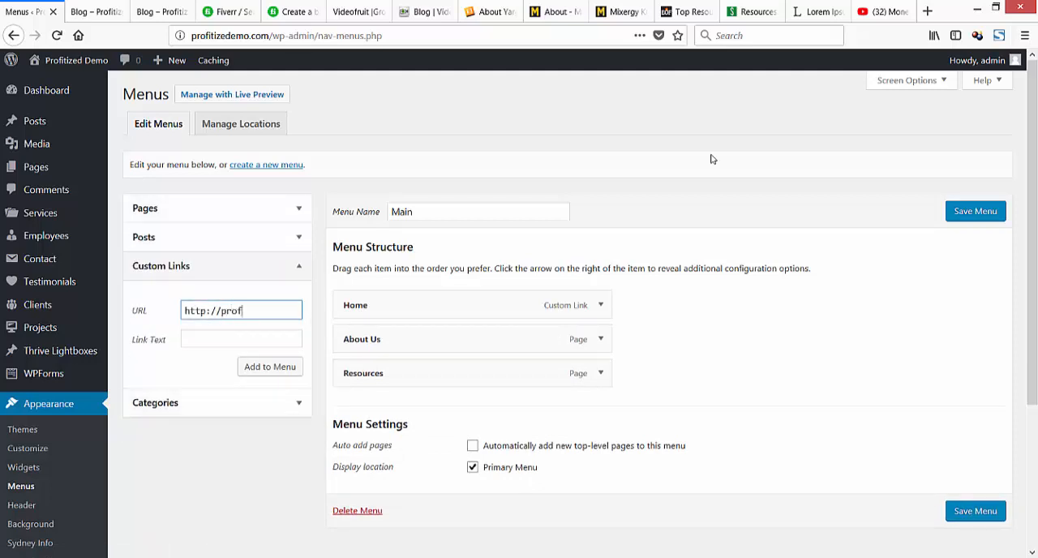
{"action": "type", "text": "itizedemo.com/blog"}
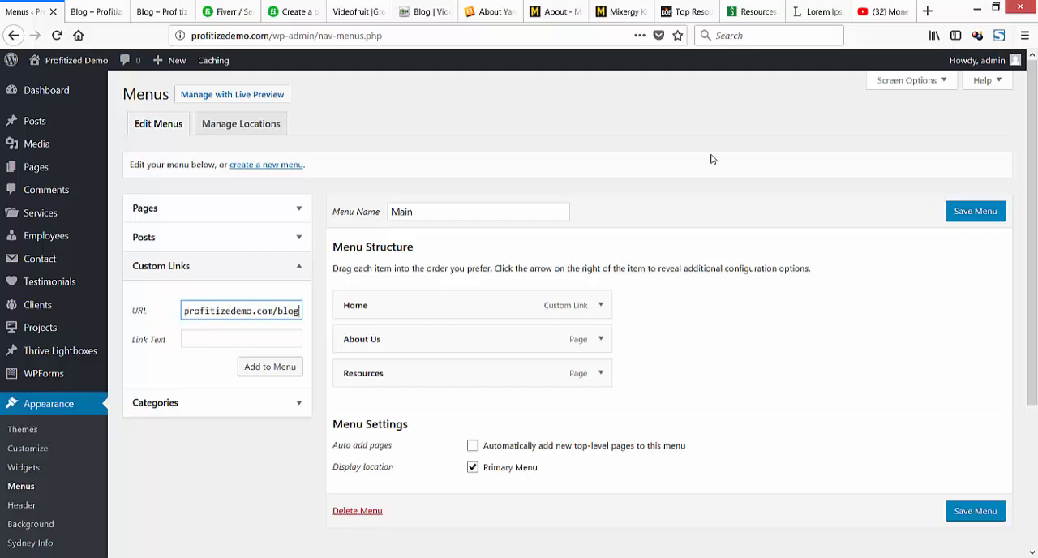
{"action": "key", "text": "Tab"}
{"action": "type", "text": "Blog"}
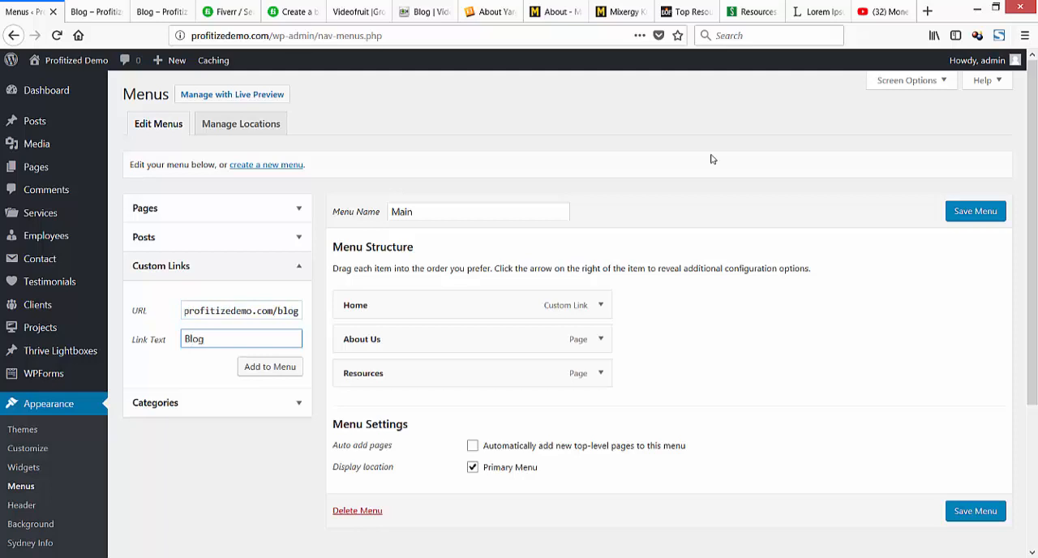
{"action": "key", "text": "Tab"}
{"action": "key", "text": "Return"}
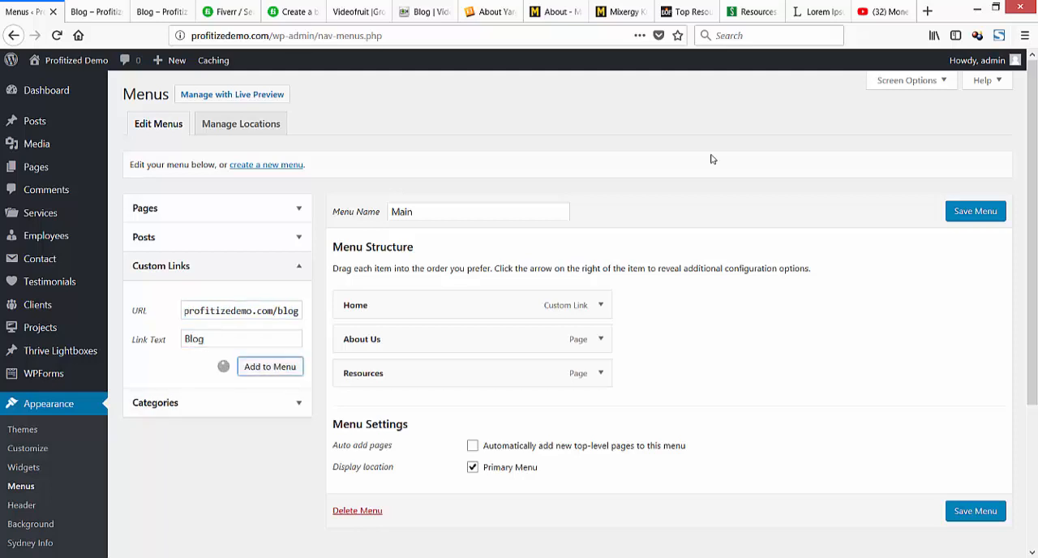
Move the new Blog custom link directly below Home in the menu structure and save the Main menu.
{"action": "mouse_move", "coordinate": [405, 402]}
{"action": "left_mouse_down"}
{"action": "mouse_move", "coordinate": [395, 329]}
{"action": "mouse_move", "coordinate": [371, 339]}
{"action": "left_mouse_up"}
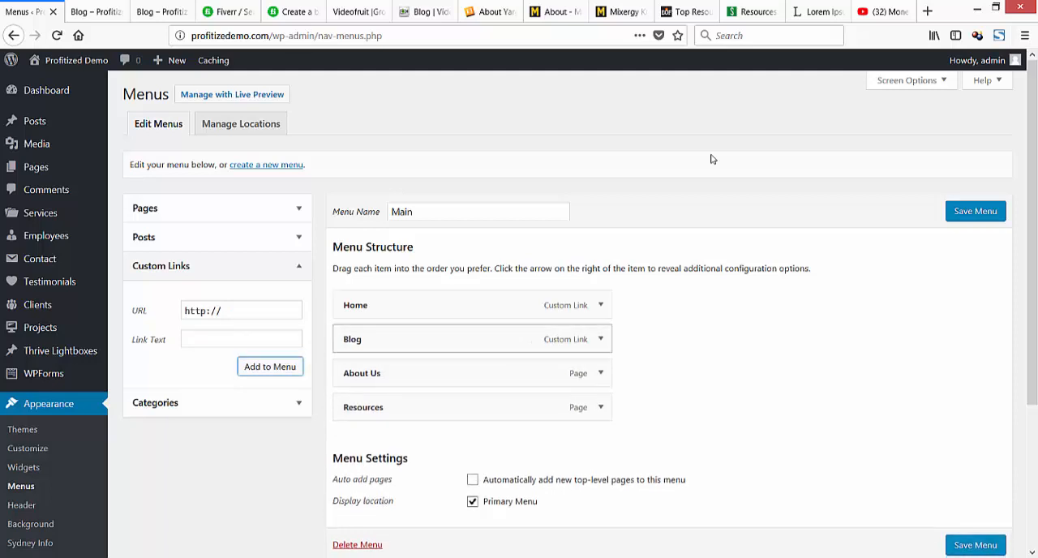
{"action": "left_click", "coordinate": [976, 211]}
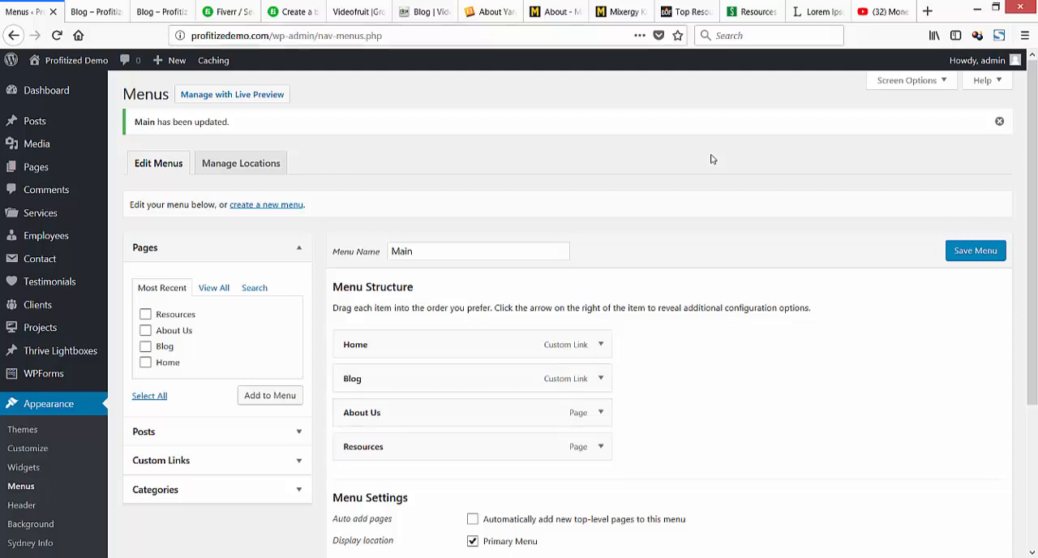
Reload the main site's demo-blog page, close its duplicate tab, and test the Blog and Resources menu links.
{"action": "left_click", "coordinate": [158, 11]}
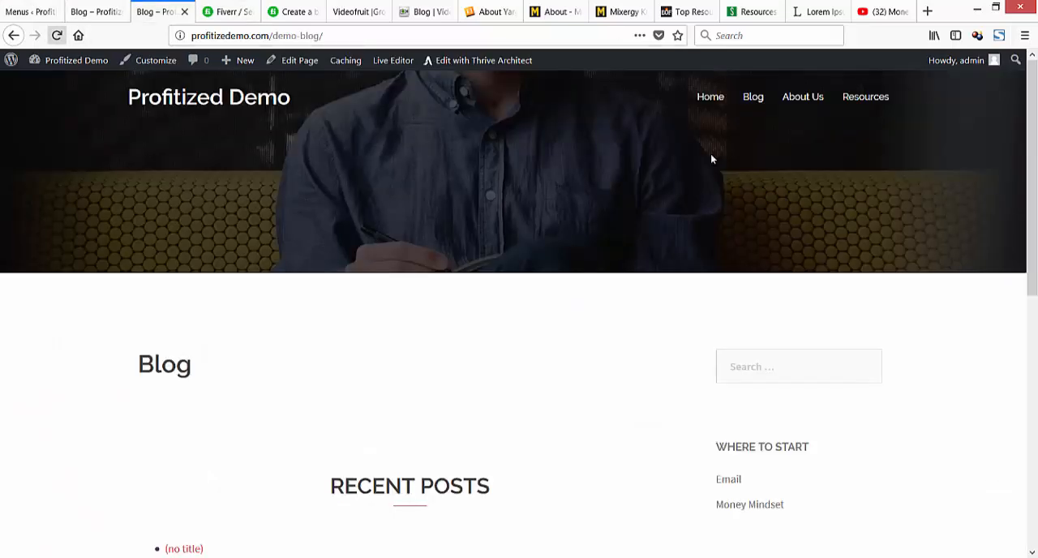
{"action": "left_click", "coordinate": [57, 35]}
{"action": "left_click", "coordinate": [99, 12]}
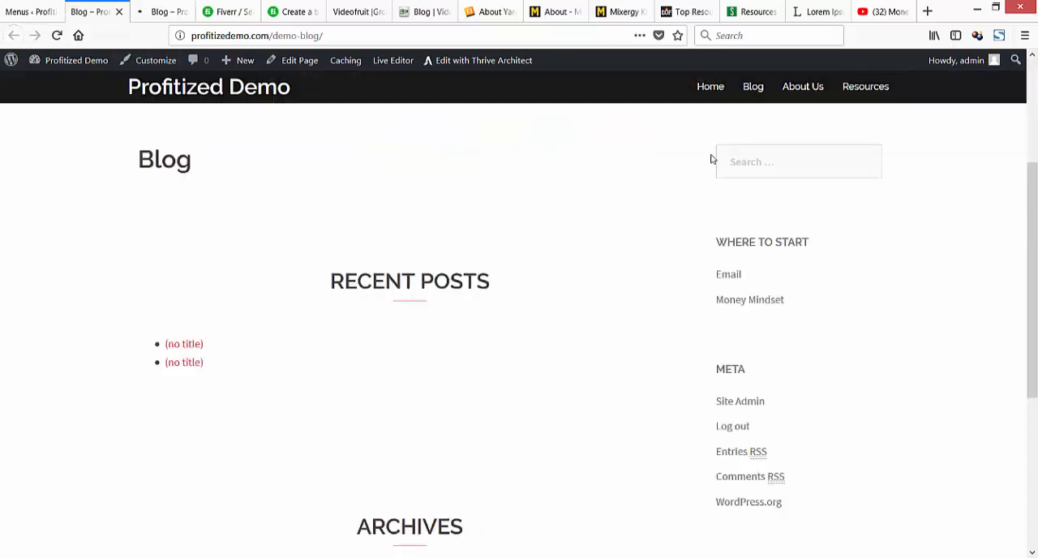
{"action": "left_click", "coordinate": [120, 11]}
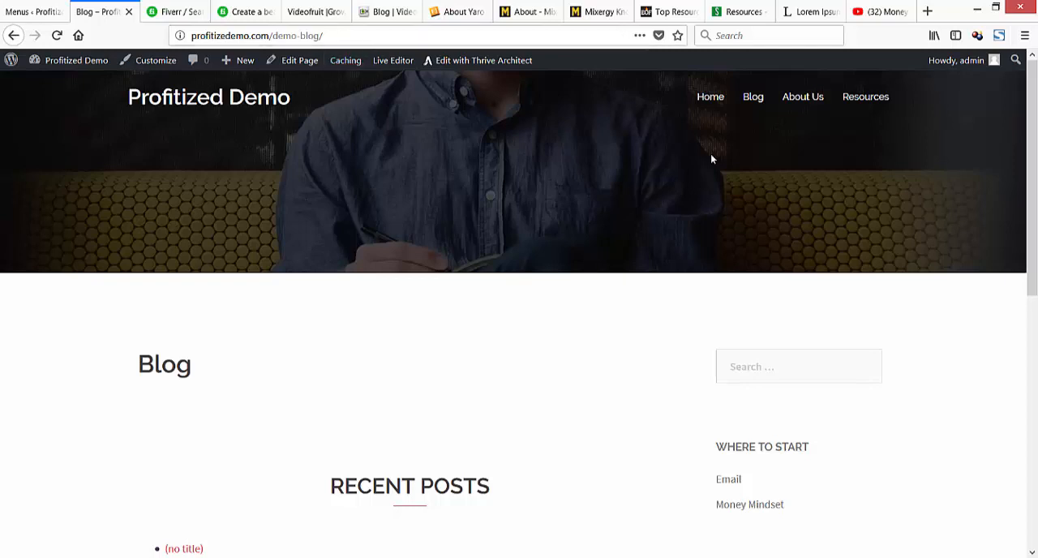
{"action": "left_click", "coordinate": [752, 97]}
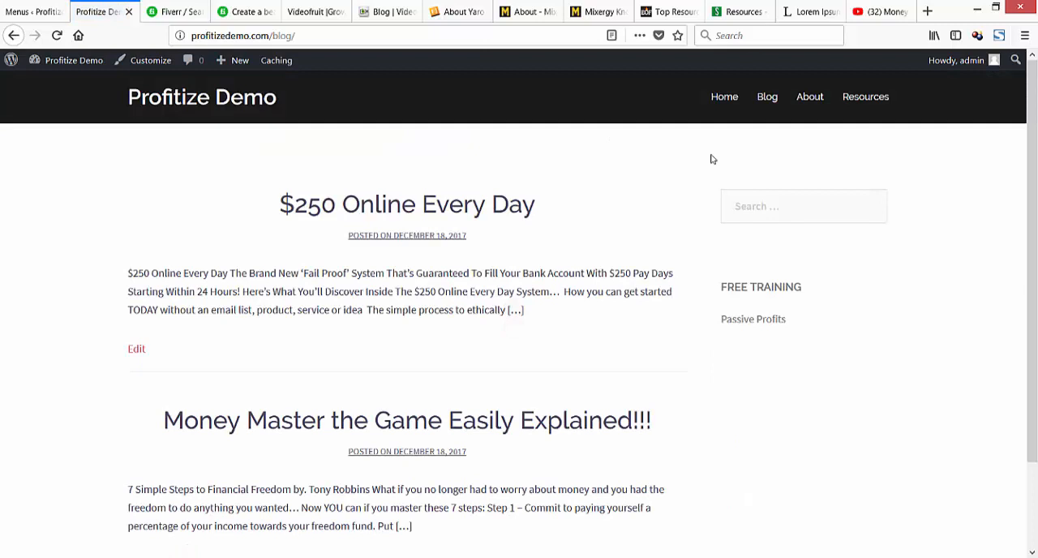
{"action": "left_click", "coordinate": [865, 97]}
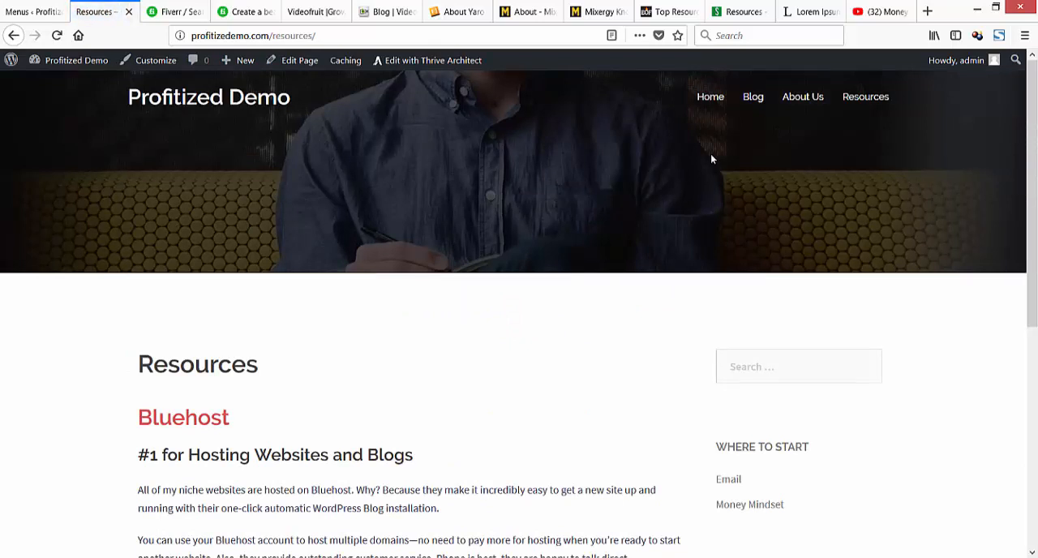
Test the Home menu link and the landing page's No Thanks link, closing the extra tab that opens.
{"action": "left_click", "coordinate": [710, 97]}
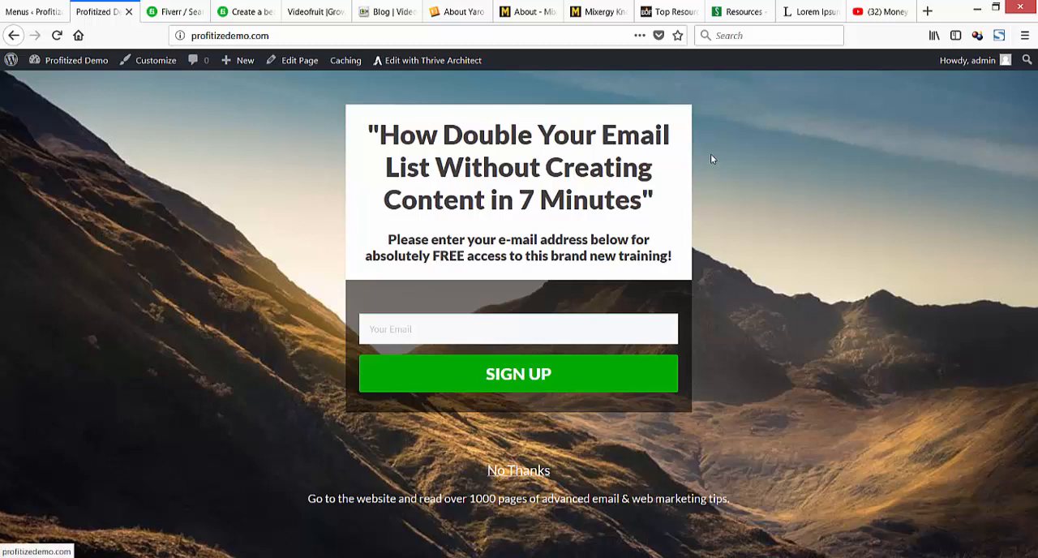
{"action": "left_click", "coordinate": [711, 159]}
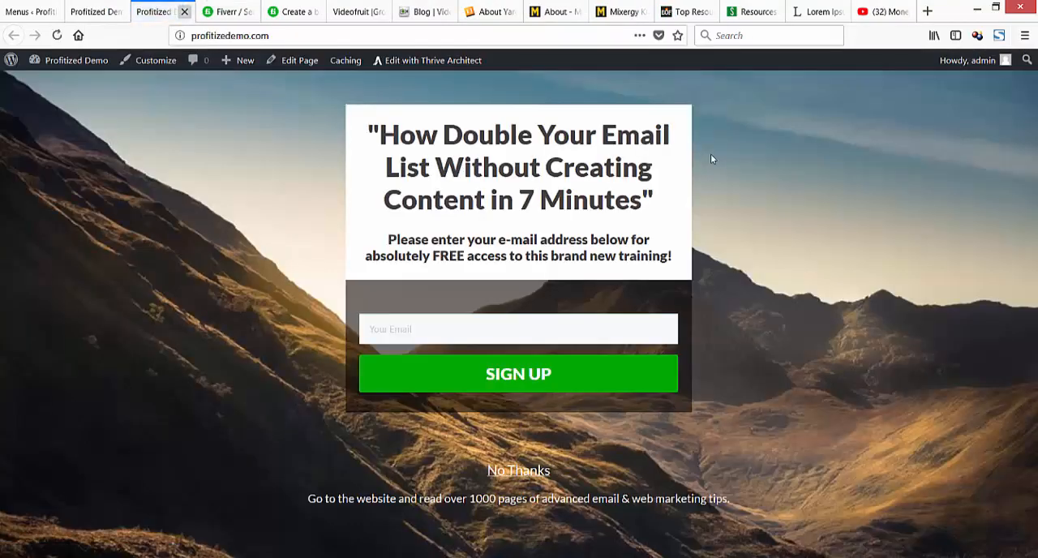
{"action": "left_click", "coordinate": [185, 11]}
Edit the landing page with Thrive Architect, removing the existing link from the No Thanks text and opening the settings for a new one.
{"action": "key", "text": "Tab"}
{"action": "key", "text": "Tab"}
{"action": "key", "text": "Tab"}
{"action": "key", "text": "Tab"}
{"action": "key", "text": "Tab"}
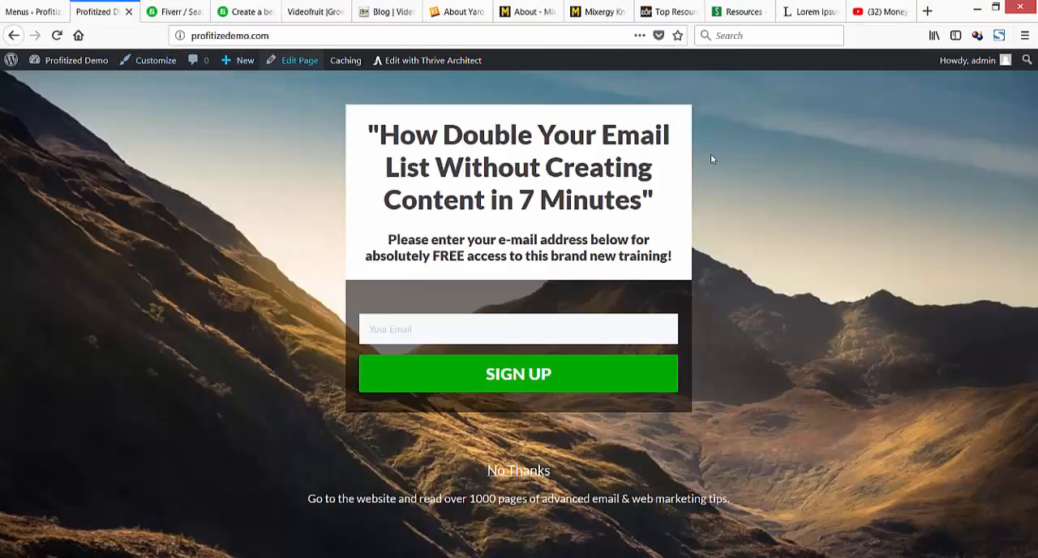
{"action": "key", "text": "Return"}
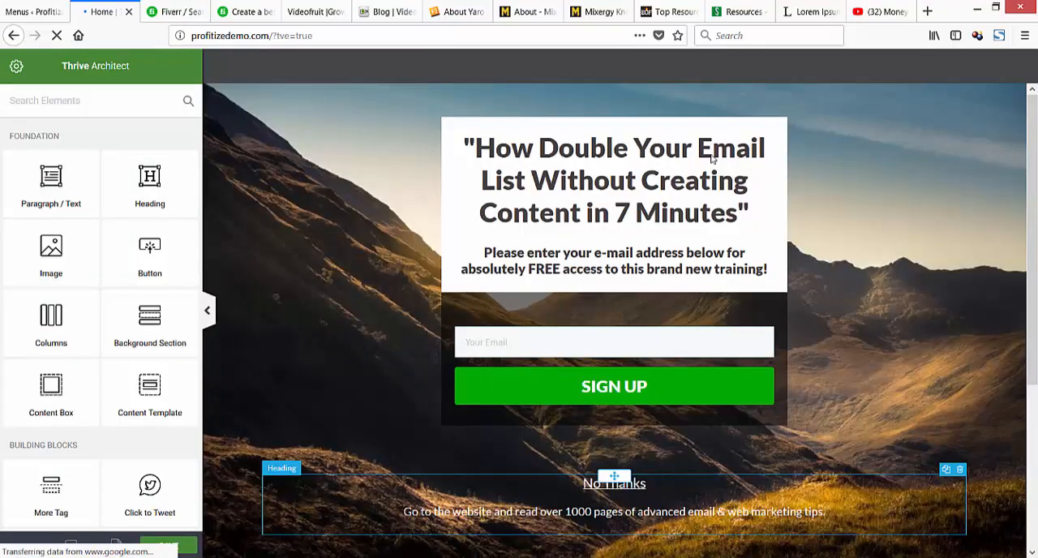
{"action": "left_click", "coordinate": [646, 483]}
{"action": "left_click_drag", "start_coordinate": [646, 483], "coordinate": [582, 483]}
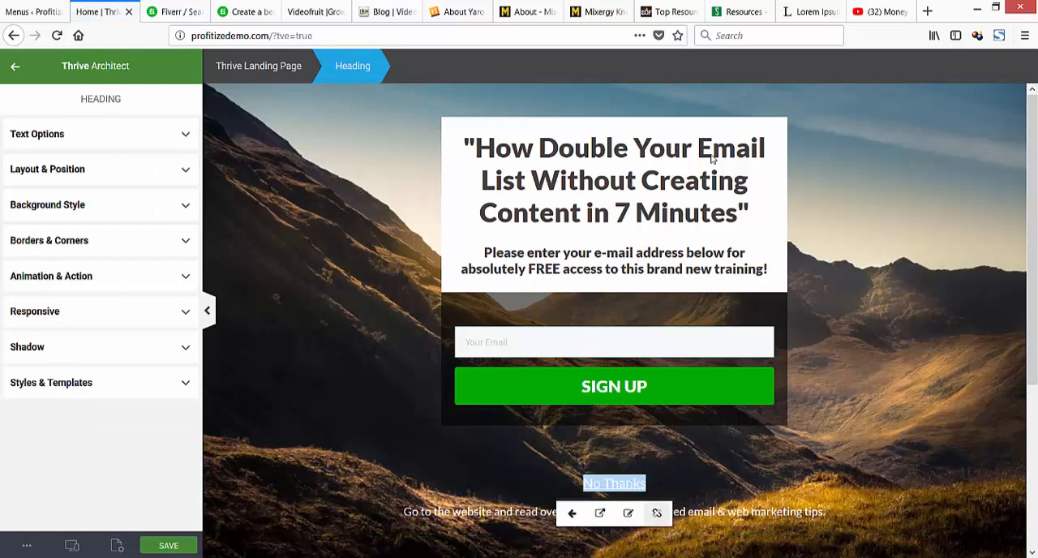
{"action": "left_click", "coordinate": [656, 513]}
{"action": "left_click", "coordinate": [699, 514]}
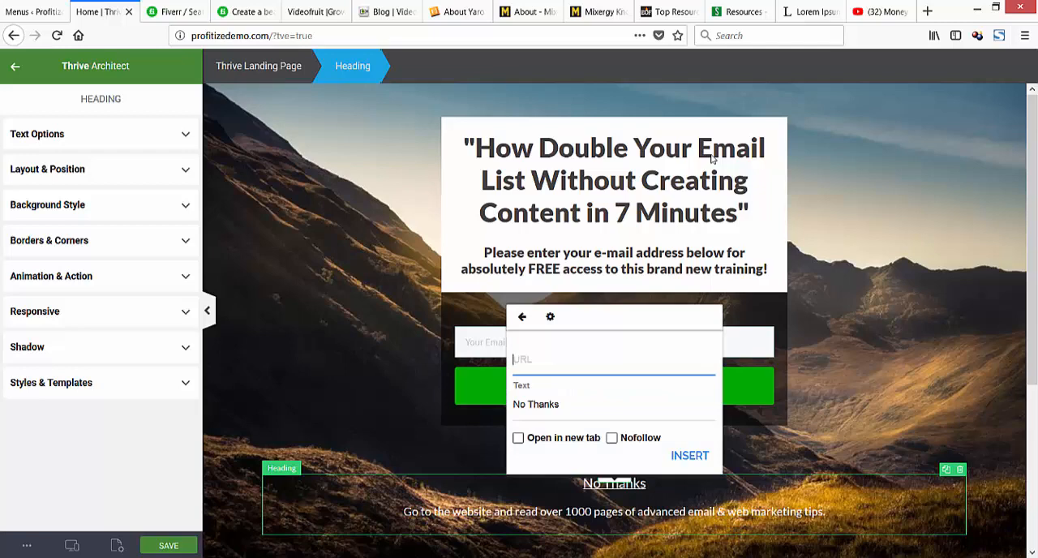
{"action": "key", "text": "ctrl+shift+Tab"}
{"action": "key", "text": "ctrl+Tab"}
{"action": "key", "text": "ctrl+Tab"}
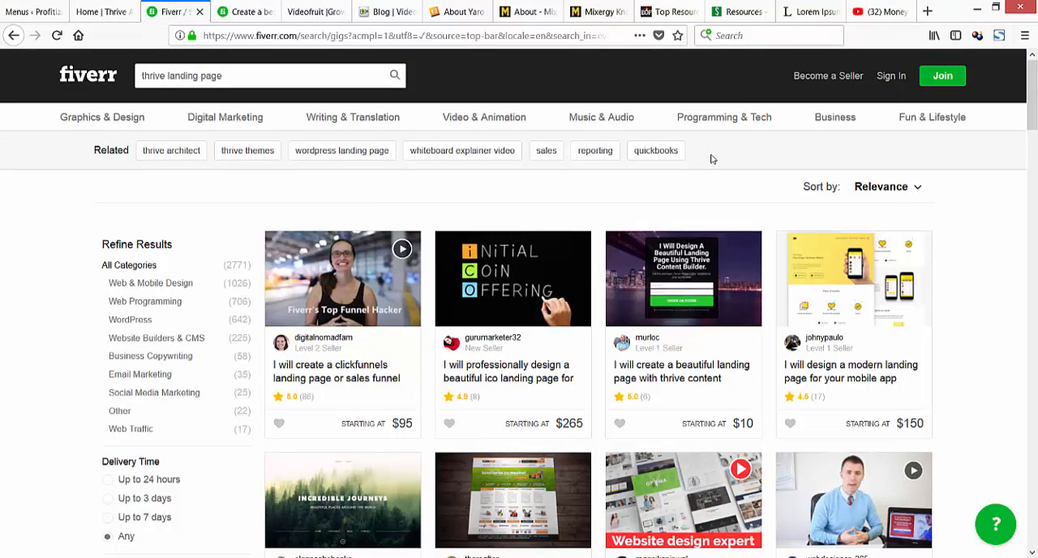
{"action": "key", "text": "ctrl+shift+Tab"}
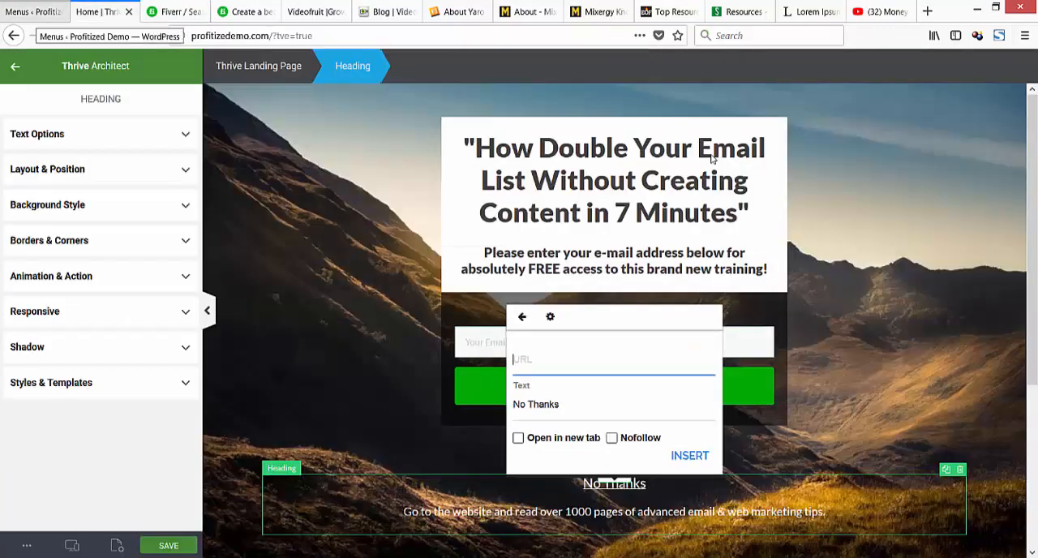
{"action": "key", "text": "ctrl+shift+Tab"}
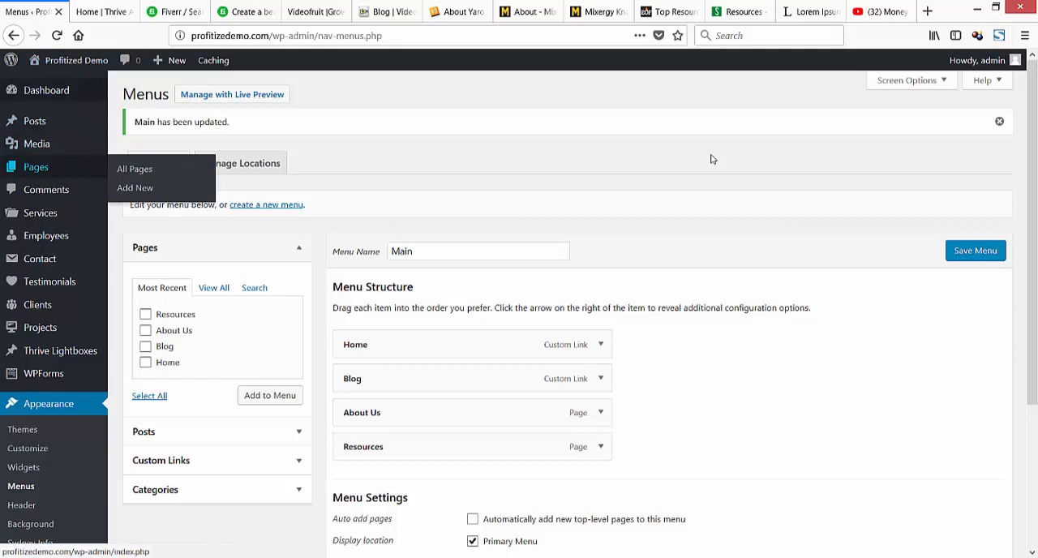
{"action": "key", "text": "ctrl+Tab"}
{"action": "key", "text": "ctrl+Tab"}
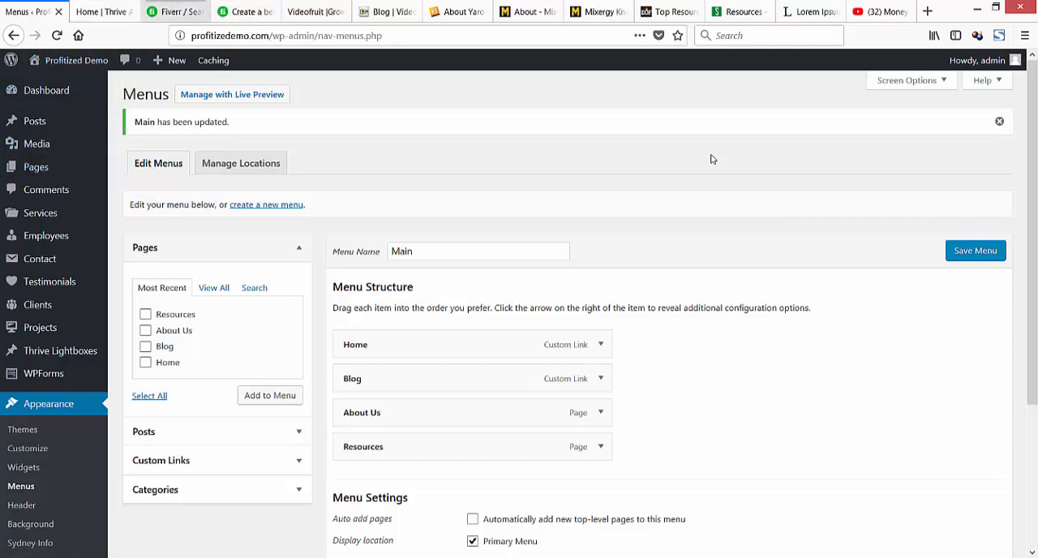
{"action": "key", "text": "ctrl+shift+Tab"}
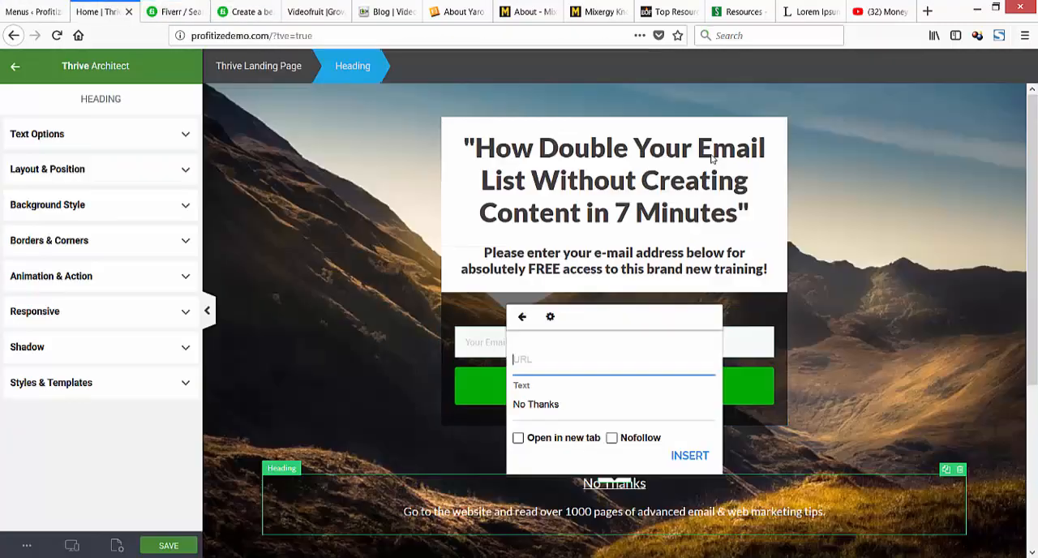
{"action": "type", "text": "http://profitizedemo."}
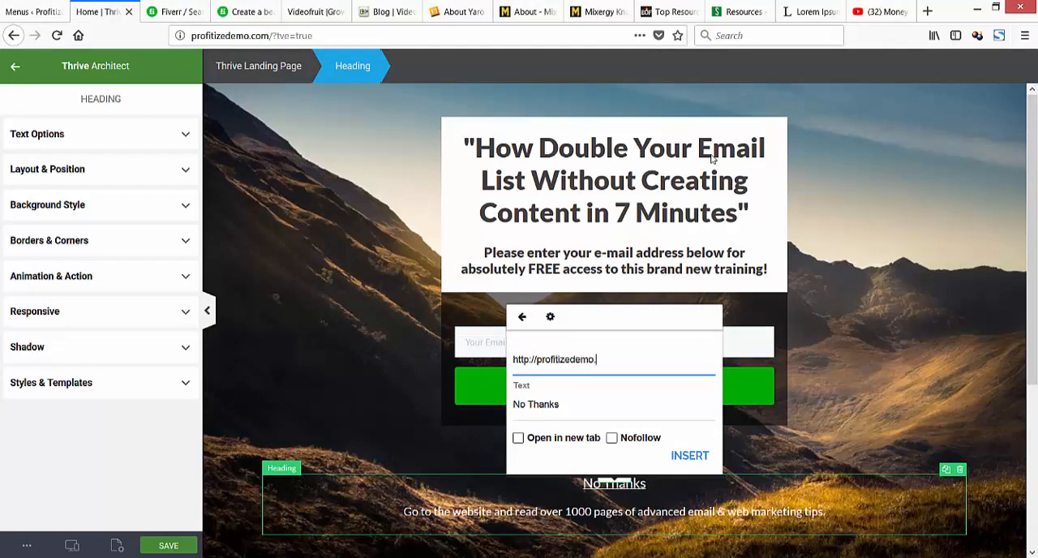
{"action": "type", "text": "com/blog"}
{"action": "key", "text": "Tab"}
{"action": "key", "text": "Tab"}
{"action": "key", "text": "space"}
{"action": "key", "text": "Tab"}
{"action": "key", "text": "space"}
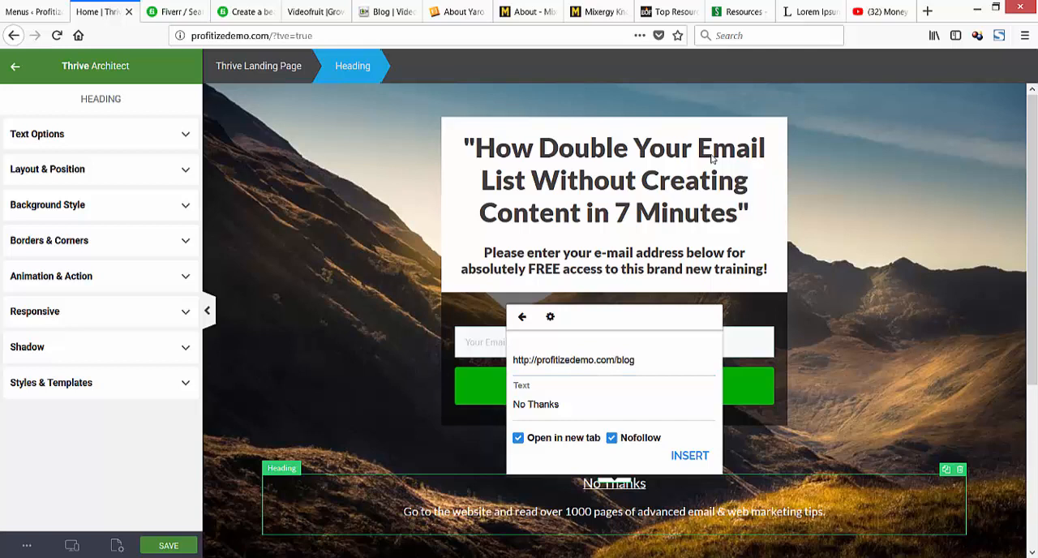
{"action": "key", "text": "space"}
{"action": "key", "text": "Tab"}
{"action": "key", "text": "Return"}
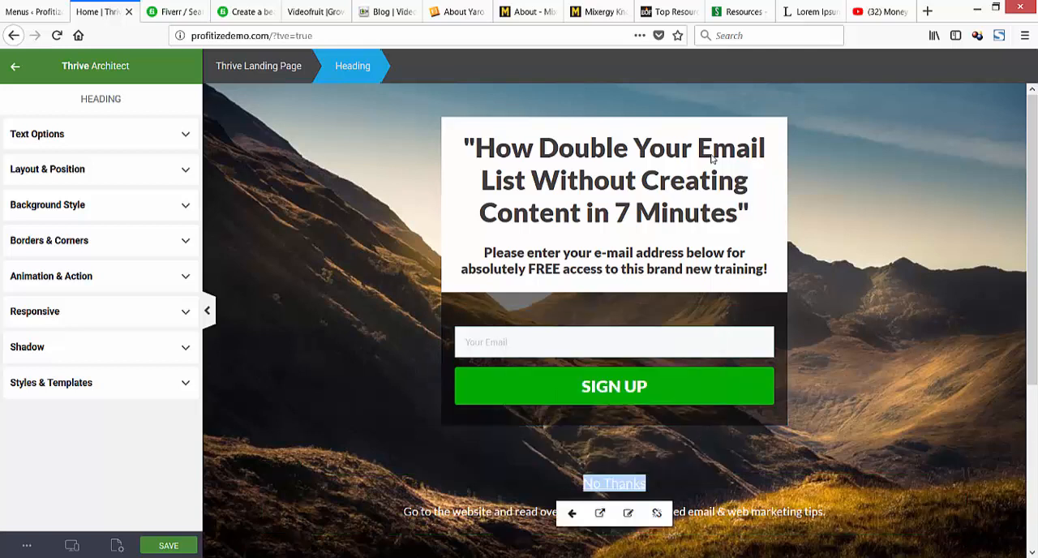
{"action": "key", "text": "Escape"}
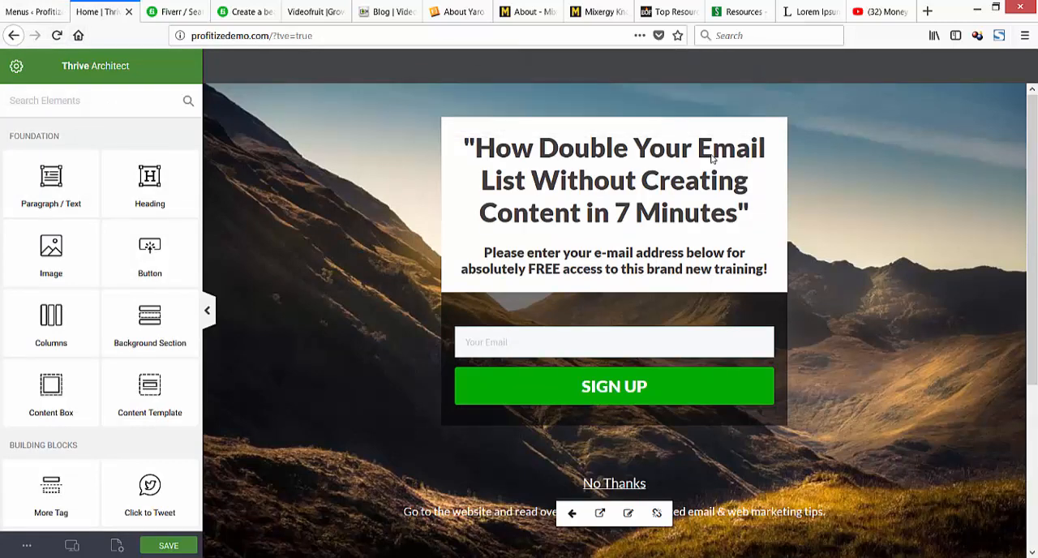
Leave the Thrive Architect editor and load the live landing page at profitizedemo.com.
{"action": "left_click_drag", "start_coordinate": [274, 36], "coordinate": [315, 36]}
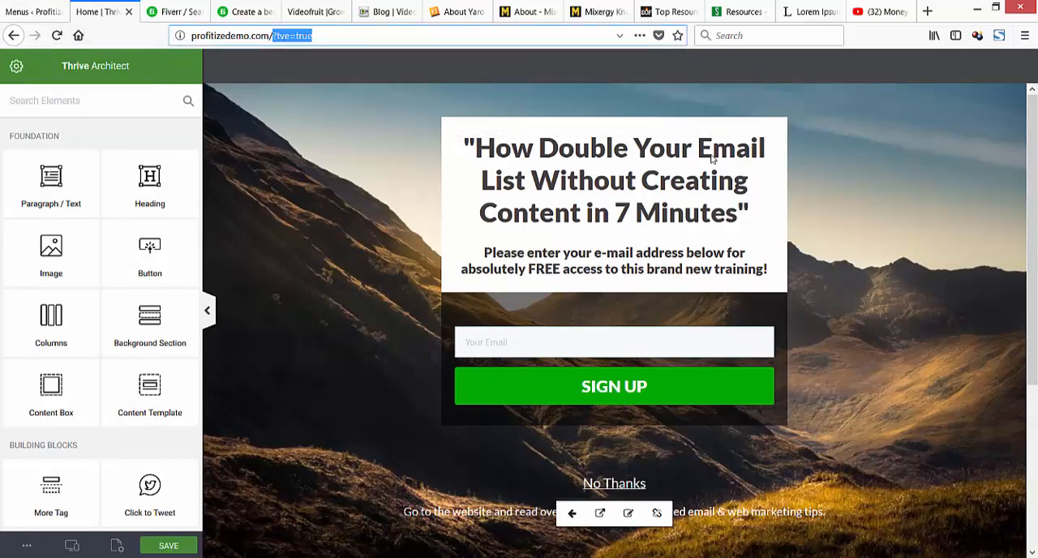
{"action": "key", "text": "BackSpace"}
{"action": "key", "text": "Return"}
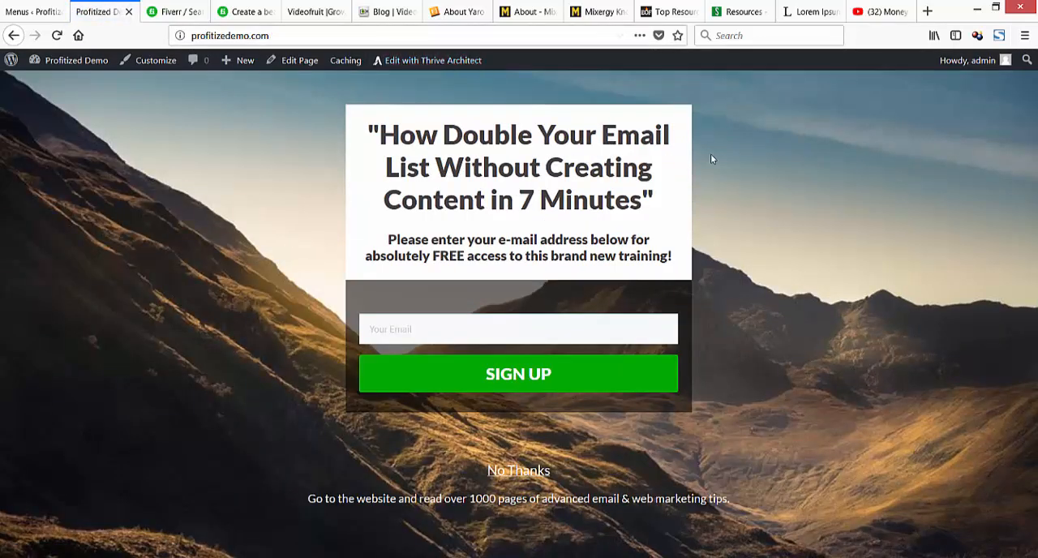
View VideoFruit's home page and blog as examples, and return to the live landing page.
{"action": "left_click", "coordinate": [316, 12]}
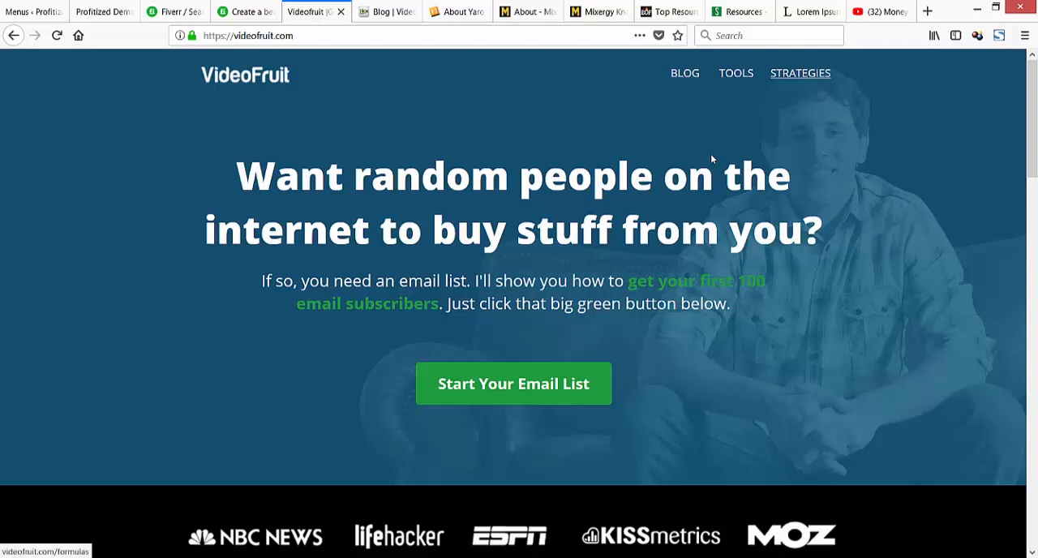
{"action": "left_click", "coordinate": [388, 12]}
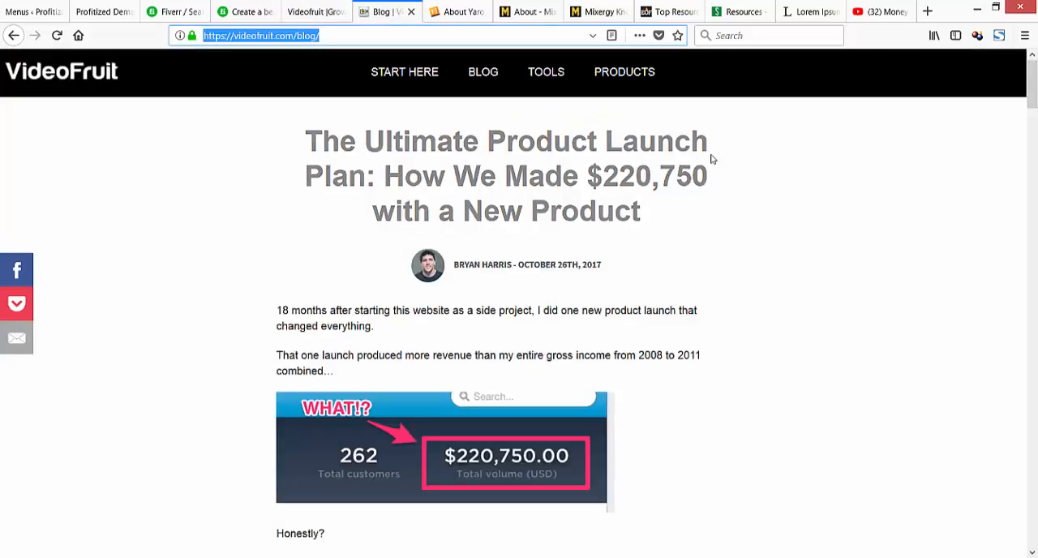
{"action": "left_click", "coordinate": [102, 11]}
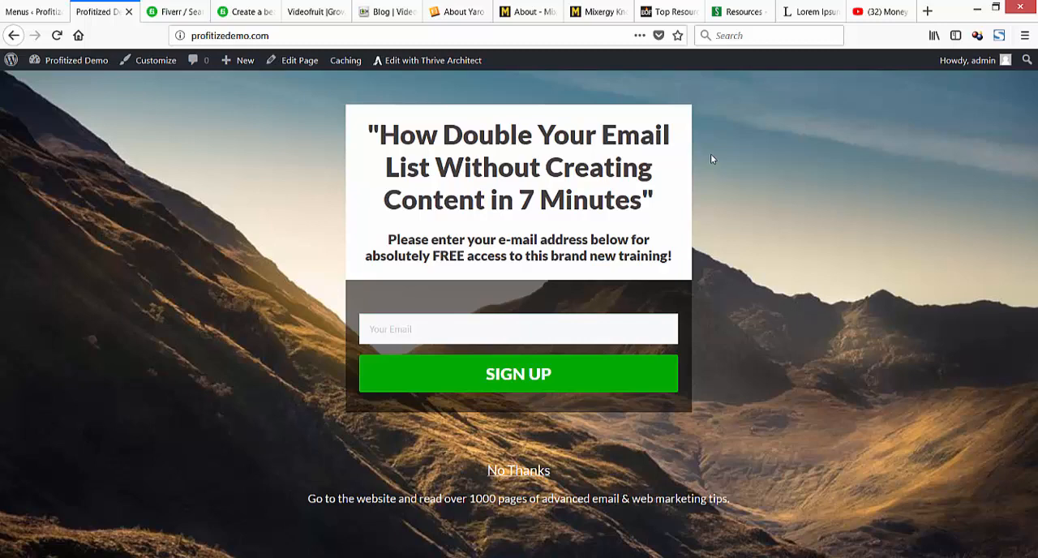
Test the landing page's No Thanks link and compare the layout of the blog page with VideoFruit's blog.
{"action": "left_click", "coordinate": [711, 159]}
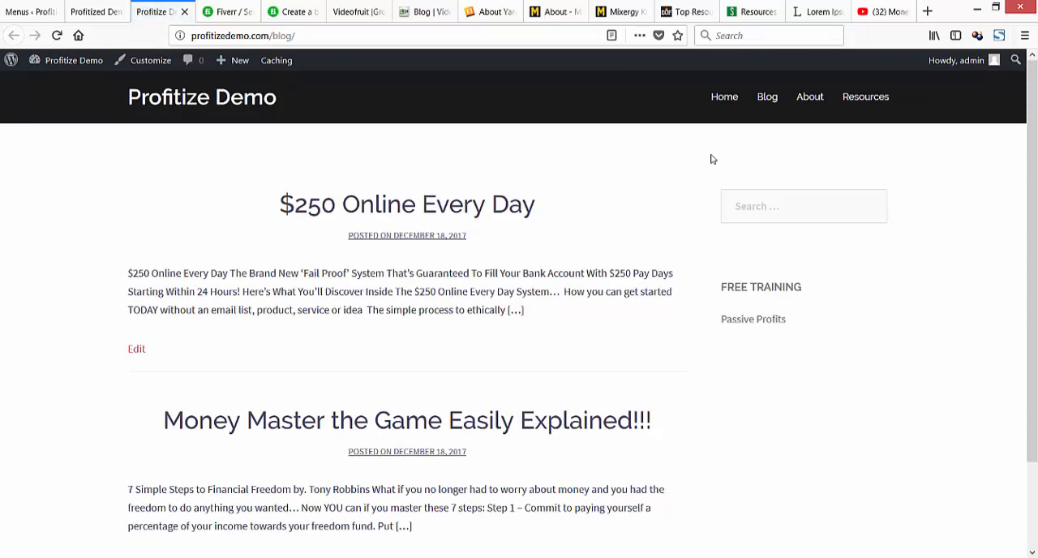
{"action": "left_click", "coordinate": [425, 11]}
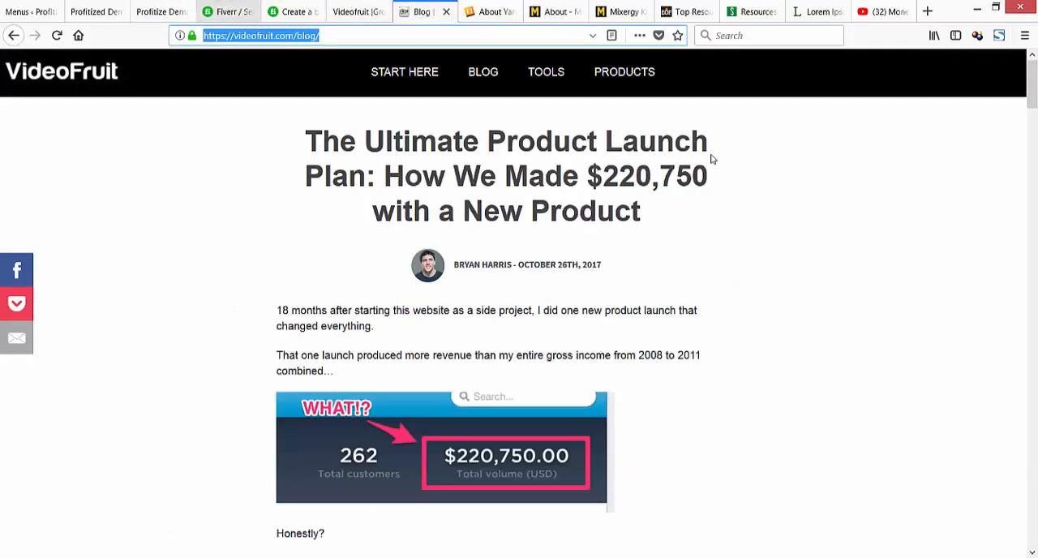
{"action": "left_click", "coordinate": [160, 11]}
{"action": "left_click", "coordinate": [424, 11]}
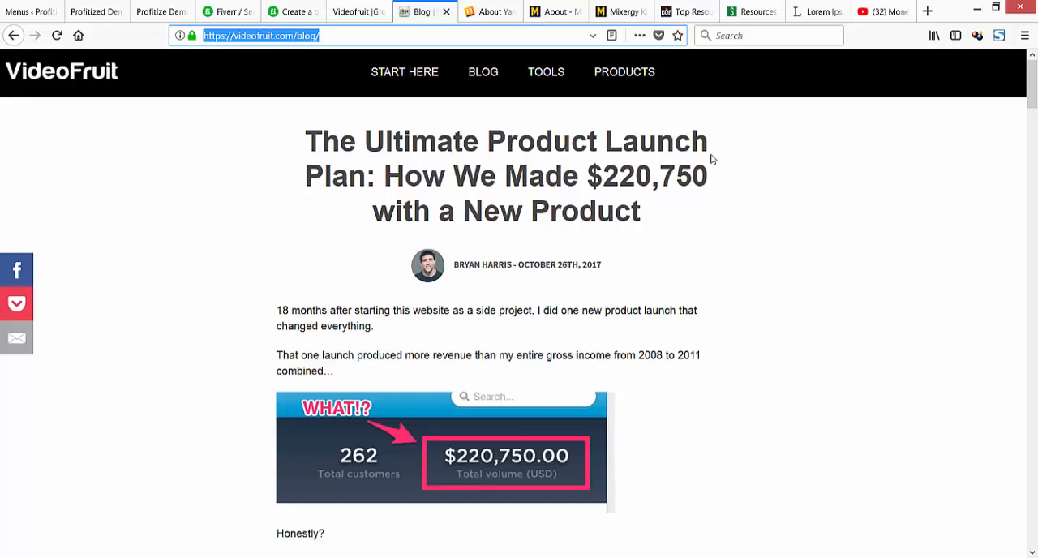
{"action": "left_click", "coordinate": [159, 11]}
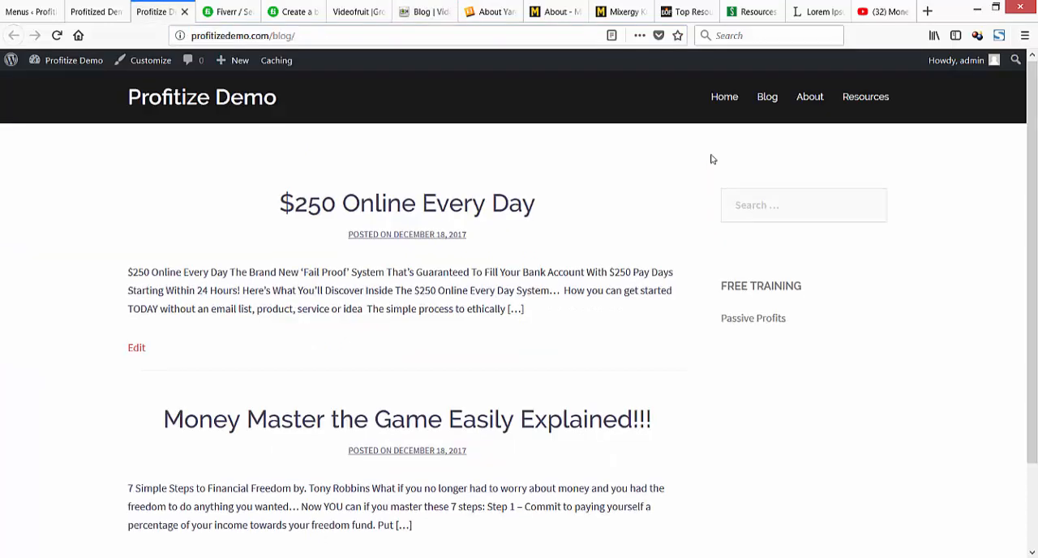
{"action": "scroll", "coordinate": [711, 159], "scroll_direction": "down", "scroll_amount": 3}
{"action": "scroll", "coordinate": [711, 159], "scroll_direction": "up", "scroll_amount": 3}
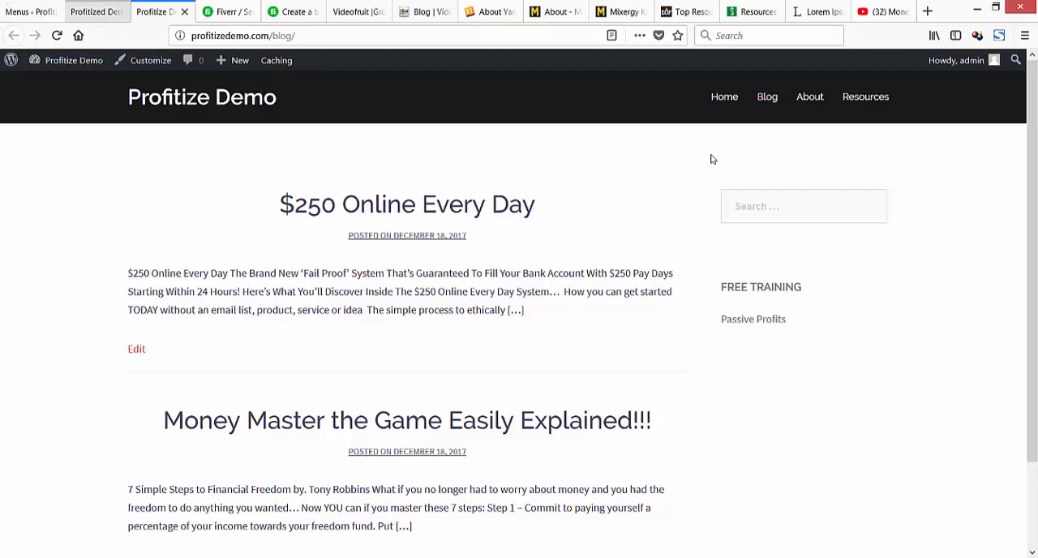
Return to the main site's WordPress admin and open the page for adding new plugins.
{"action": "left_click", "coordinate": [97, 11]}
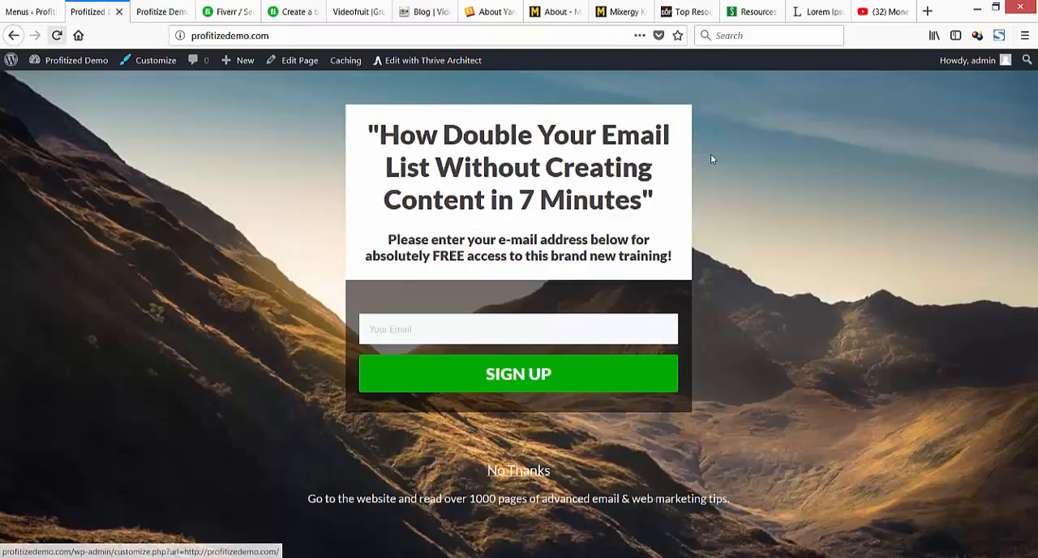
{"action": "left_click", "coordinate": [31, 11]}
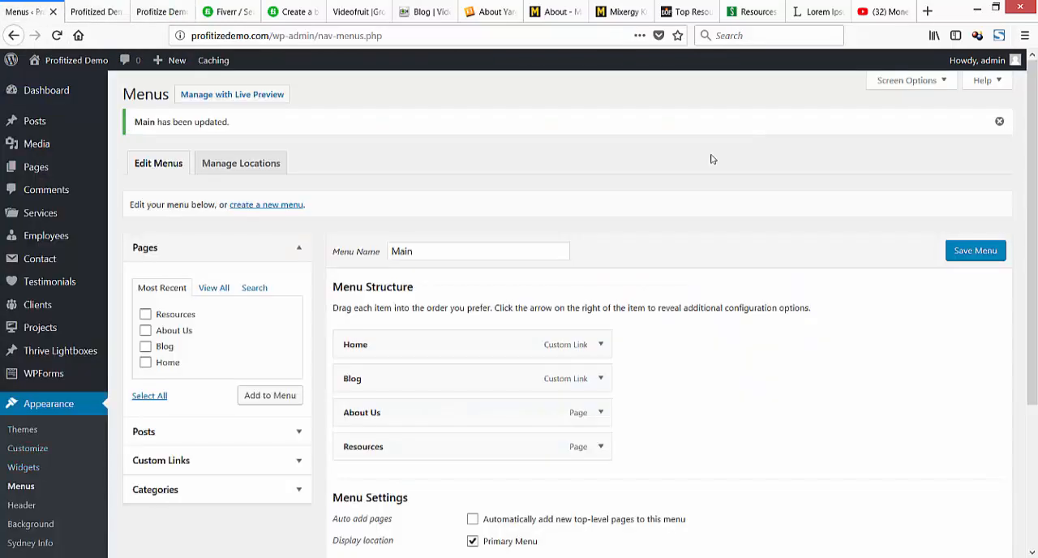
{"action": "mouse_move", "coordinate": [40, 327]}
{"action": "scroll", "coordinate": [40, 327], "scroll_direction": "down", "scroll_amount": 3}
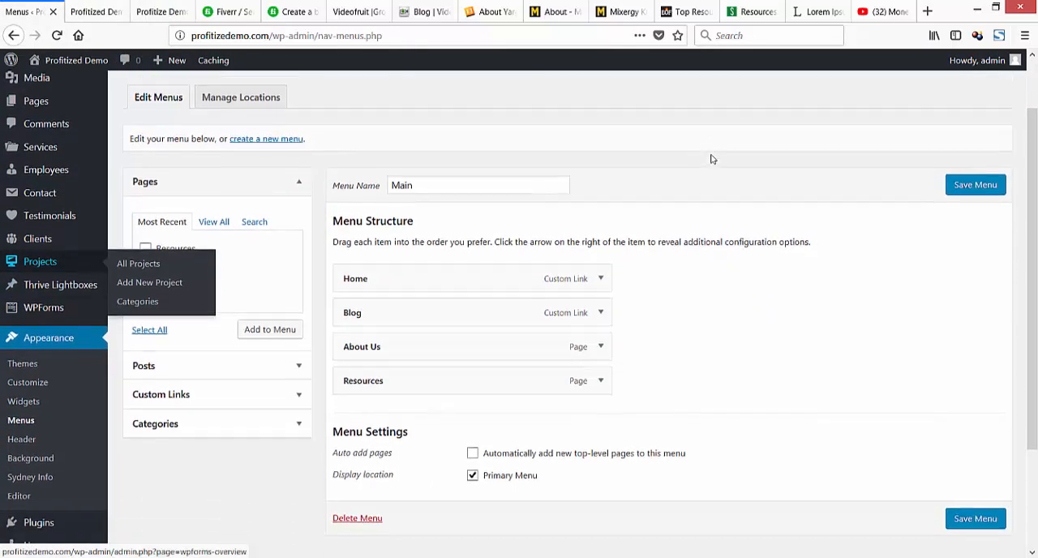
{"action": "left_click", "coordinate": [149, 441]}
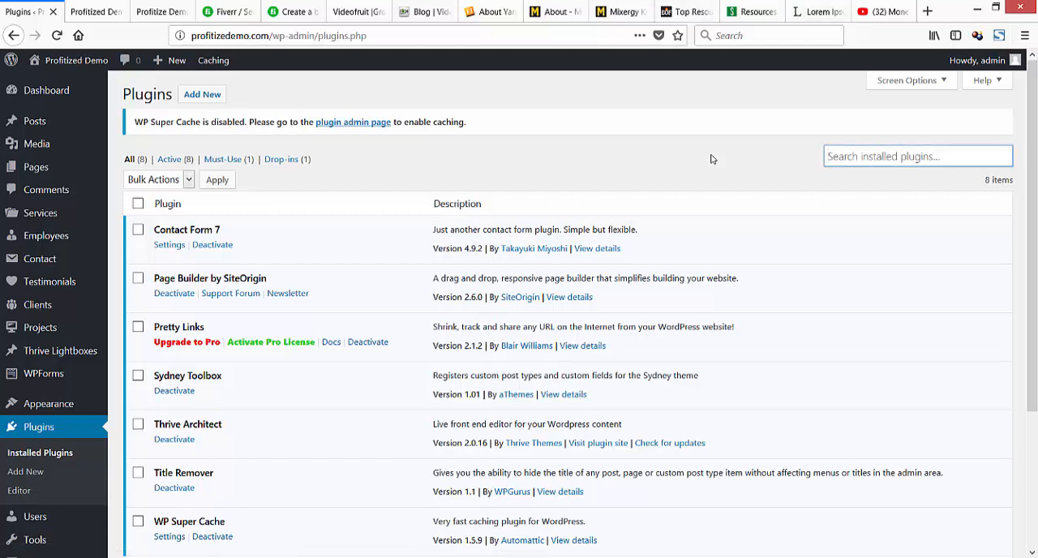
{"action": "left_click", "coordinate": [202, 94]}
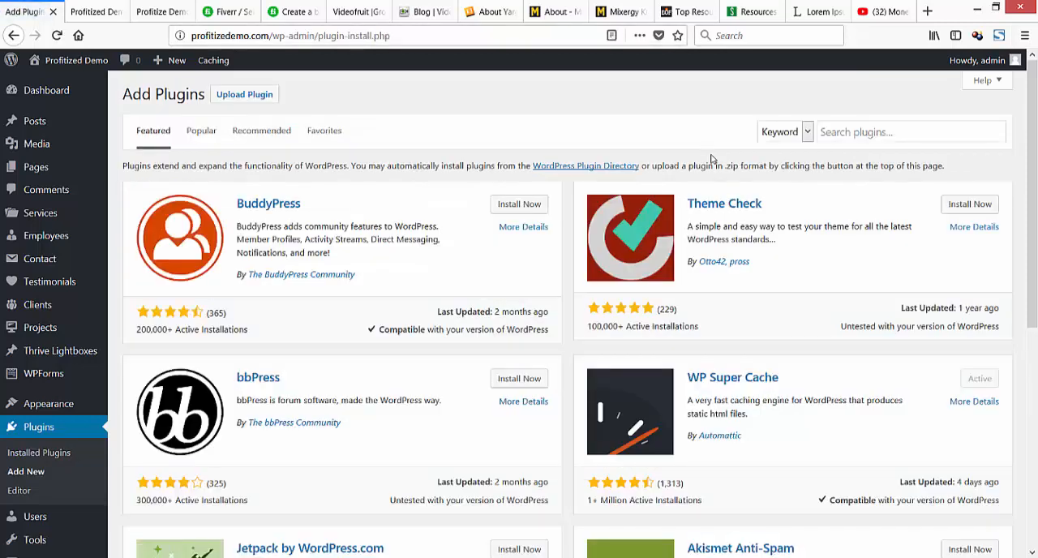
View the email opt-in popup on the entrepreneurs-journey.com About page and VideoFruit's home page, and return to Add Plugins.
{"action": "left_click", "coordinate": [490, 12]}
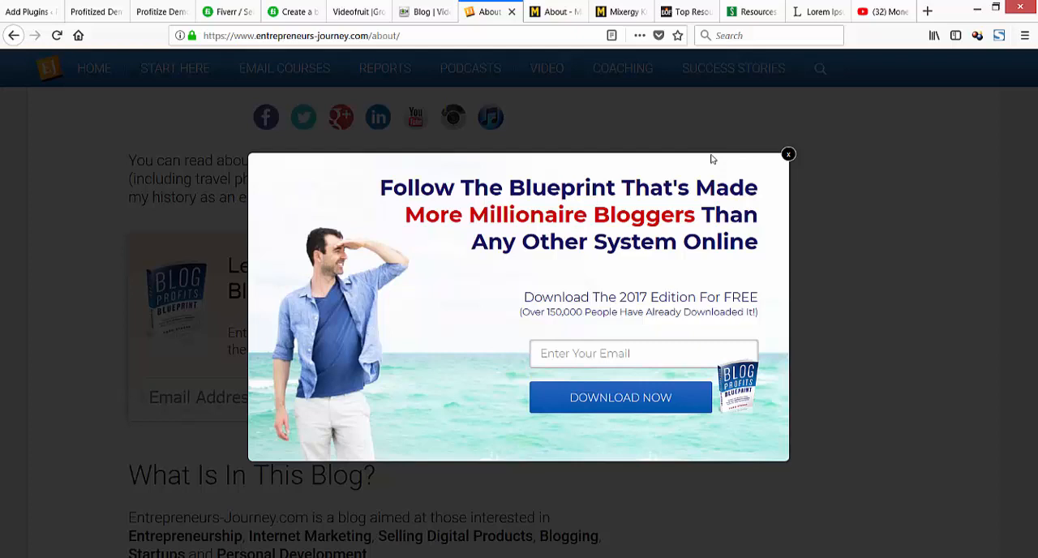
{"action": "key", "text": "ctrl+1"}
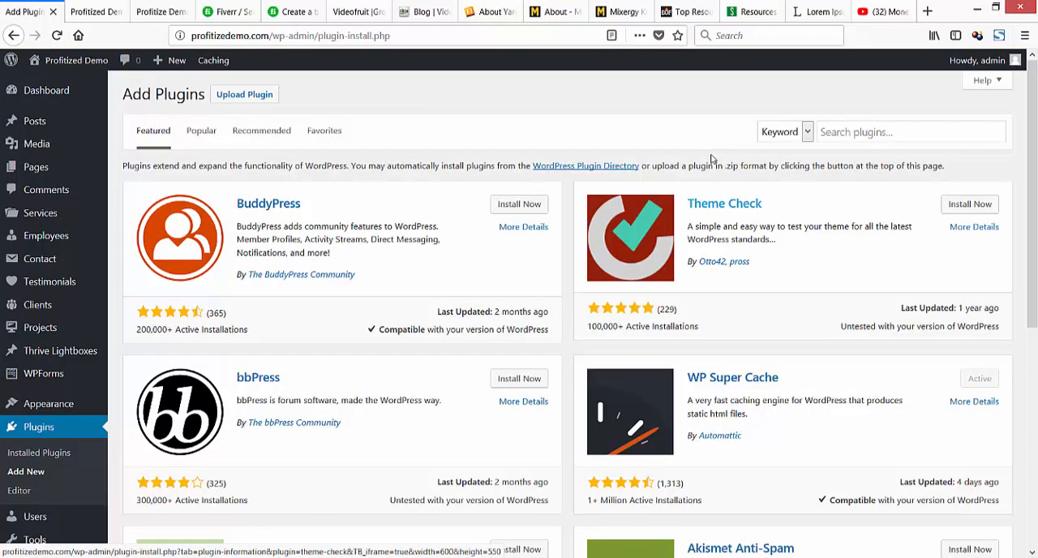
{"action": "key", "text": "ctrl+6"}
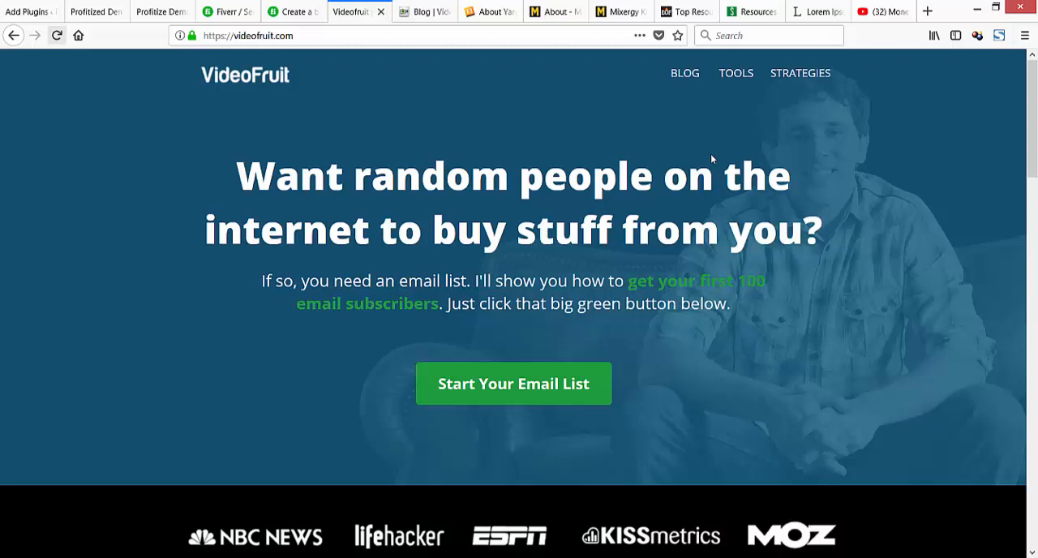
{"action": "key", "text": "ctrl+1"}
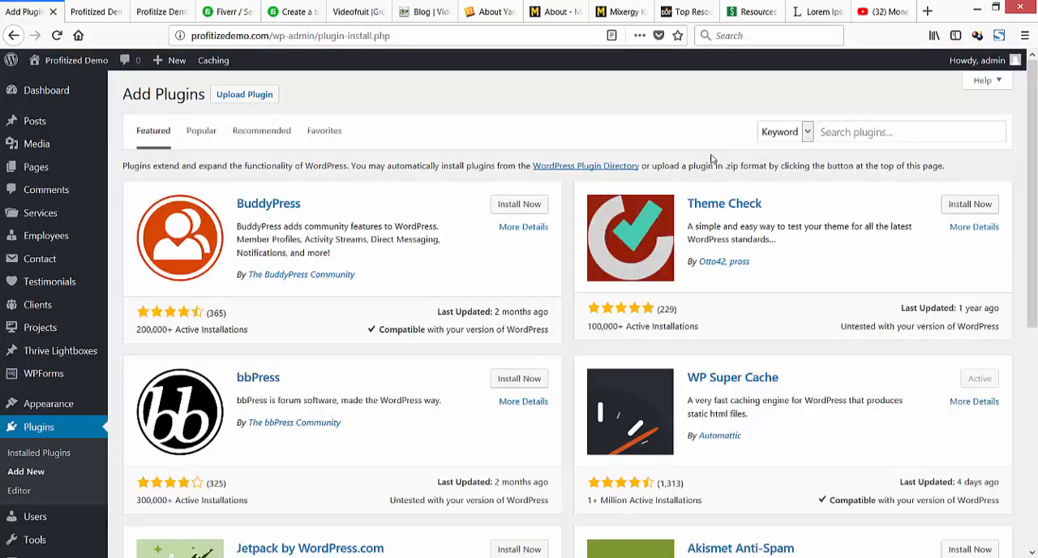
{"action": "type", "text": "app"}
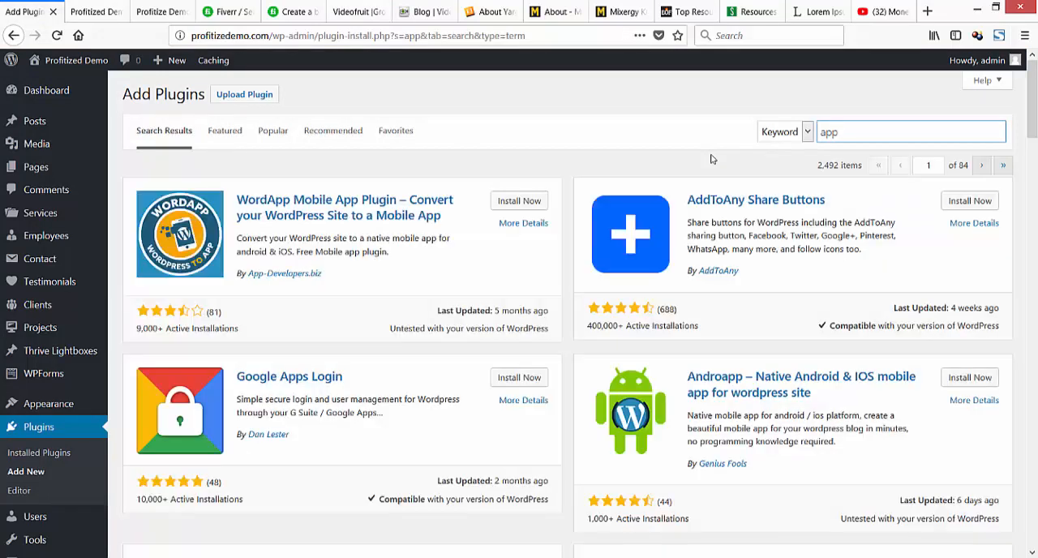
{"action": "type", "text": " sump"}
{"action": "key", "text": "BackSpace"}
{"action": "key", "text": "BackSpace"}
Search the plugins for "hello bar", then install and activate Free Tools to Automate Your Site Growth by SumoMe.
{"action": "key", "text": "ctrl+a"}
{"action": "type", "text": "hello bar"}
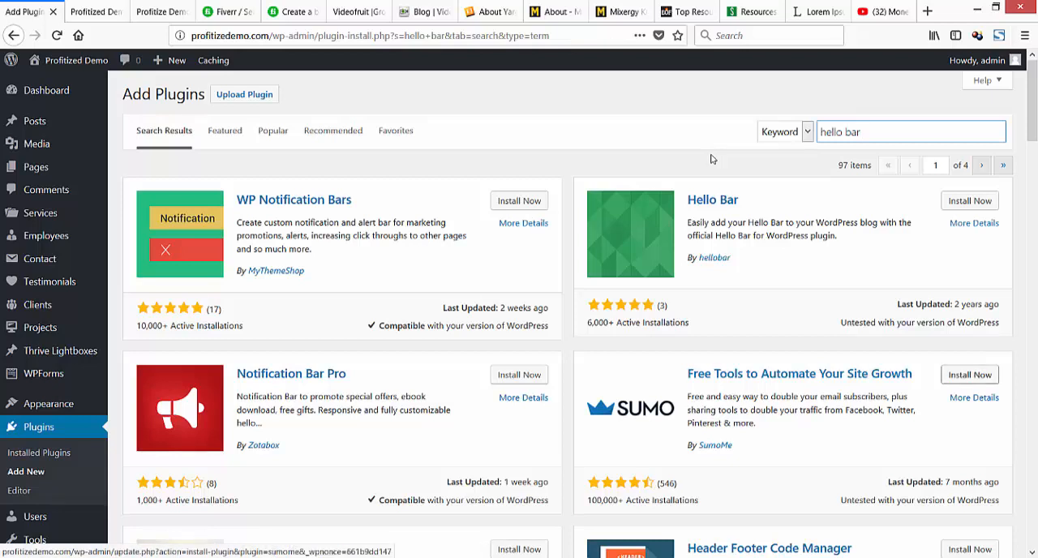
{"action": "left_click", "coordinate": [970, 375]}
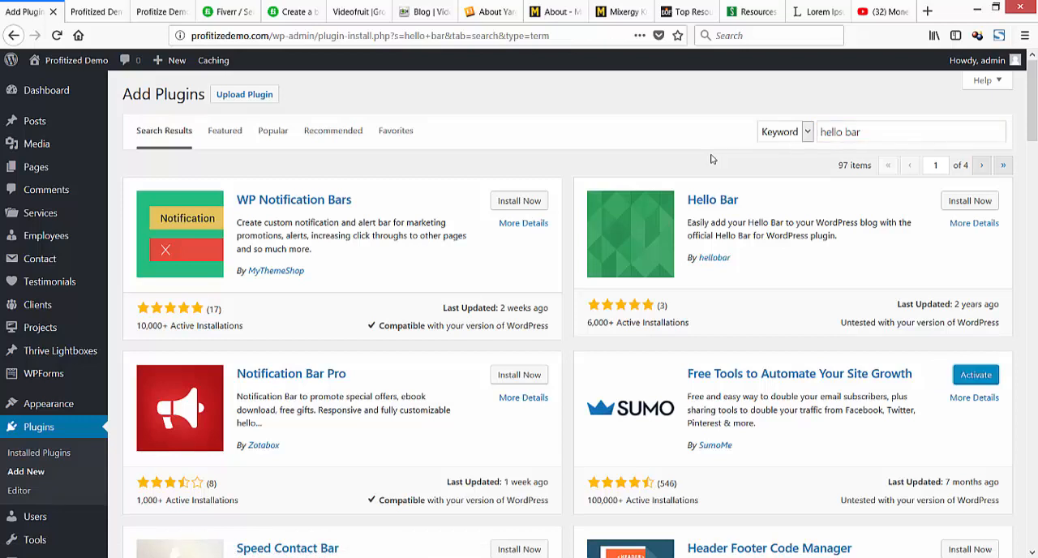
{"action": "key", "text": "Return"}
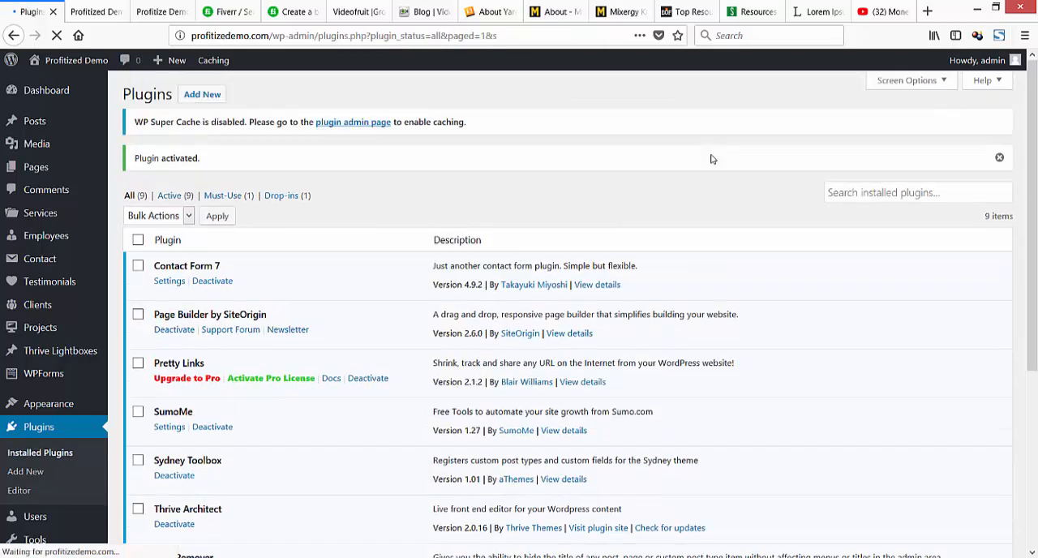
Open the Sumo plugin's page in the main site's admin and view the live landing page.
{"action": "scroll", "coordinate": [711, 159], "scroll_direction": "down", "scroll_amount": 4}
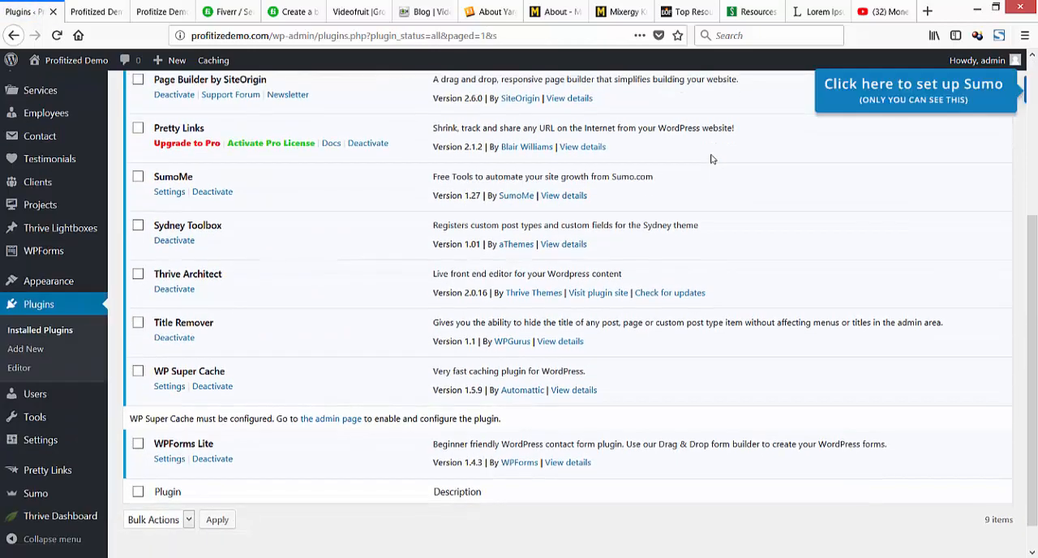
{"action": "left_click", "coordinate": [36, 493]}
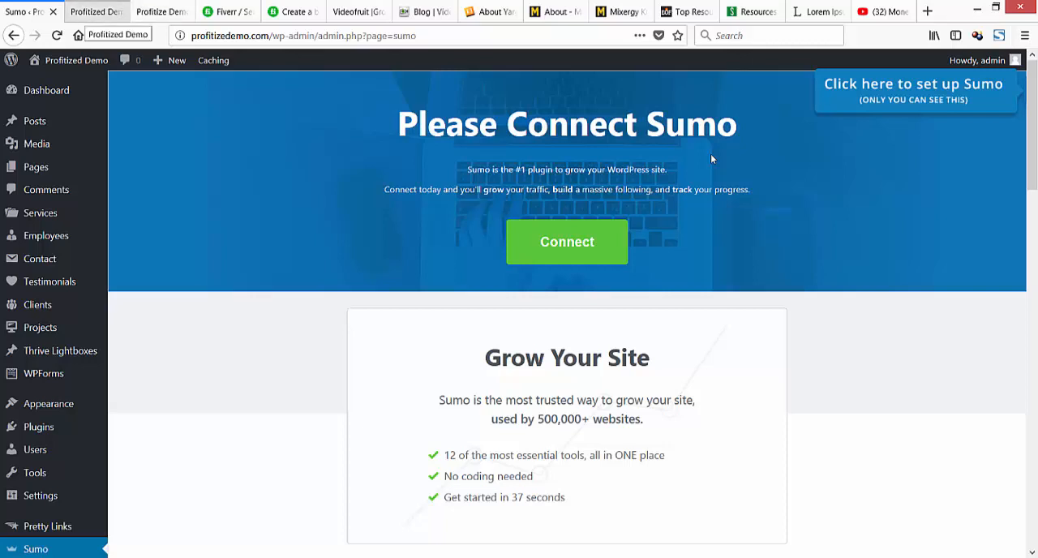
{"action": "key", "text": "ctrl+Tab"}
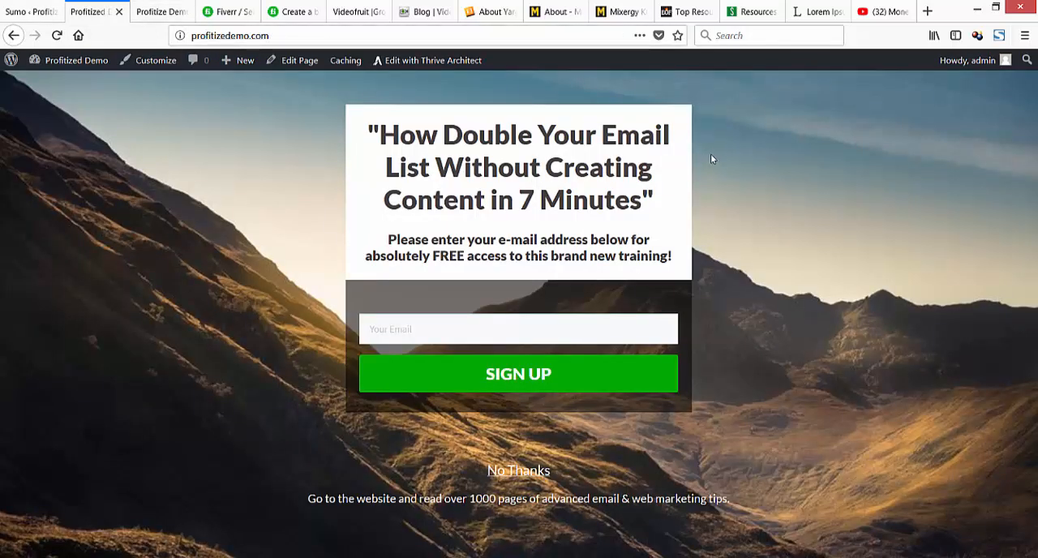
Open the blog's "$250 Online Every Day" post for editing in the visual editor and select its affiliate link placeholder.
{"action": "key", "text": "ctrl+Tab"}
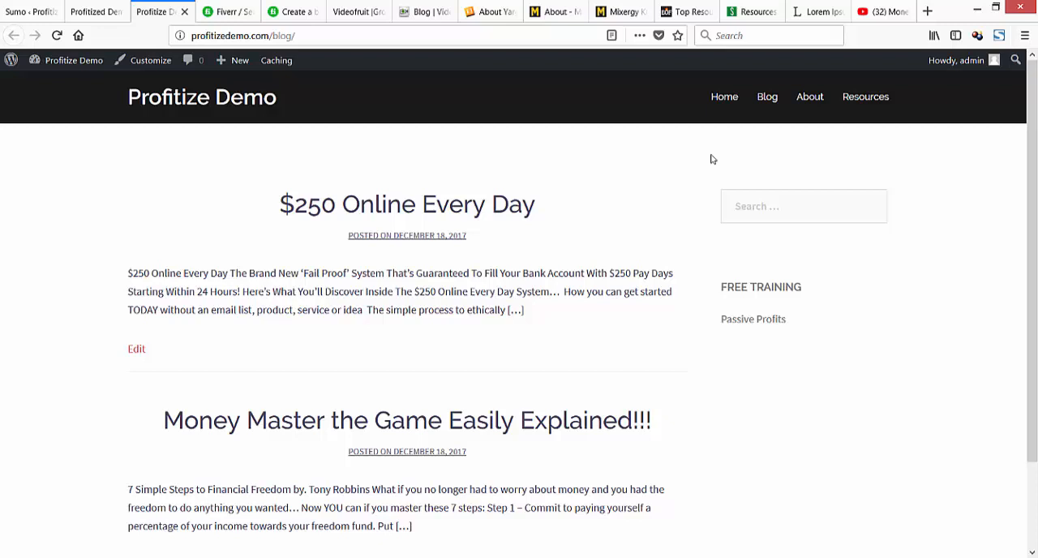
{"action": "scroll", "coordinate": [711, 159], "scroll_direction": "down", "scroll_amount": 2}
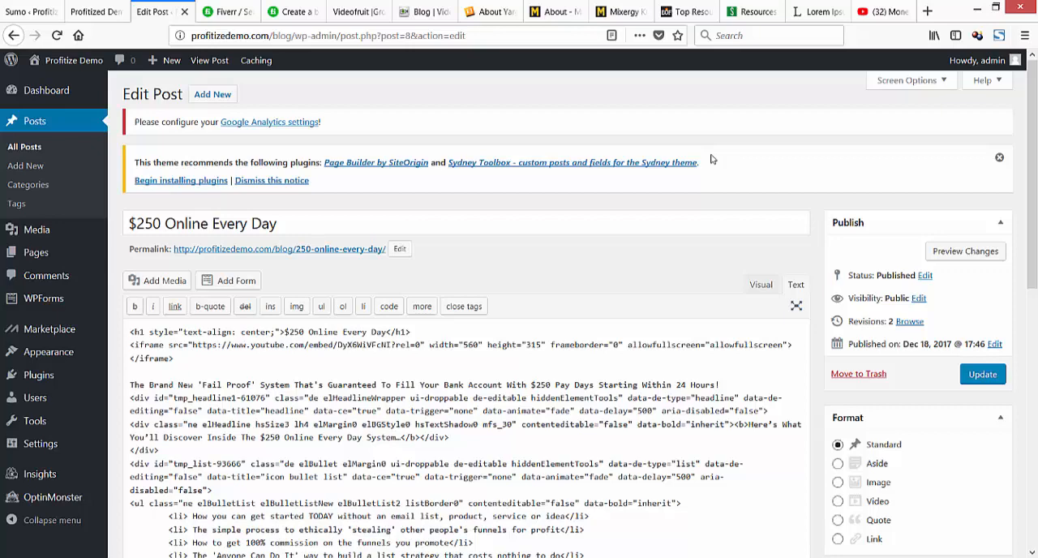
{"action": "scroll", "coordinate": [711, 159], "scroll_direction": "down", "scroll_amount": 3}
{"action": "left_click", "coordinate": [761, 136]}
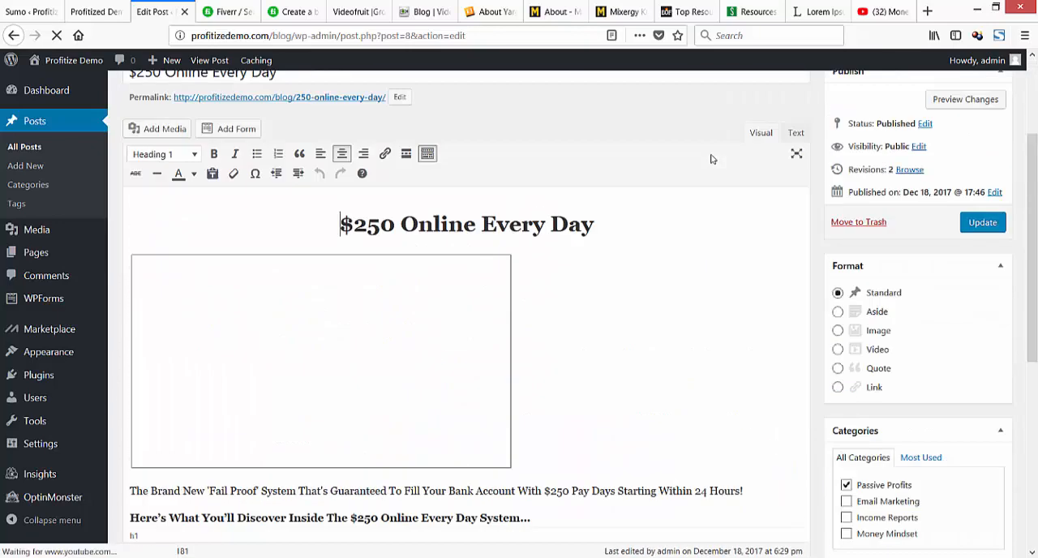
{"action": "scroll", "coordinate": [711, 159], "scroll_direction": "down", "scroll_amount": 6}
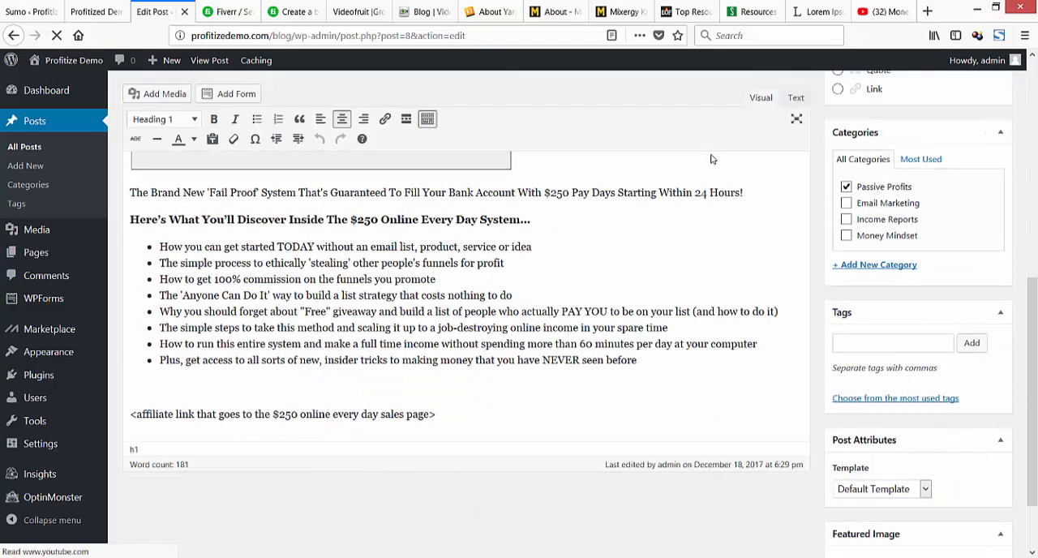
{"action": "left_click_drag", "start_coordinate": [437, 414], "coordinate": [130, 414]}
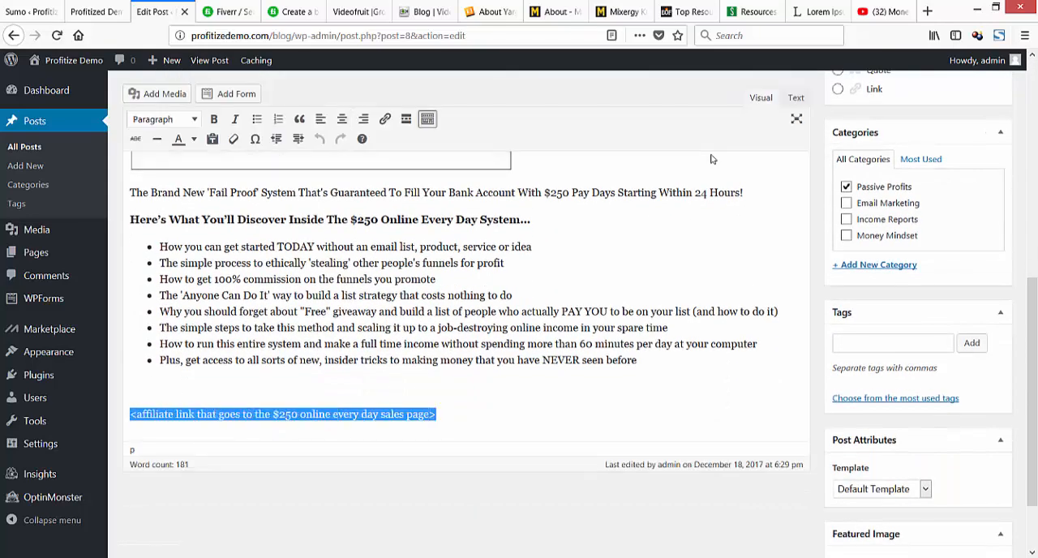